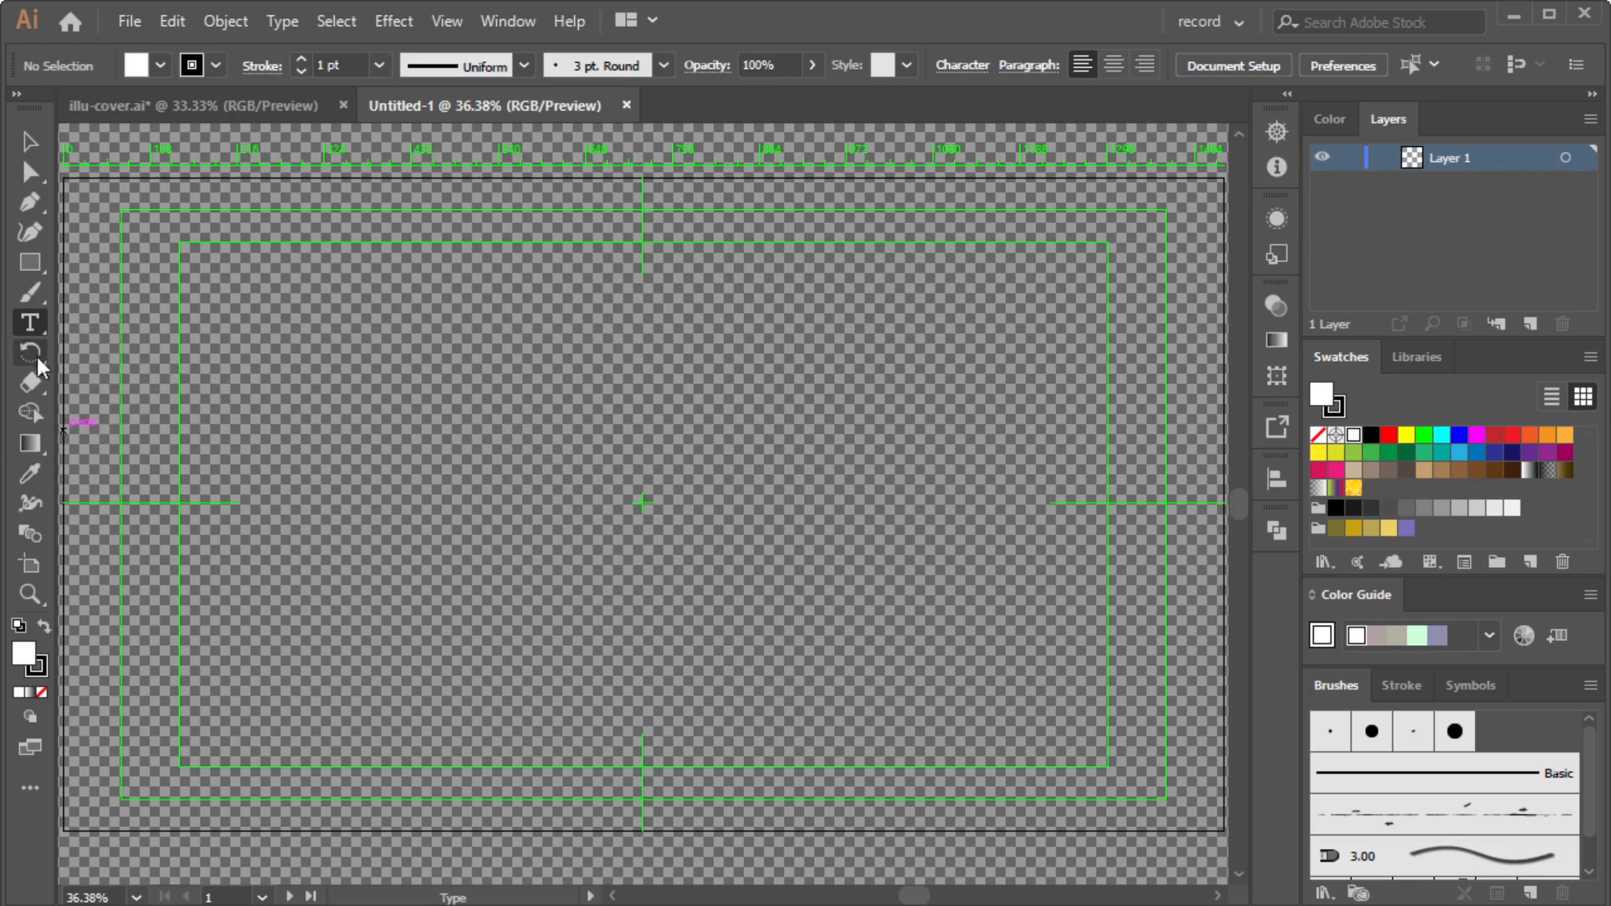
Draw a white circle in the upper-left part of the artboard with the Ellipse tool.
left_click(38, 275)
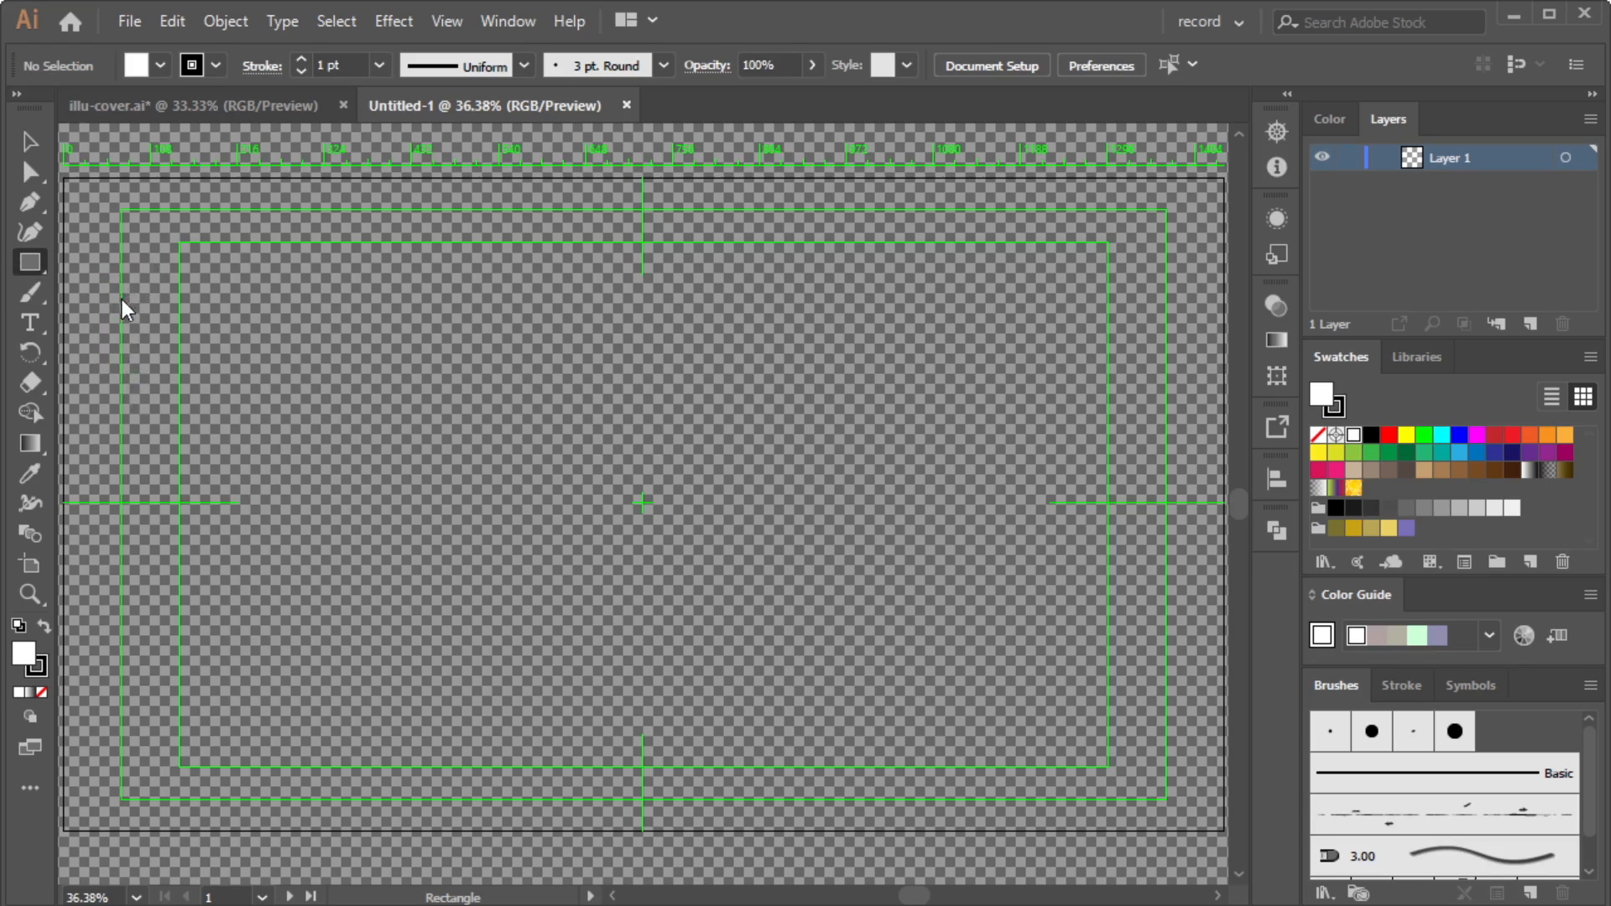
key("l")
left_click_drag(469, 394, 543, 506)
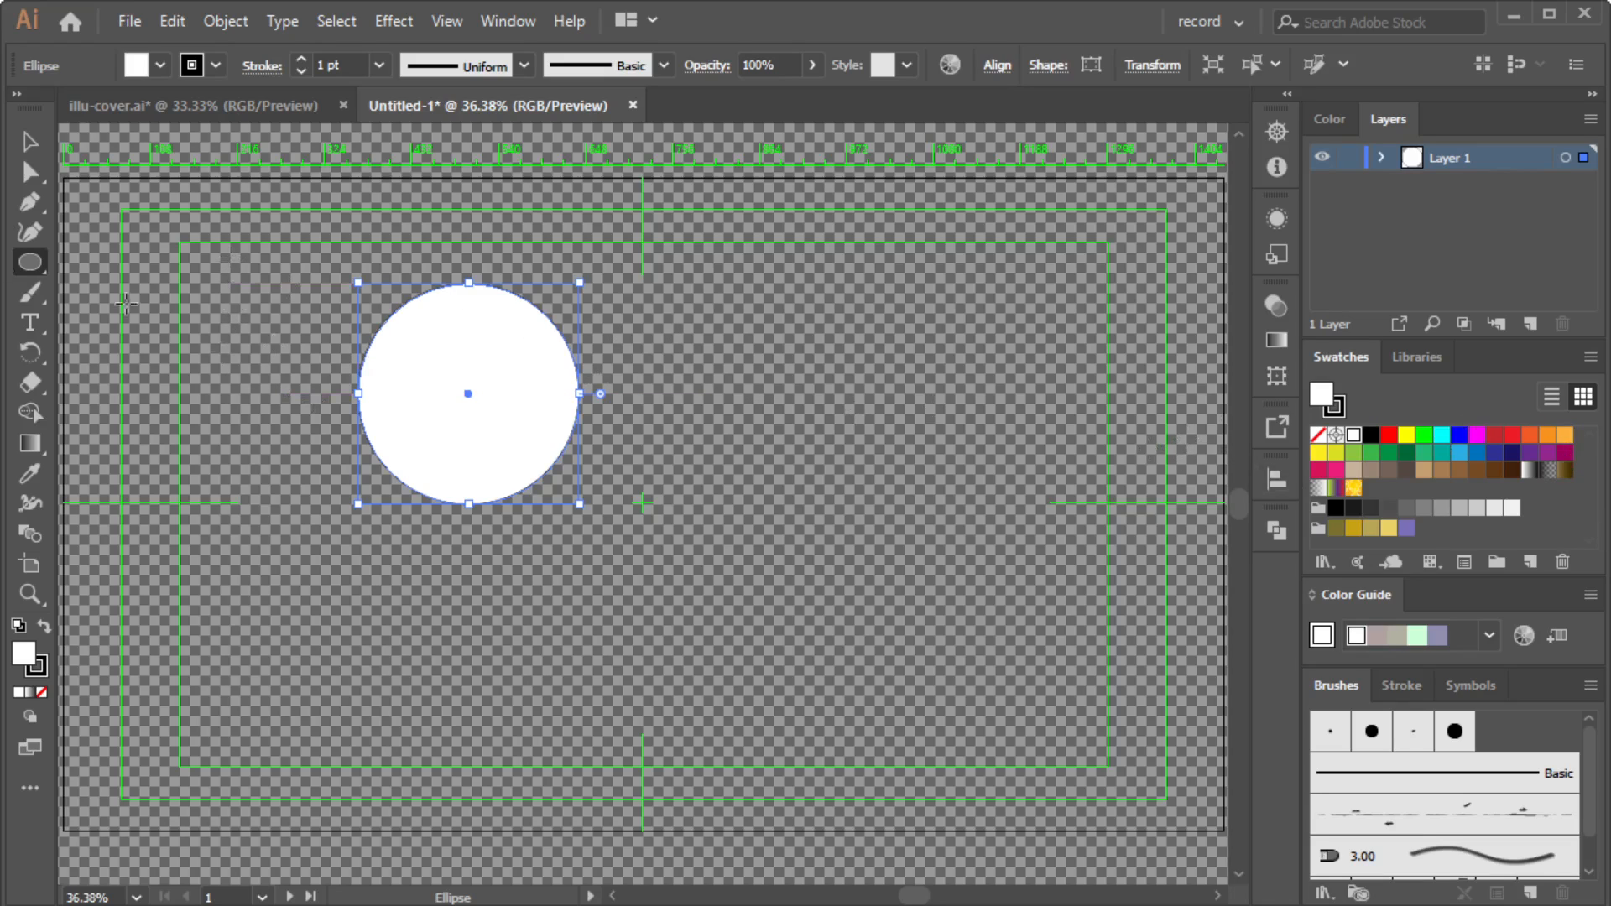
Fill the circle with a pale peach skin tone, starting from the orange-red swatch.
left_click(29, 142)
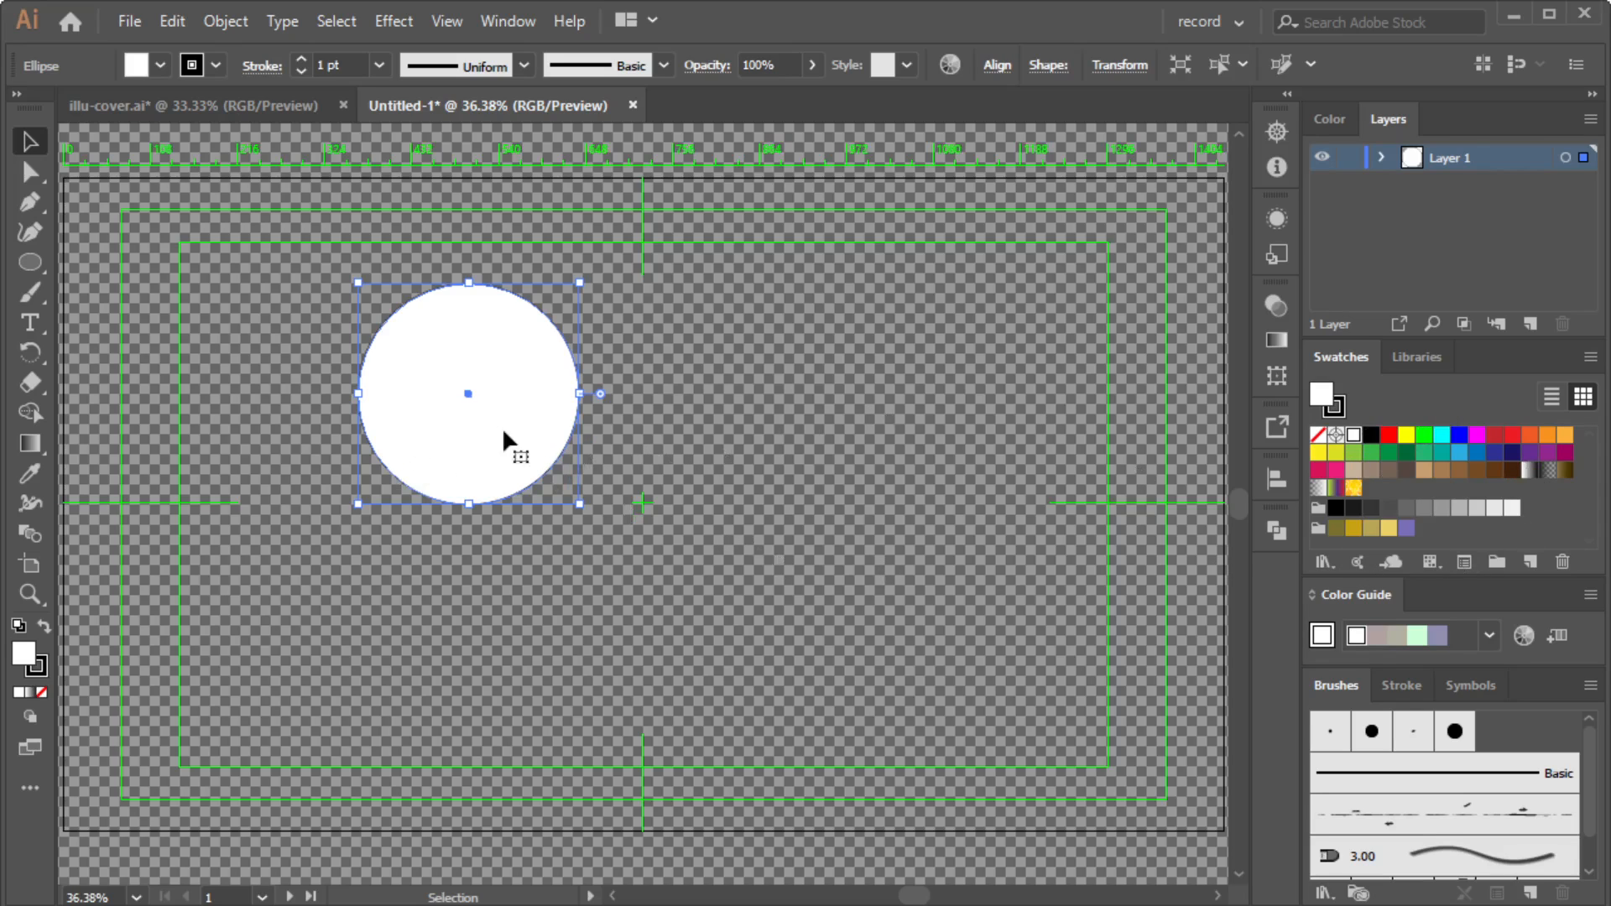
left_click(1528, 436)
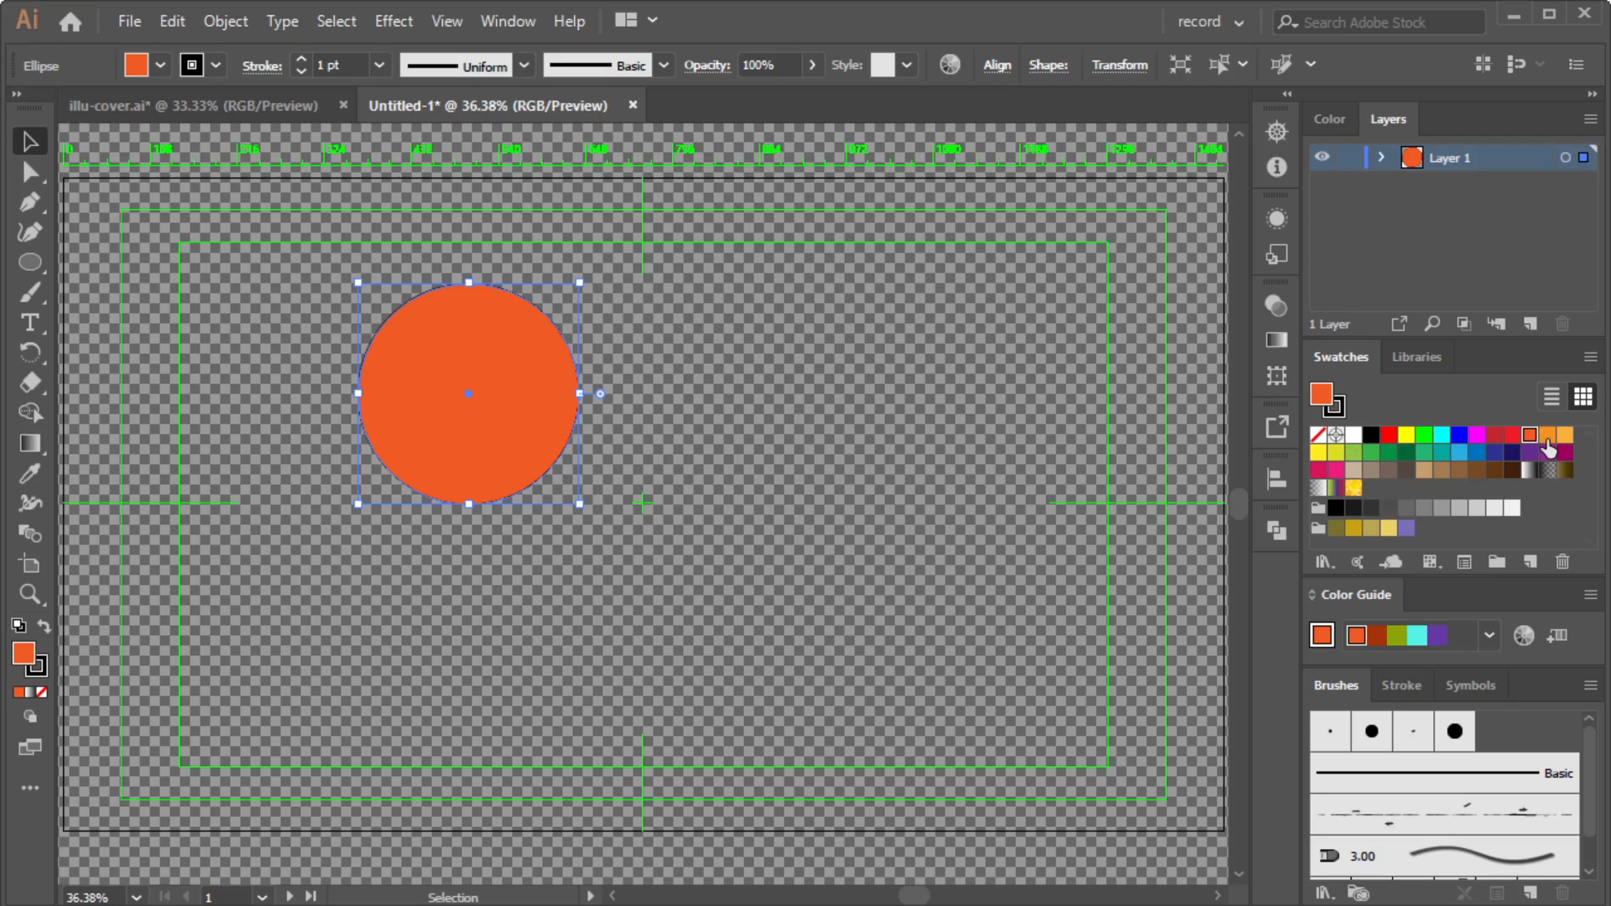
left_click(1547, 438)
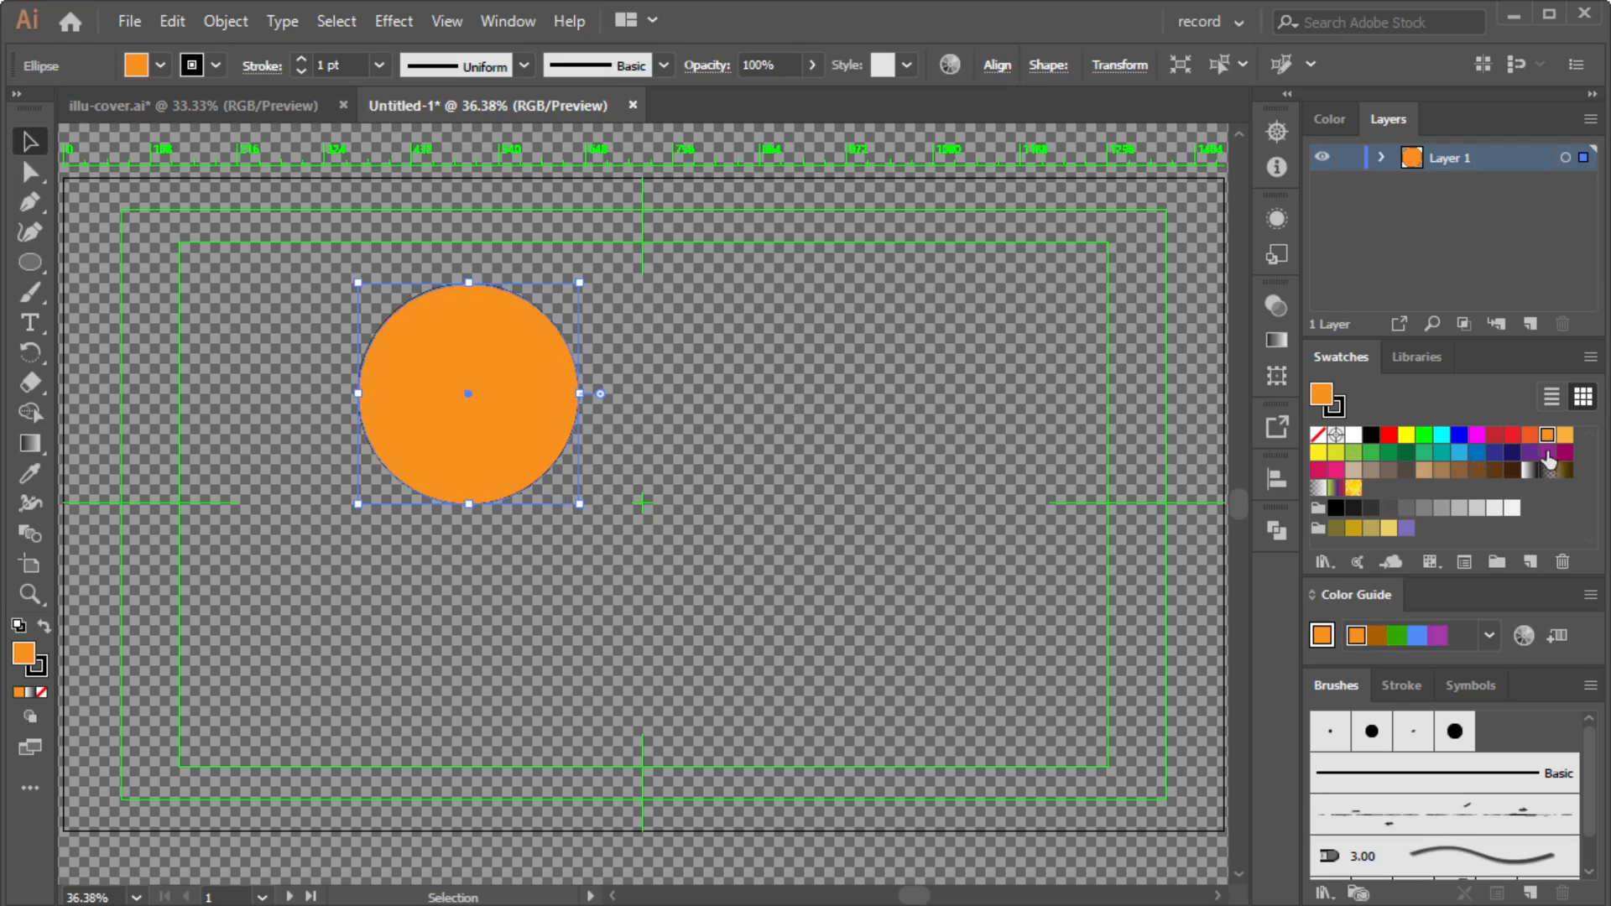
left_click(1530, 435)
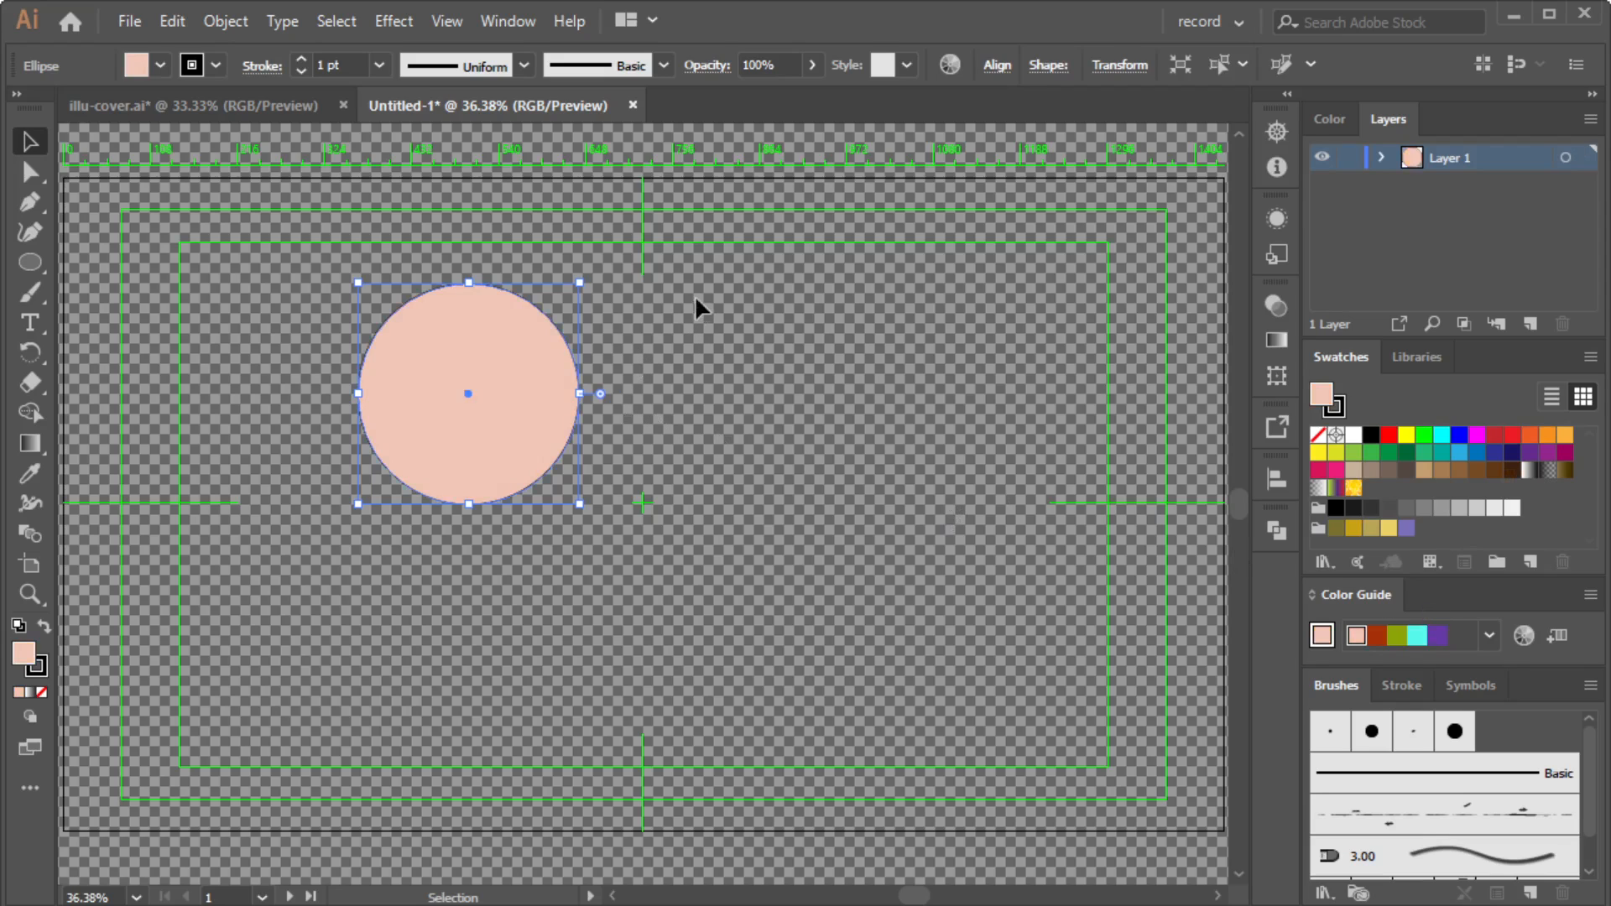
Remove the stroke from the peach circle and deselect it.
left_click(691, 561)
left_click(513, 398)
left_click(220, 68)
left_click(12, 110)
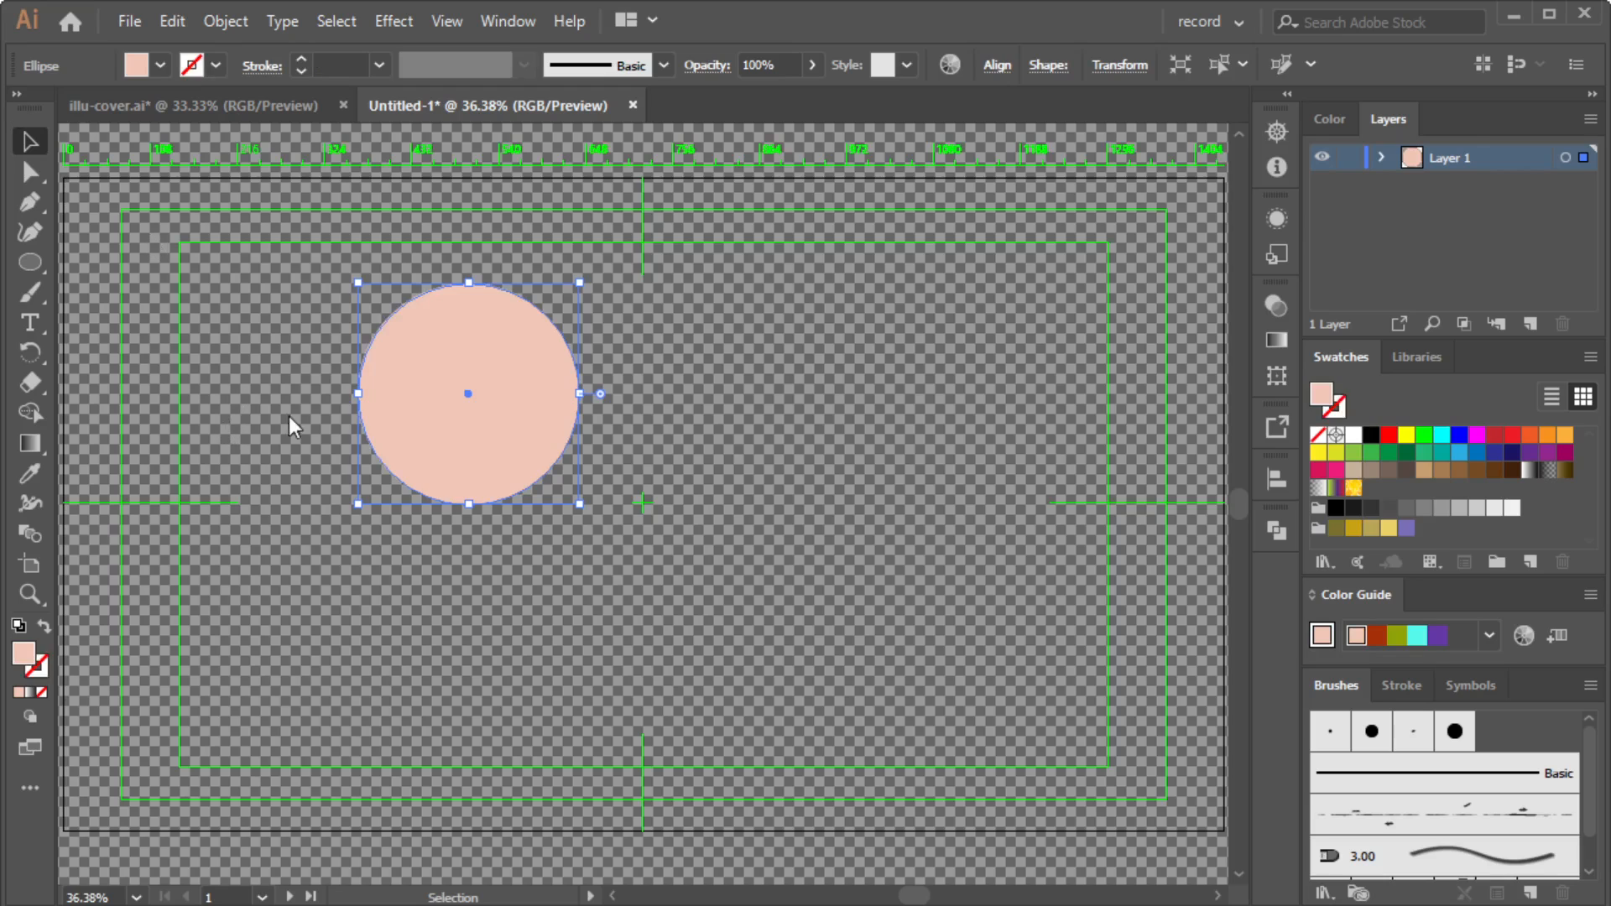
left_click(495, 617)
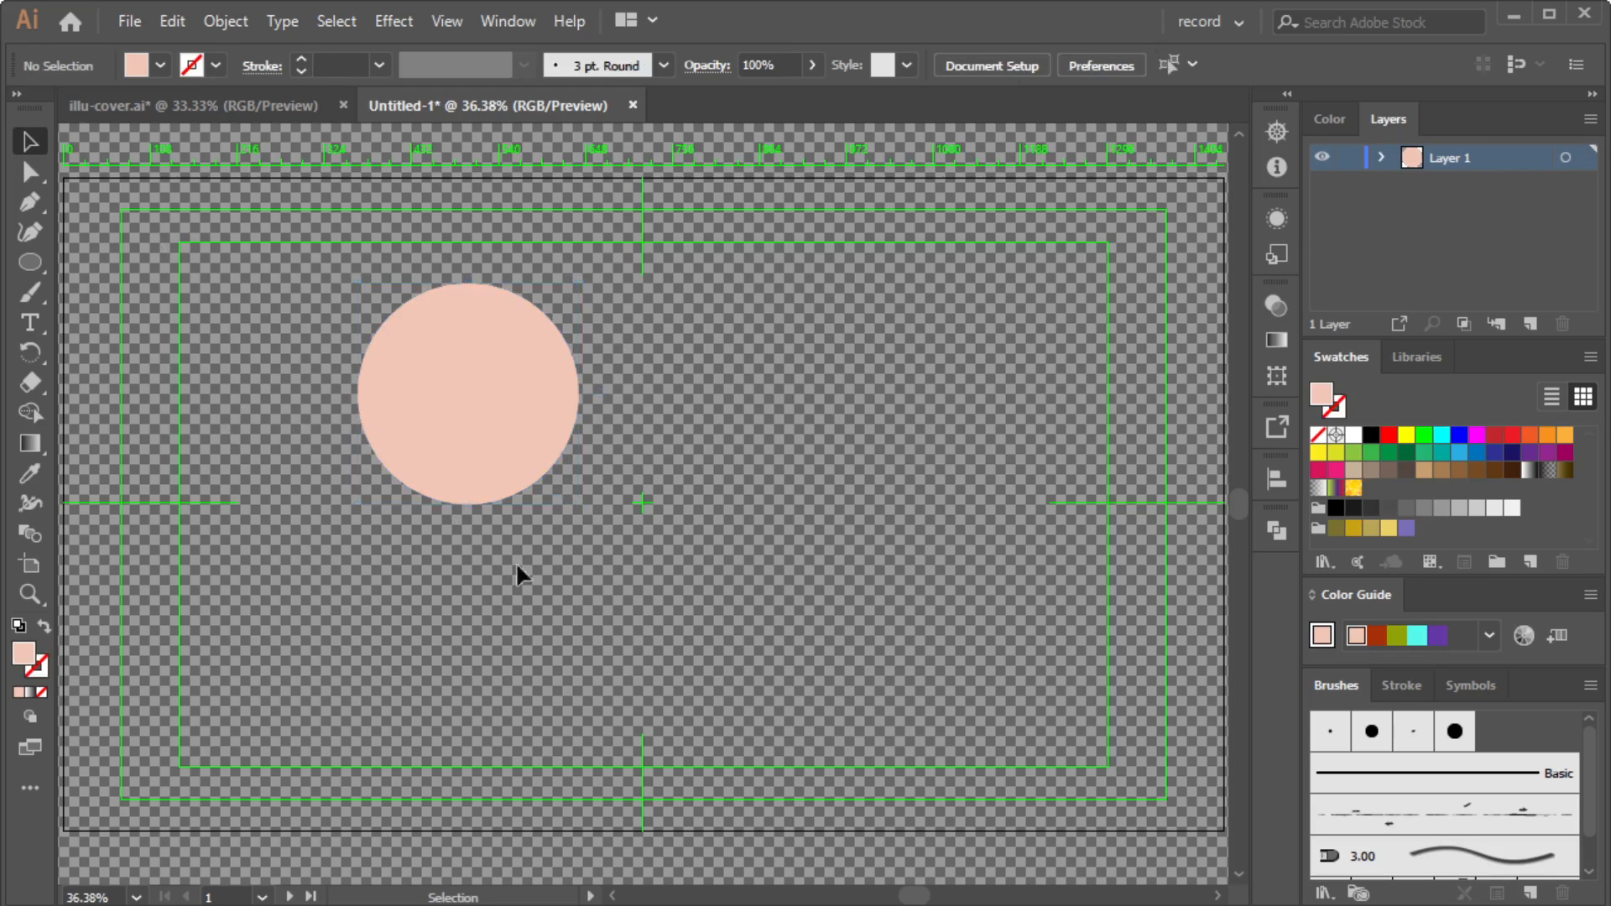
Narrow the circle into an upright oval by moving its right edge inward to about X 810 px.
left_click(475, 465)
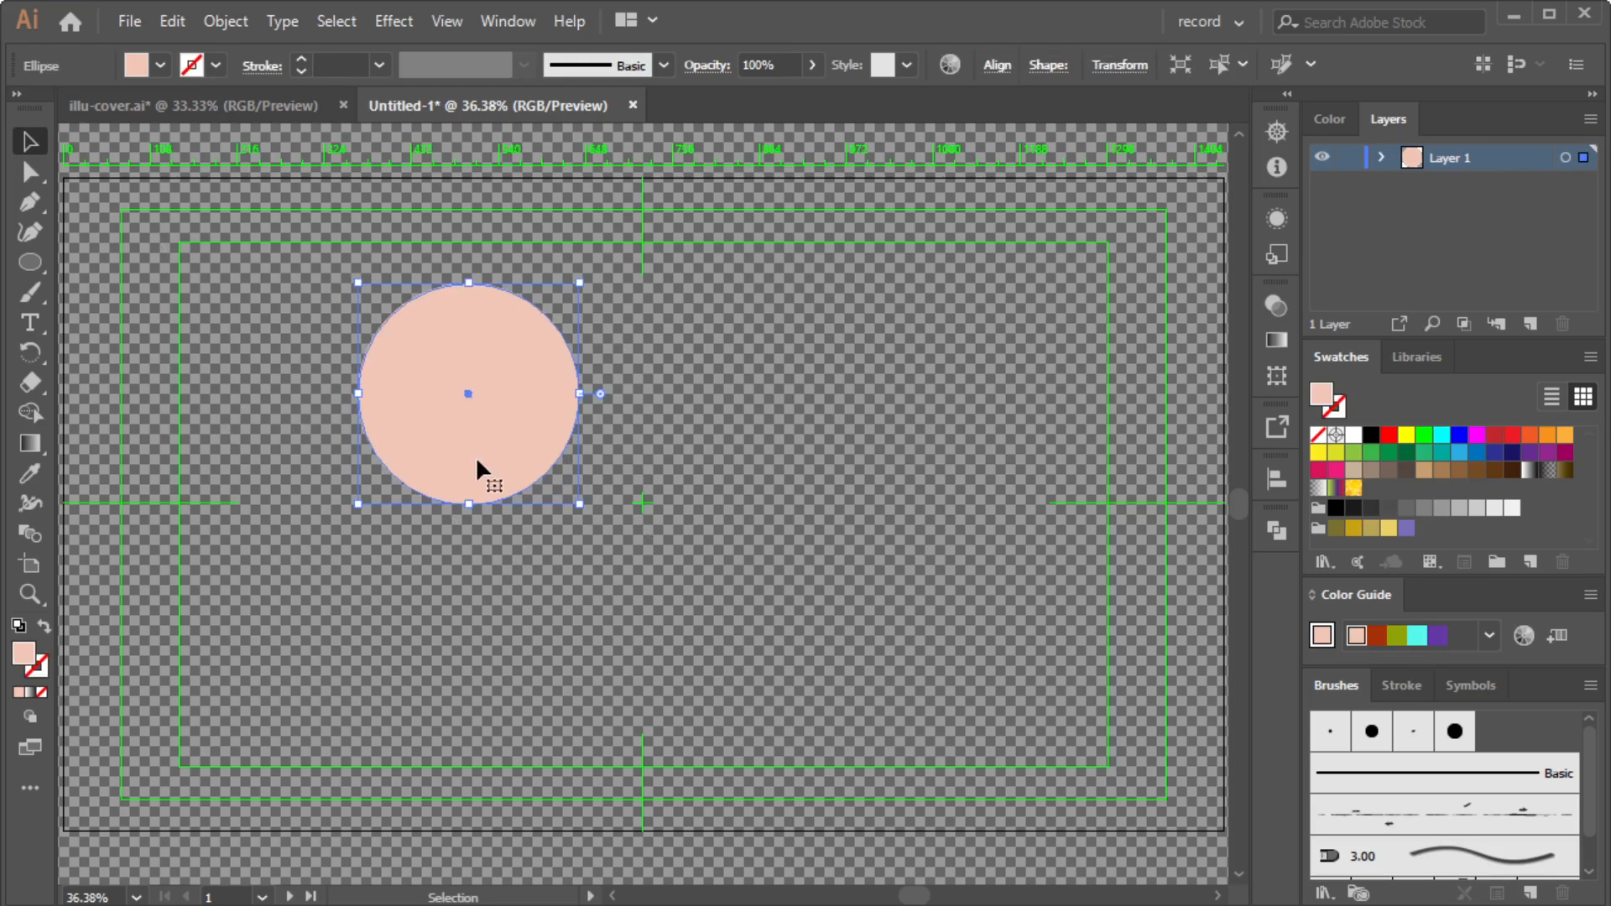
left_click_drag(580, 393, 553, 392)
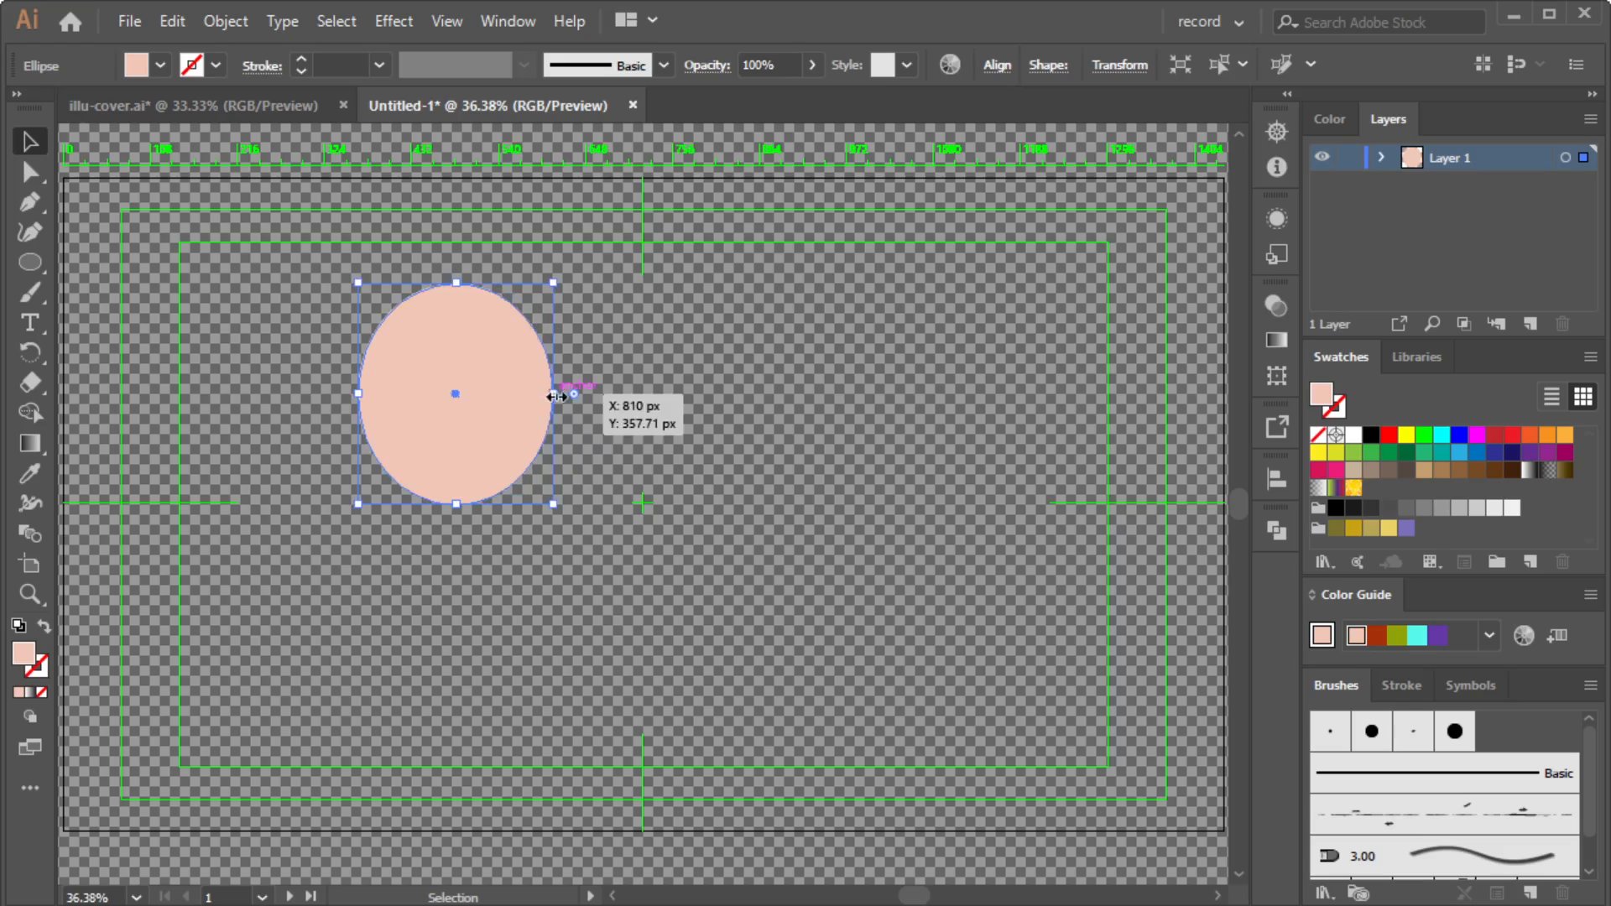
left_click(450, 544)
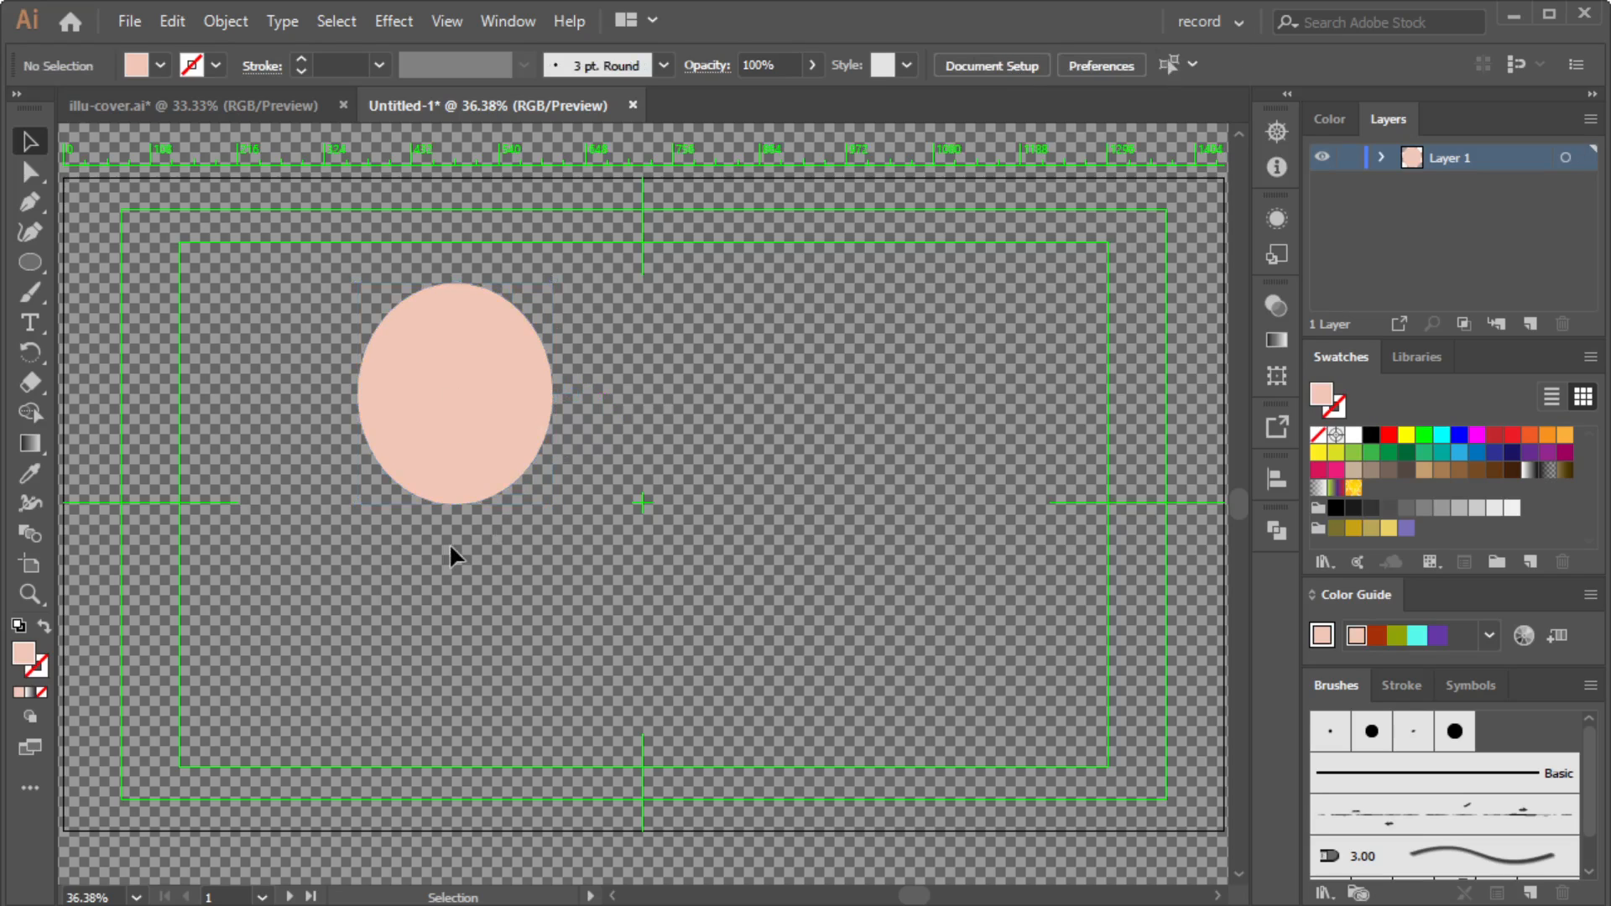
Pull the oval's bottom anchor point straight down to form an egg-shaped face with a narrower chin.
left_click(460, 468)
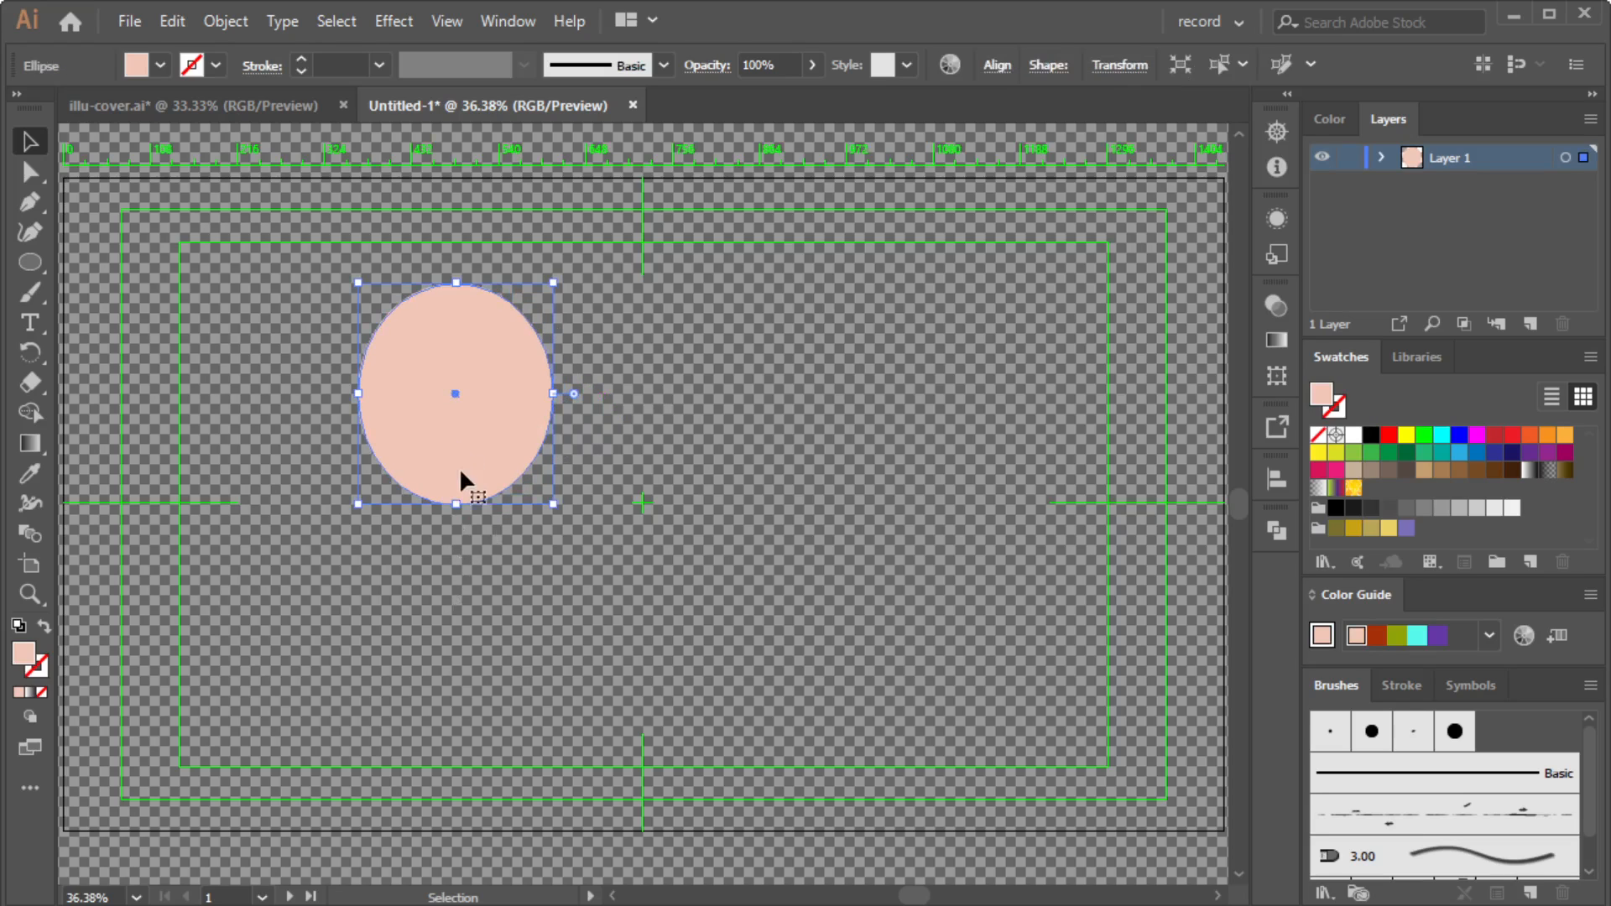
left_click(27, 173)
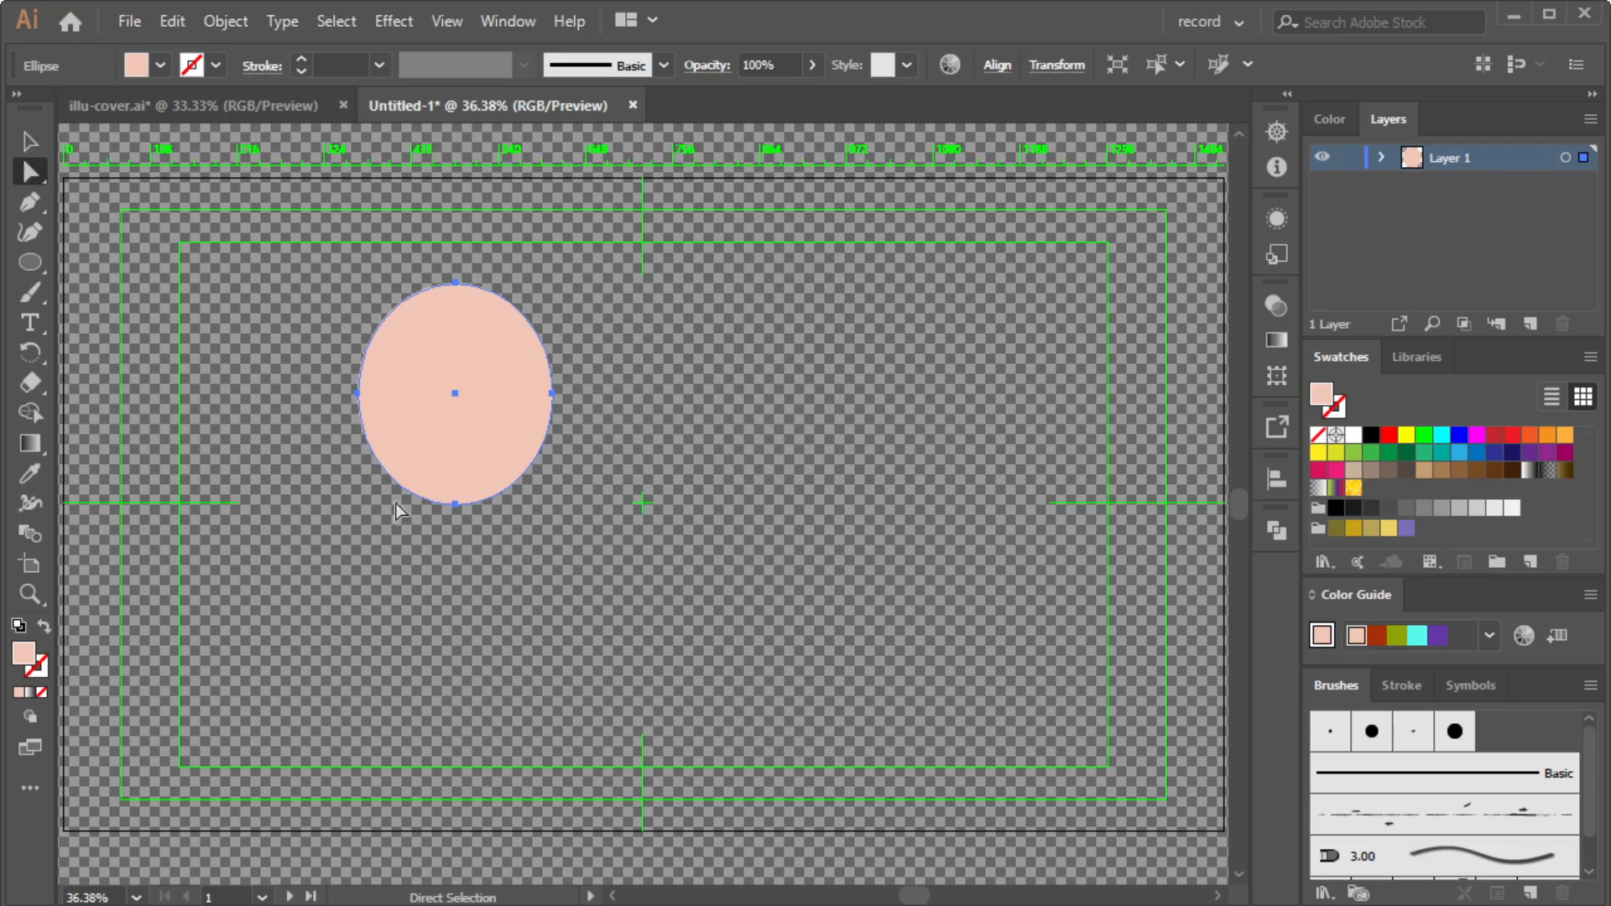
left_click(455, 503)
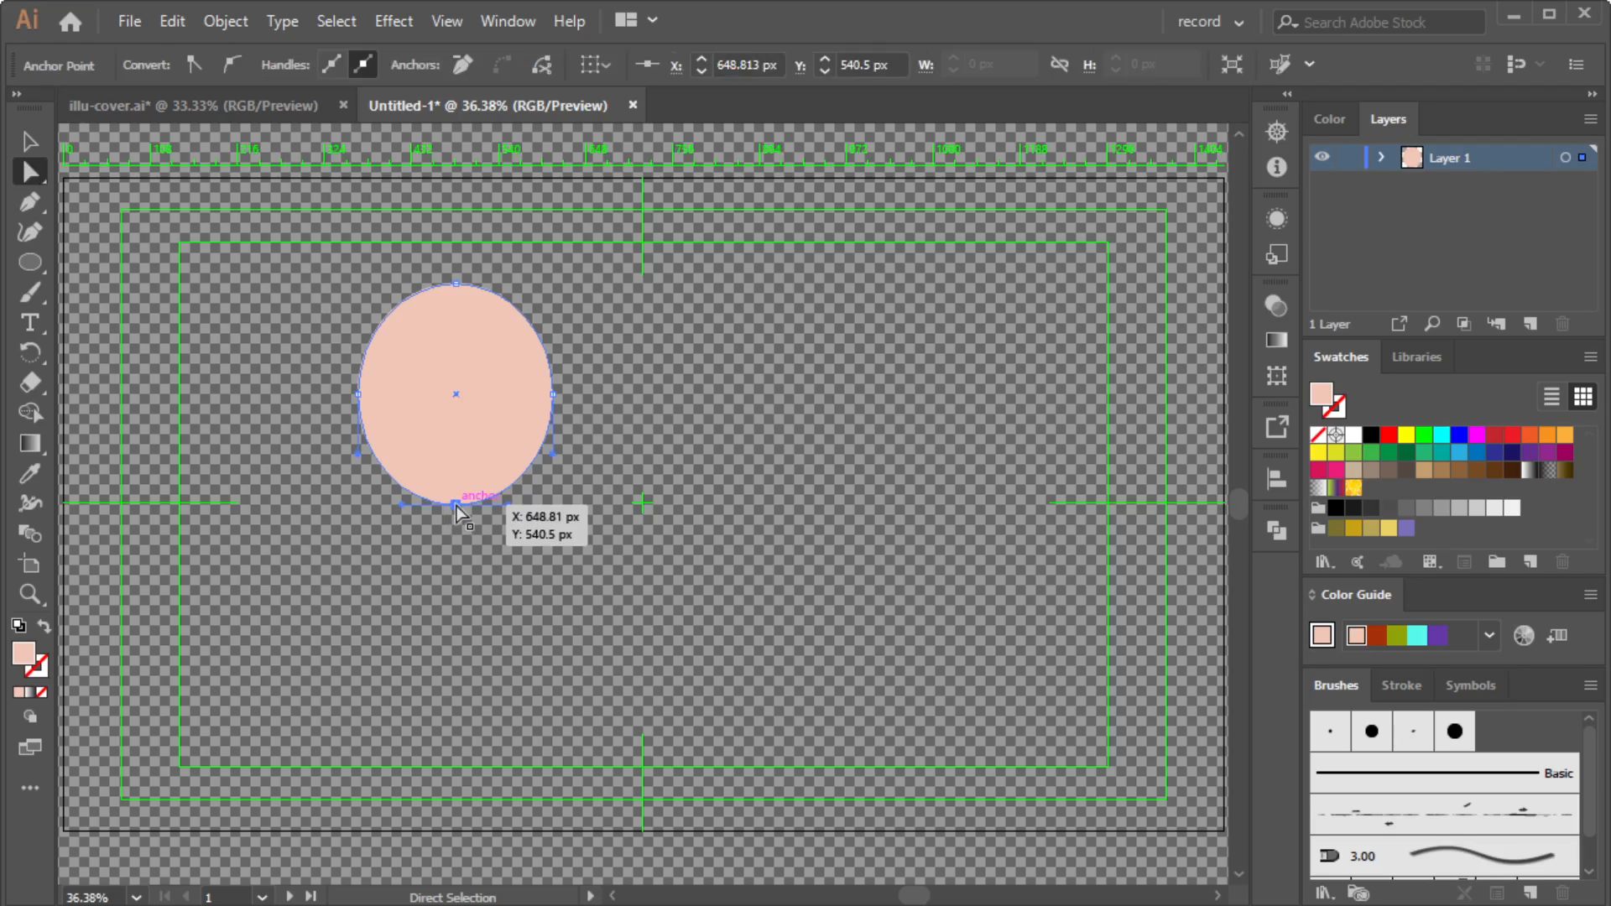
left_click_drag(456, 504, 456, 531)
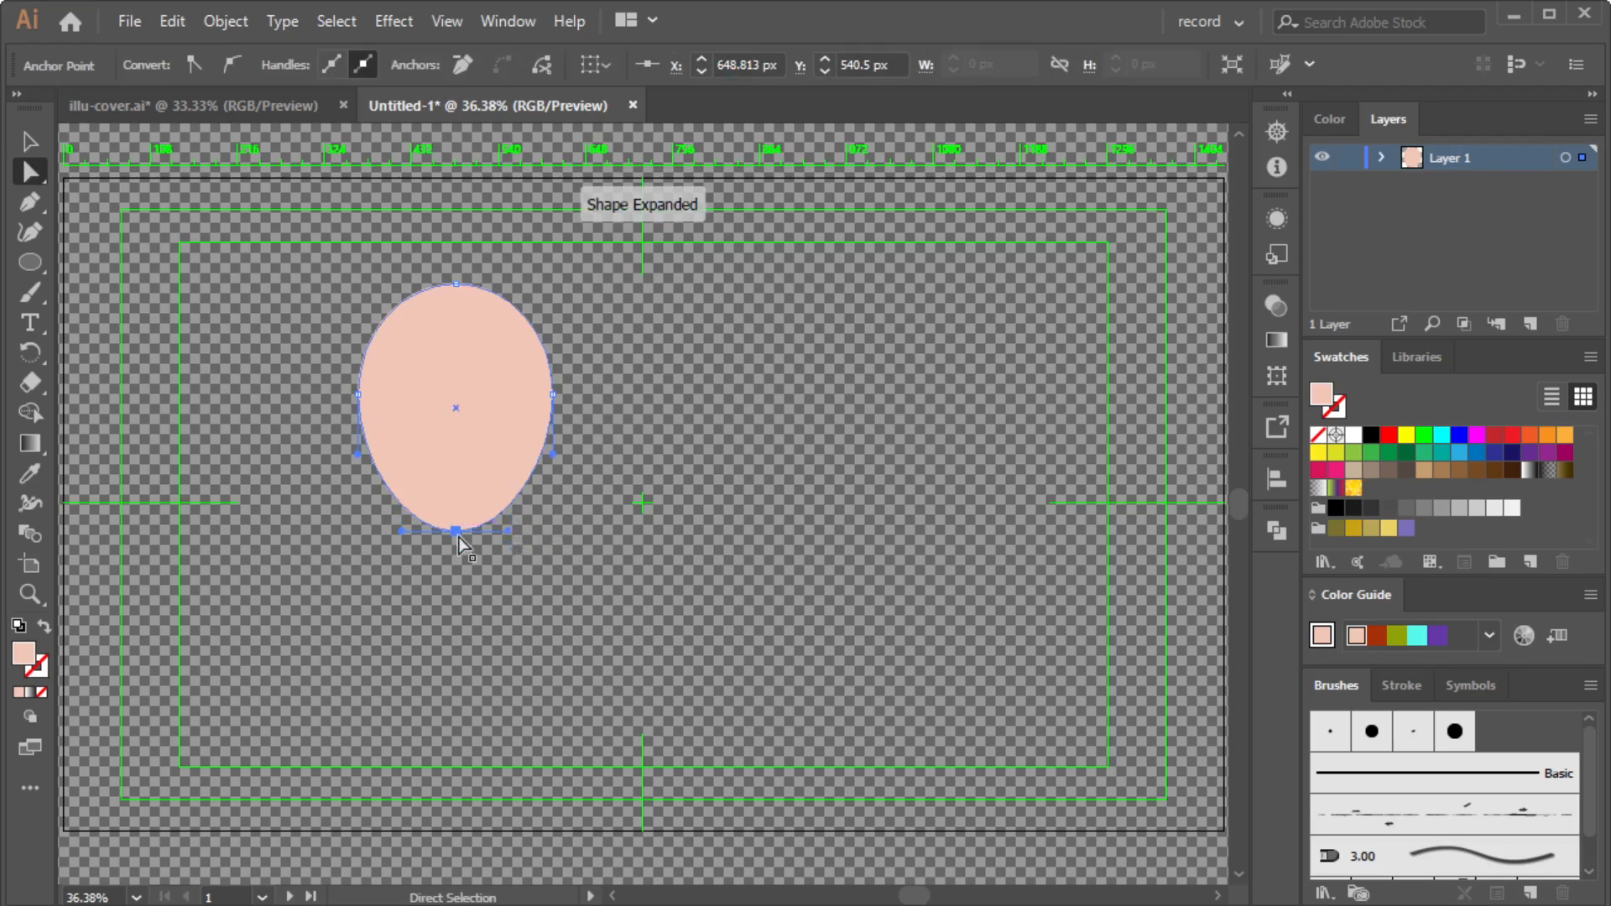
left_click(470, 587)
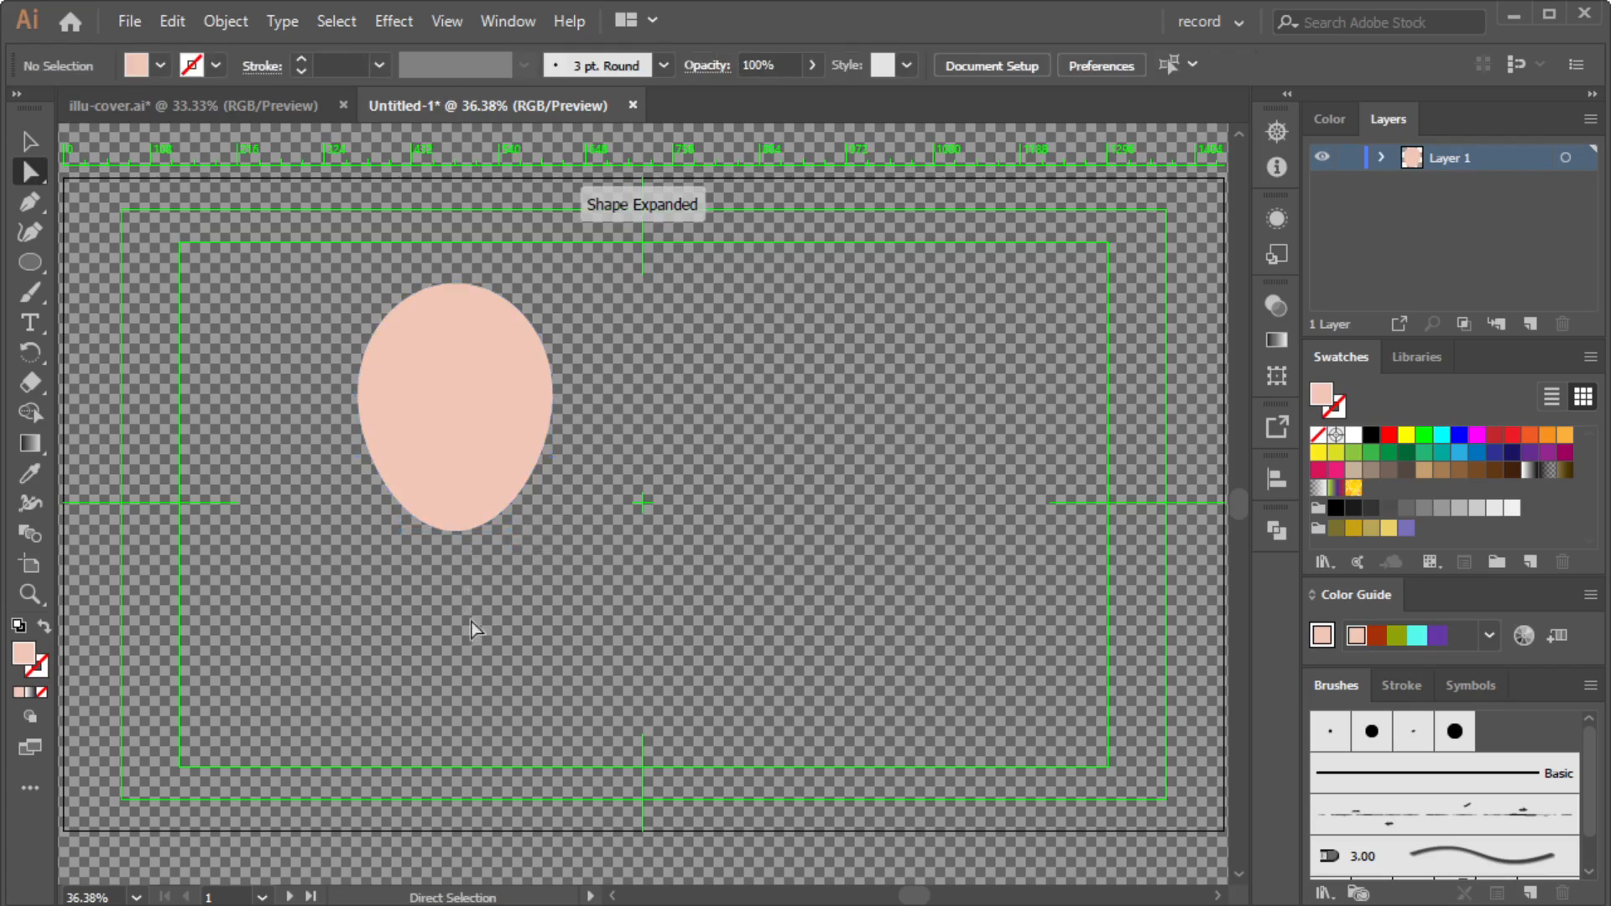
Scale the face shape down proportionally and move it slightly down and to the right.
left_click(488, 459)
left_click(29, 141)
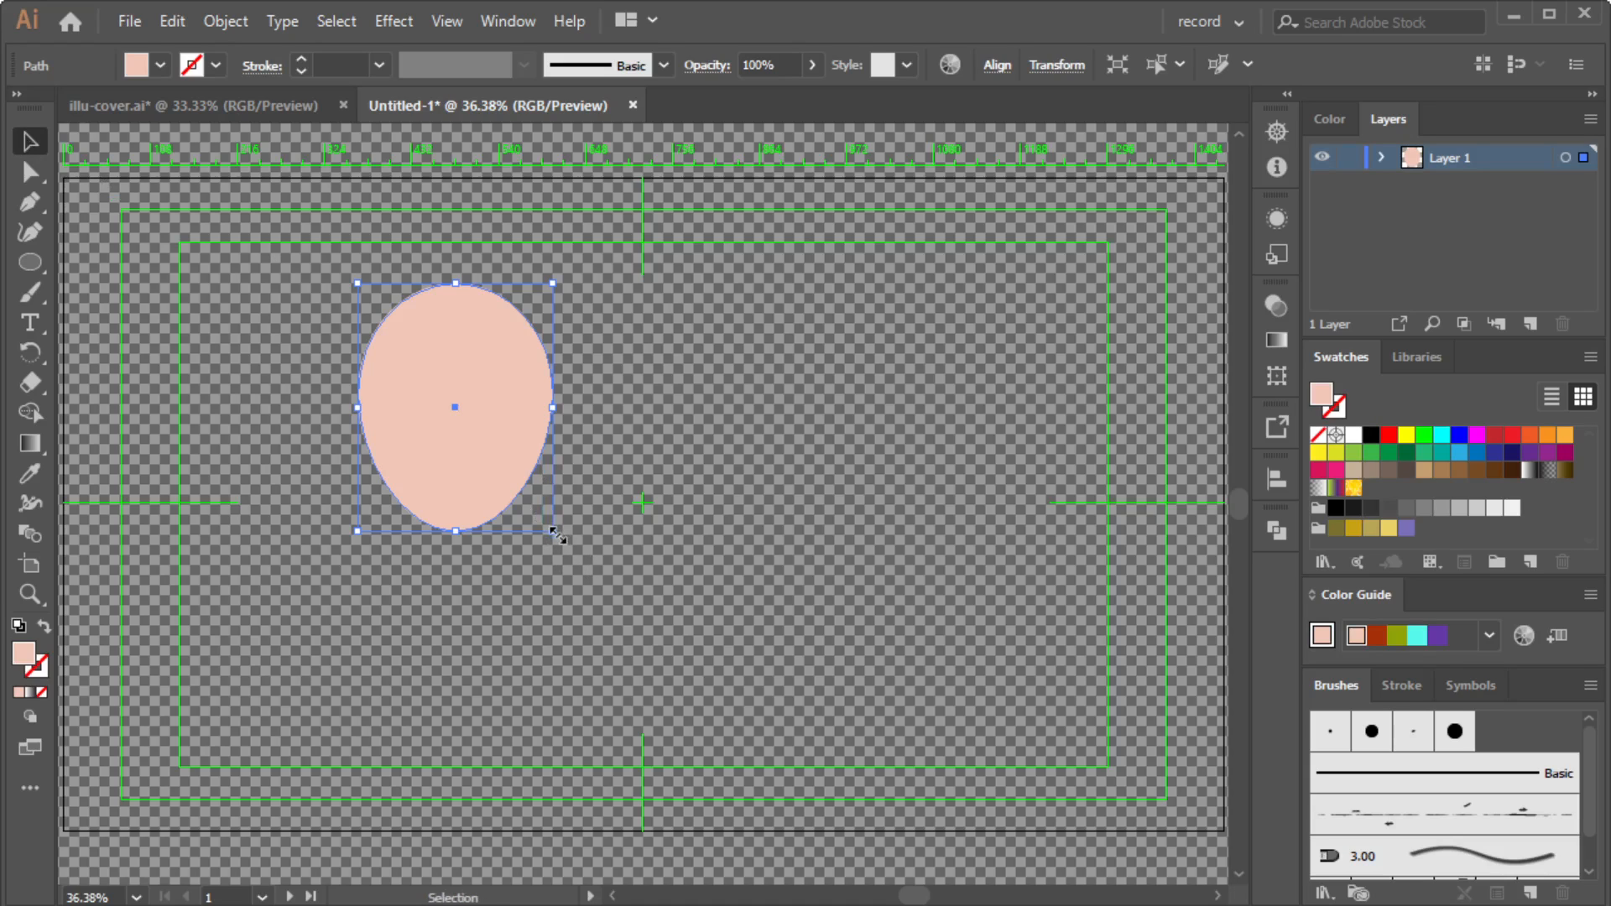
left_click_drag(556, 535, 521, 468)
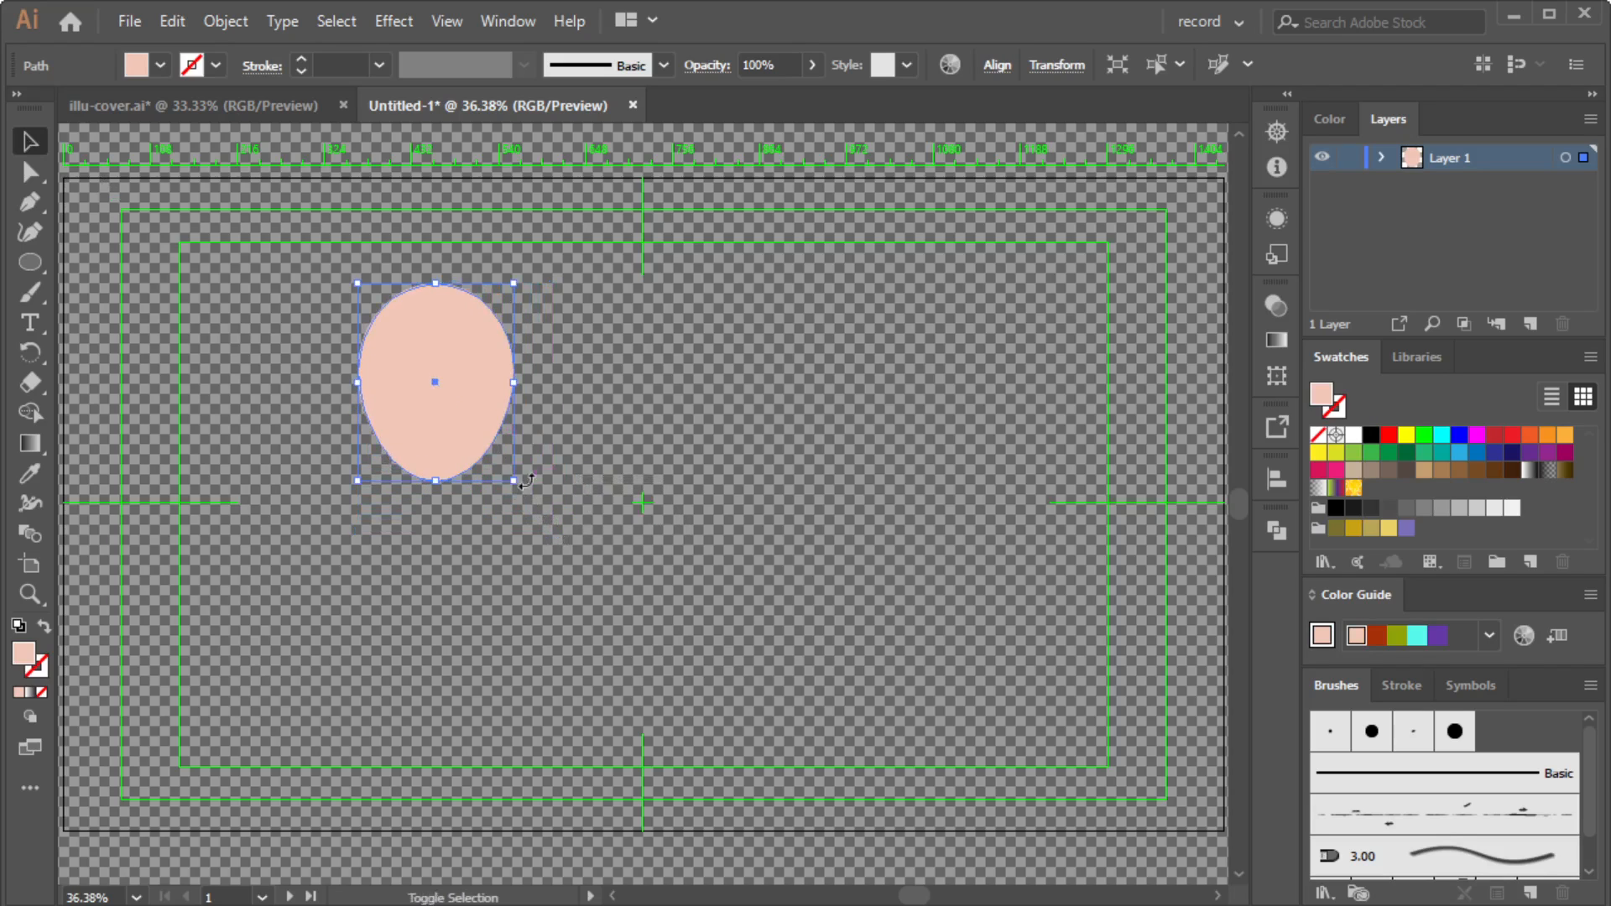
left_click_drag(475, 419, 496, 435)
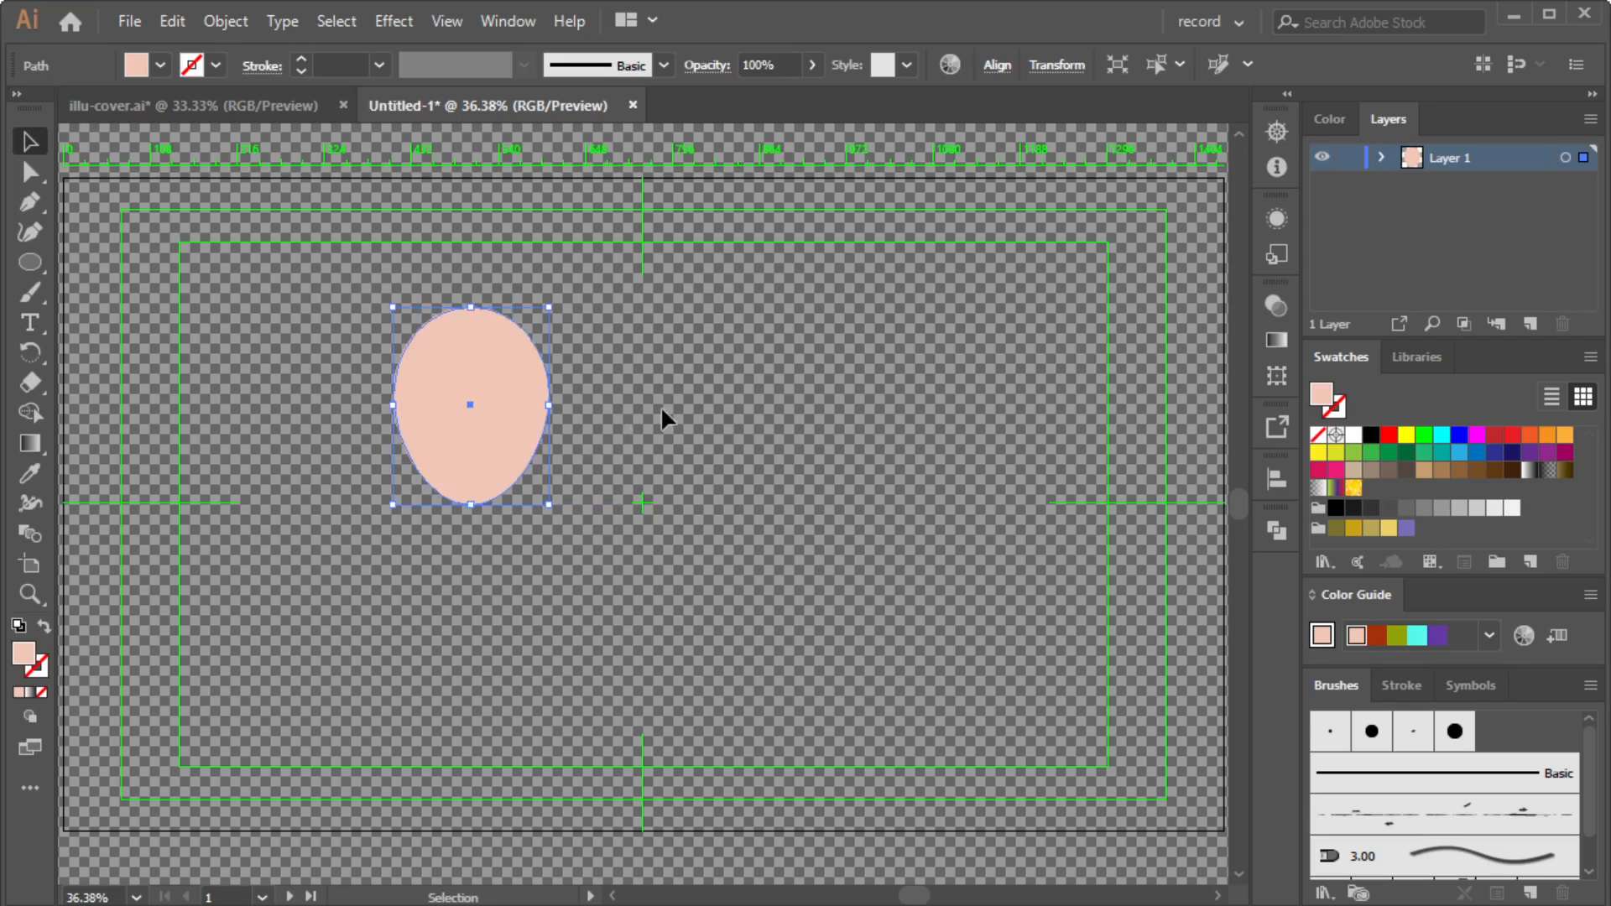
left_click(665, 403)
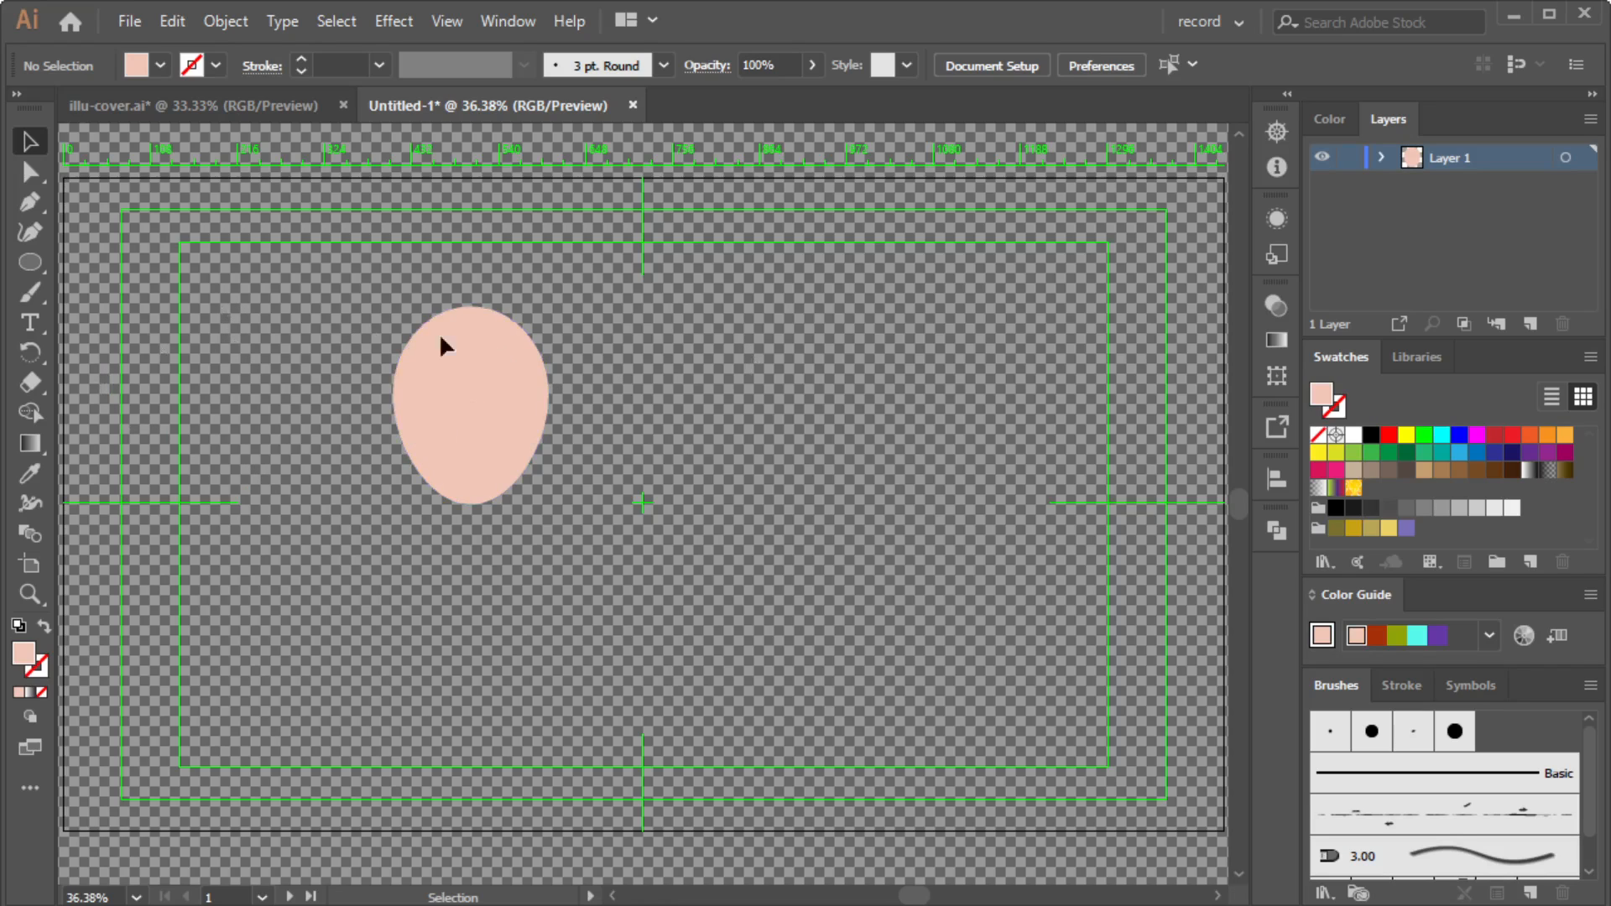
Draw a closed, curved hair shape over the top and left of the face with the Pen tool and fill it black.
left_click(27, 205)
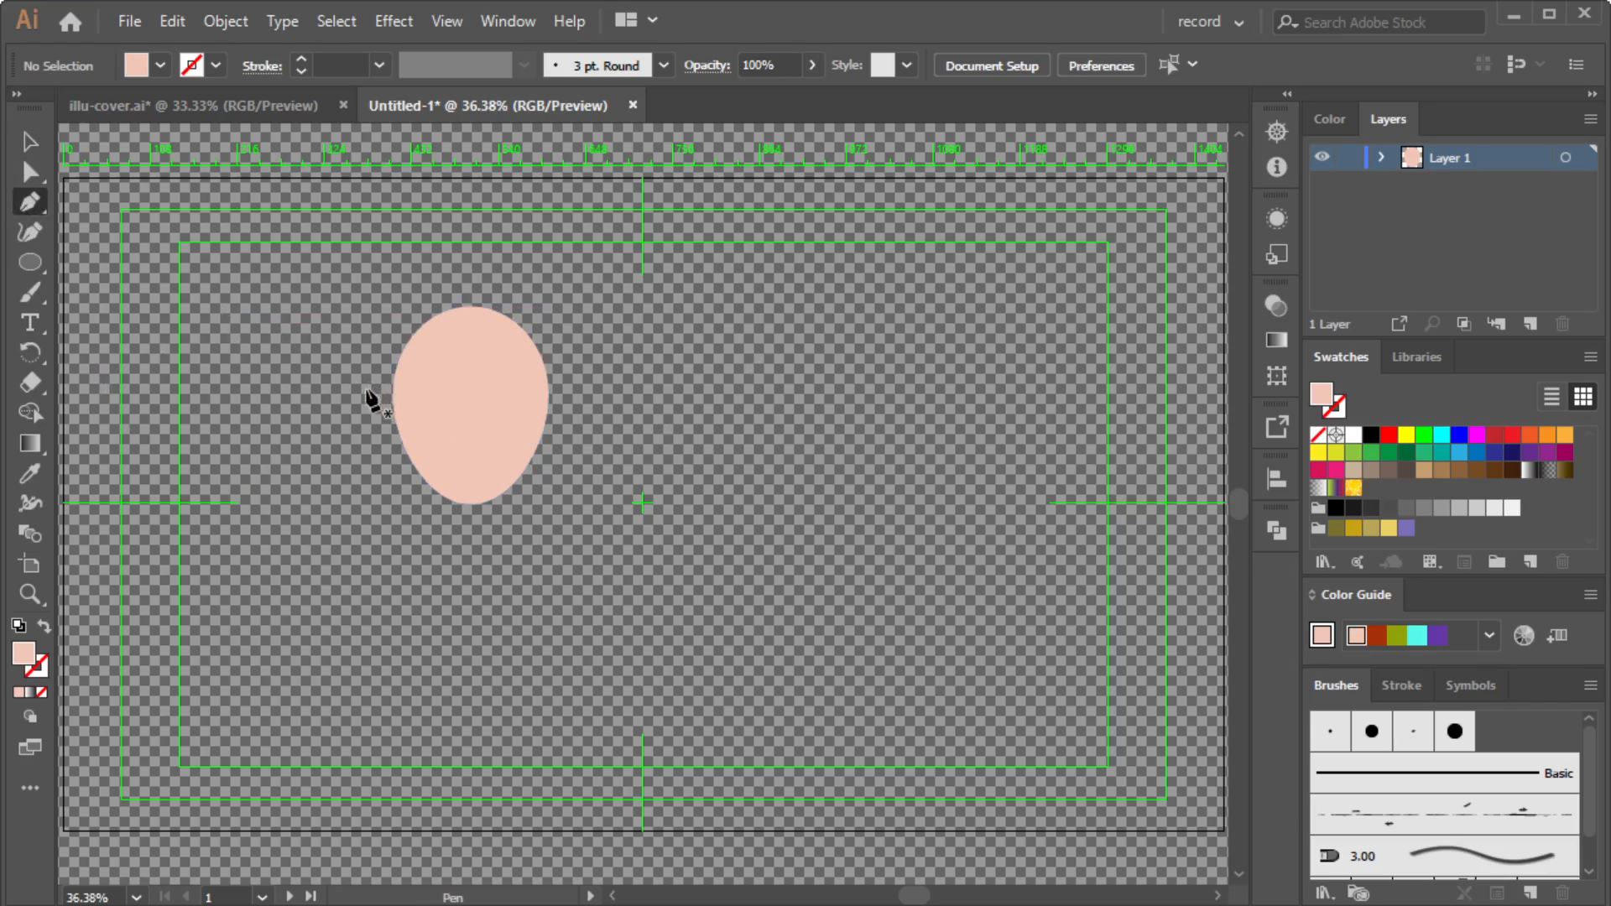
left_click(394, 394)
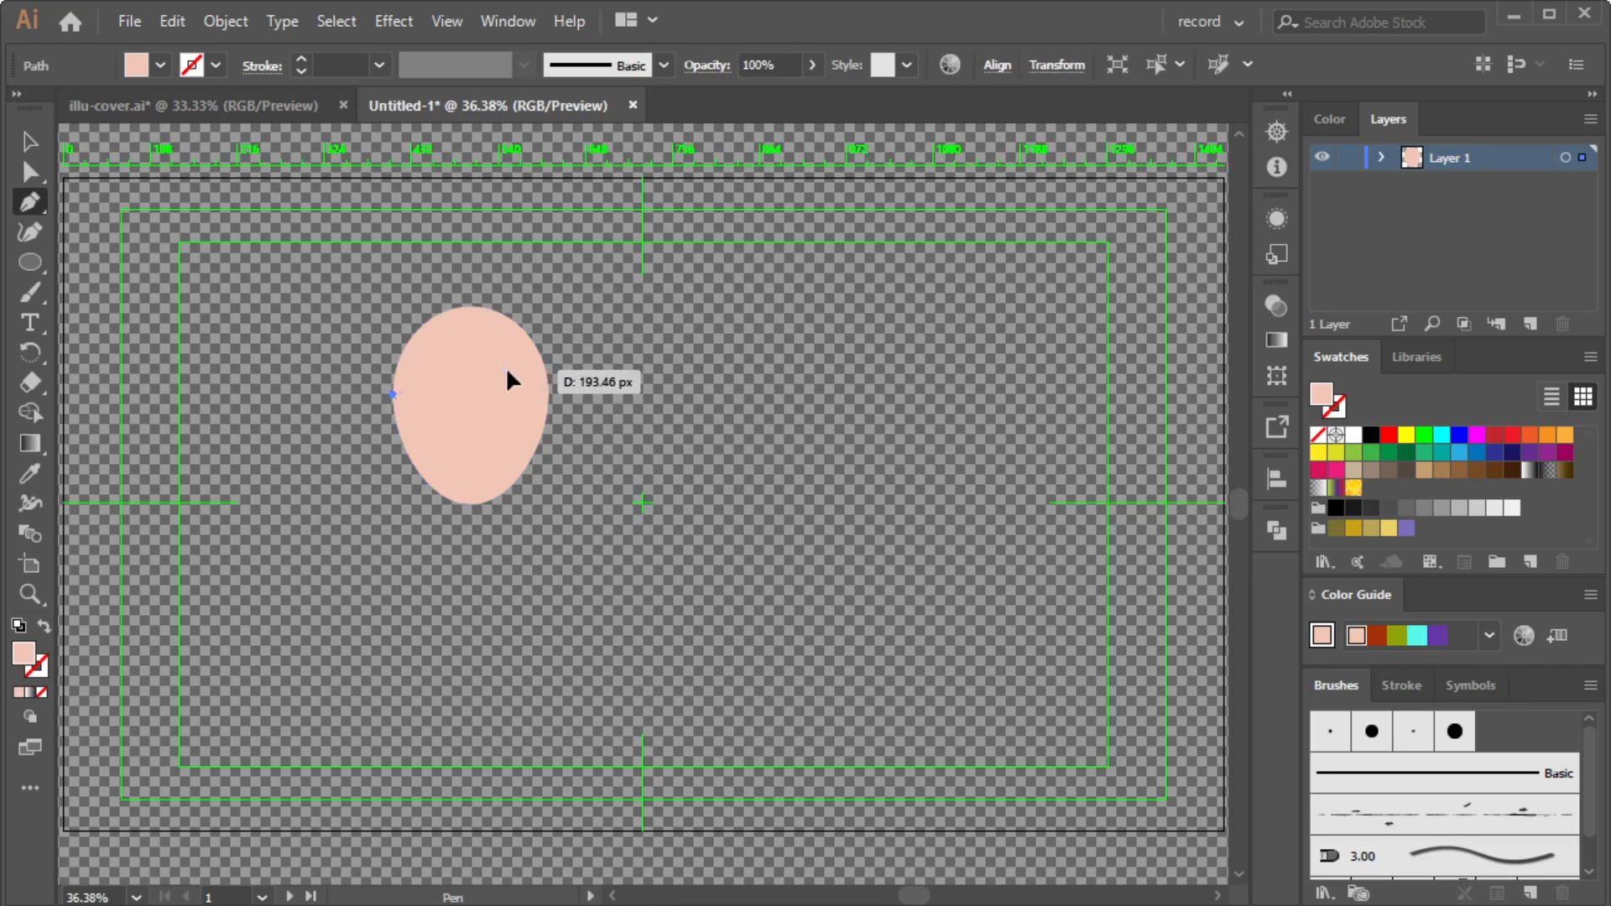
left_click_drag(507, 370, 556, 419)
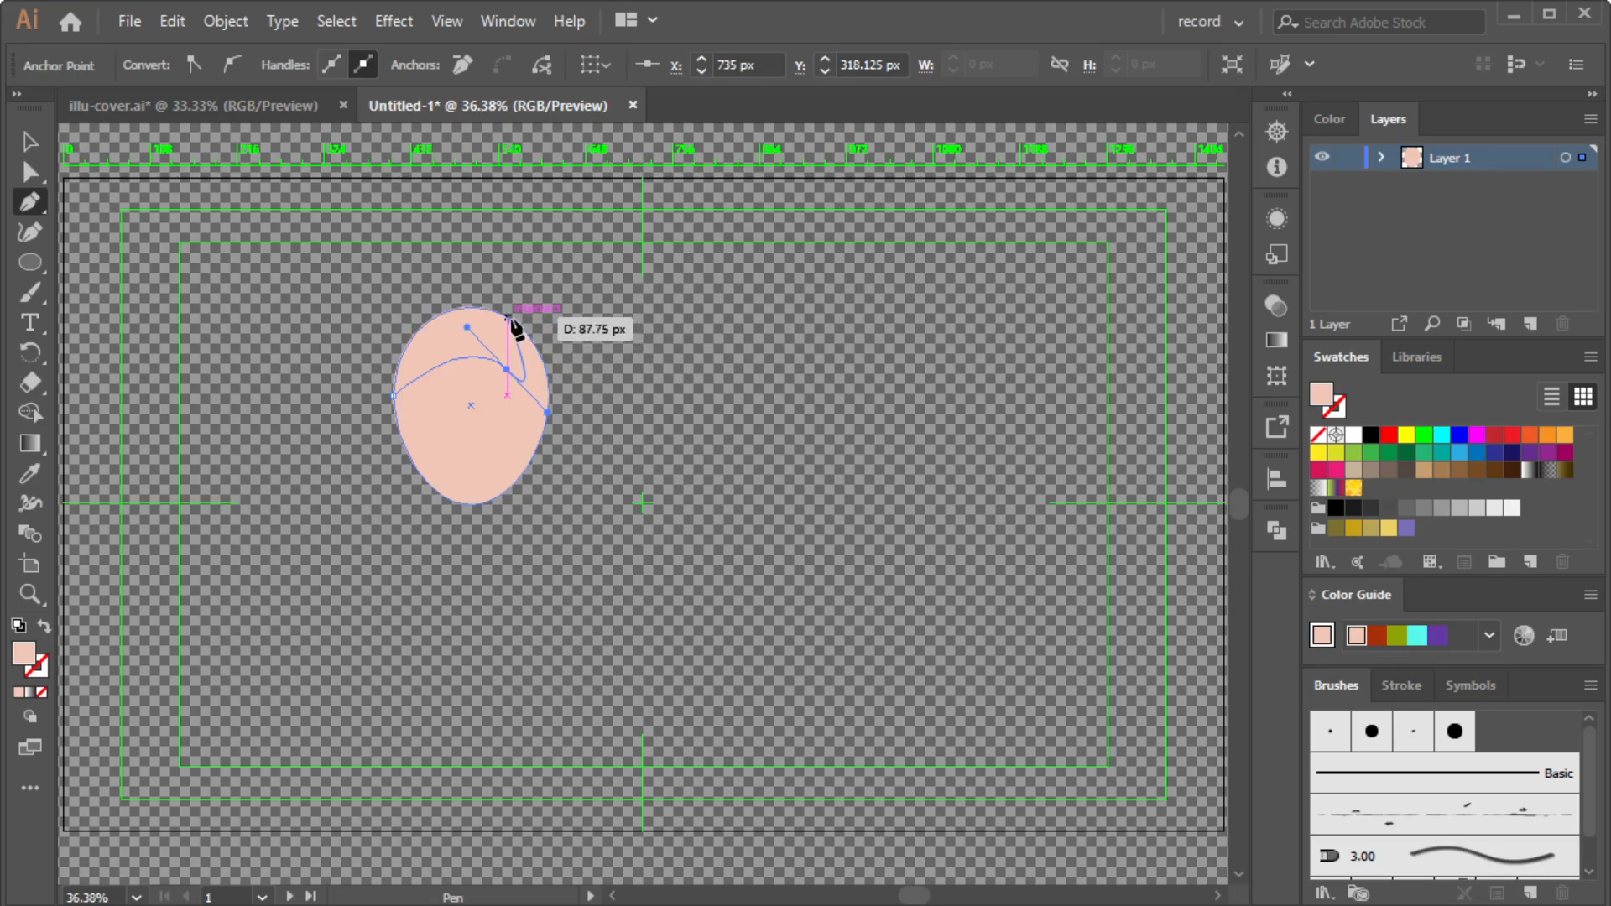
left_click(509, 317)
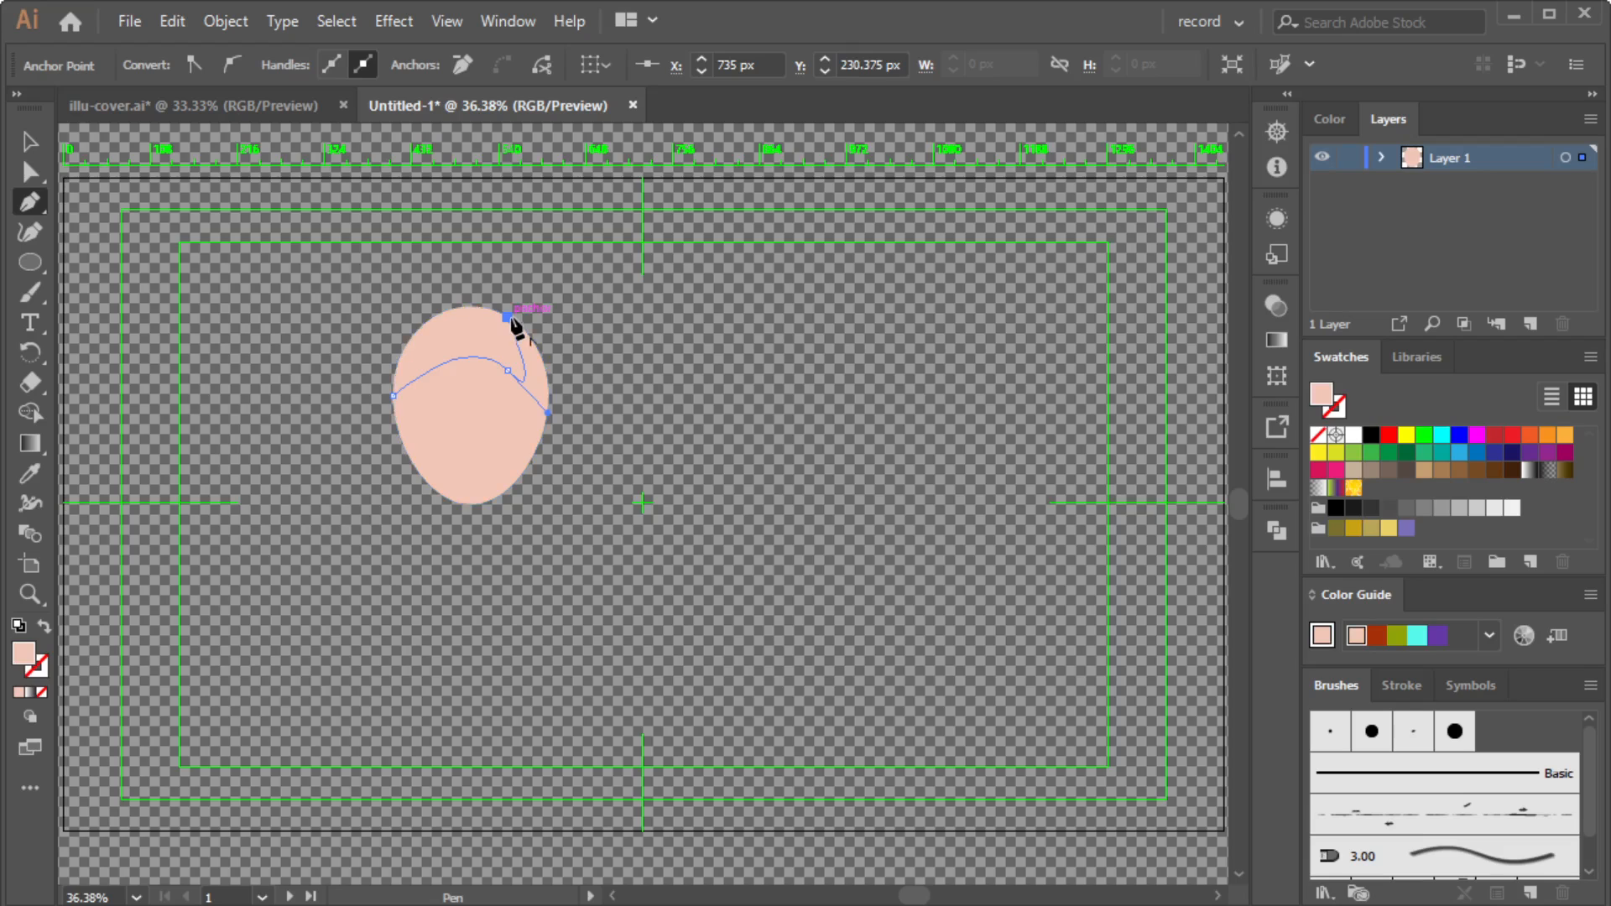
left_click_drag(394, 395, 388, 533)
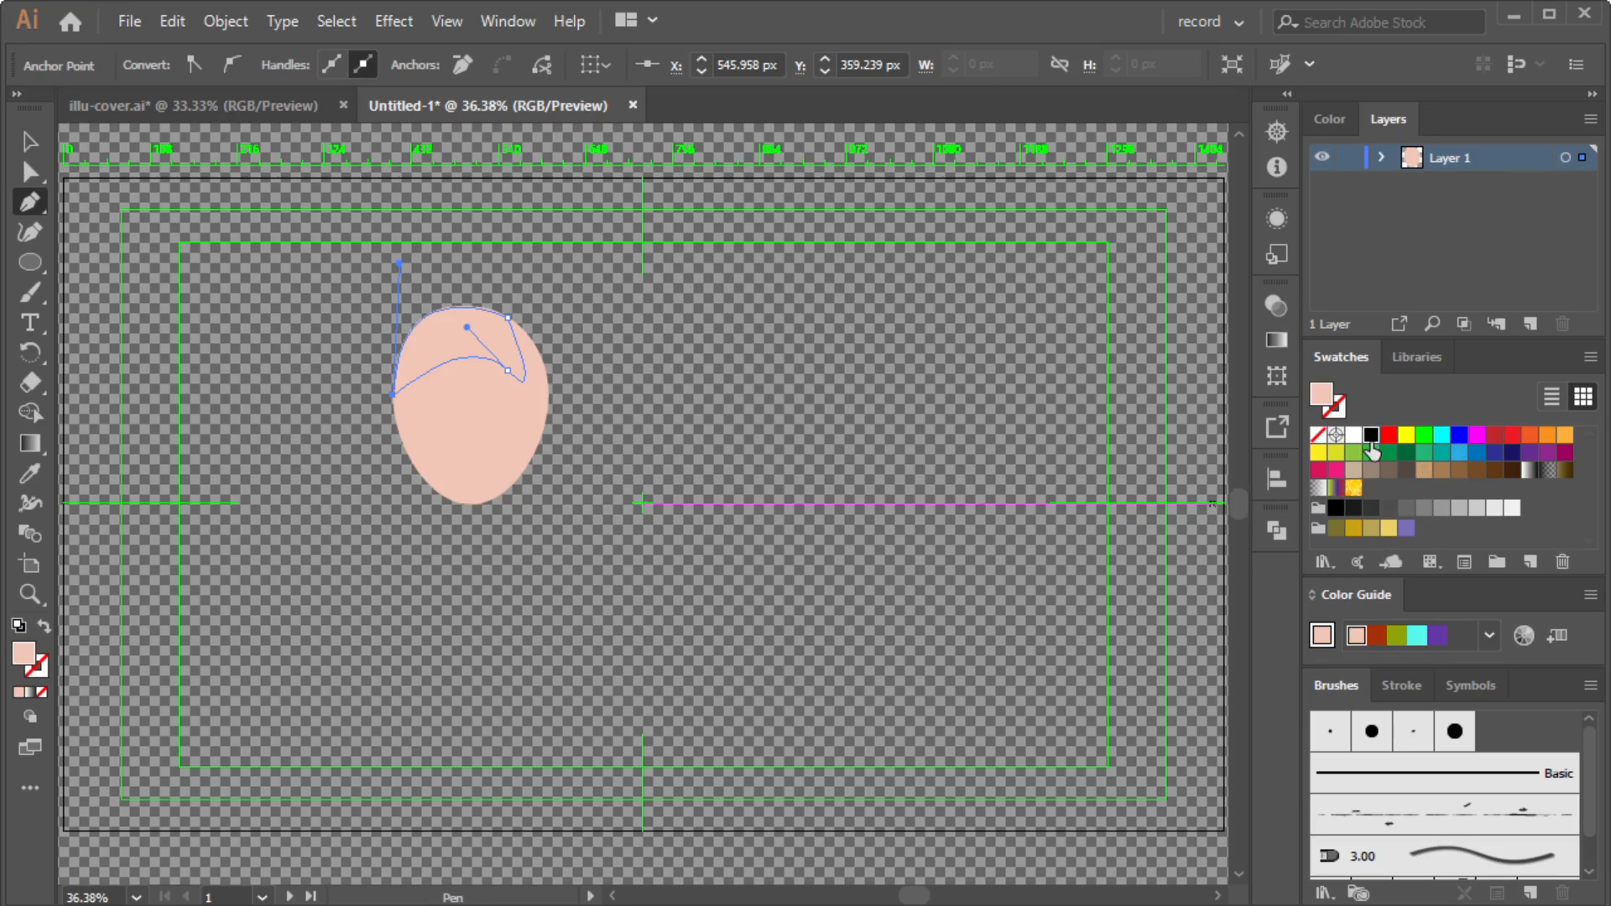
left_click(1371, 434)
left_click(27, 146)
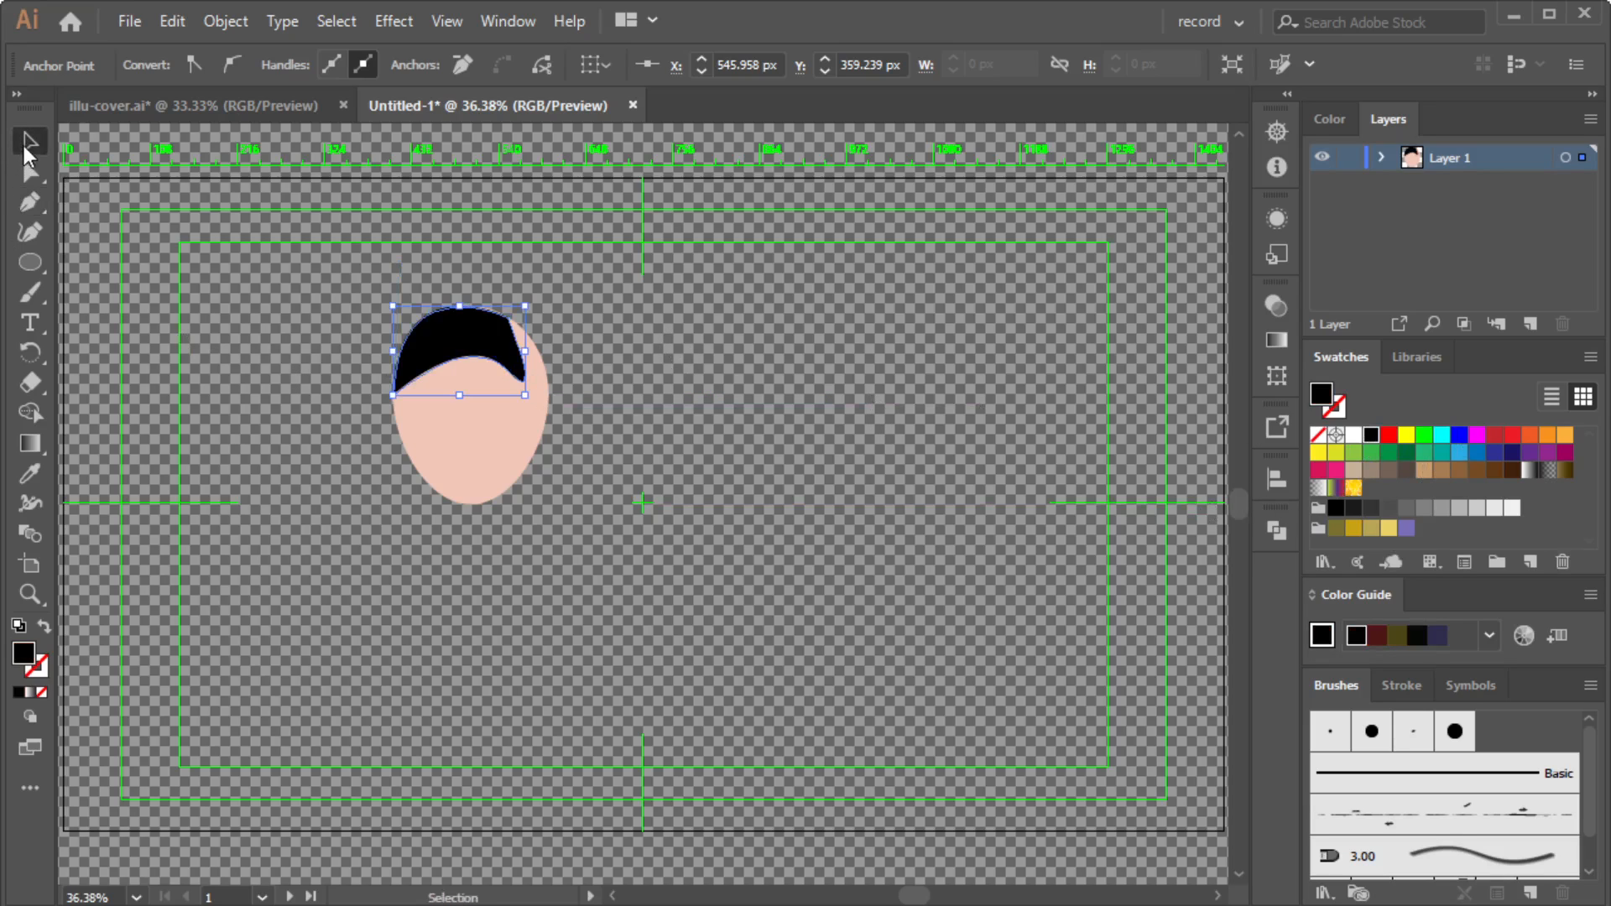
left_click(319, 361)
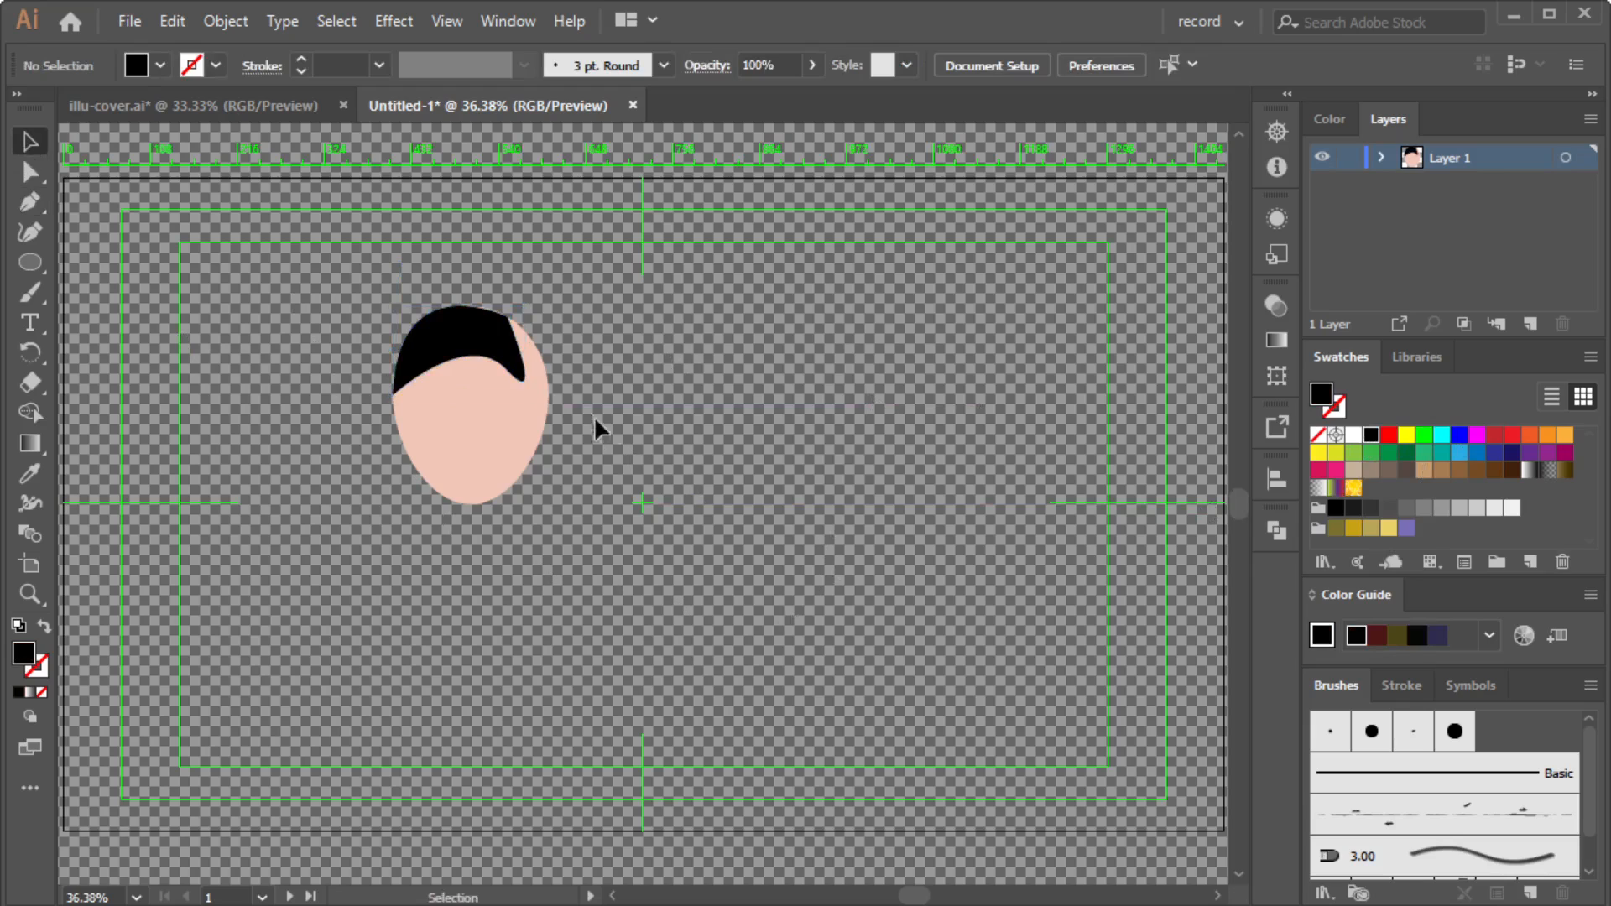
Draw a black side-hair shape with the Pen tool from the hair's upper right corner down the right side of the face.
left_click(32, 205)
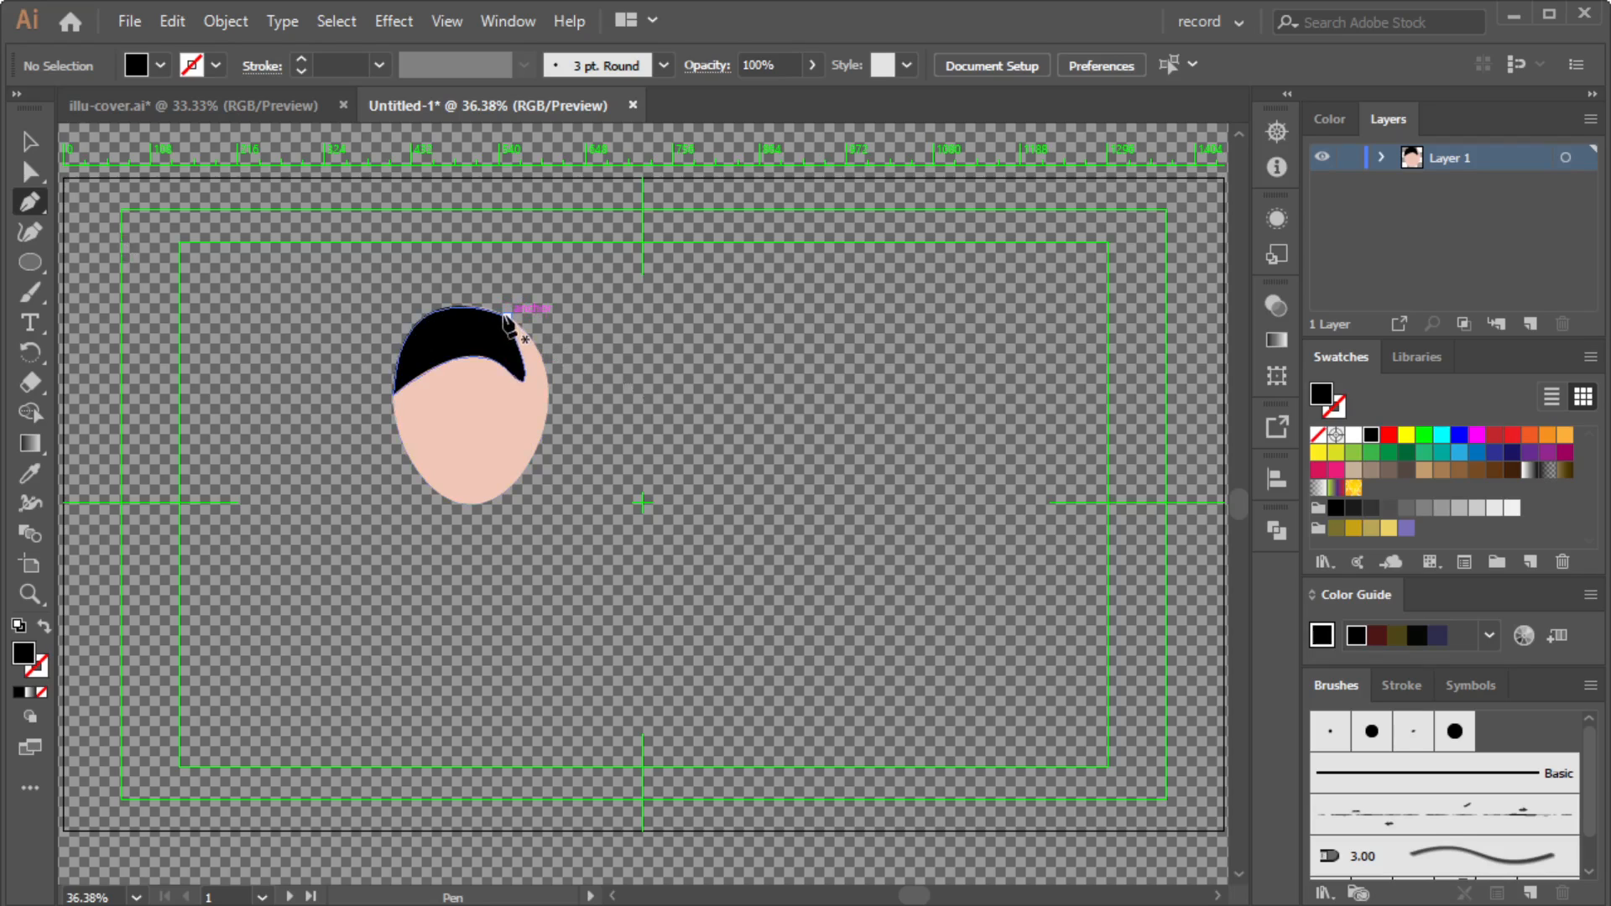
left_click(507, 316)
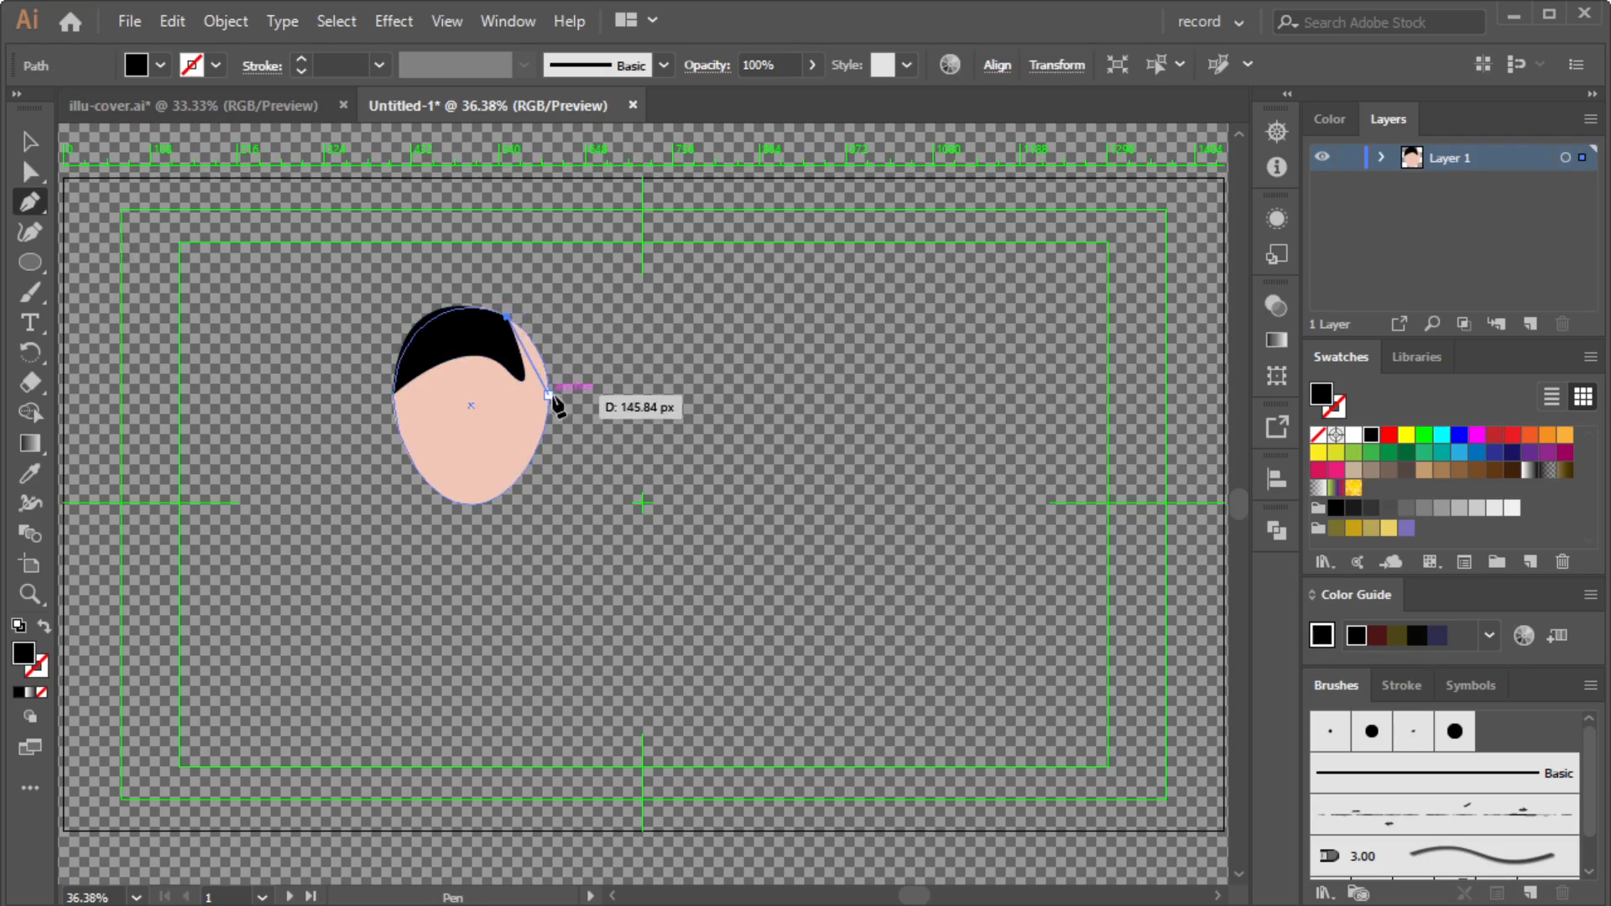
left_click_drag(550, 400, 541, 440)
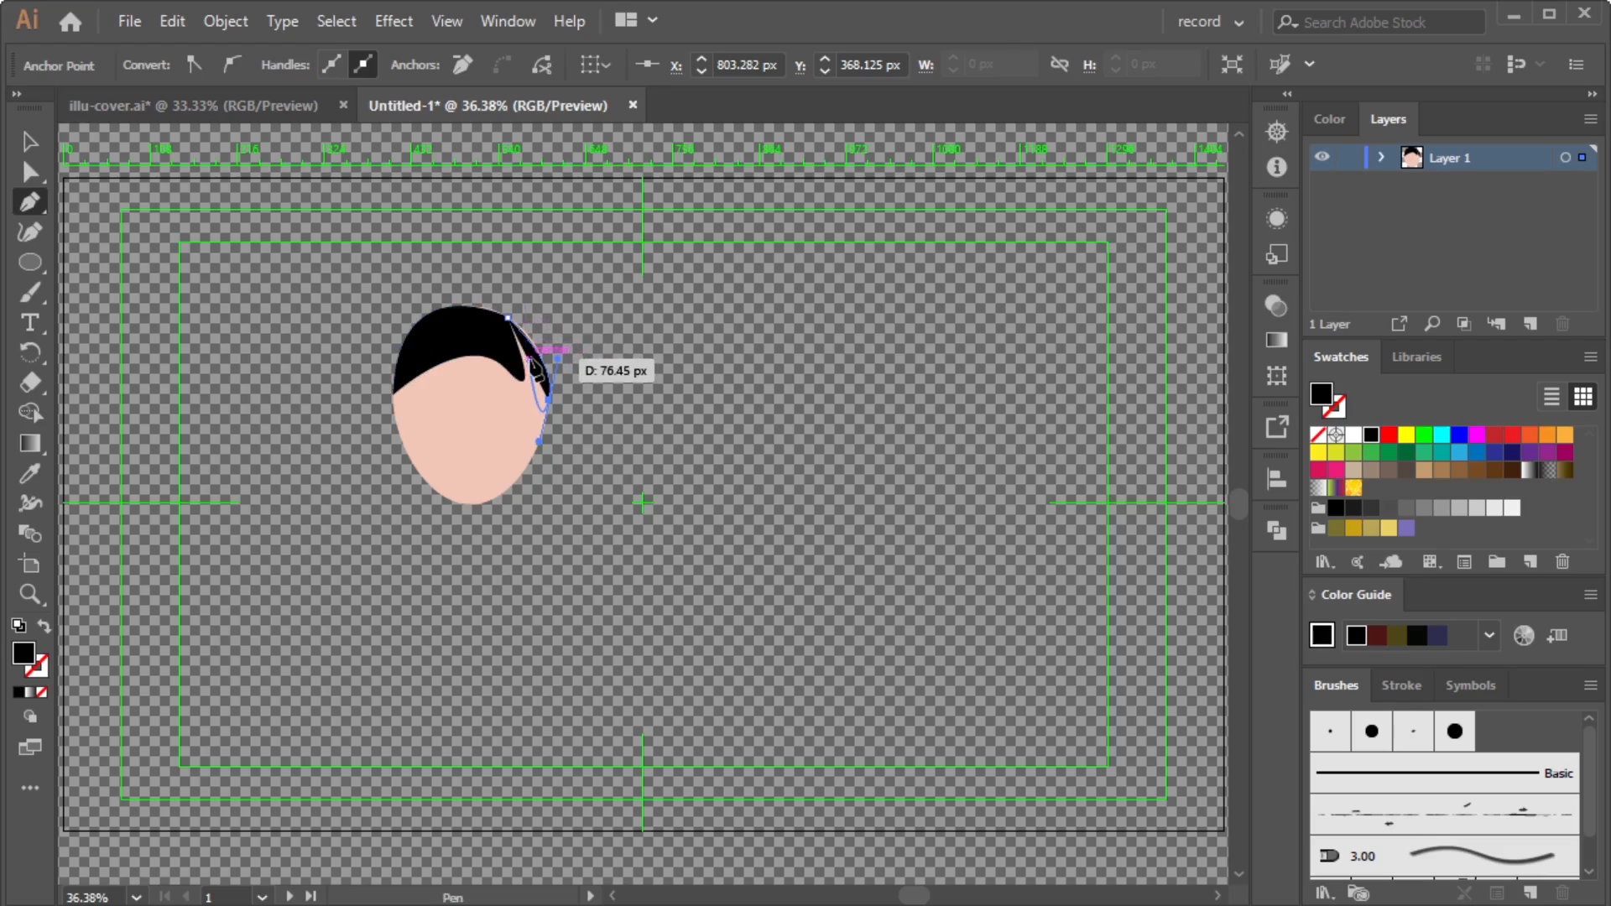
left_click_drag(528, 361, 484, 328)
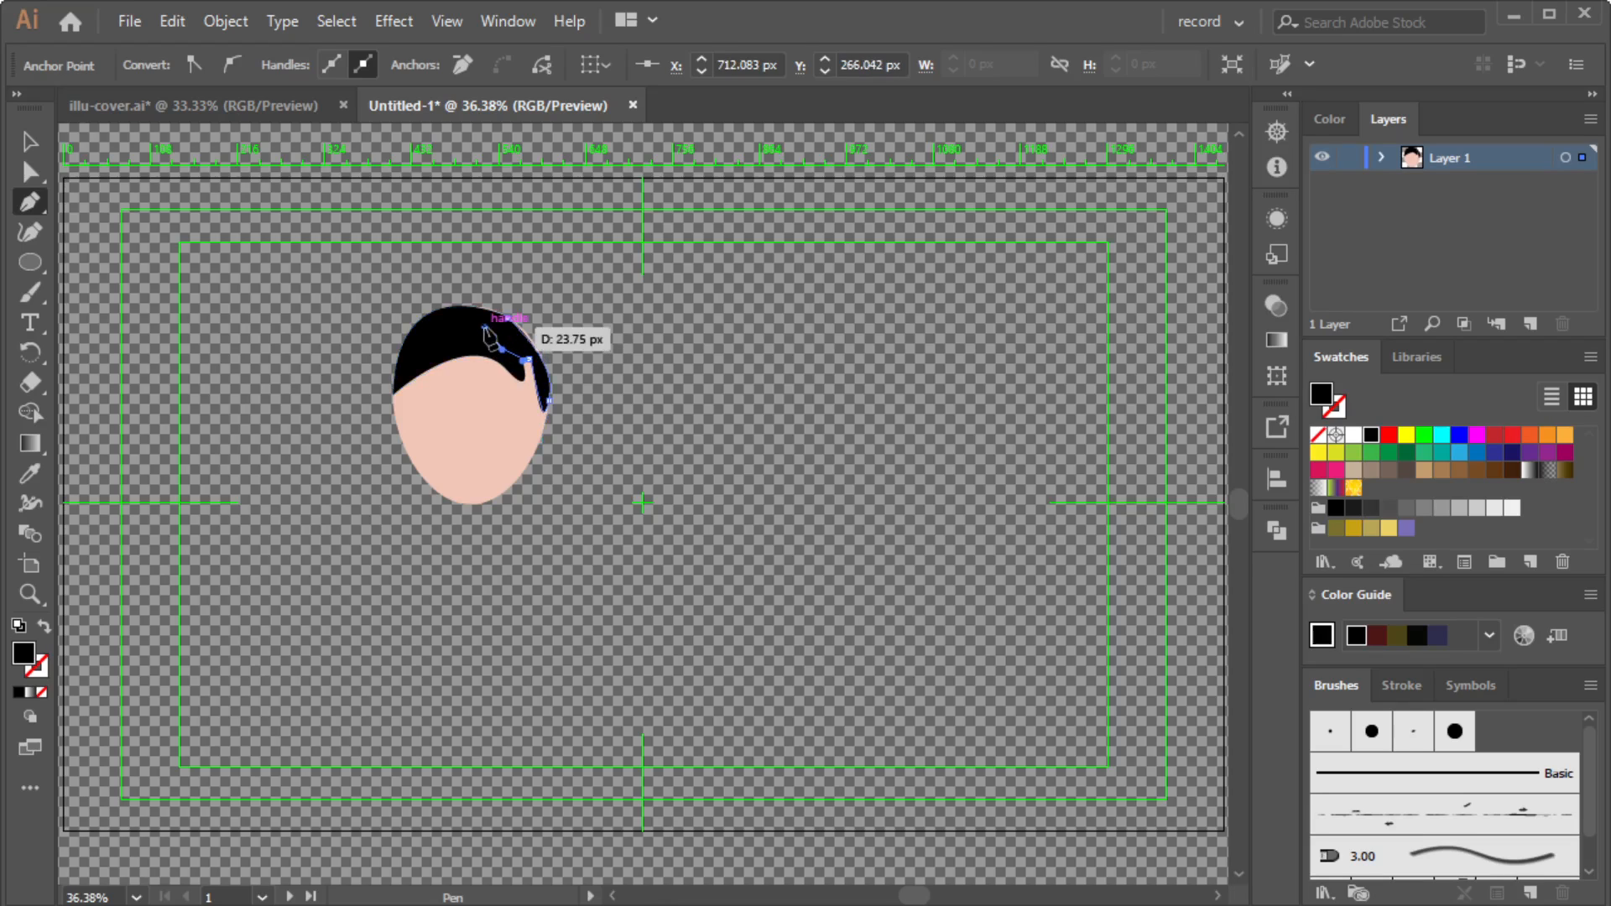
left_click(507, 317)
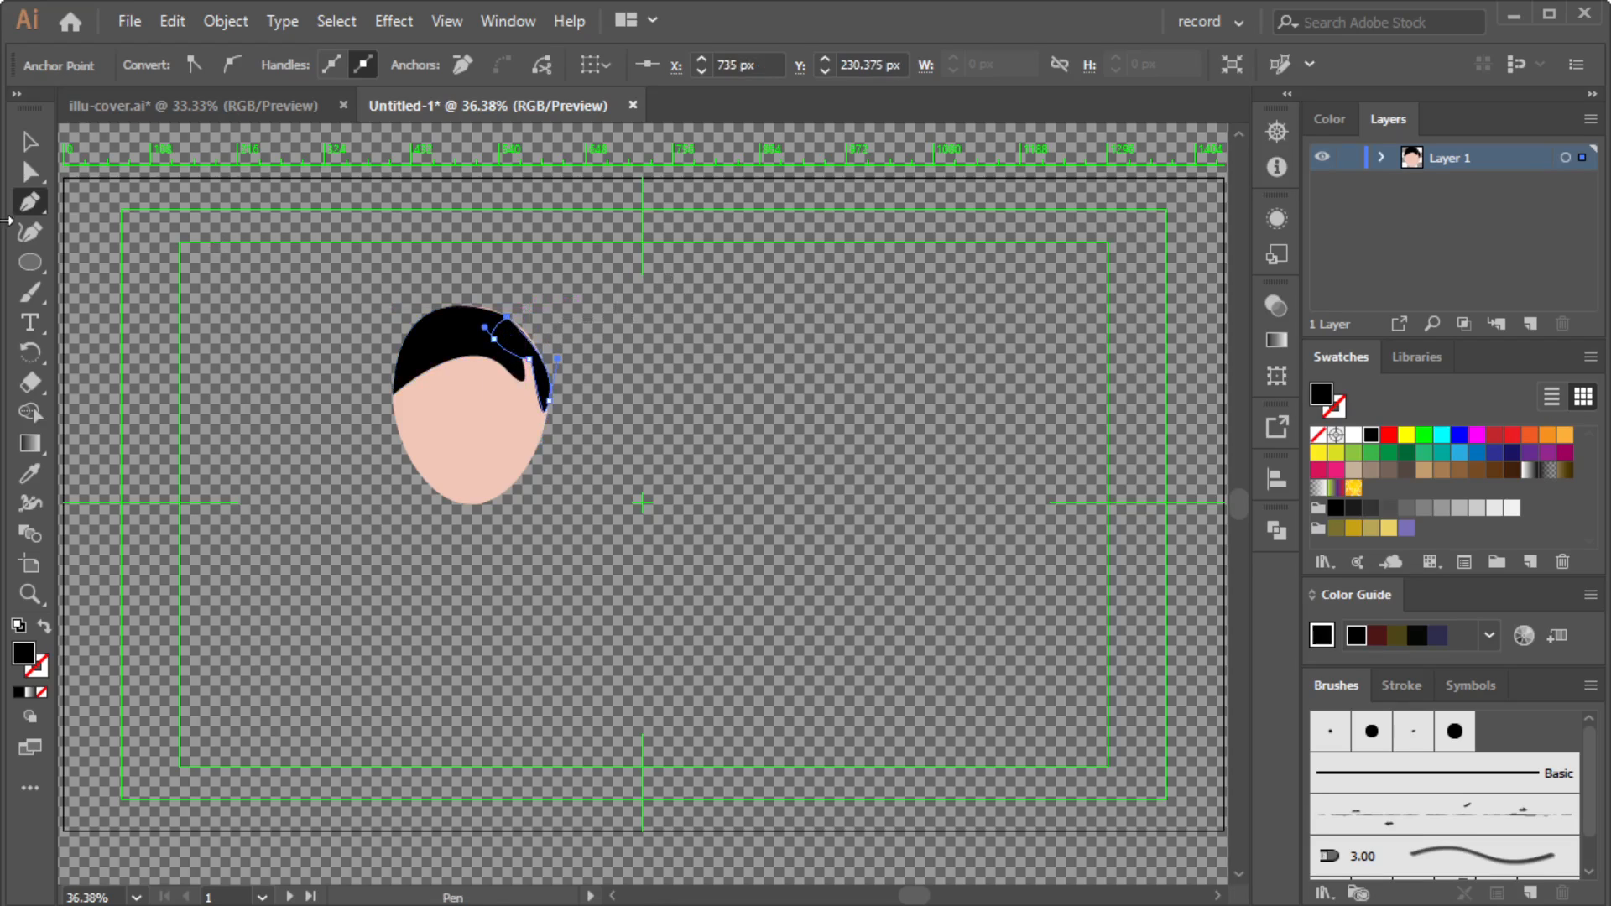
left_click(27, 175)
left_click(277, 353)
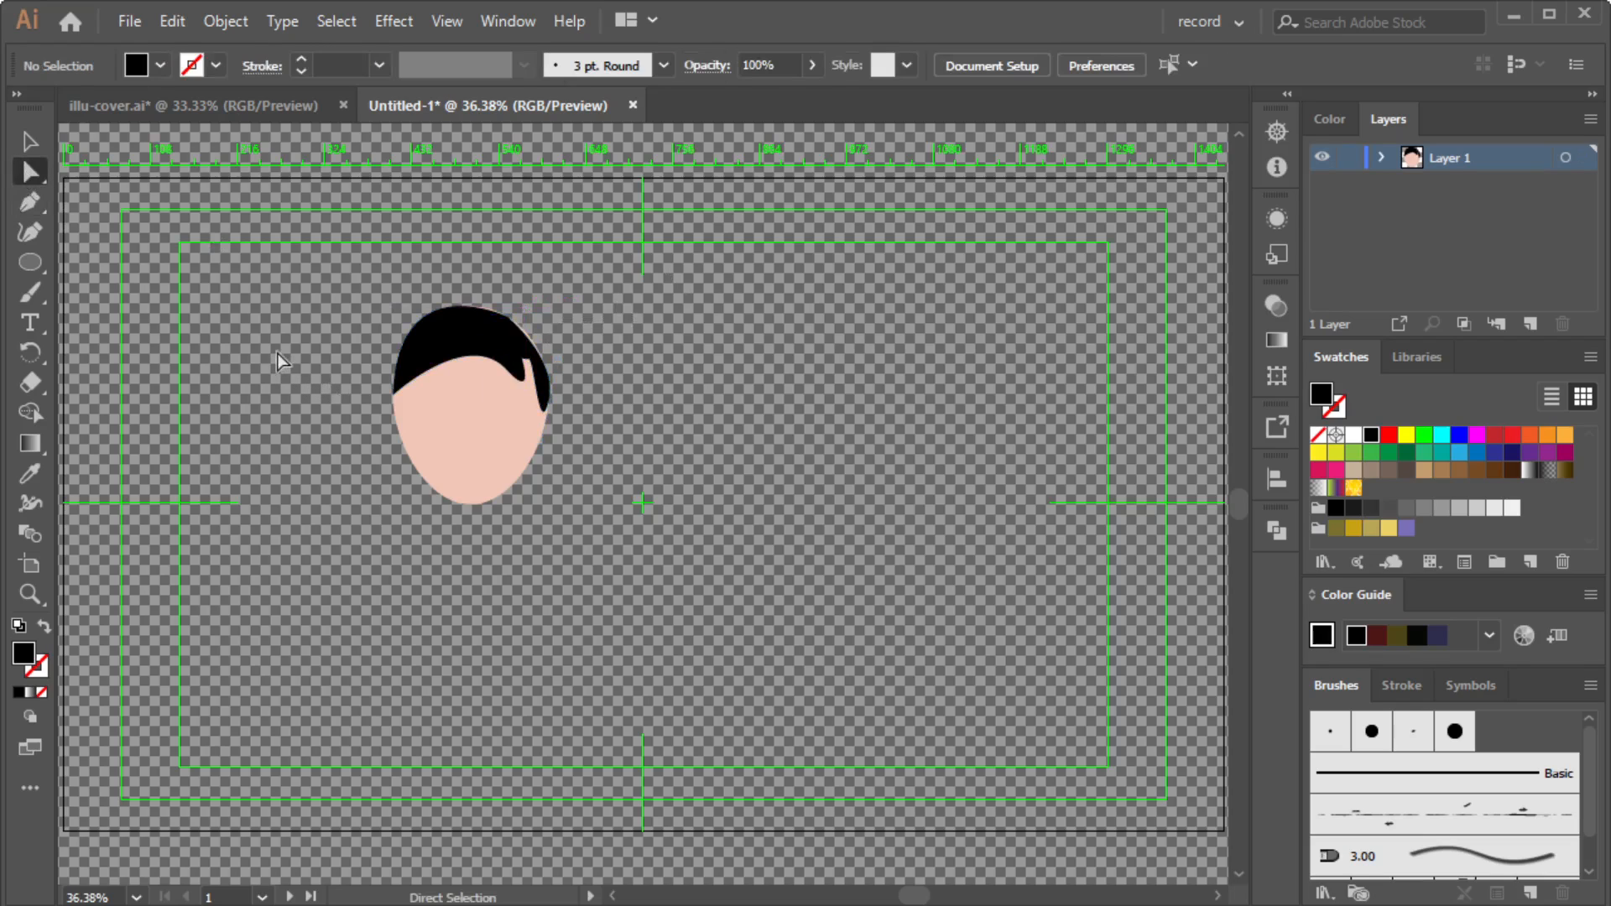
Remove the side-hair shape from the right side of the face.
left_click(550, 401)
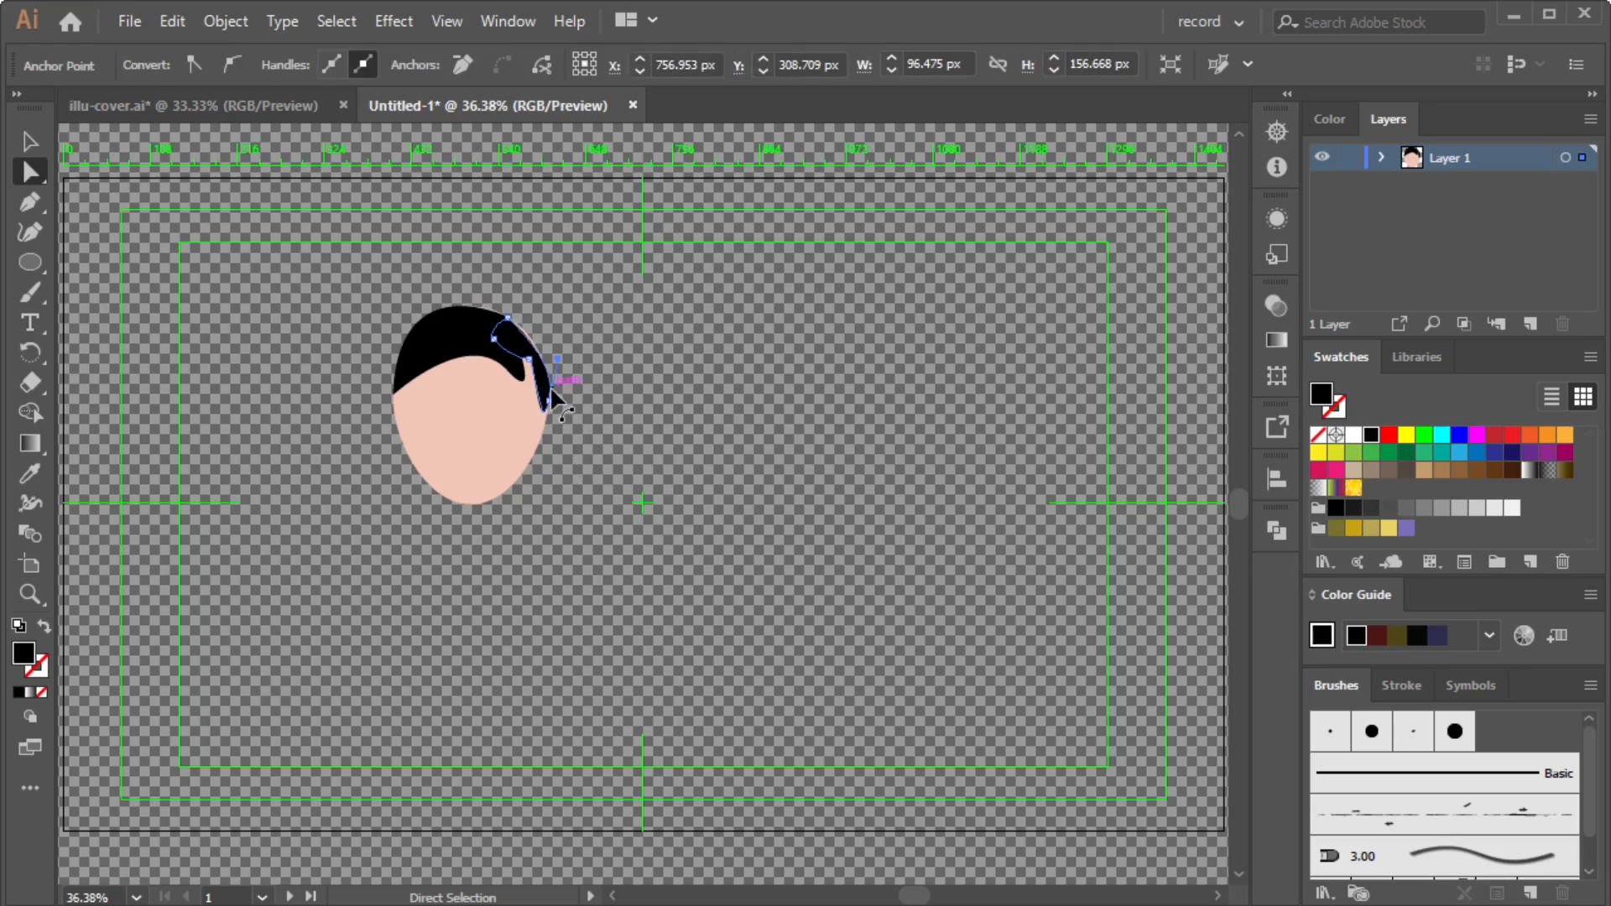
left_click(551, 385)
left_click(553, 391)
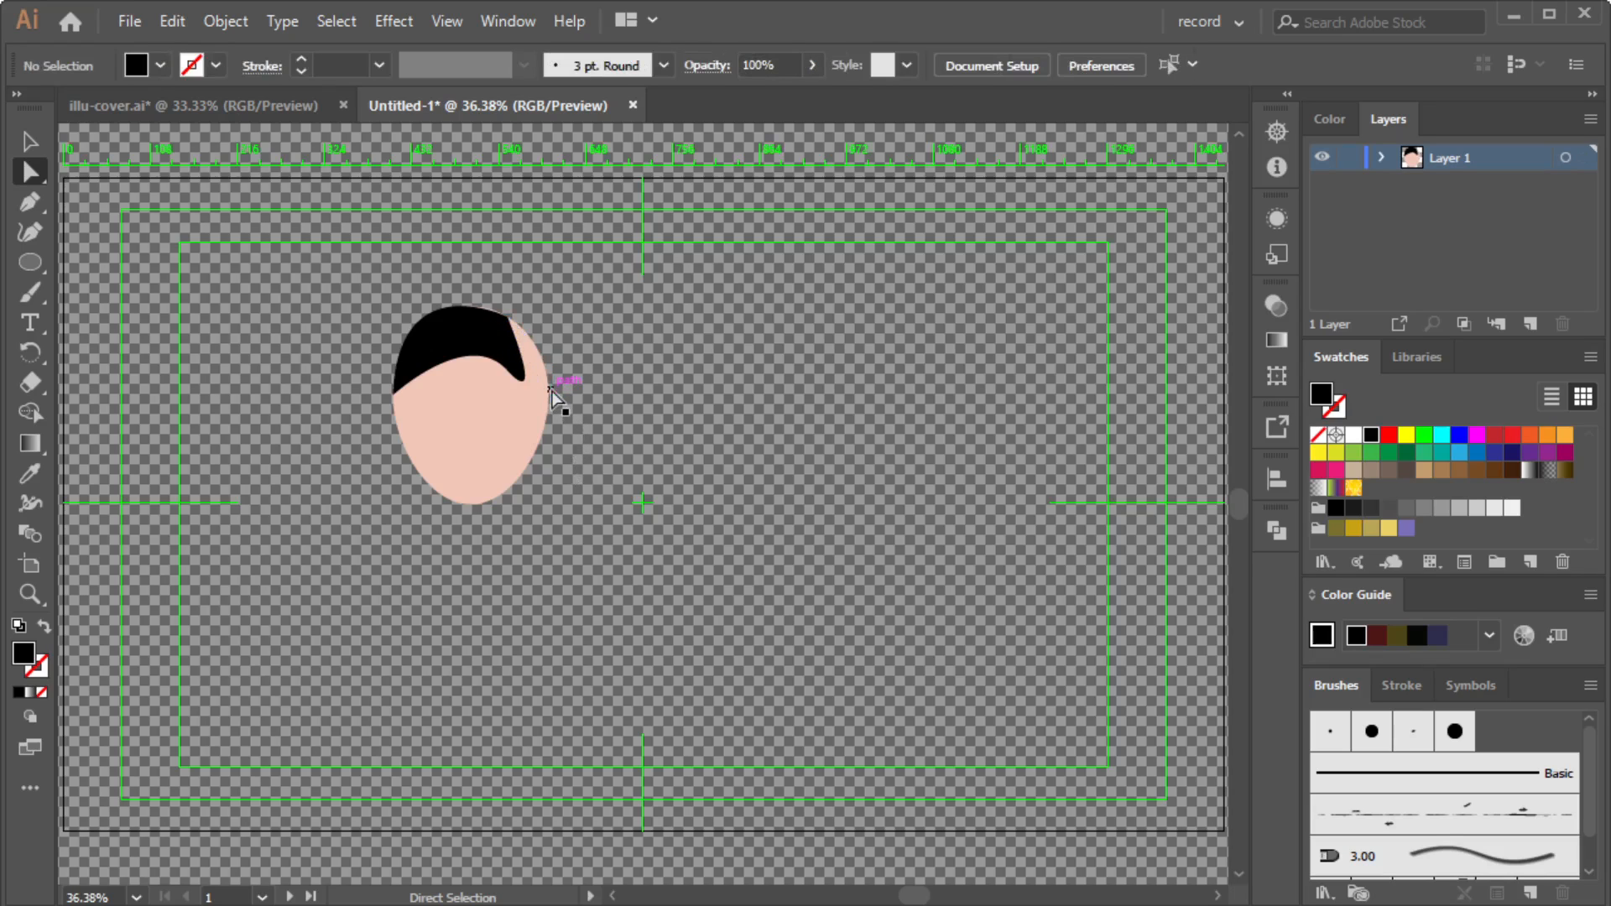
Move the hair shape's upper right anchor outward to the face's edge and raise the curve over the top of the head.
left_click(485, 340)
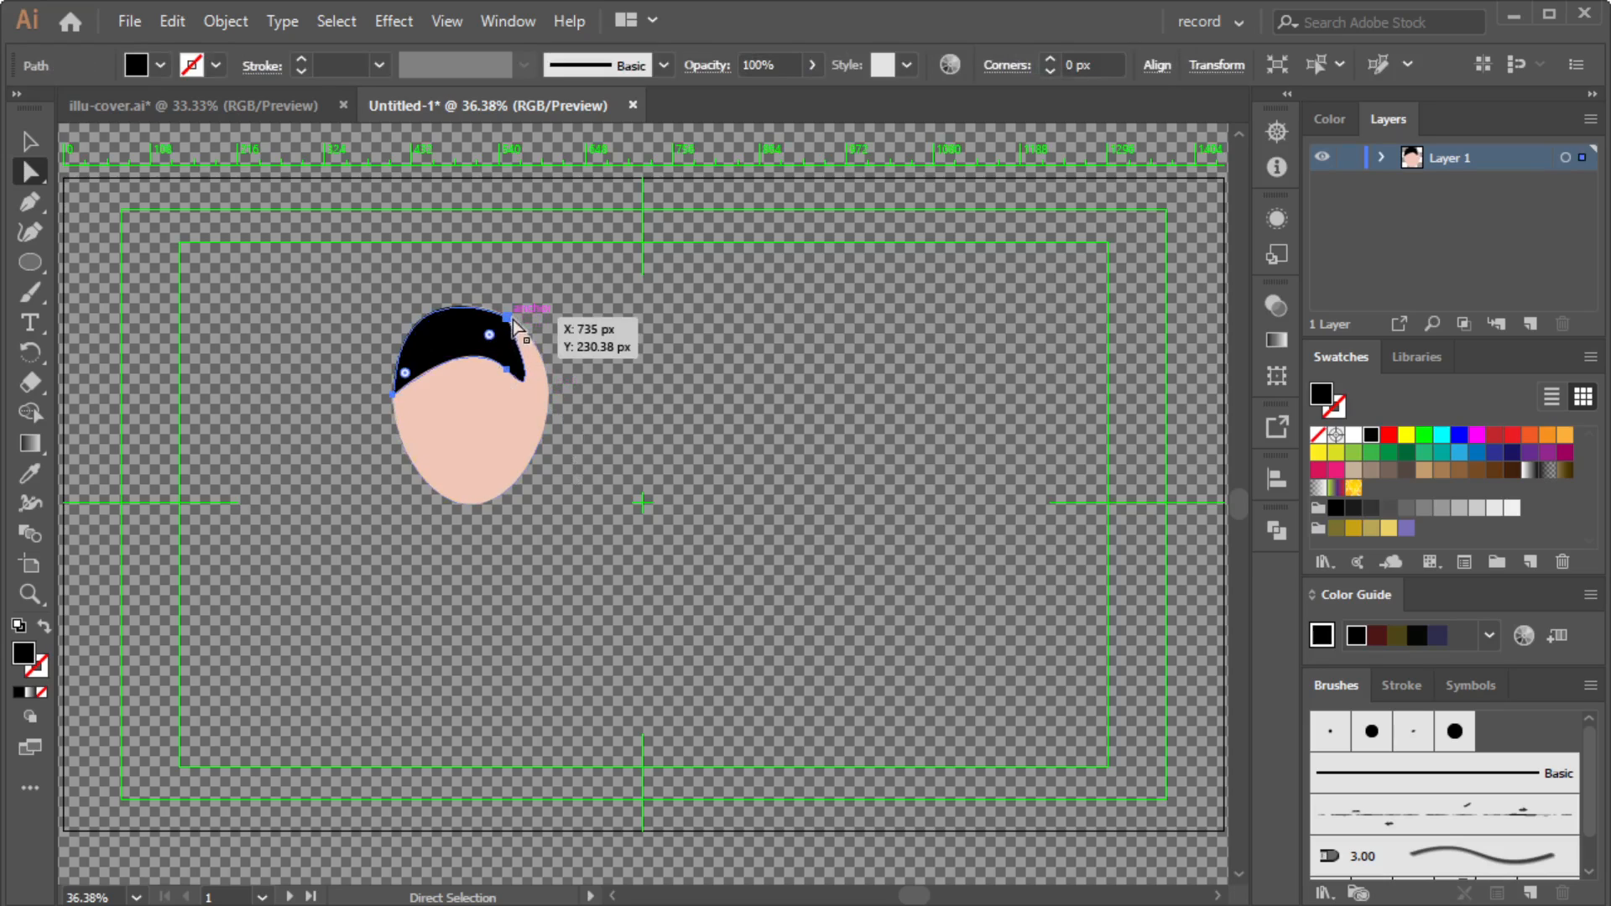
left_click_drag(507, 319, 531, 334)
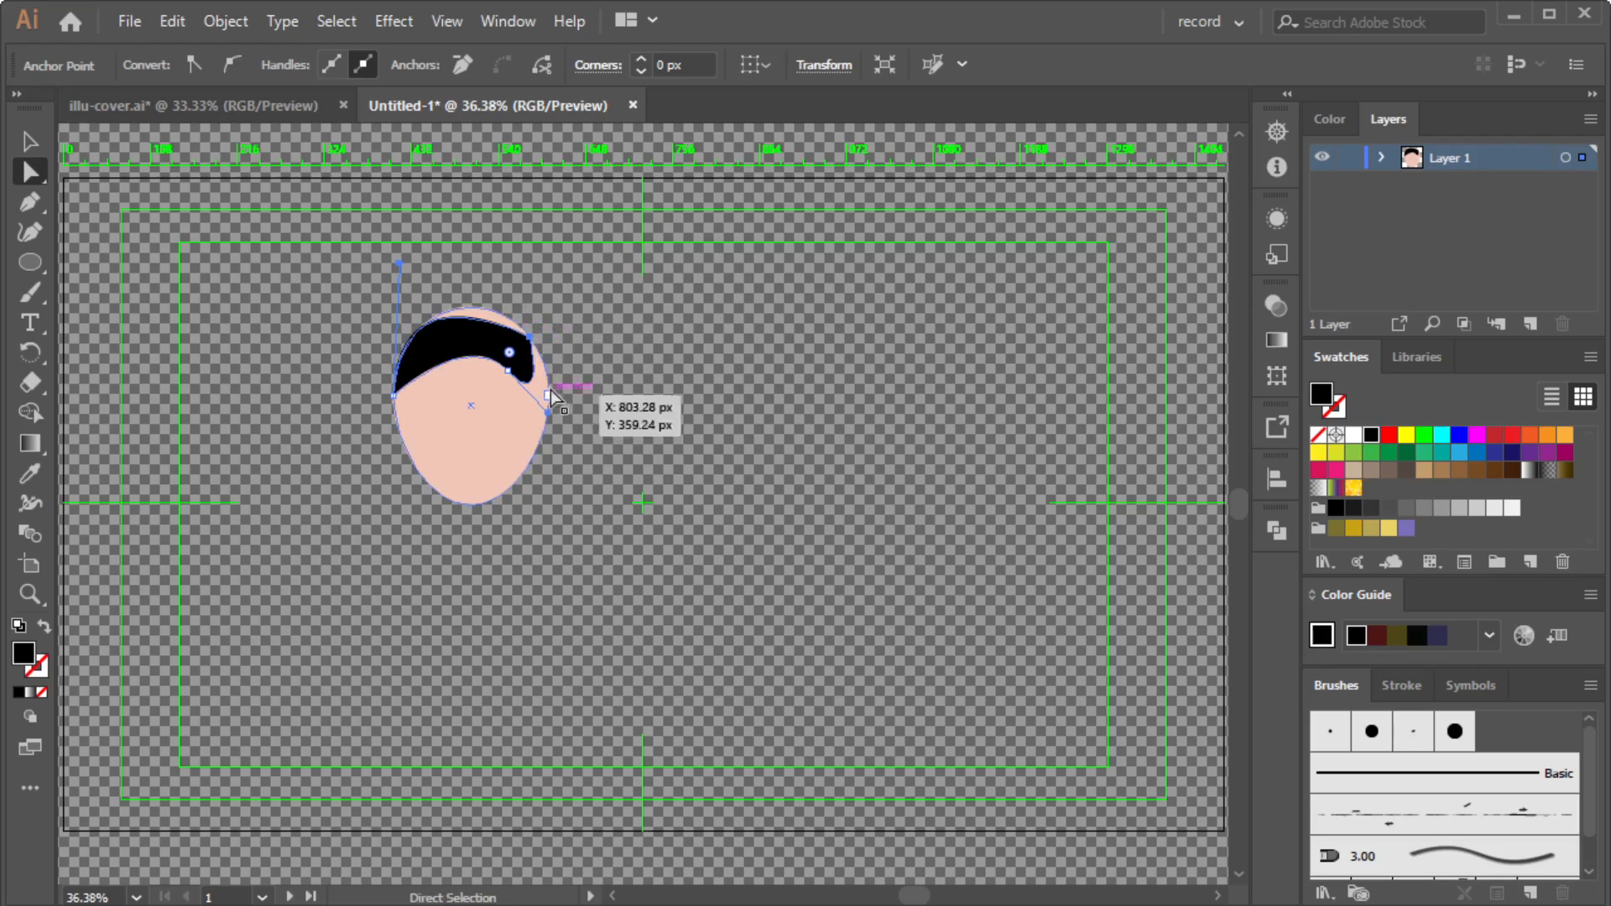
left_click_drag(400, 262, 425, 225)
left_click(623, 374)
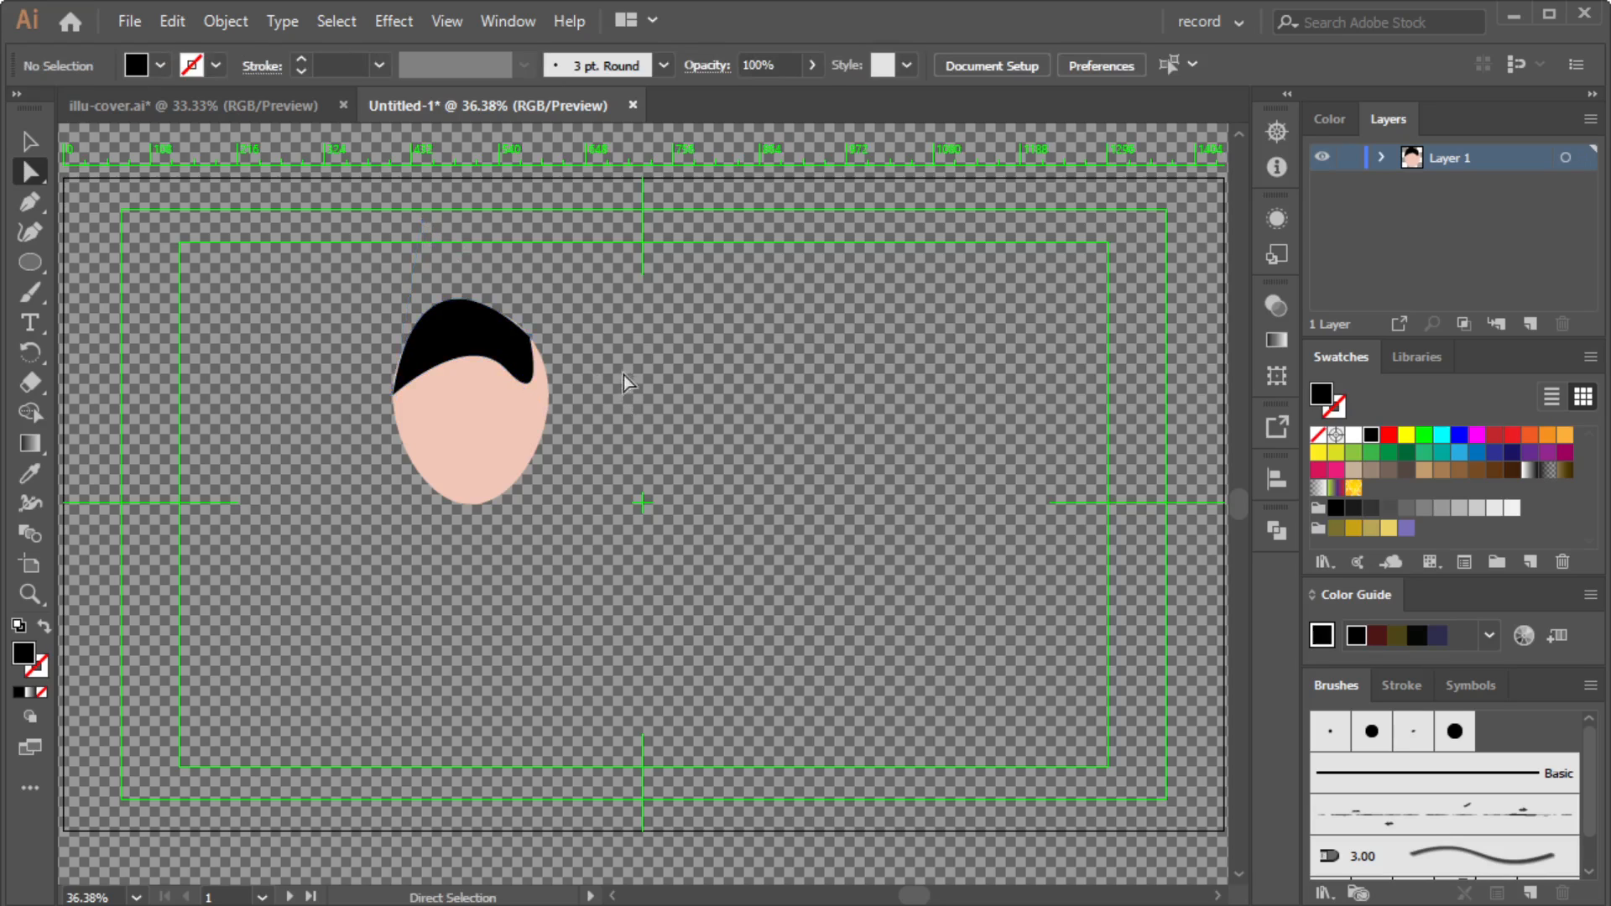
Move the hair shape's lower left corner anchor slightly outward and down, past the left edge of the face.
left_click(396, 396)
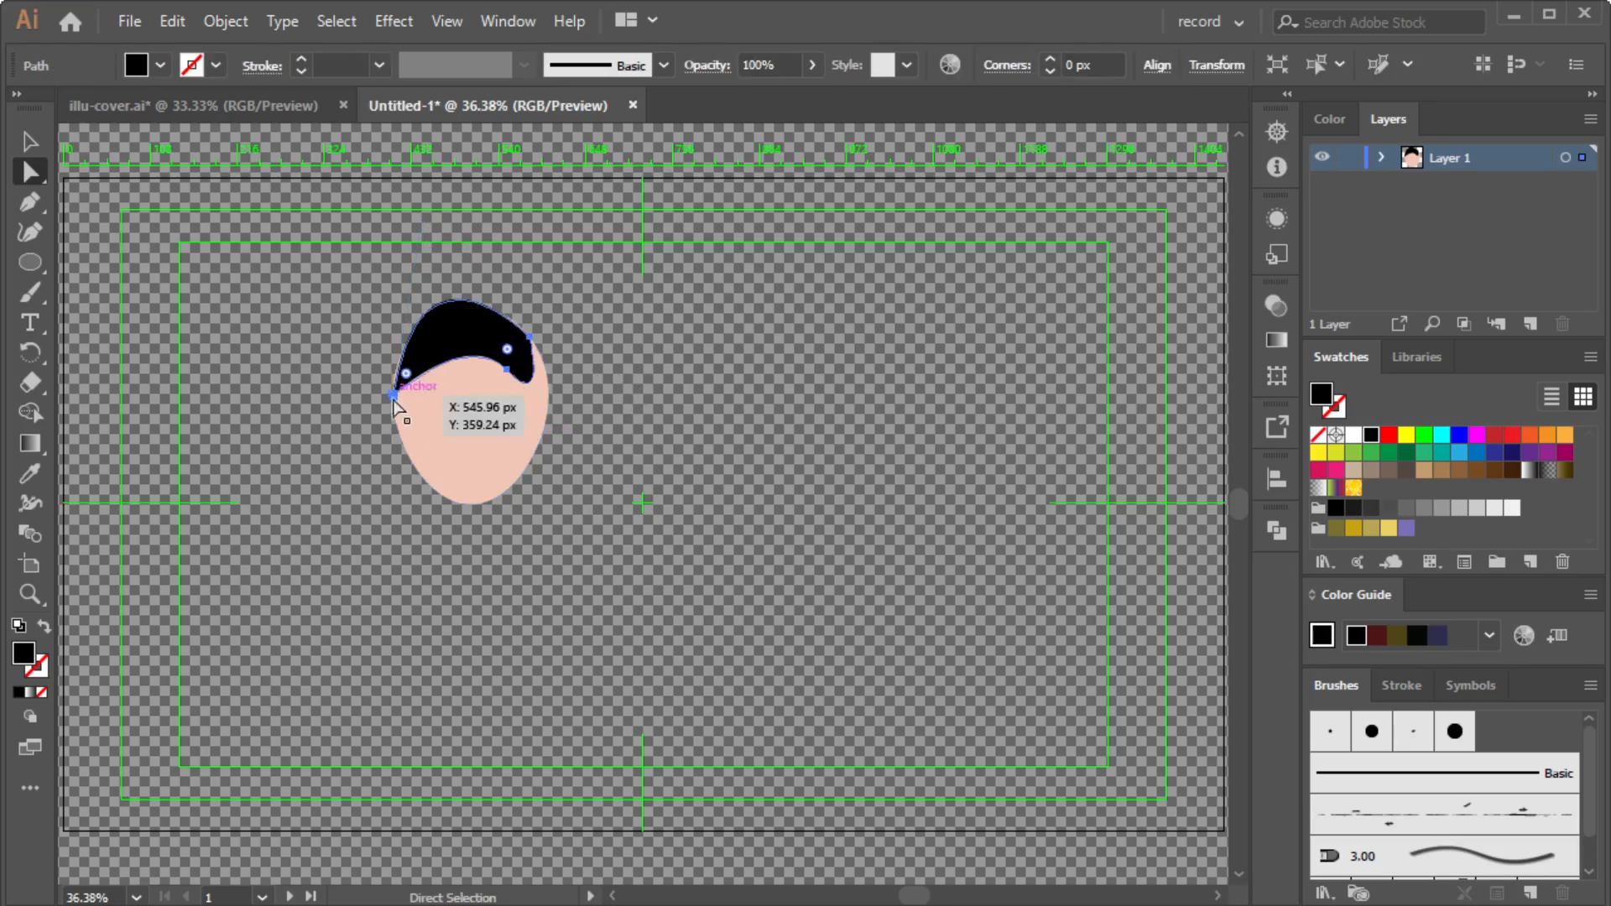
left_click_drag(397, 395, 384, 391)
left_click(302, 461)
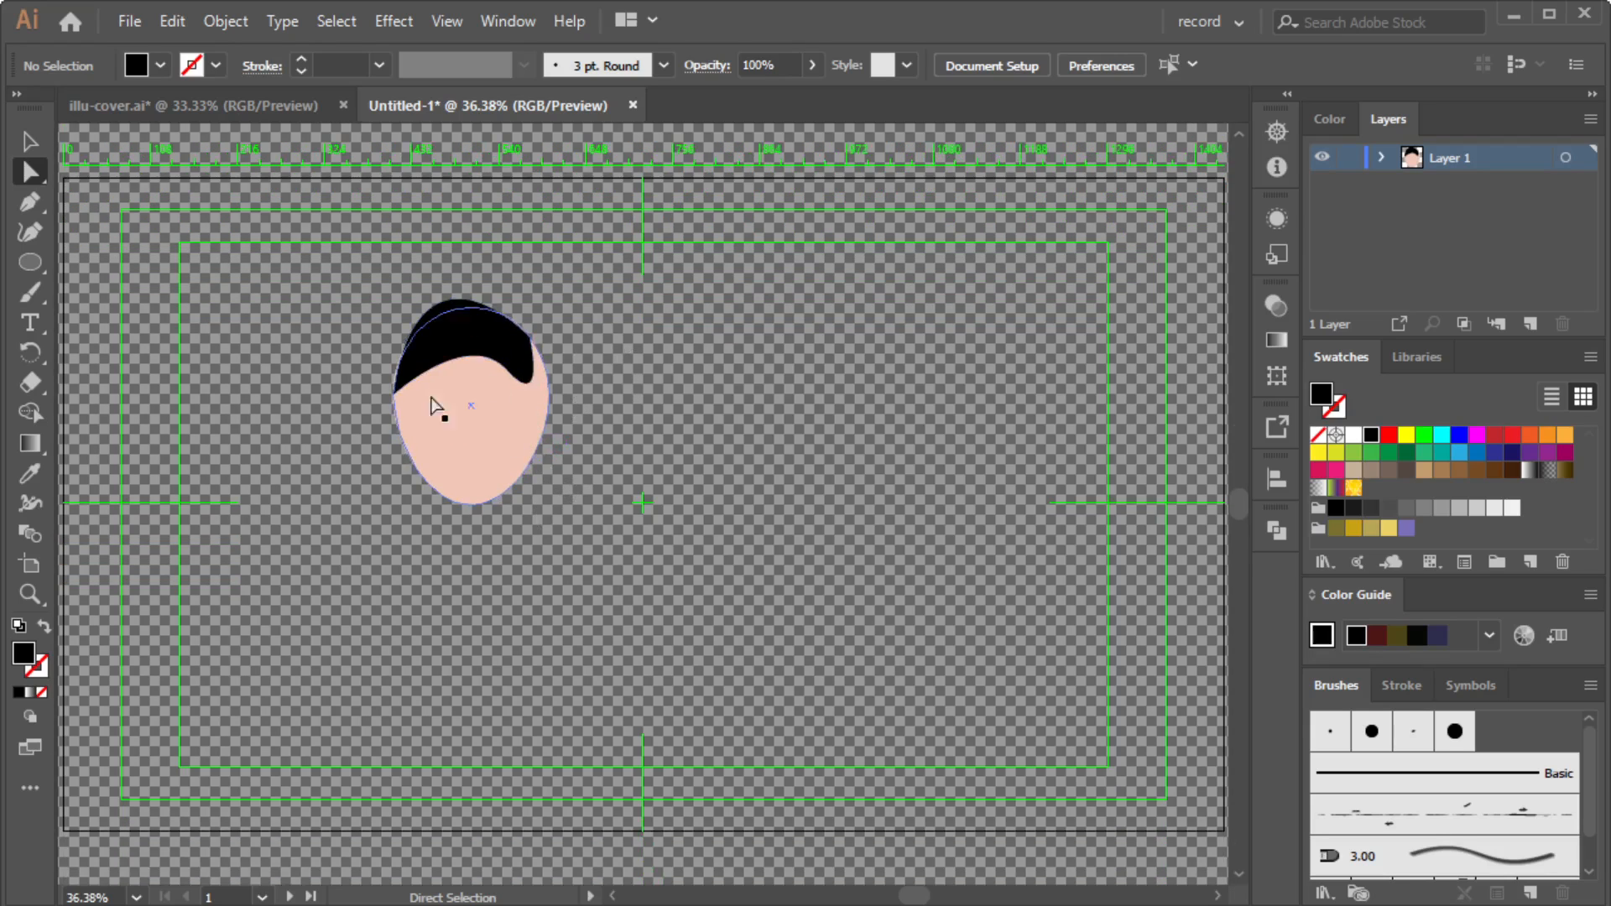
left_click(454, 344)
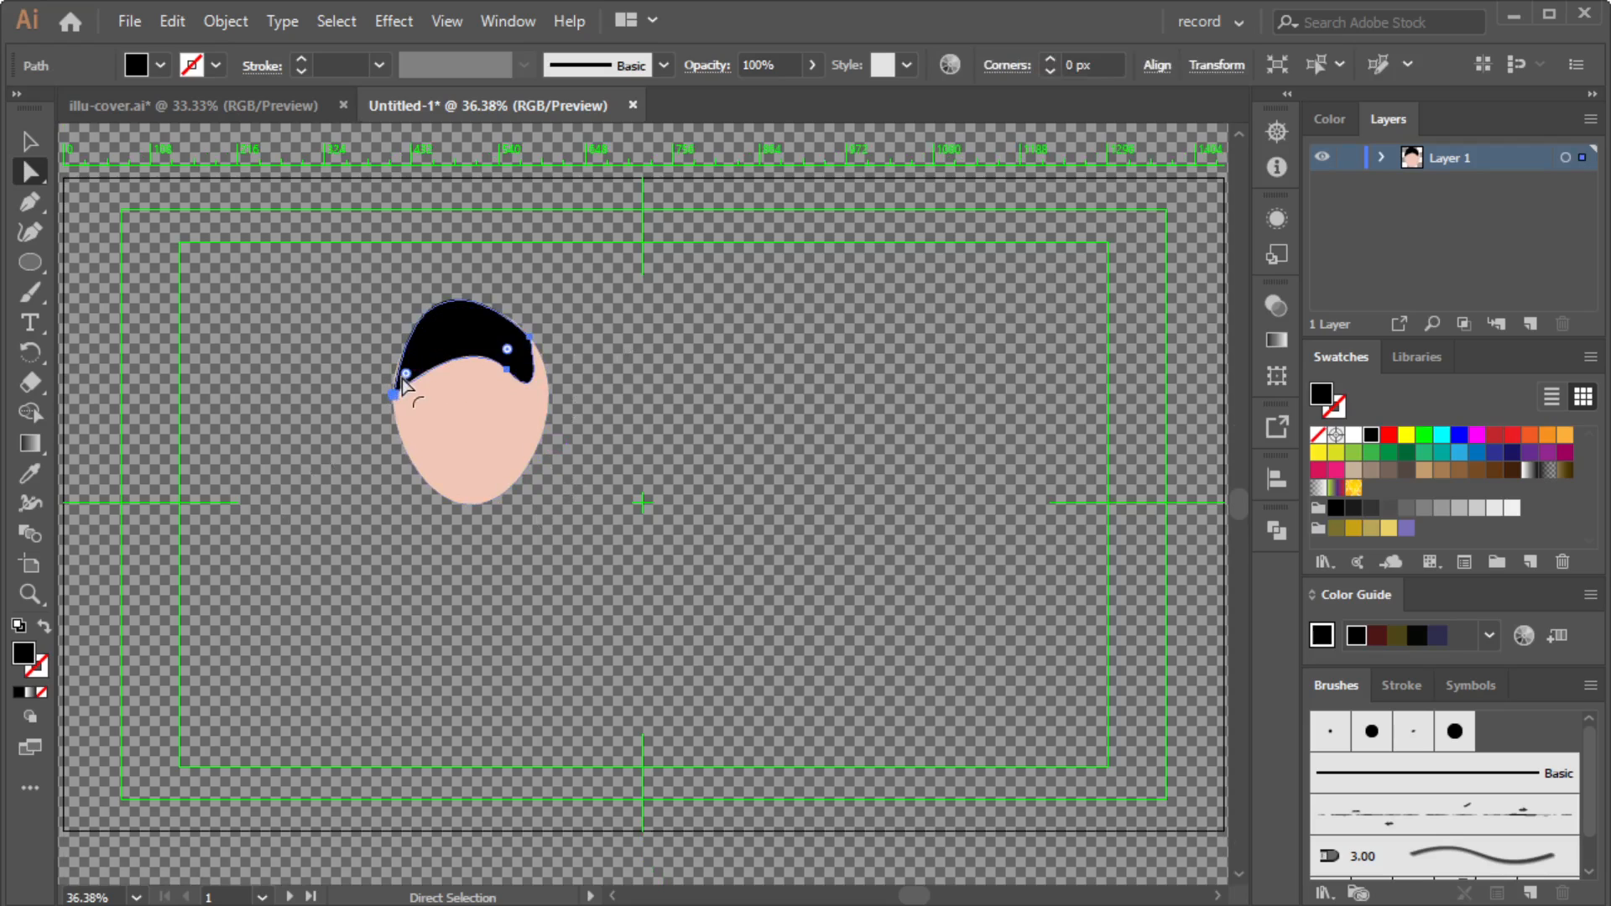
left_click_drag(393, 393, 393, 396)
left_click(393, 394)
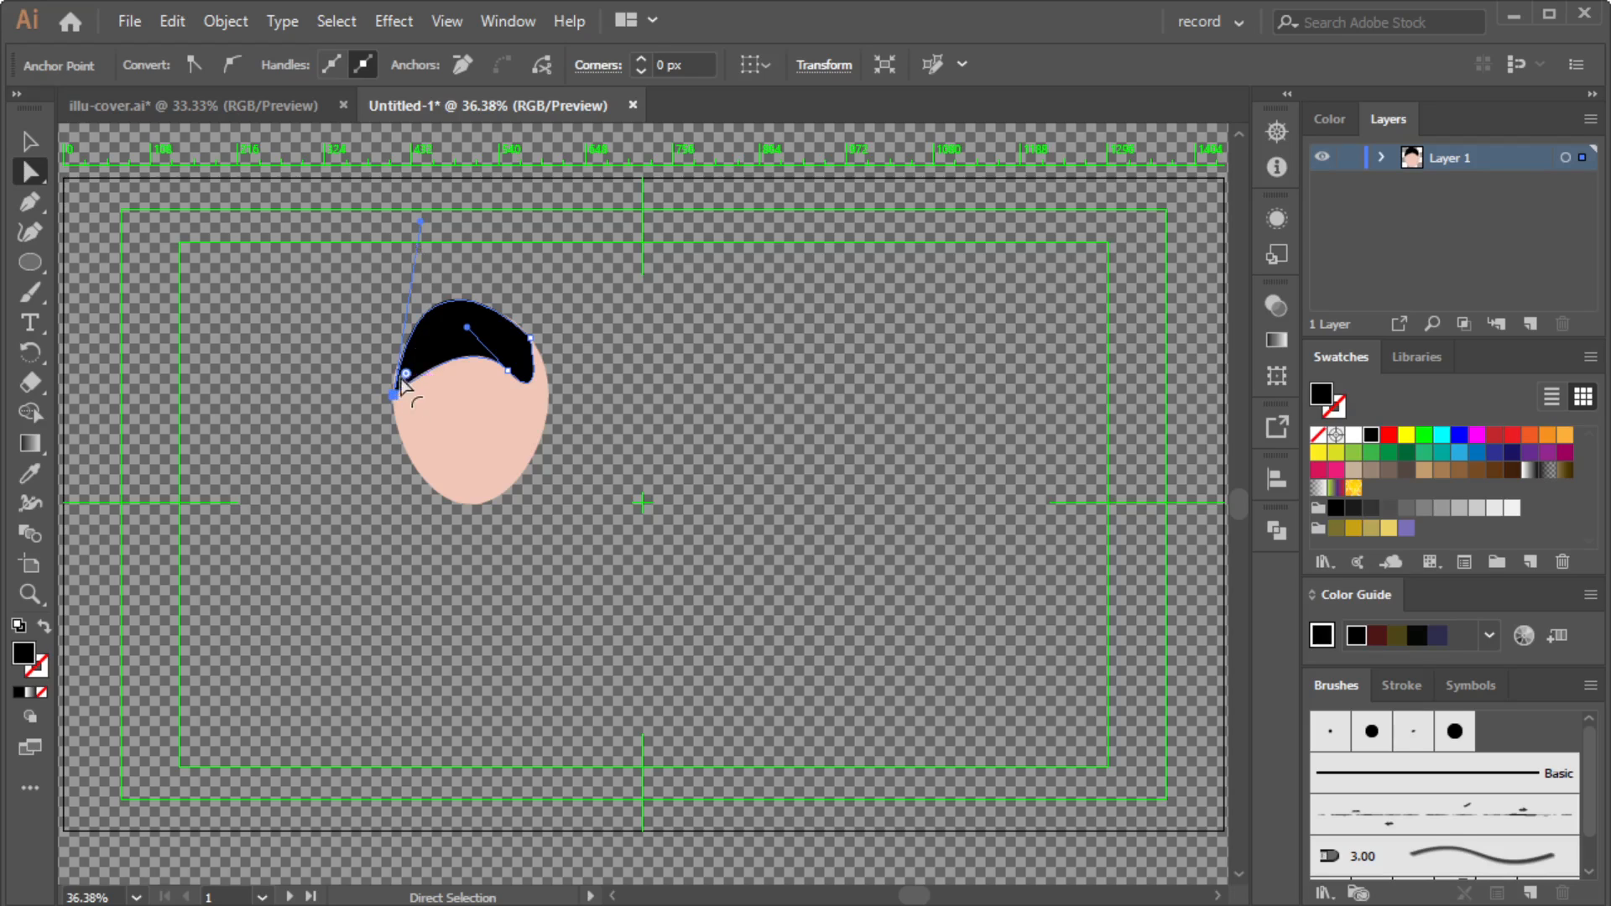
left_click_drag(394, 396, 388, 404)
left_click(354, 453)
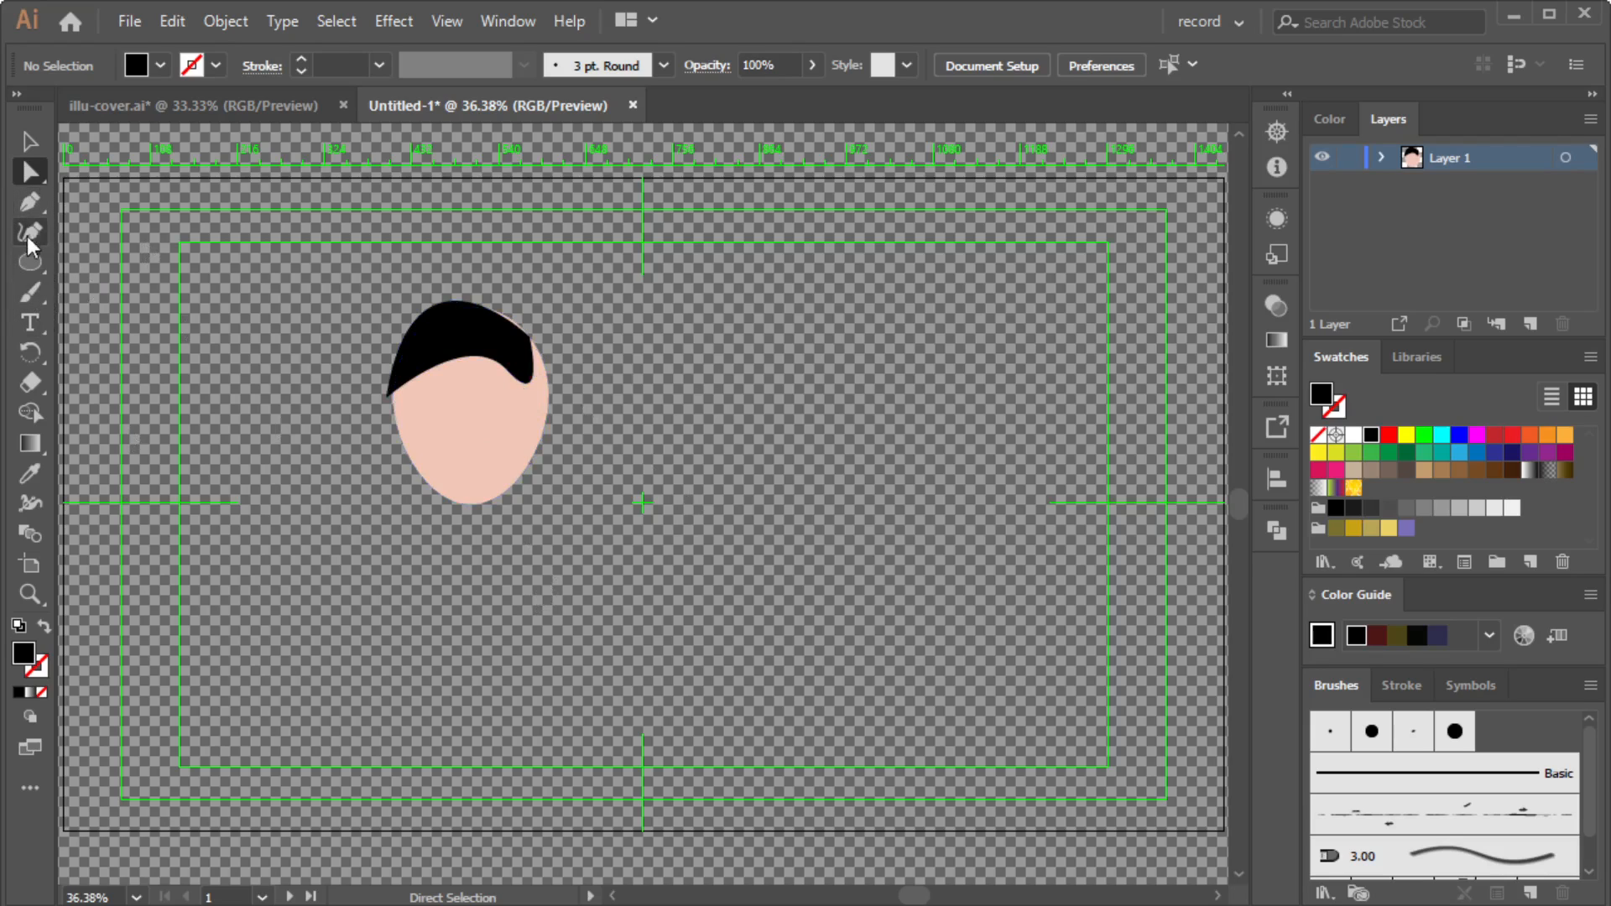
Draw a narrow black sideburn with the Pen tool, hanging from the hair's lower right tip and widening toward its bottom.
left_click(28, 204)
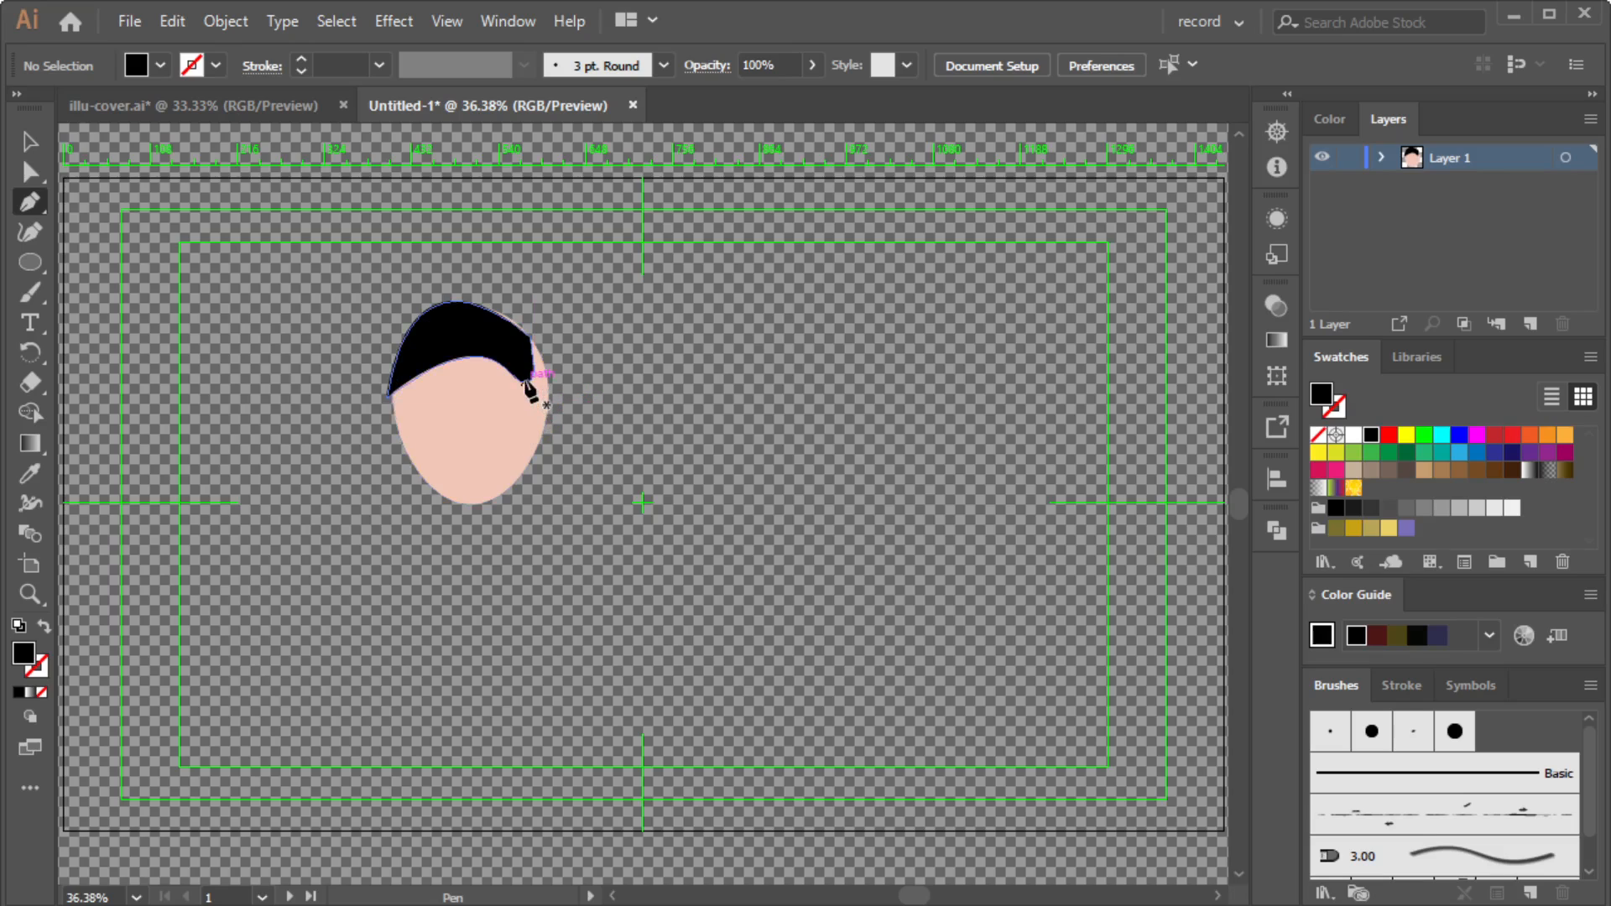
left_click(522, 382)
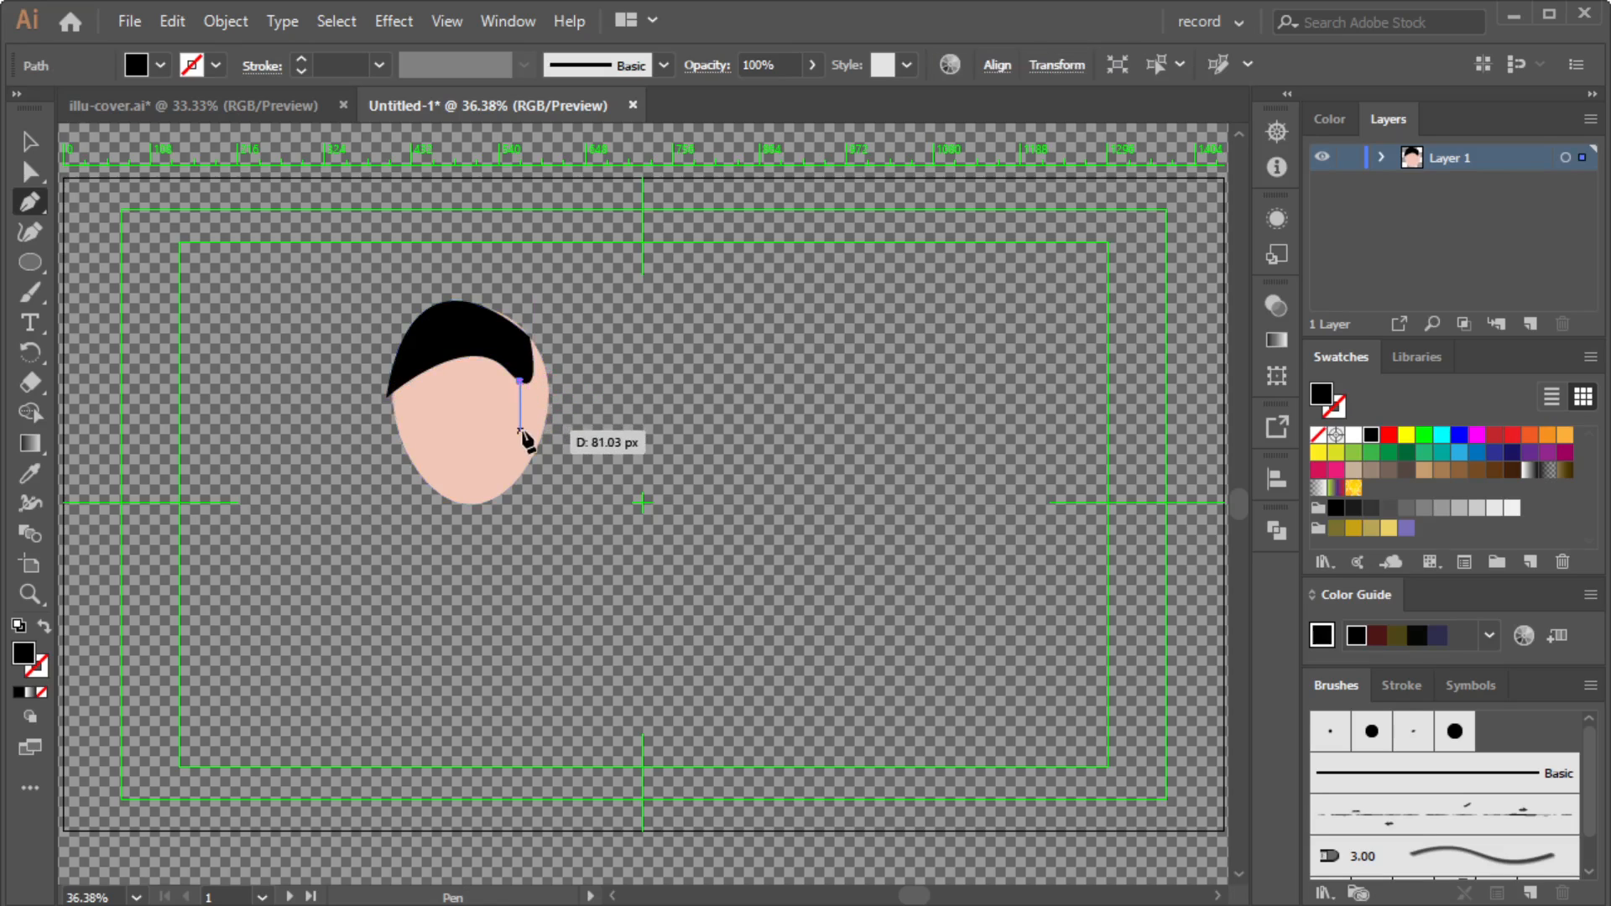
left_click(520, 426)
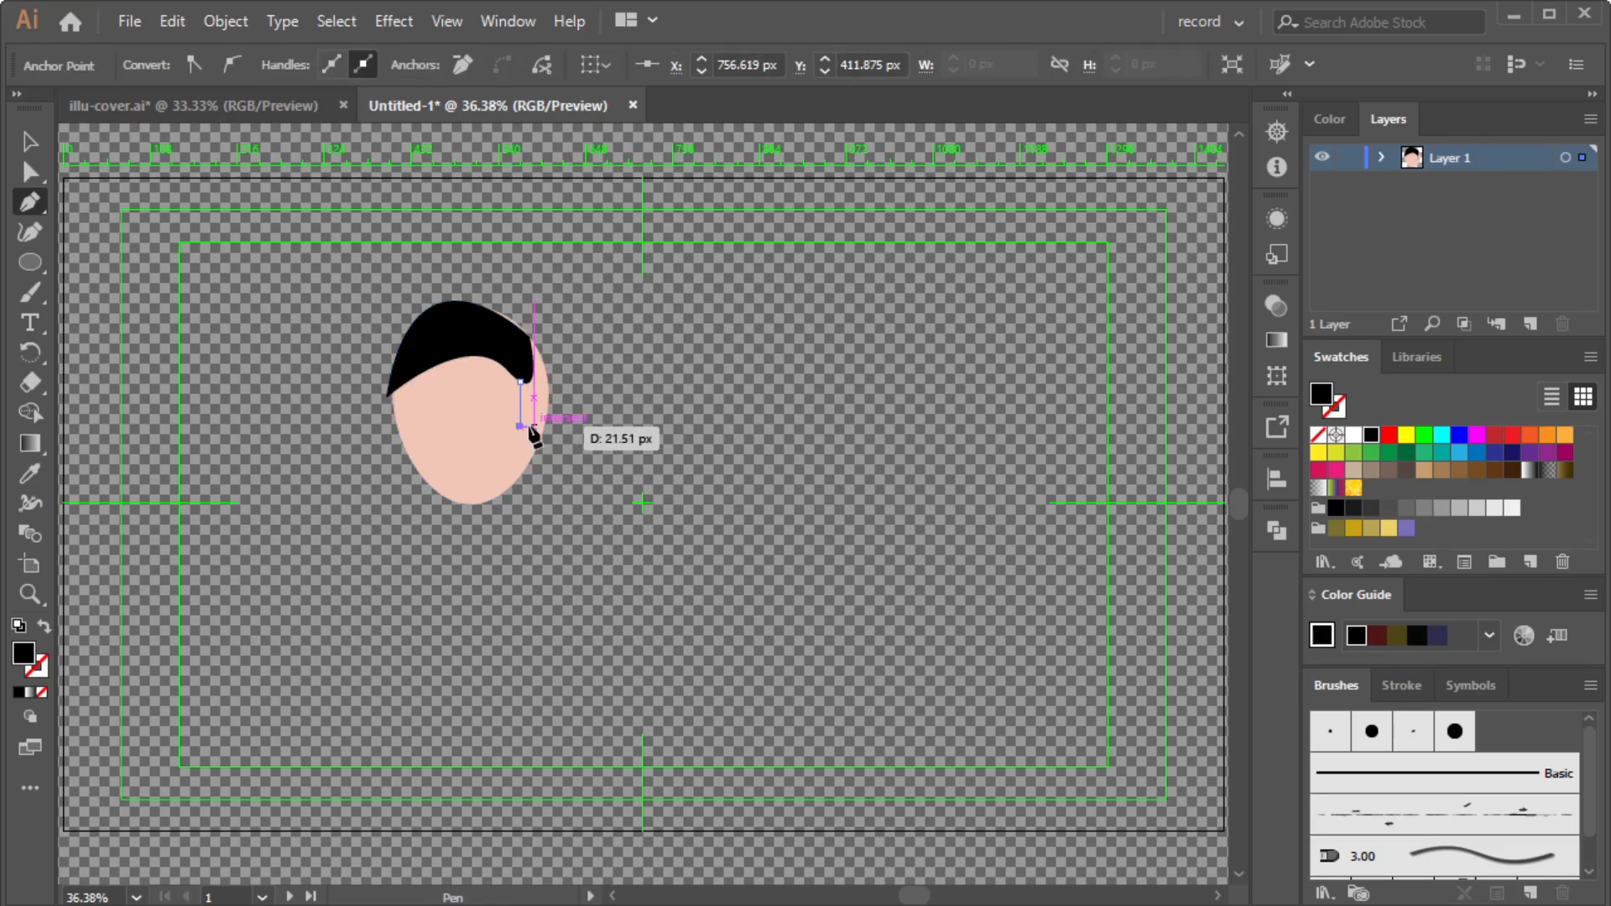
left_click(534, 433)
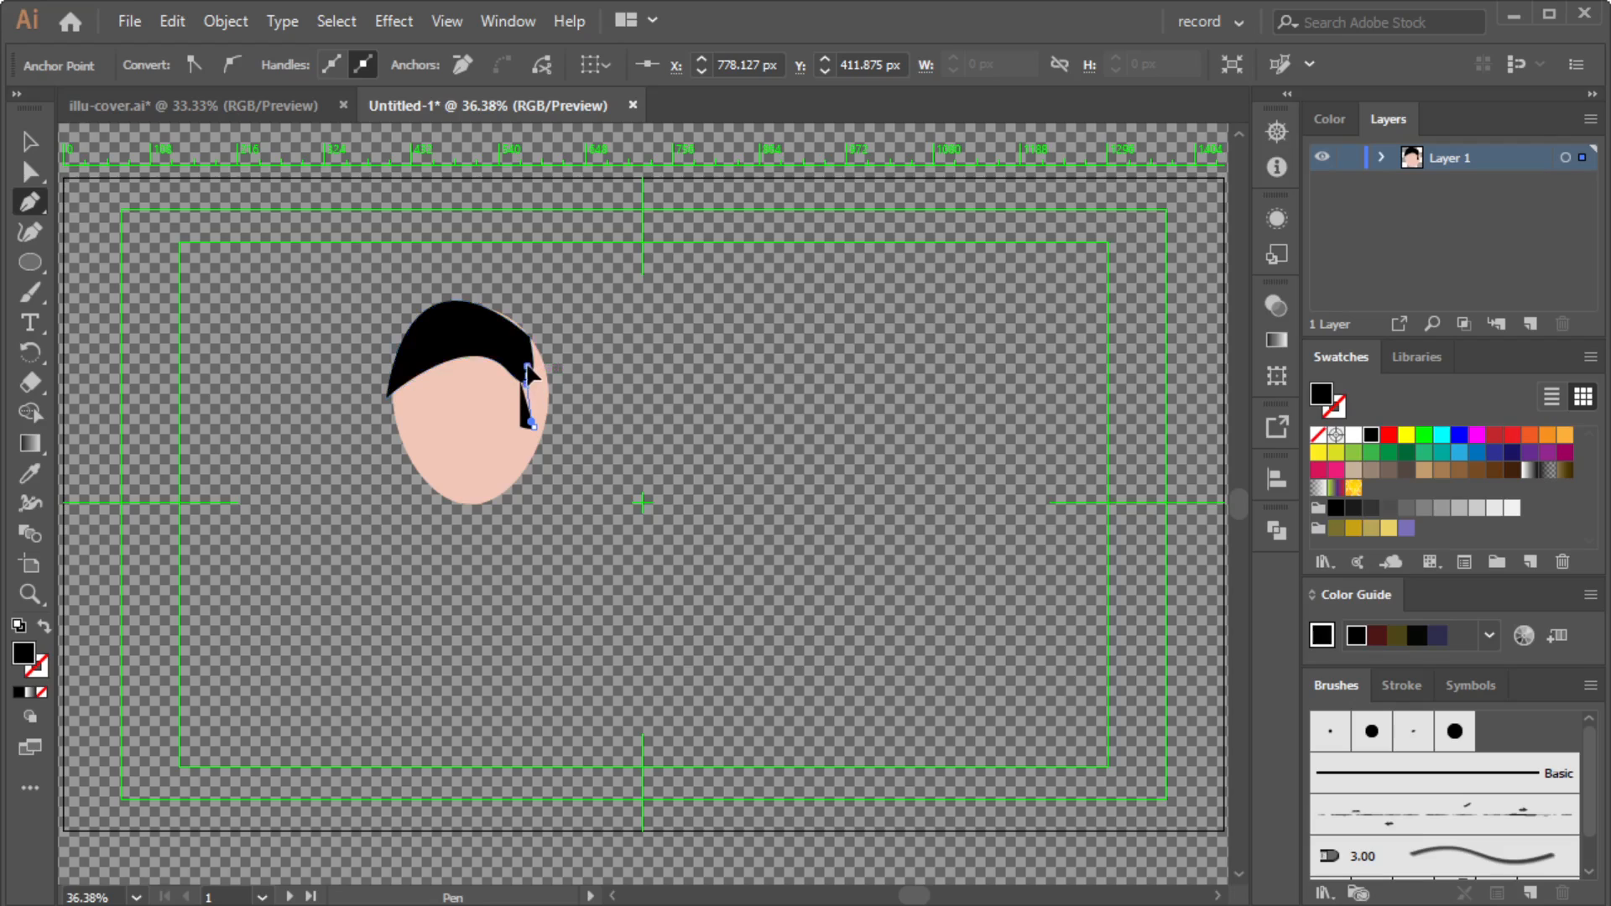
left_click(527, 381)
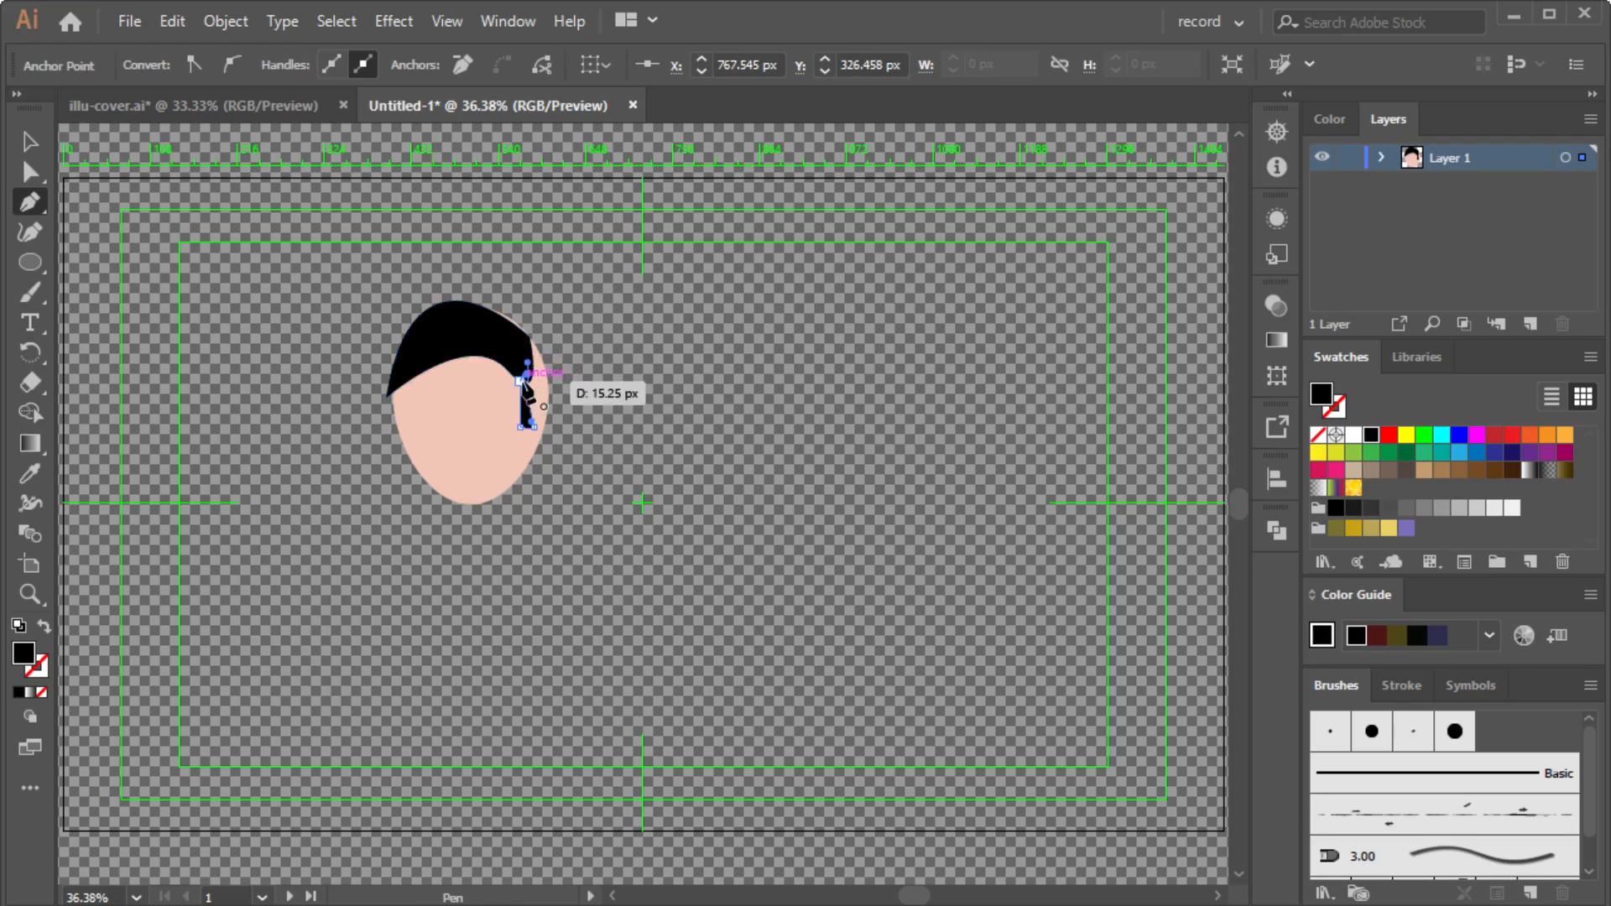
left_click(526, 383)
left_click(26, 175)
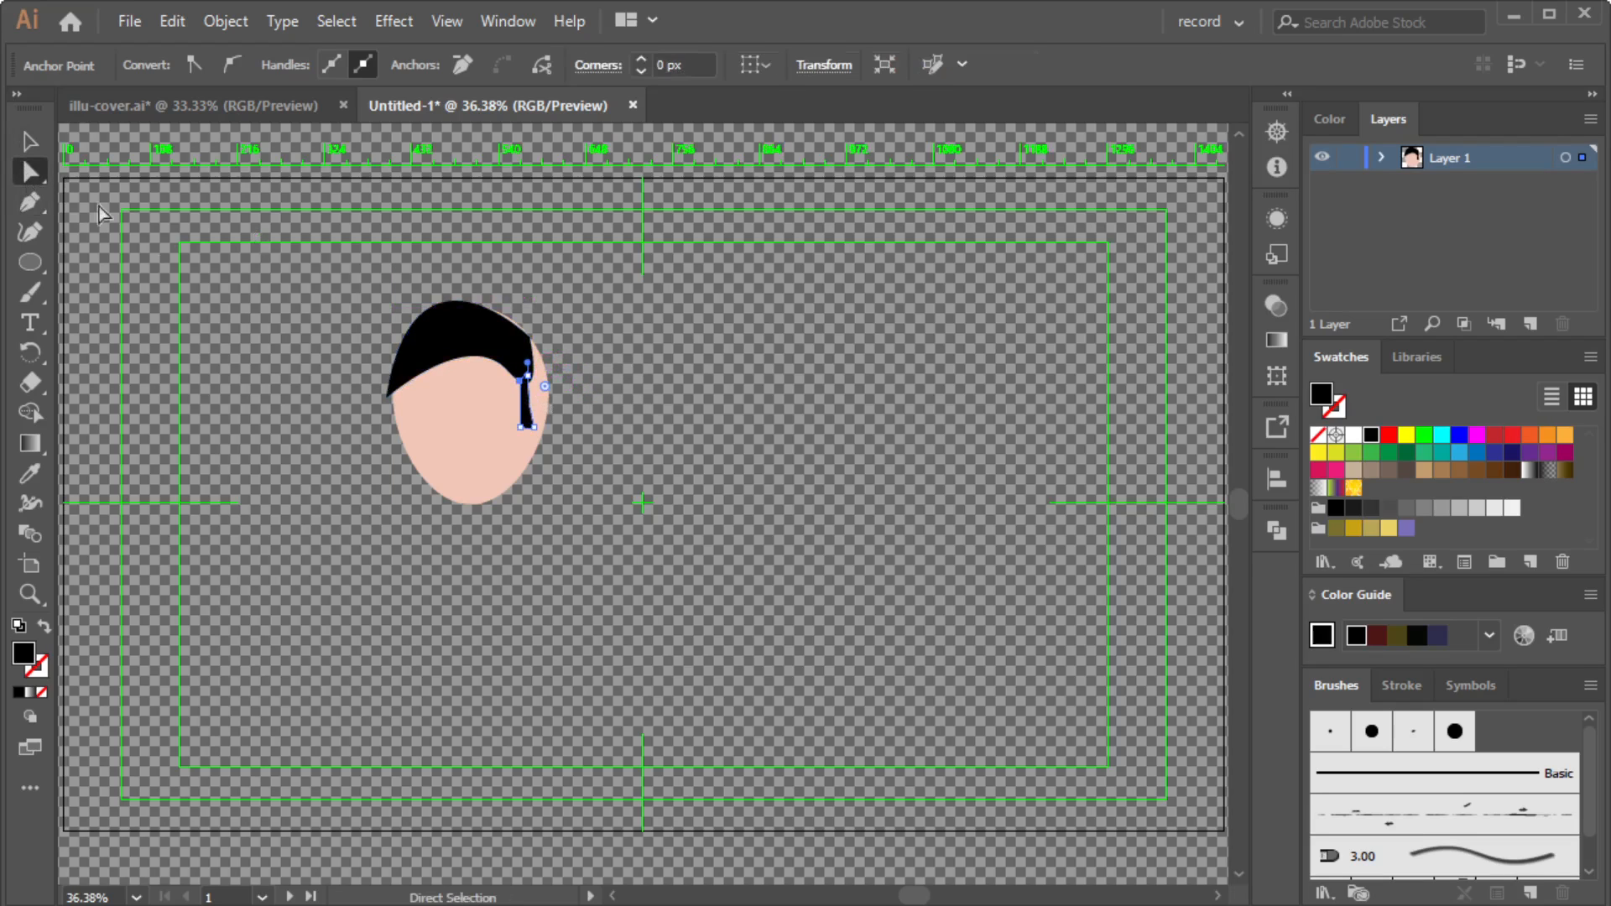
left_click(315, 382)
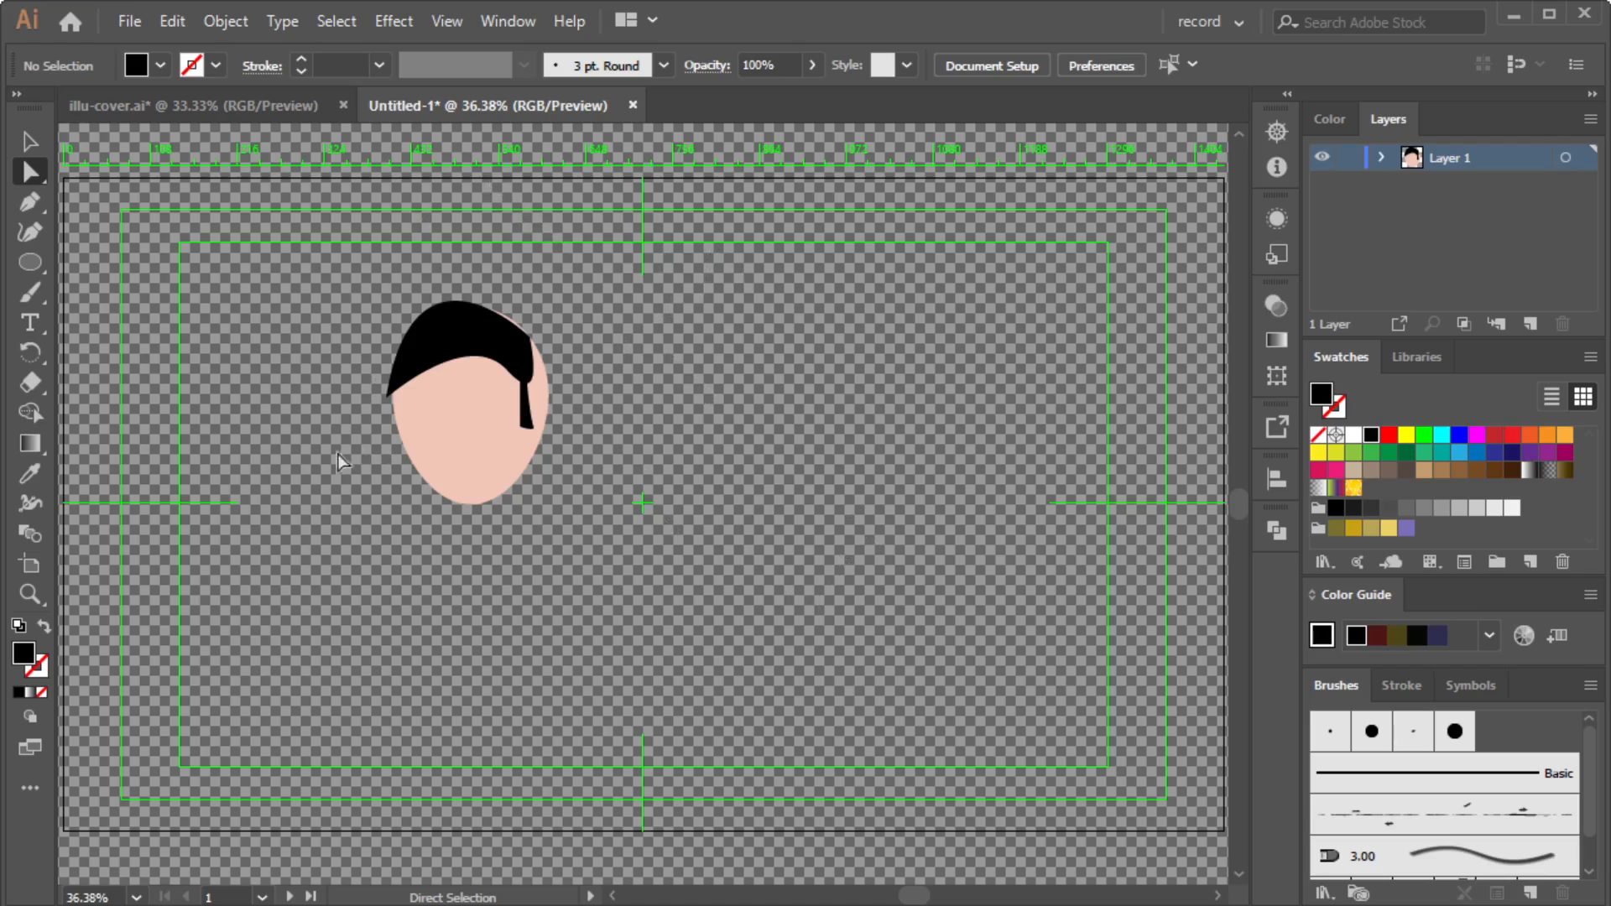
Move the hair's upper right anchor slightly up and outward so the hair covers the exposed skin along the head's top edge.
scroll(294, 498, "up", 2)
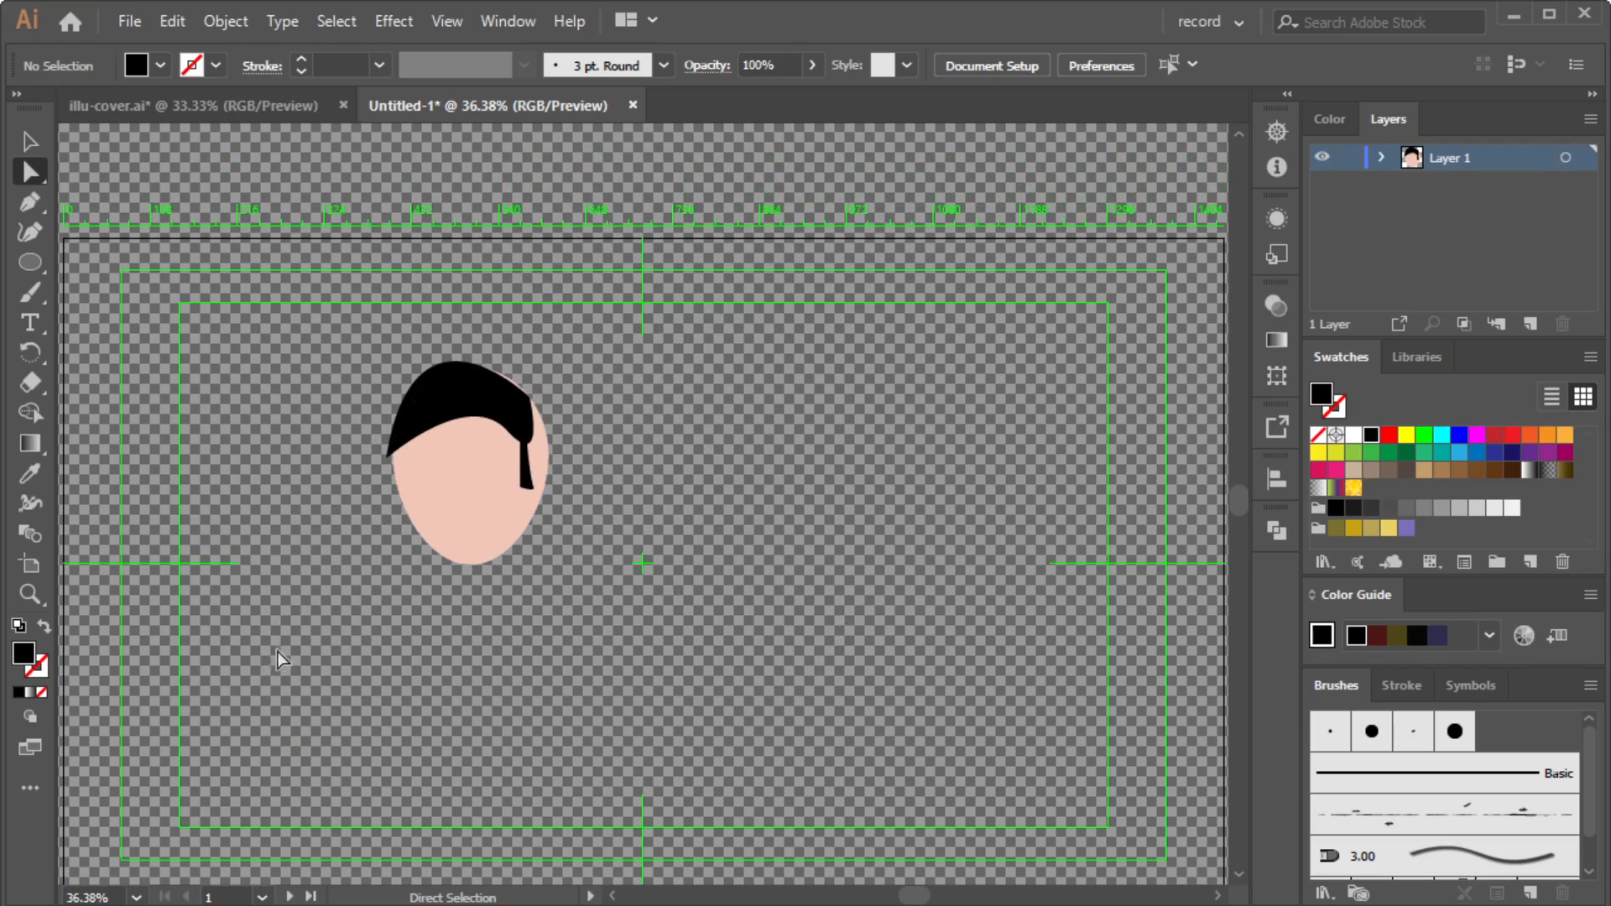
scroll(340, 586, "up", 1)
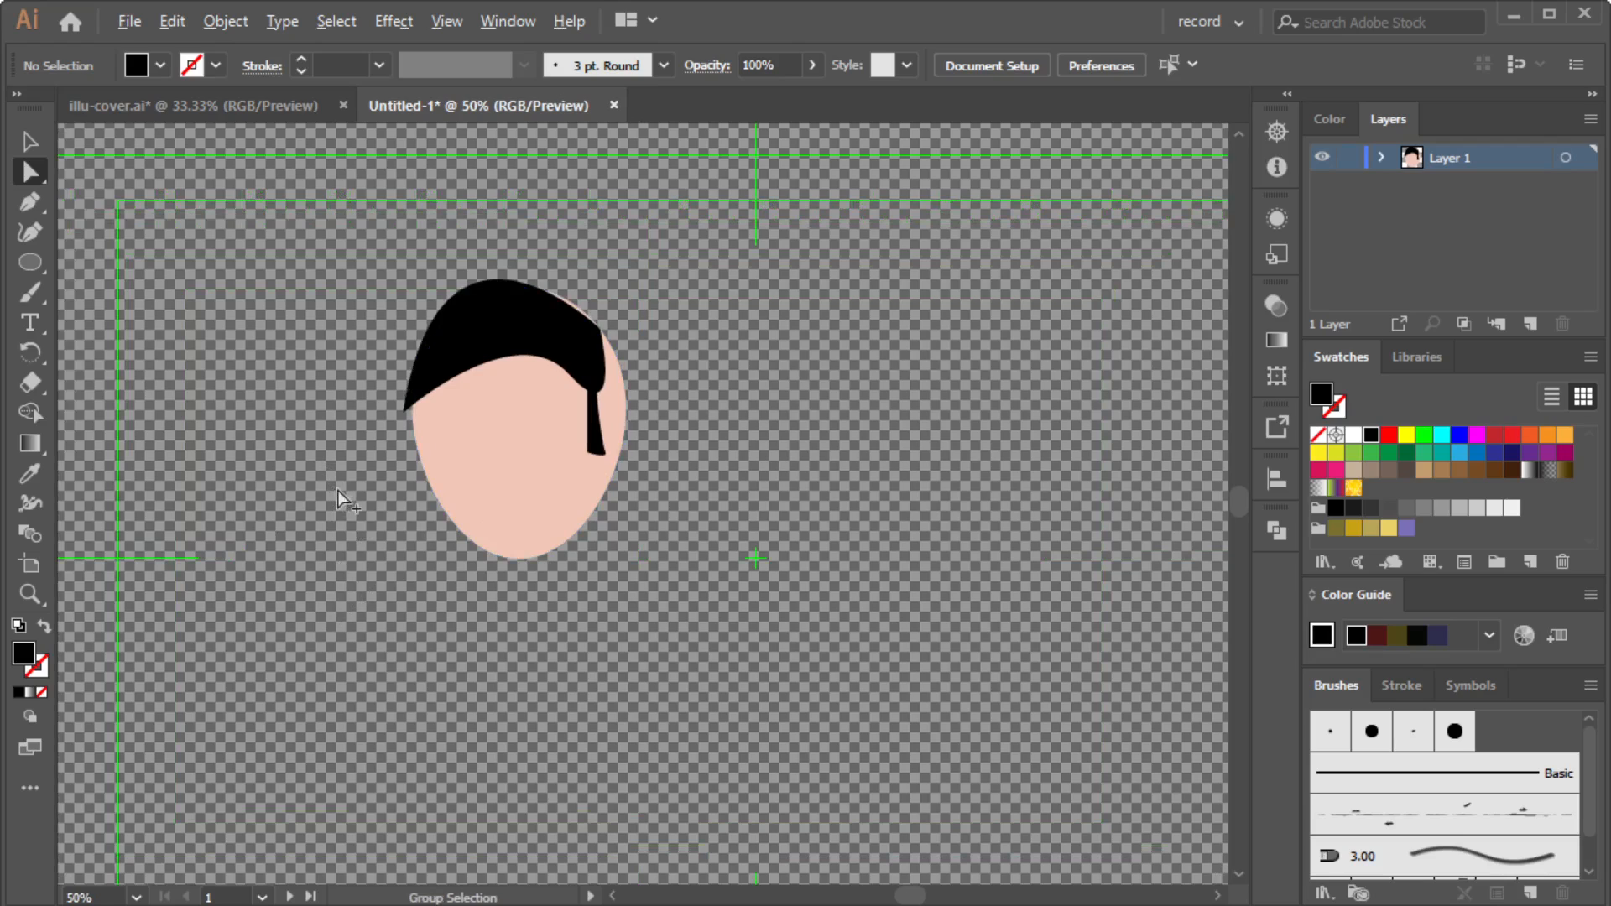
scroll(339, 499, "up", 2)
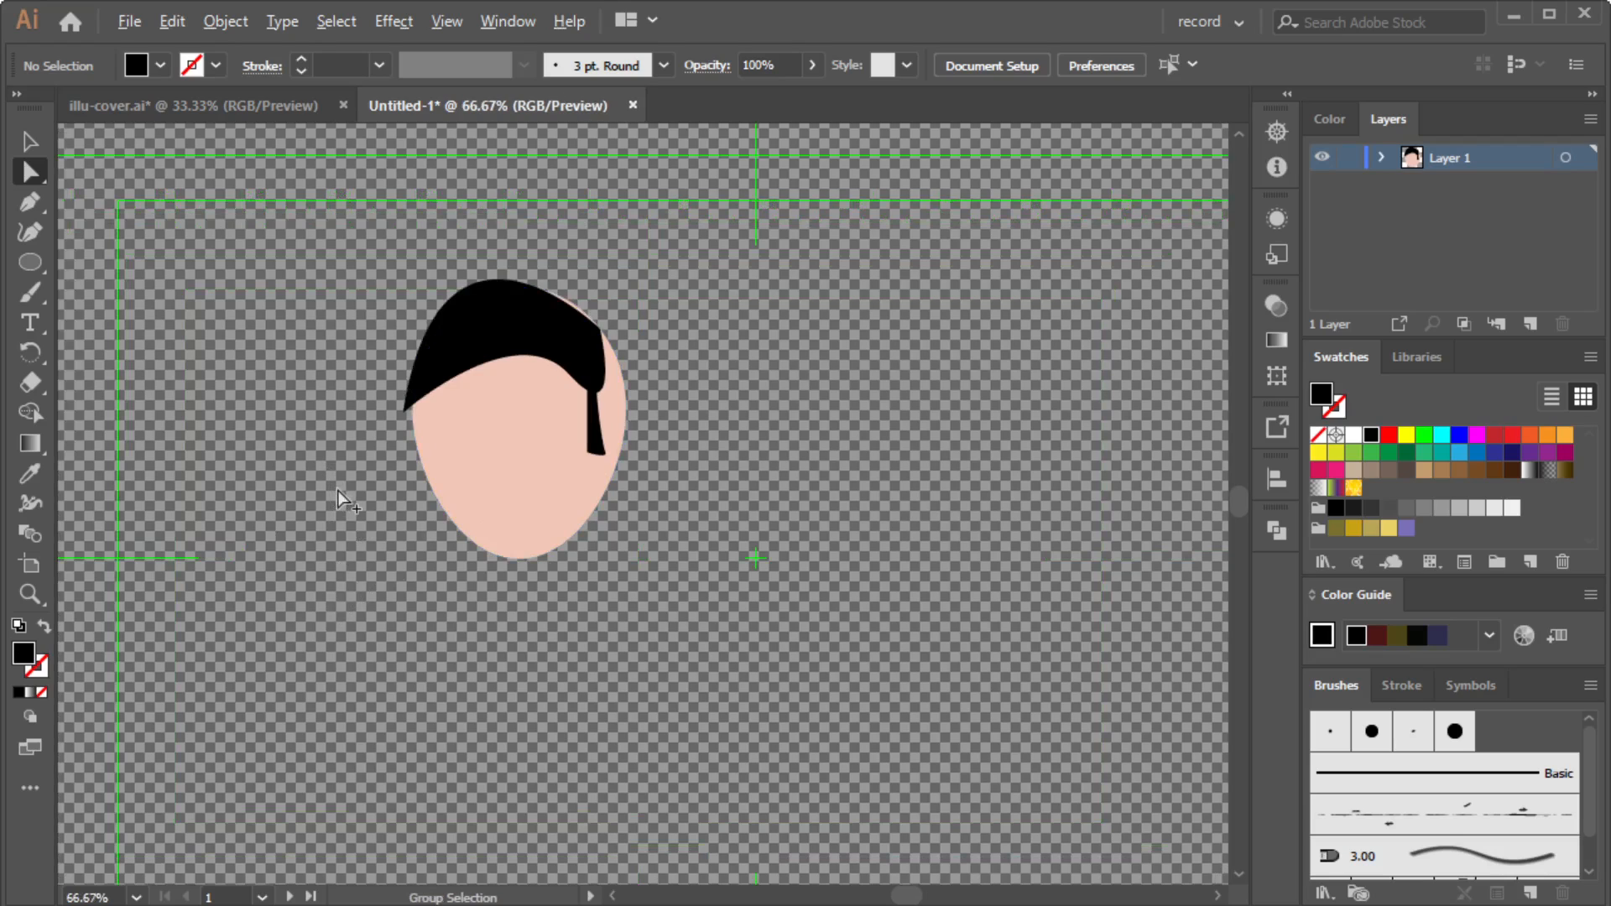
scroll(585, 501, "up", 3)
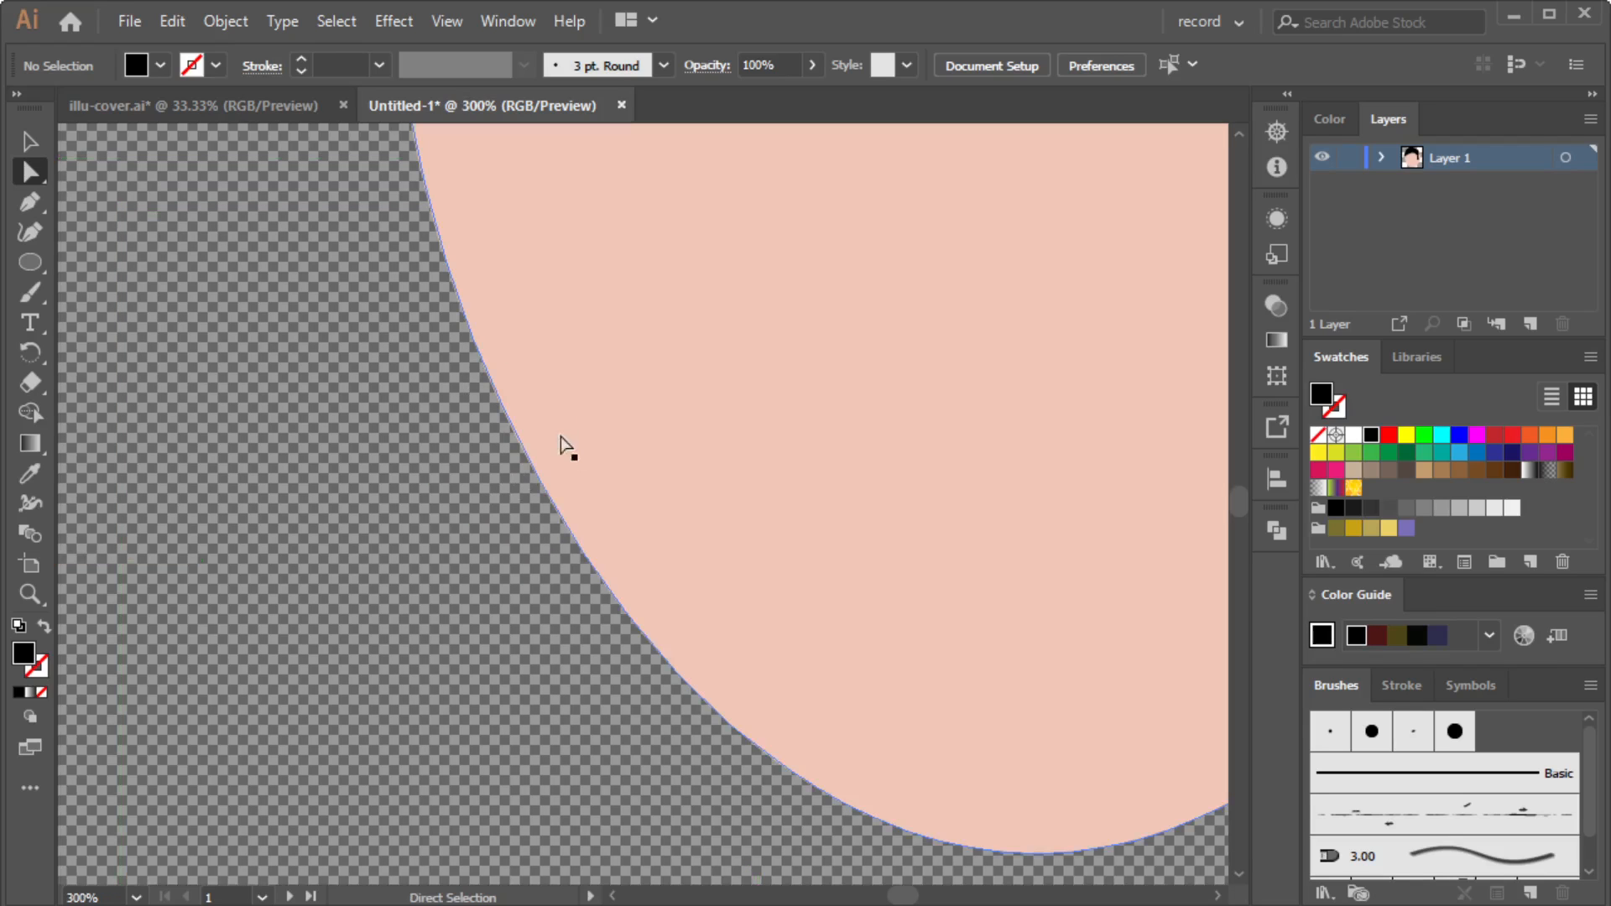
scroll(647, 413, "down", 4)
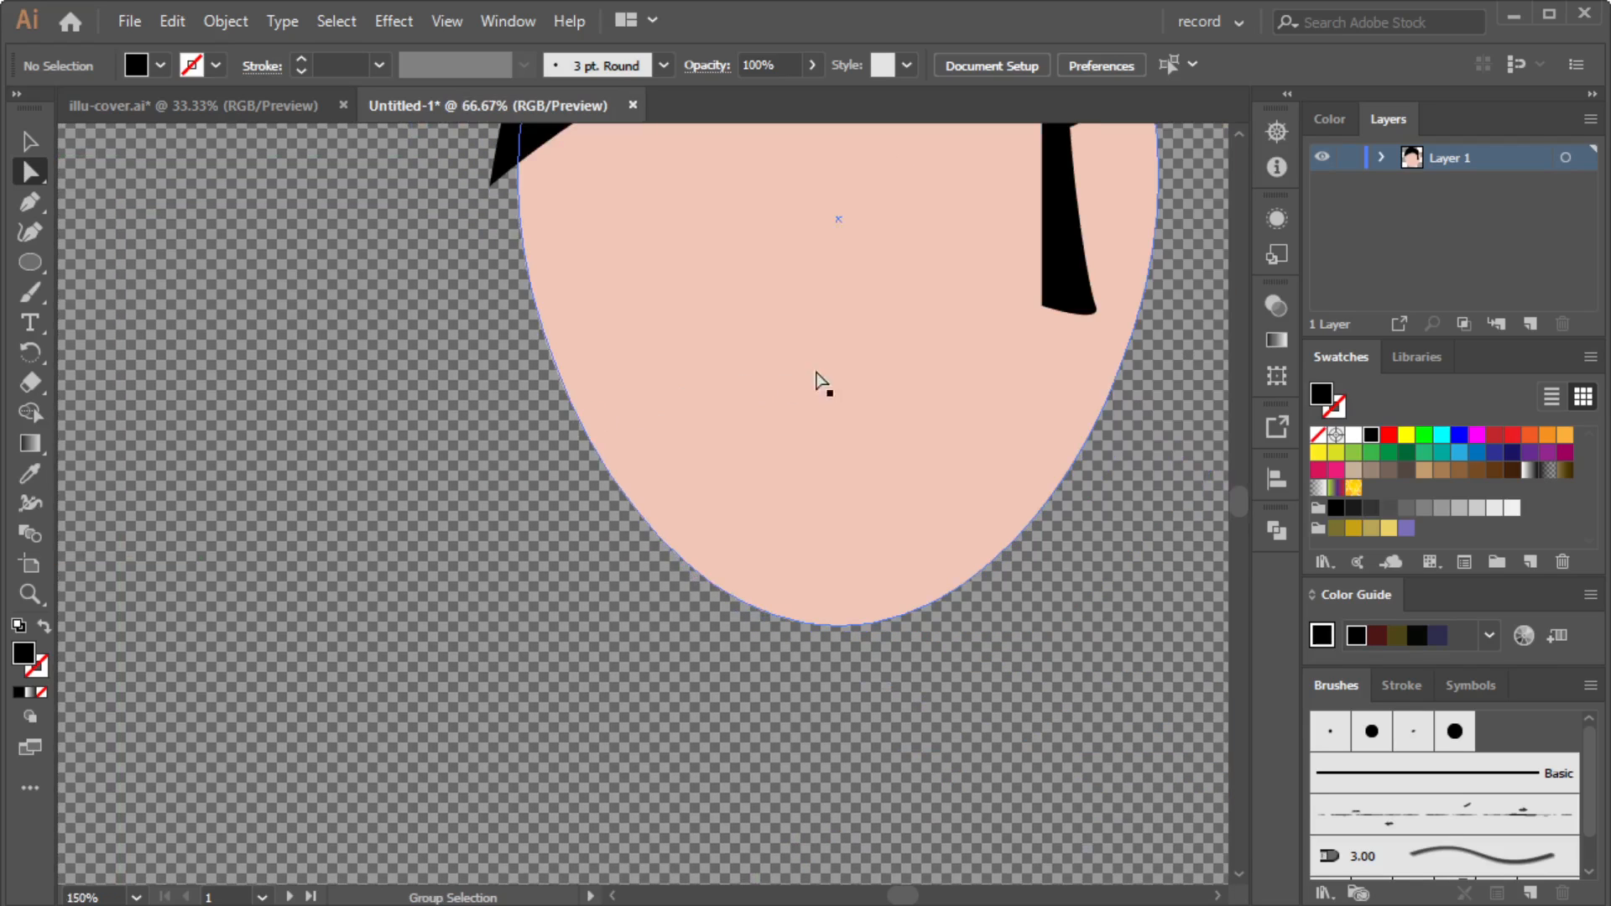
scroll(937, 331, "up", 3)
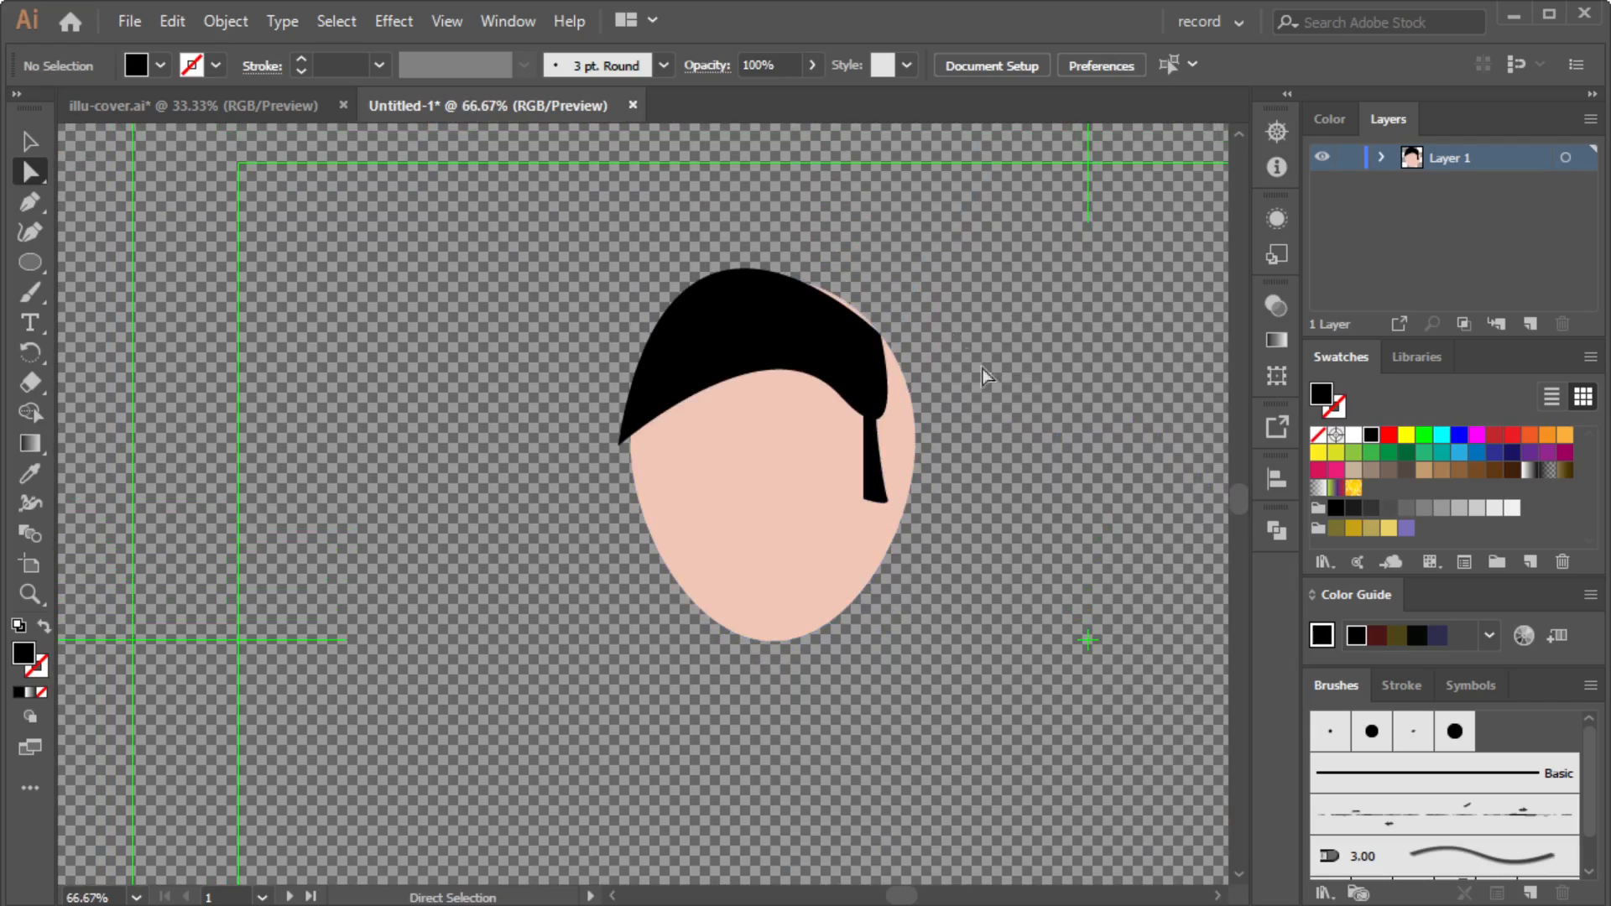
scroll(983, 370, "down", 1)
scroll(1011, 391, "up", 1)
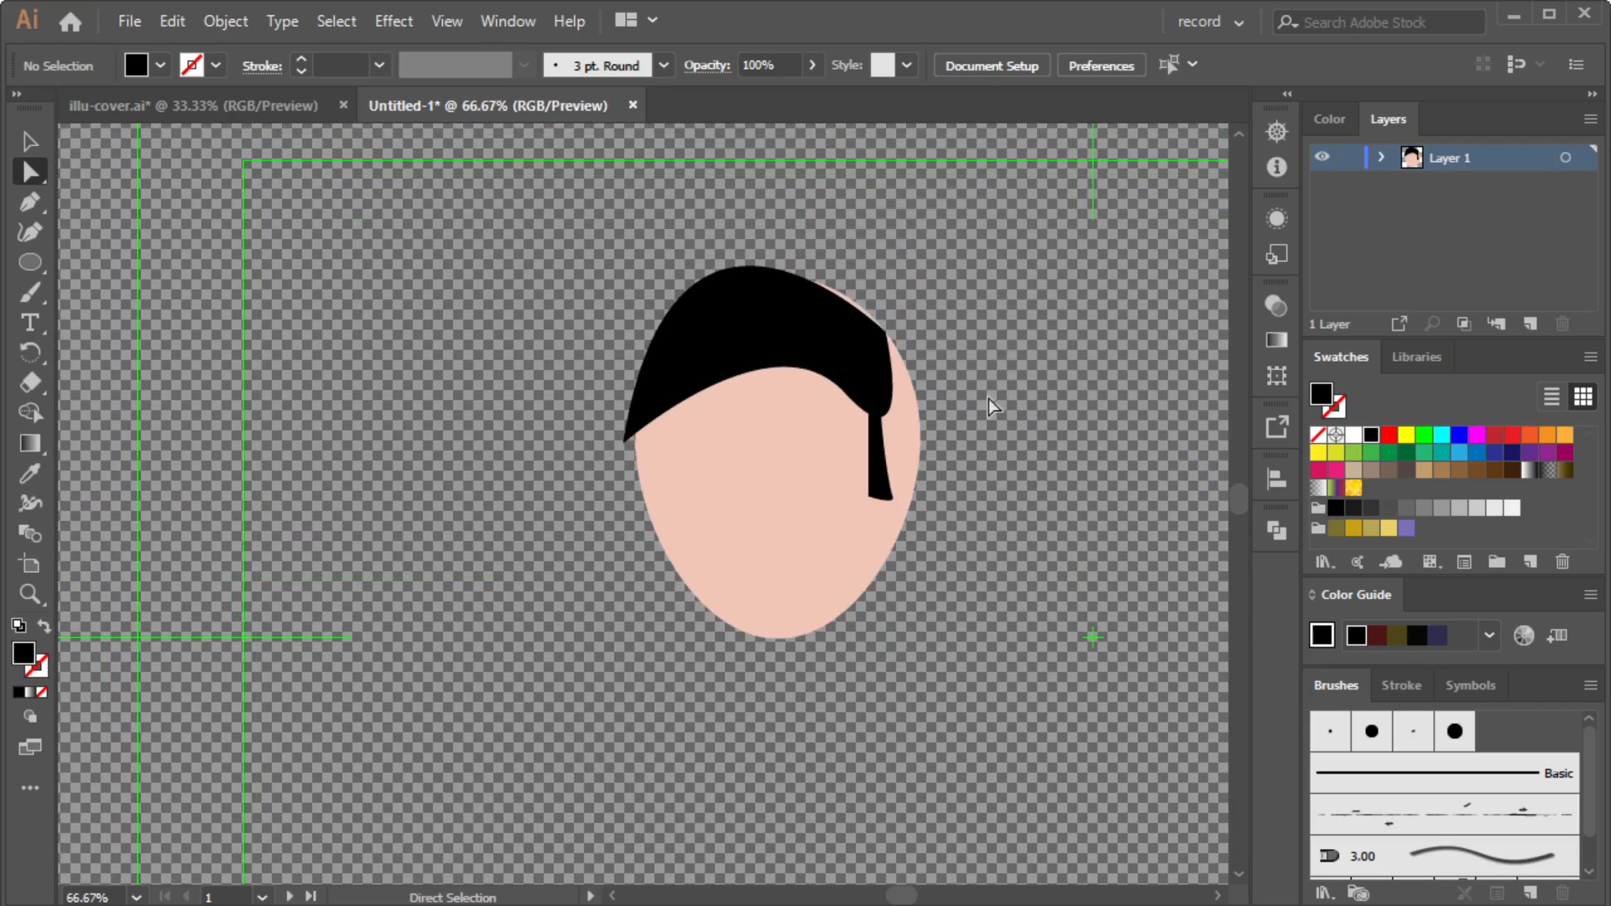
scroll(988, 400, "up", 1)
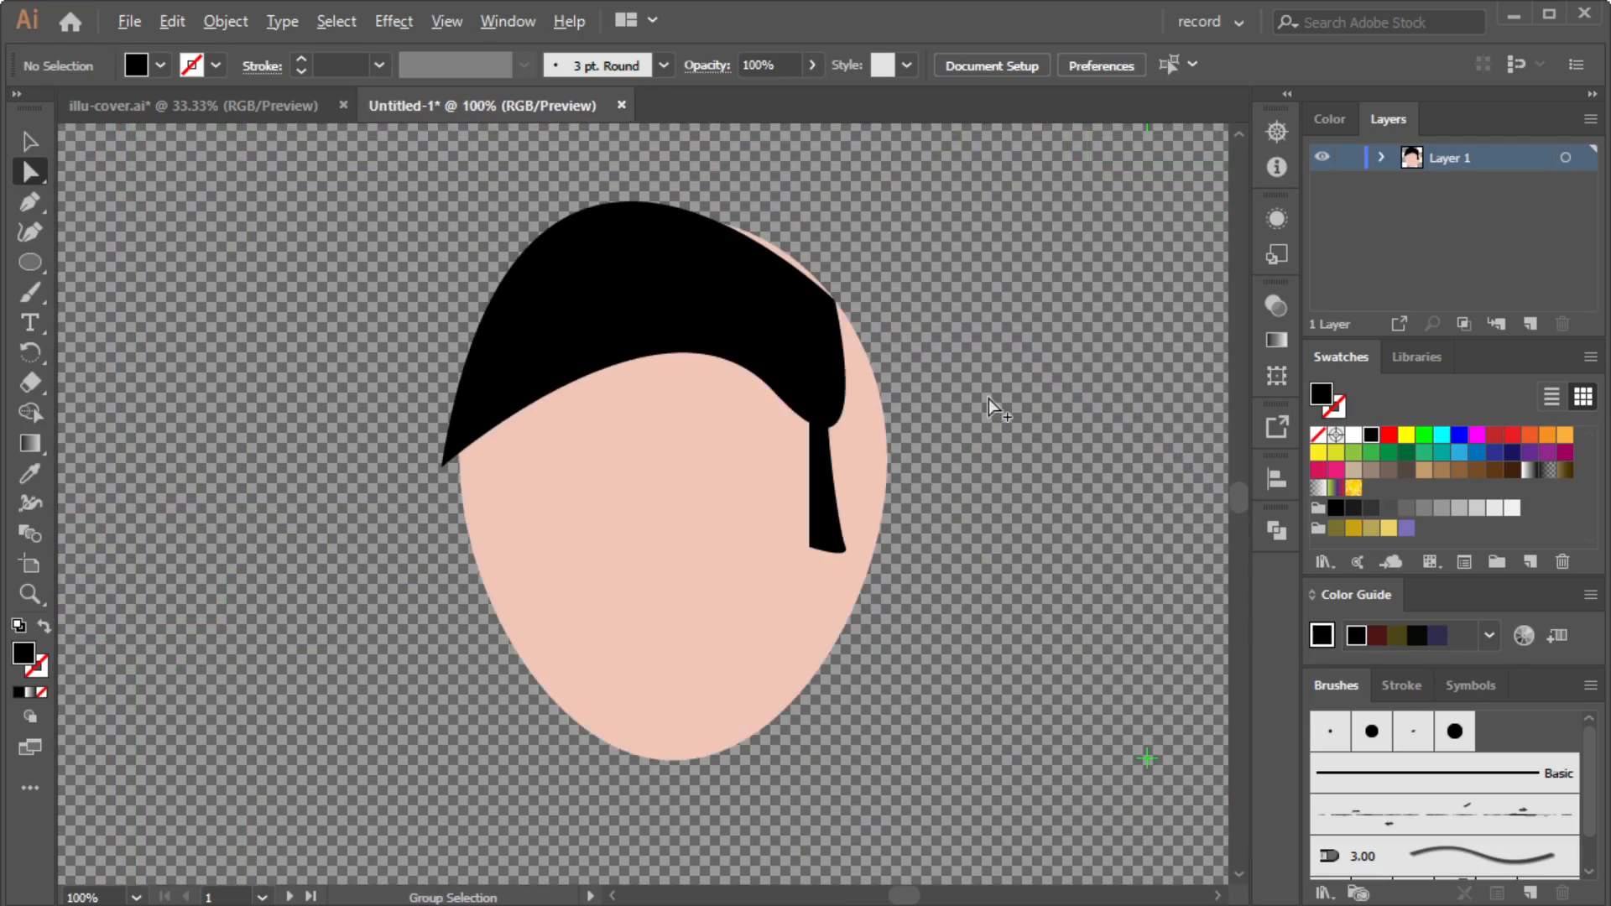
left_click(724, 298)
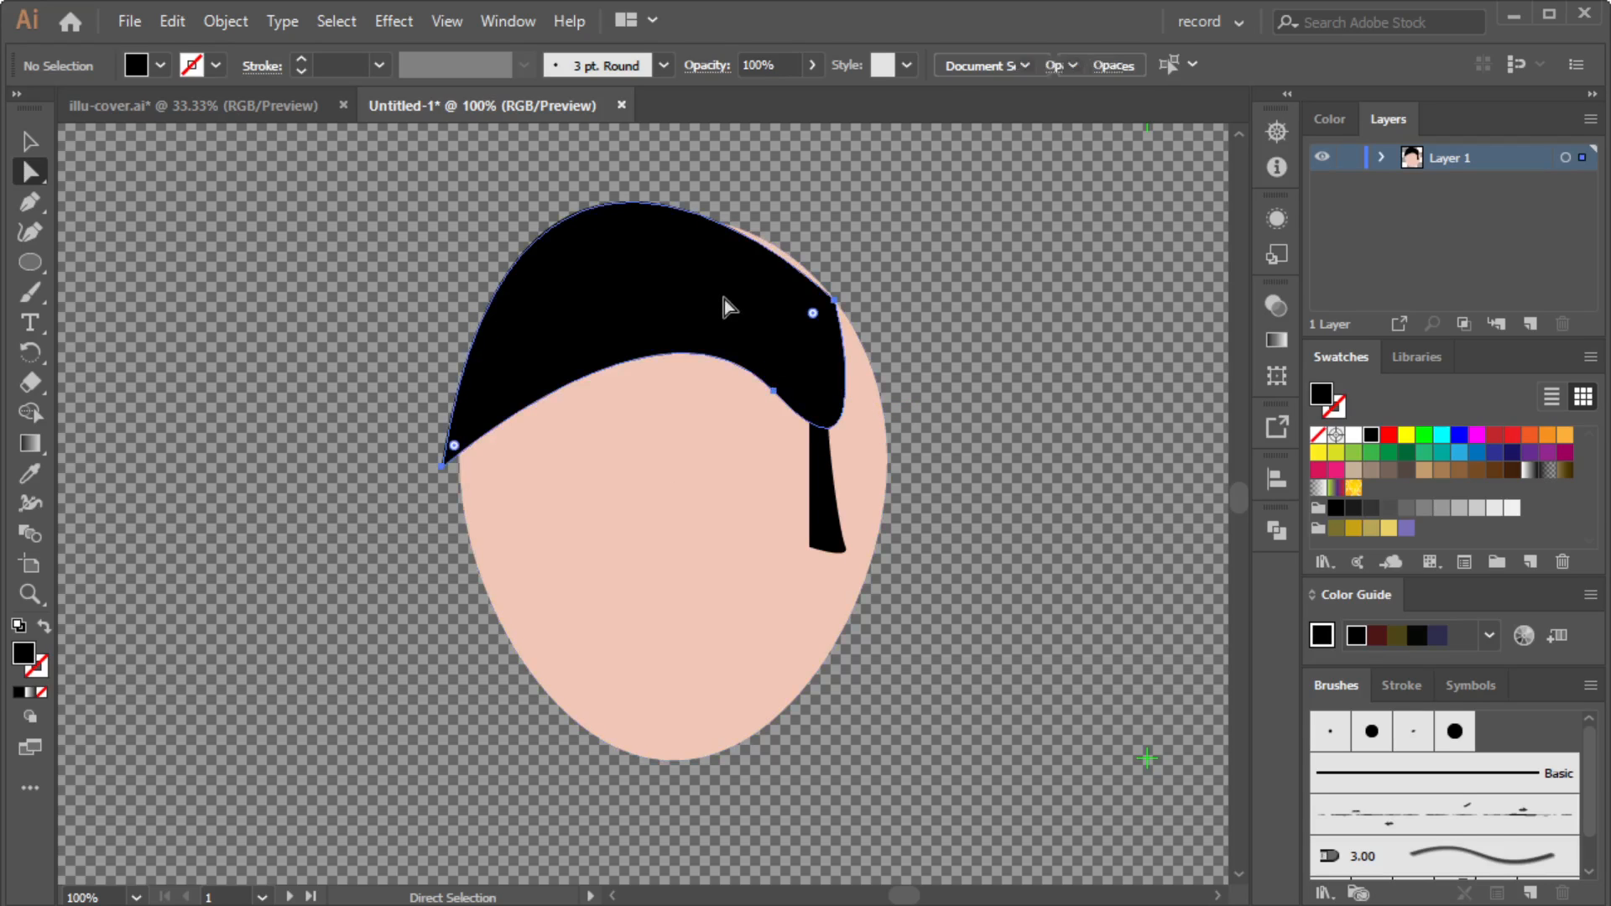
left_click(835, 301)
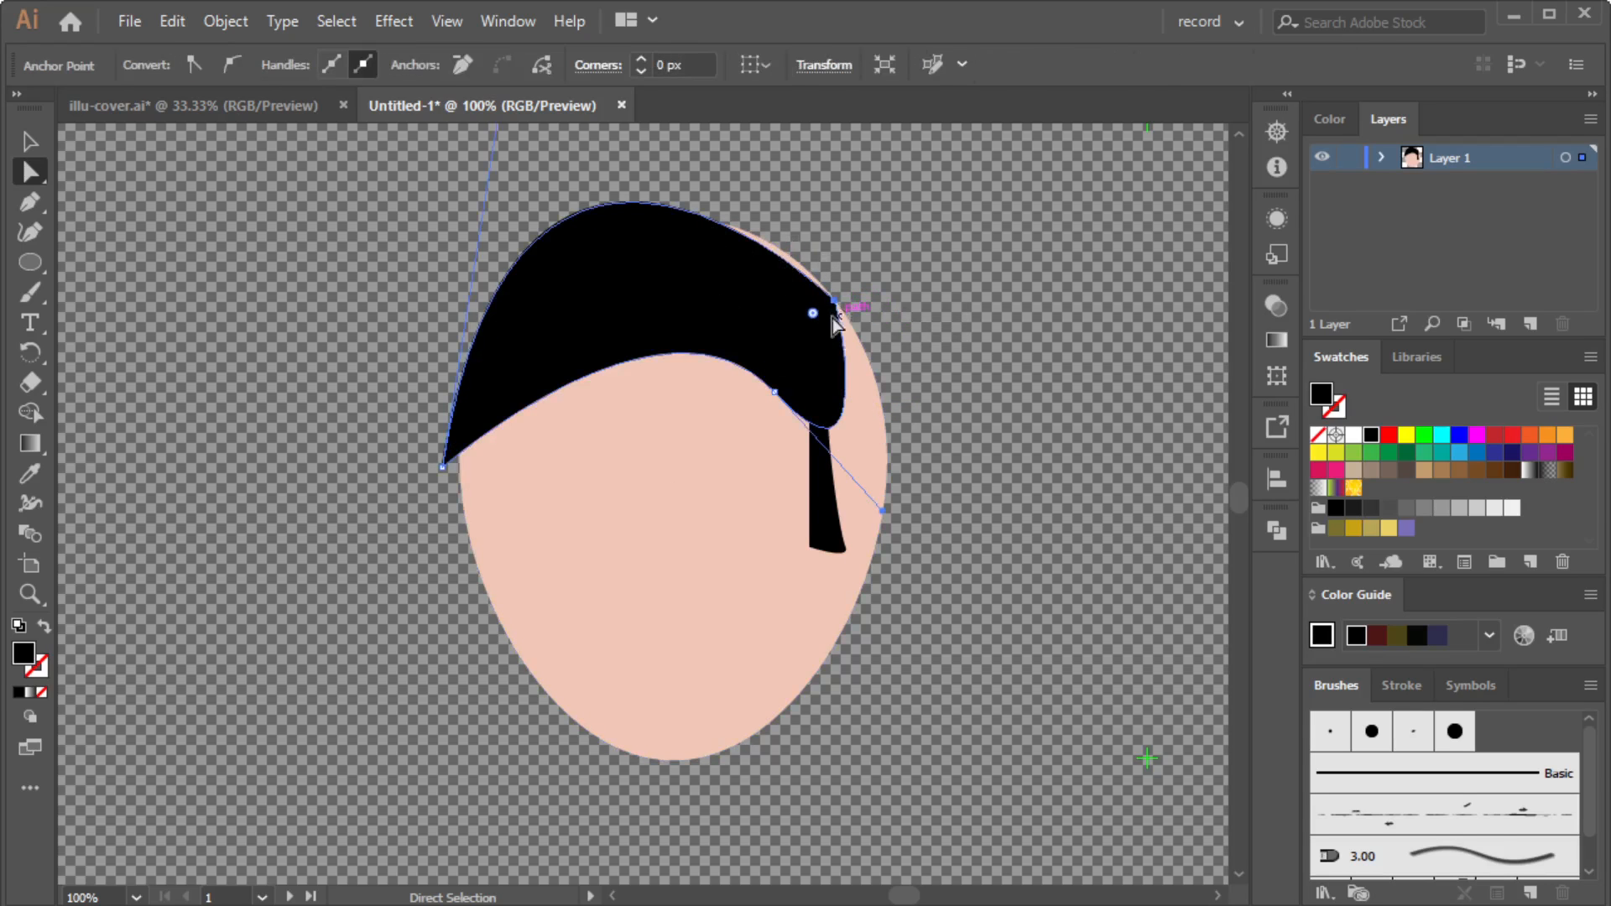
left_click(834, 302)
left_click_drag(835, 303, 846, 286)
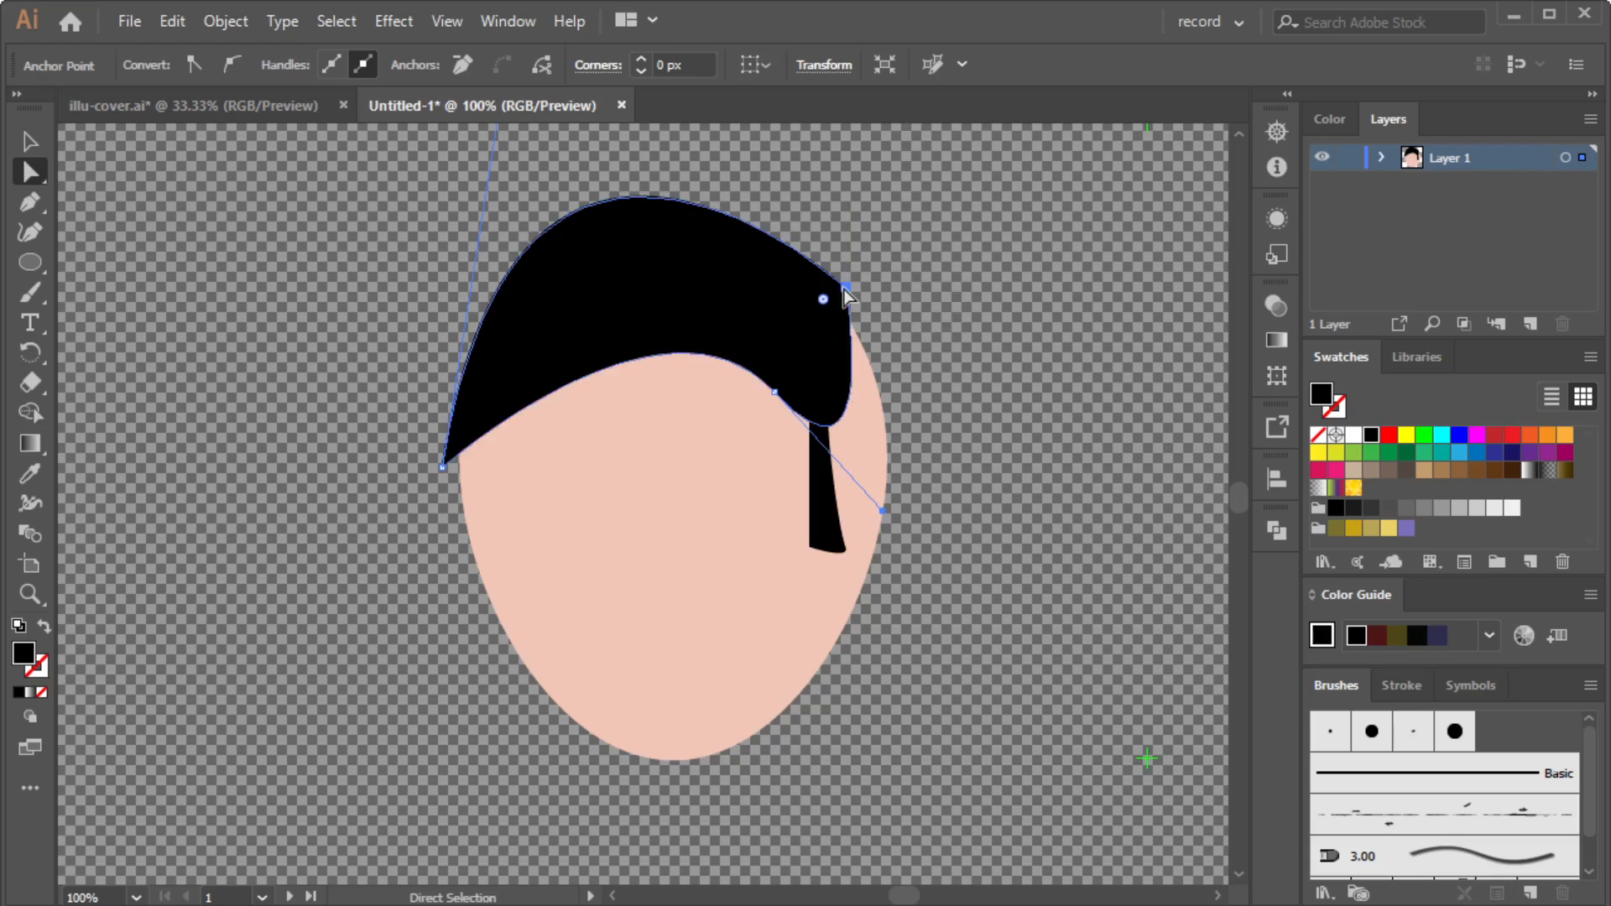
left_click(921, 303)
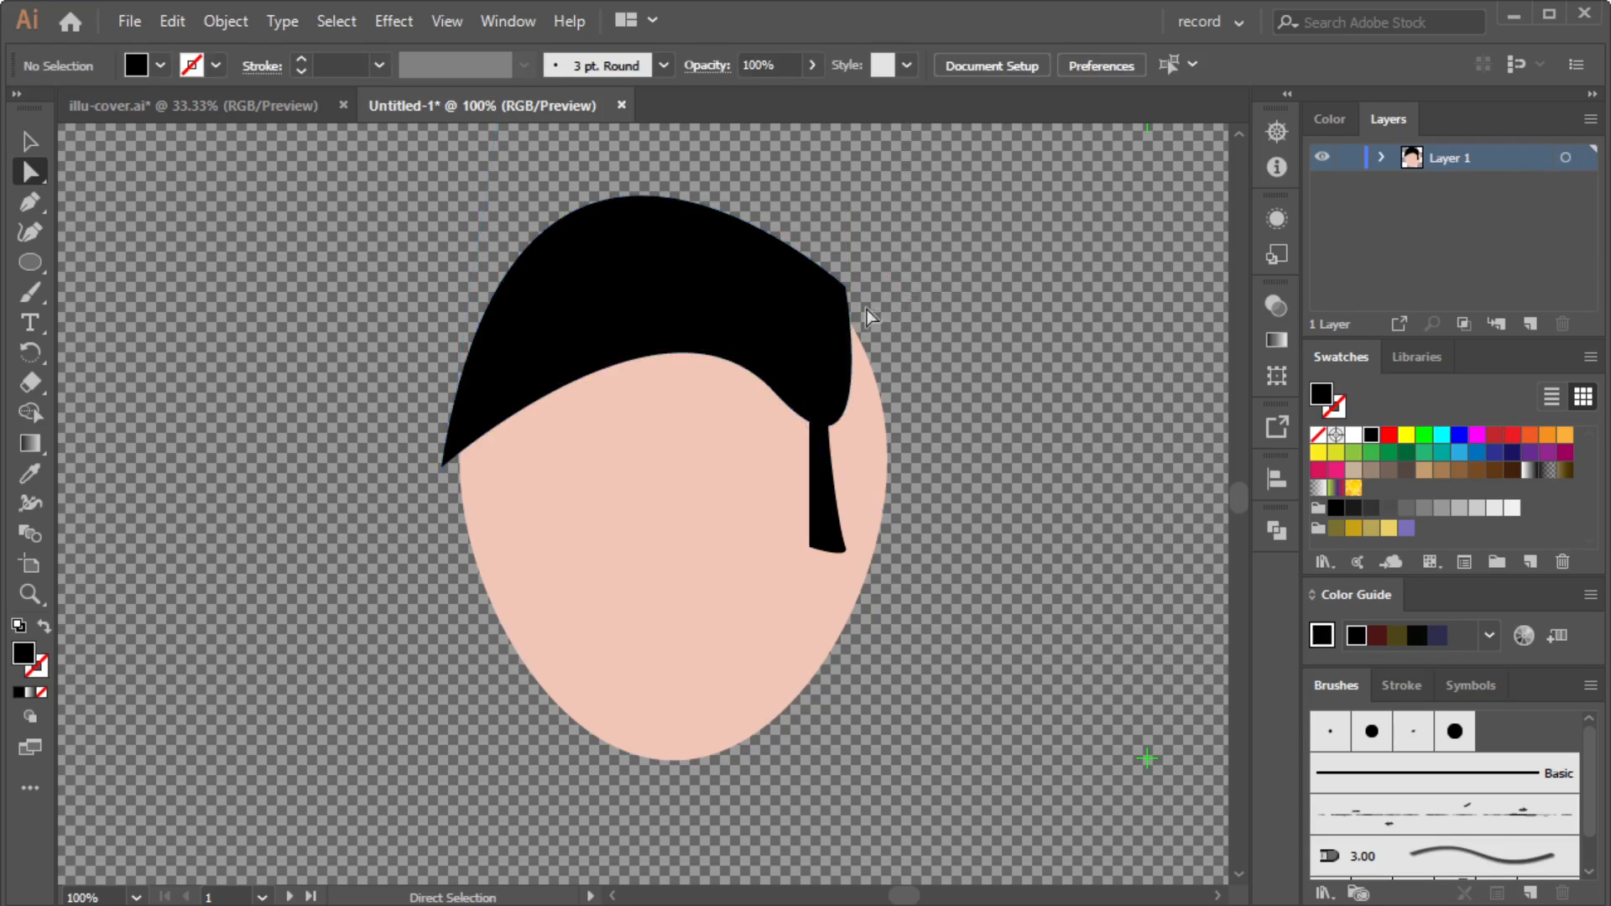
Round off the hair shape's upper right corner into a smooth curve.
left_click(841, 300)
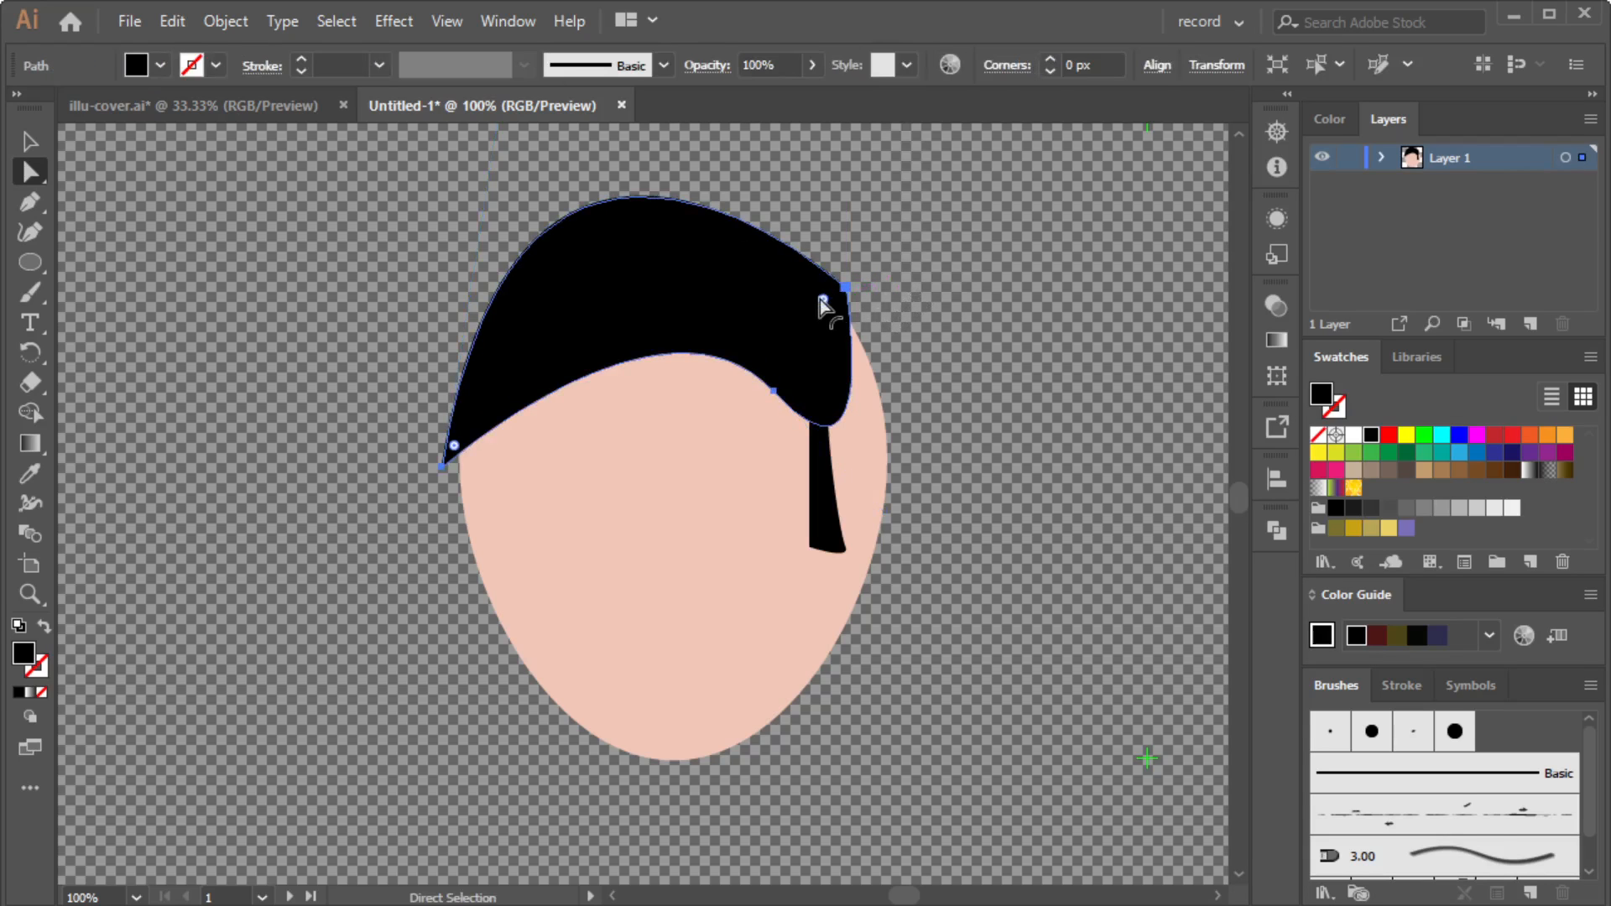
left_click_drag(824, 299, 749, 336)
left_click(945, 329)
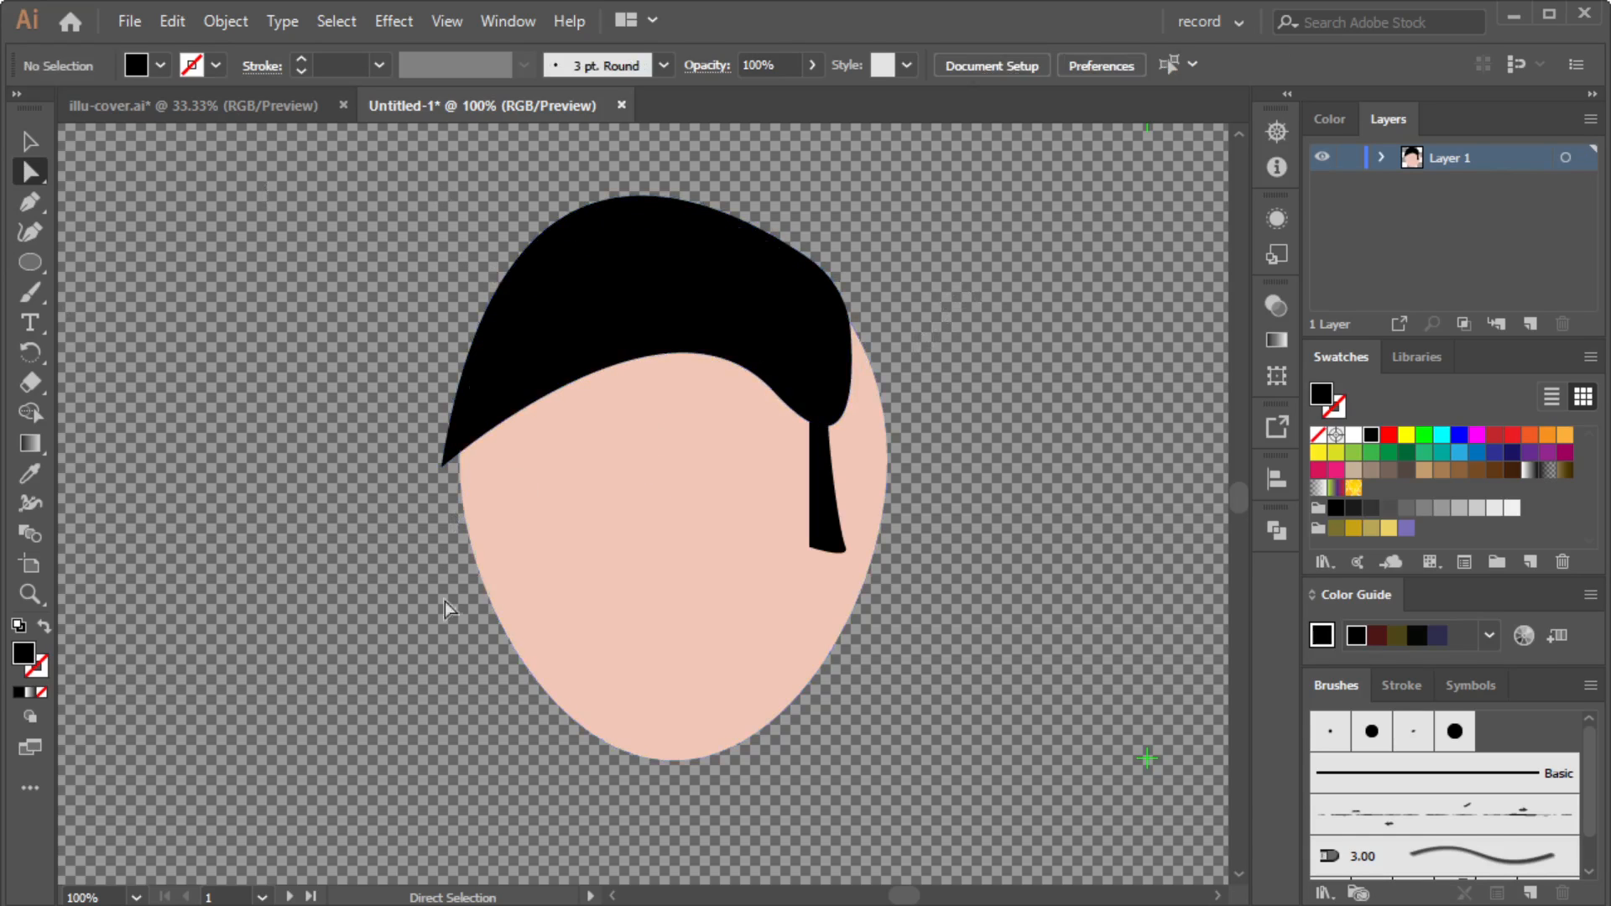
Draw a wide, flat ellipse for the left eye below the hairline and fill it white.
left_click(22, 266)
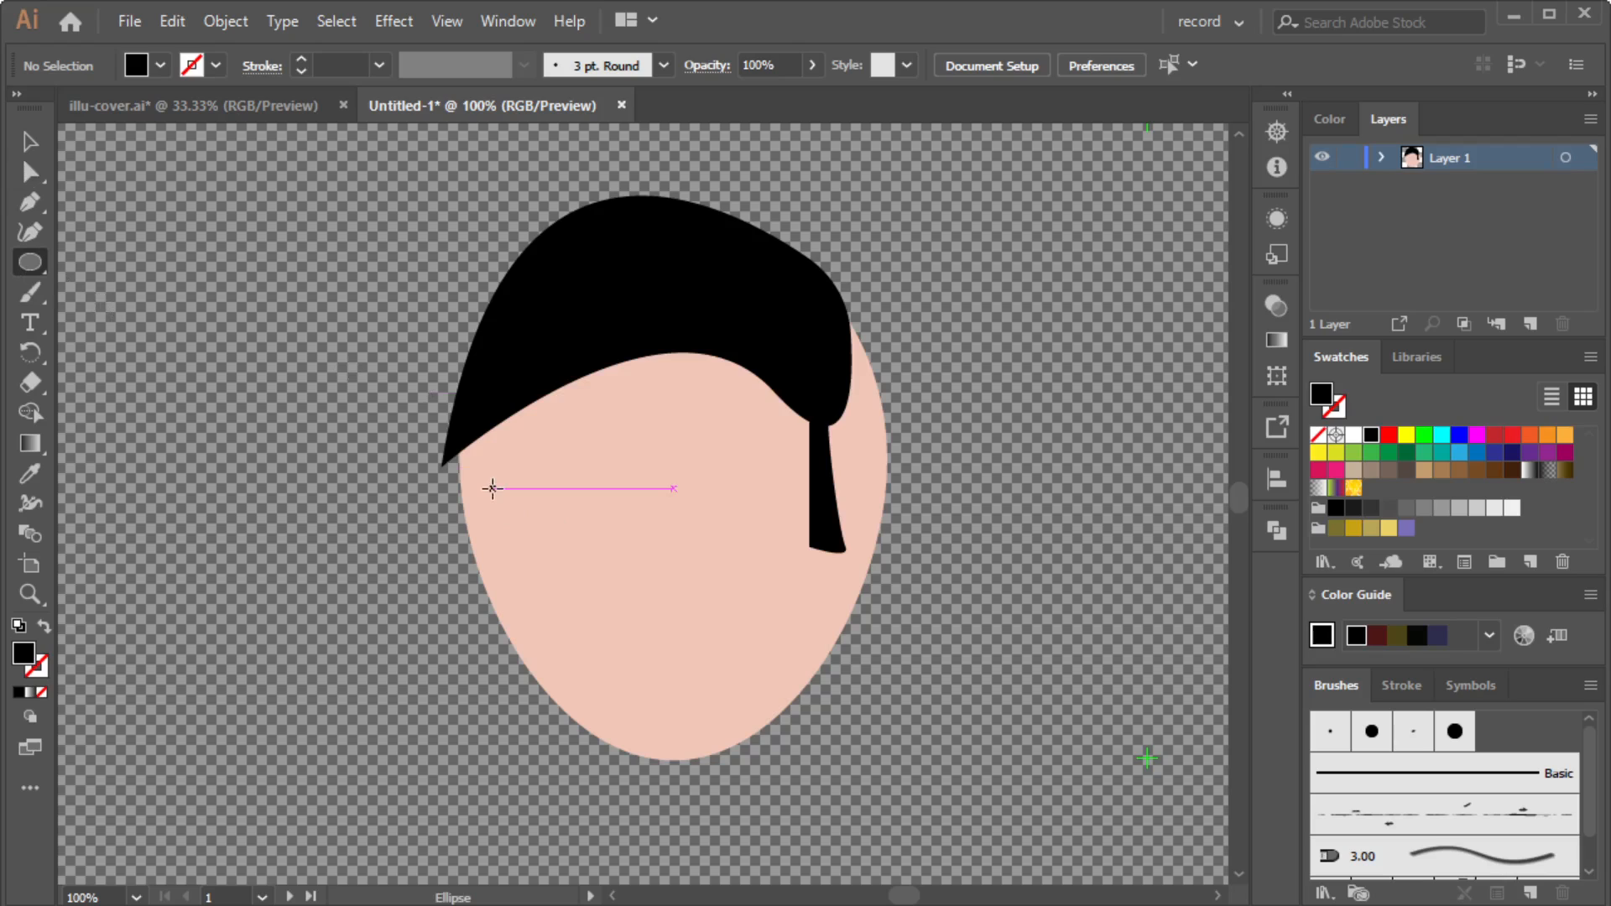
left_click_drag(492, 489, 617, 540)
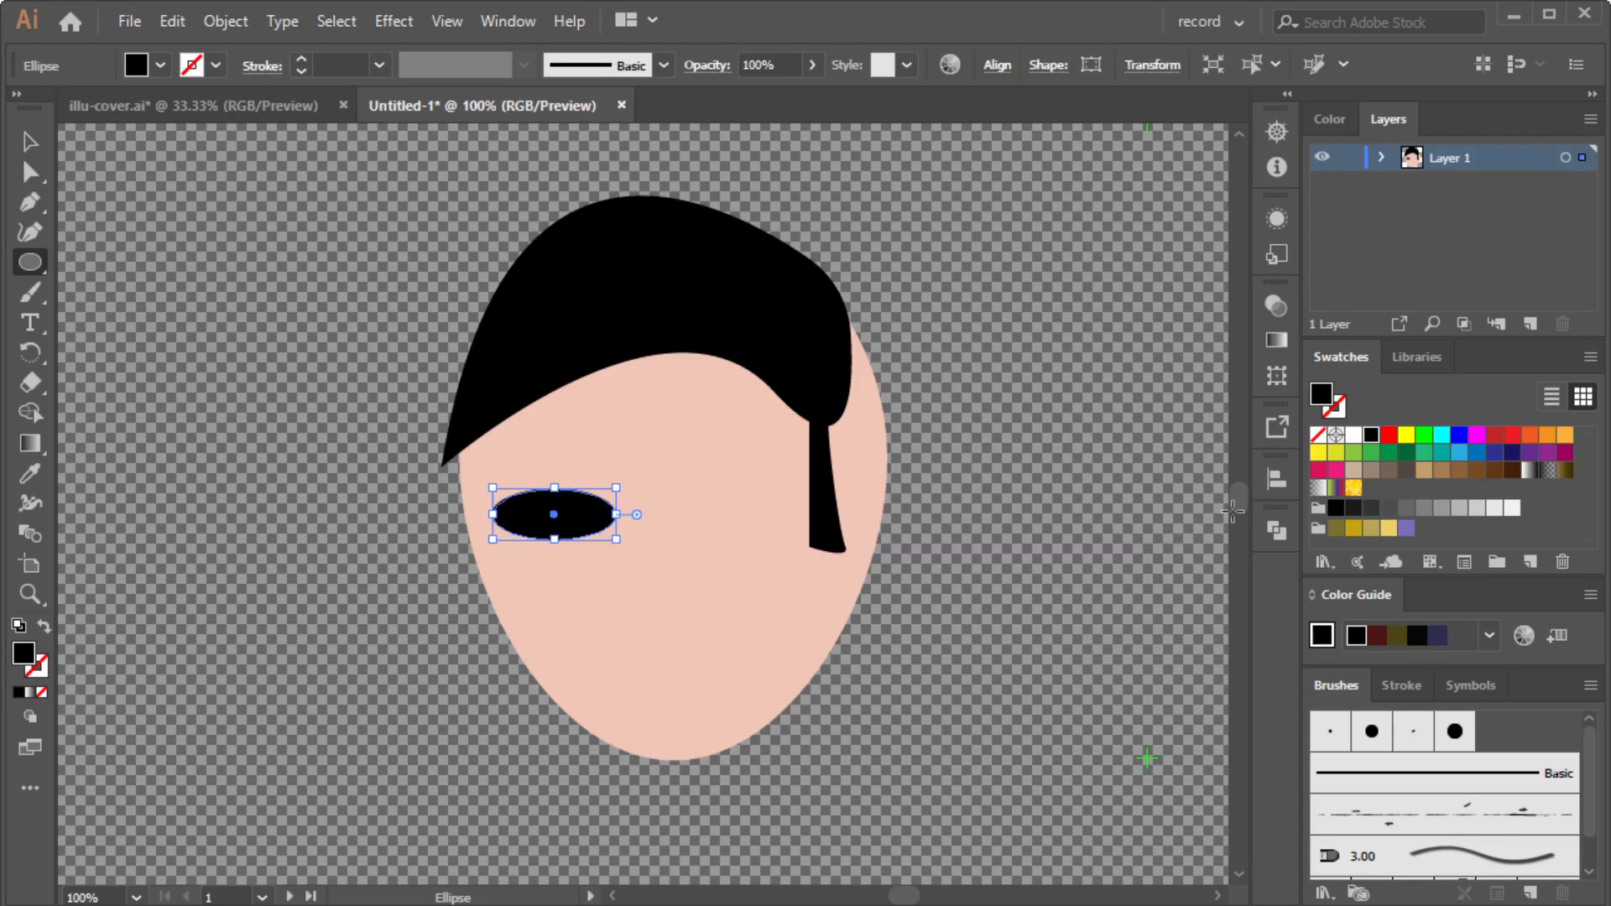
left_click(1353, 435)
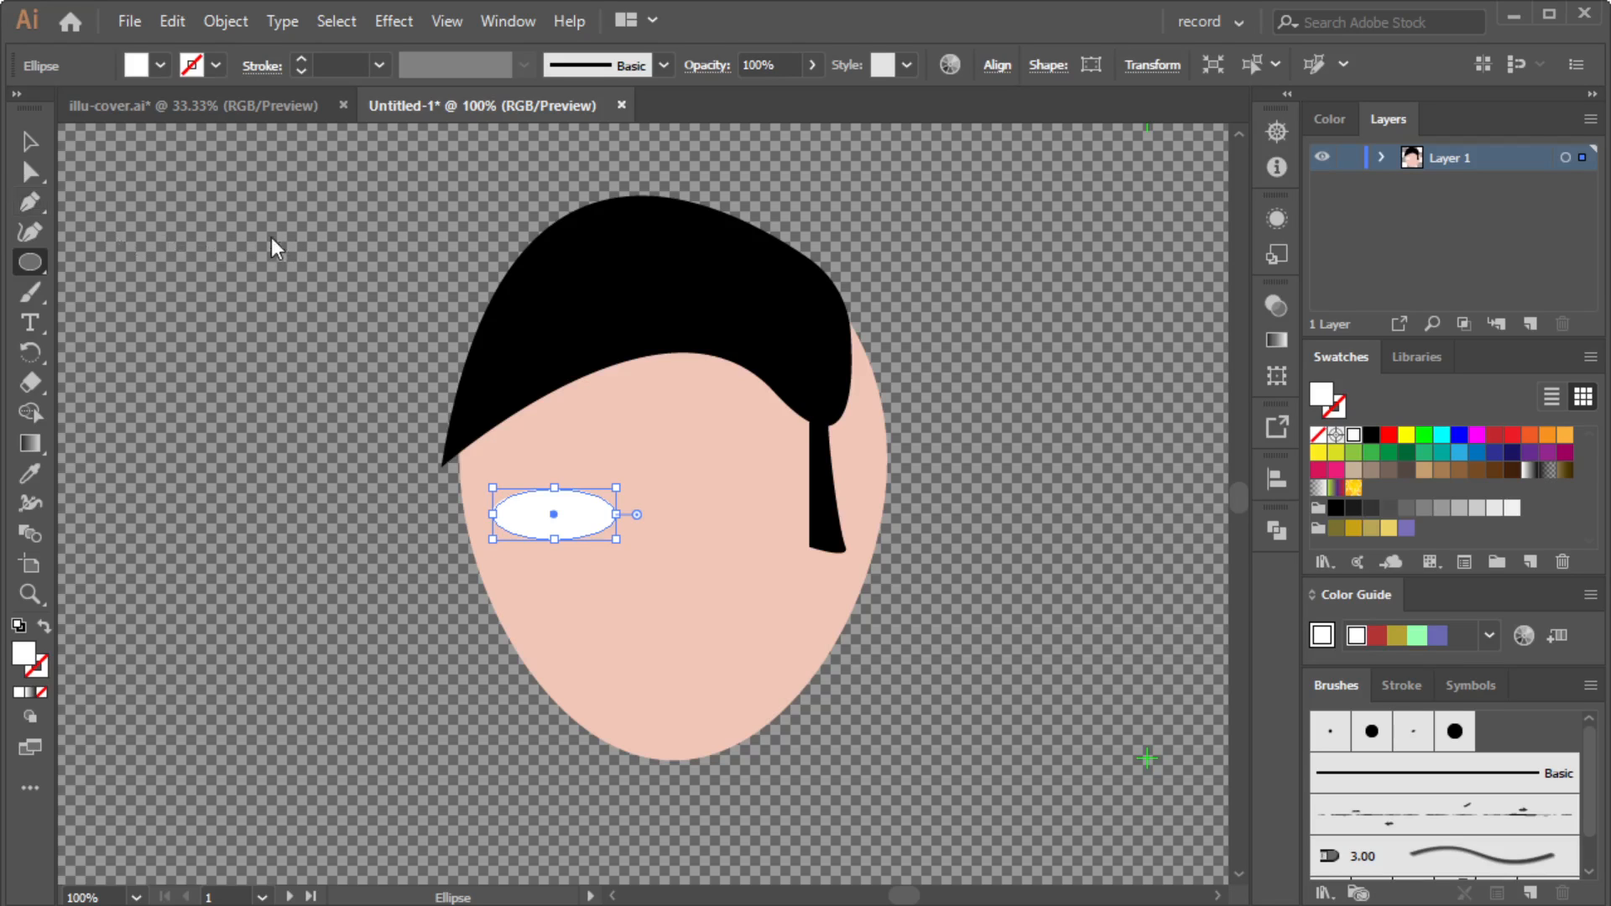
Convert the white eye ellipse's left anchor point to a sharp corner.
key("shift+c")
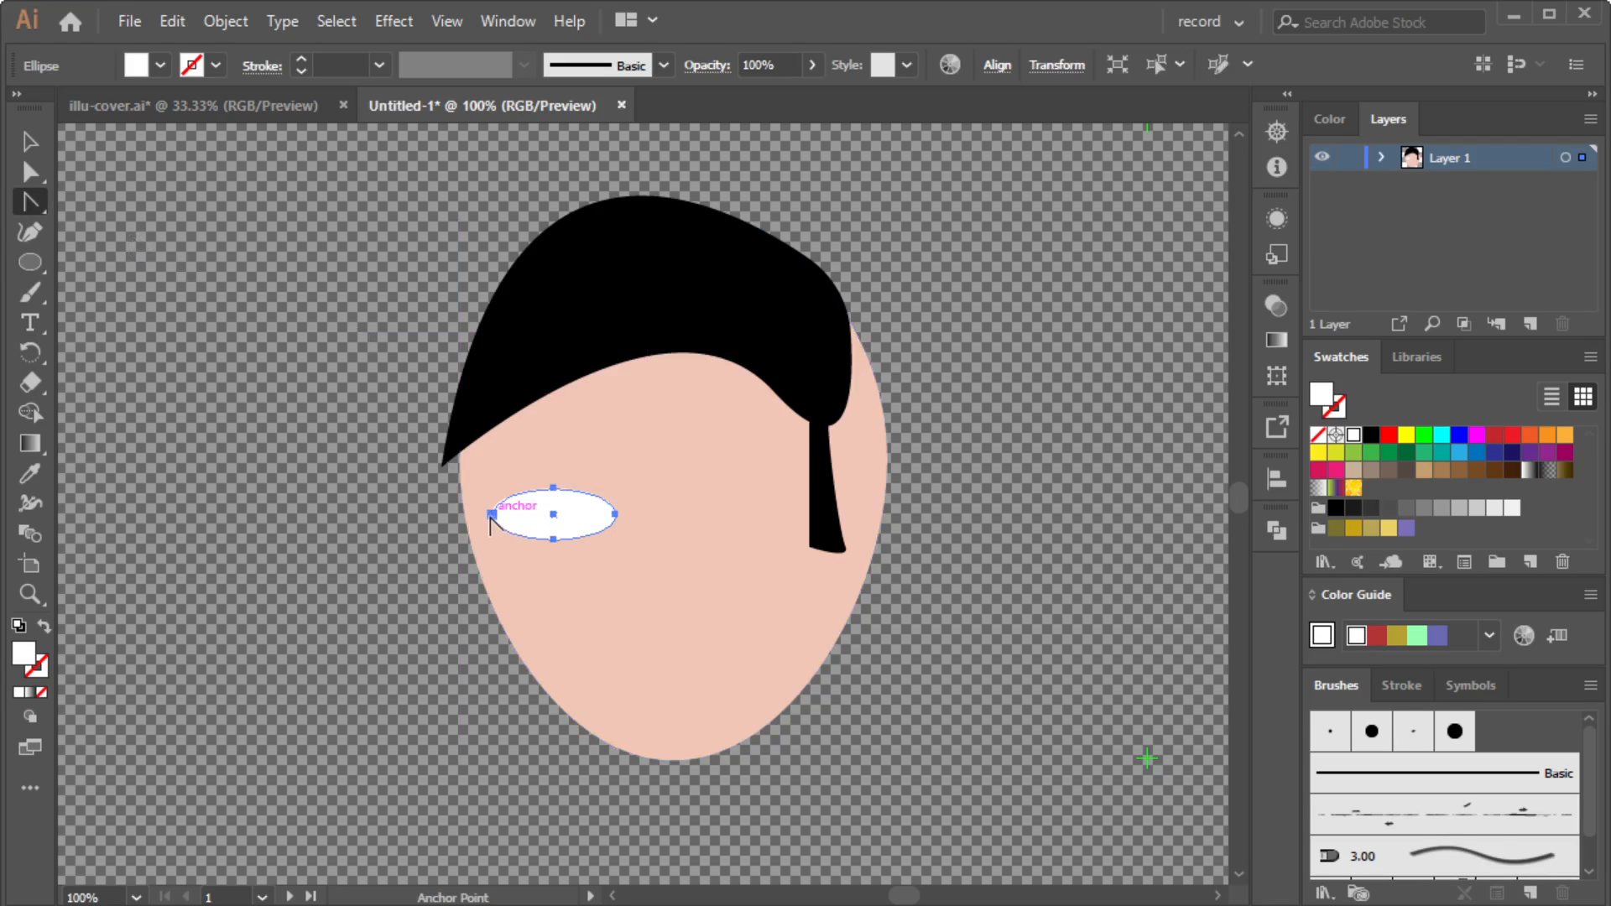
left_click(491, 514)
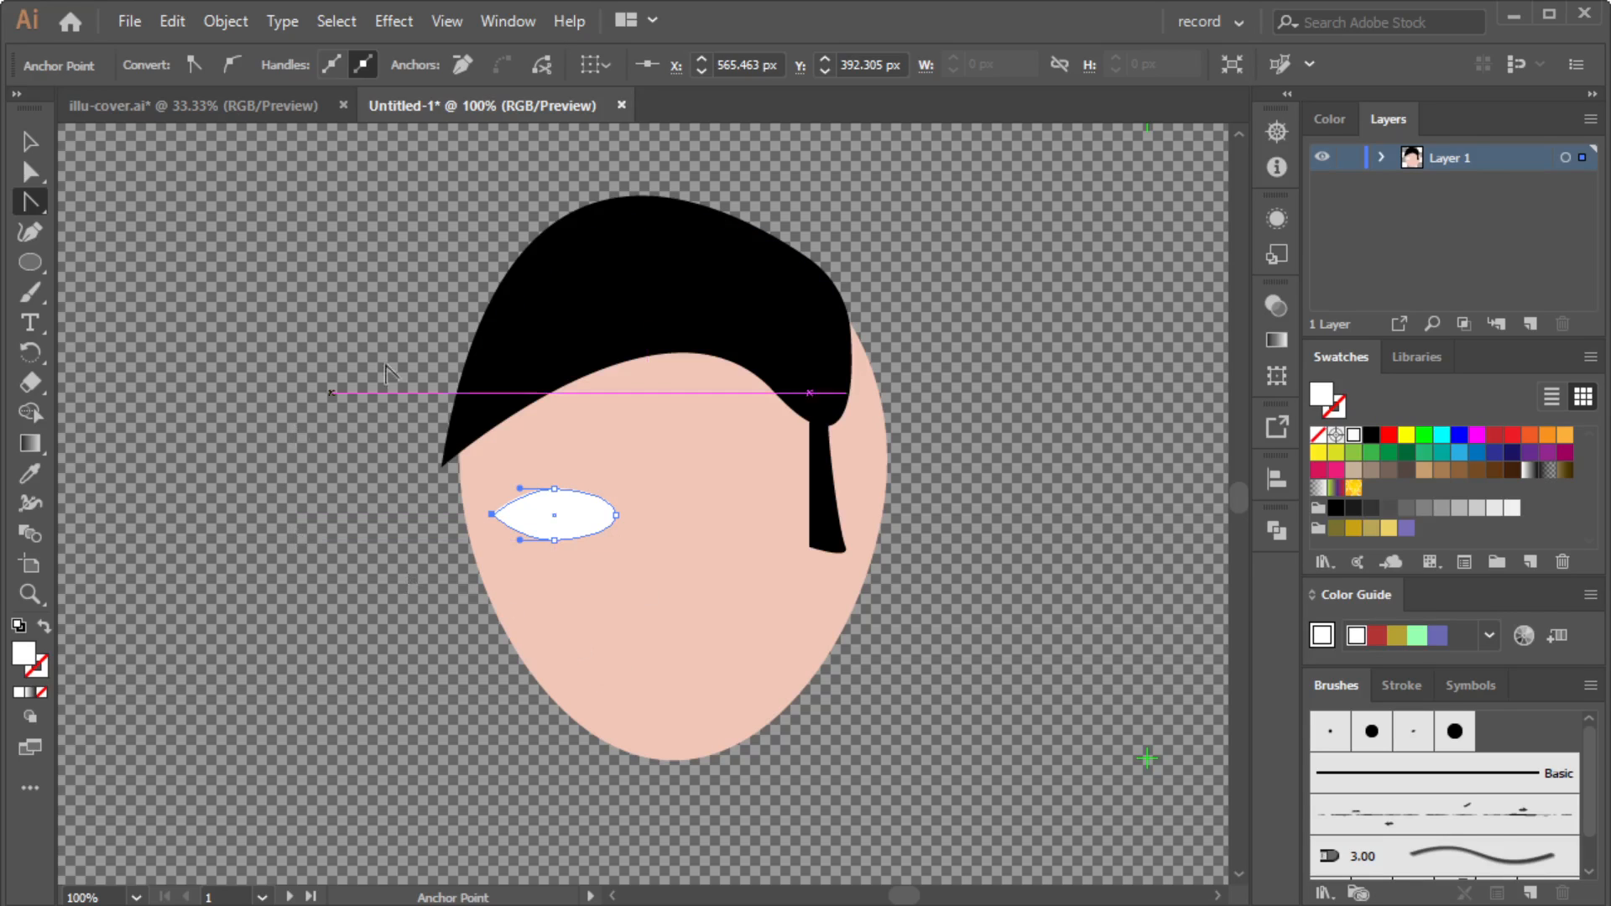
left_click(32, 172)
left_click(239, 344)
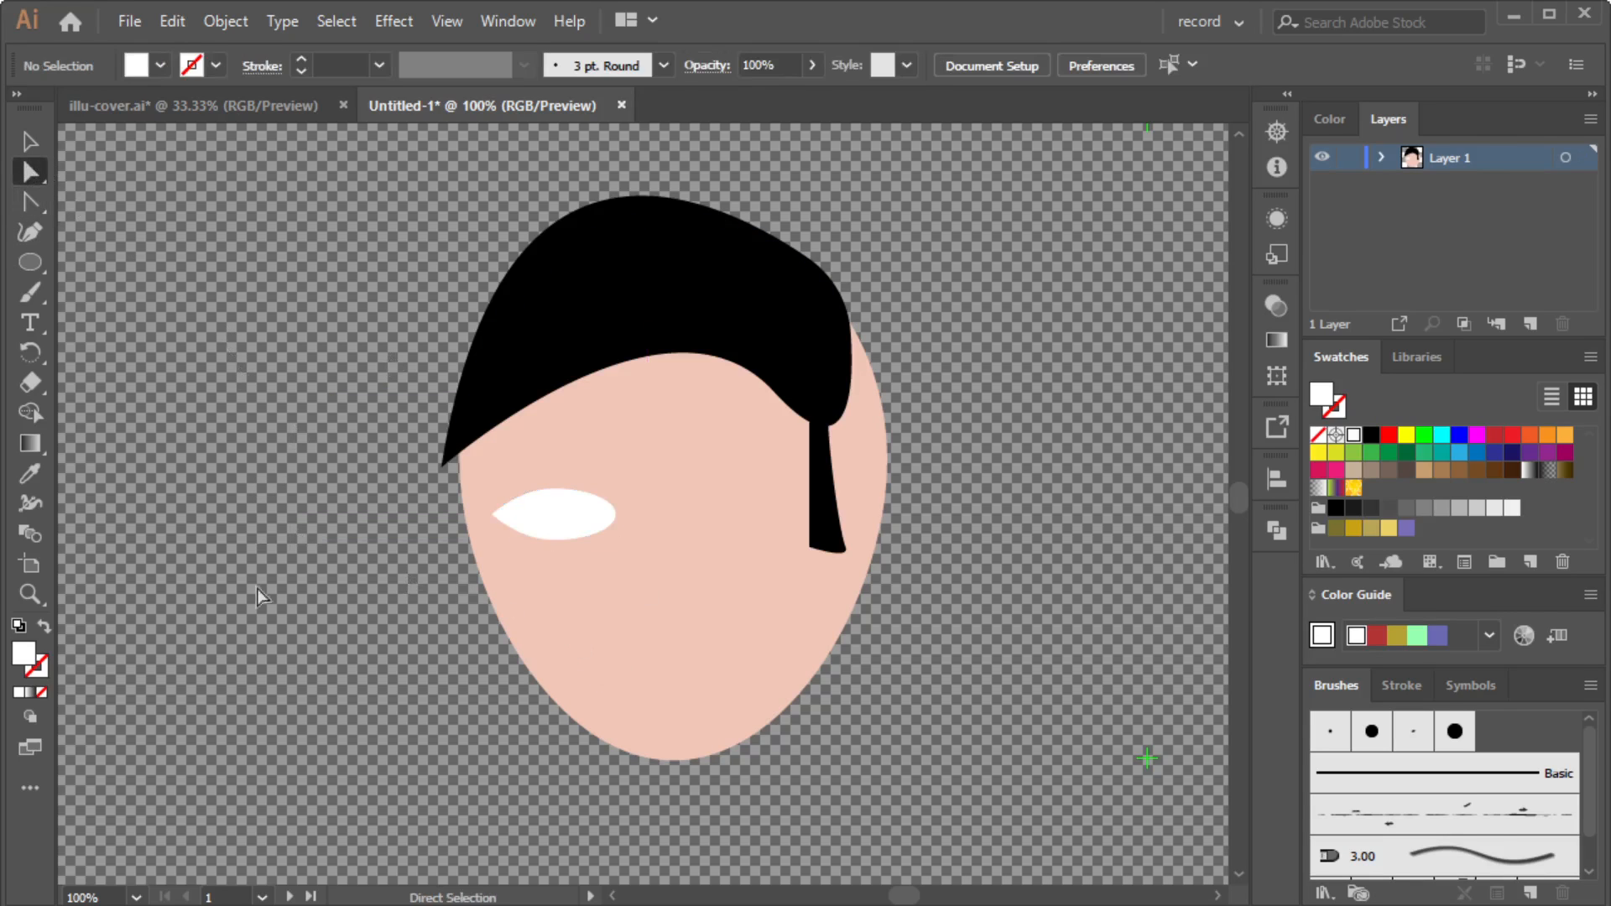
Narrow the white left eye shape and shift it slightly toward the face's left edge.
left_click(574, 515)
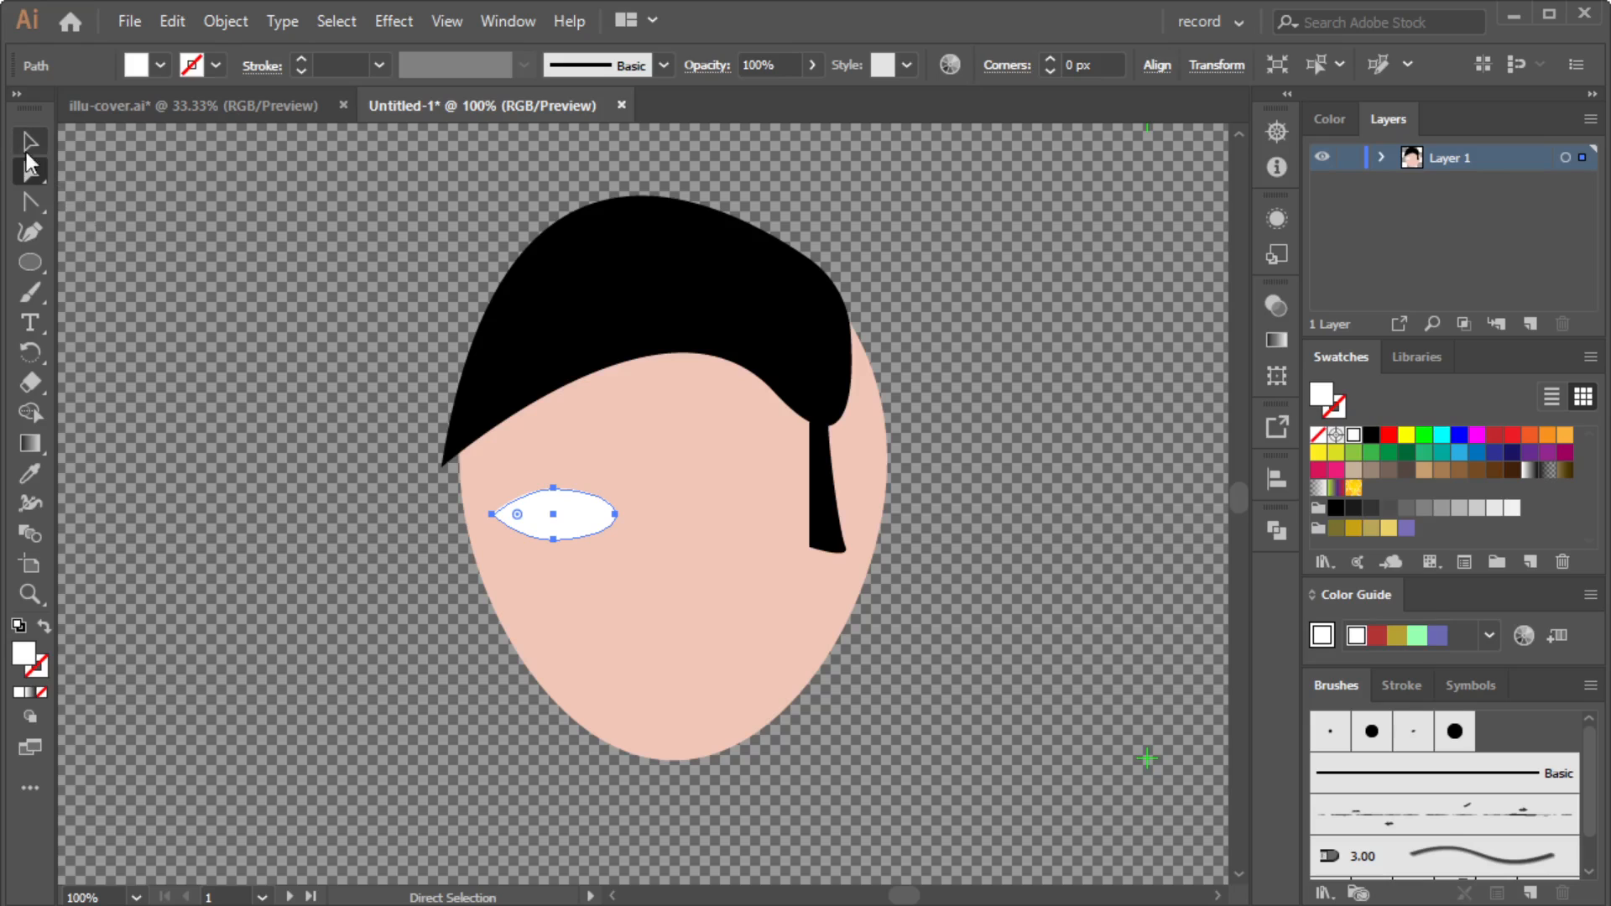
left_click(29, 143)
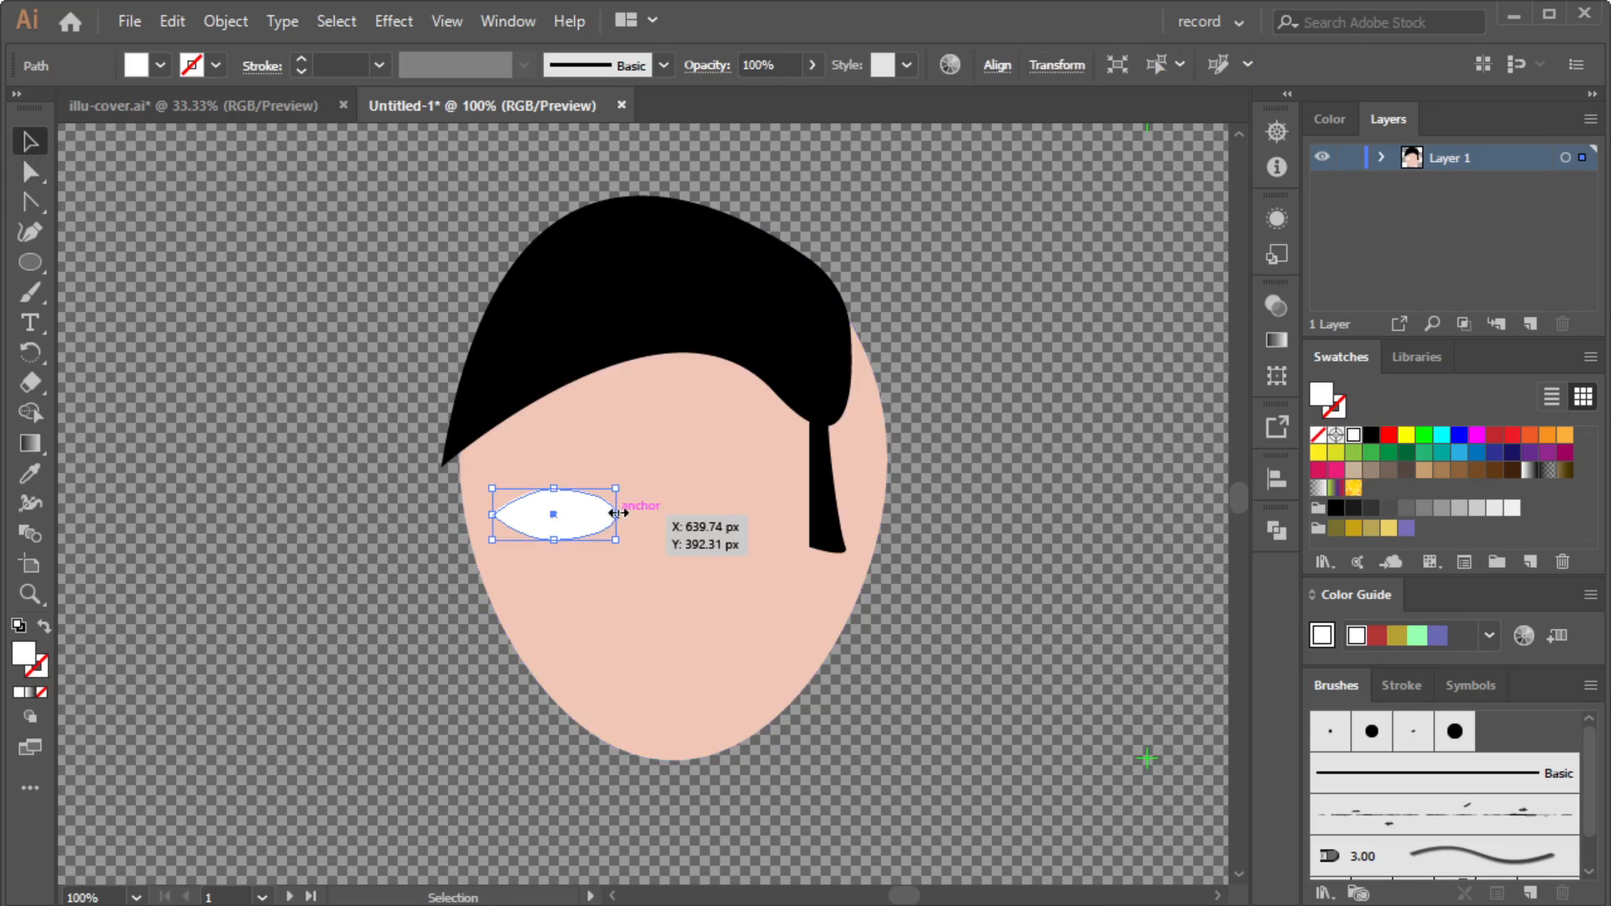
left_click_drag(618, 513, 546, 513)
left_click(222, 528)
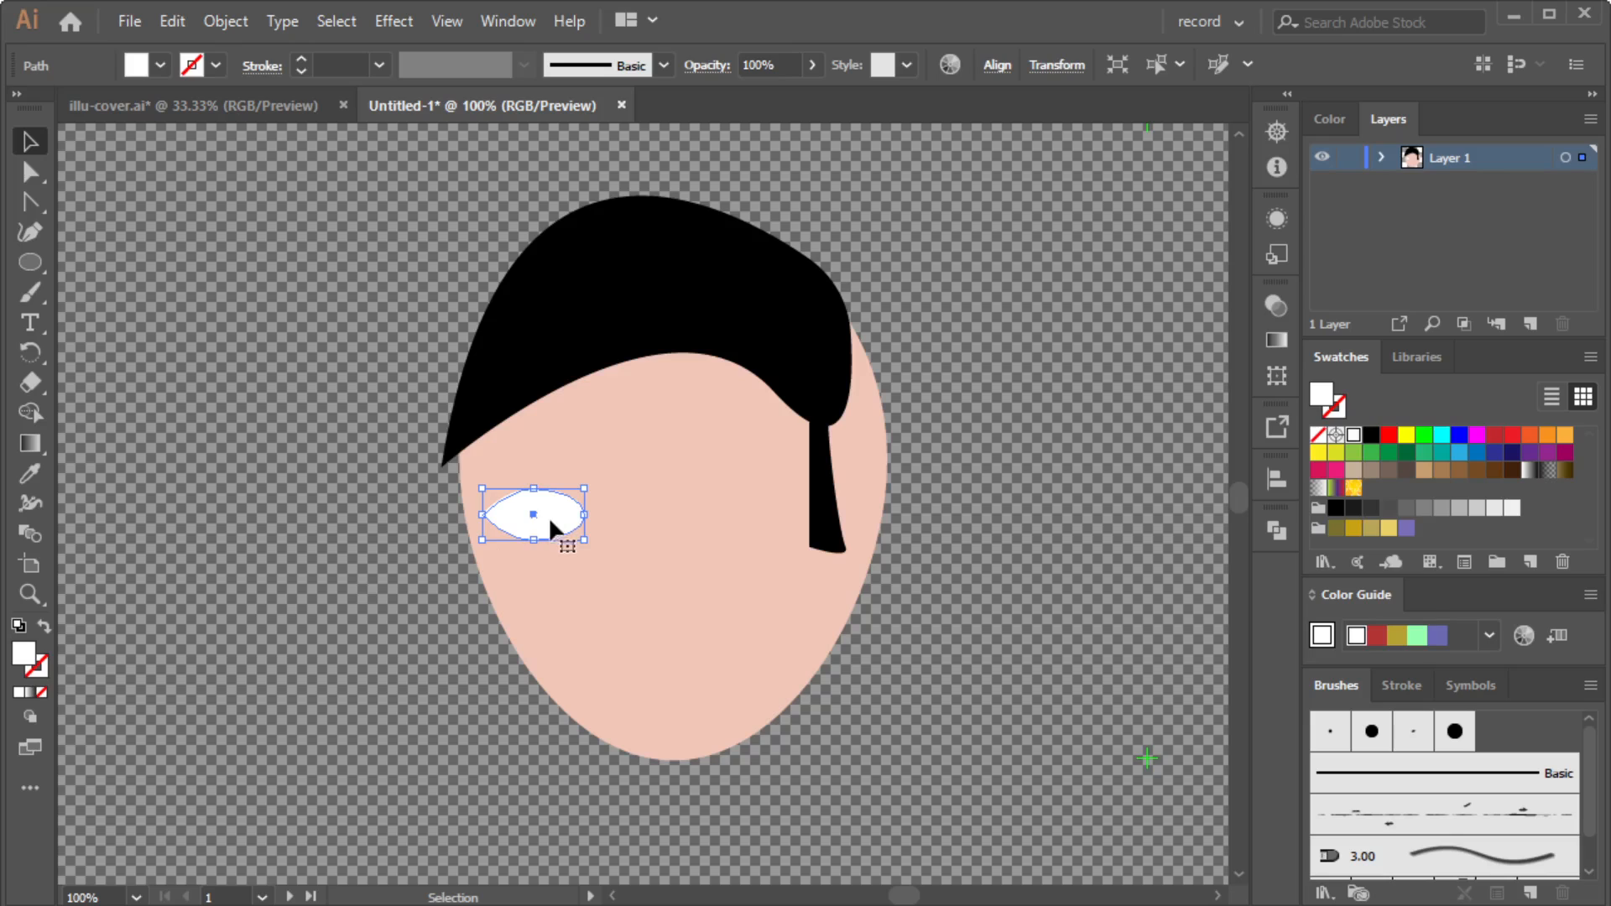
left_click(256, 593)
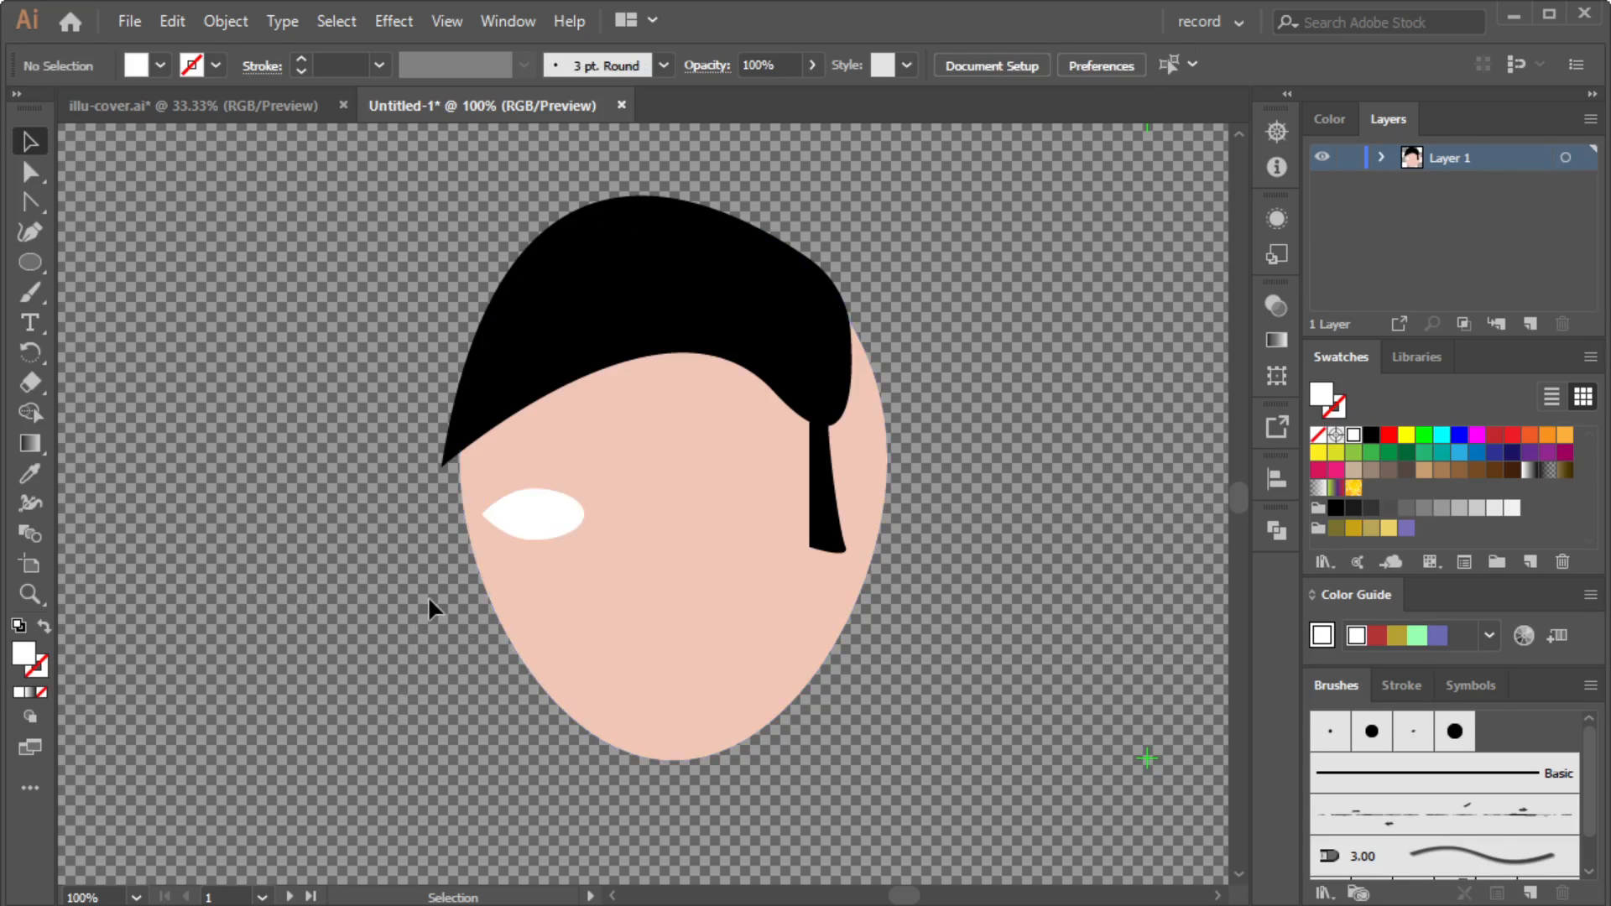
Duplicate the left eye onto the other side of the face and rotate the copy slightly counterclockwise.
scroll(370, 514, "up", 1)
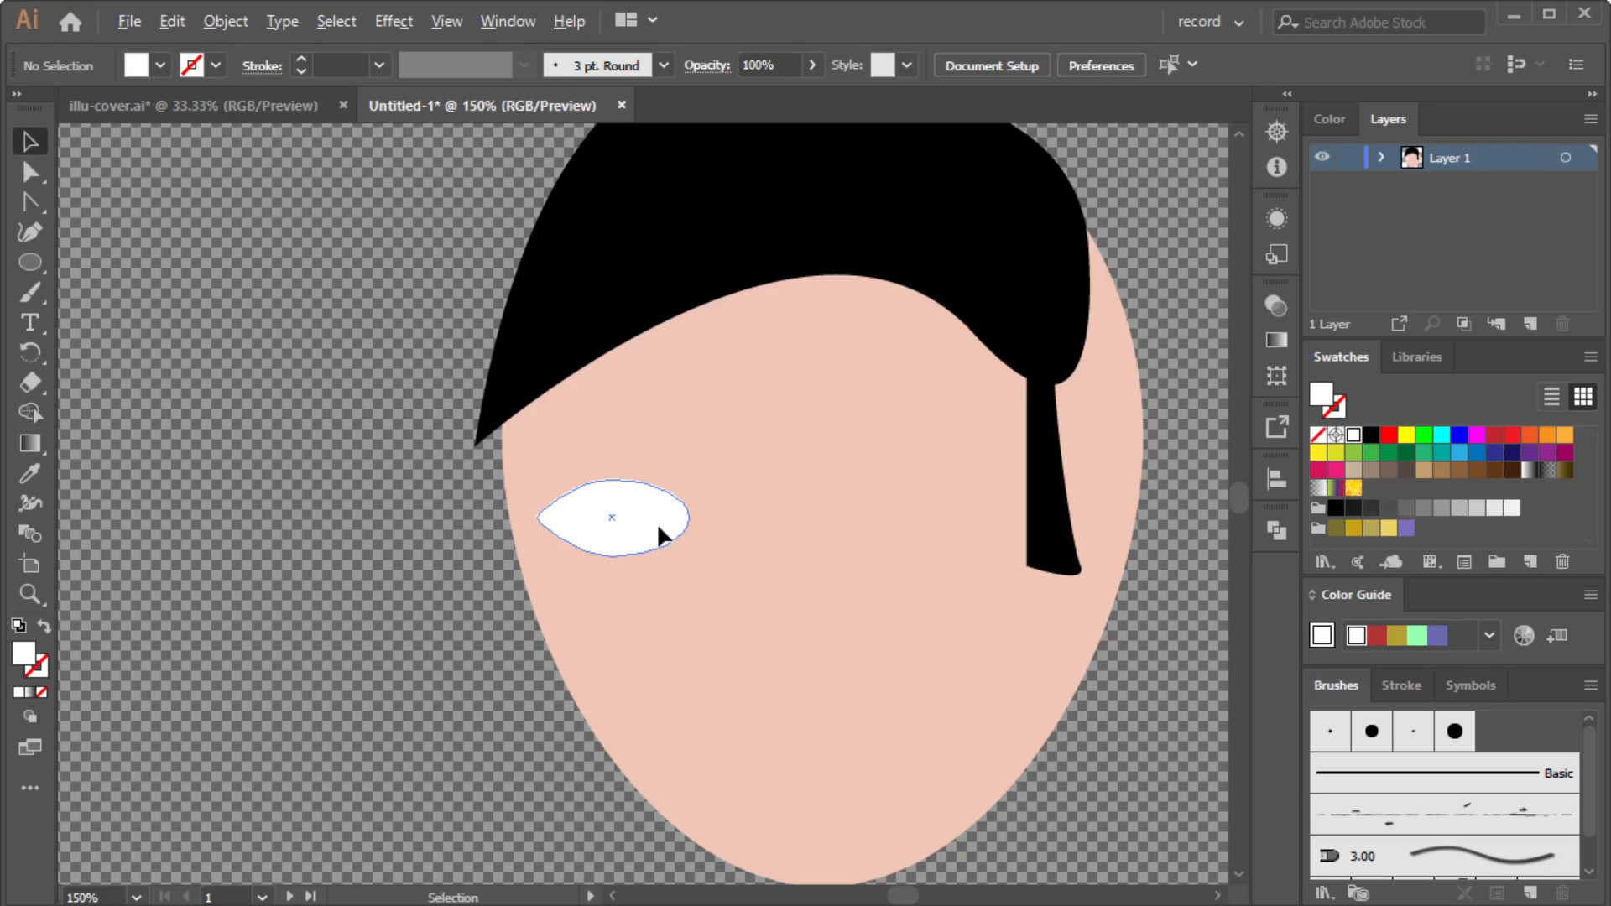
left_click_drag(664, 535, 930, 507)
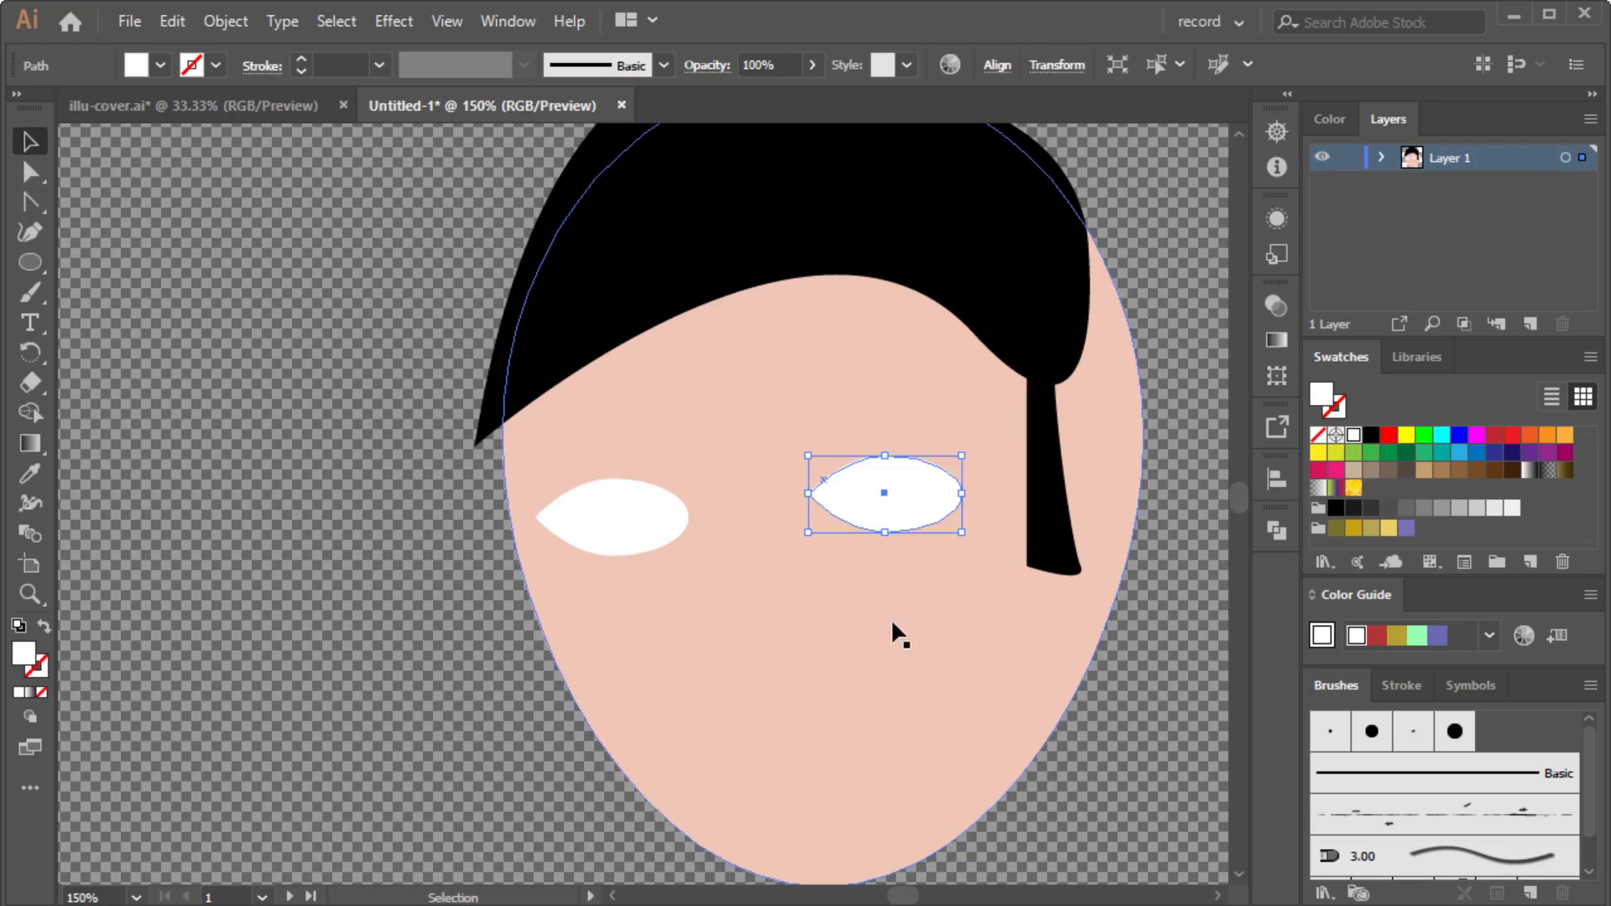
left_click_drag(973, 444, 967, 435)
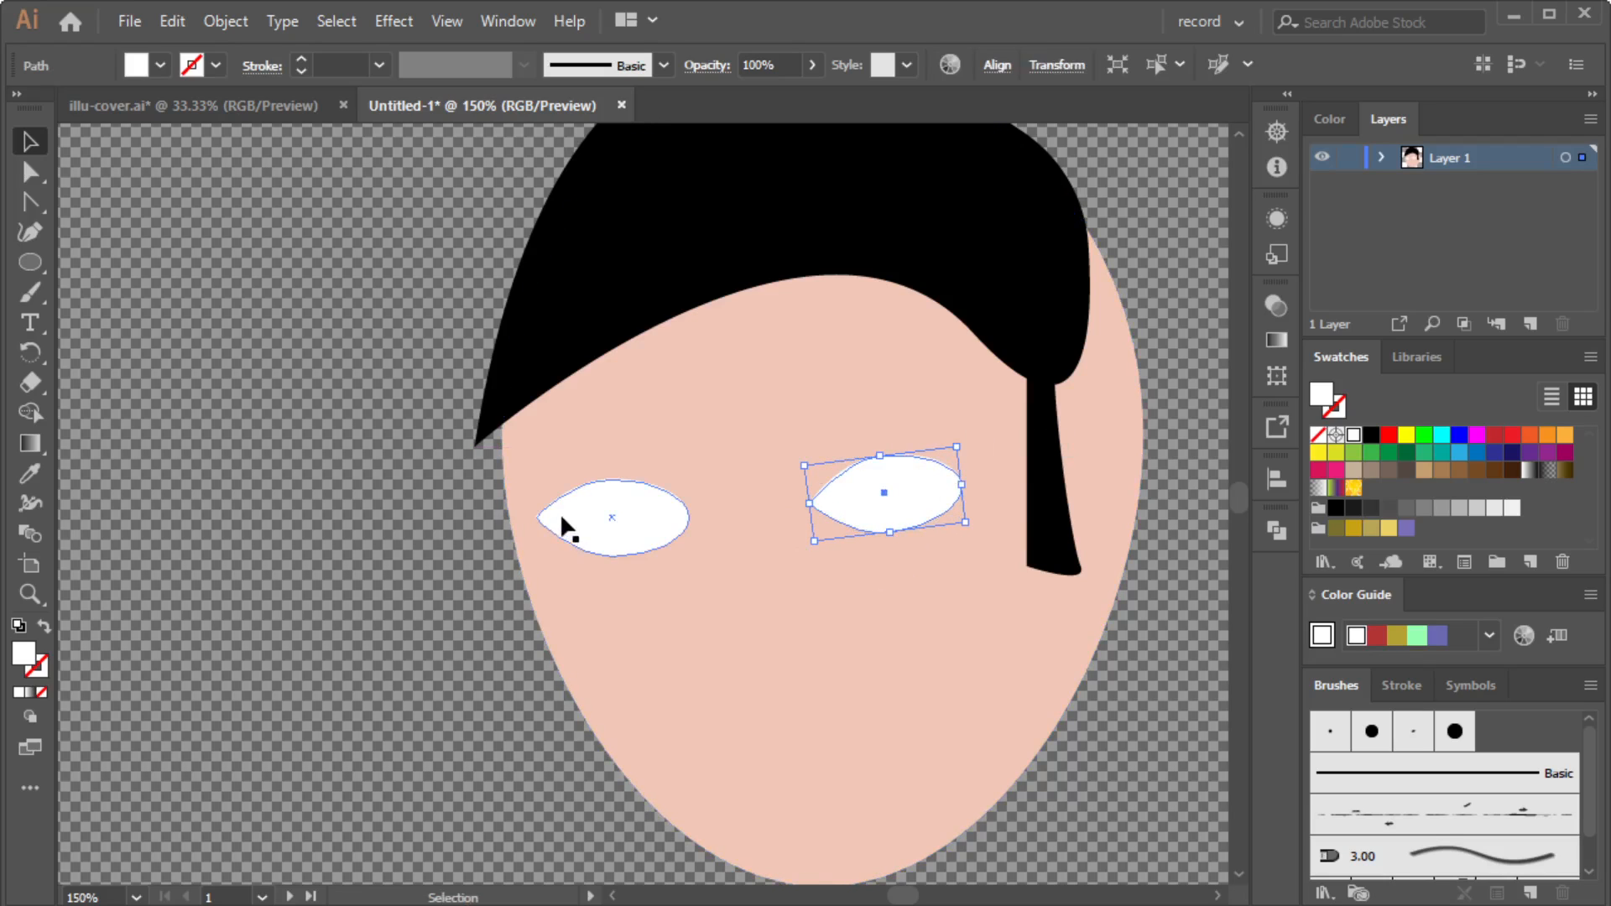
Rotate the left eye slightly counterclockwise to match the right eye's tilt, and nudge both eyes into position.
left_click(612, 530)
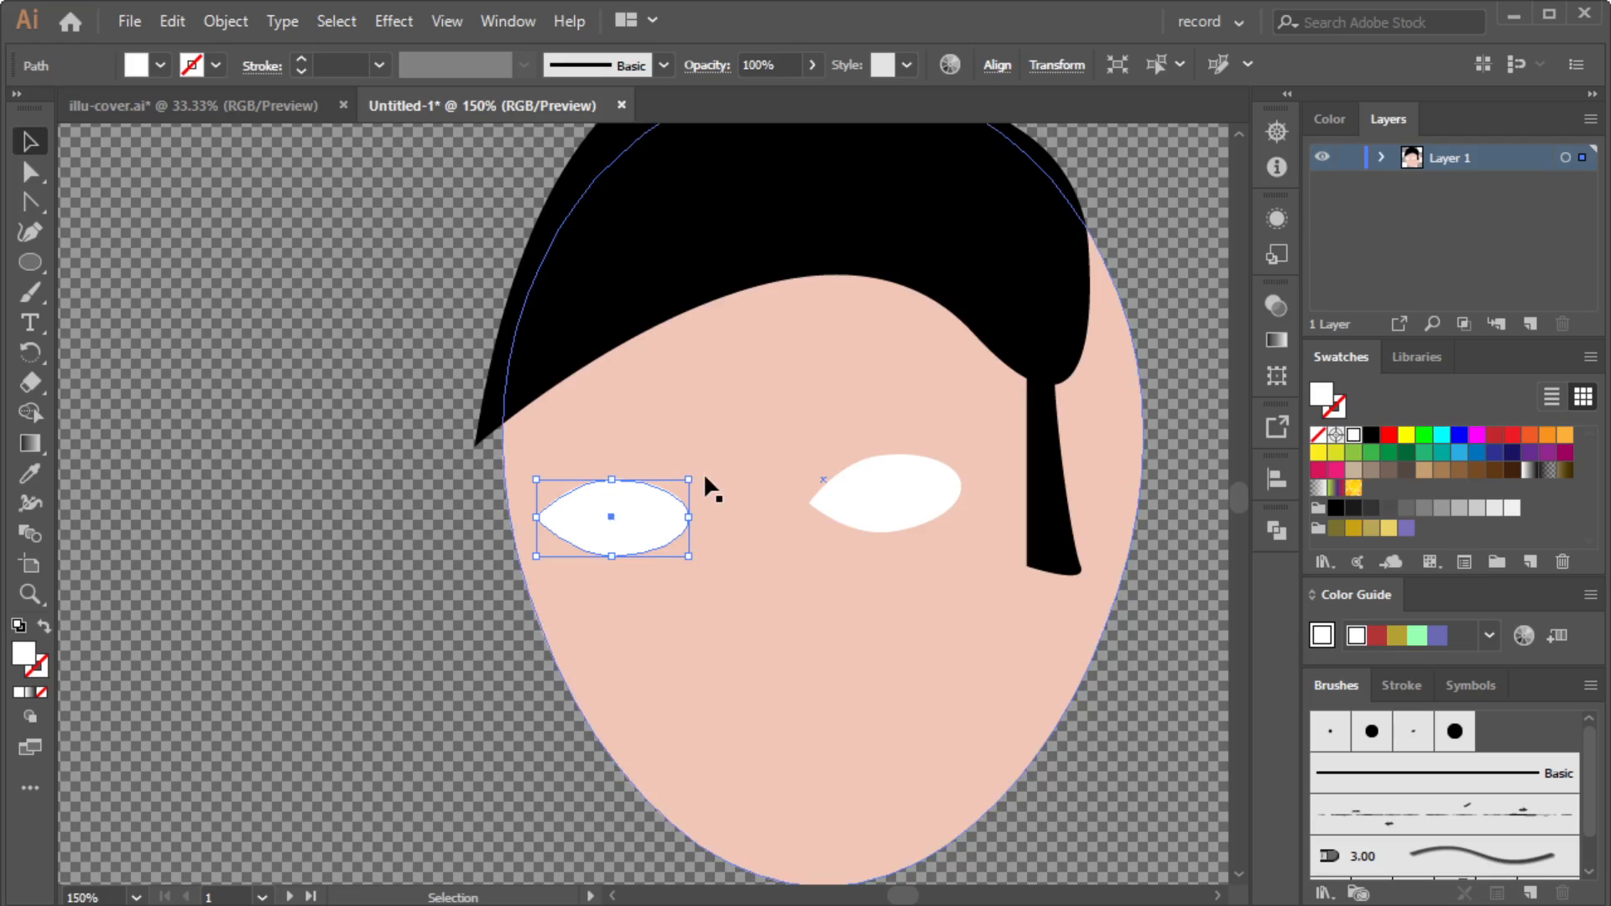
left_click_drag(704, 474, 690, 461)
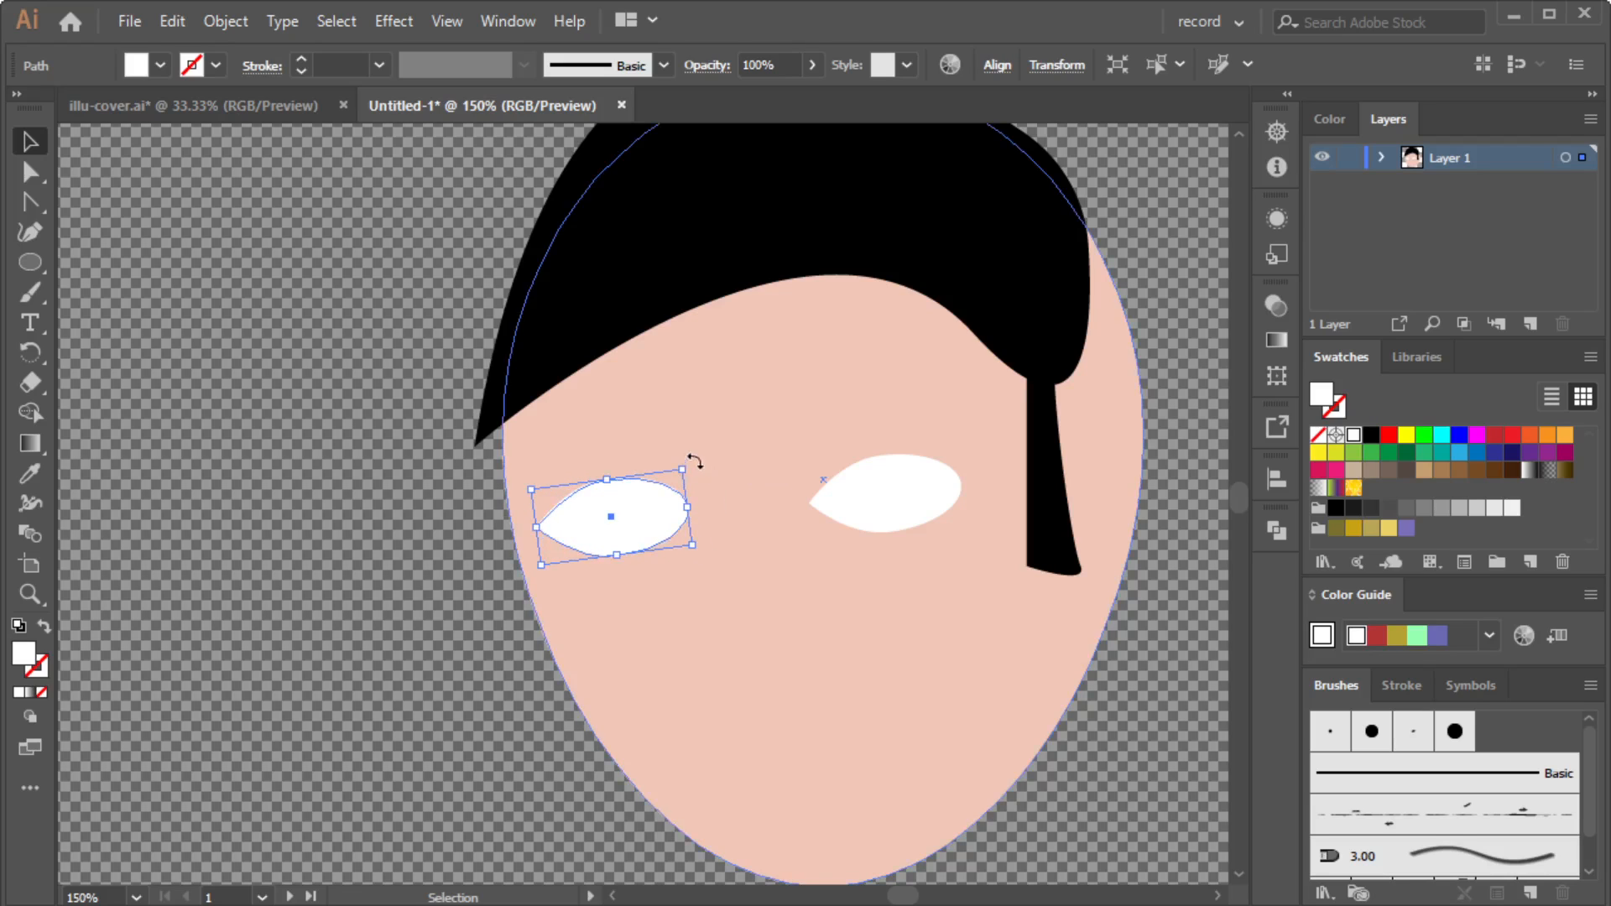
left_click(405, 603)
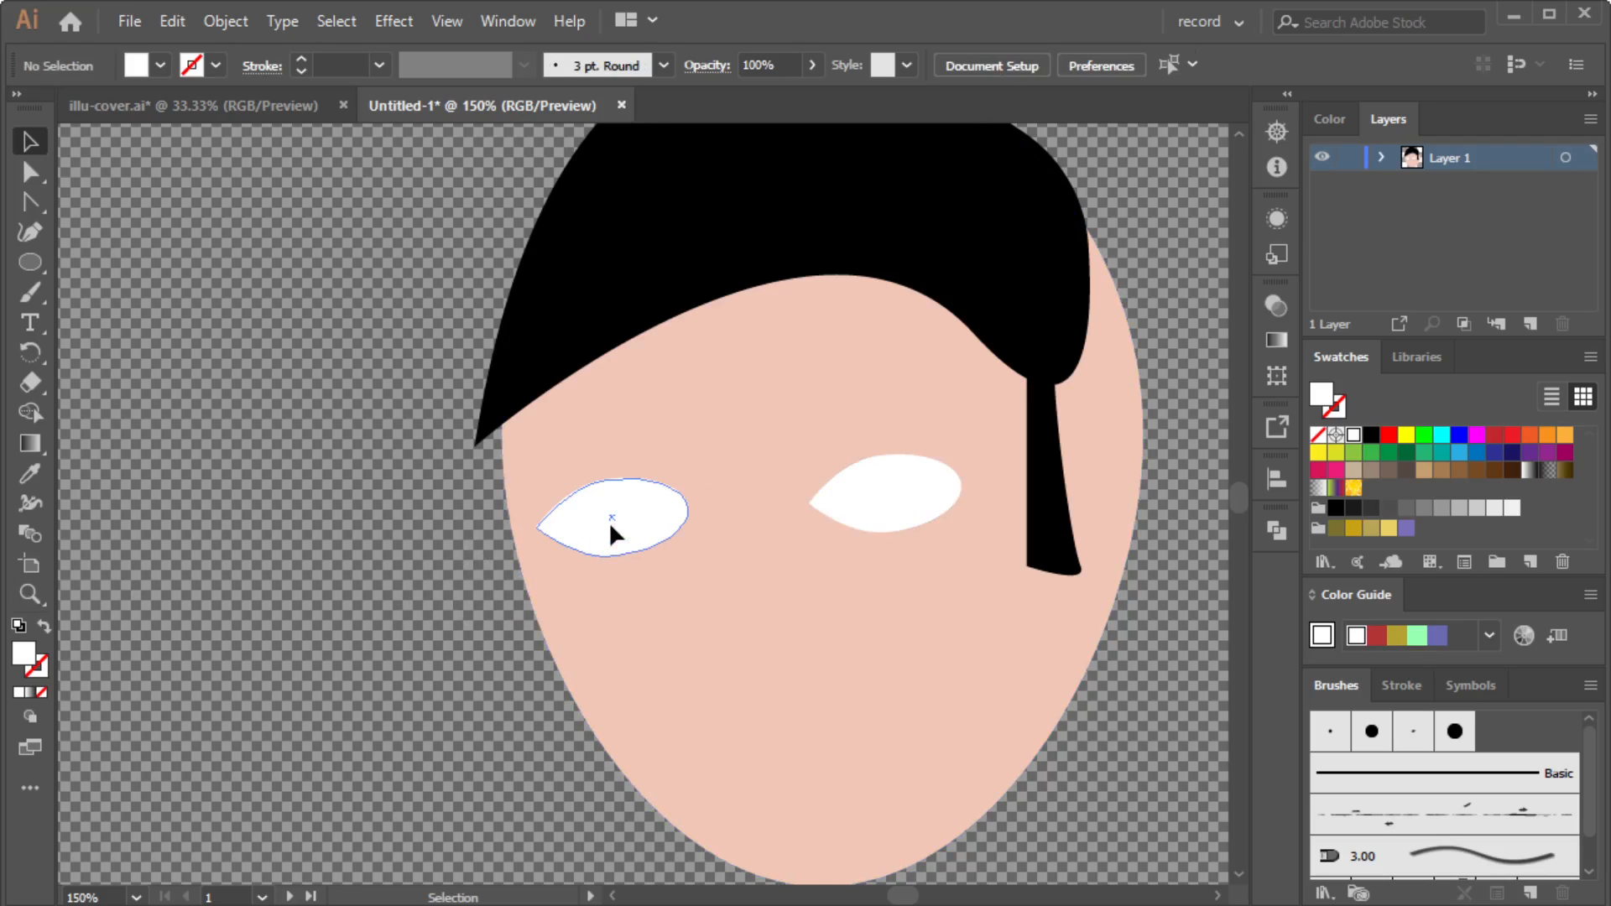
left_click_drag(612, 528, 613, 531)
left_click(220, 576)
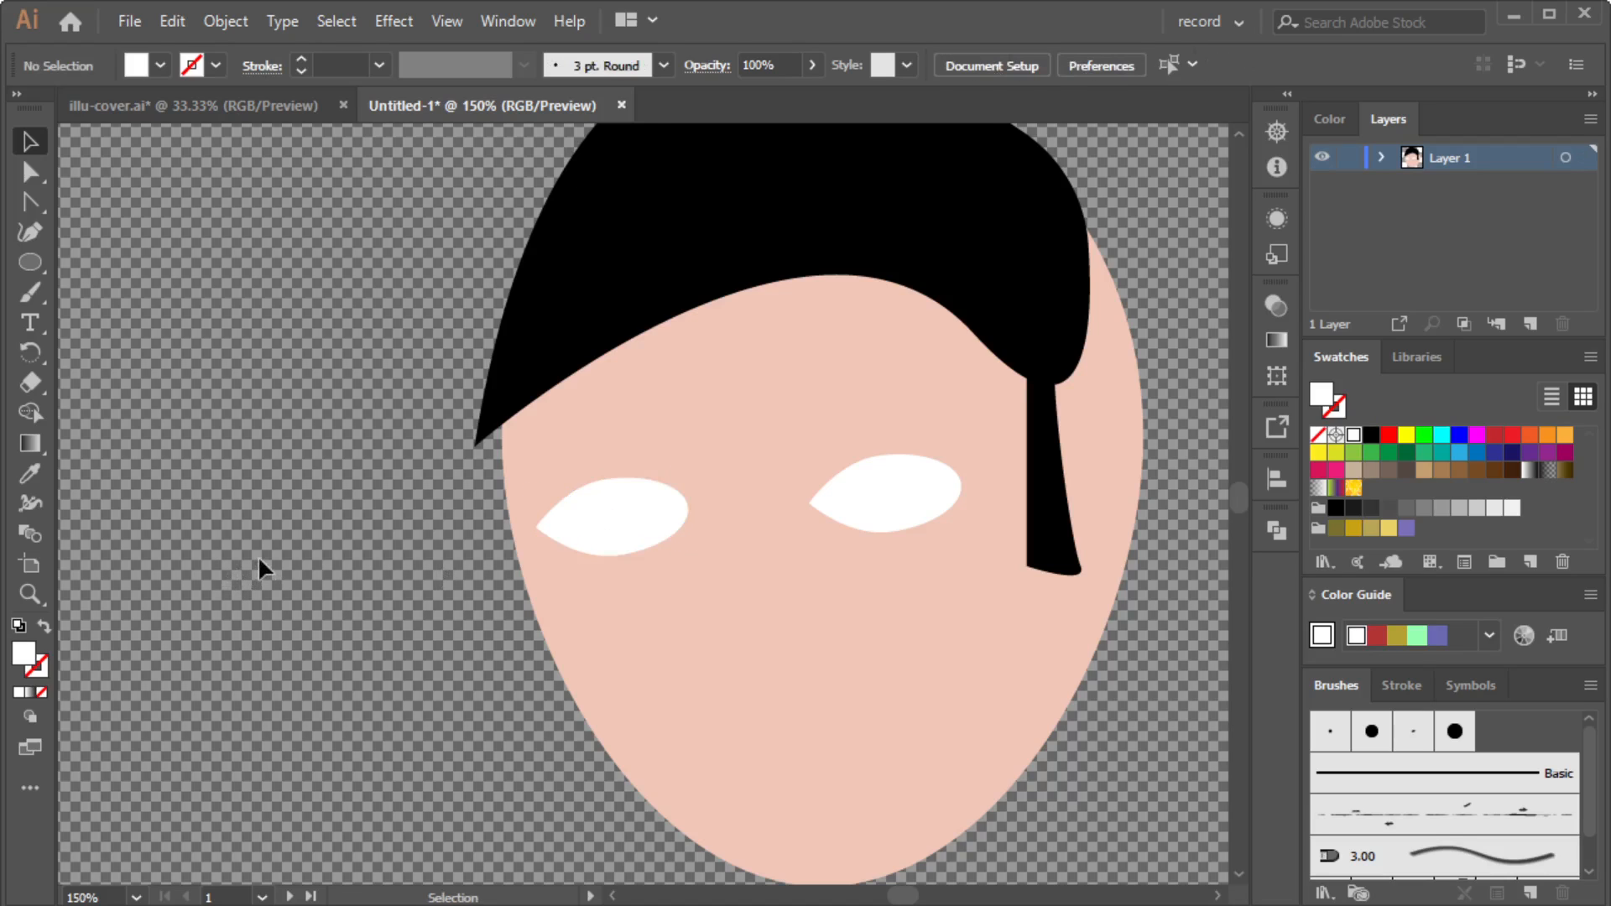
left_click_drag(935, 514, 937, 508)
left_click(235, 603)
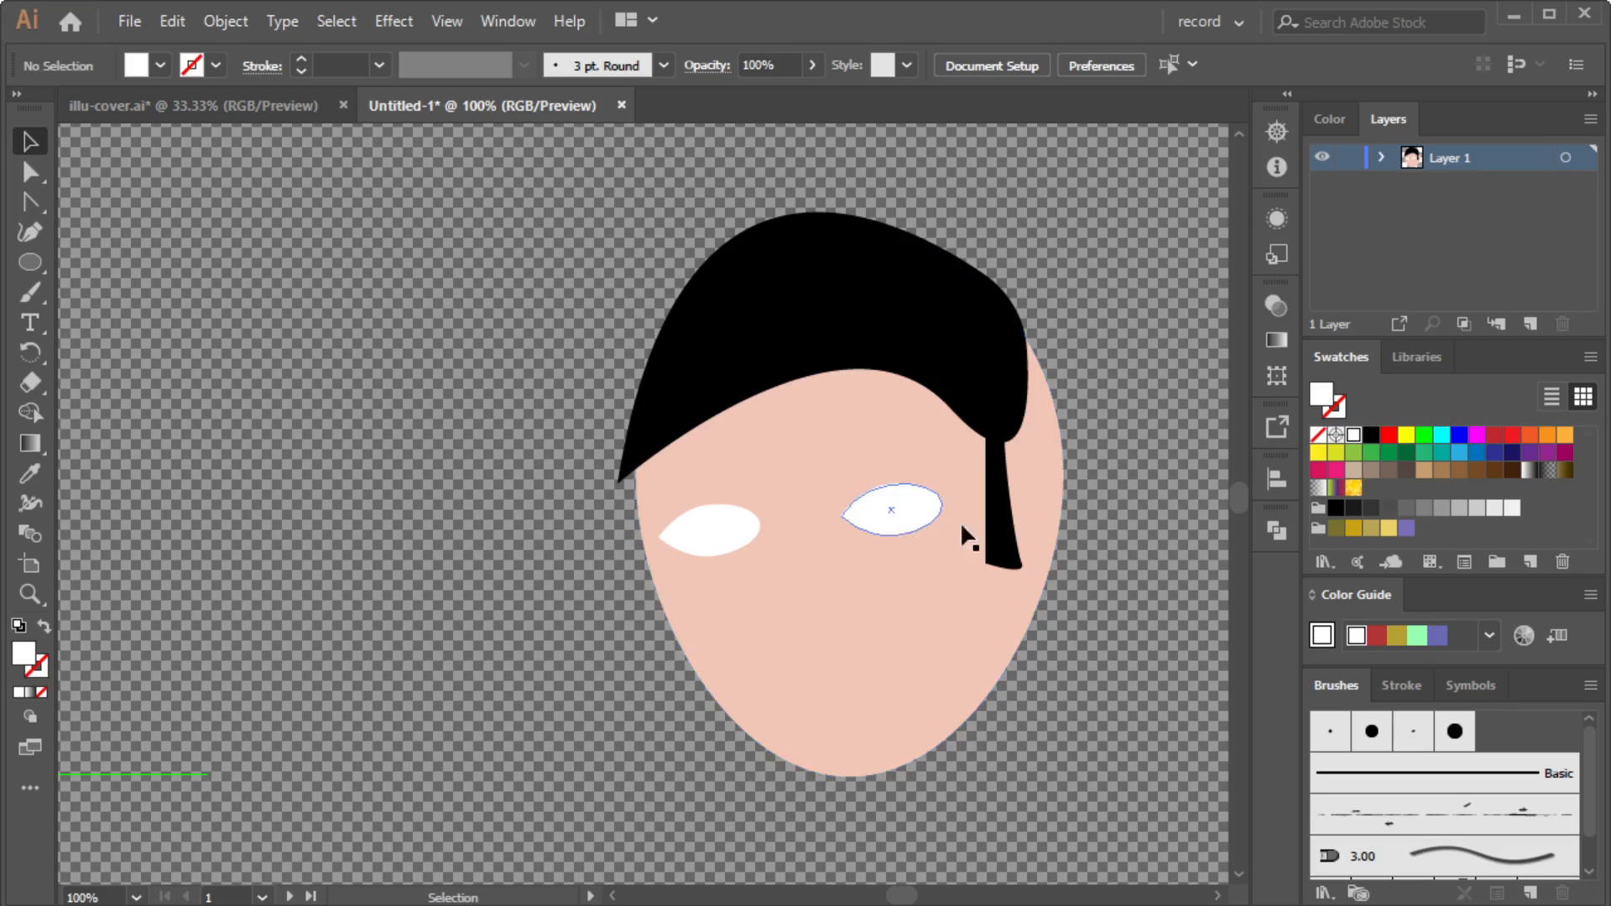
Reflect the right eye horizontally so its pointed corner faces outward toward the sideburn.
key("alt")
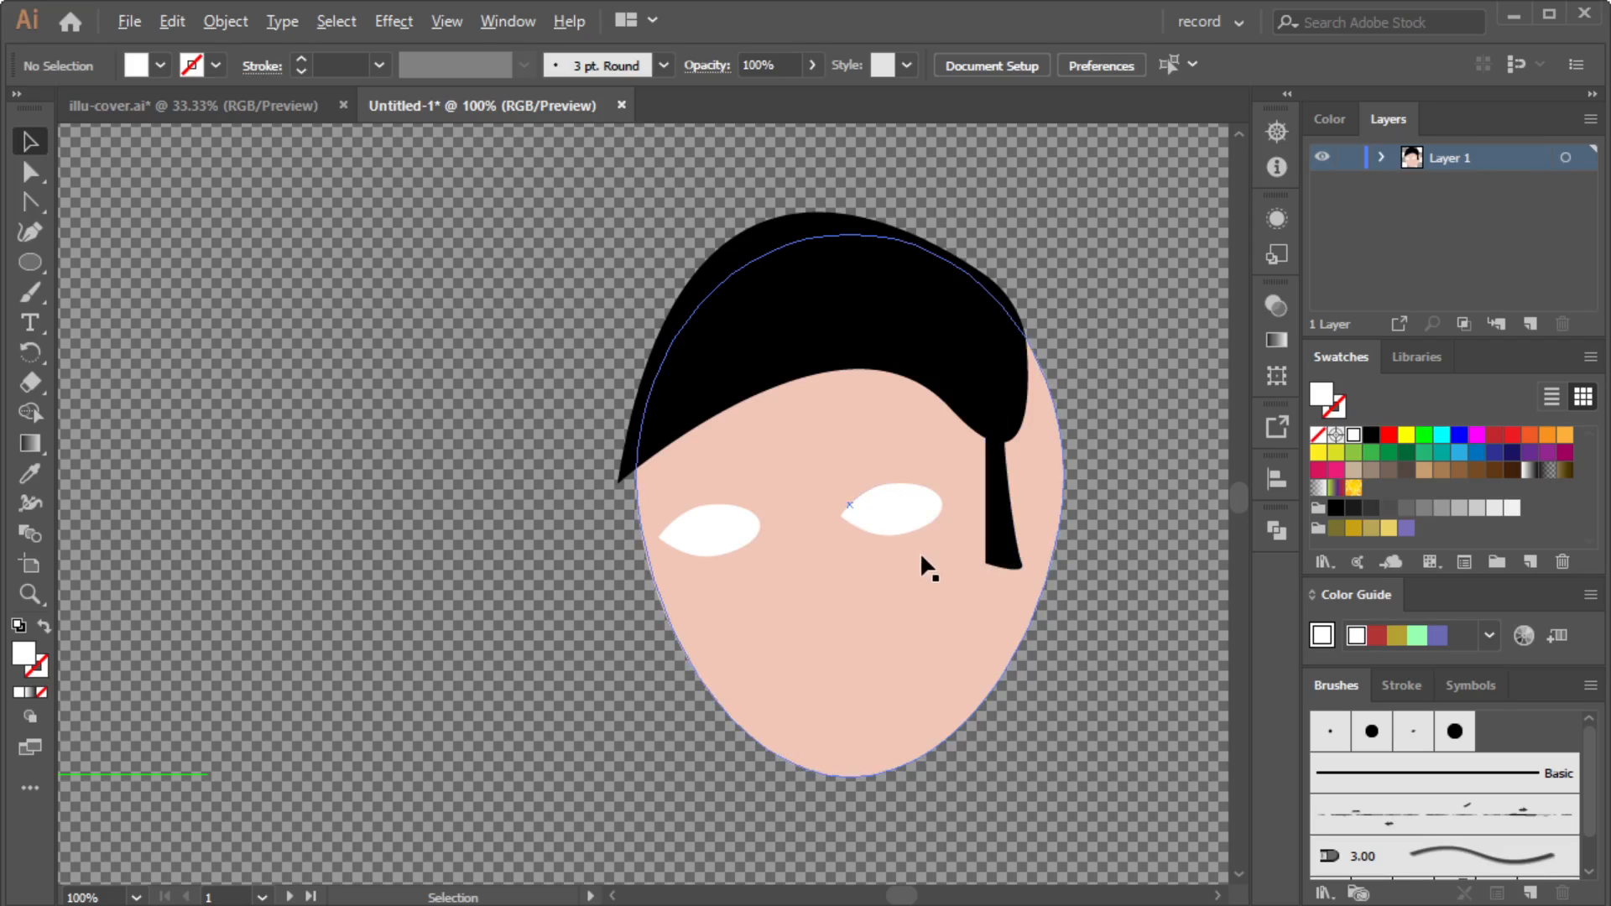
scroll(921, 568, "up", 1)
left_click(886, 499)
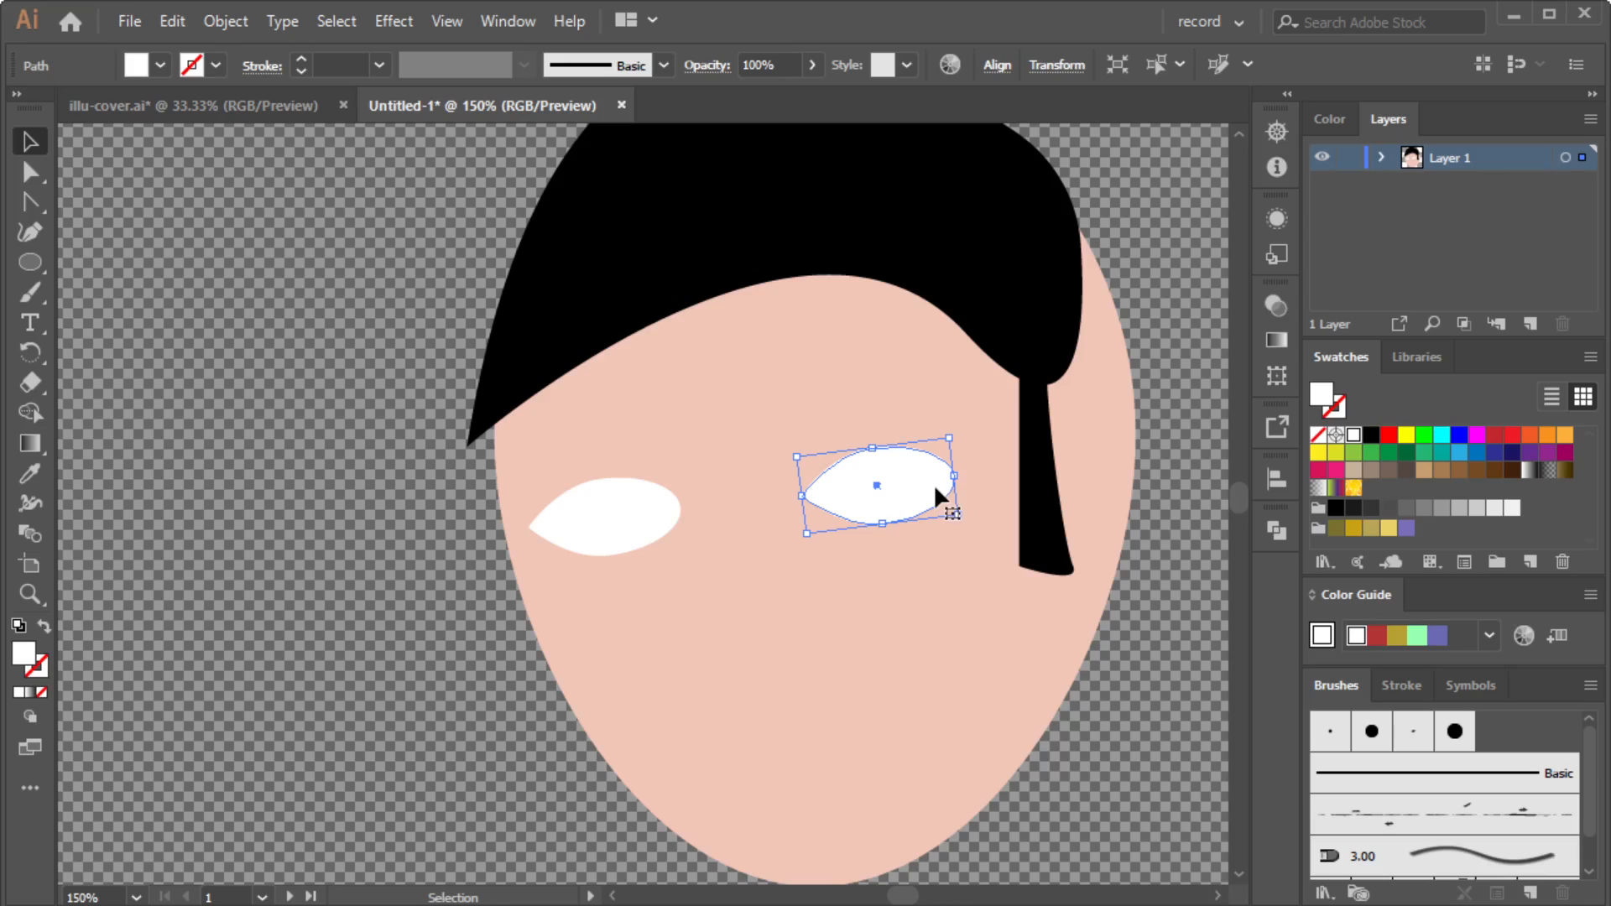
left_click(452, 655)
left_click(888, 479)
left_click(1104, 334)
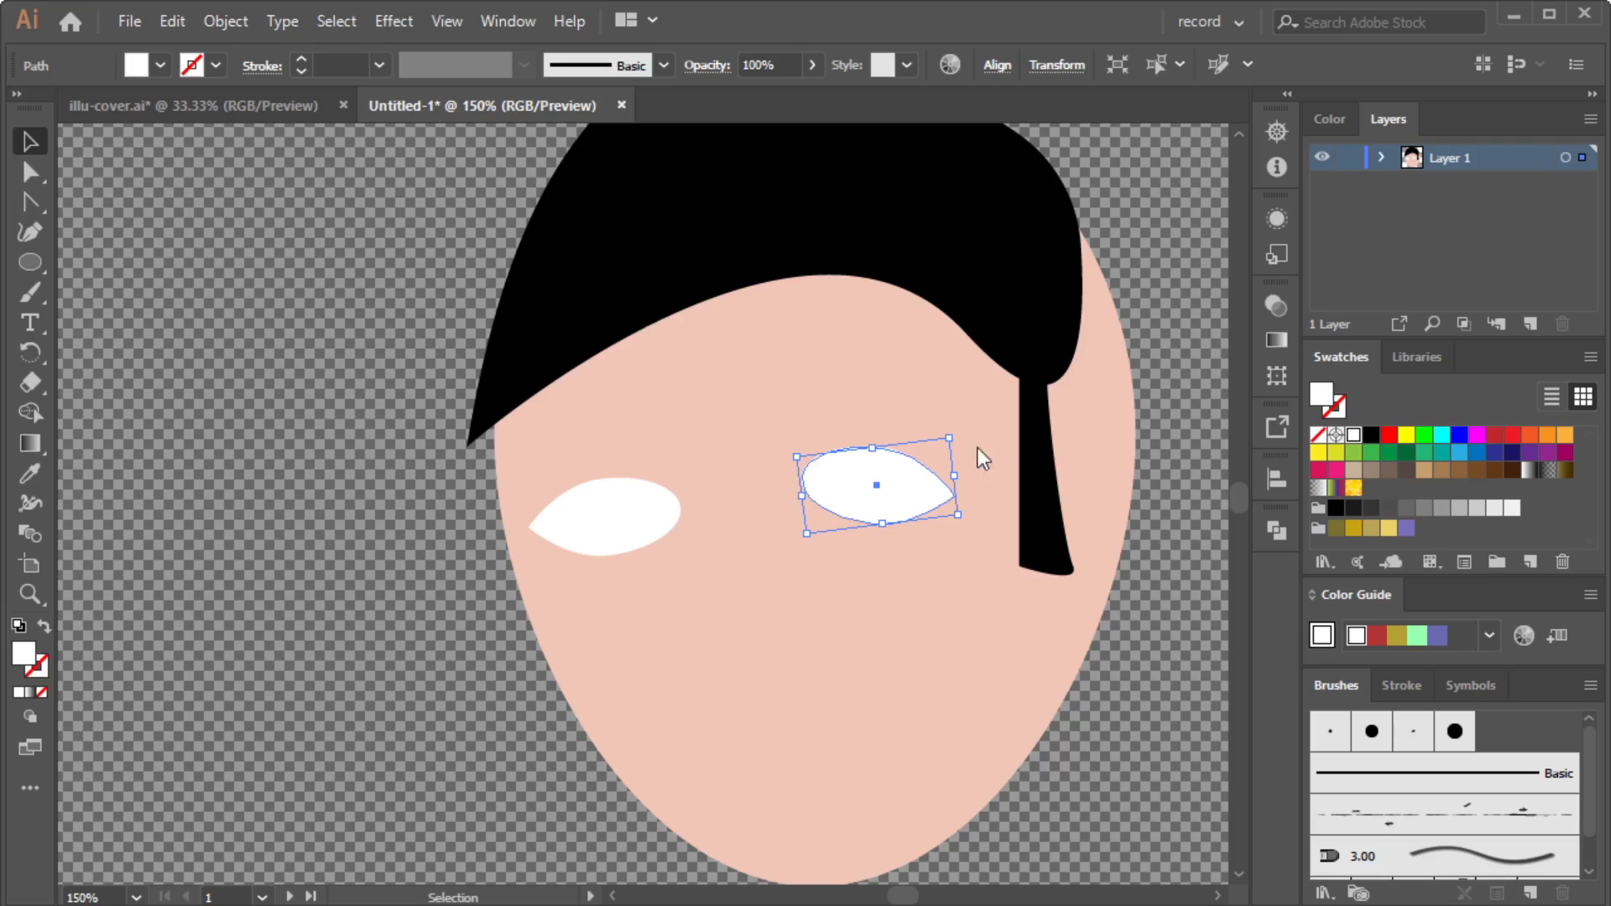
left_click(1319, 395)
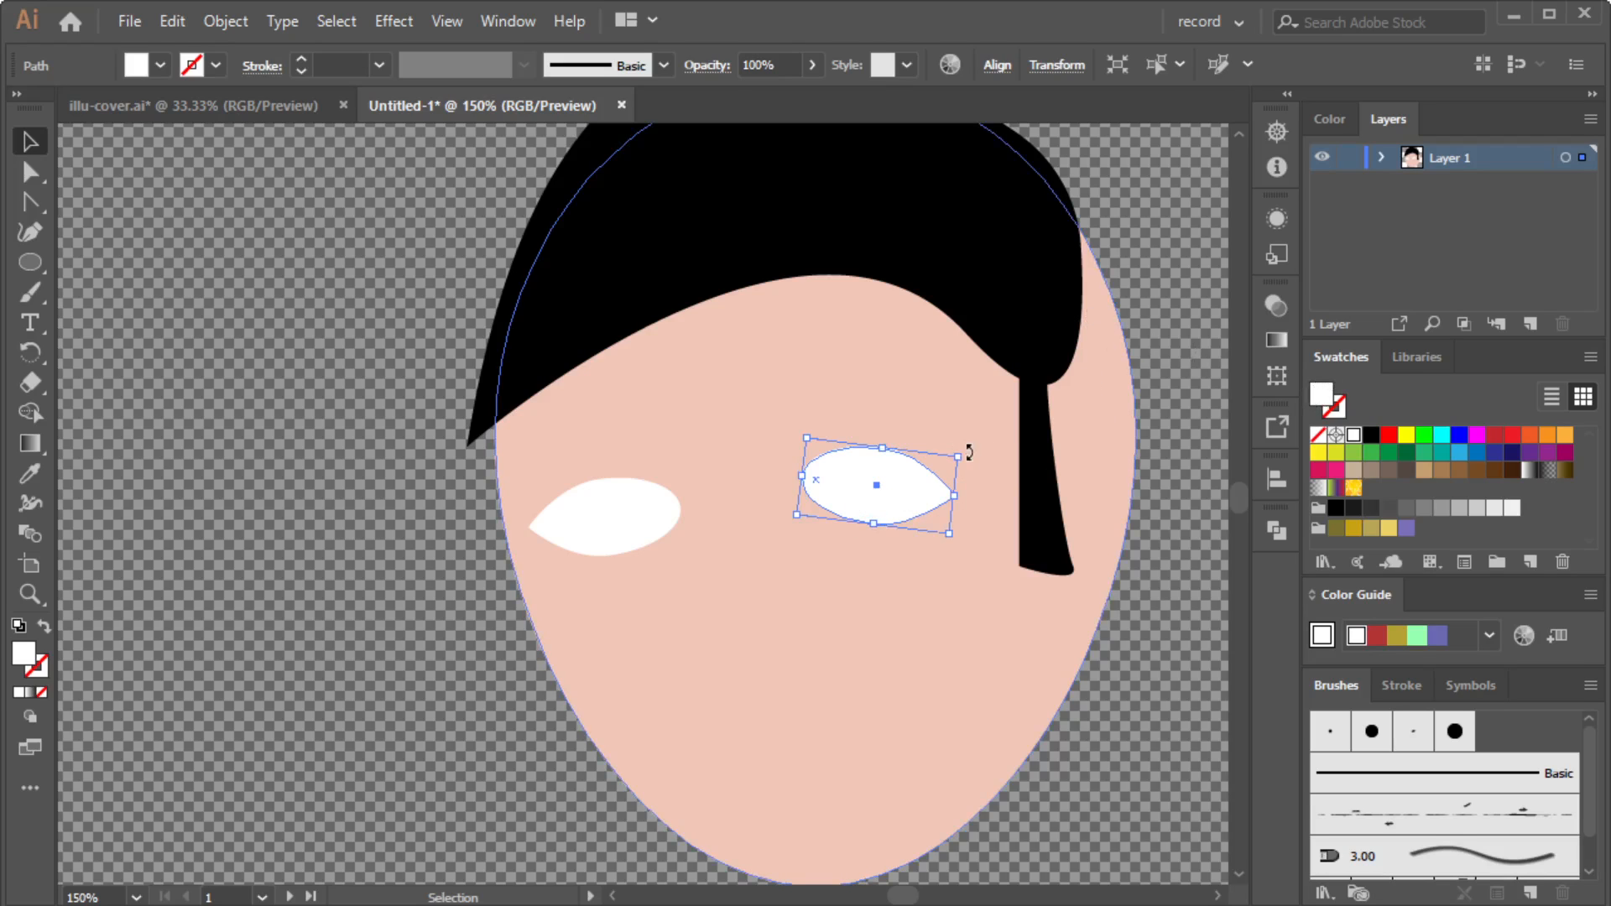
Rotate the mirrored right eye counterclockwise so its pointed outer corner tilts upward, and nudge it slightly up and inward.
mouse_move(971, 451)
left_mouse_down()
mouse_move(951, 397)
mouse_move(957, 424)
left_mouse_up()
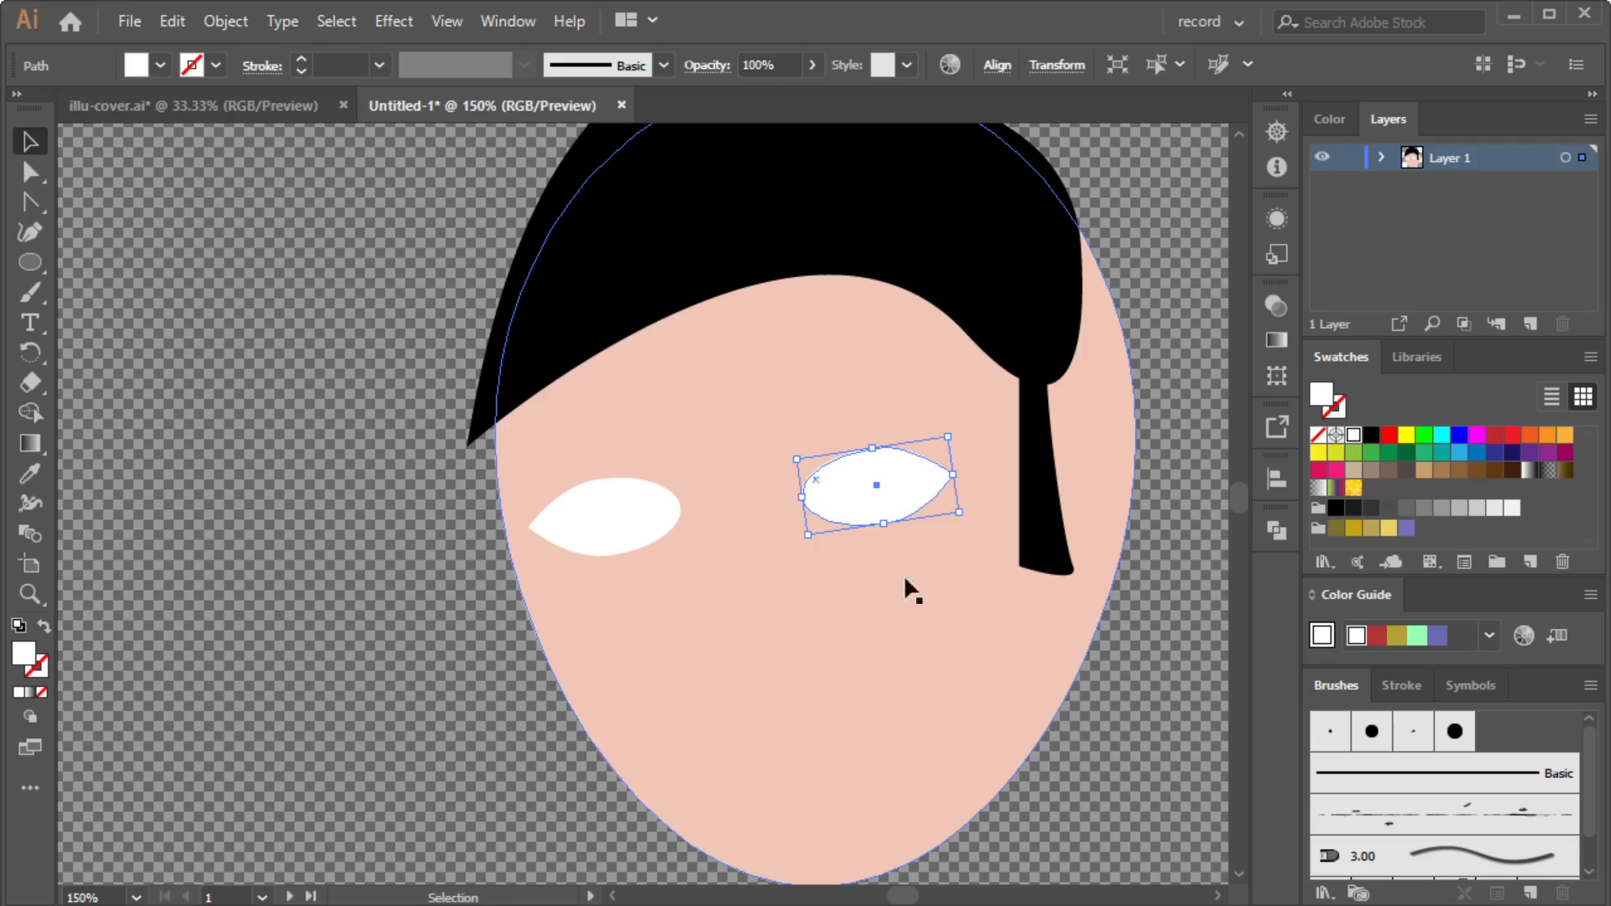
left_click(386, 798)
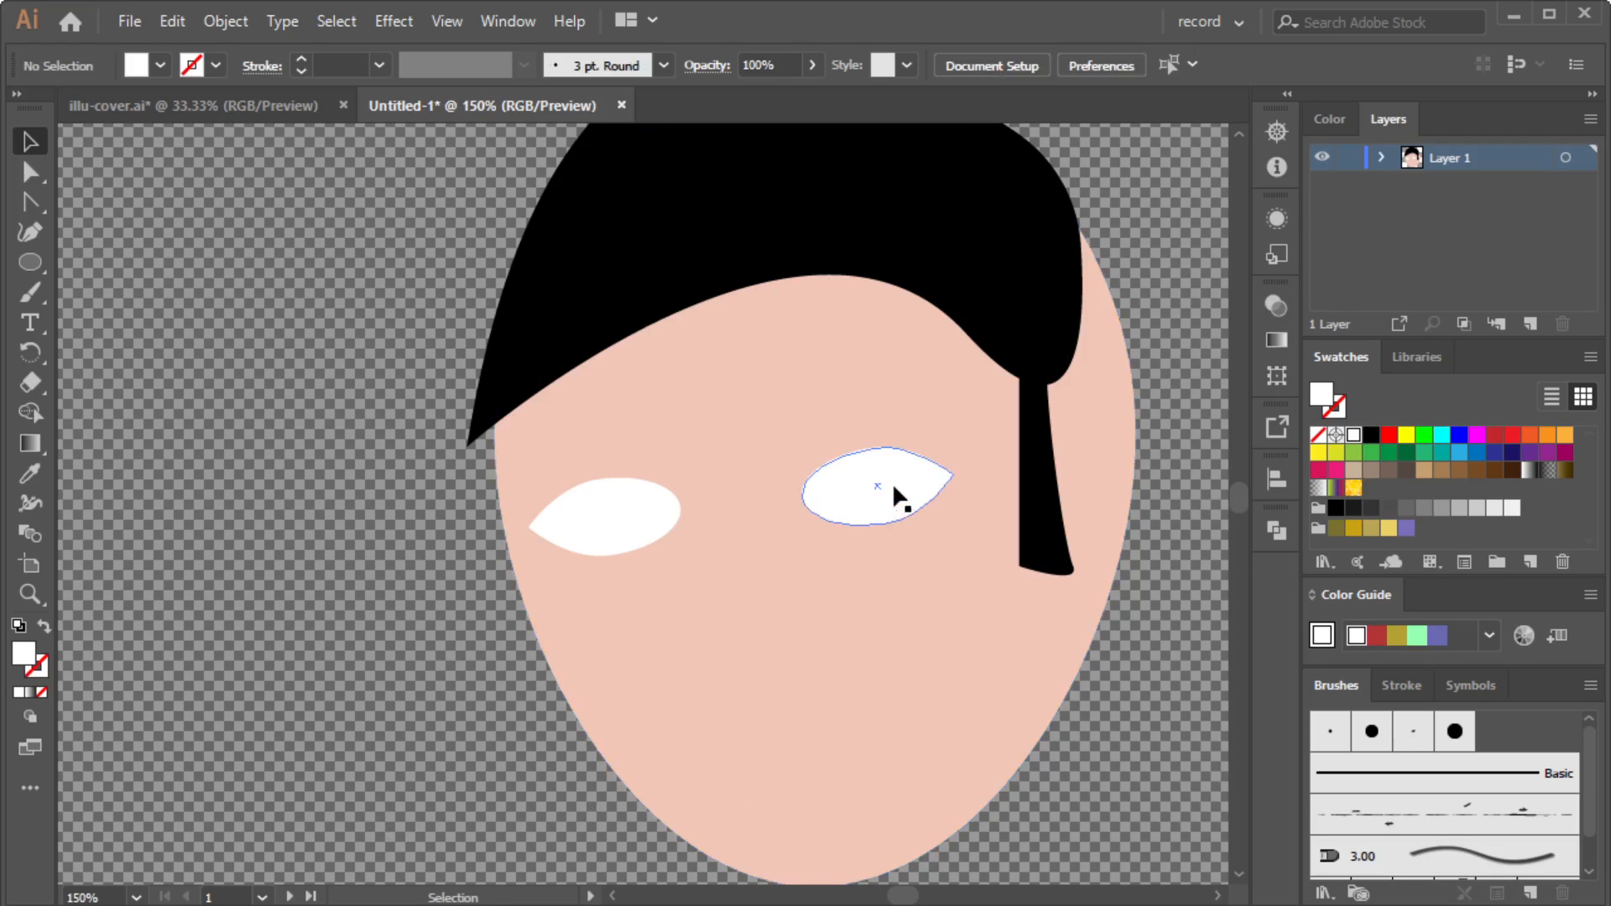
left_click_drag(890, 491, 885, 484)
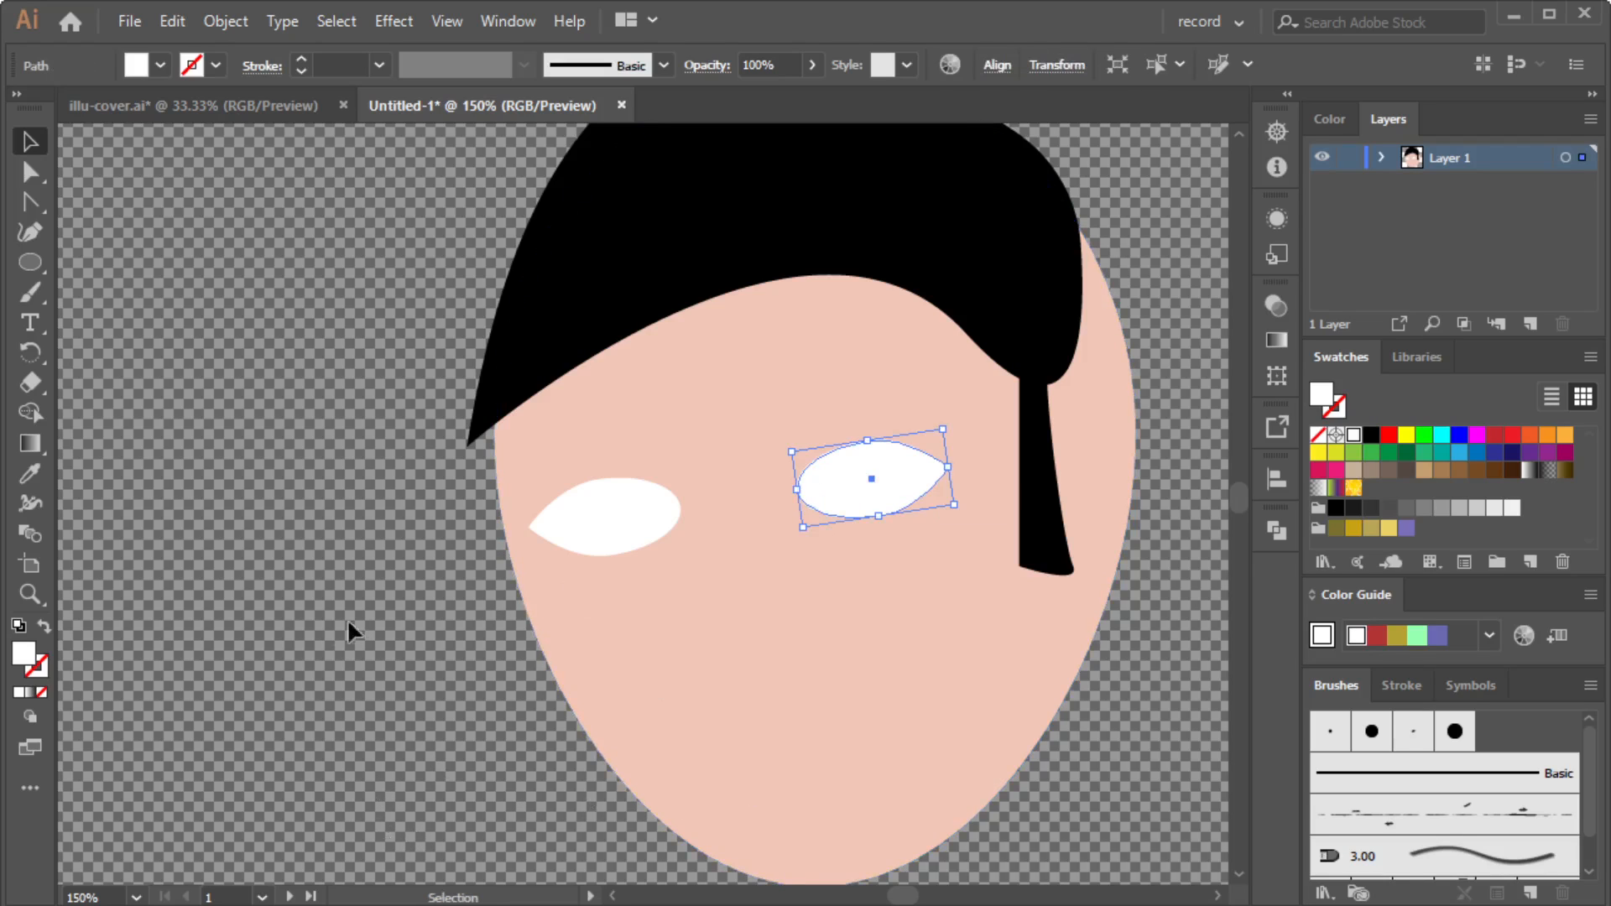
left_click(328, 628)
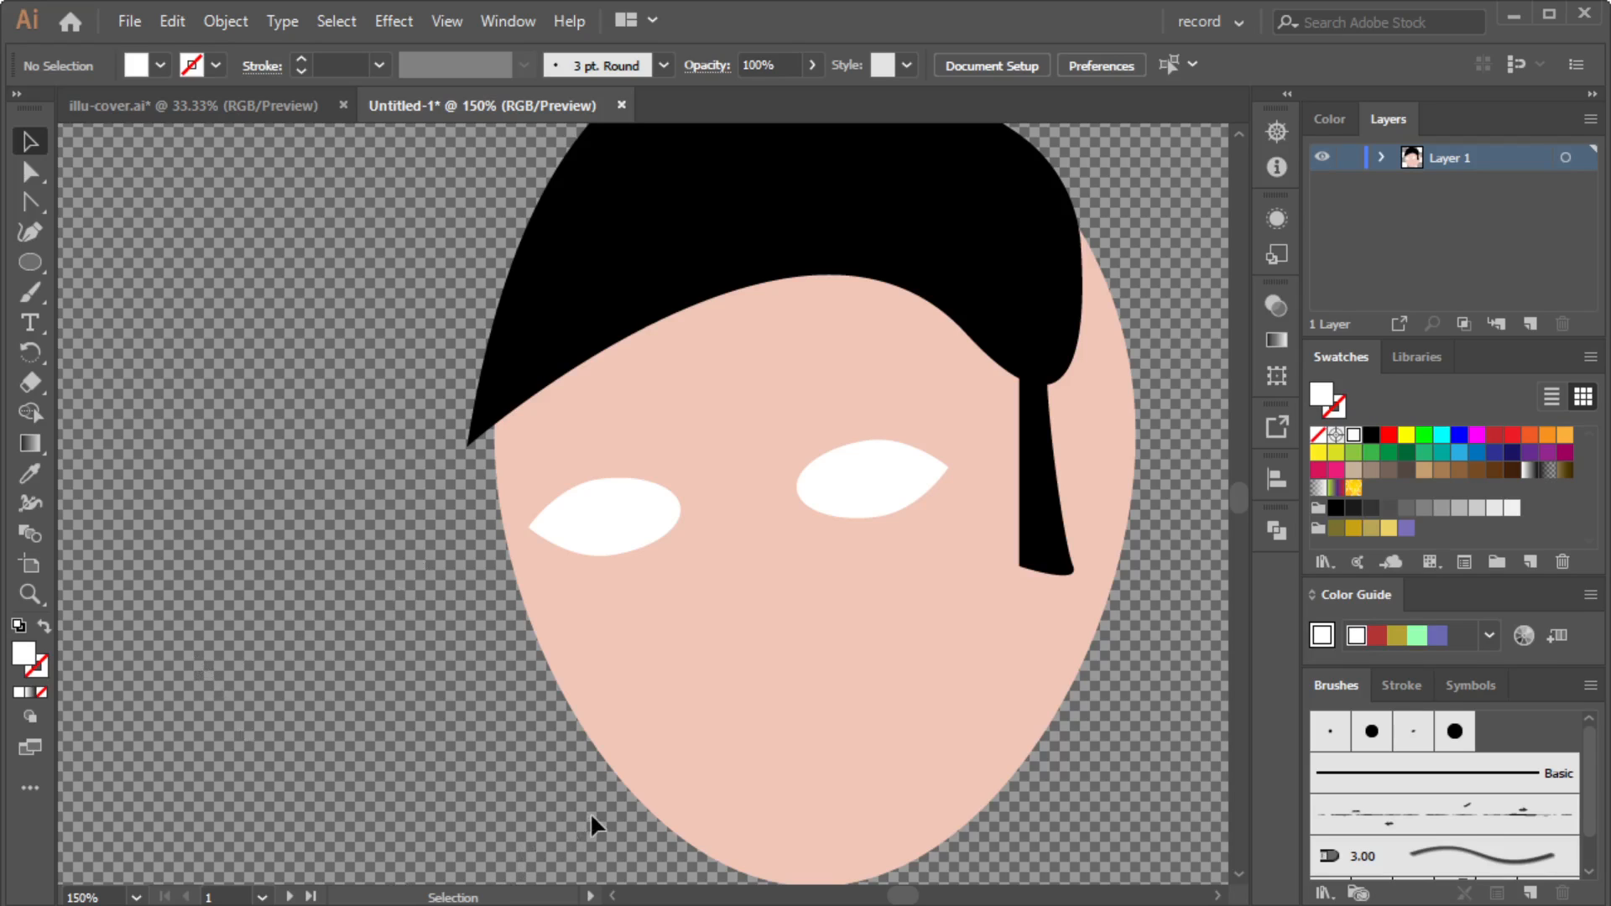
Draw a circular pupil in the middle of the left eye and fill it black.
scroll(592, 814, "down", 1)
scroll(366, 714, "down", 3)
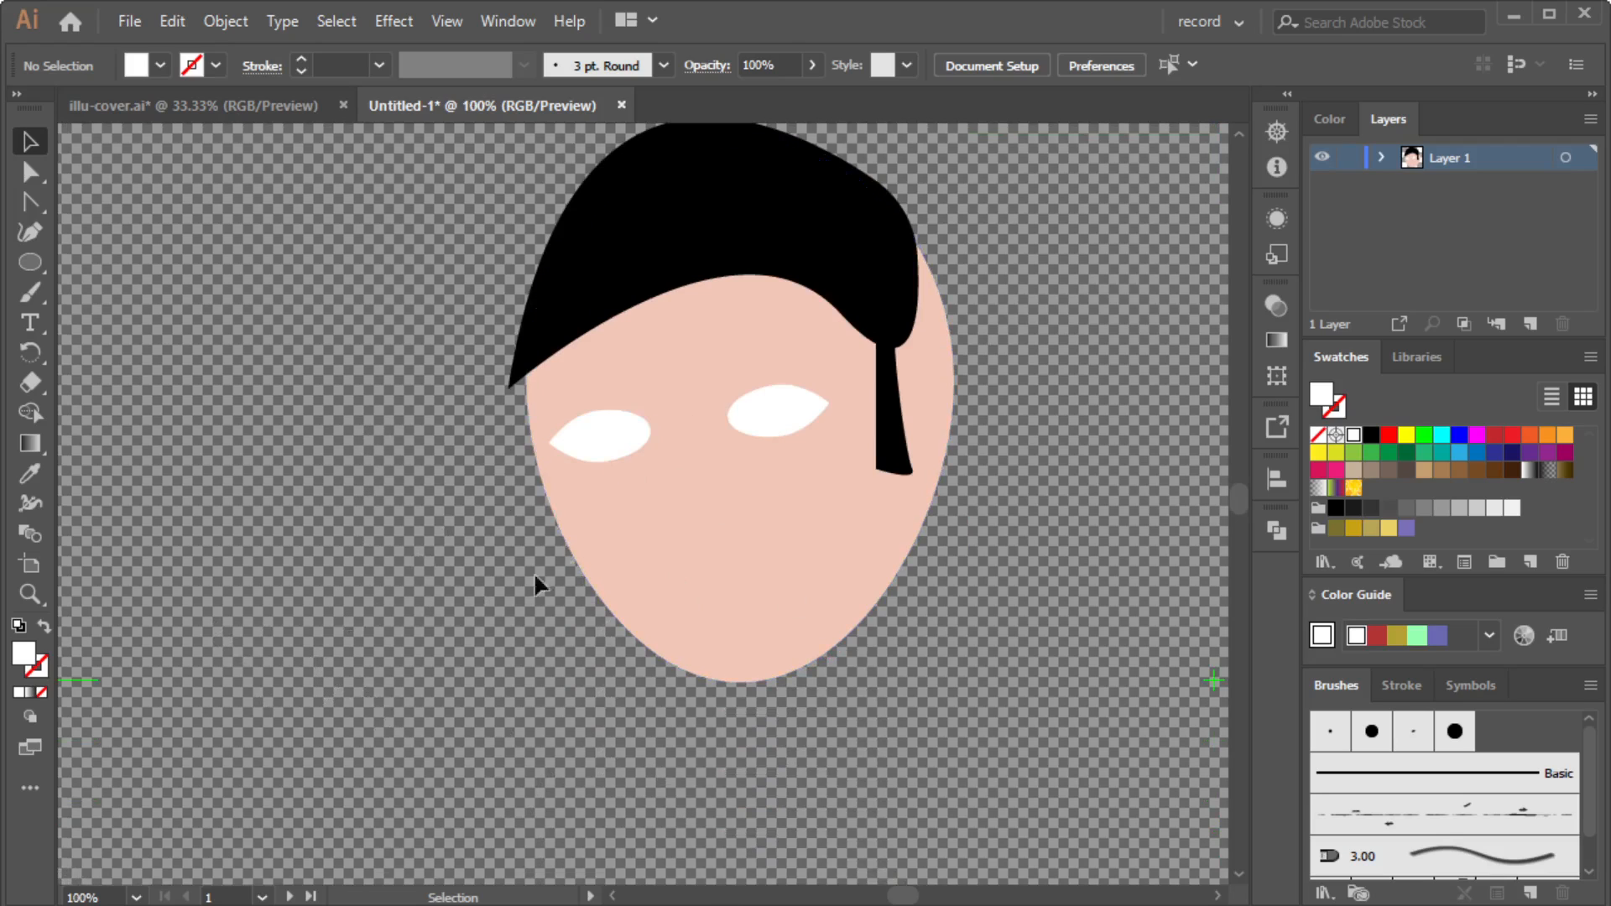
scroll(808, 605, "up", 1)
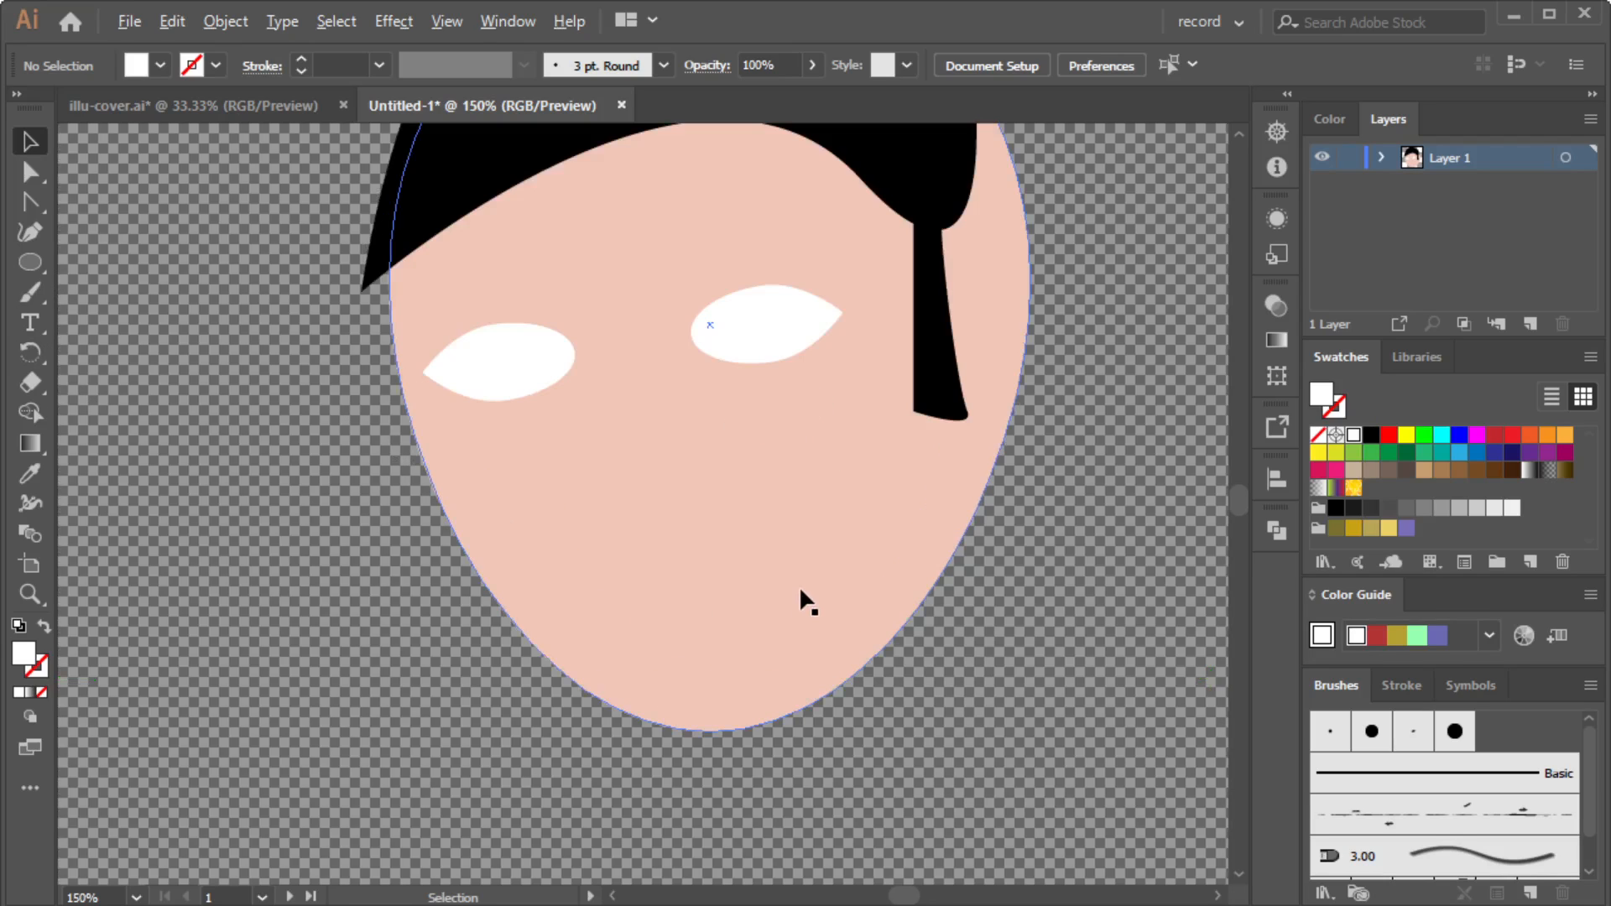
left_click(31, 263)
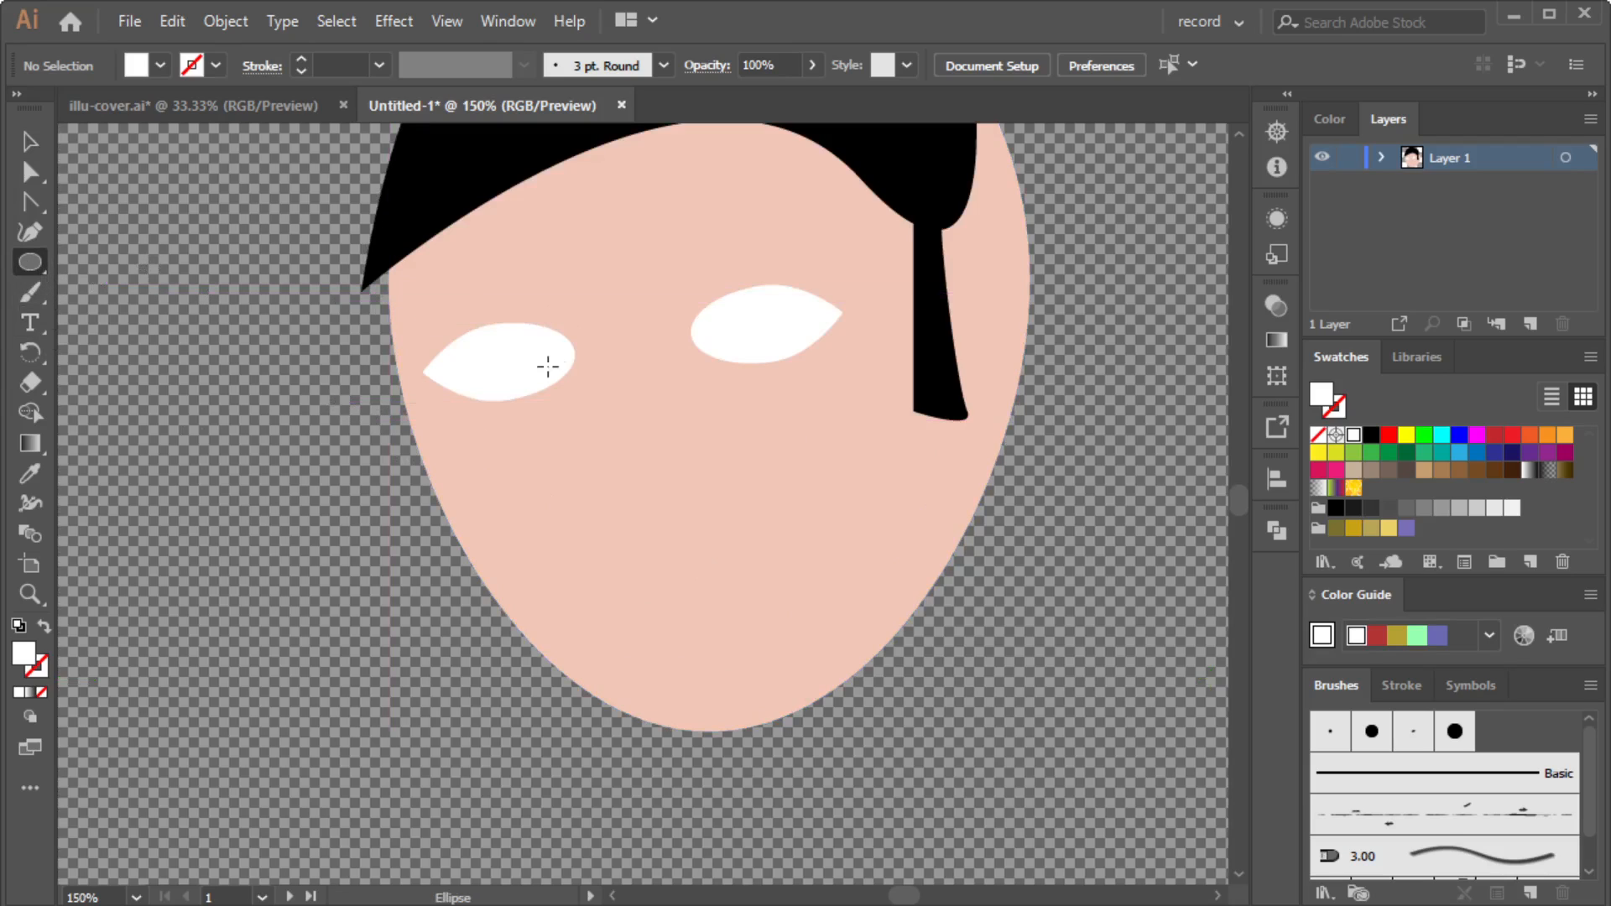
scroll(506, 372, "up", 1)
scroll(507, 372, "up", 1)
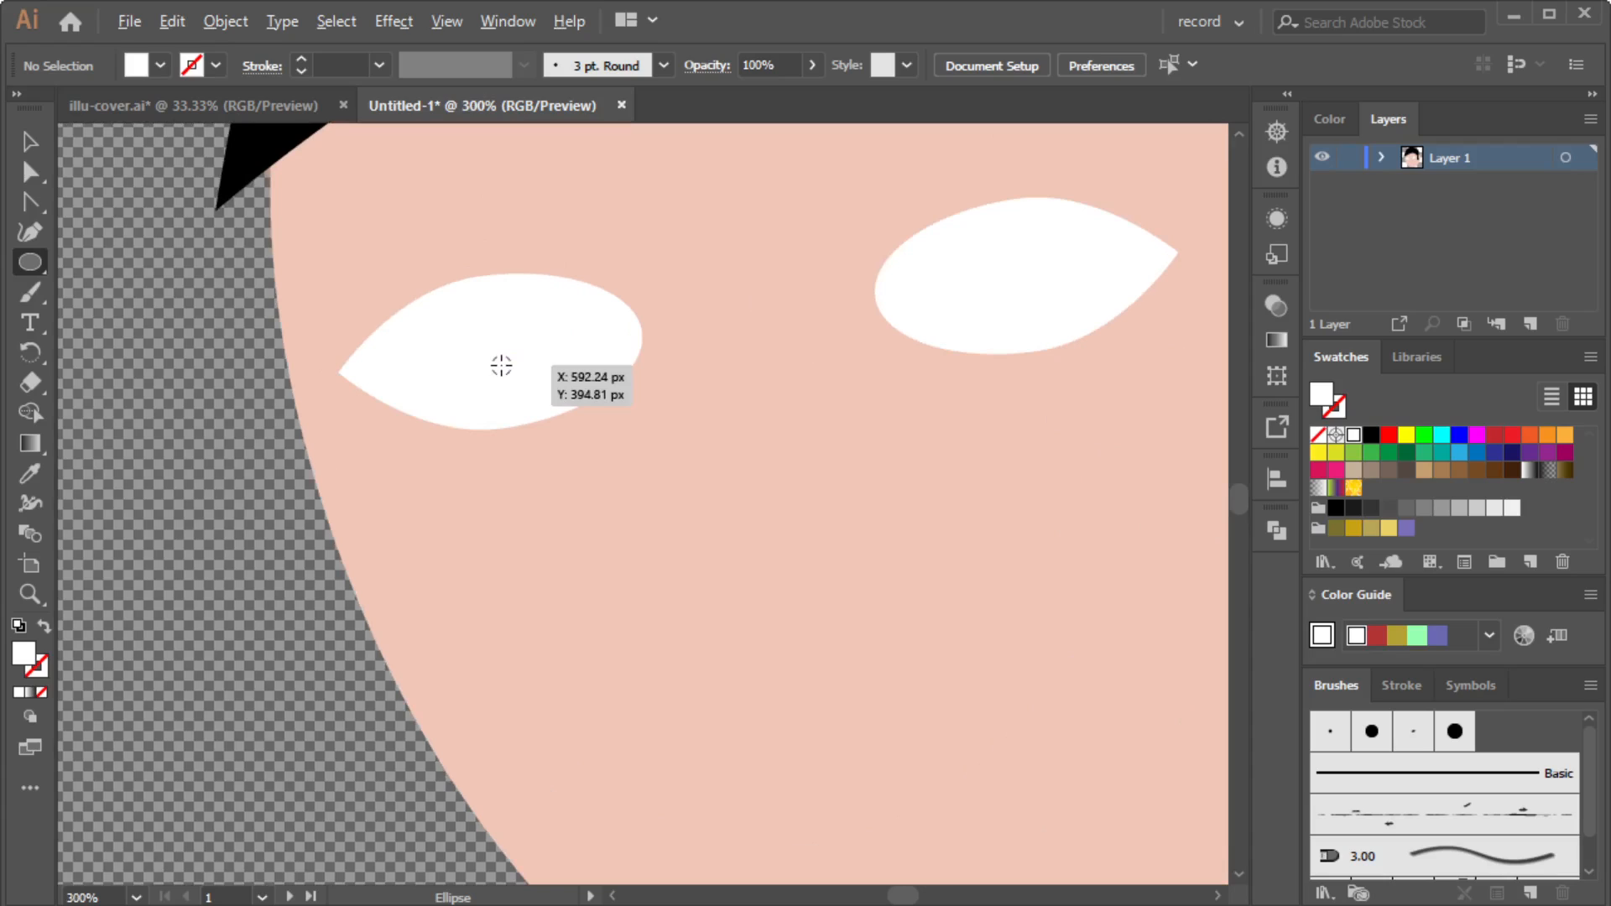
left_click_drag(501, 366, 530, 406)
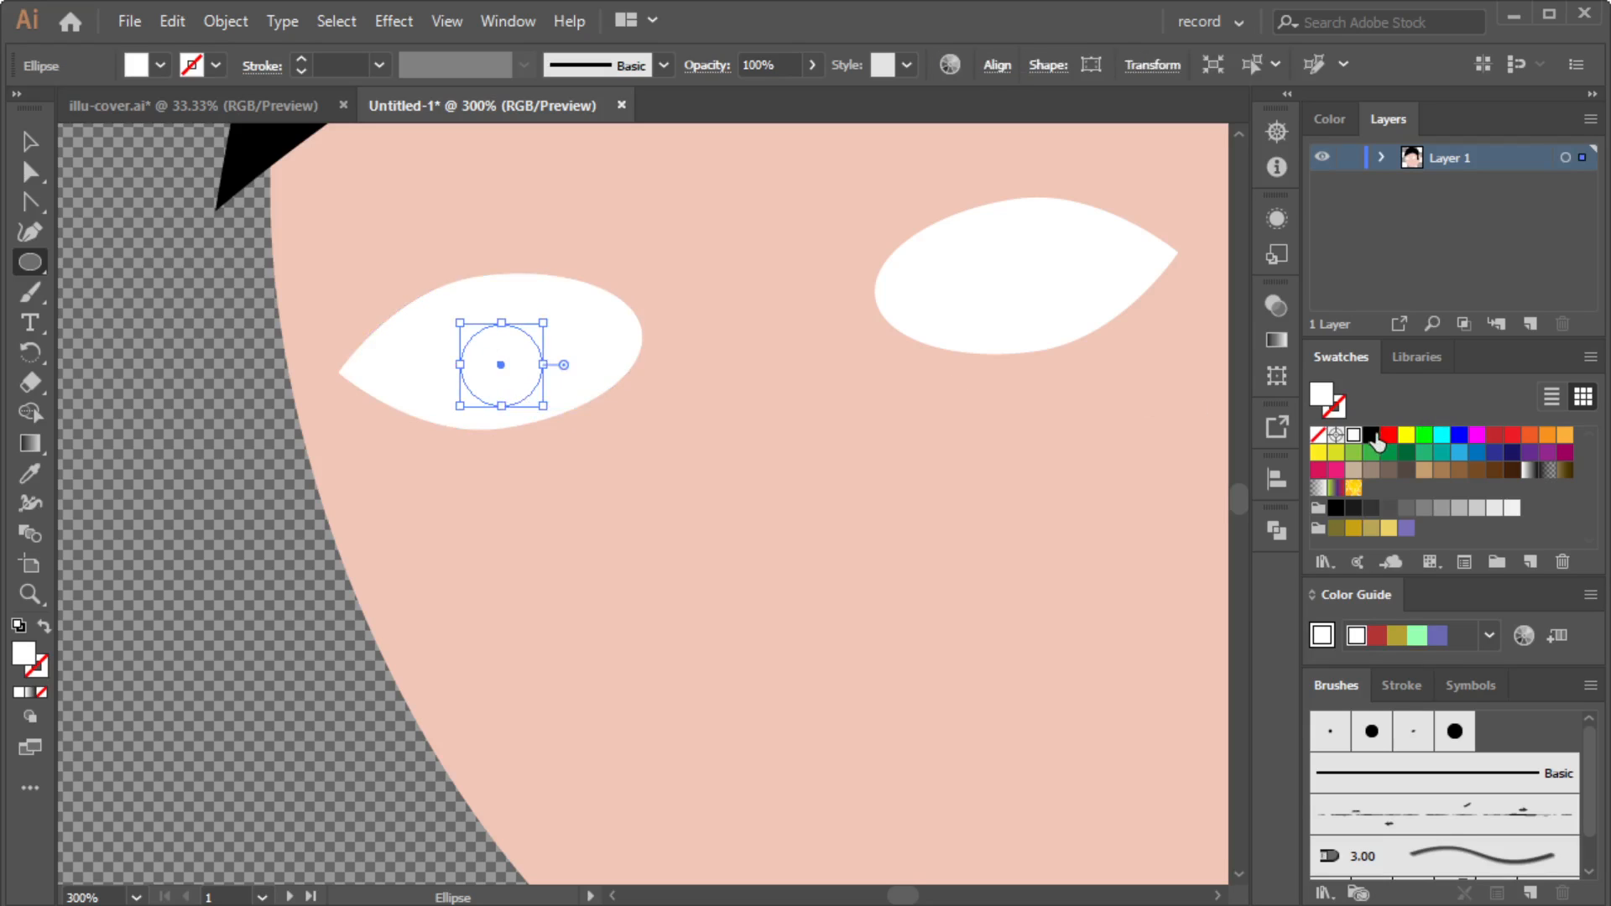
left_click(1372, 436)
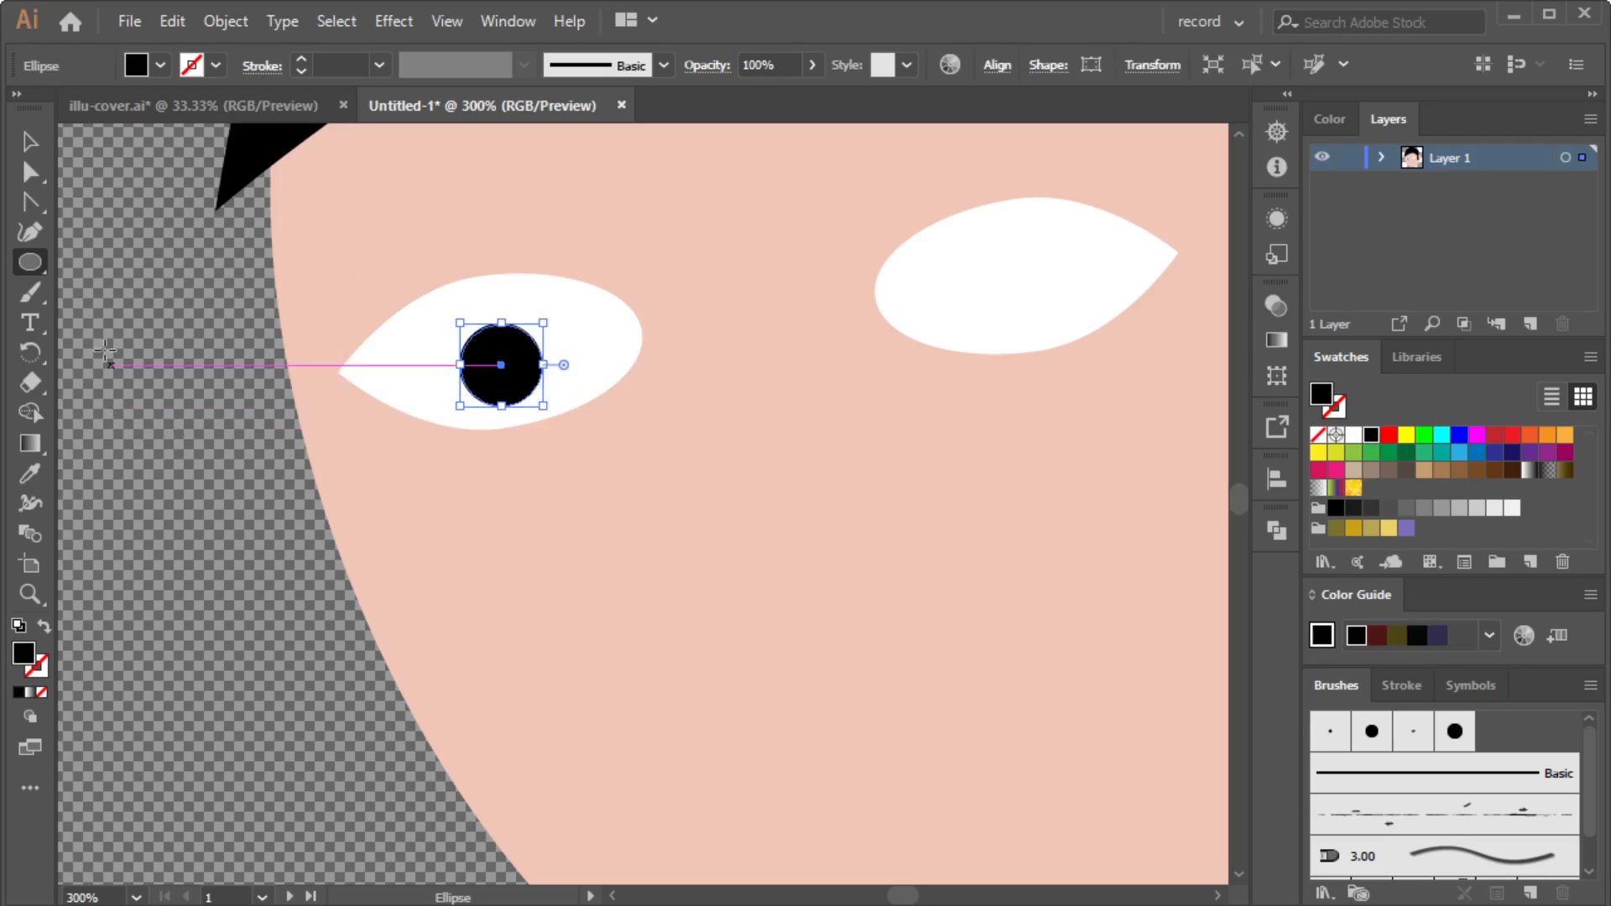
left_click(30, 144)
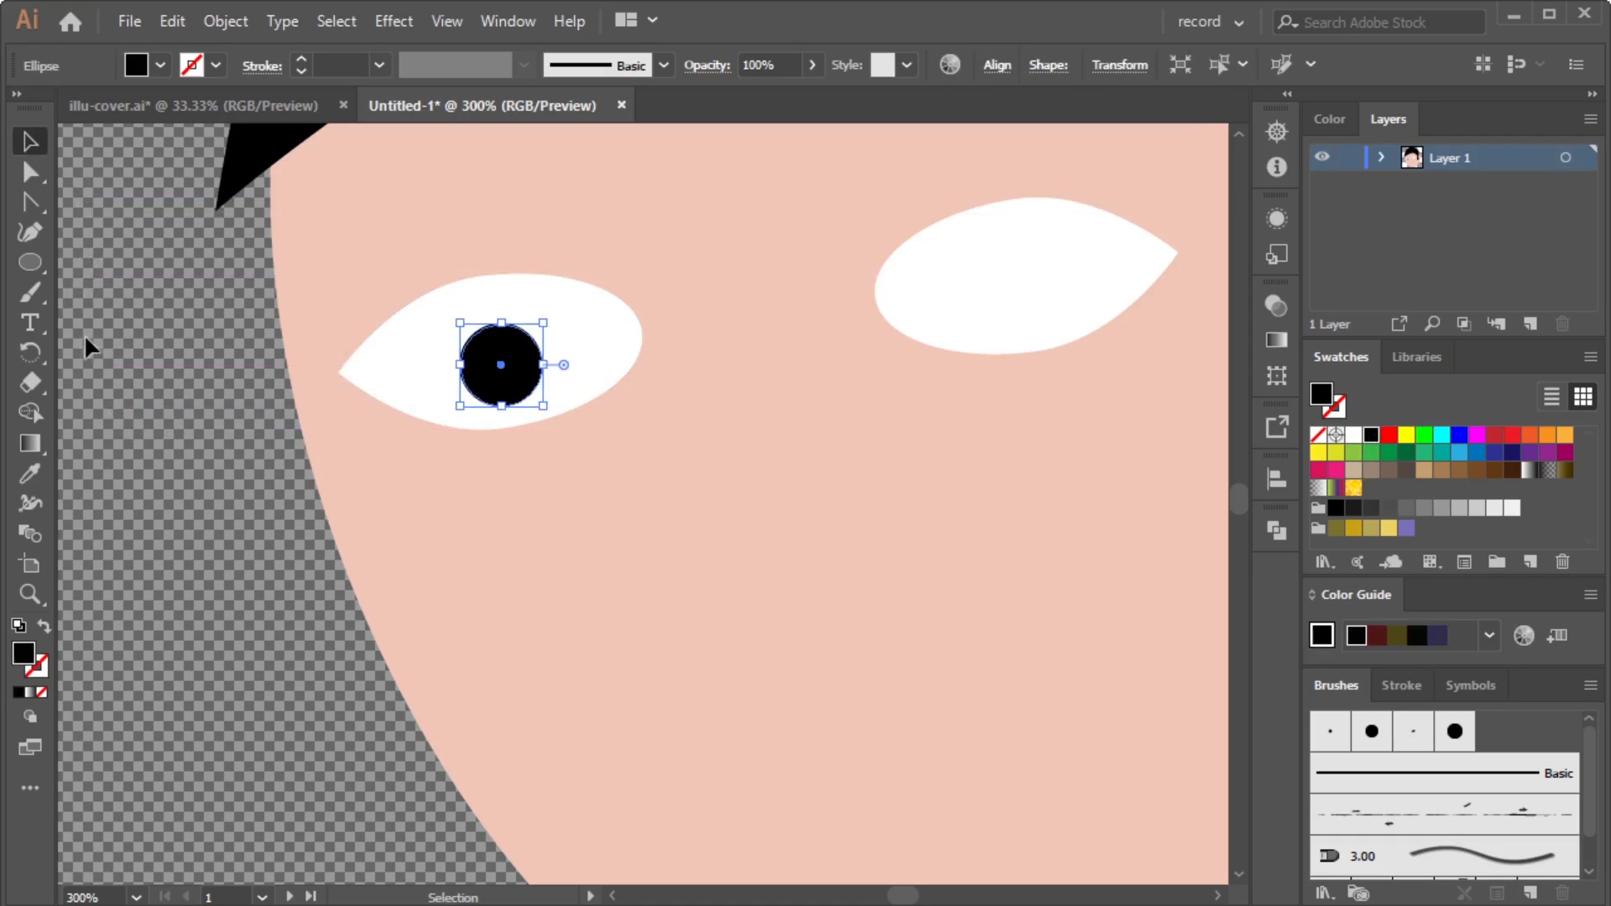
left_click(89, 345)
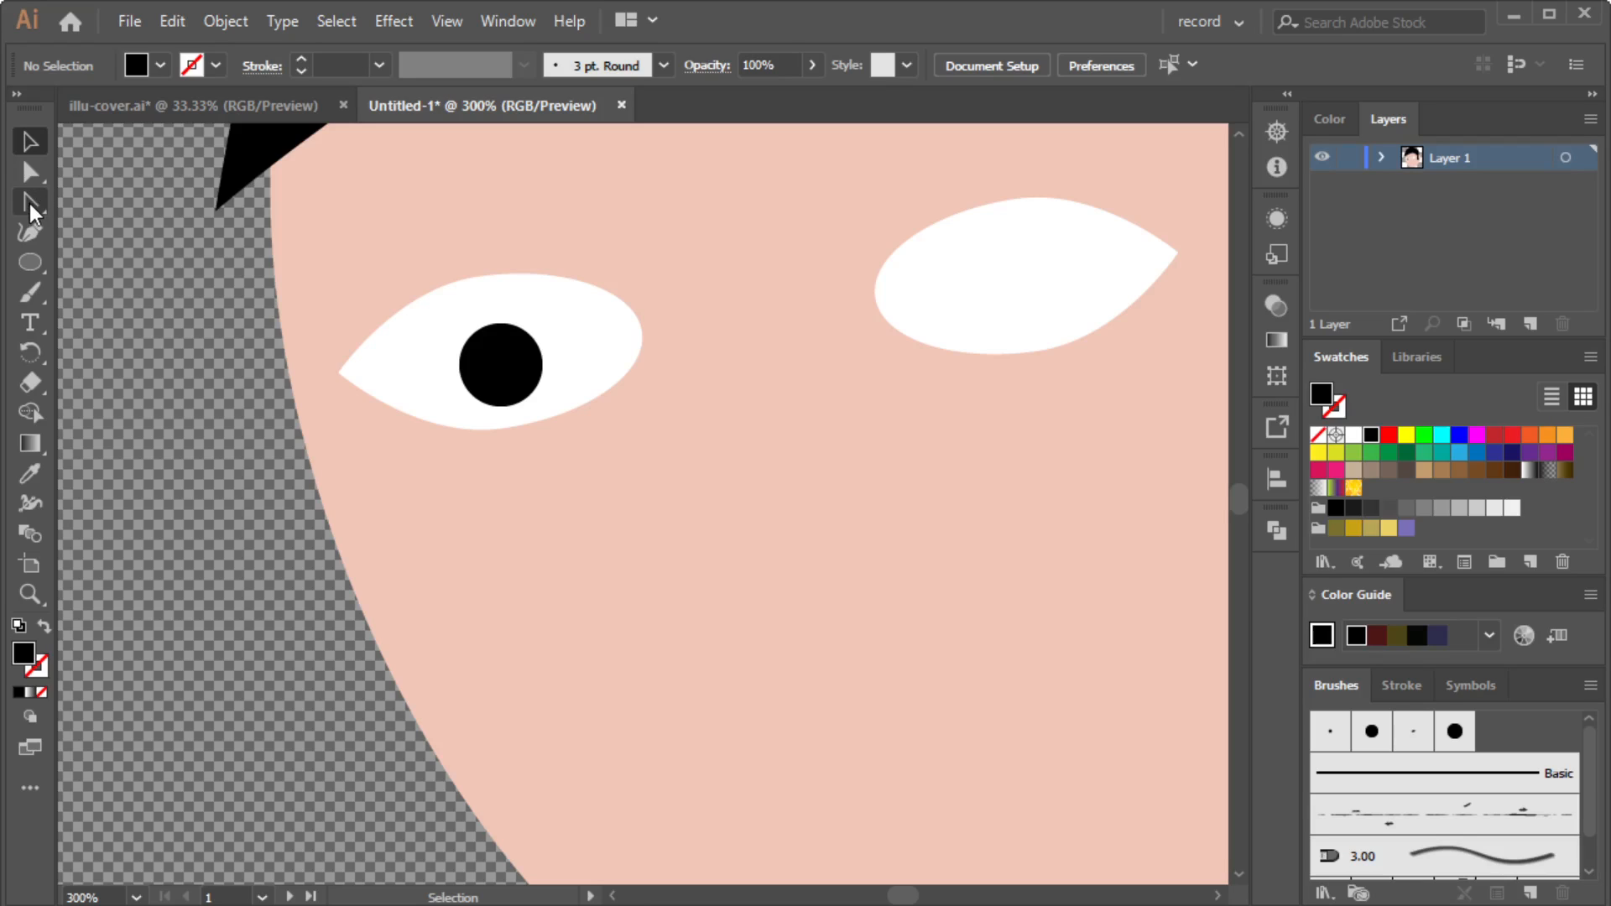
Draw a small closed zigzag highlight shape over the pupil's upper left edge with the Pen tool, curving its outer side.
key("p")
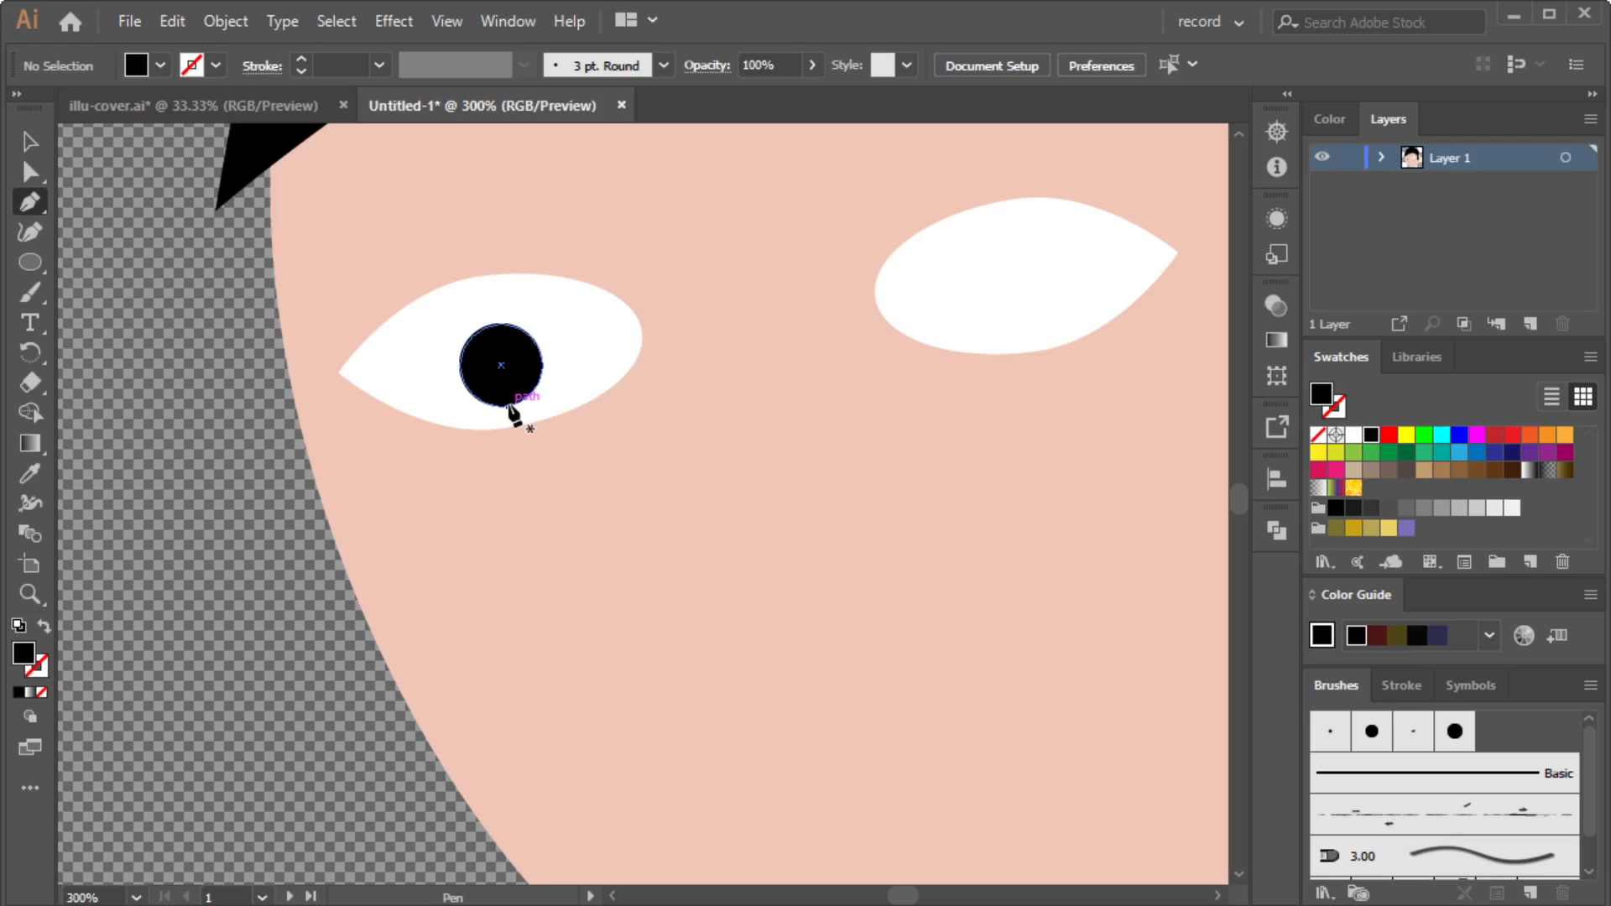
scroll(533, 359, "up", 2)
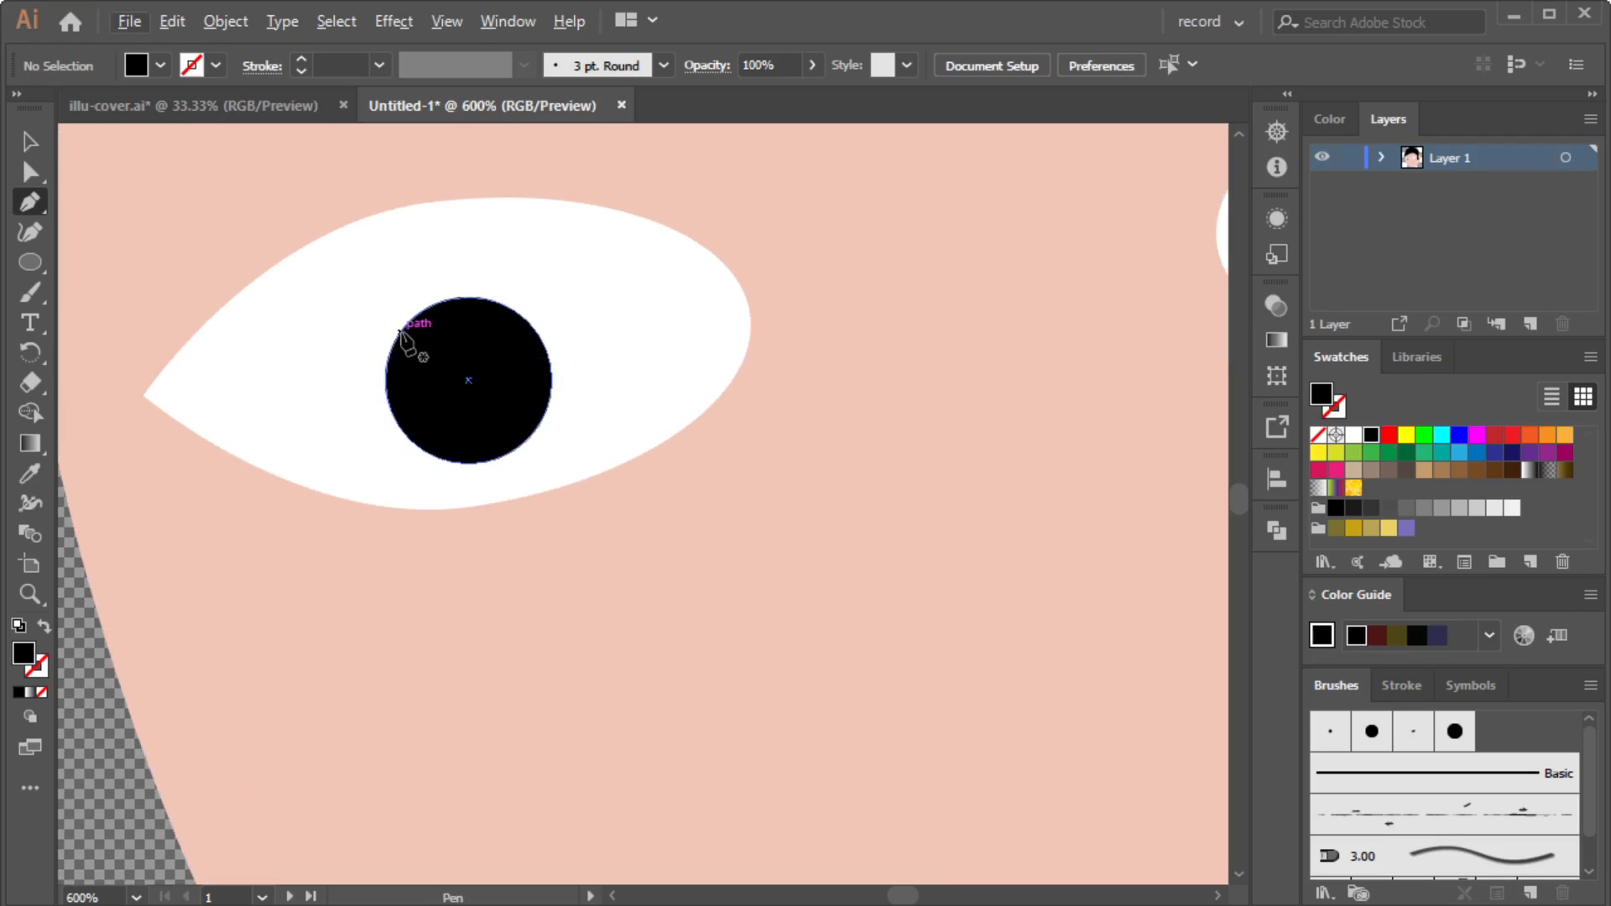
left_click(401, 330)
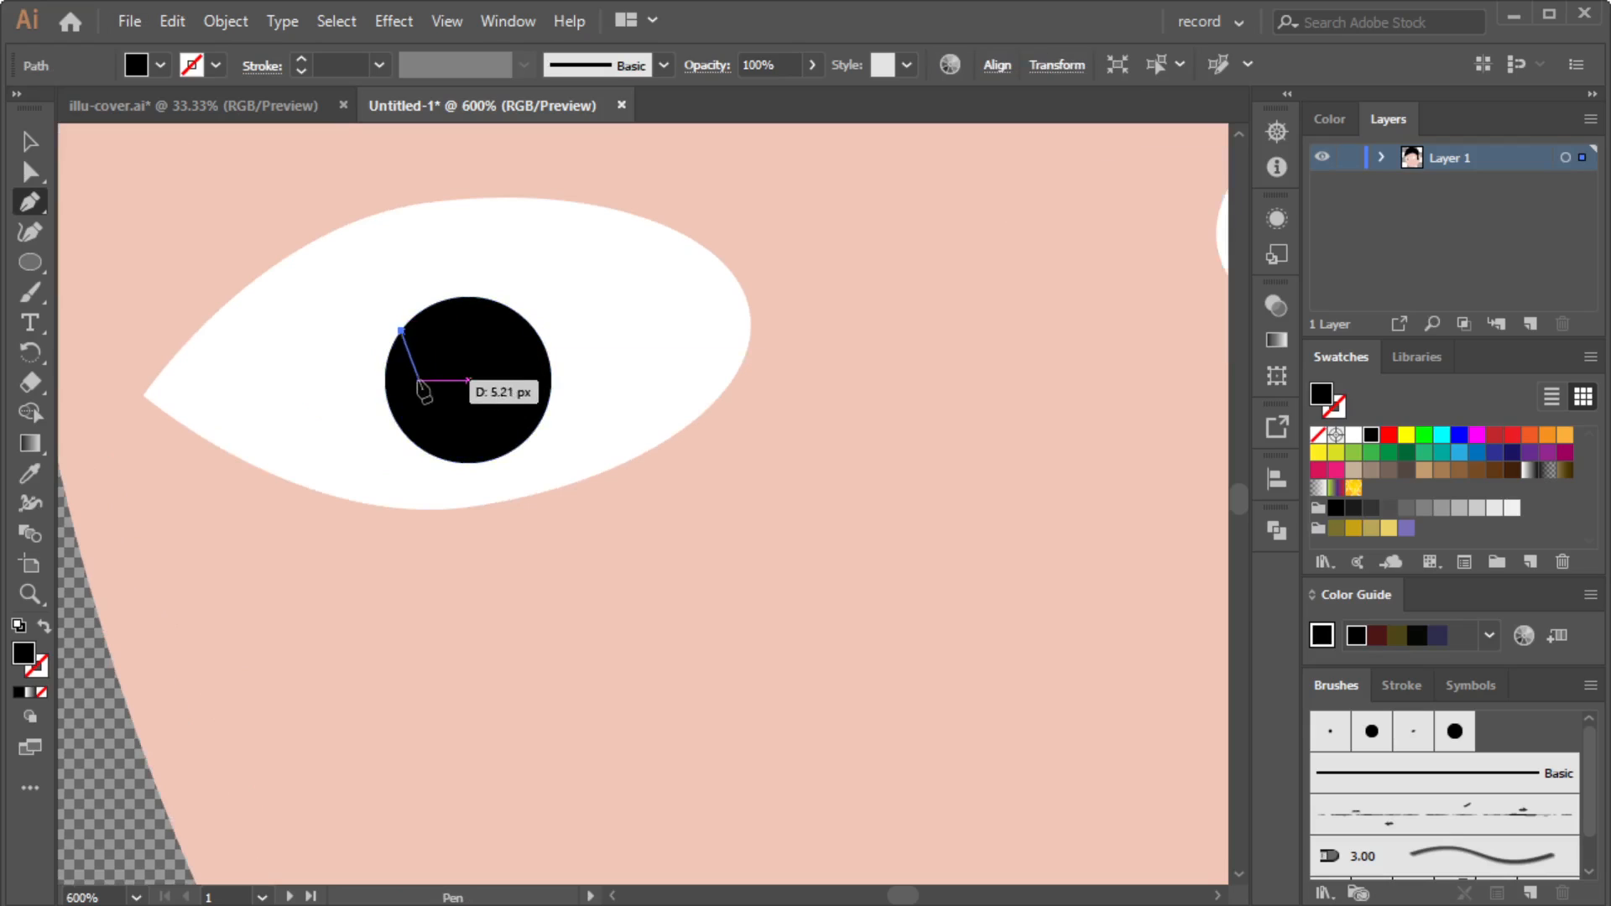
left_click(425, 363)
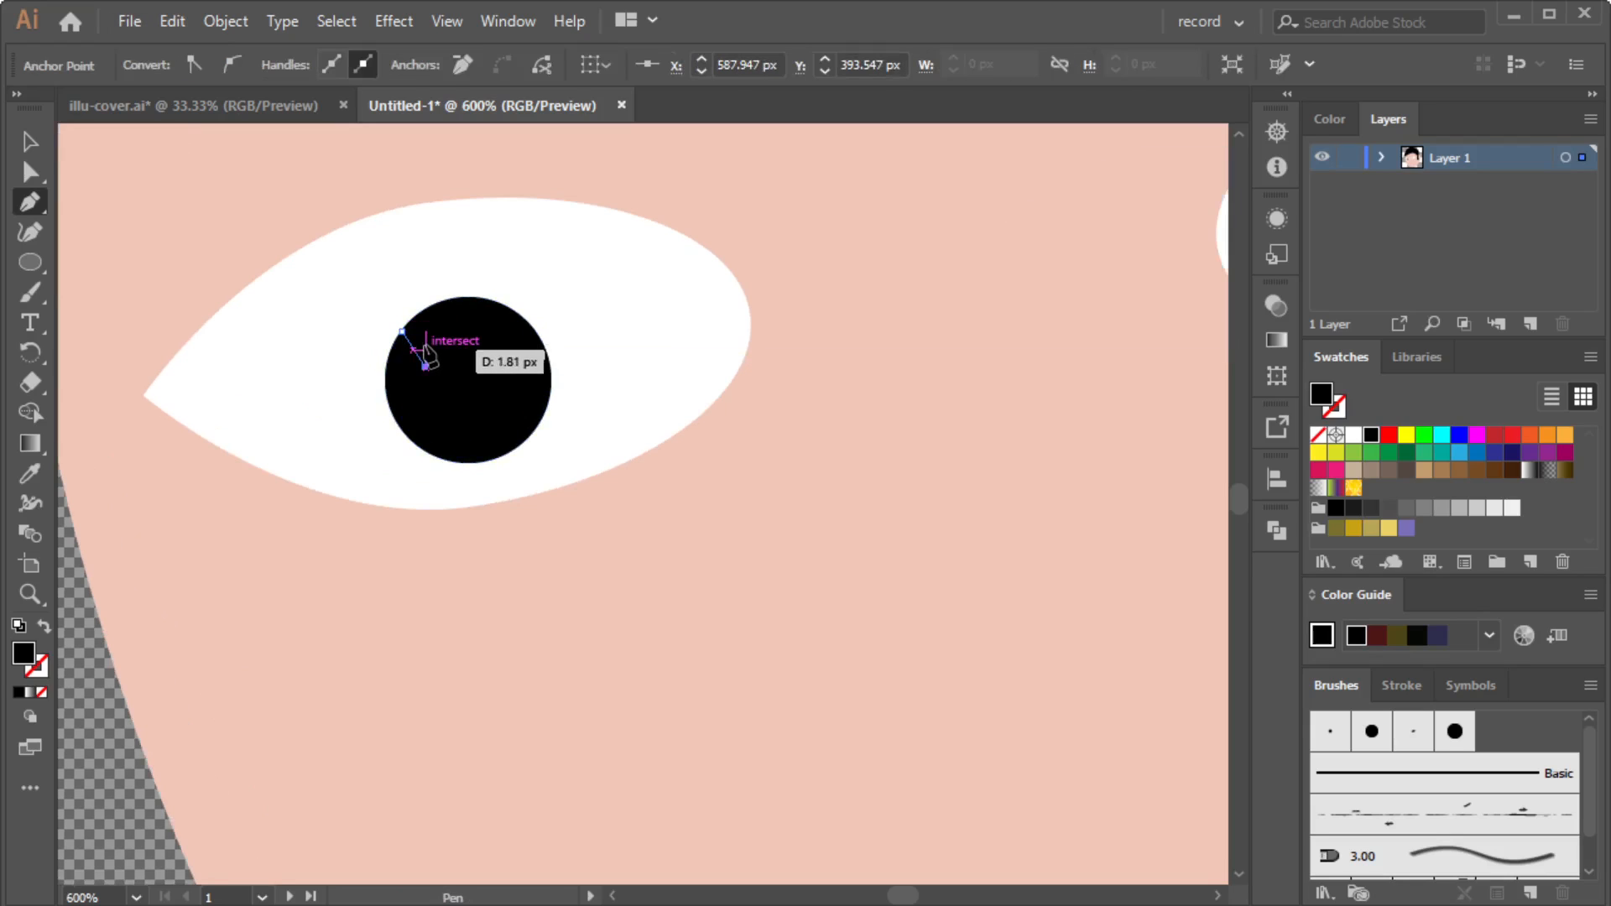
left_click(426, 344)
left_click(443, 360)
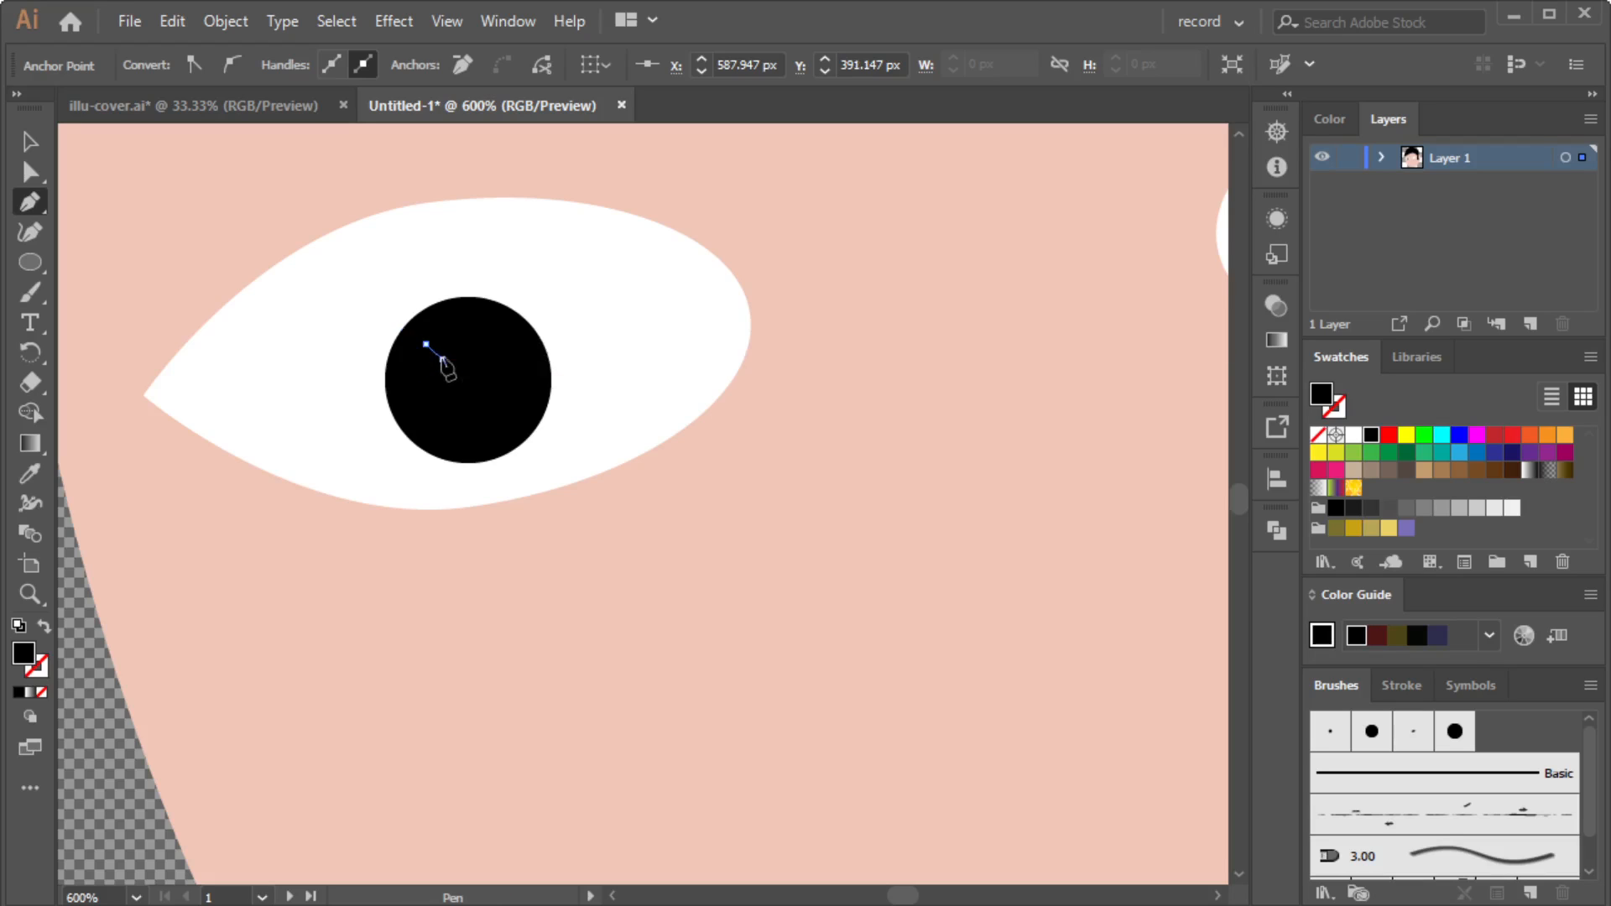
left_click(442, 359)
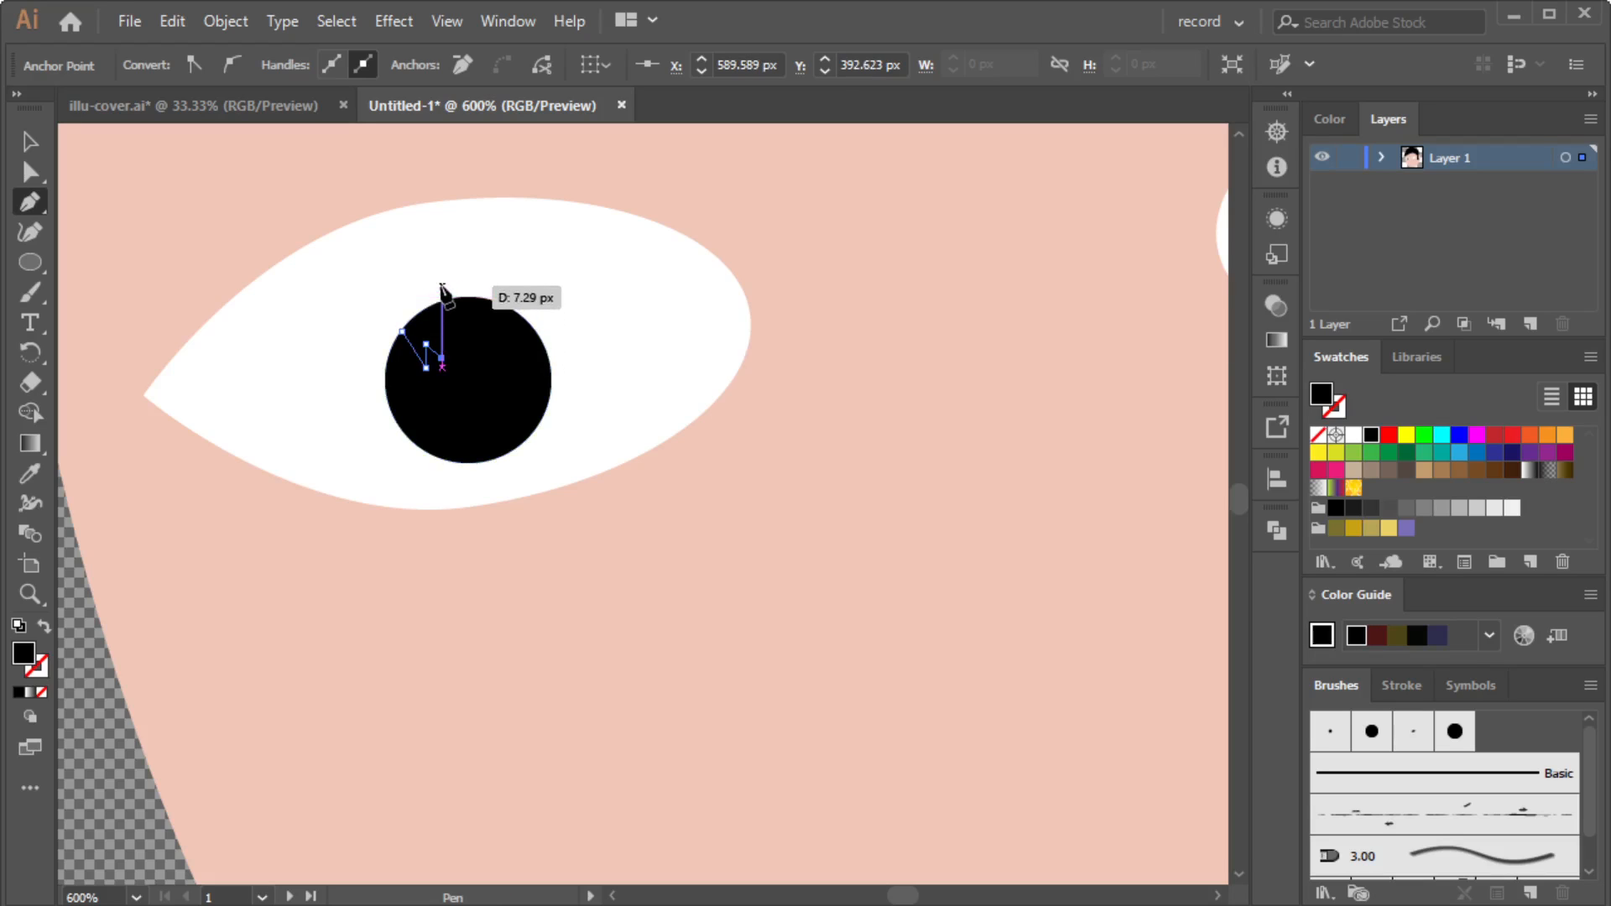
left_click(442, 285)
left_click_drag(400, 330, 390, 316)
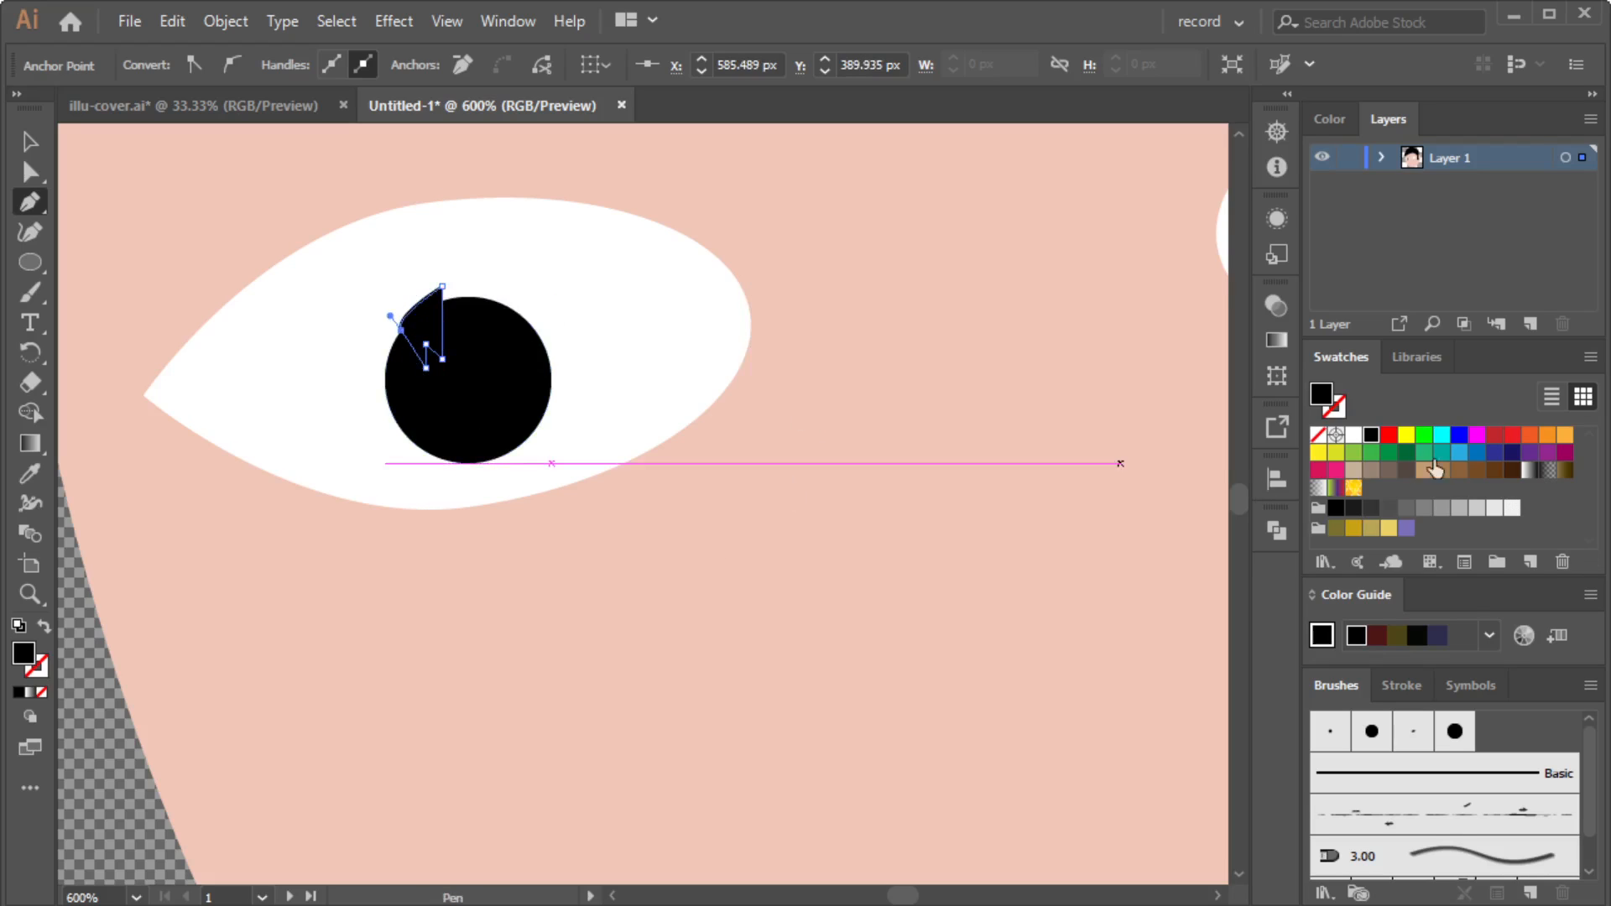
Fill the upper highlight white and draw a second white, notched pointed highlight over the pupil's lower right edge with the Pen tool.
left_click(1354, 435)
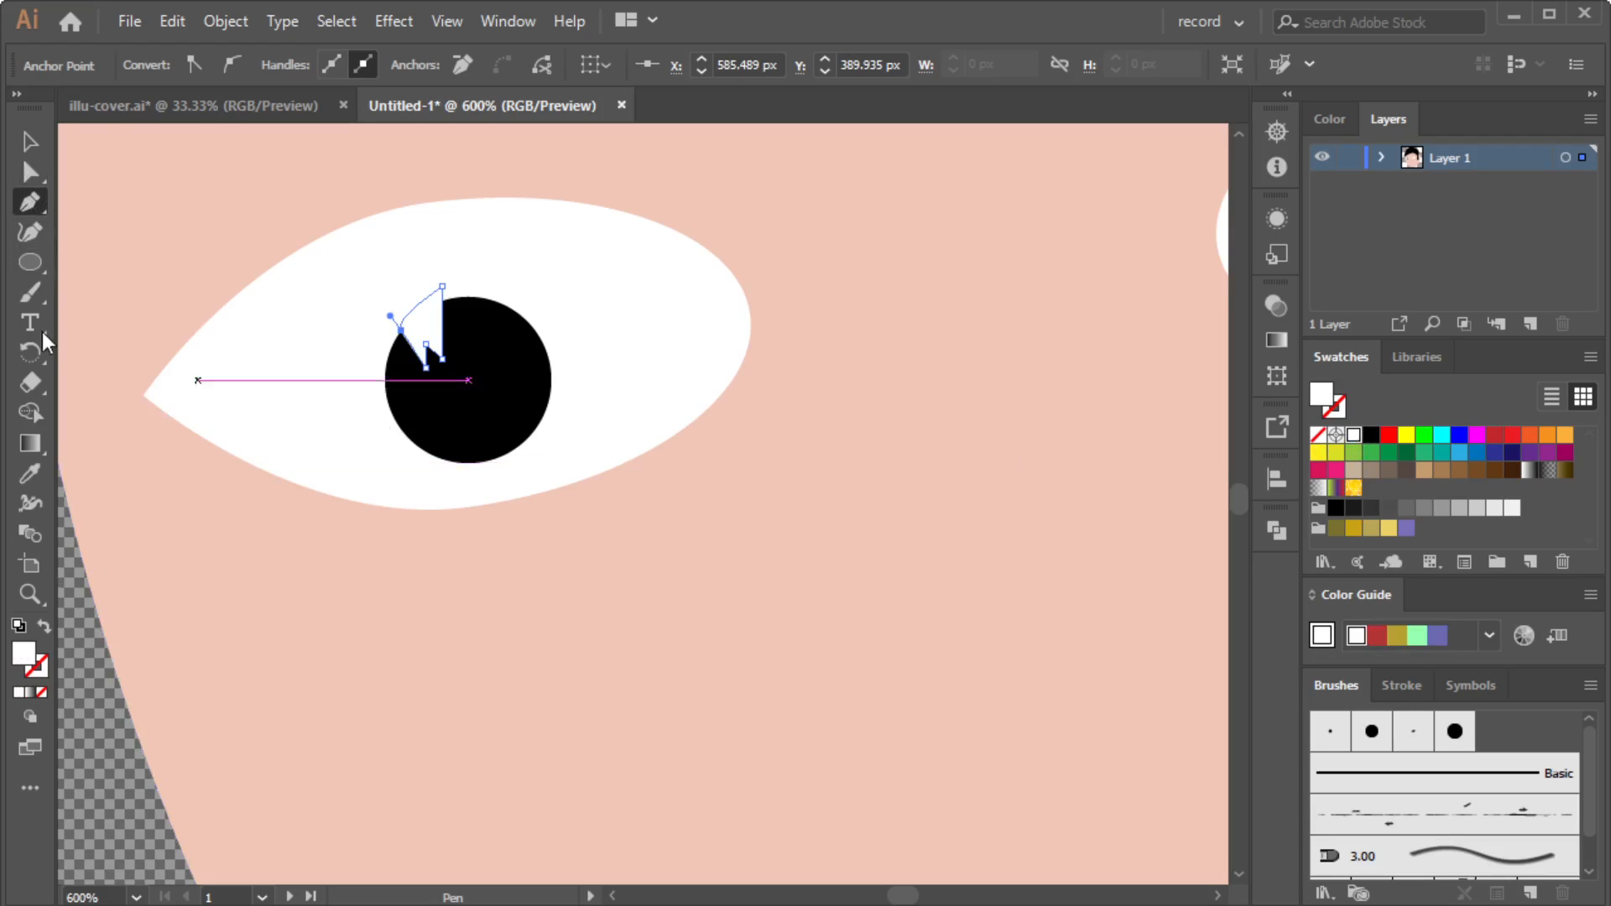
mouse_move(545, 463)
left_mouse_down()
mouse_move(489, 422)
mouse_move(515, 417)
mouse_move(549, 465)
left_mouse_up()
left_click(515, 391)
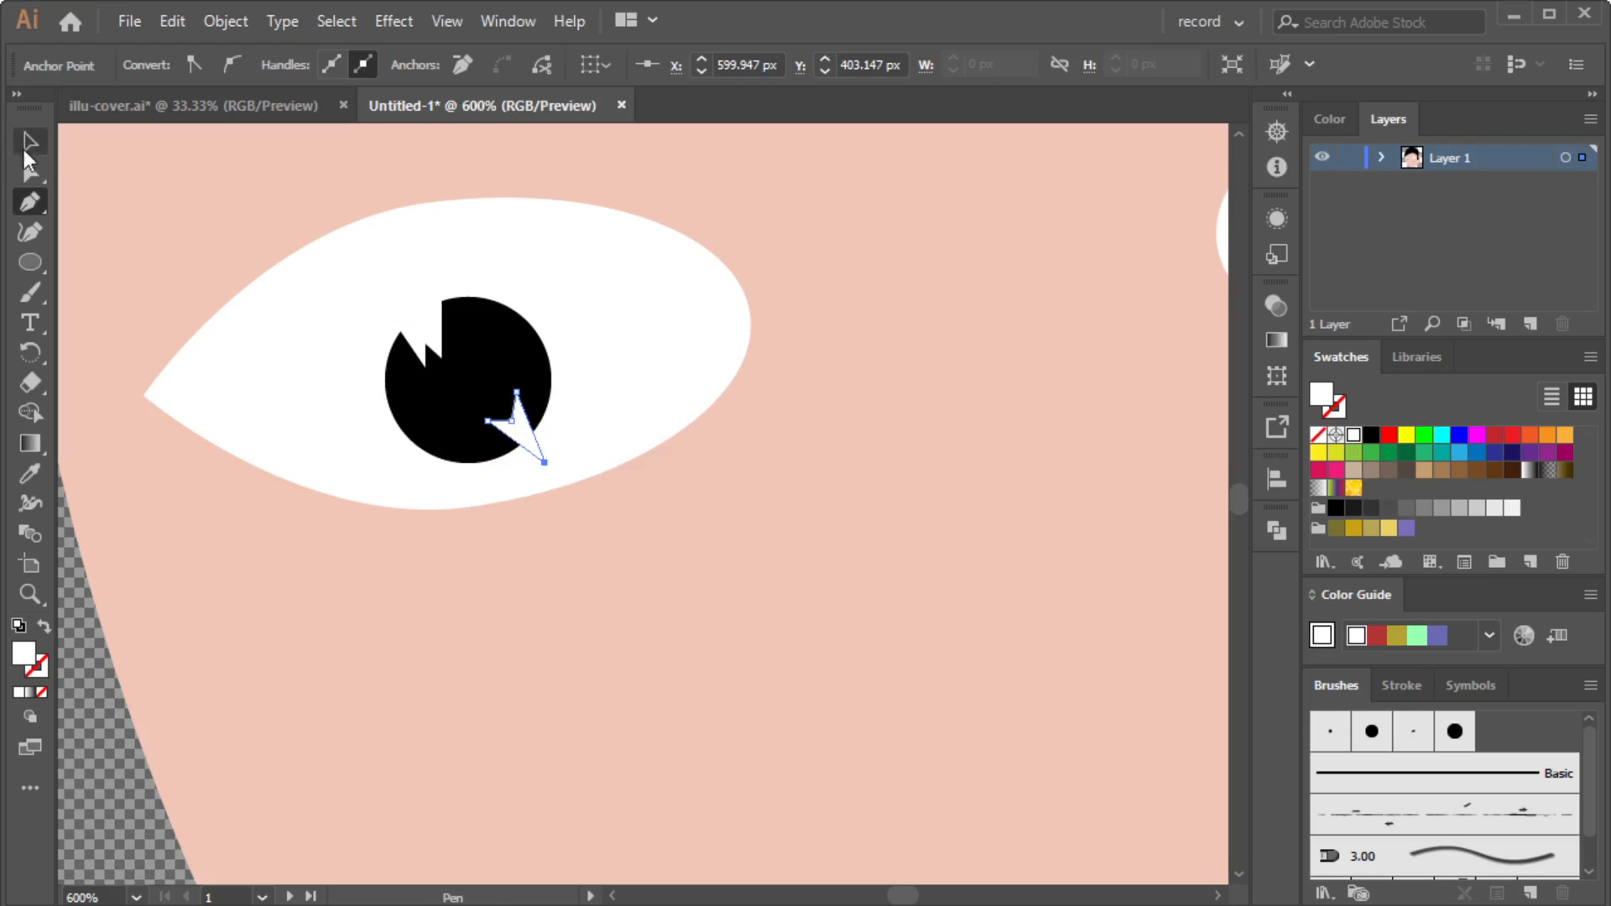
key("a")
left_click(76, 613)
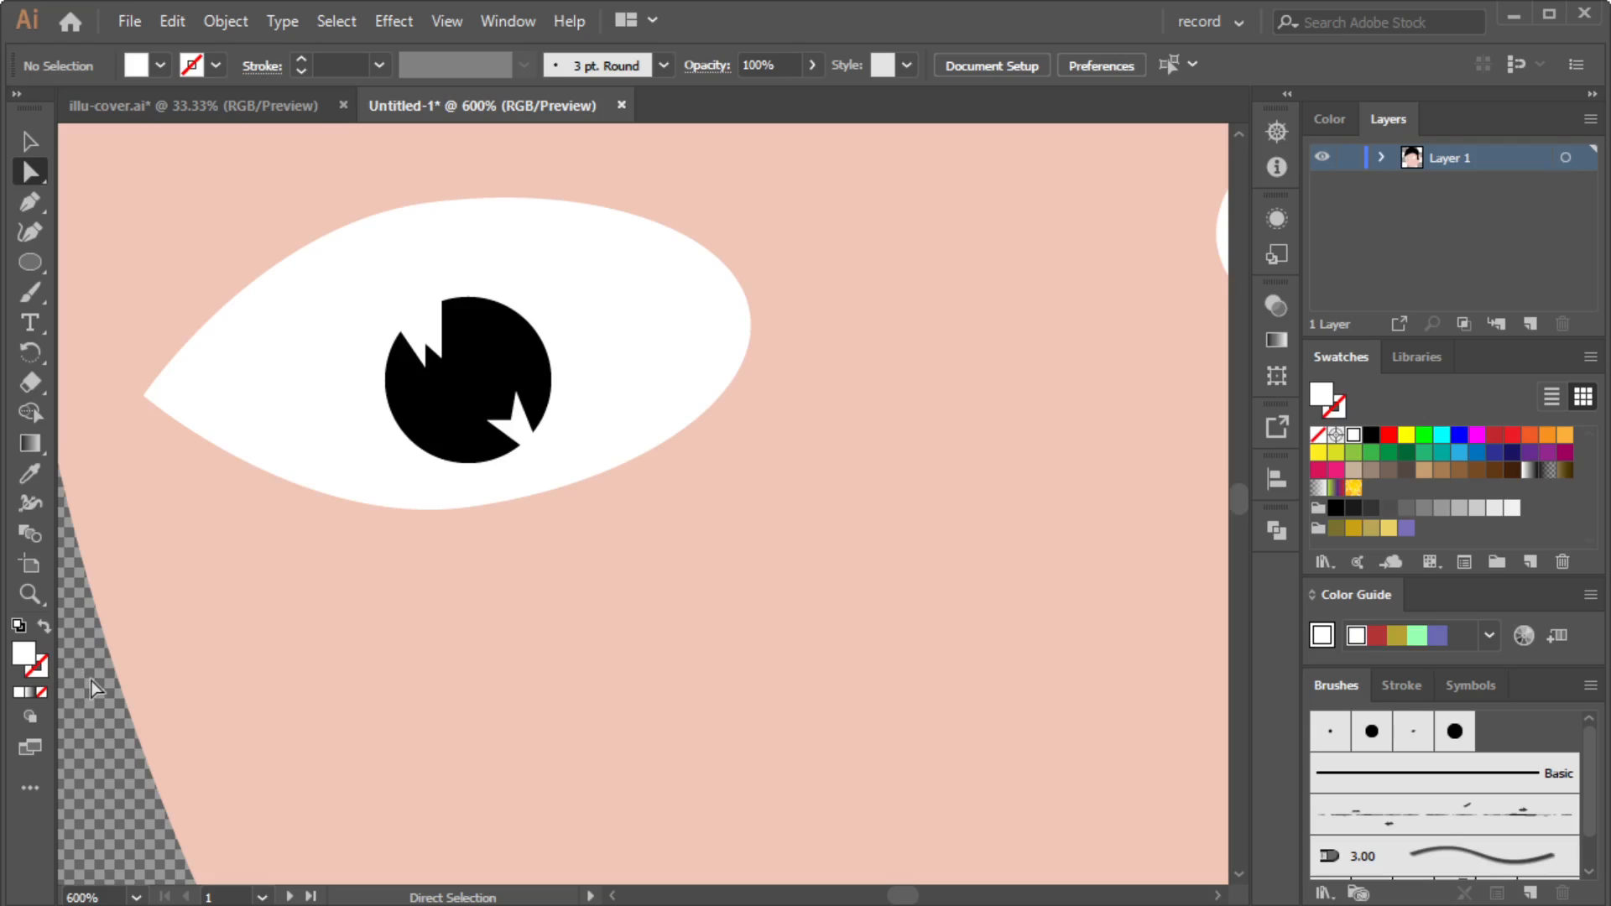
Select the pupil together with both highlight shapes and split them along their overlaps with Pathfinder Divide.
key("shift")
left_click(430, 326)
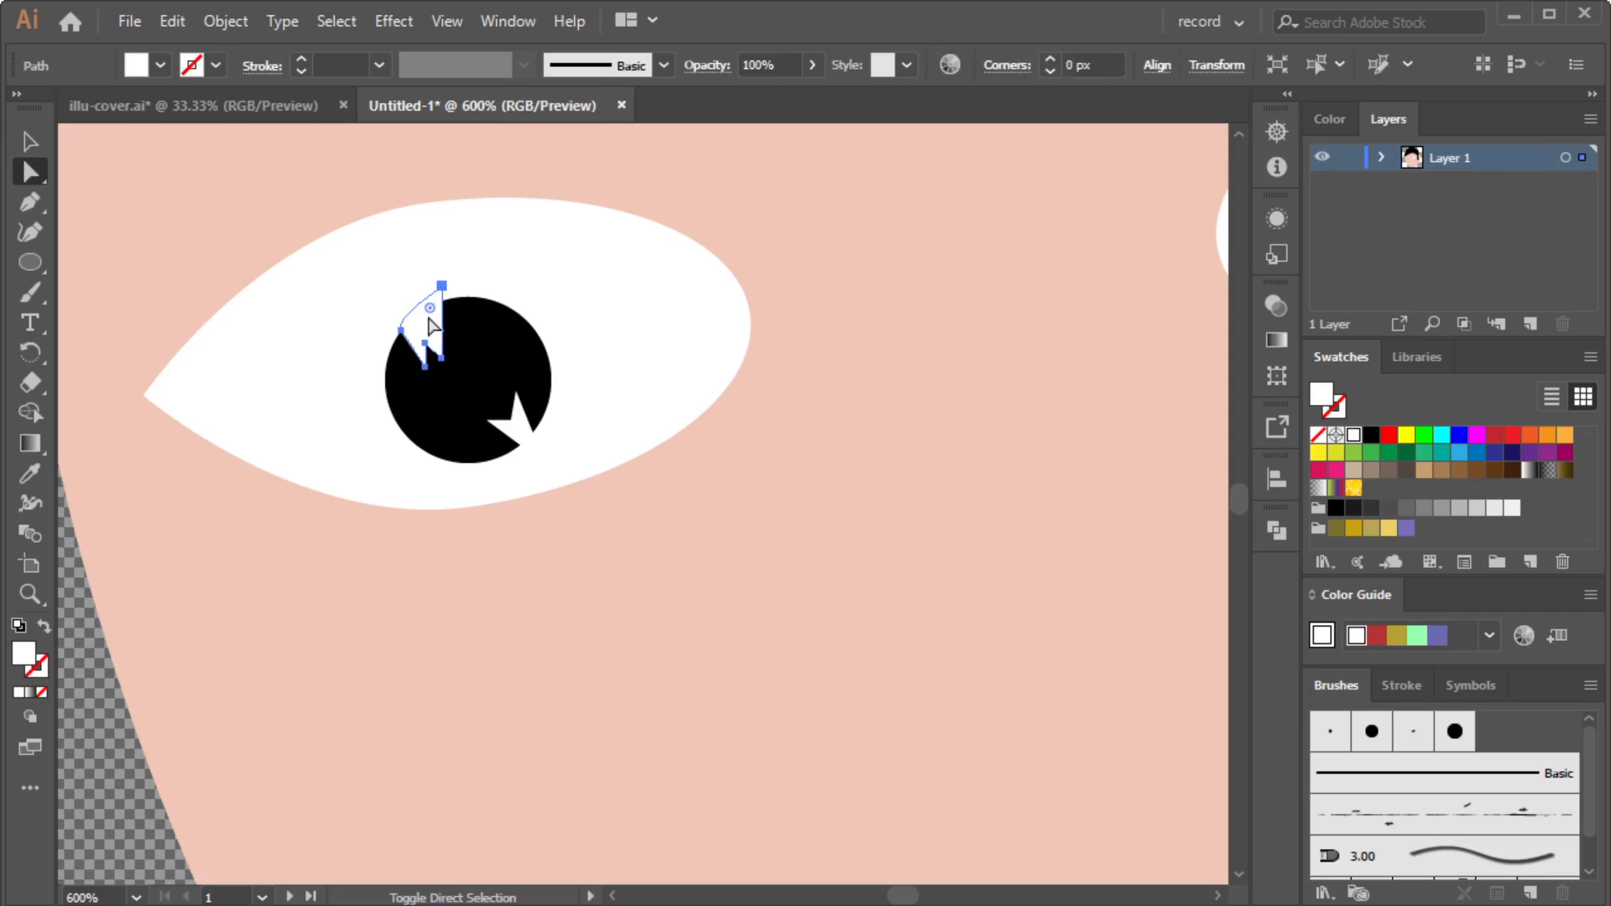
left_click(488, 344, "shift")
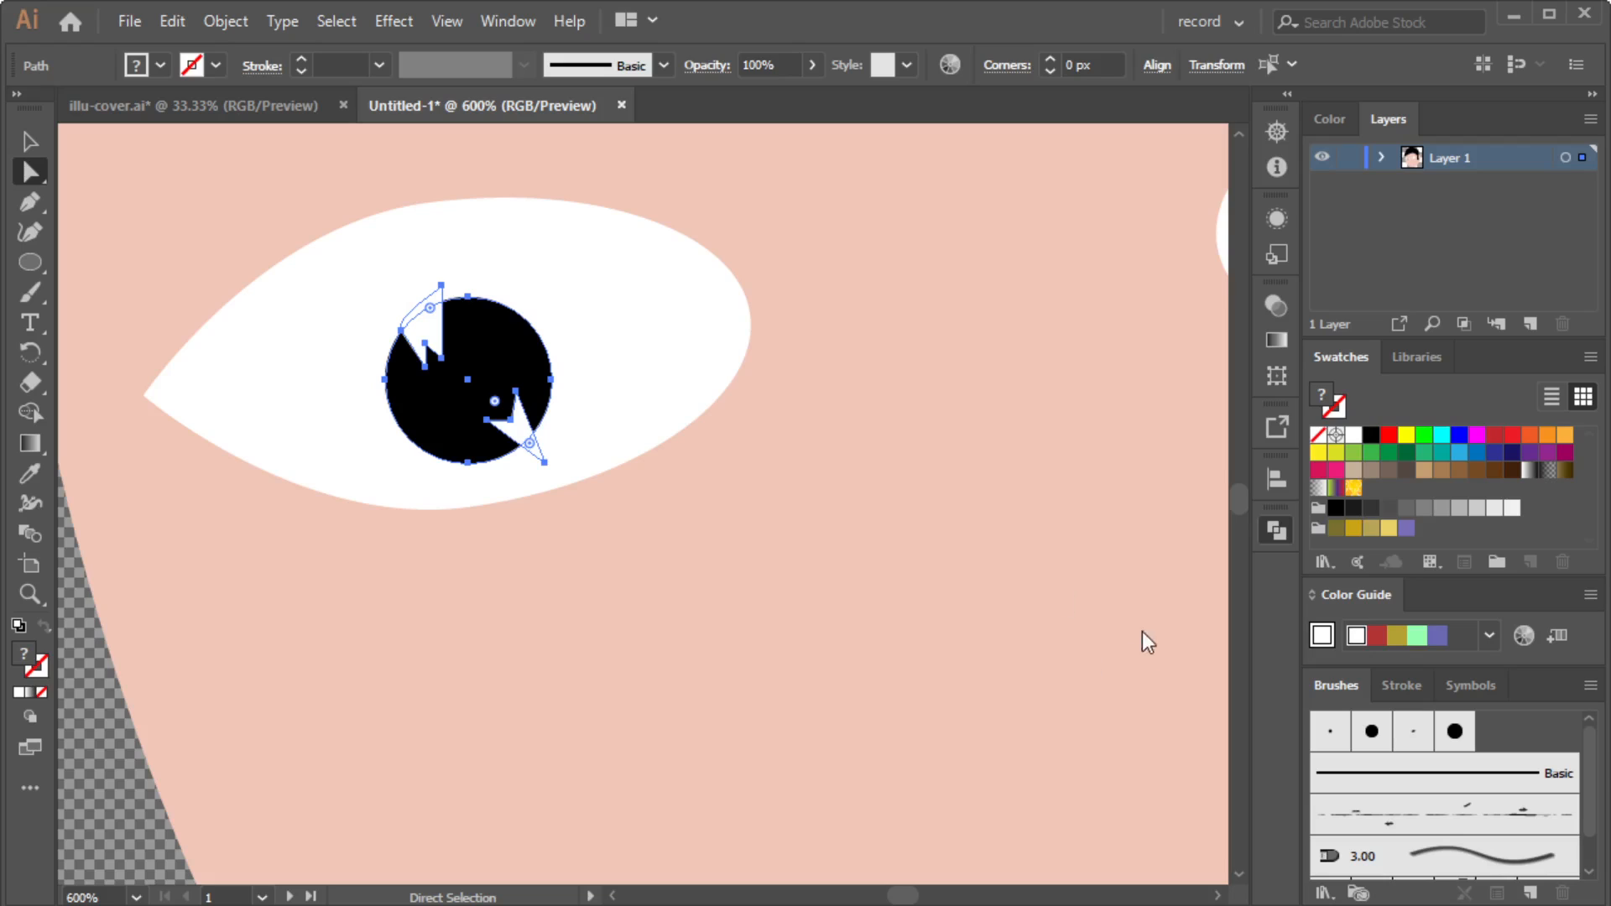
left_click(983, 655)
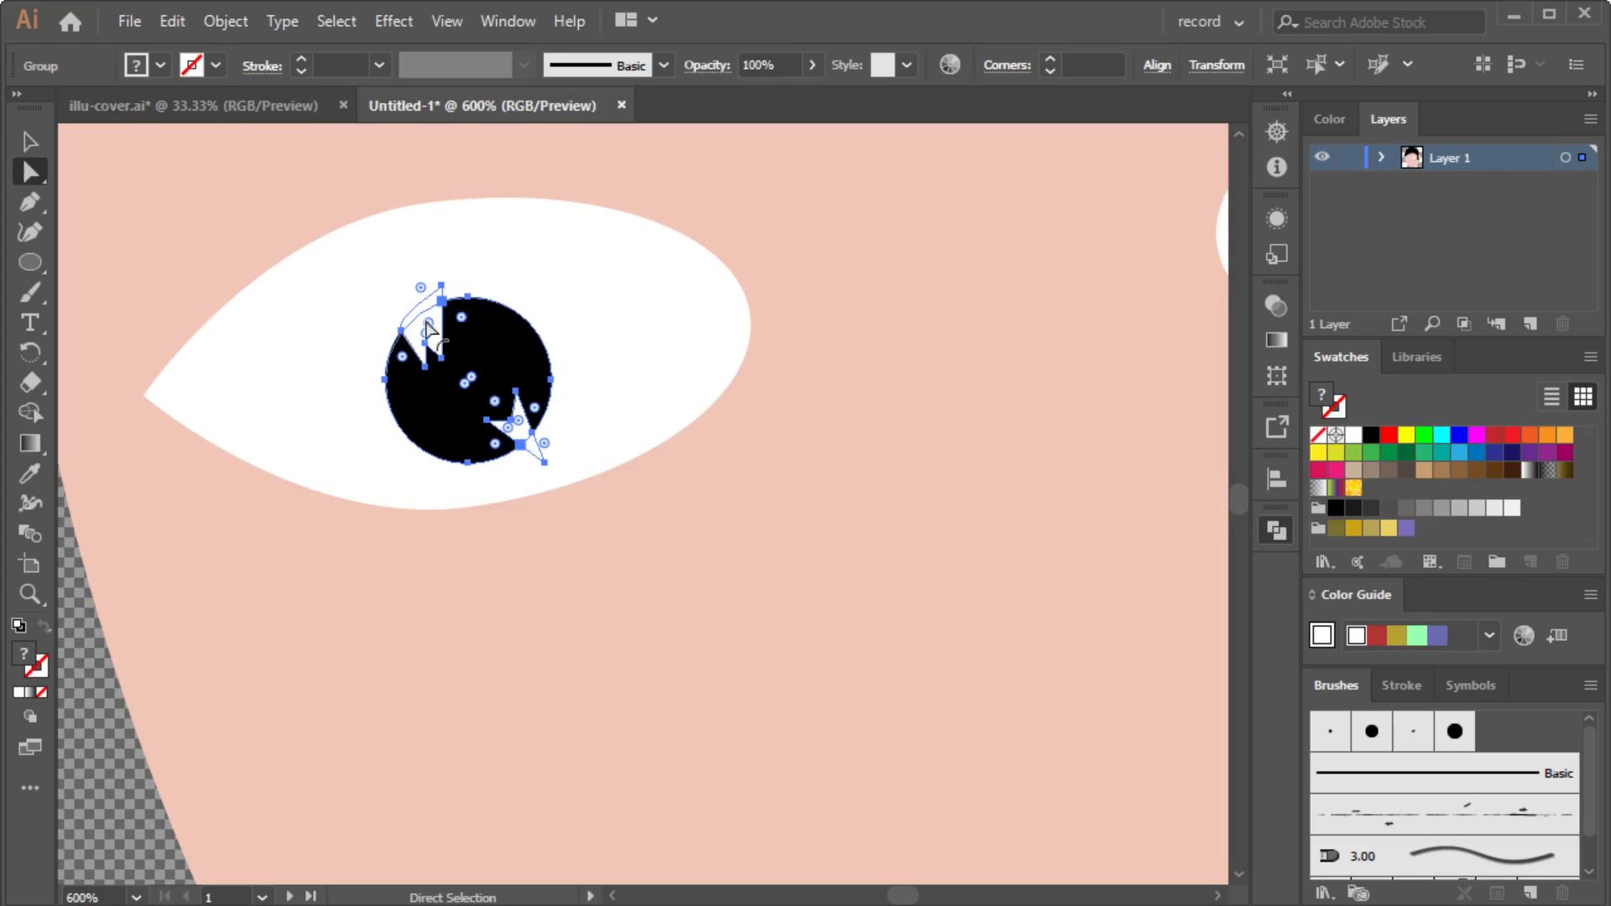
left_click(82, 648)
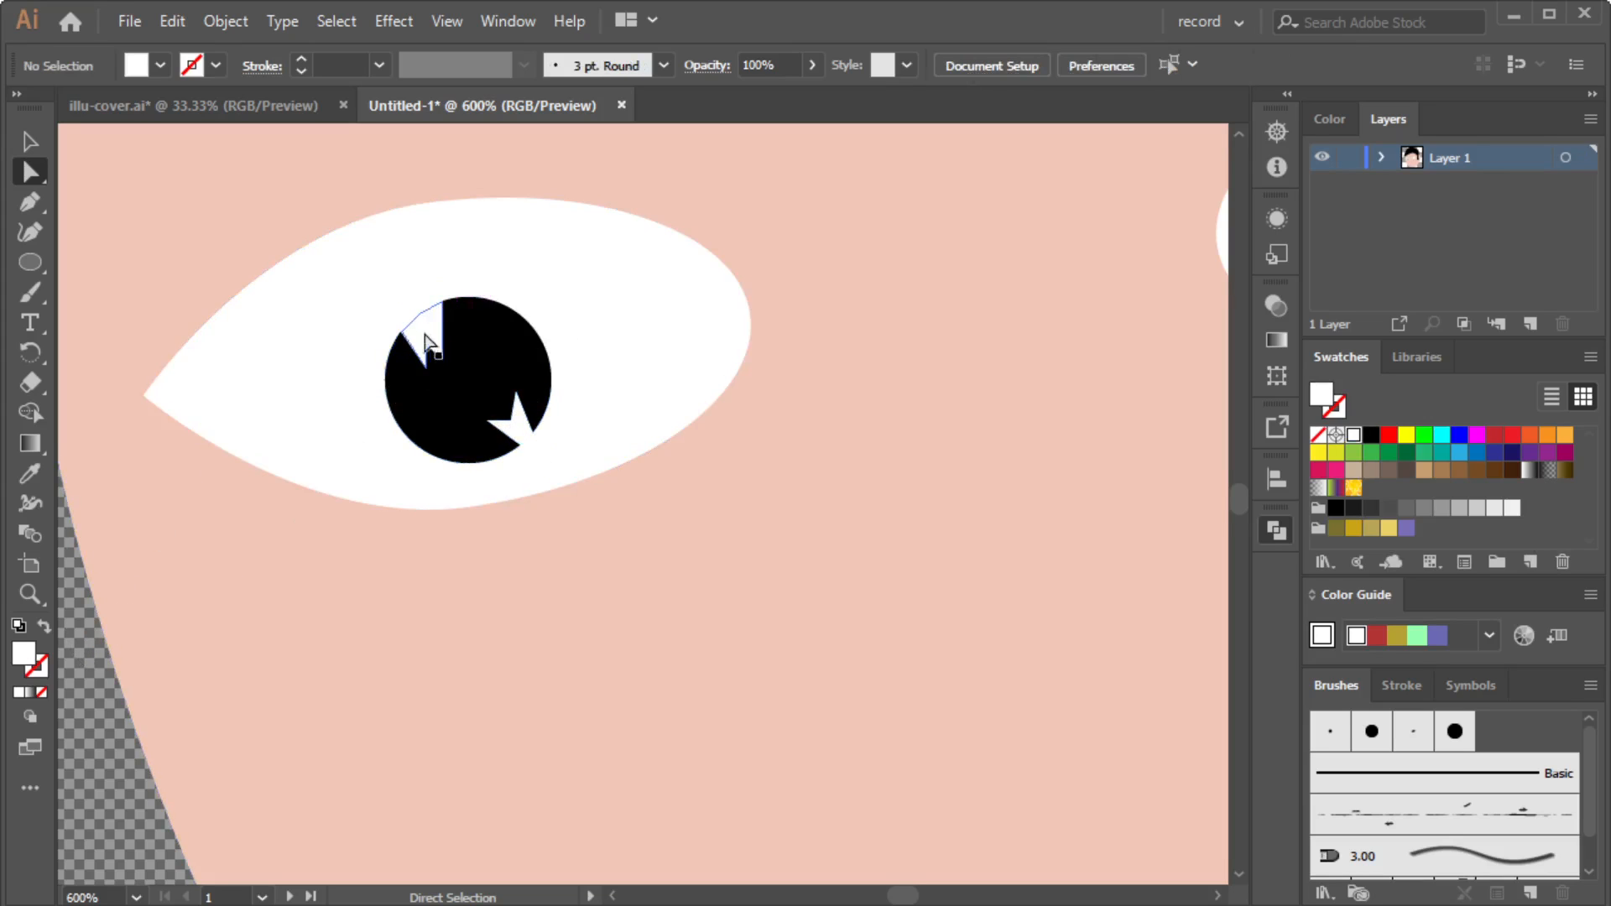
Delete the divided white highlight pieces inside and outside the pupil, leaving only the black pupil with two cut-out notches.
left_click(436, 338)
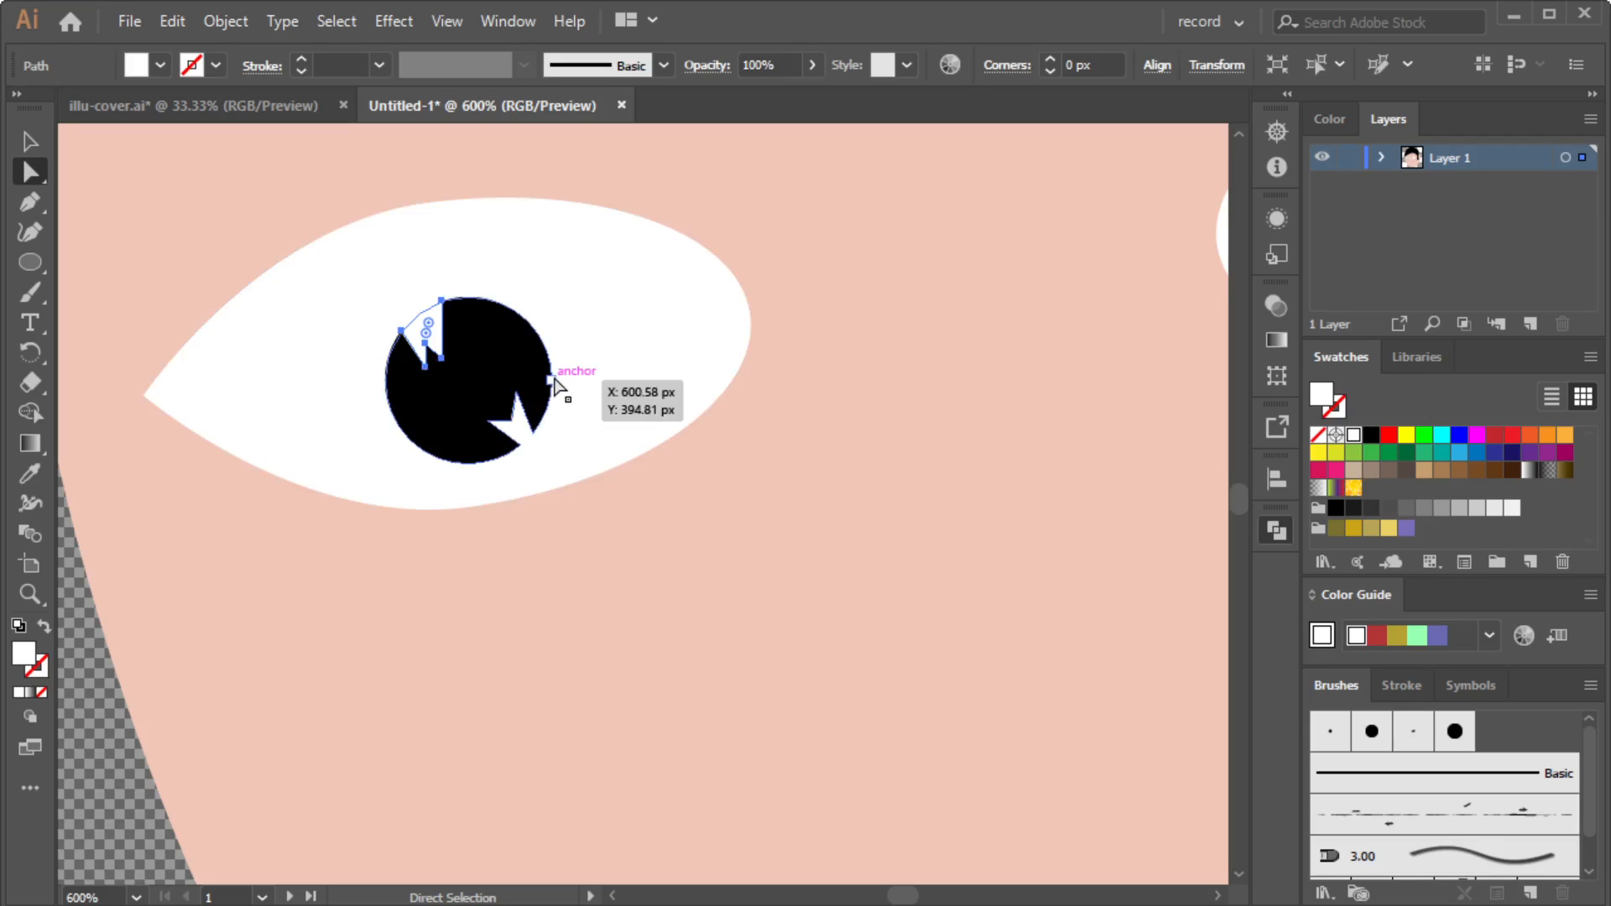
key("ctrl+shift+a")
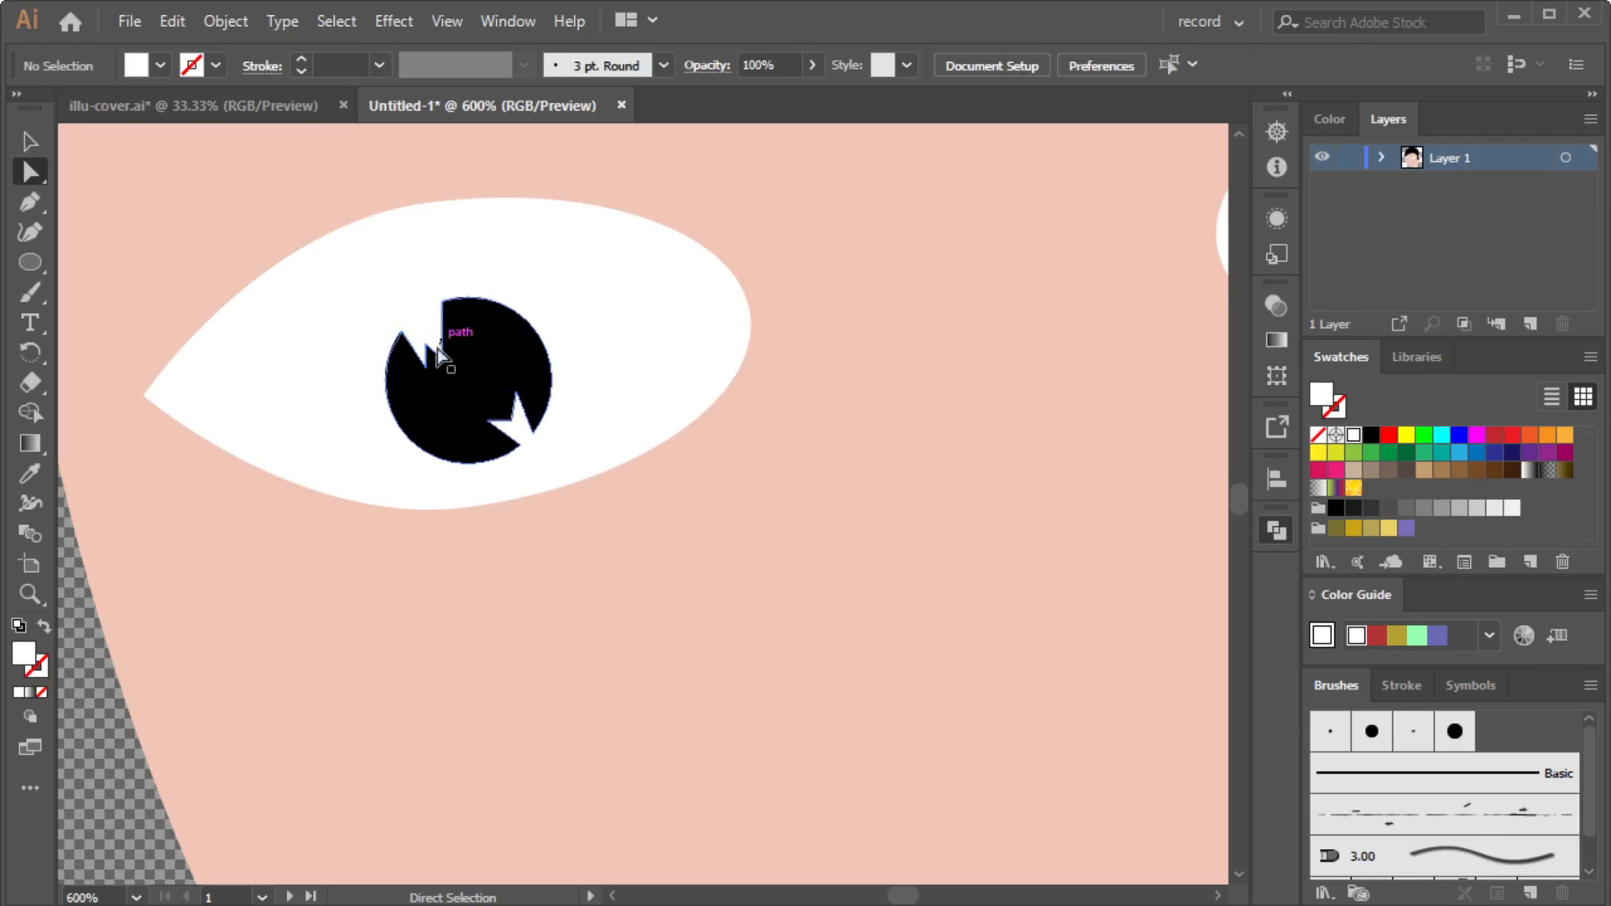
left_click(426, 308)
key("ctrl+shift+a")
left_click(558, 486)
key("ctrl+shift+a")
left_click(542, 458)
key("Delete")
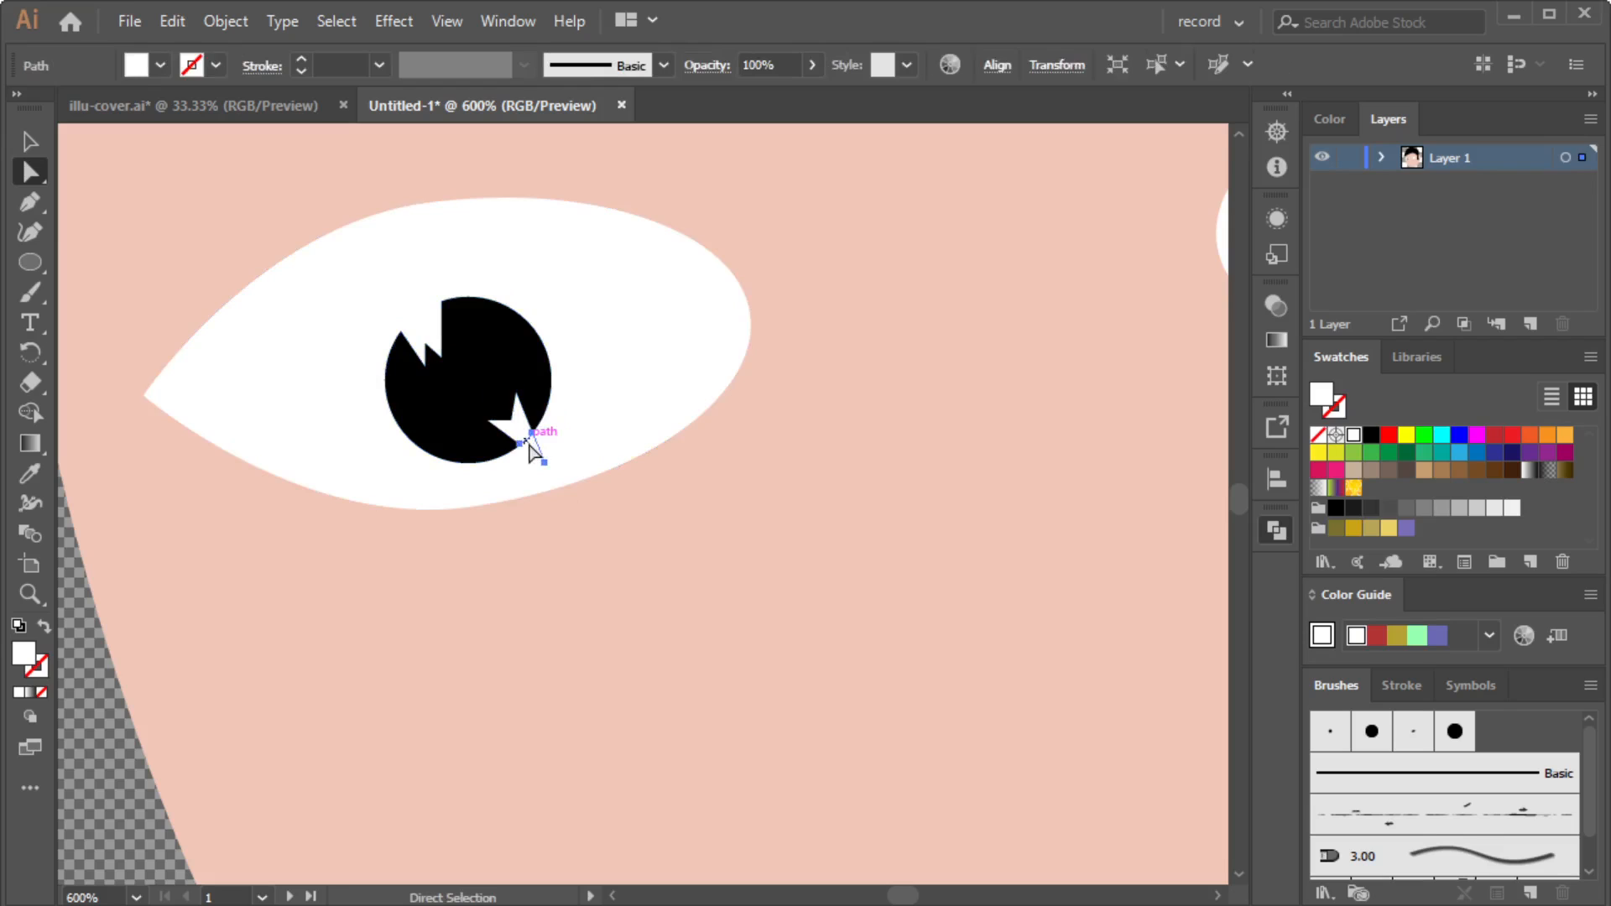
key("Delete")
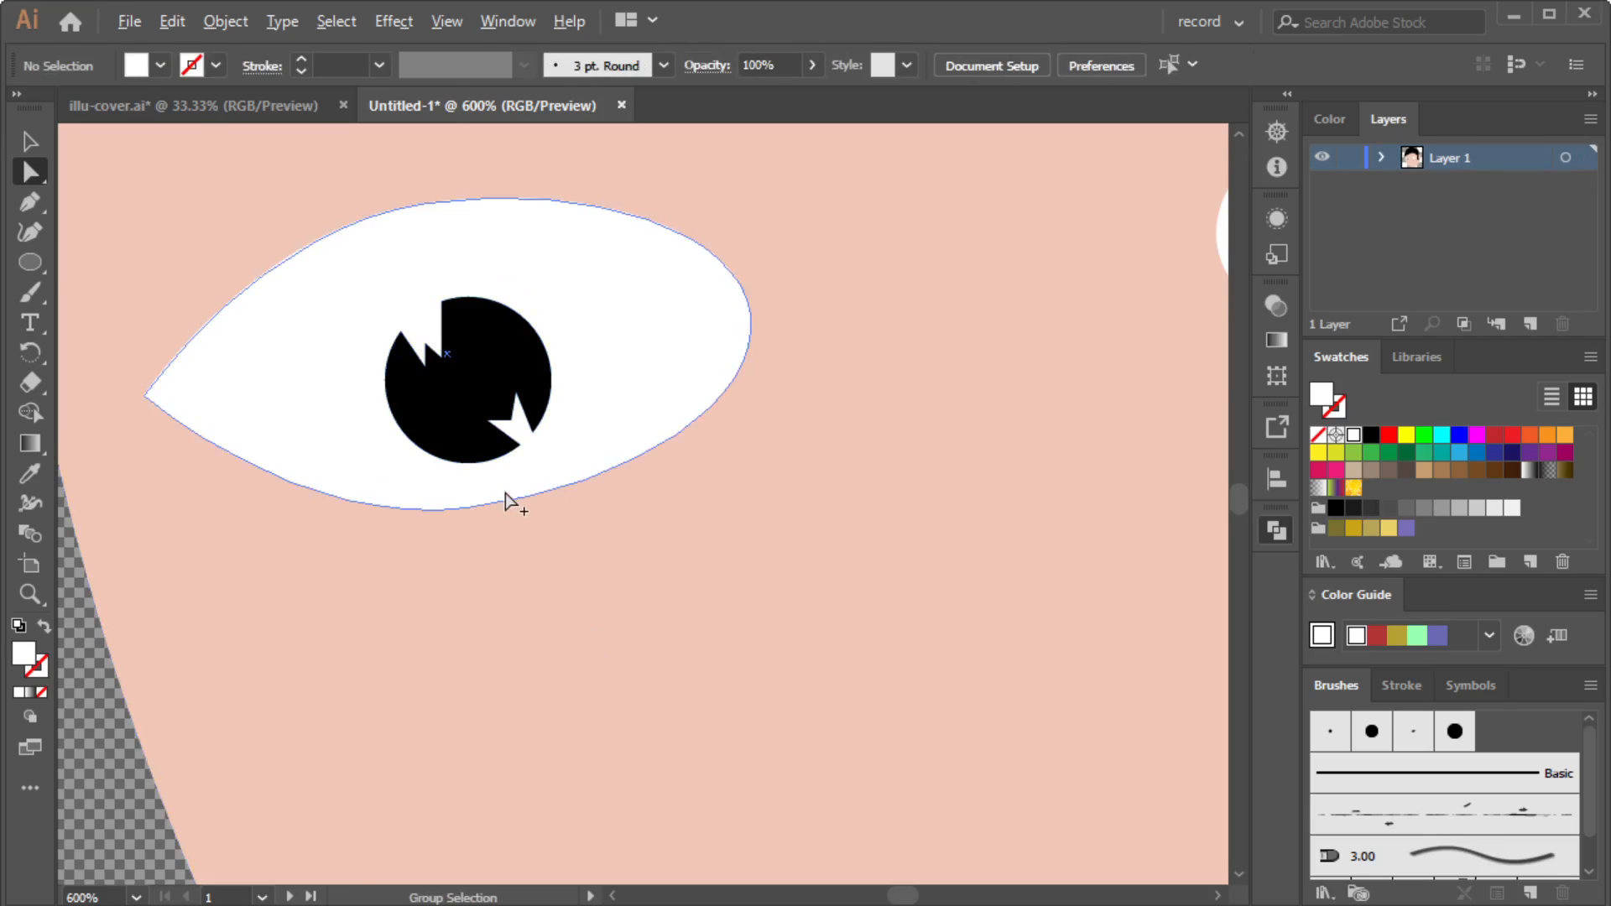
Move the notched pupil off the face to check its cut-outs, and place it back slightly lower in the left eye.
scroll(511, 500, "down", 1)
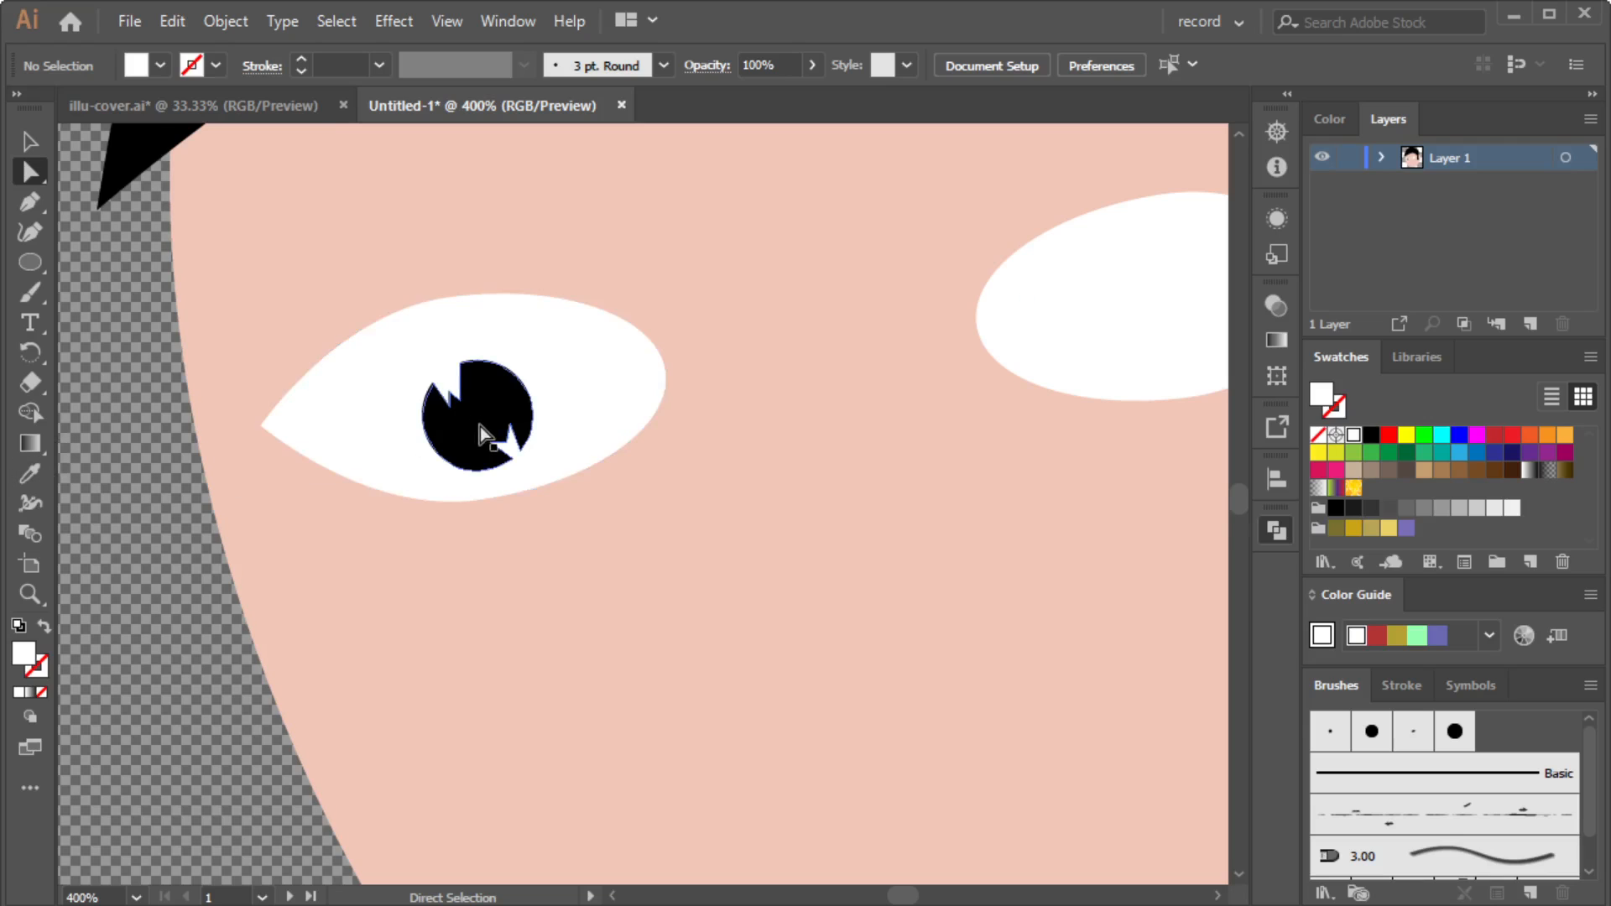
left_click_drag(475, 426, 120, 544)
left_click(122, 428)
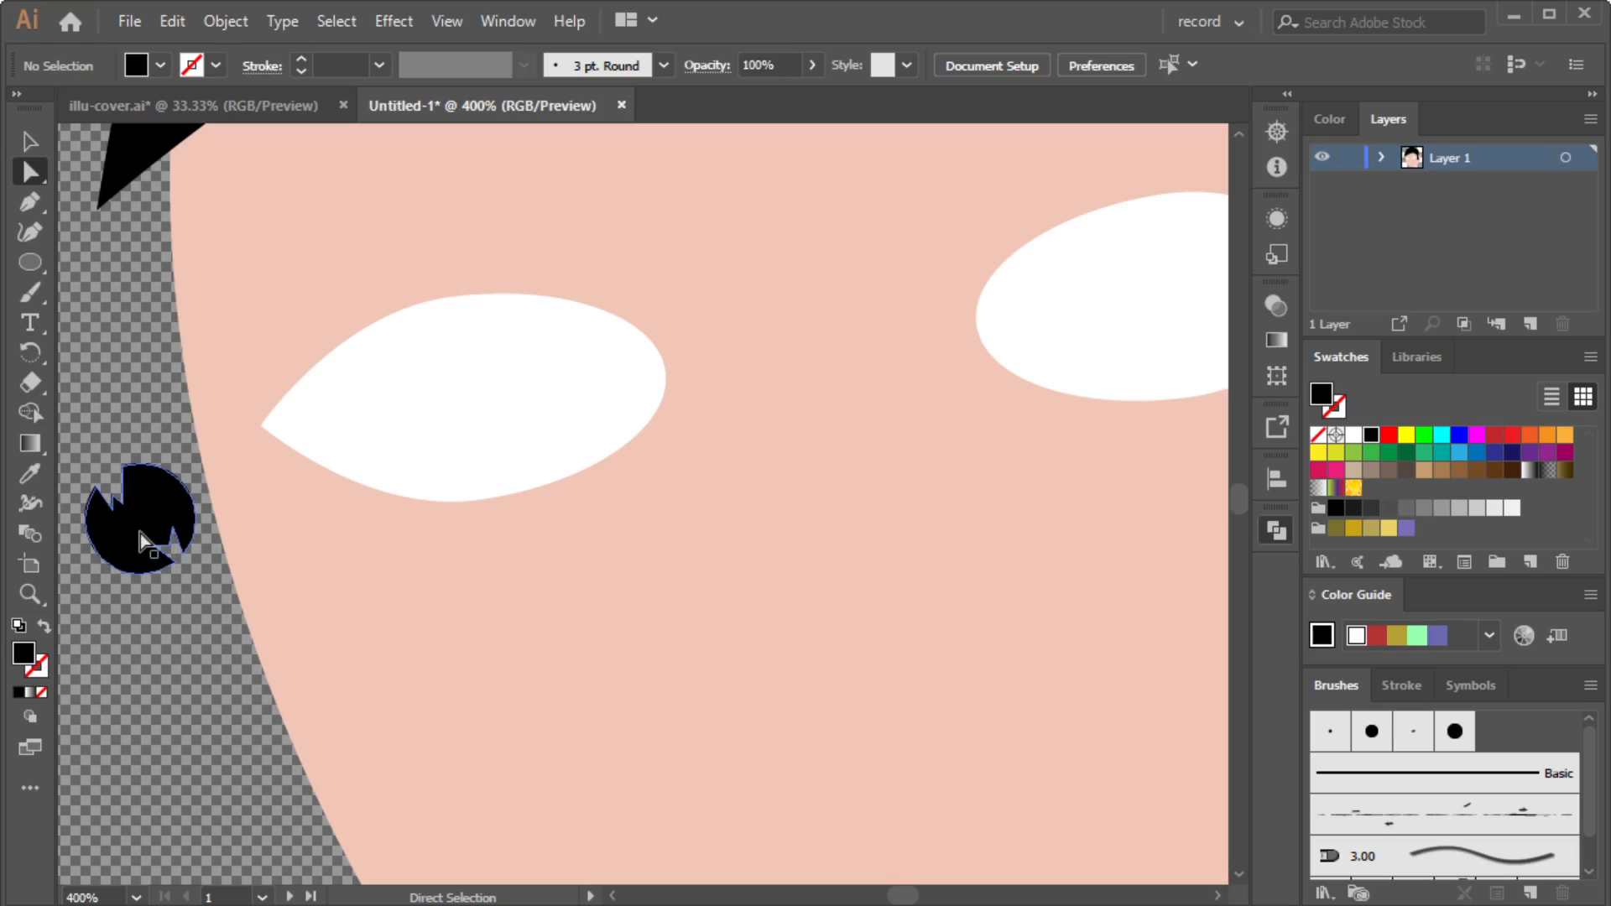
left_click_drag(140, 532, 486, 440)
left_click(144, 394)
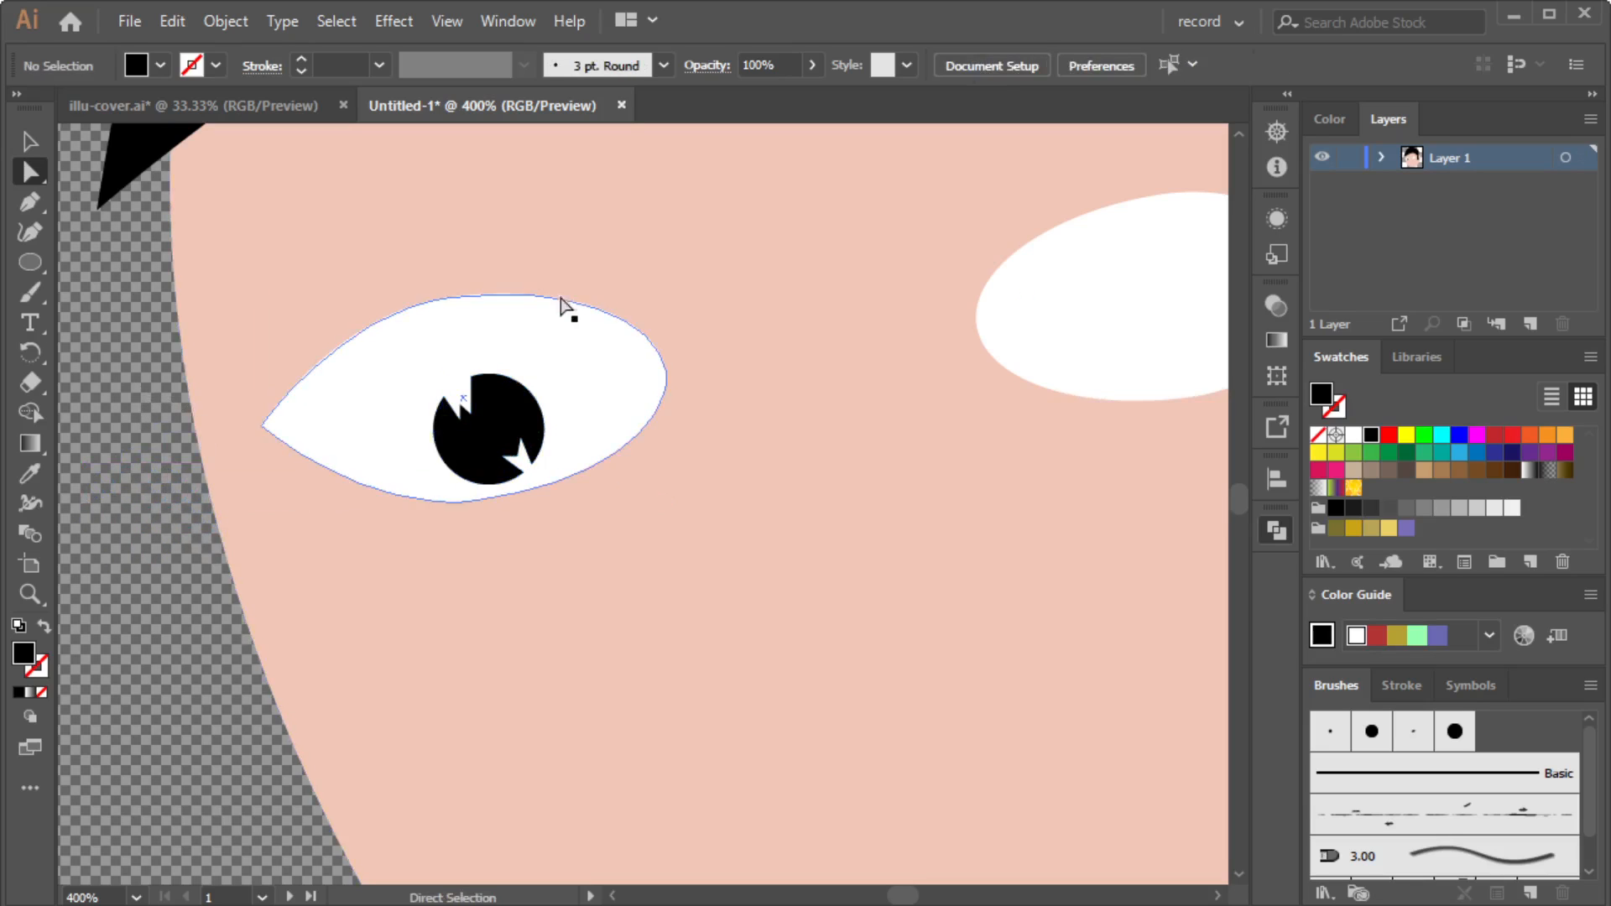
Duplicate the notched pupil from the left eye and place the copy in the middle of the right eye.
scroll(705, 159, "down", 2, "alt")
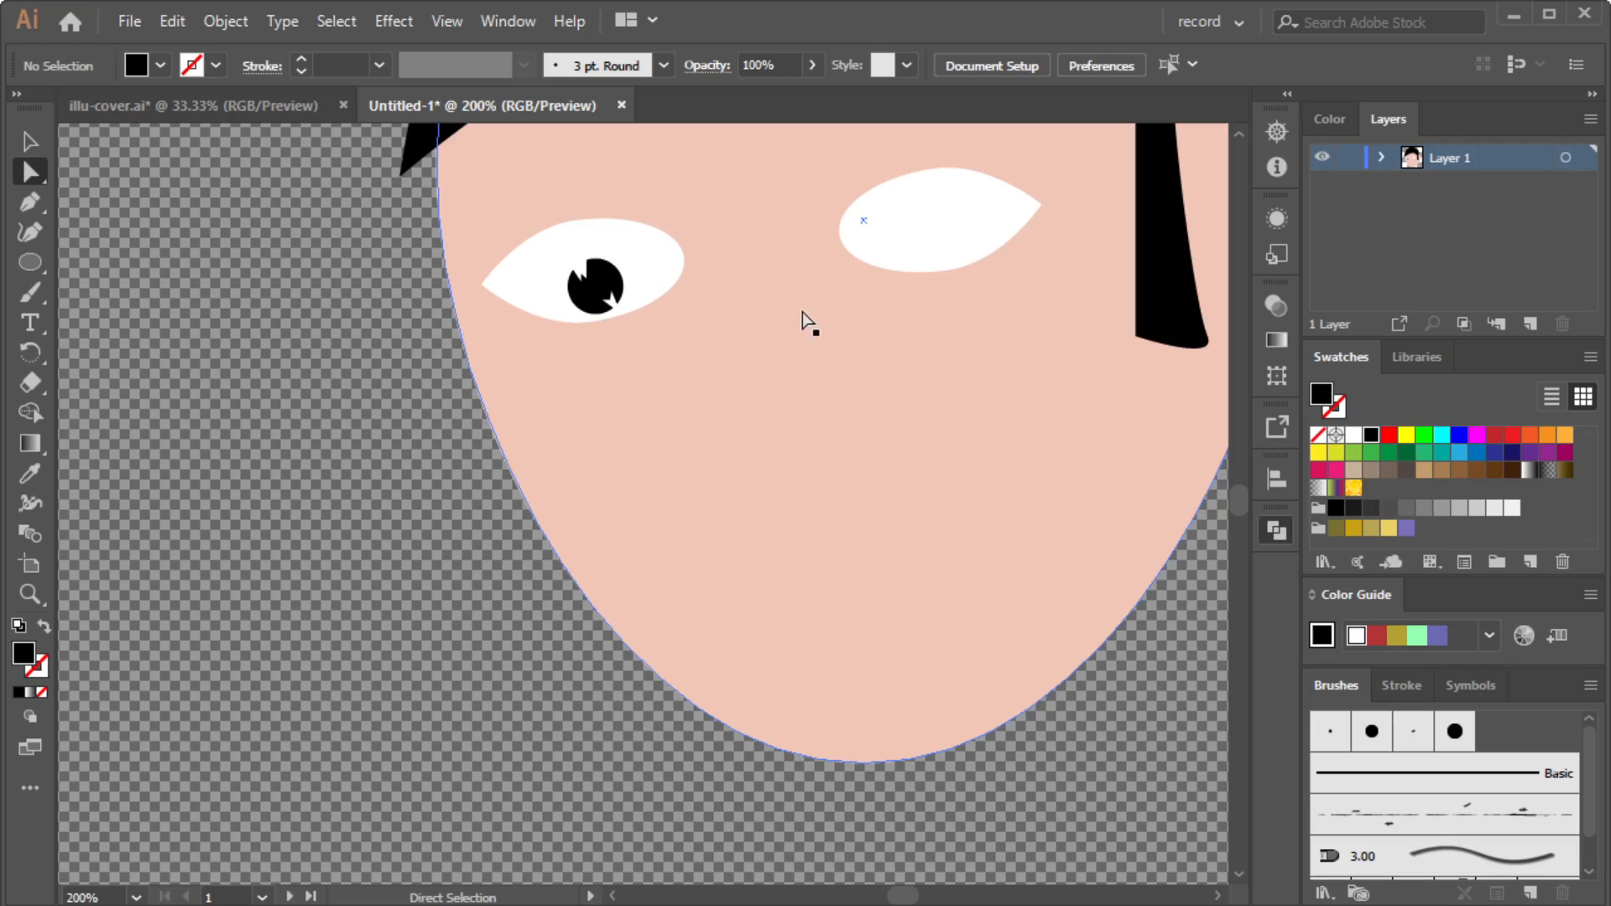
scroll(839, 270, "down", 2, "alt")
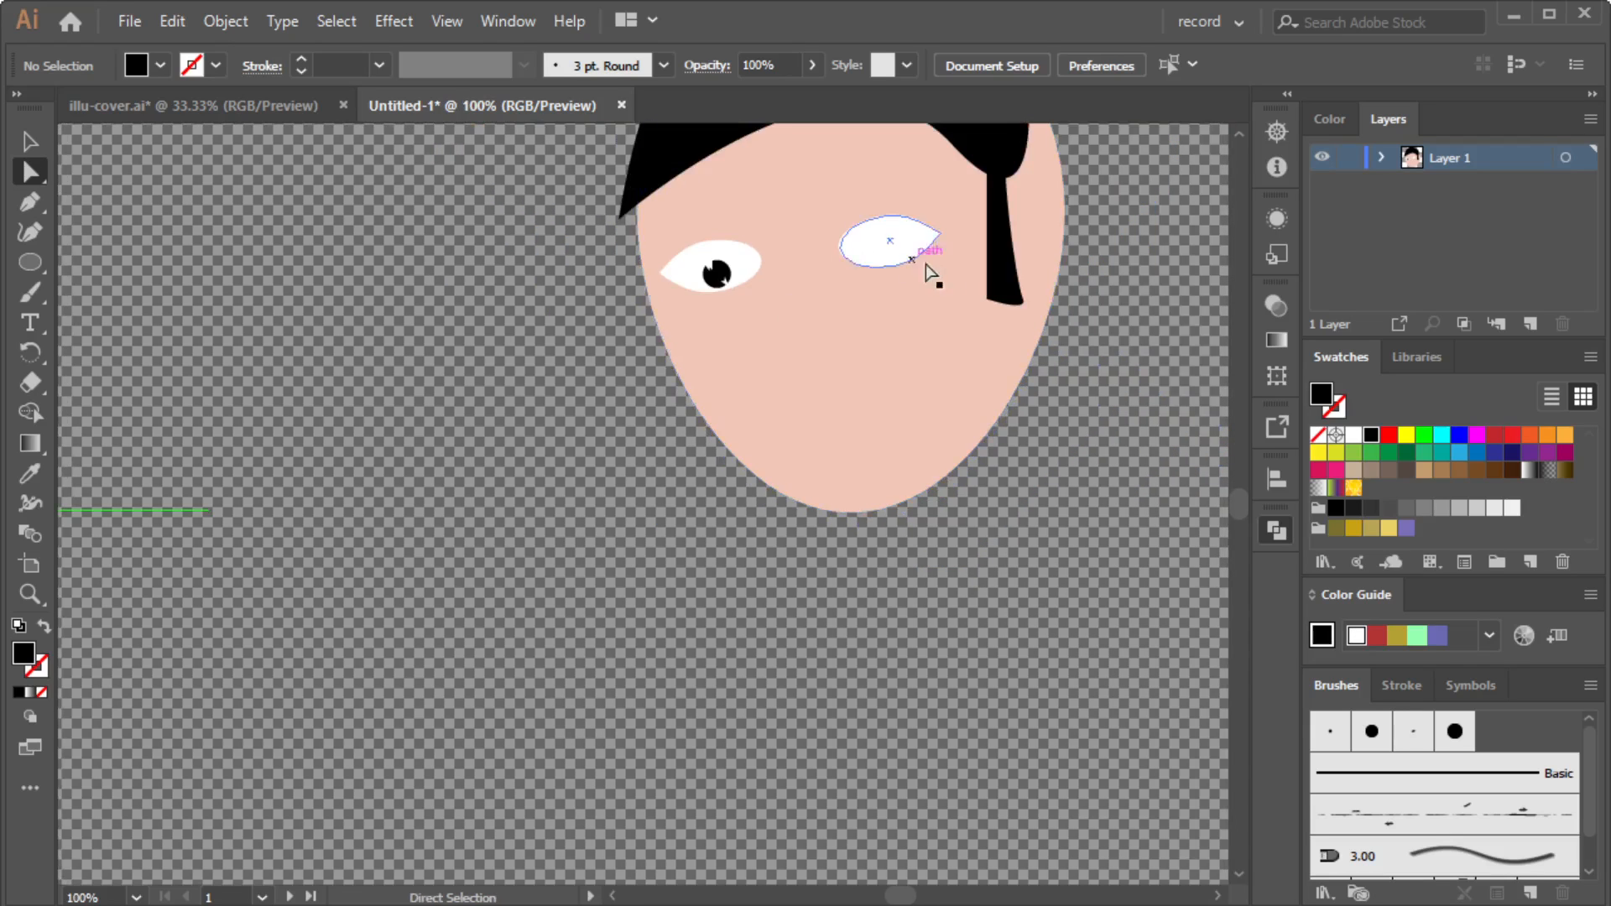
scroll(942, 273, "up", 1, "alt")
scroll(1110, 291, "up", 2)
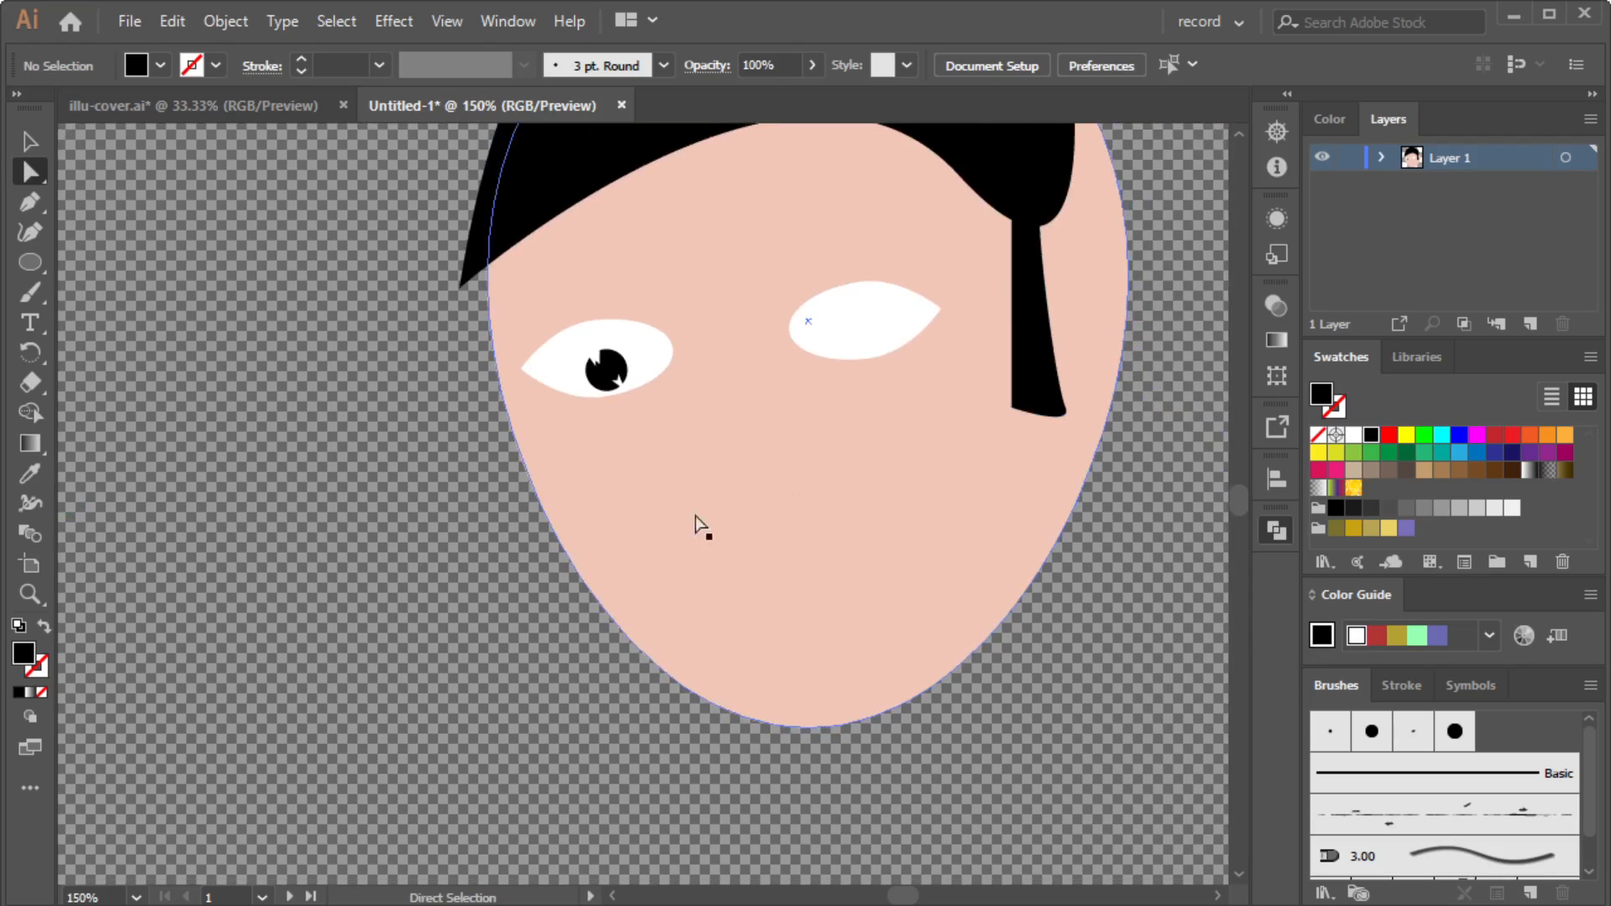
key("space")
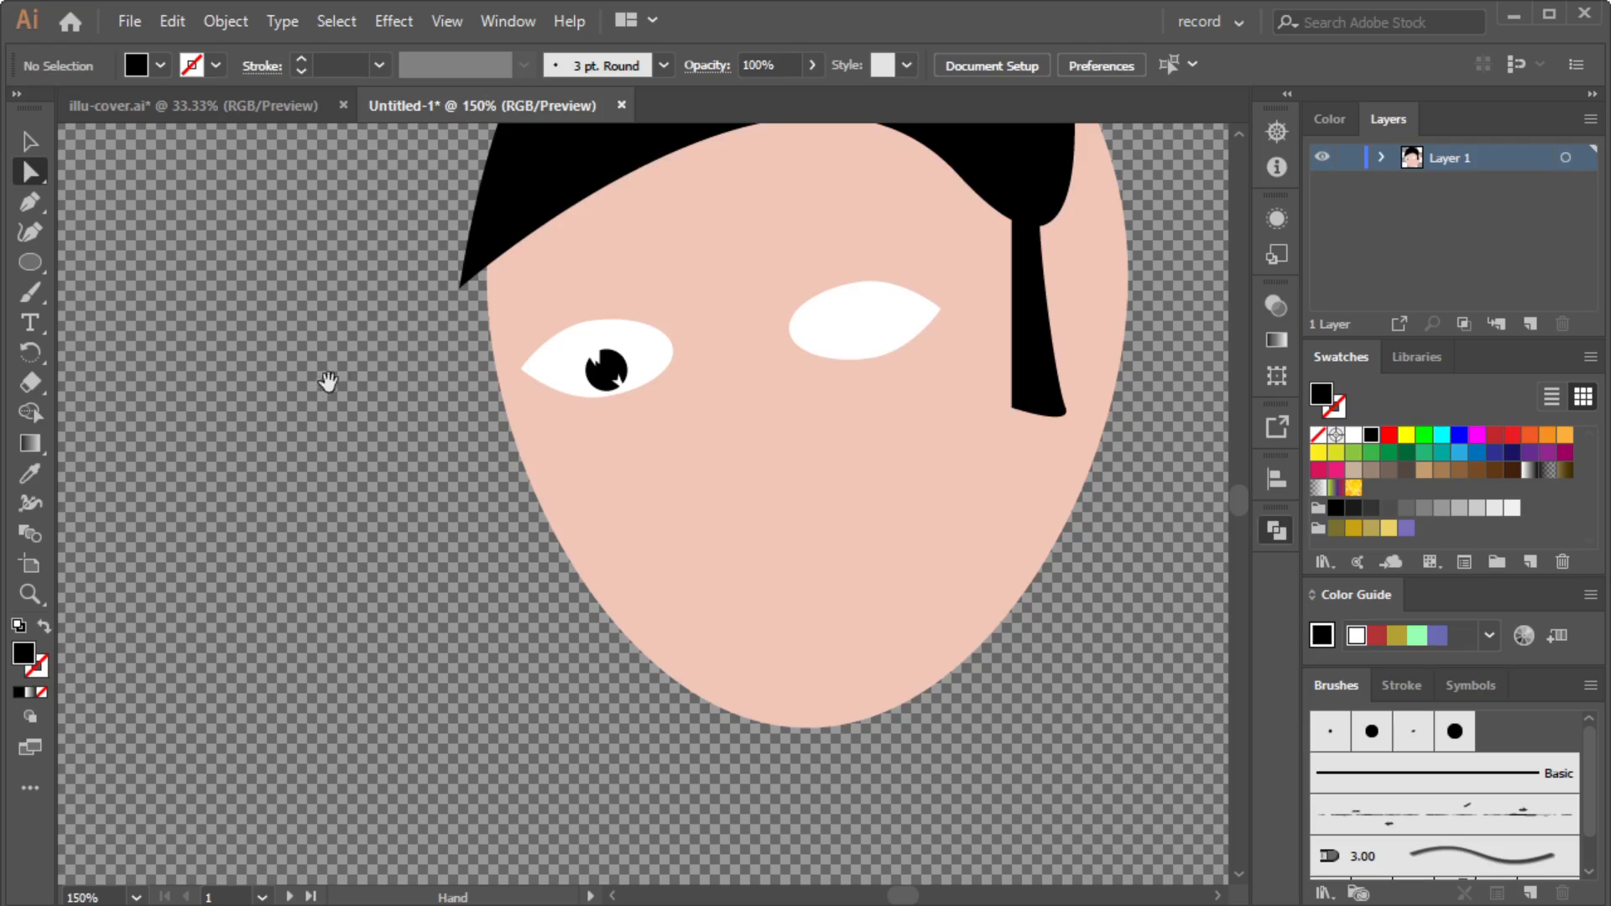
left_click_drag(327, 381, 179, 435)
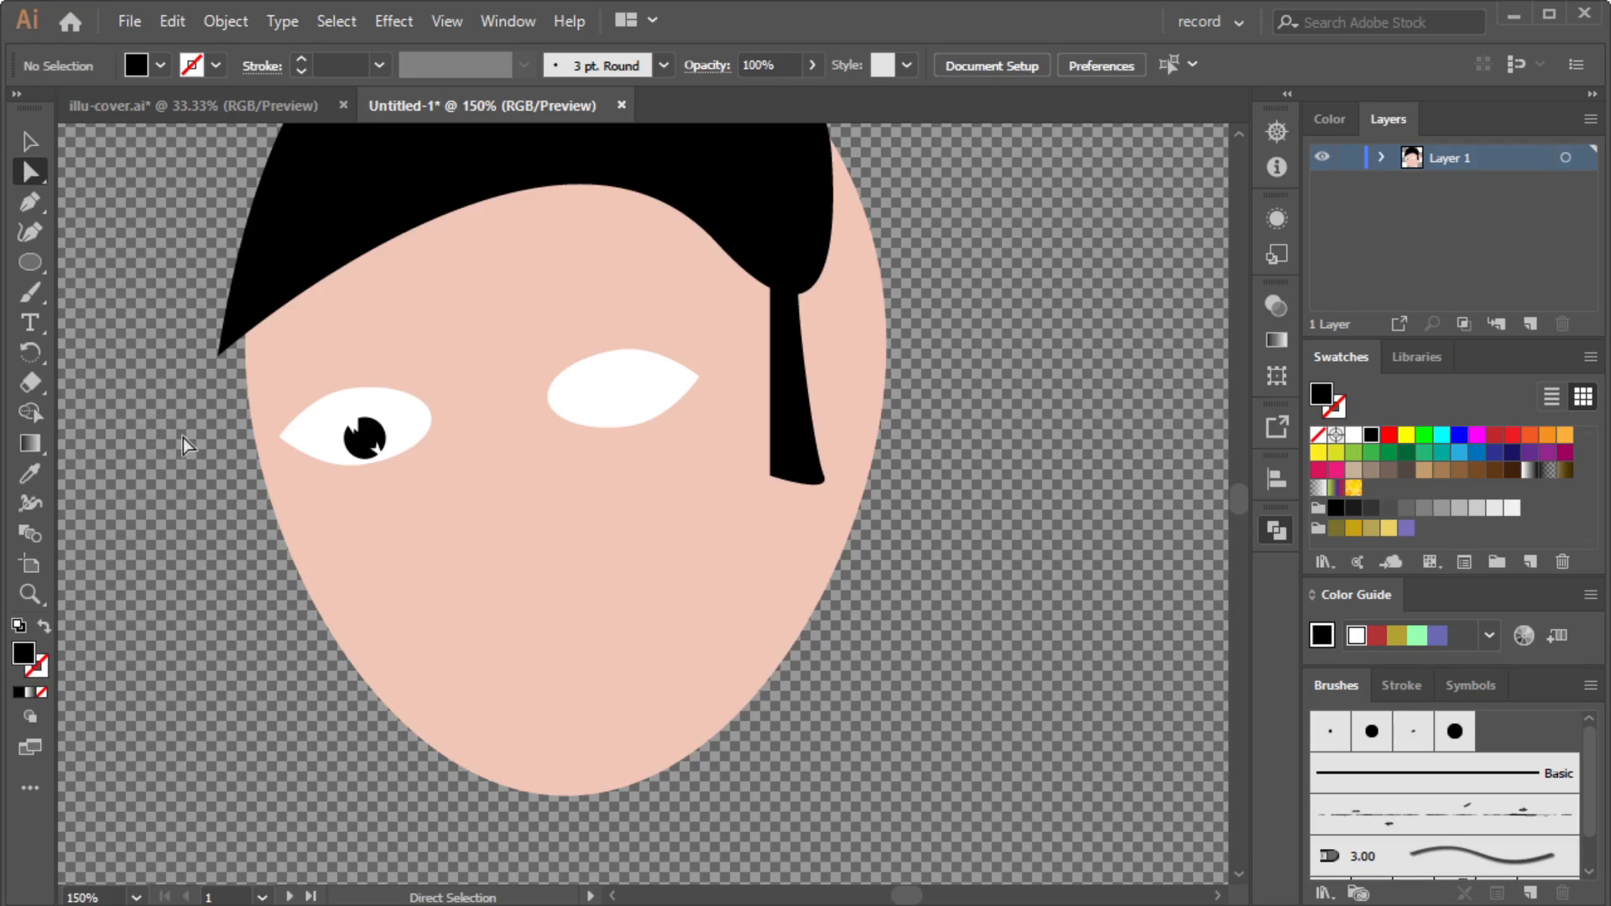
key("space")
left_click_drag(148, 420, 73, 371)
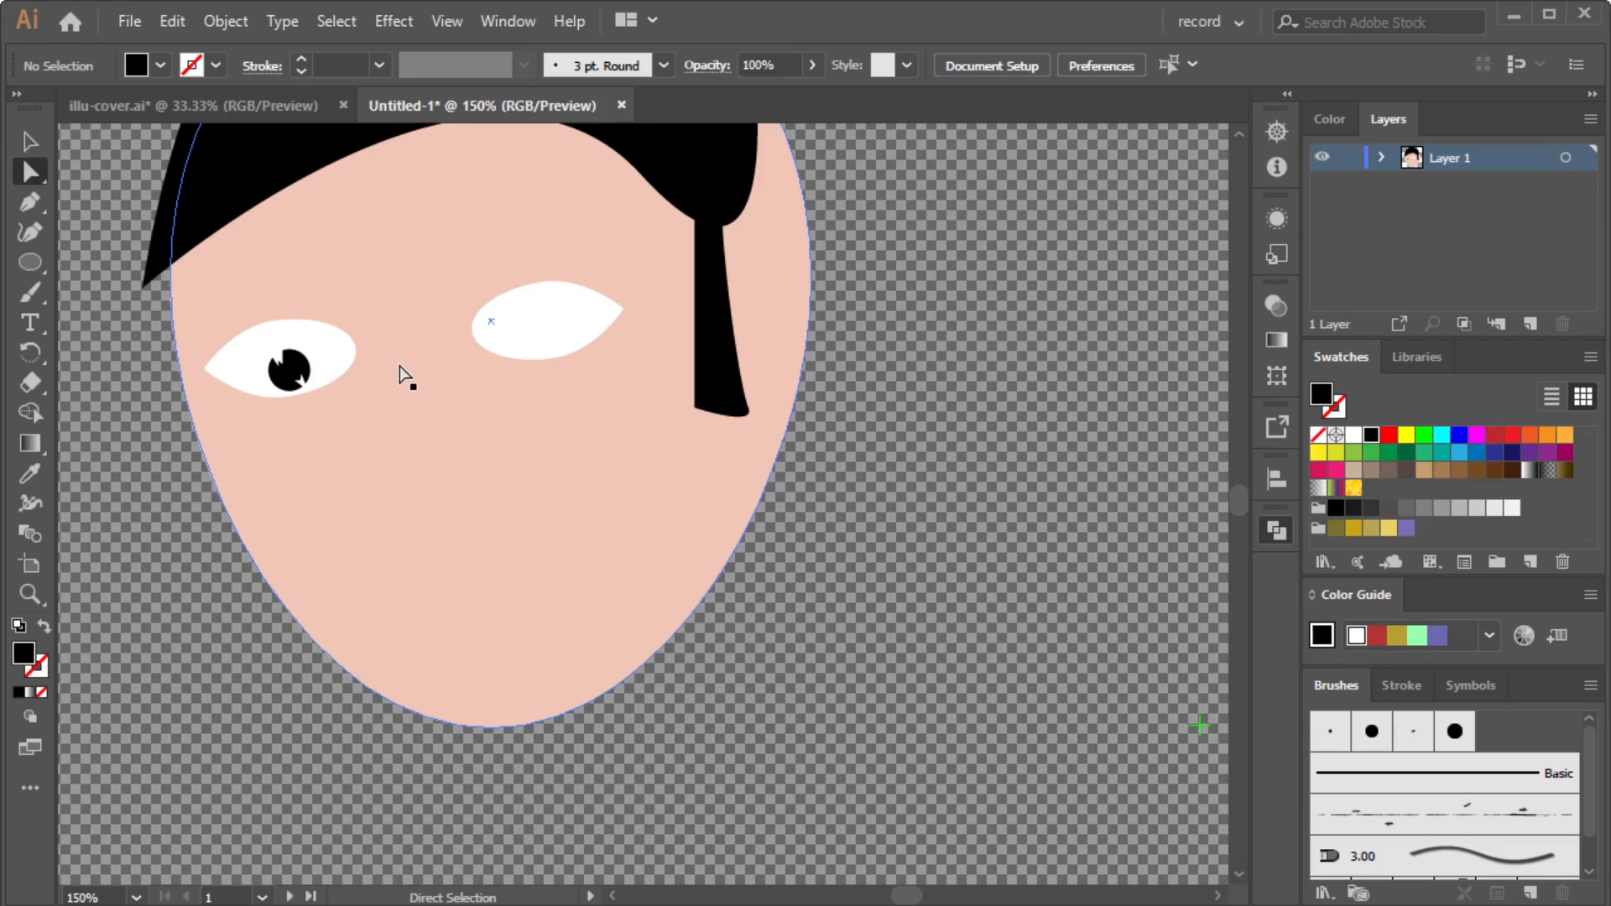
scroll(460, 324, "up", 1)
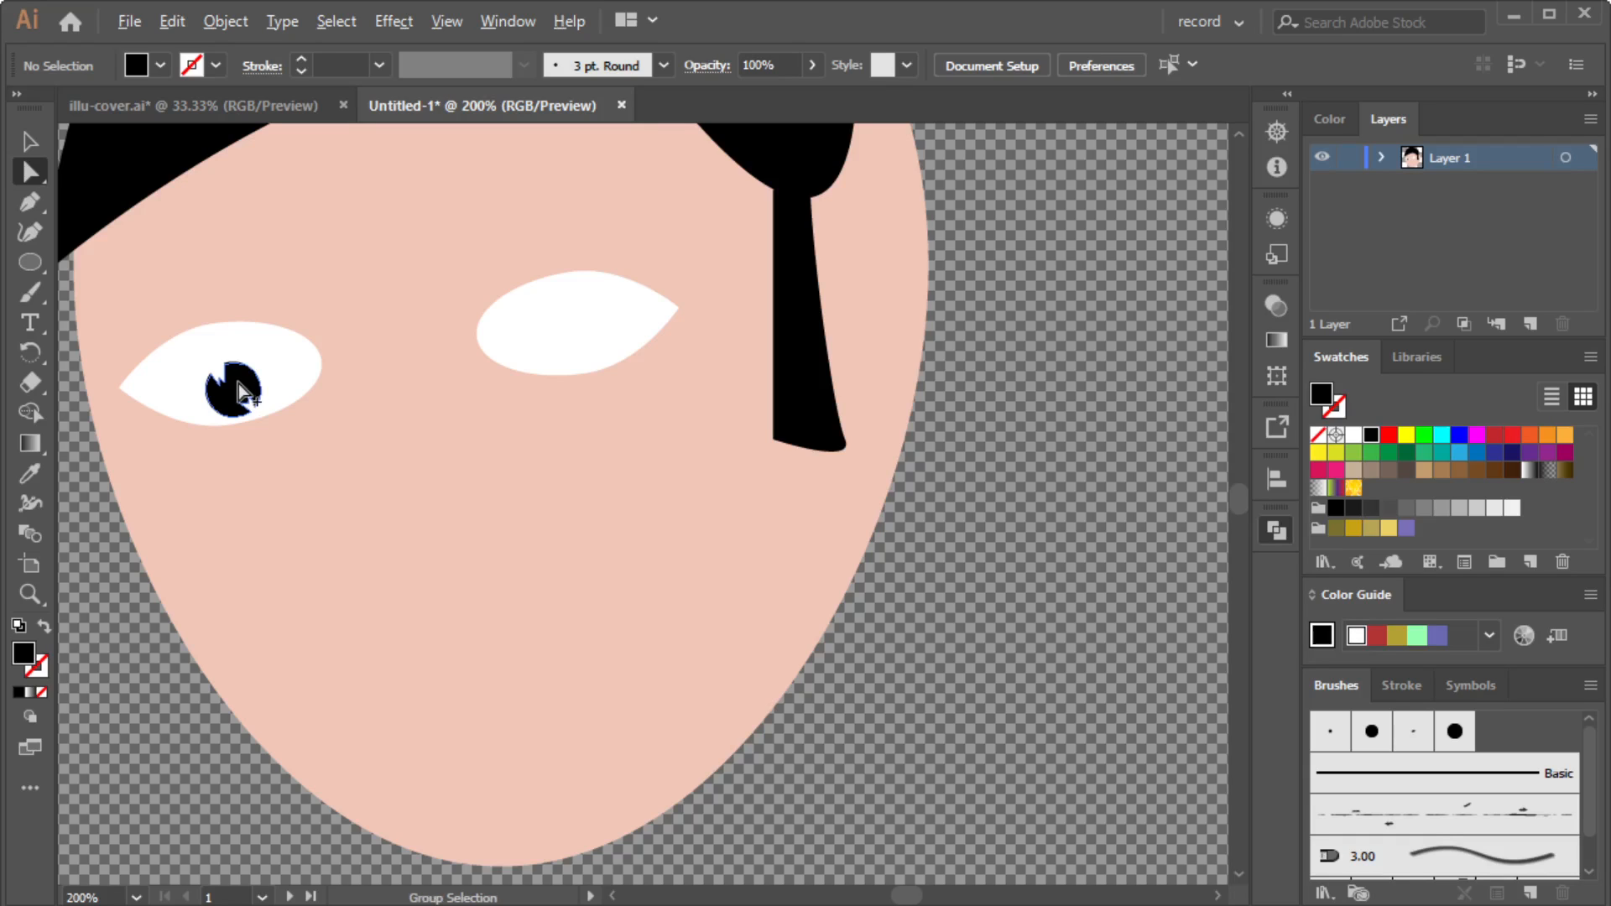
left_click_drag(238, 385, 579, 336)
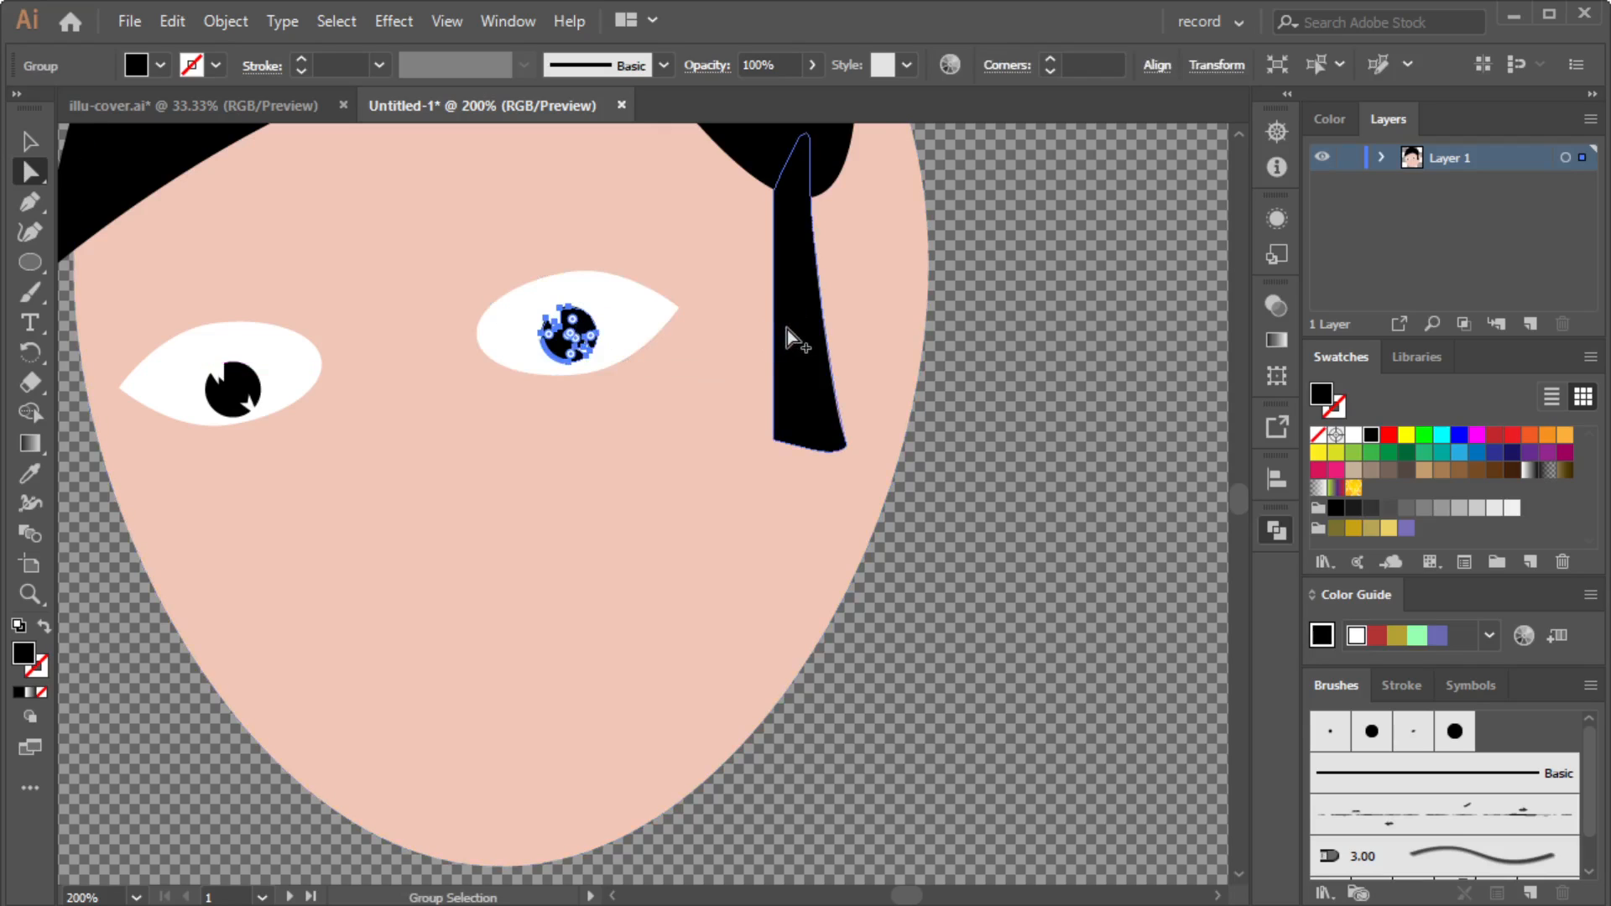
left_click(1049, 320)
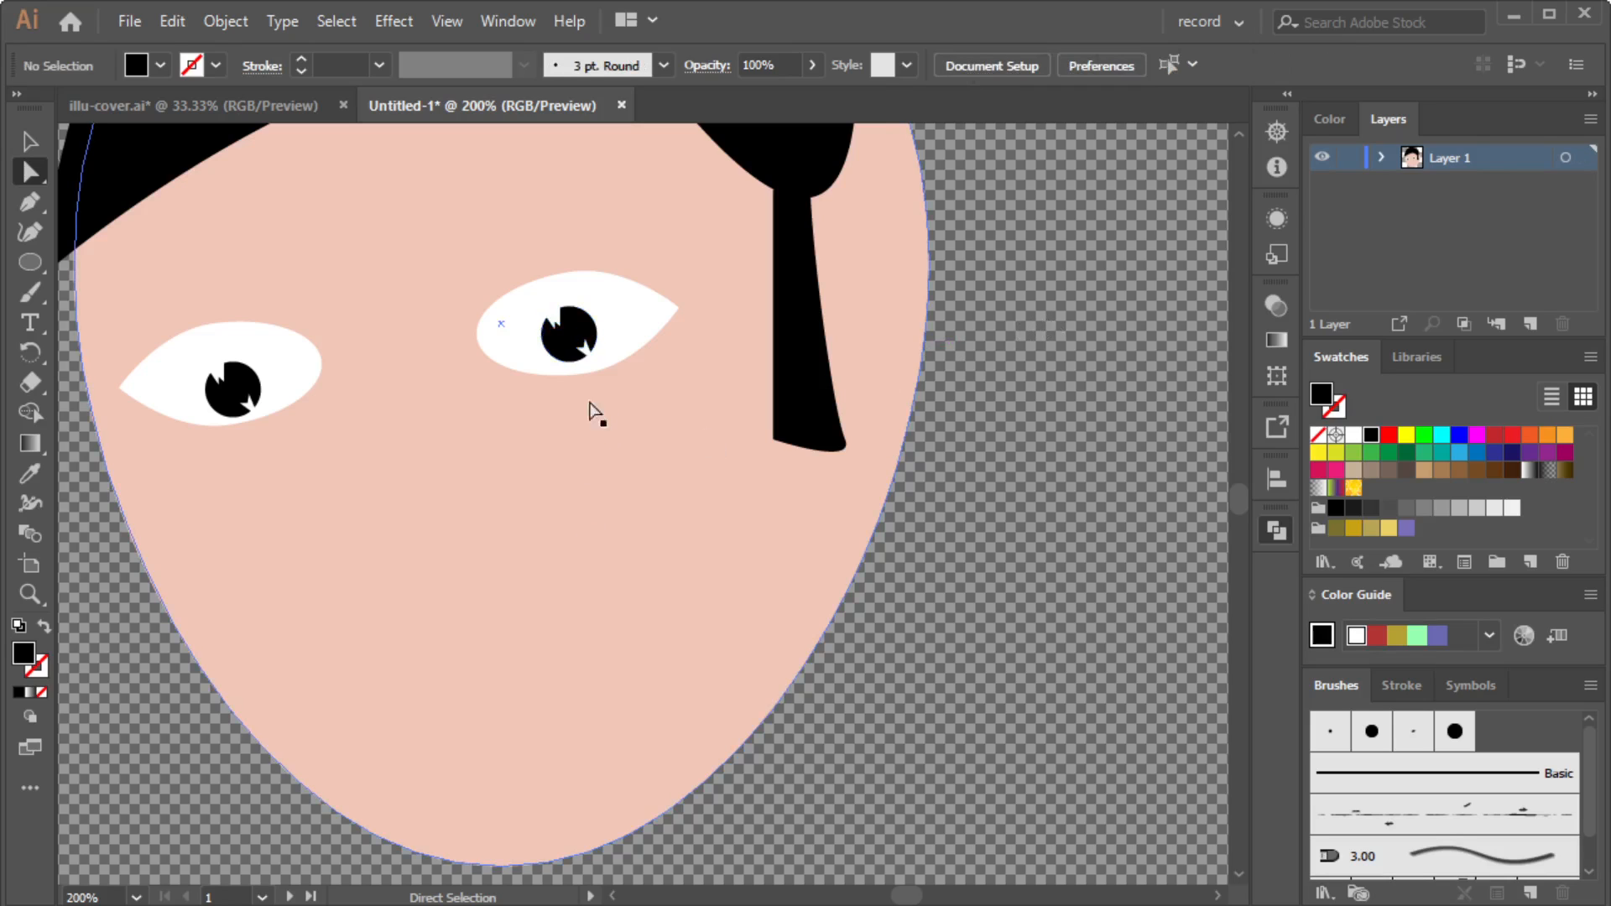
left_click_drag(565, 340, 570, 351)
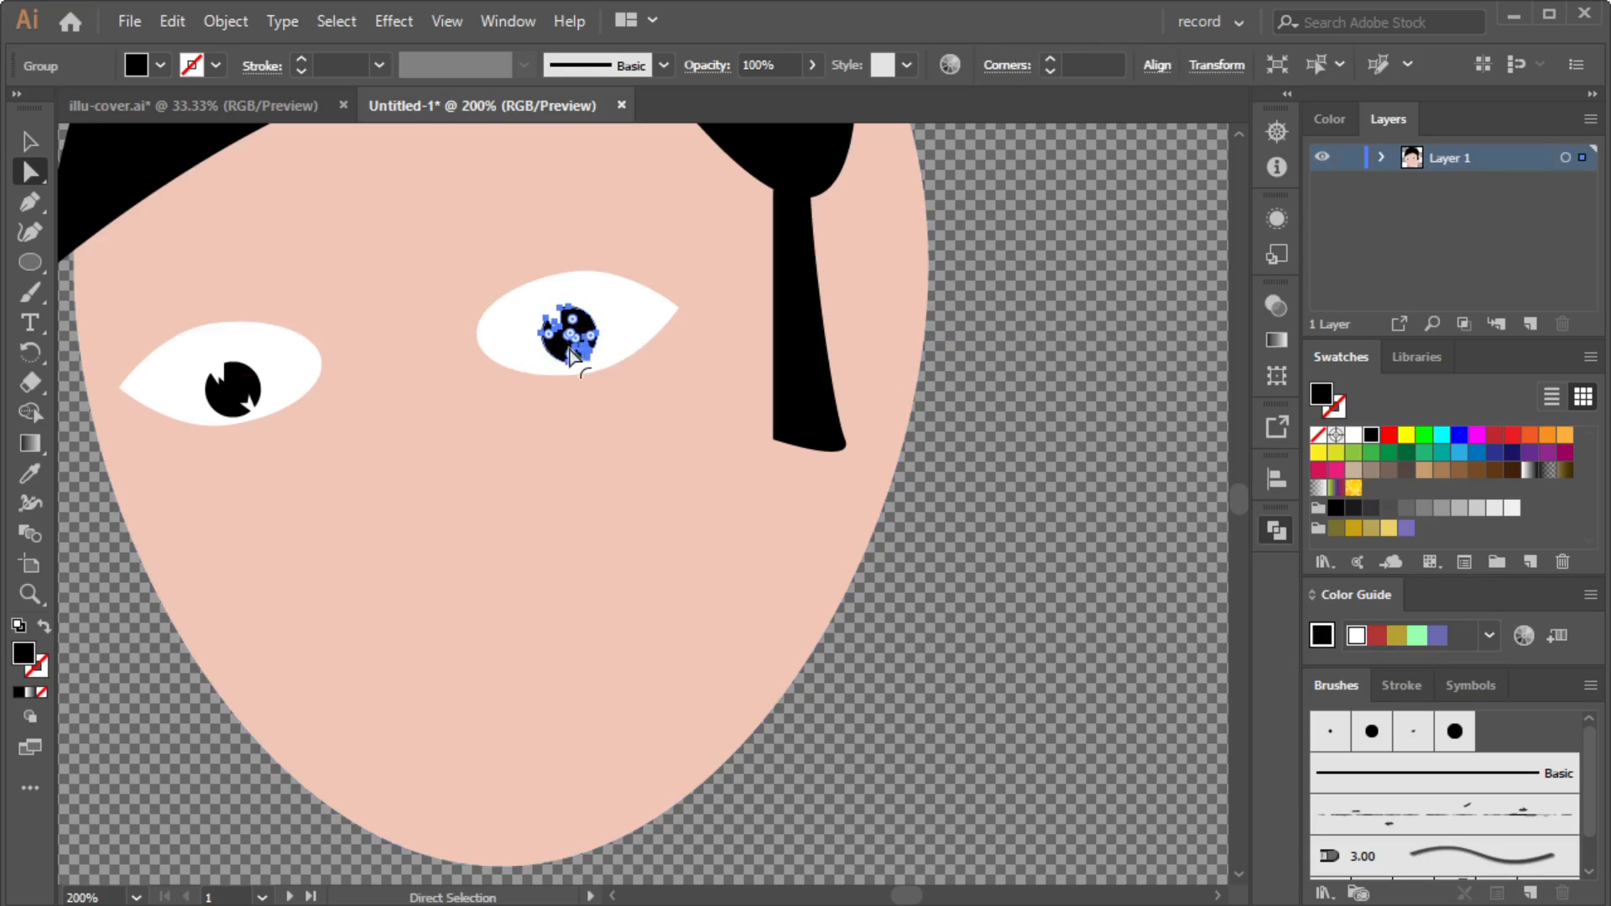
left_click(1112, 327)
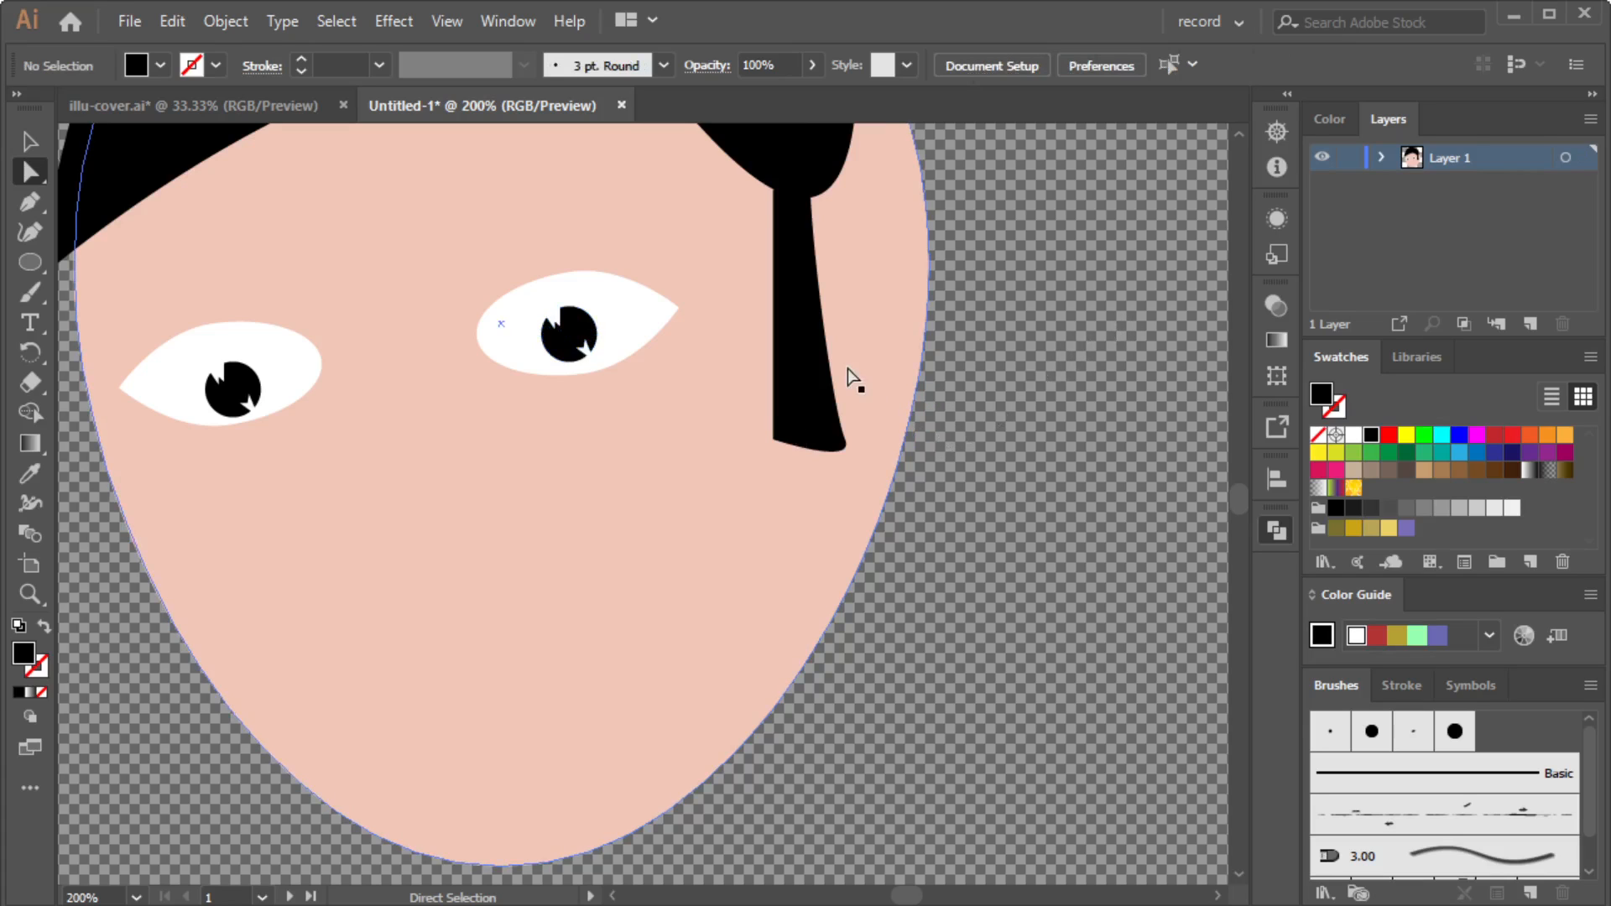
Paint an angular, L-shaped black nose line between the eyes with the Paintbrush, undoing a first curved stroke.
scroll(852, 363, "down", 1)
scroll(251, 571, "down", 1)
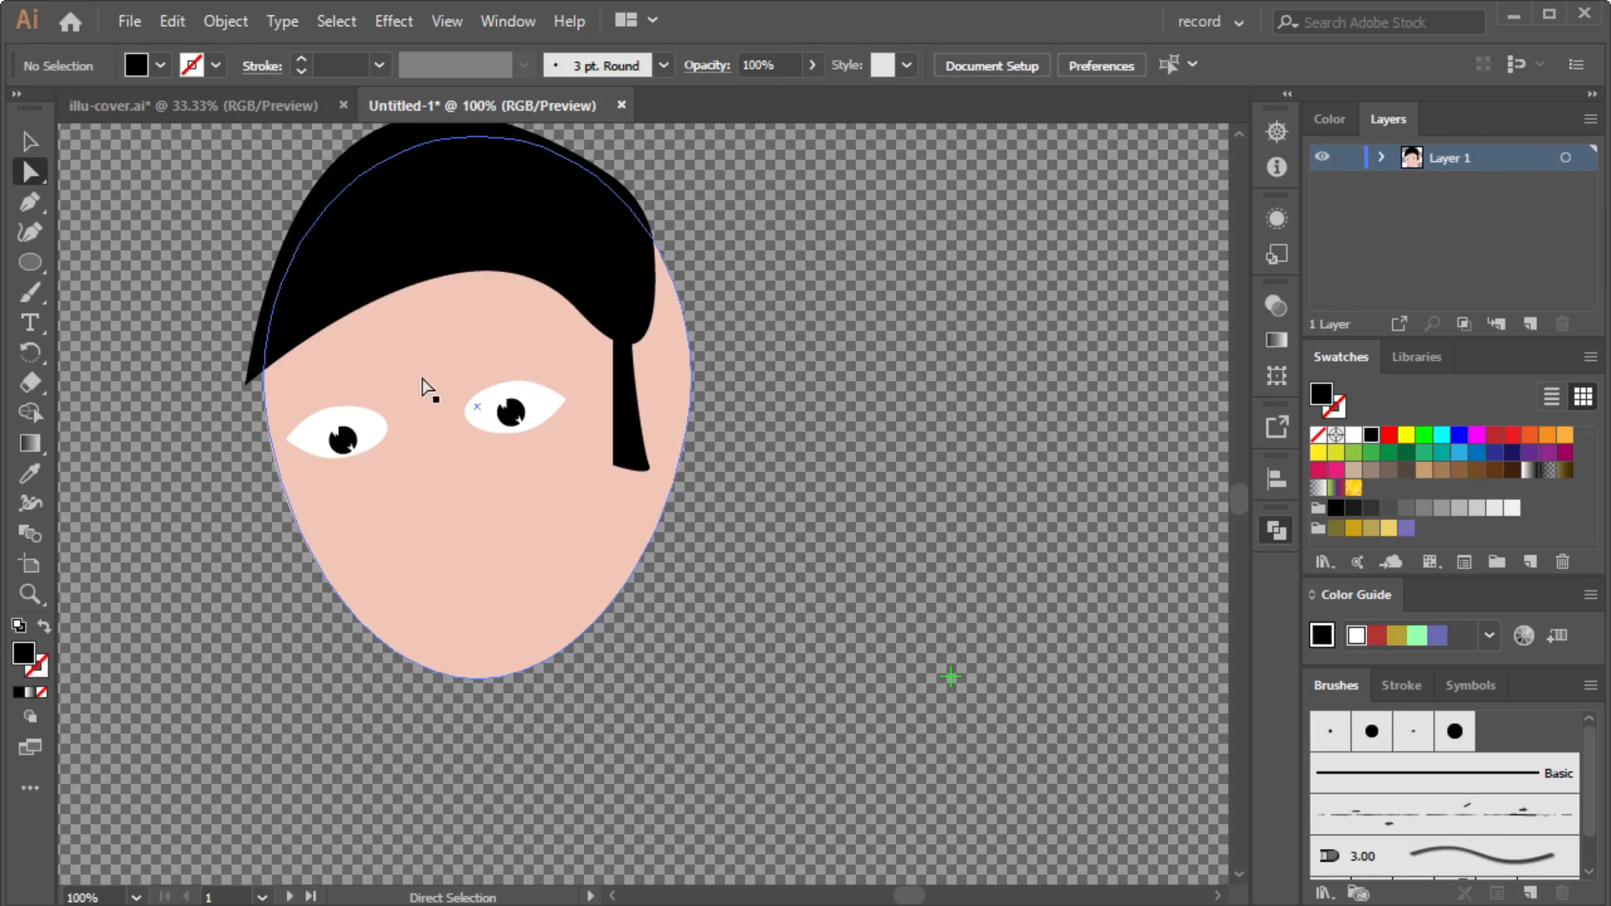
key("alt")
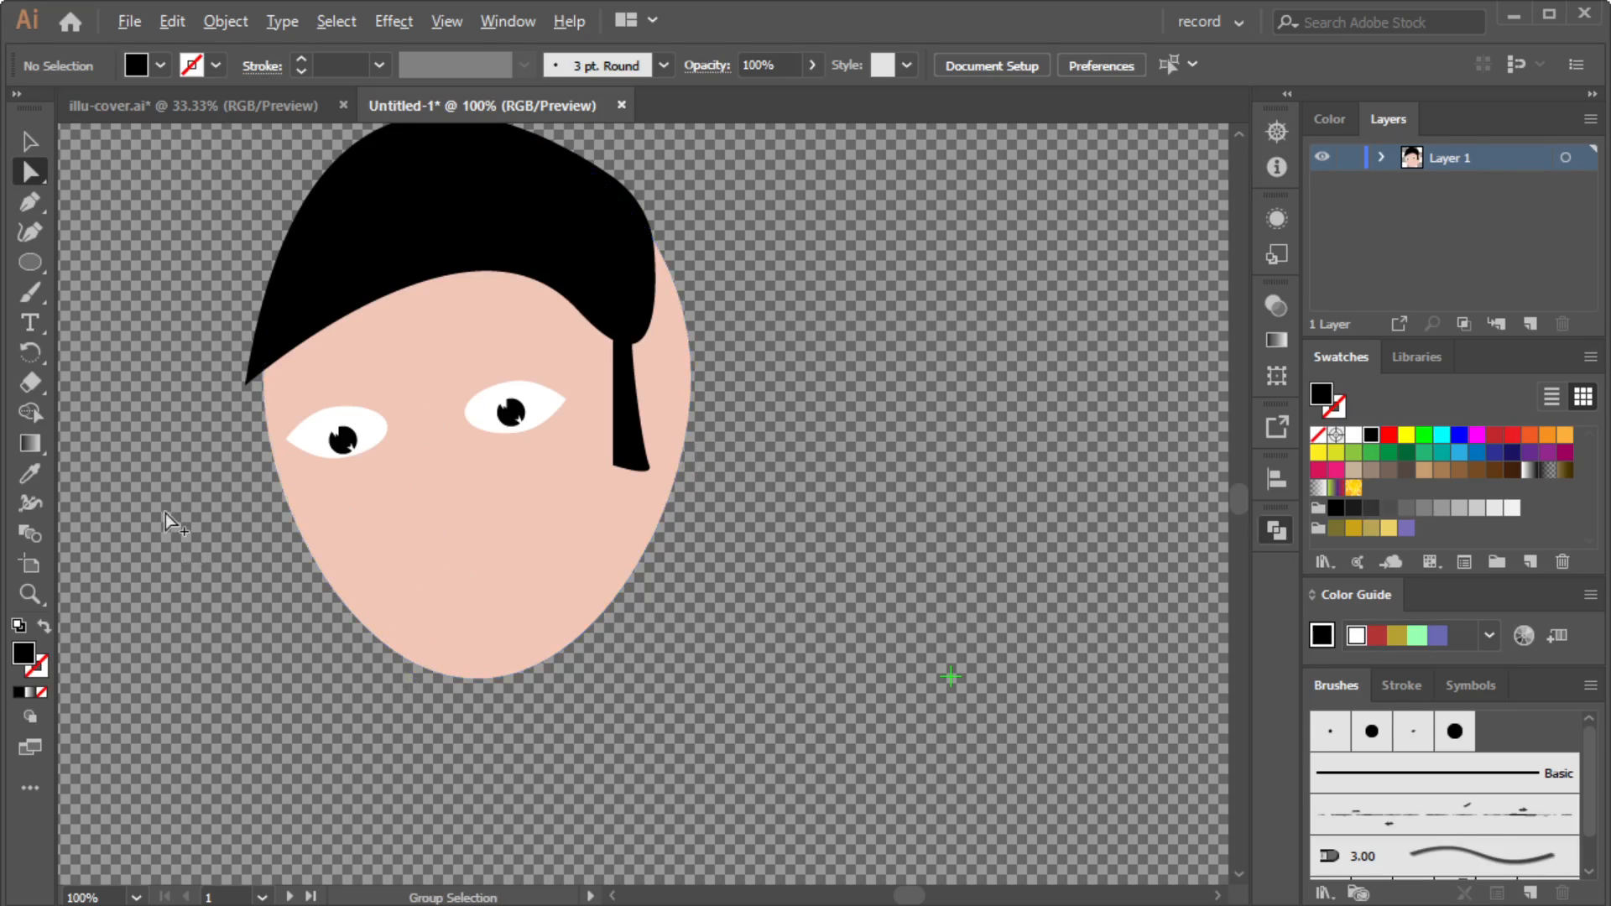
scroll(164, 512, "up", 4)
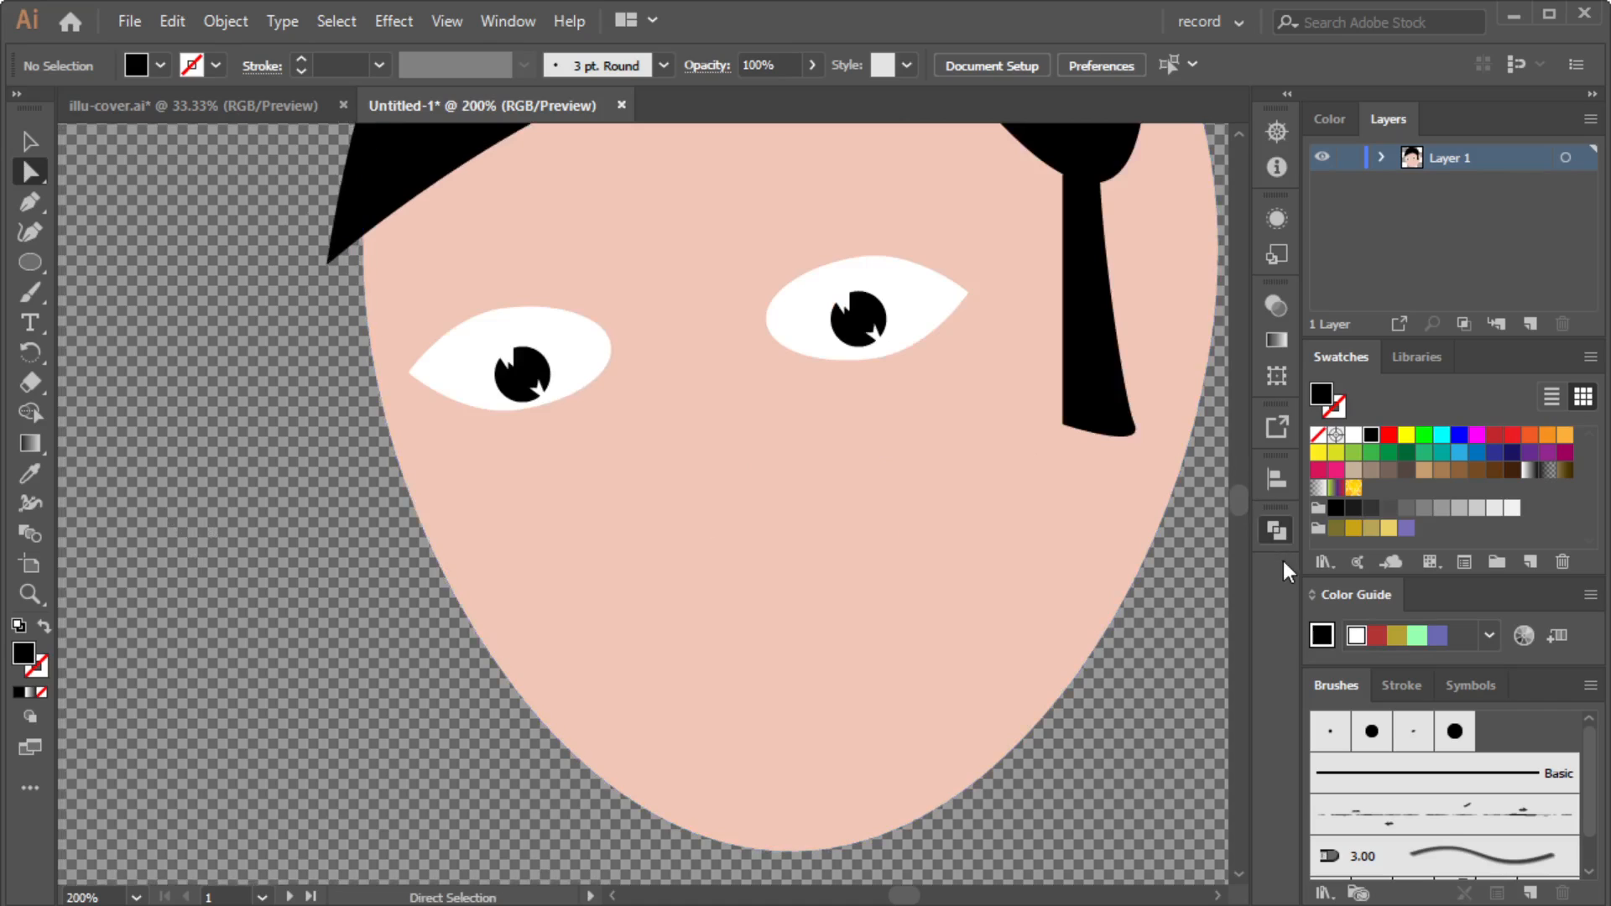
left_click(37, 290)
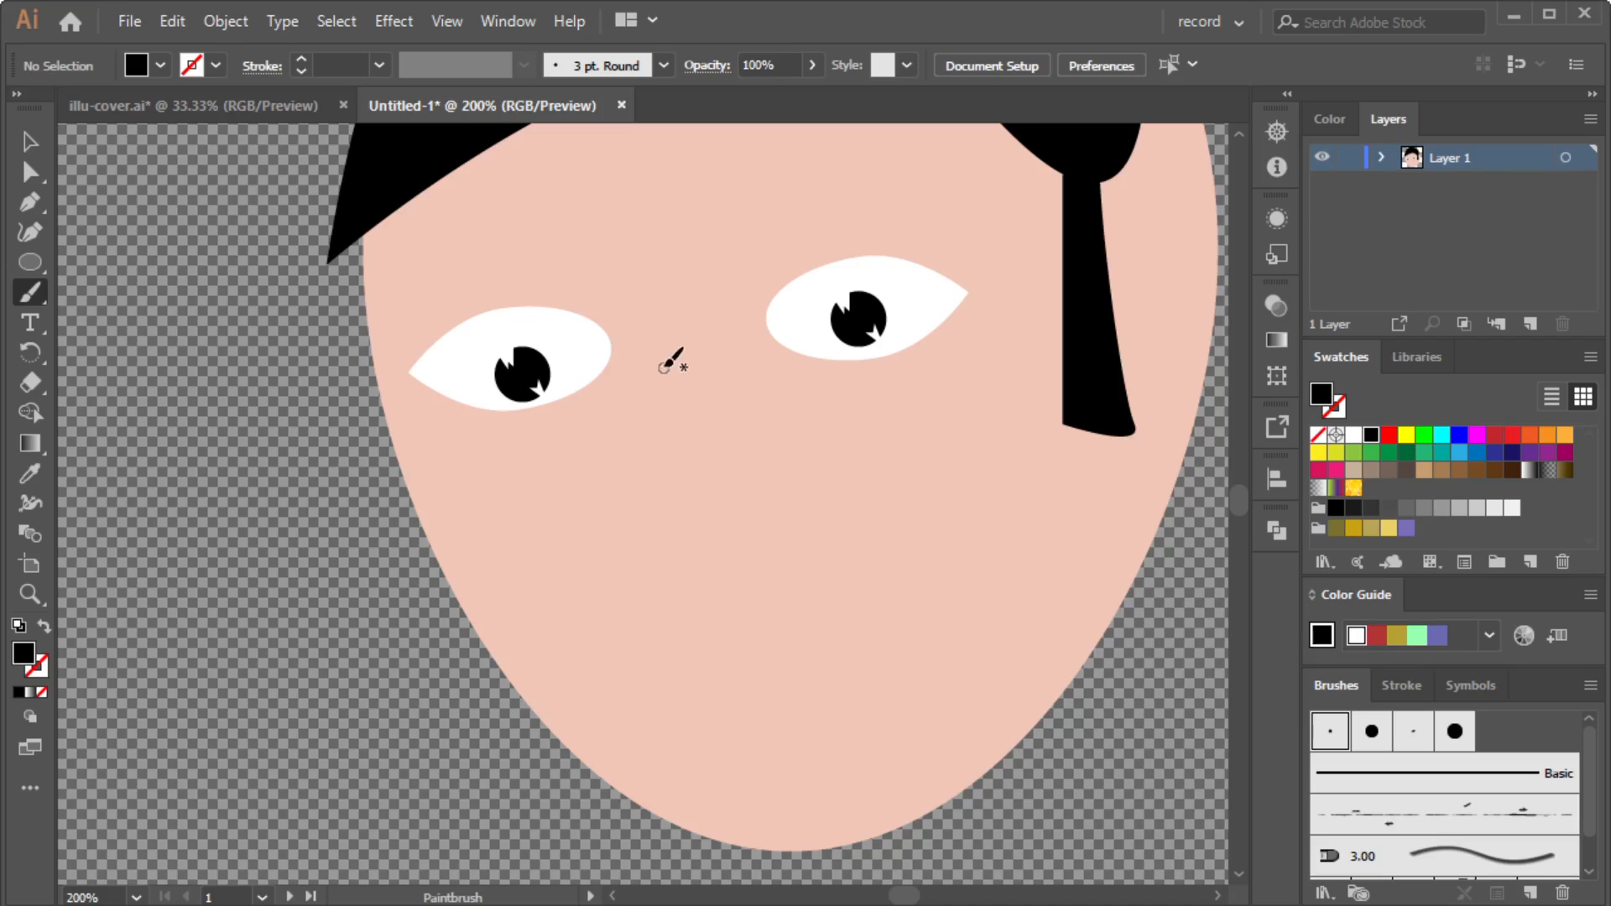
mouse_move(695, 378)
left_mouse_down()
mouse_move(682, 466)
mouse_move(787, 612)
left_mouse_up()
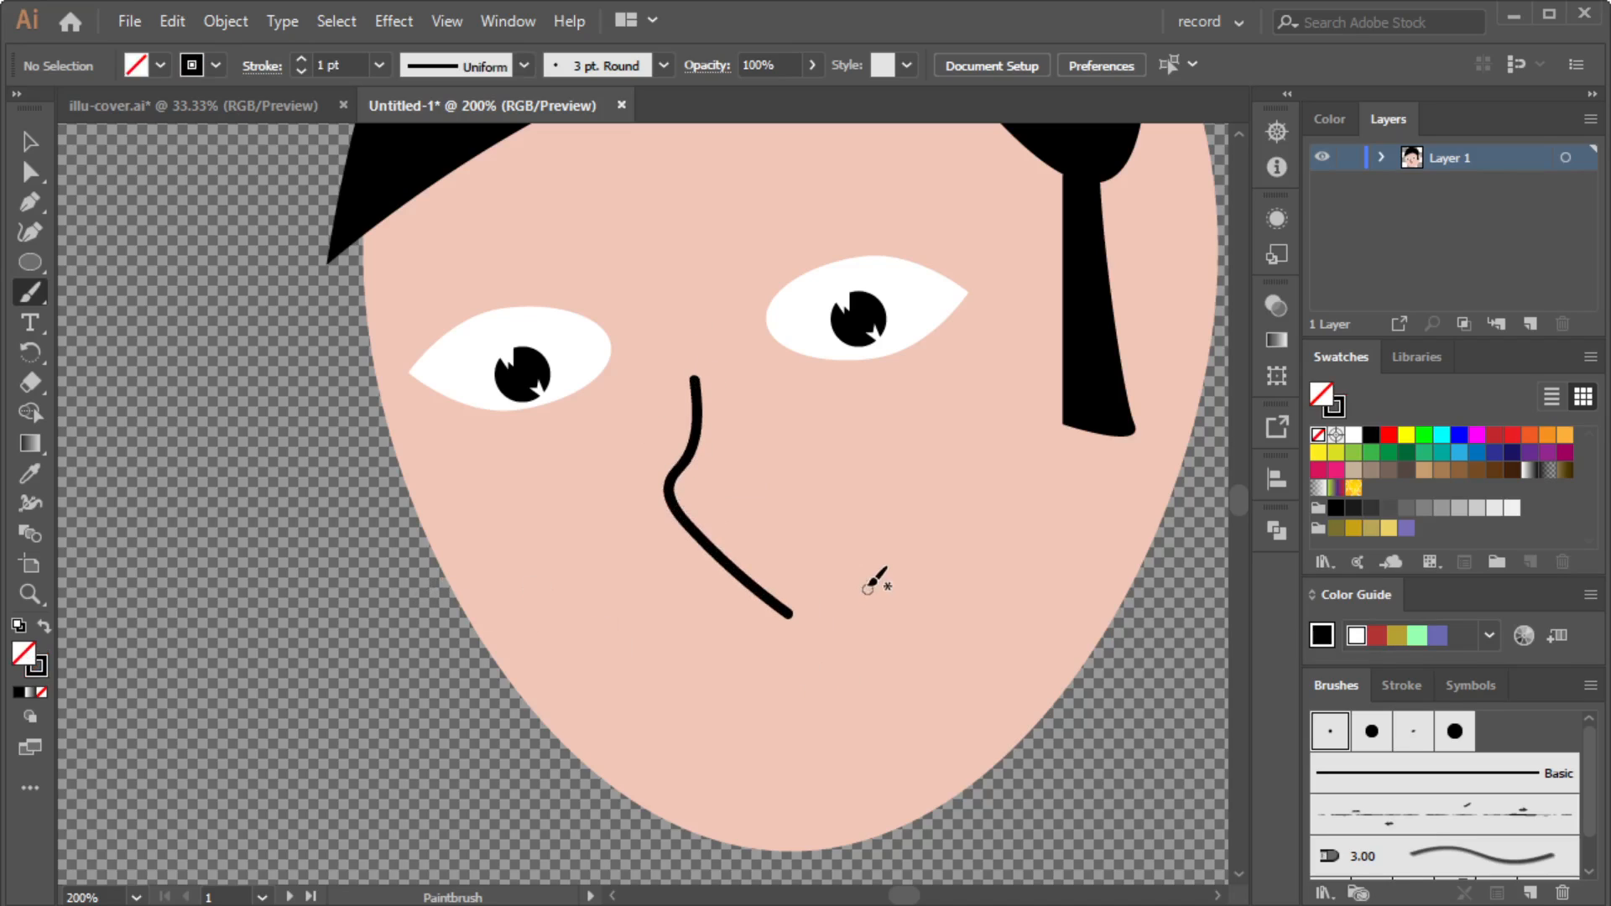
key("ctrl")
key("ctrl+z")
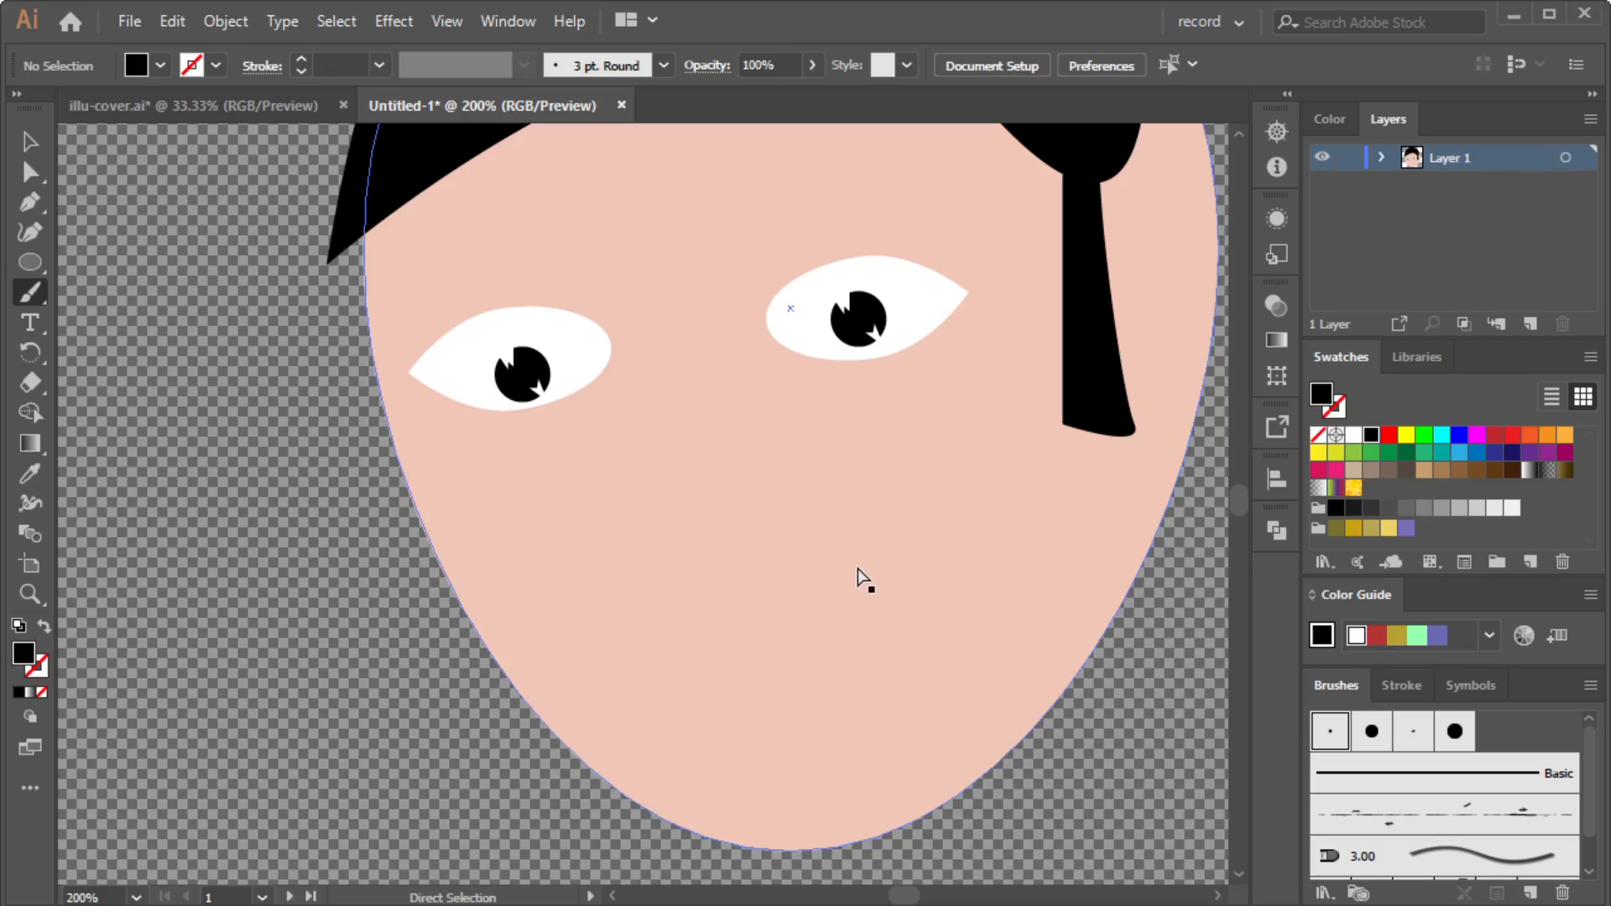
mouse_move(707, 386)
left_mouse_down()
mouse_move(702, 556)
mouse_move(758, 544)
left_mouse_up()
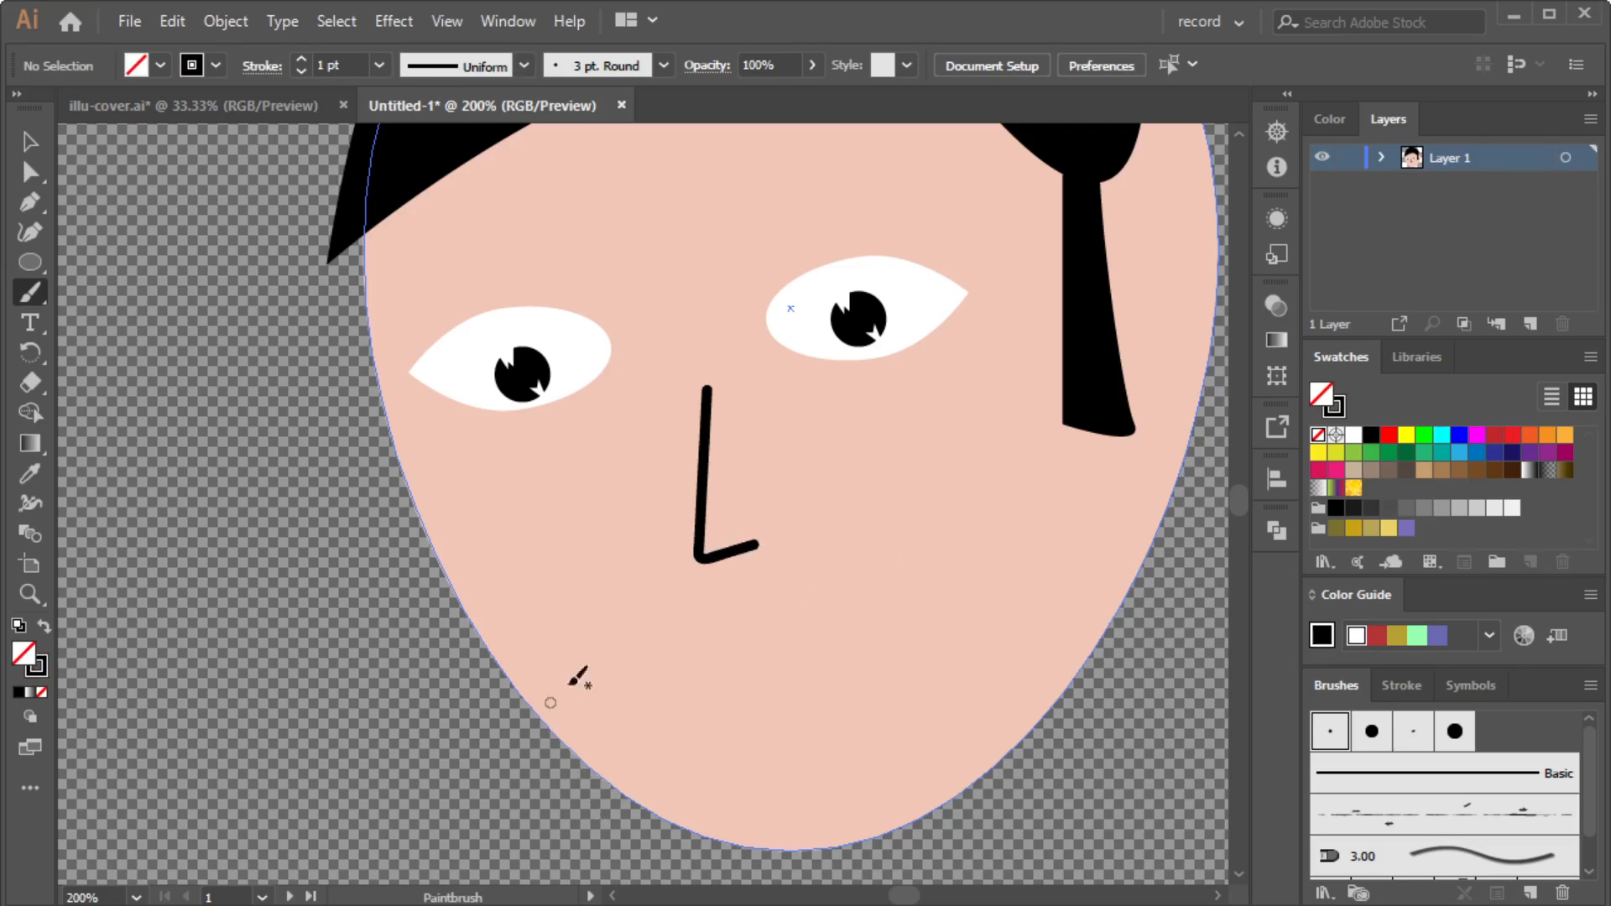
scroll(767, 633, "down", 1)
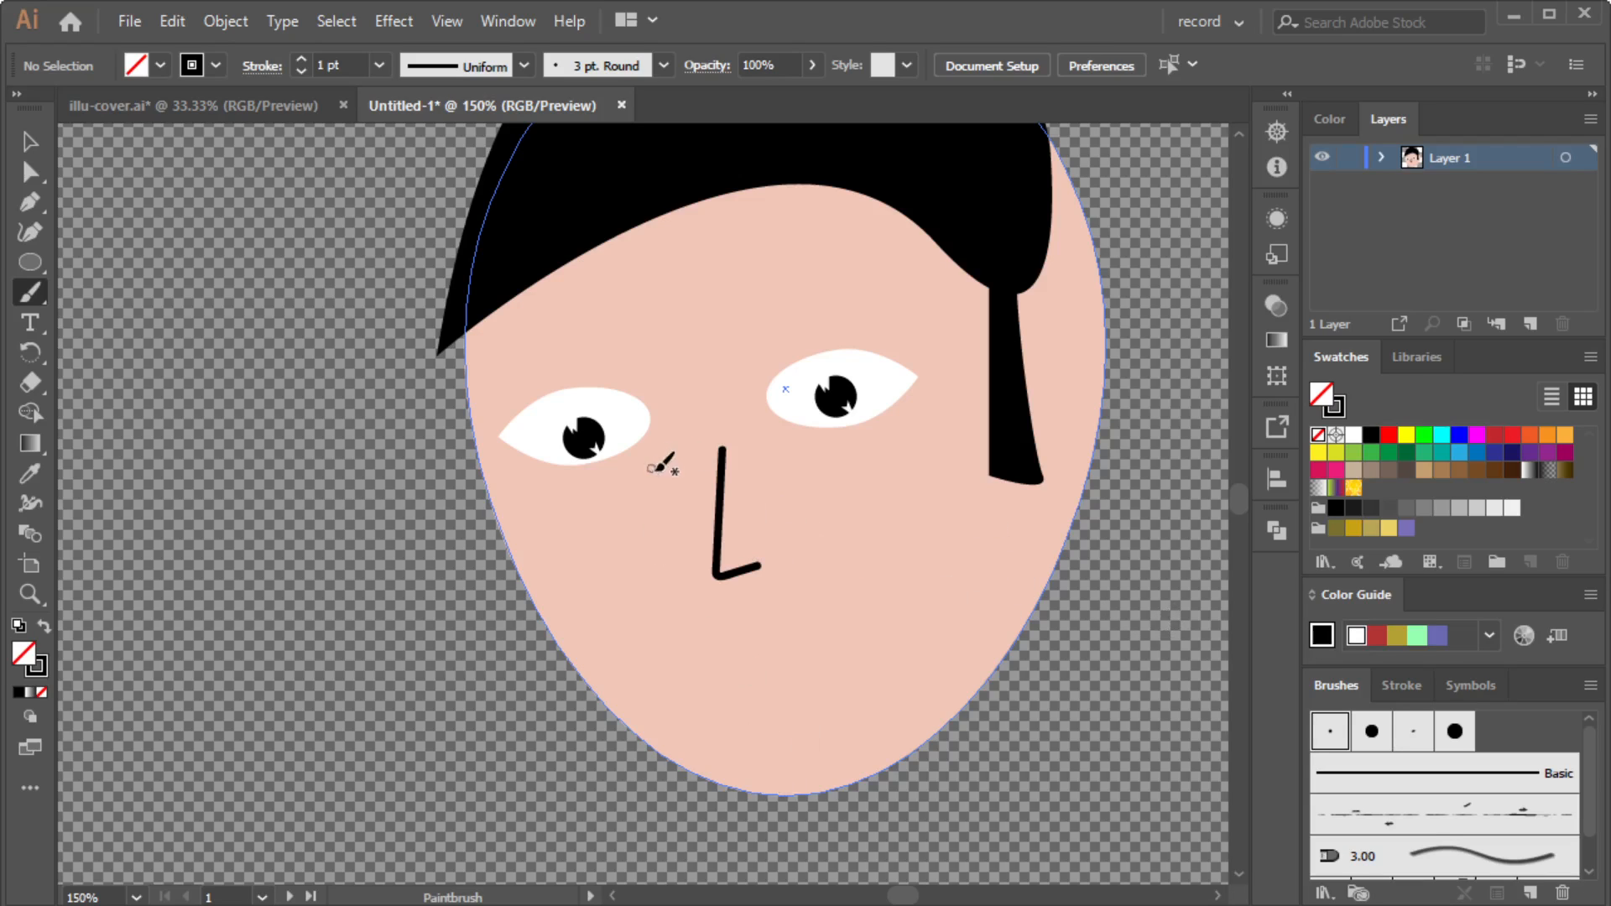
Thin the stroke of the black nose line to 0.25 pt.
key("v")
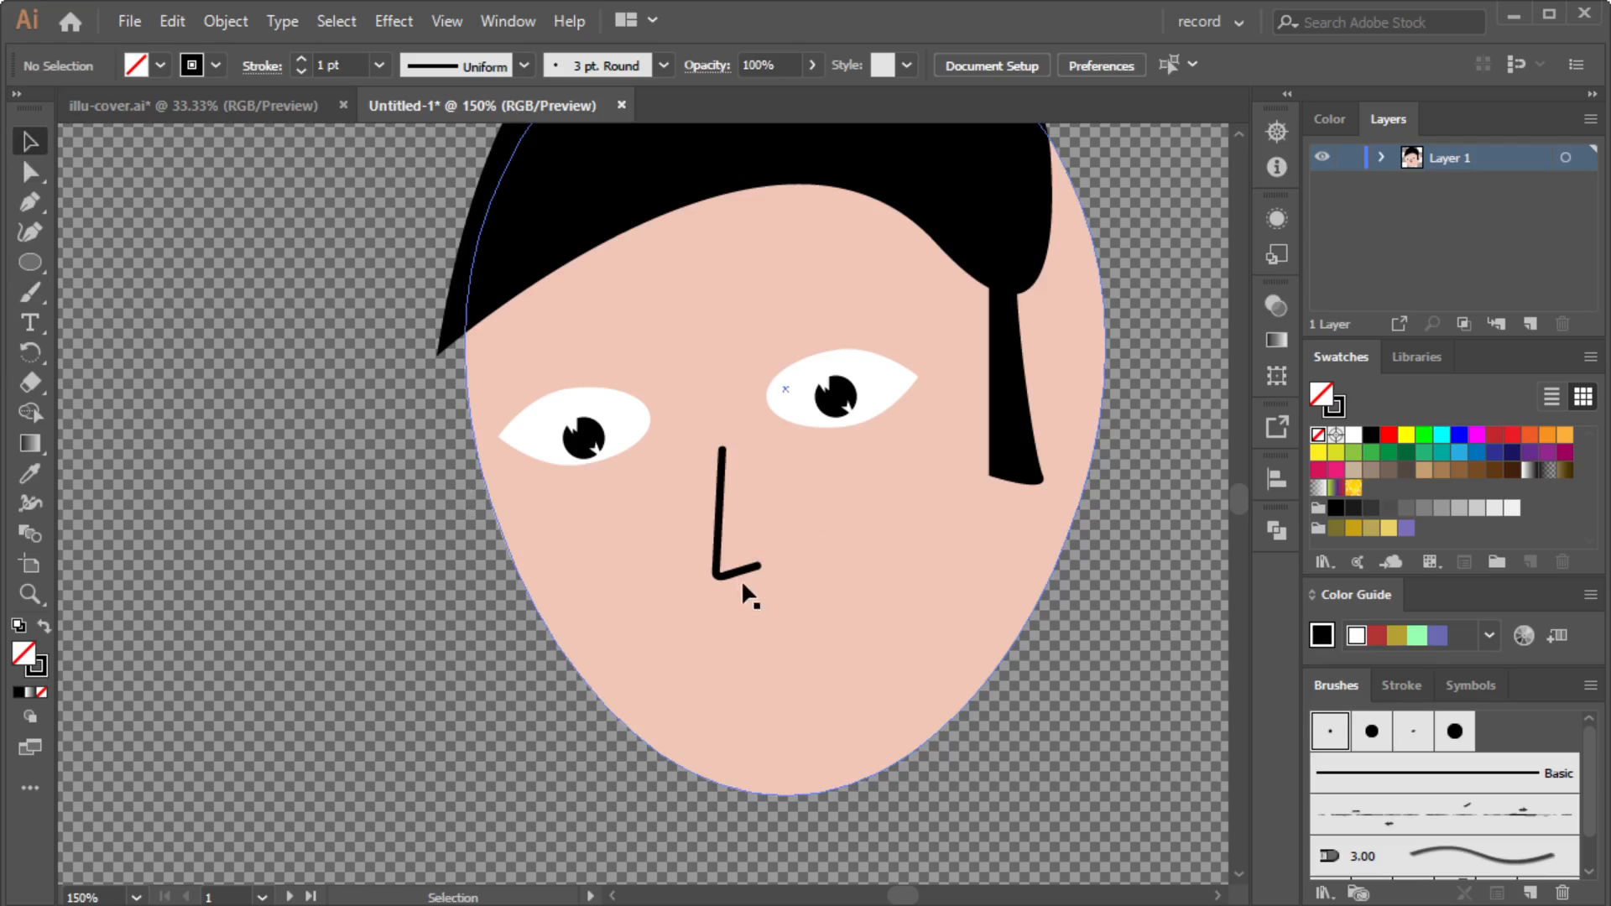
left_click(717, 559)
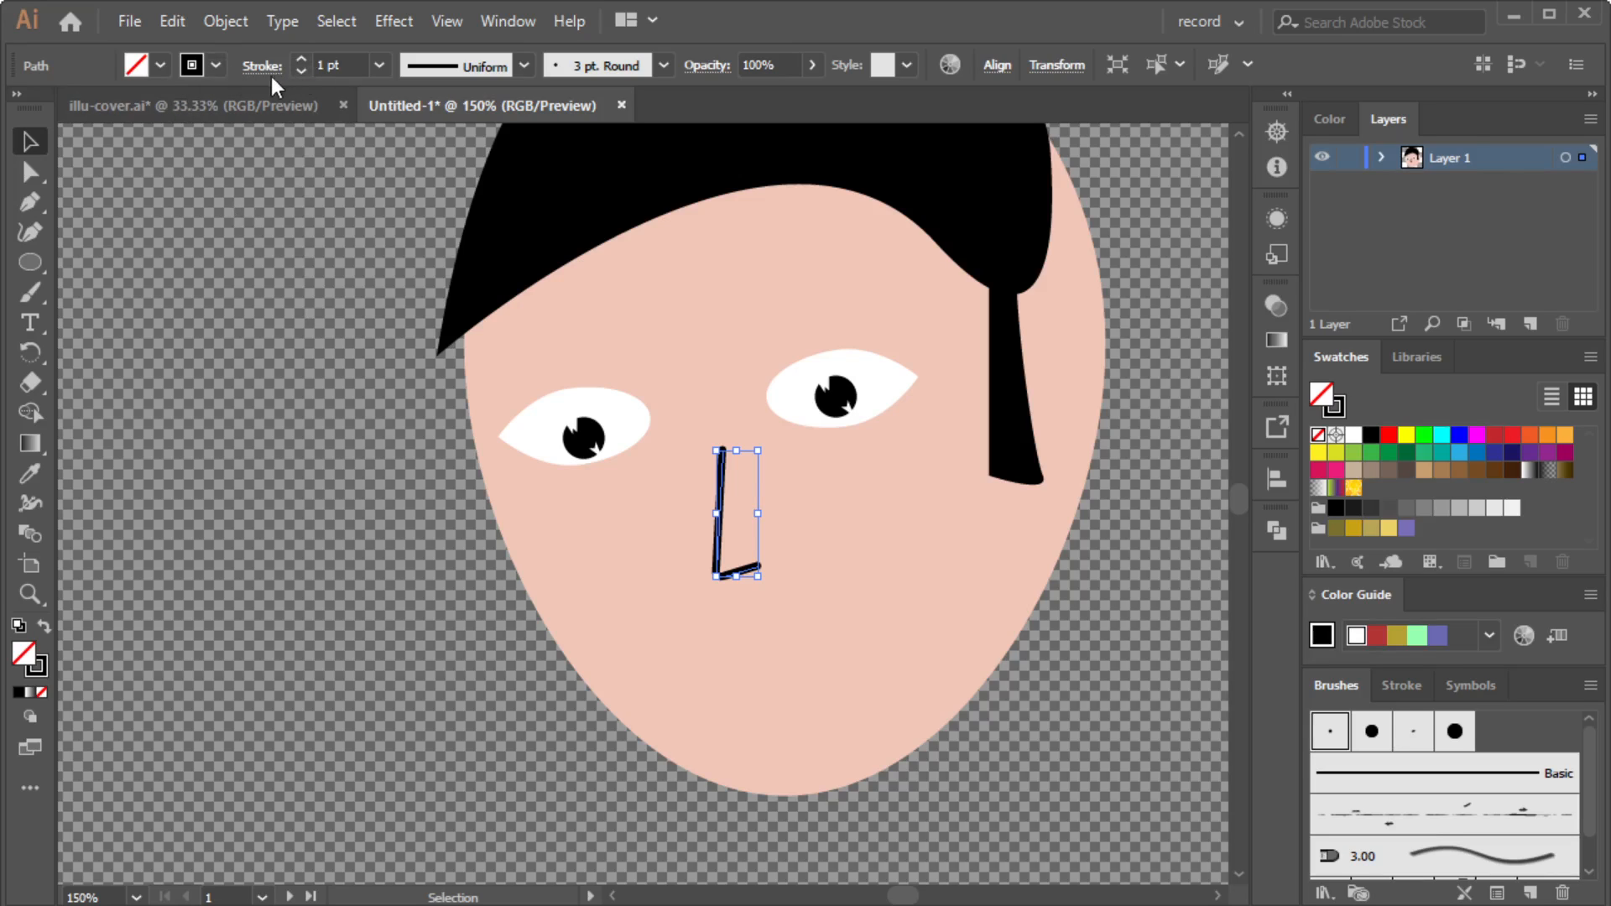
left_click(428, 129)
left_click(344, 488)
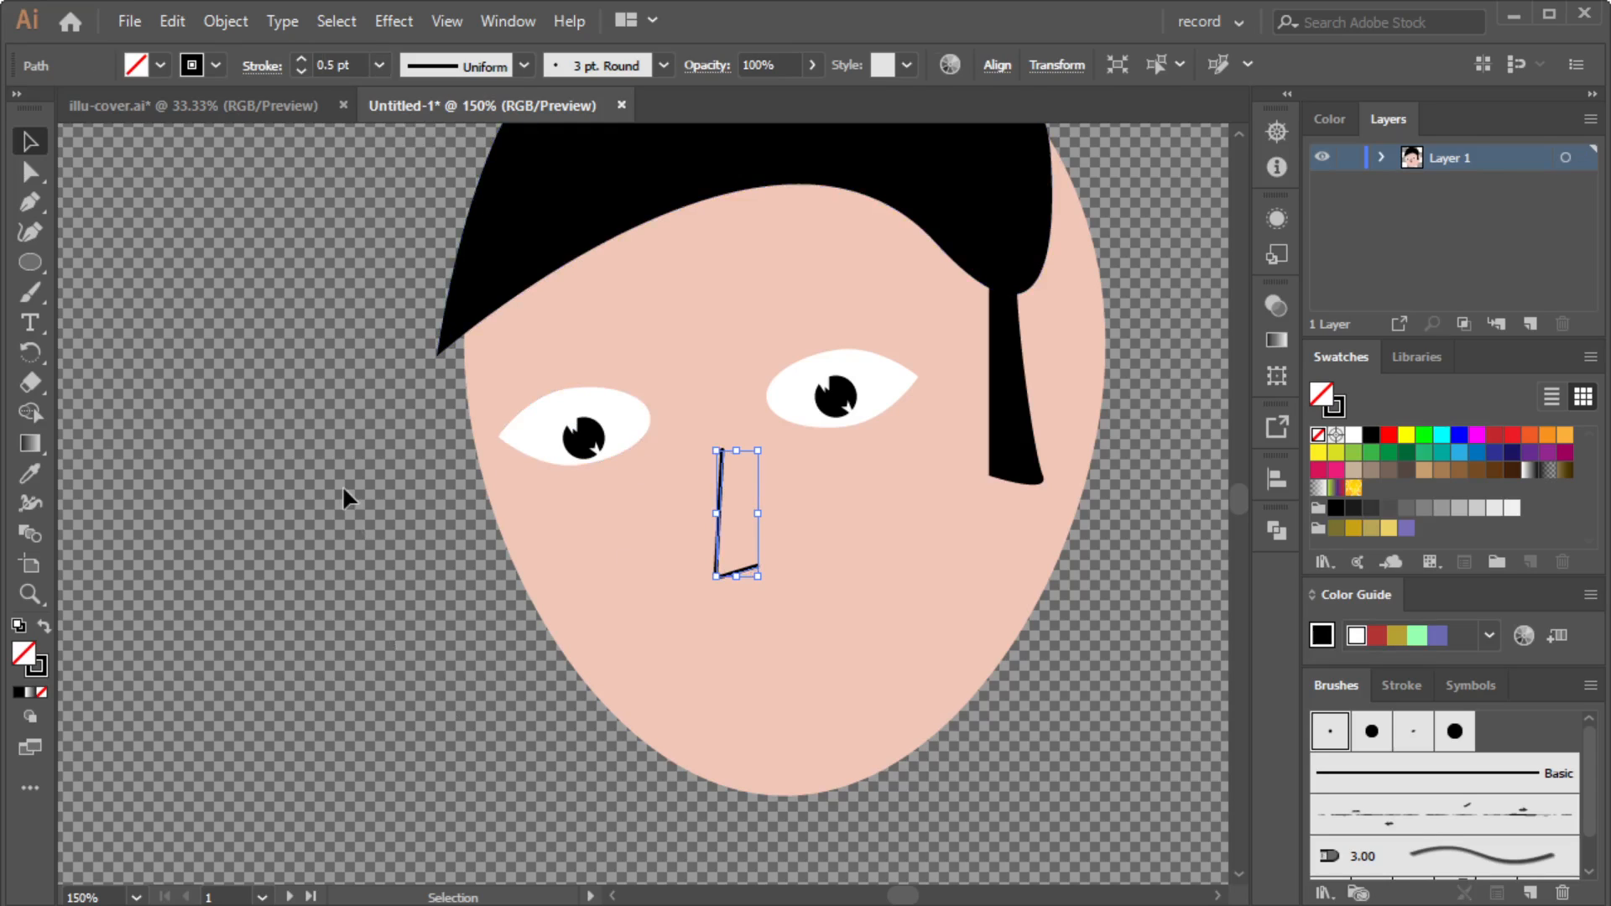
left_click(727, 578)
left_click(429, 98)
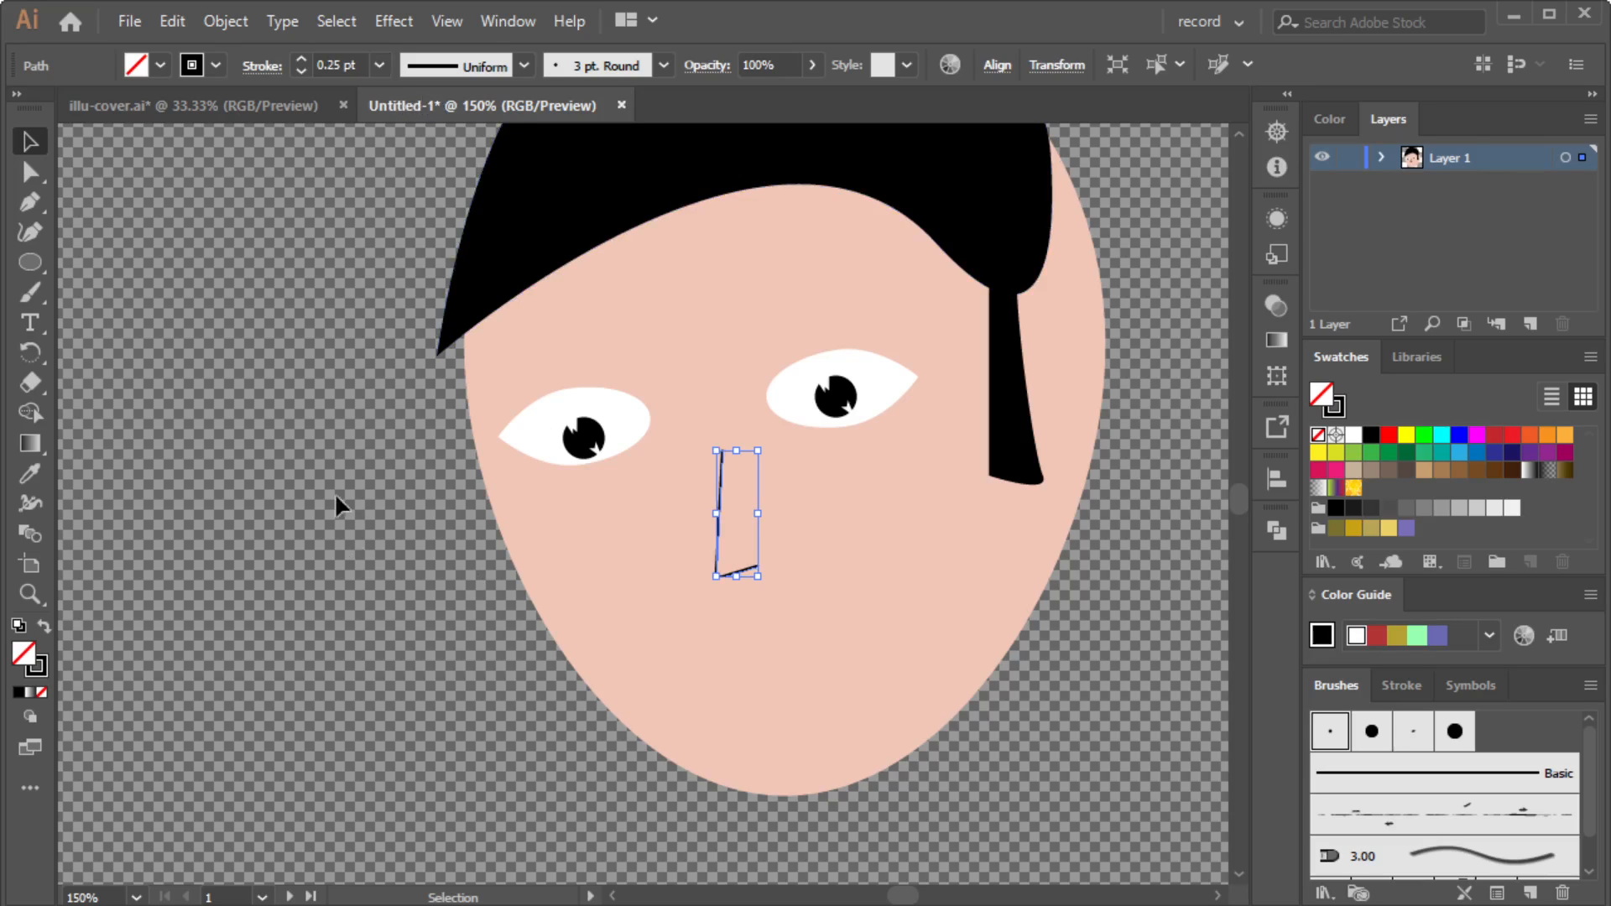
left_click(358, 513)
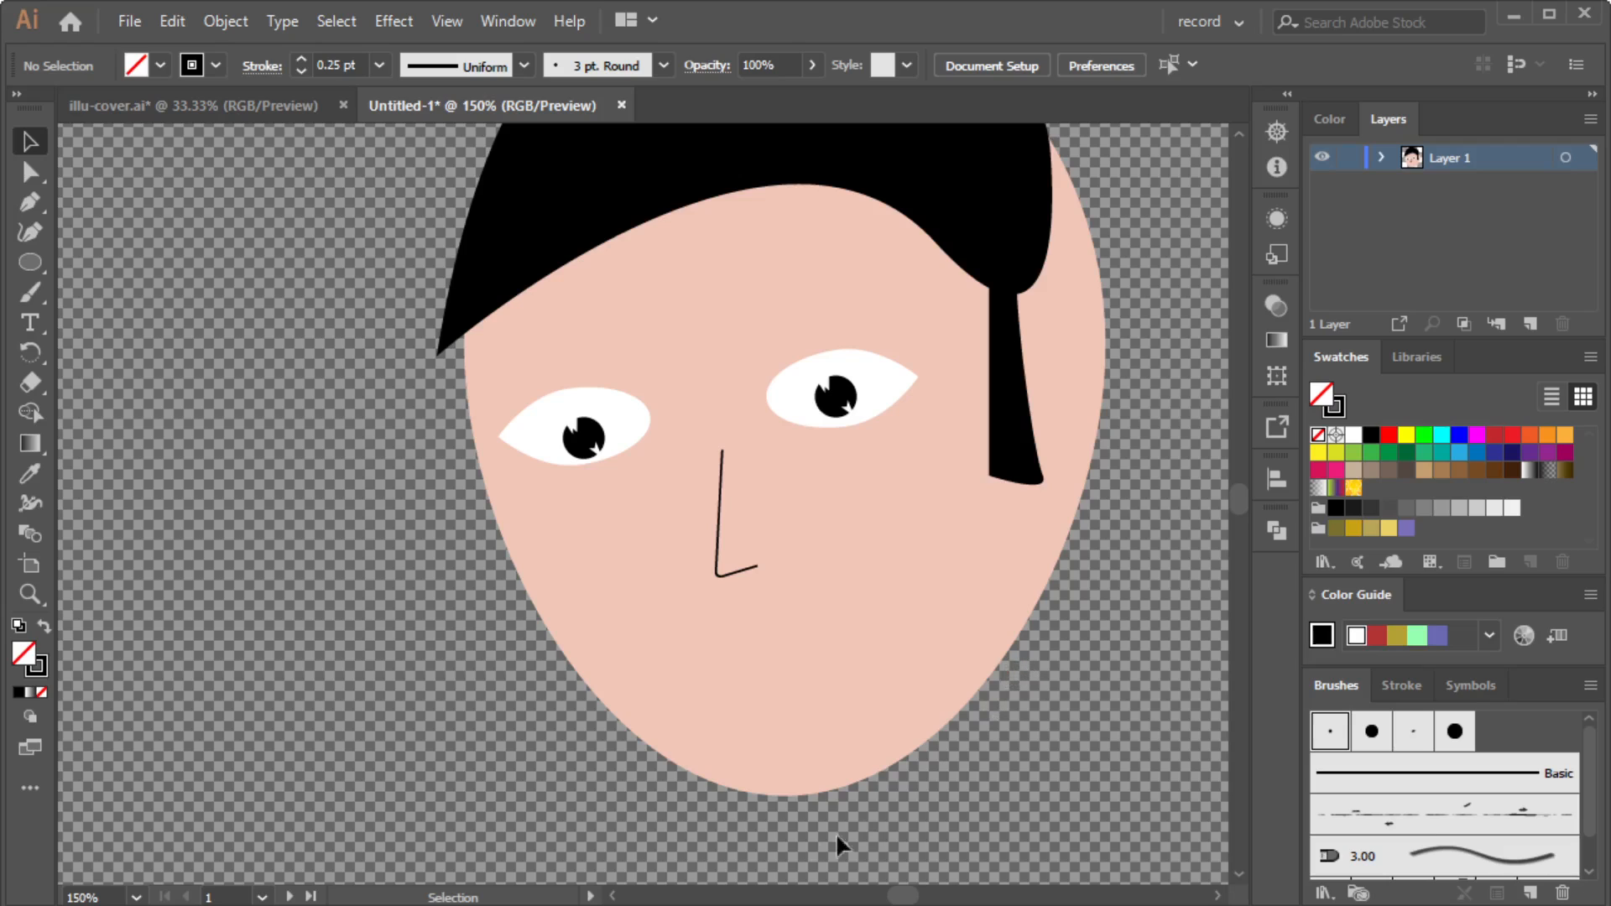
Draw a wide horizontal ellipse beside the face as the mouth, with a white fill and no stroke.
left_click(30, 263)
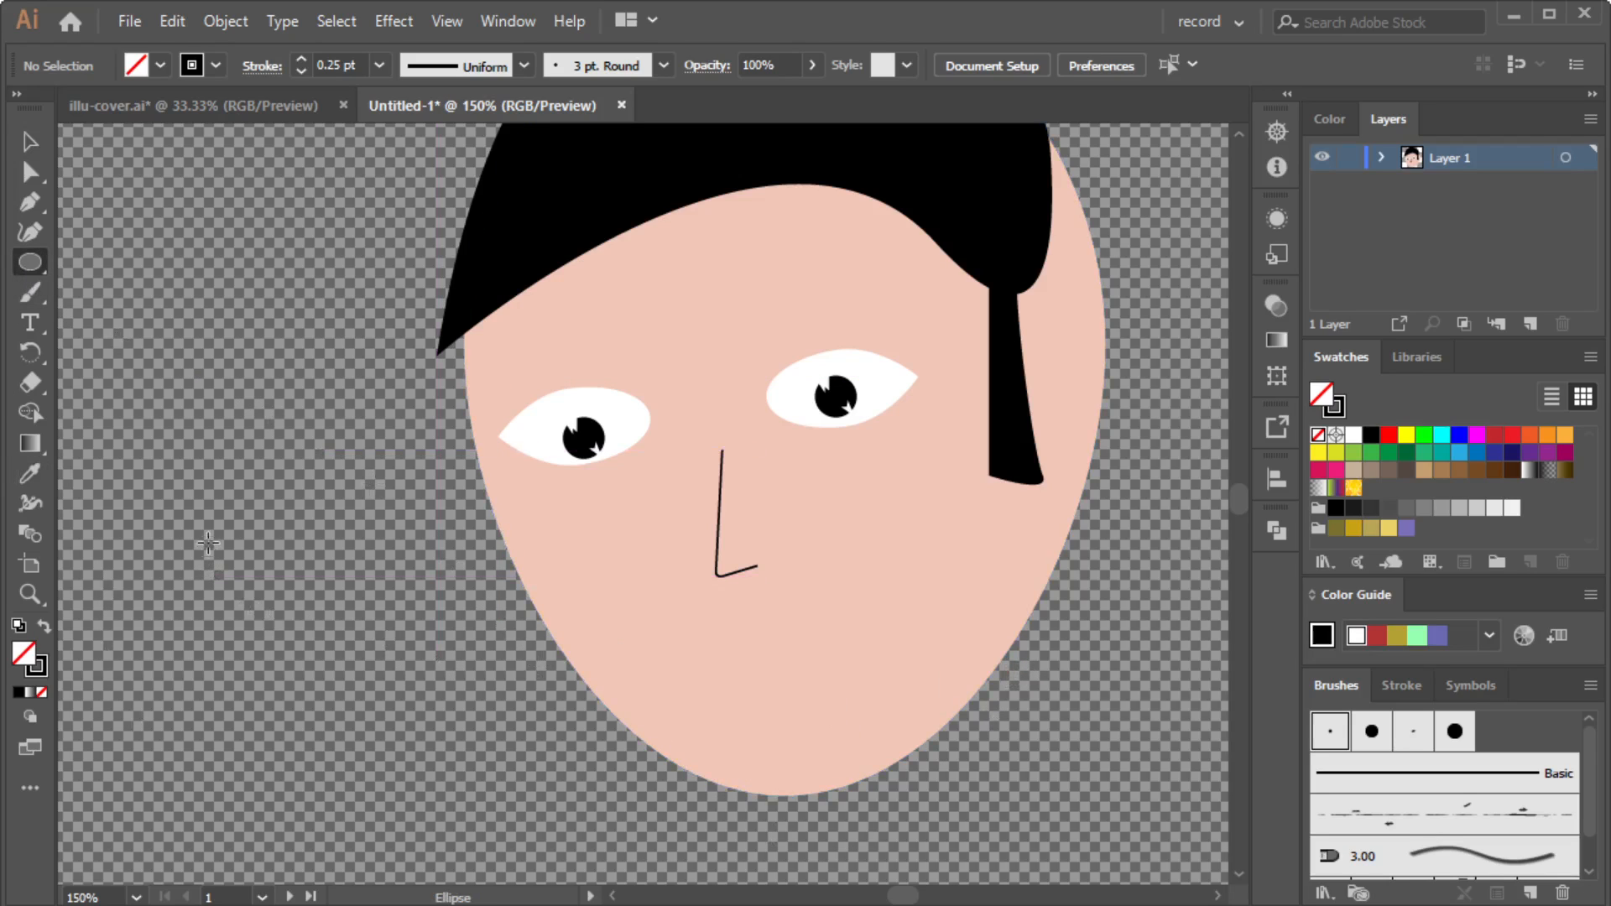
mouse_move(158, 491)
left_mouse_down()
mouse_move(329, 589)
mouse_move(374, 592)
left_mouse_up()
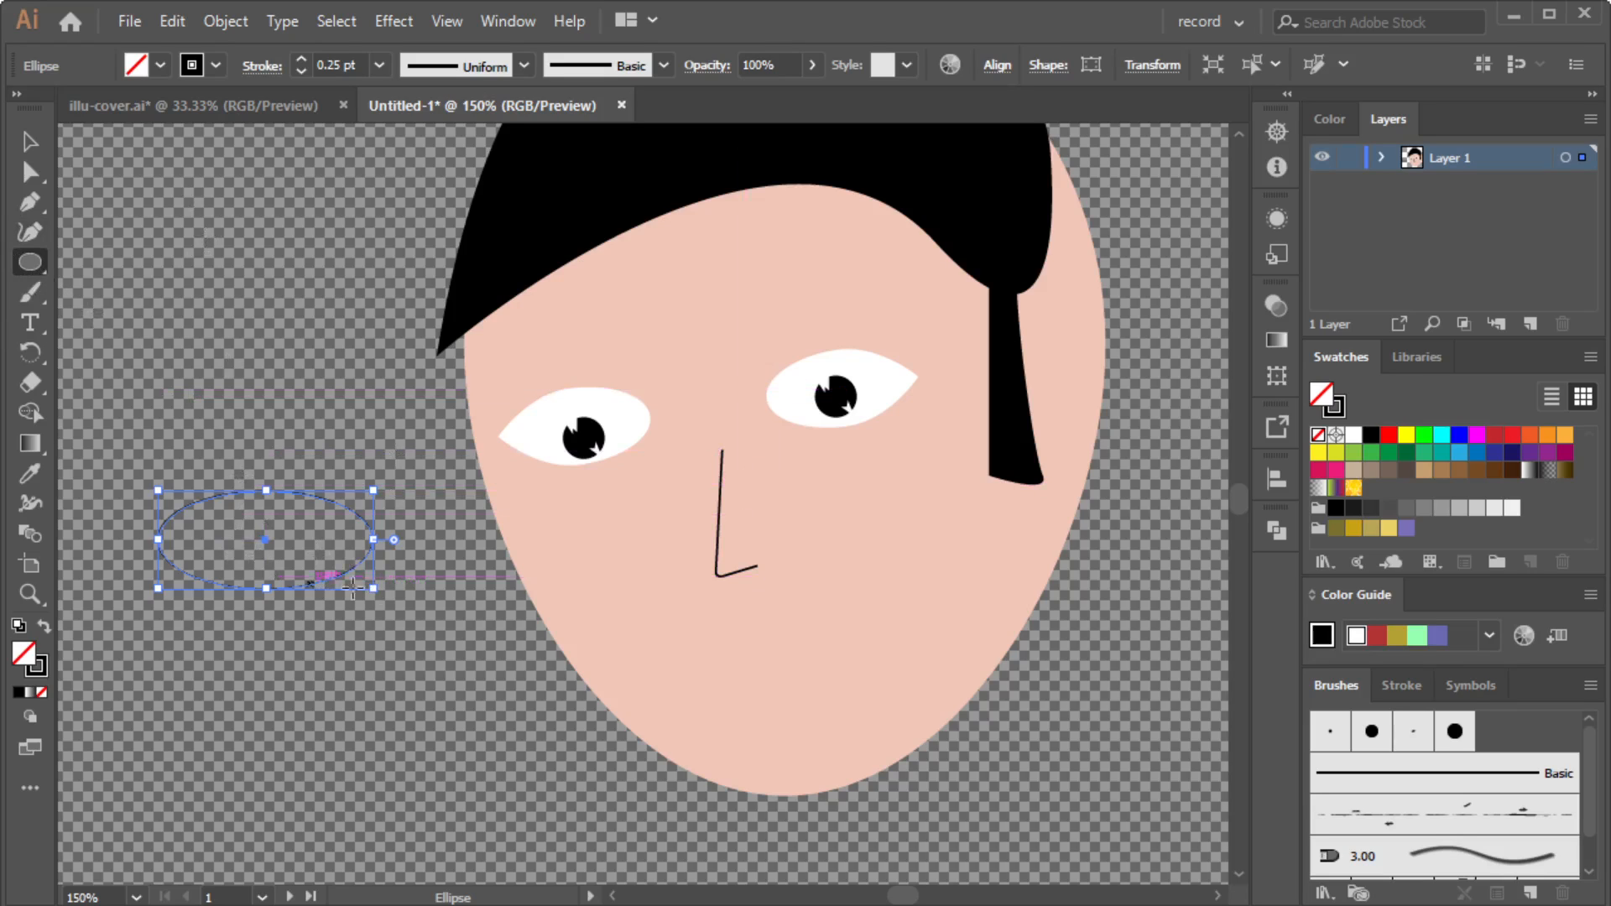
scroll(339, 590, "up", 1)
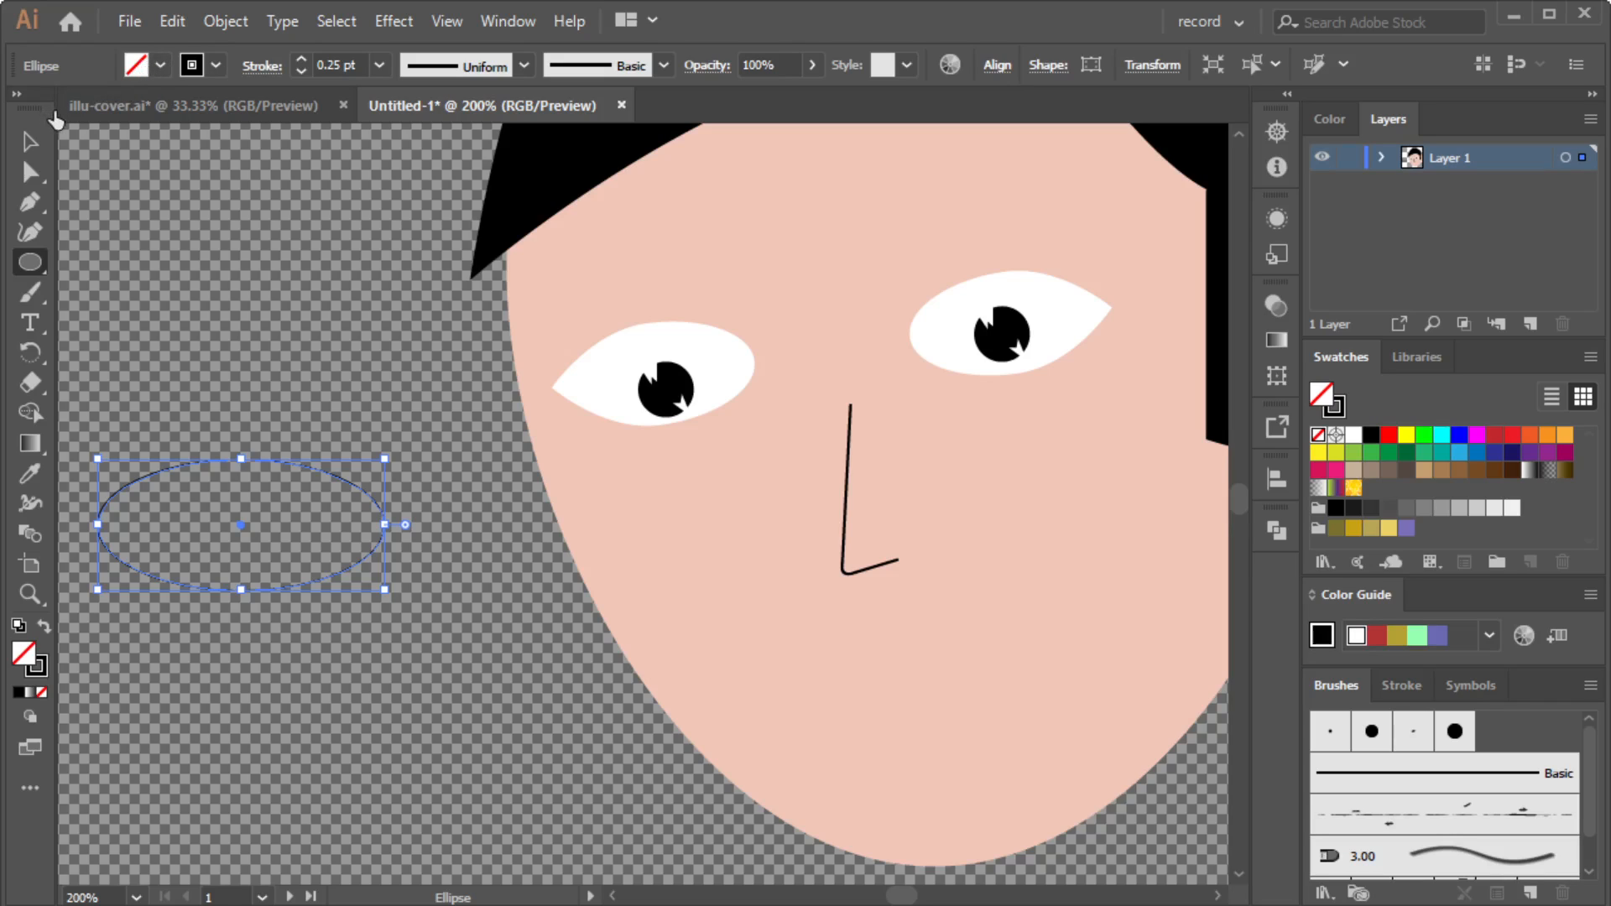
key("d")
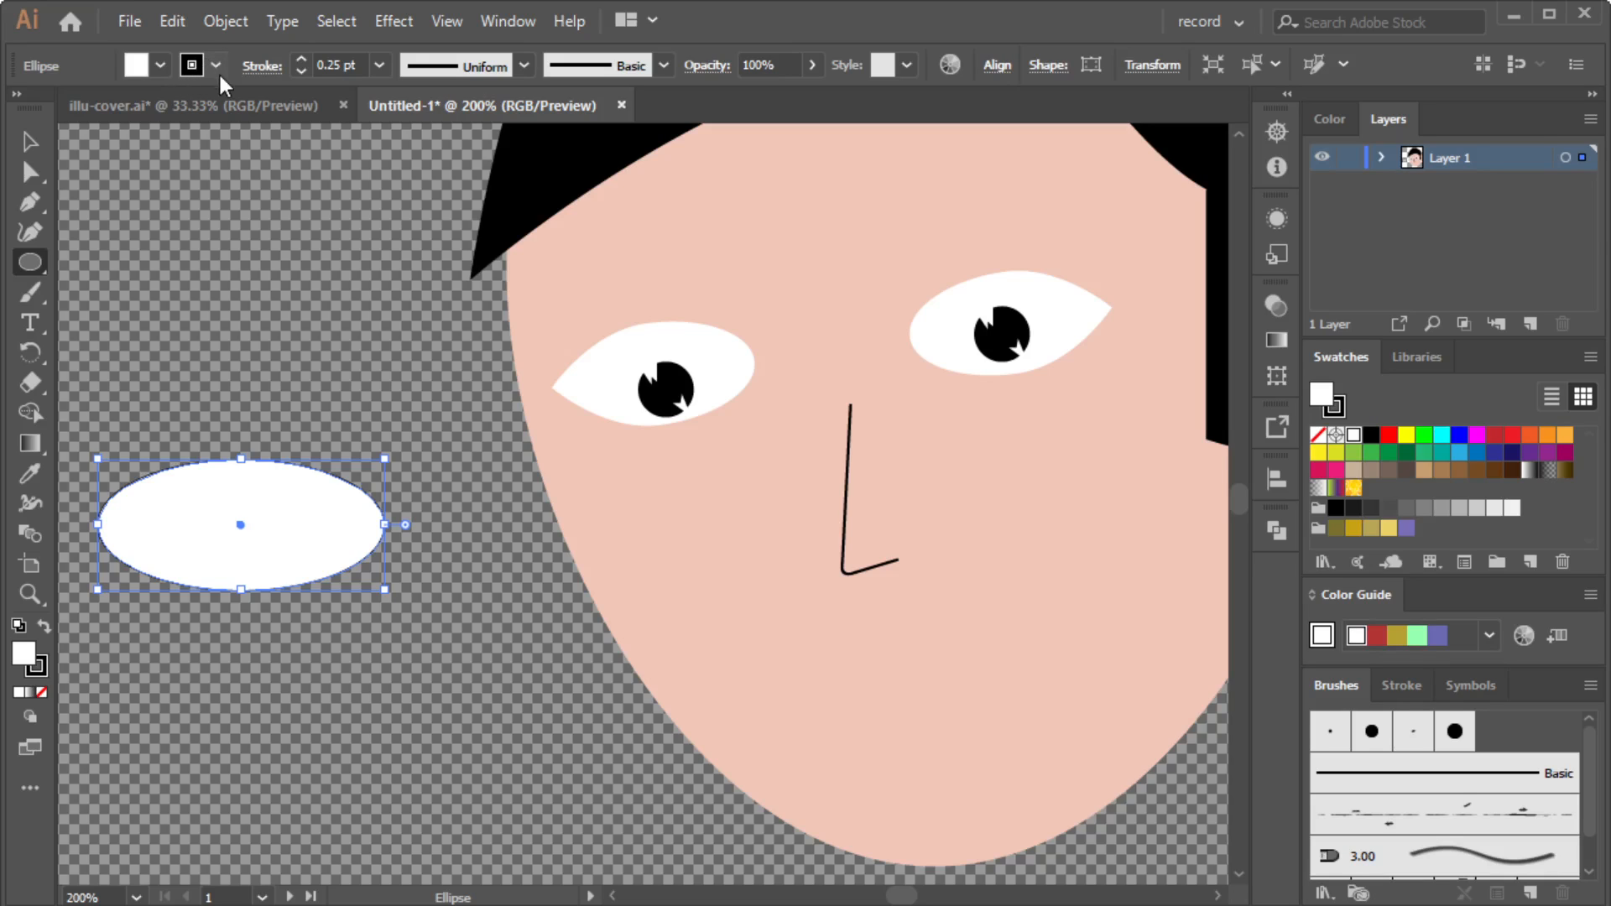
left_click(219, 65)
left_click(15, 118)
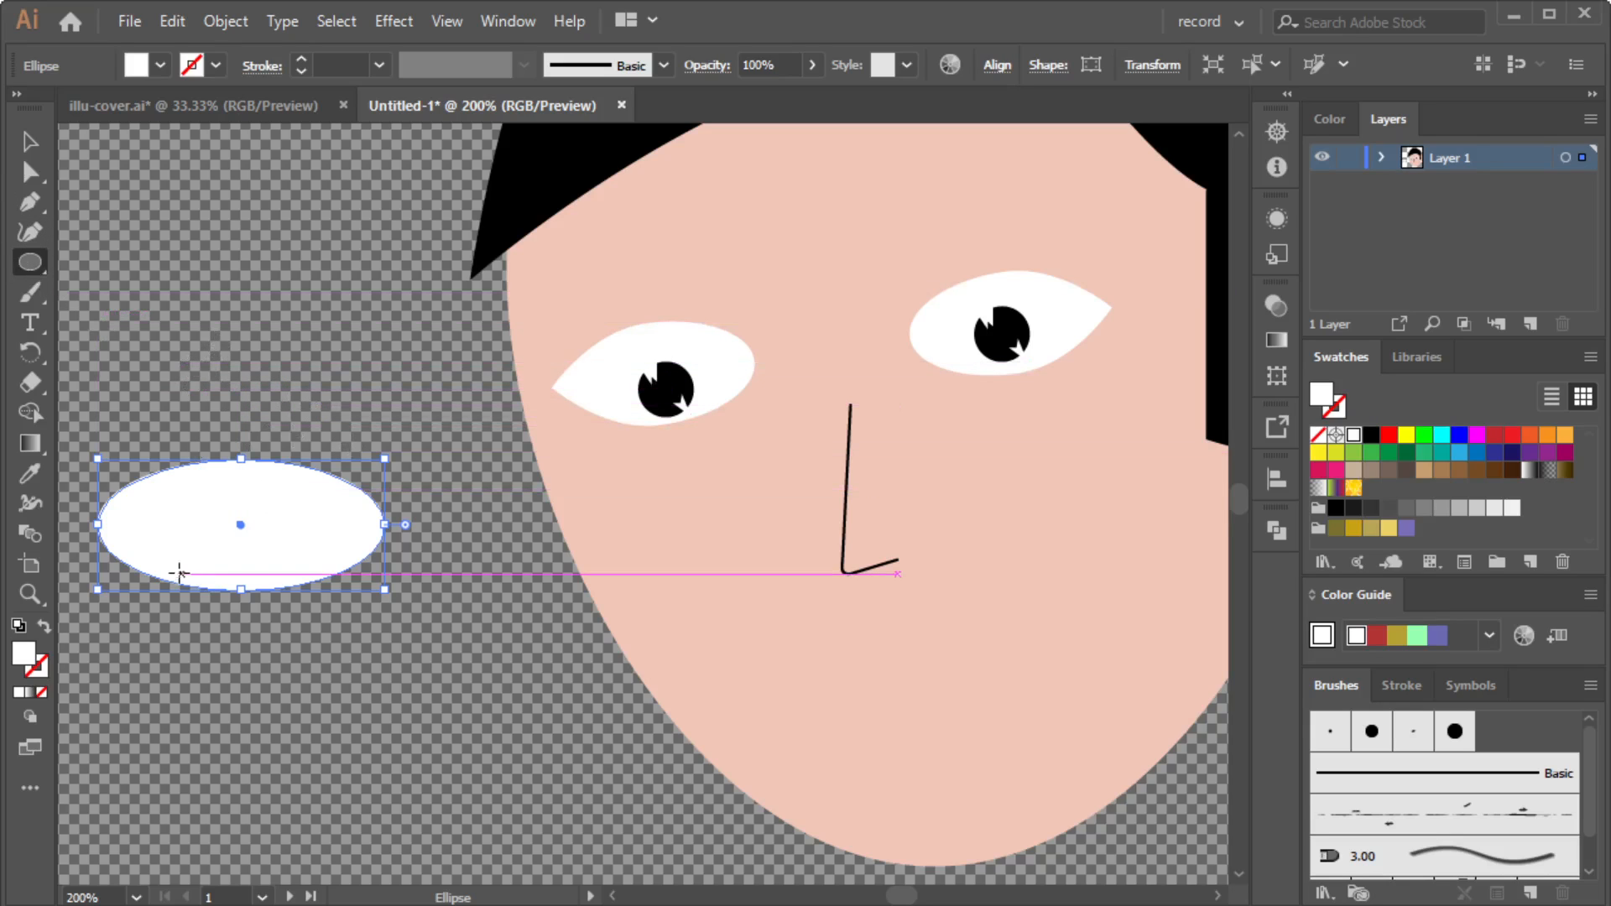
Draw a smaller ellipse overlapping the lower edge of the mouth ellipse, shift it slightly up, and fill it red as the tongue.
left_click_drag(156, 560, 334, 653)
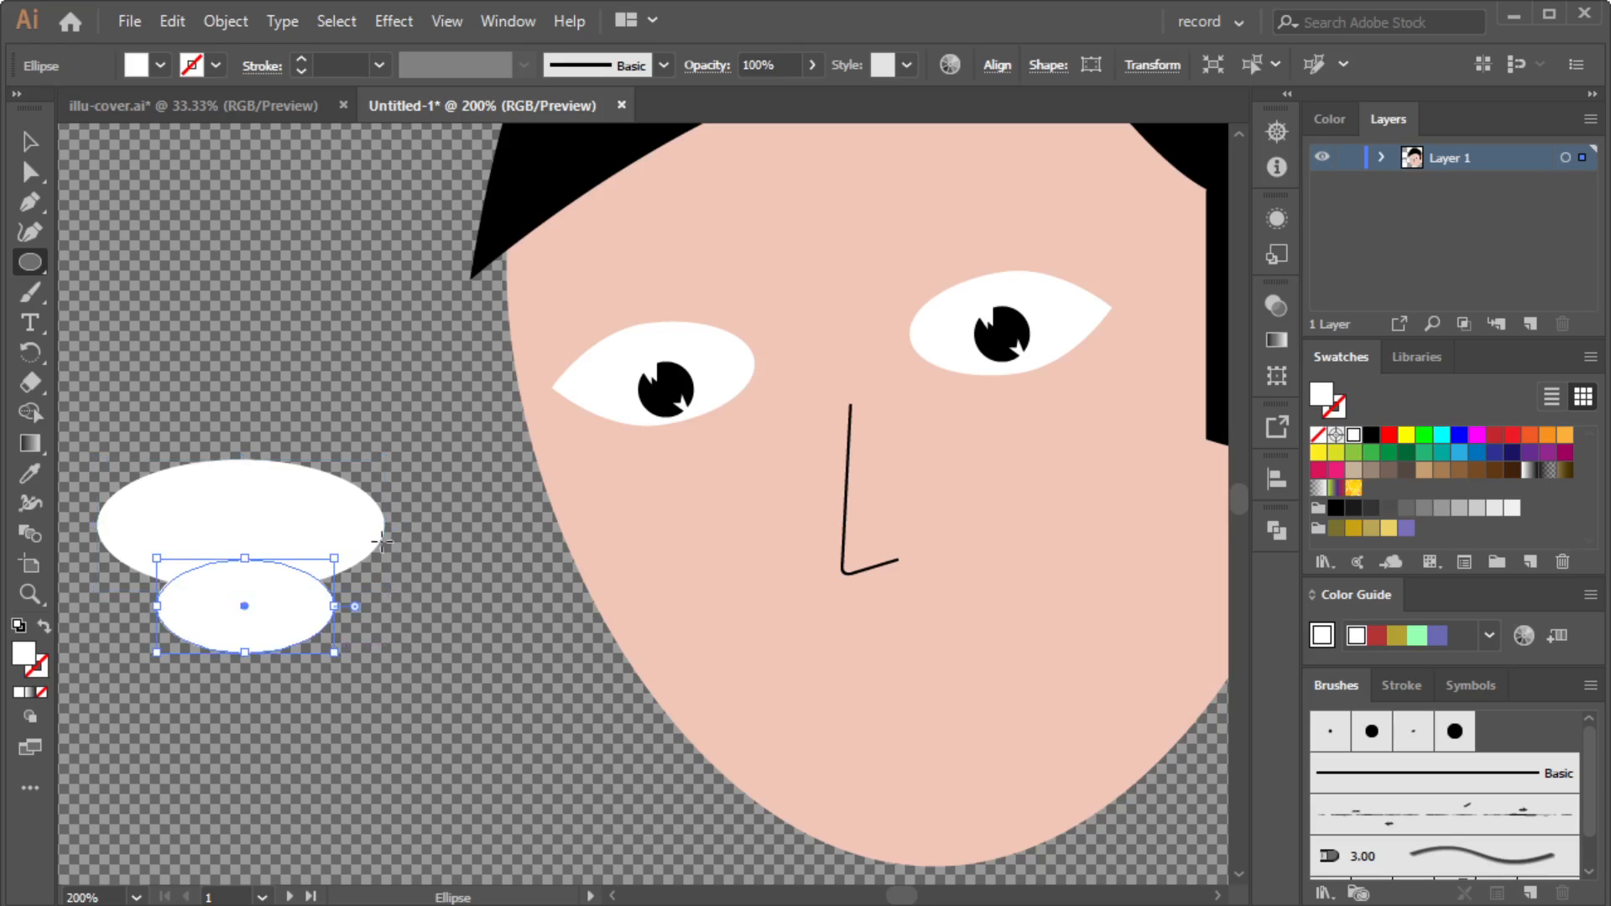
left_click(37, 175)
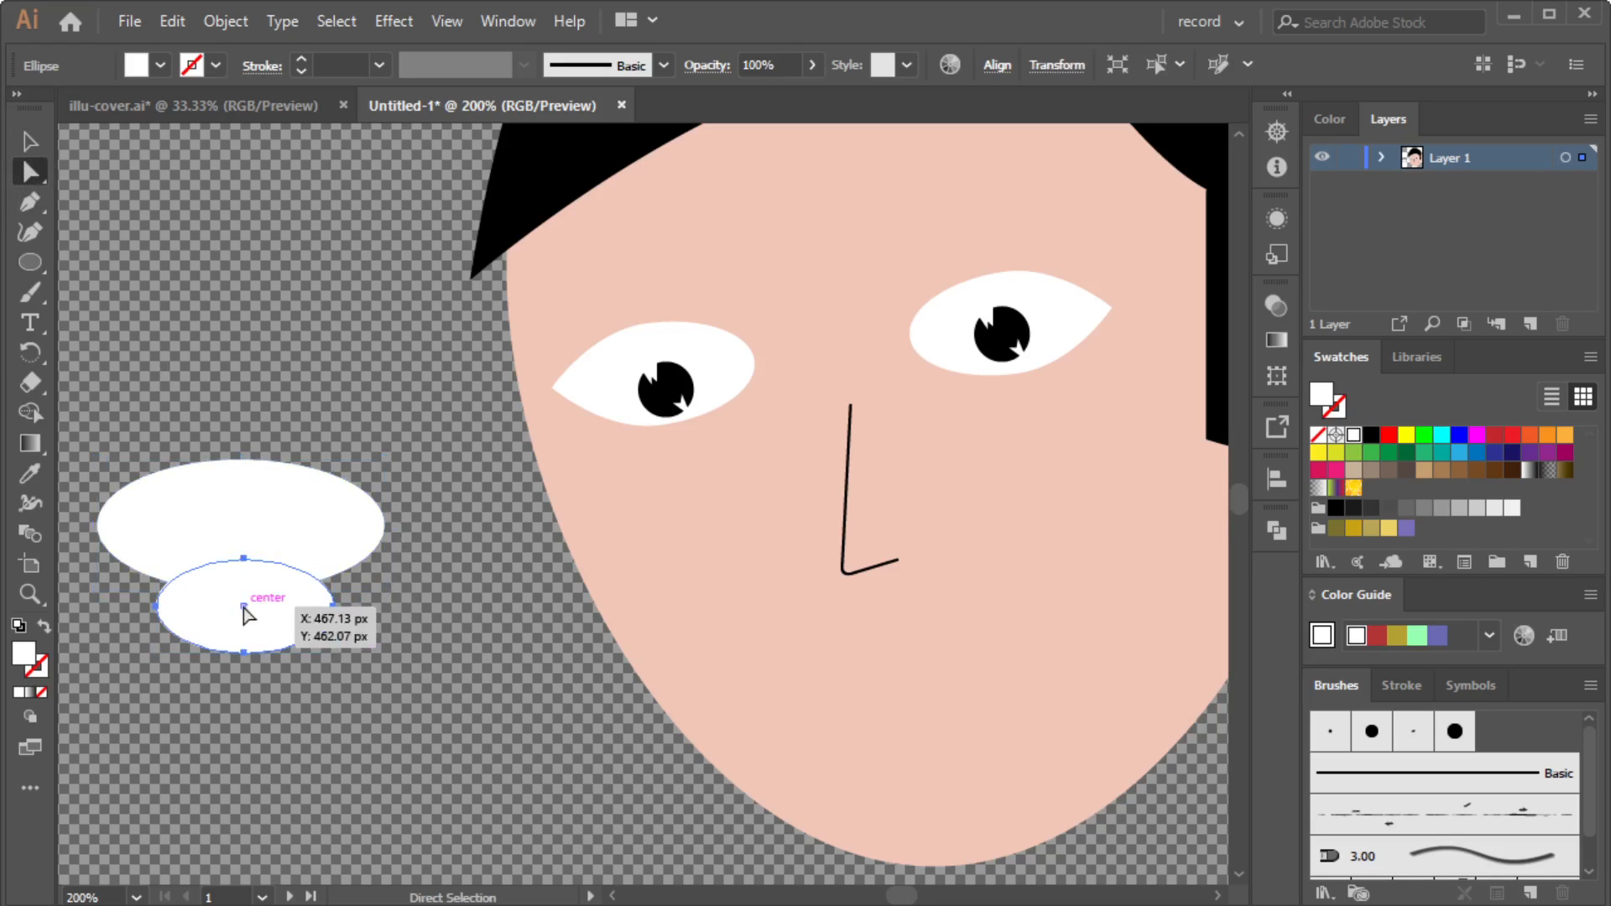
left_click_drag(238, 633, 232, 621)
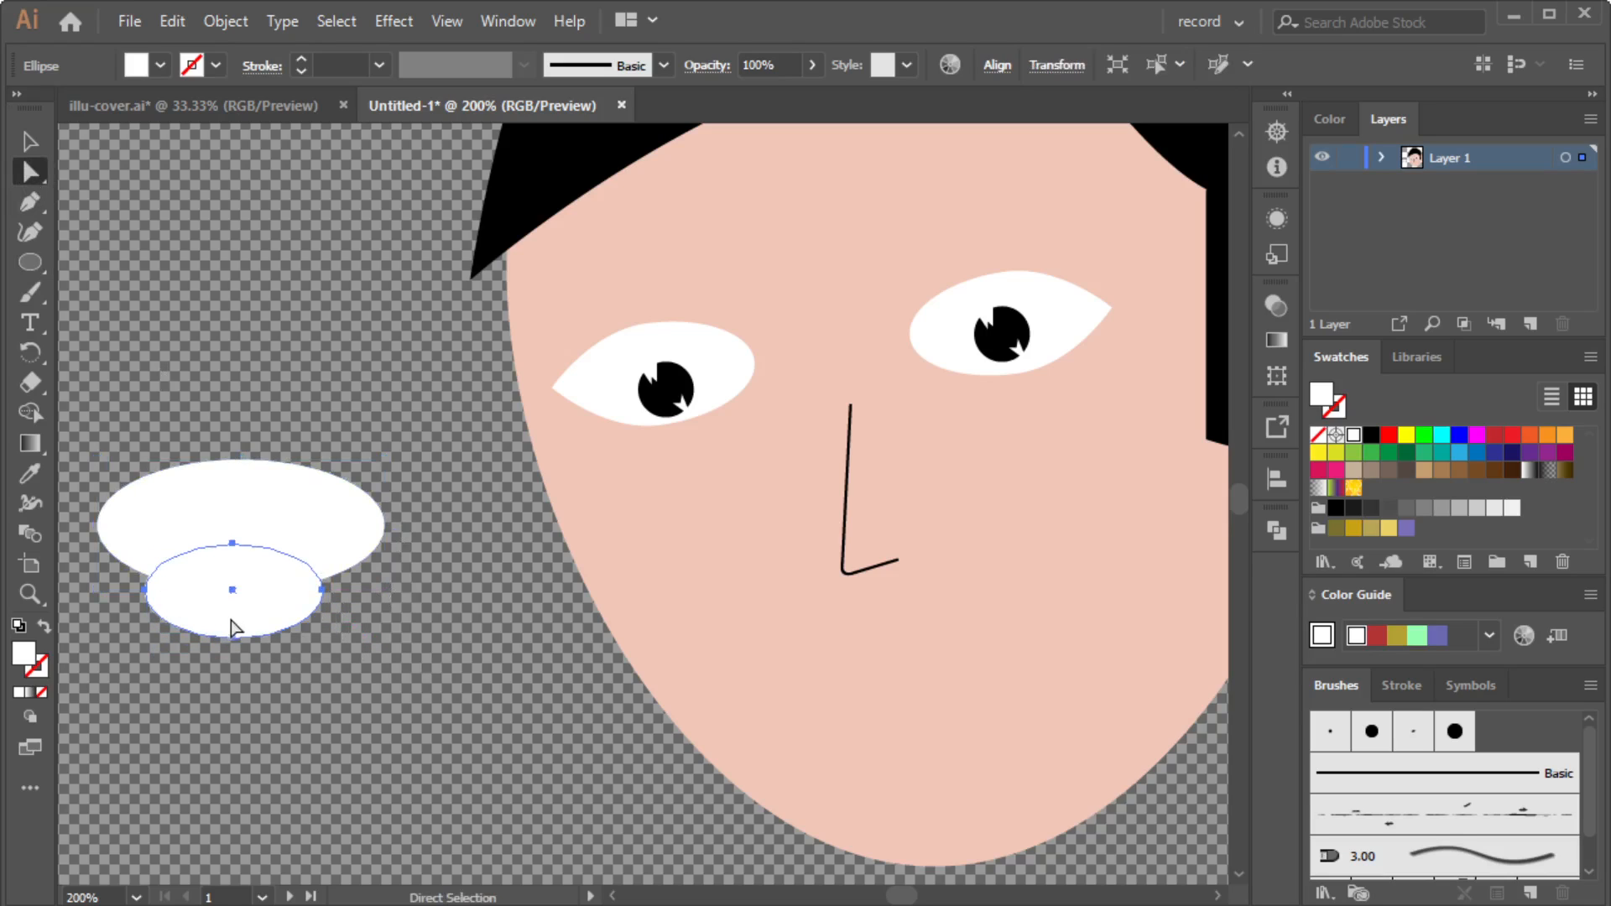
left_click(1389, 435)
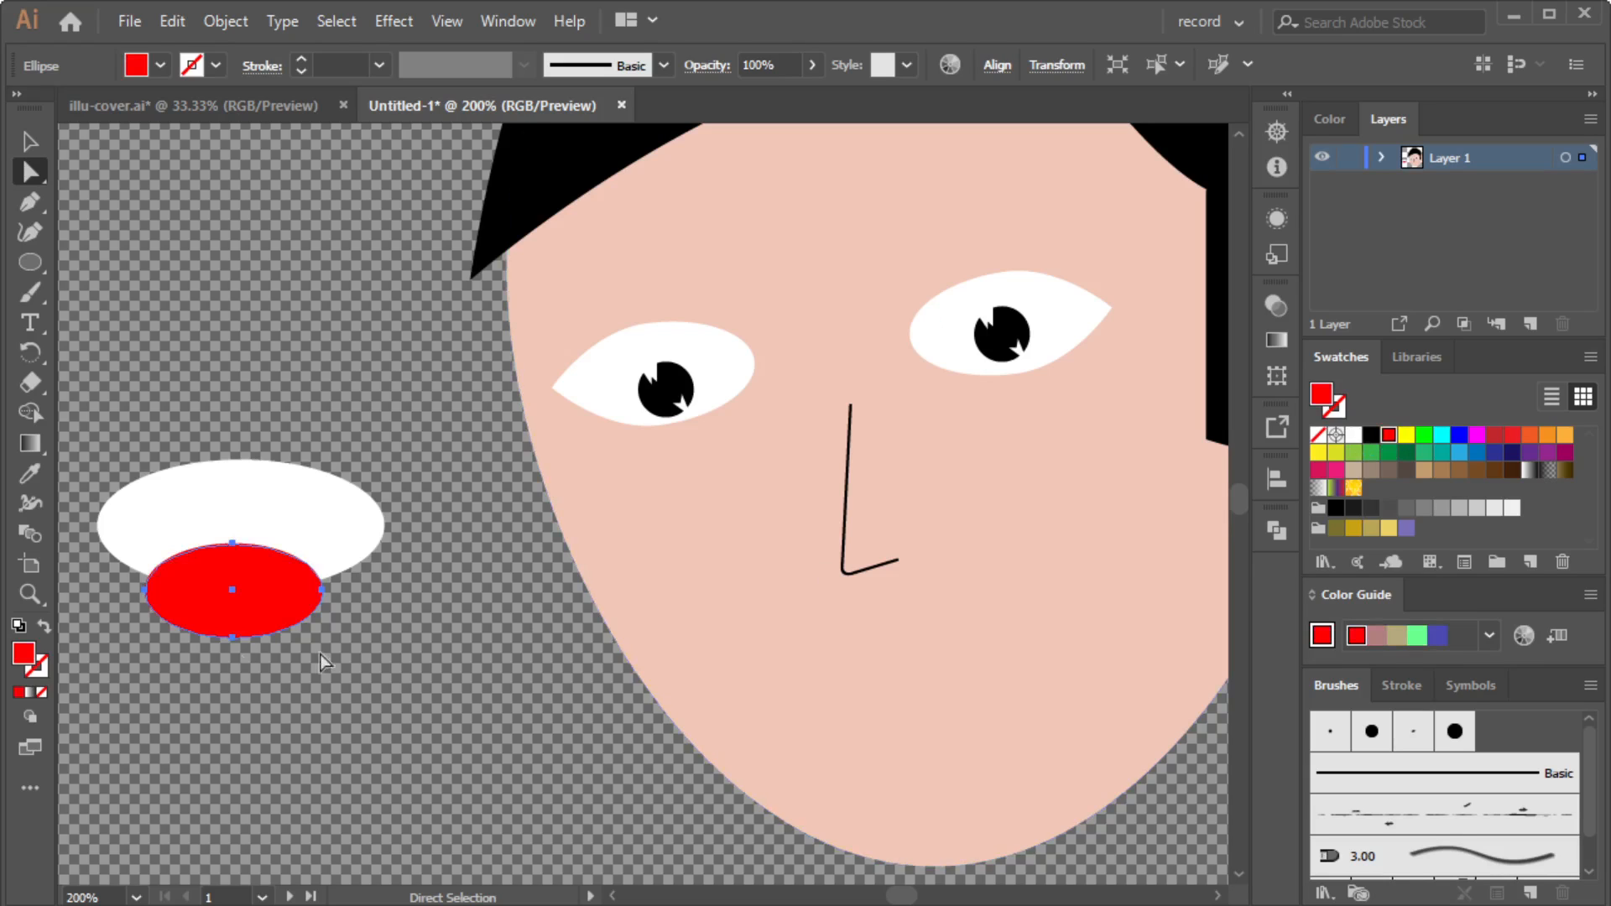
left_click(244, 348)
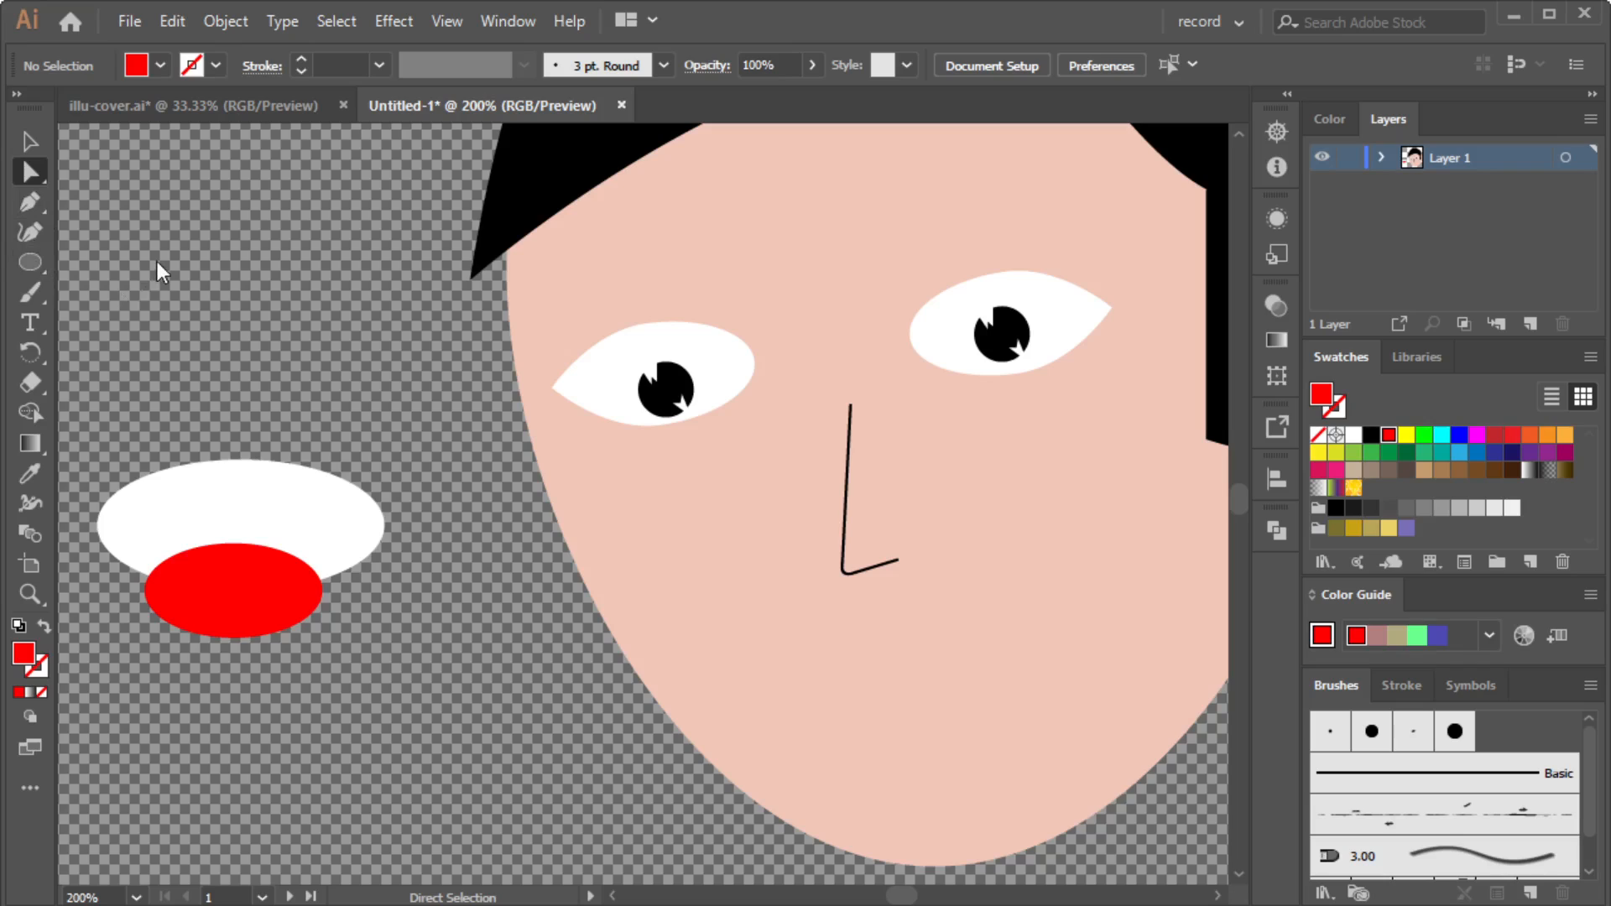
Draw a rectangle wider than the mouth ellipse and position it over the ellipse's upper part.
key("m")
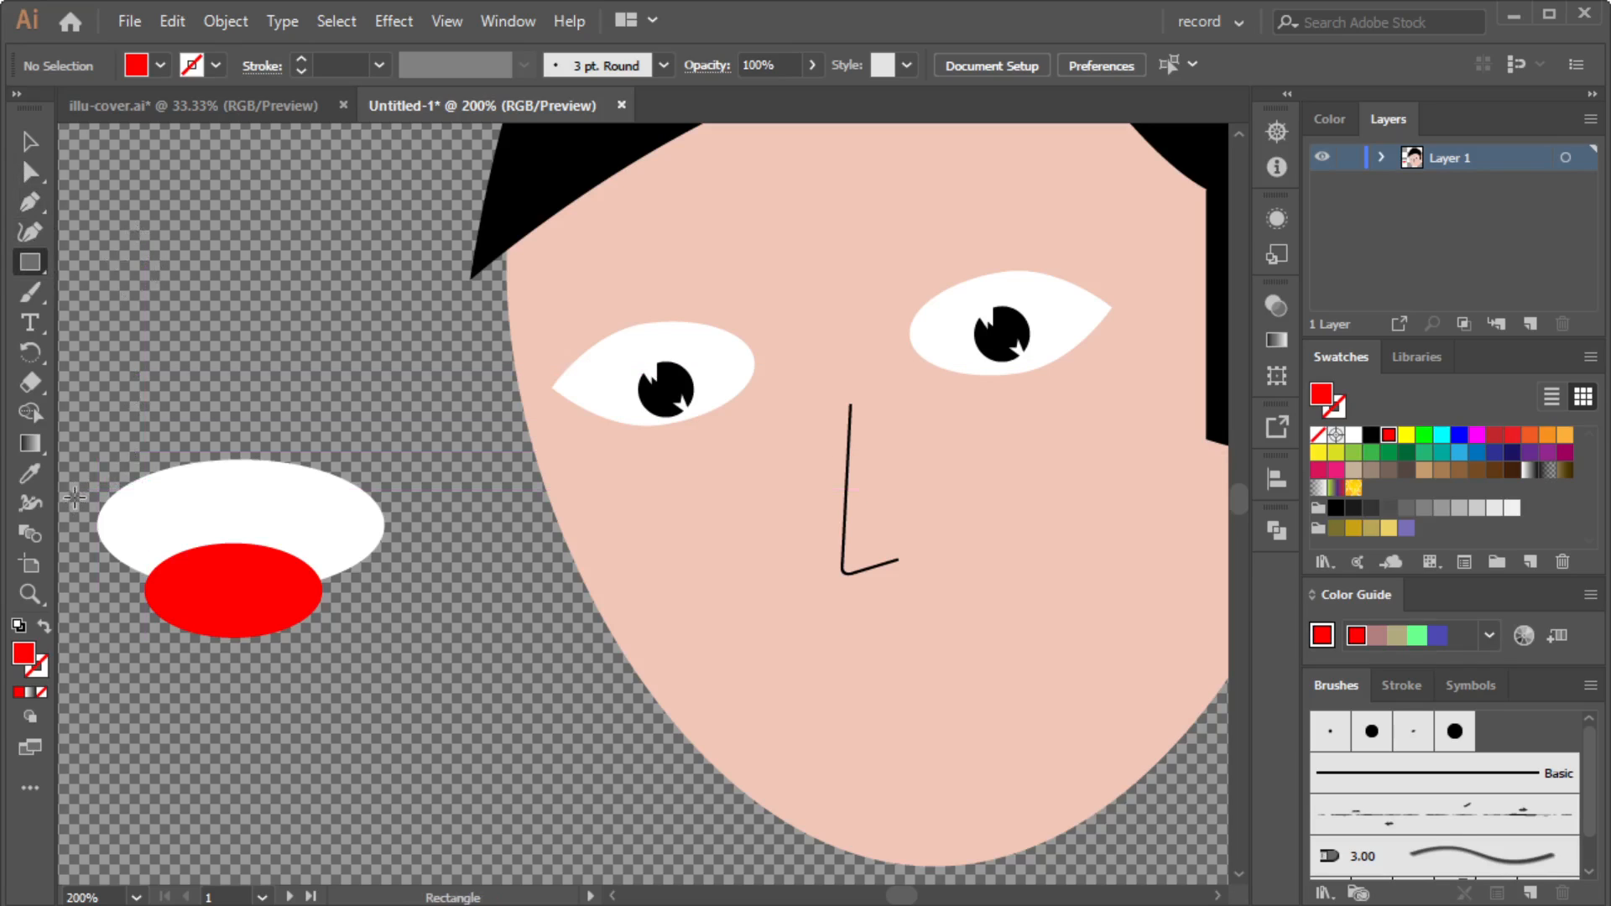
left_click_drag(78, 490, 439, 406)
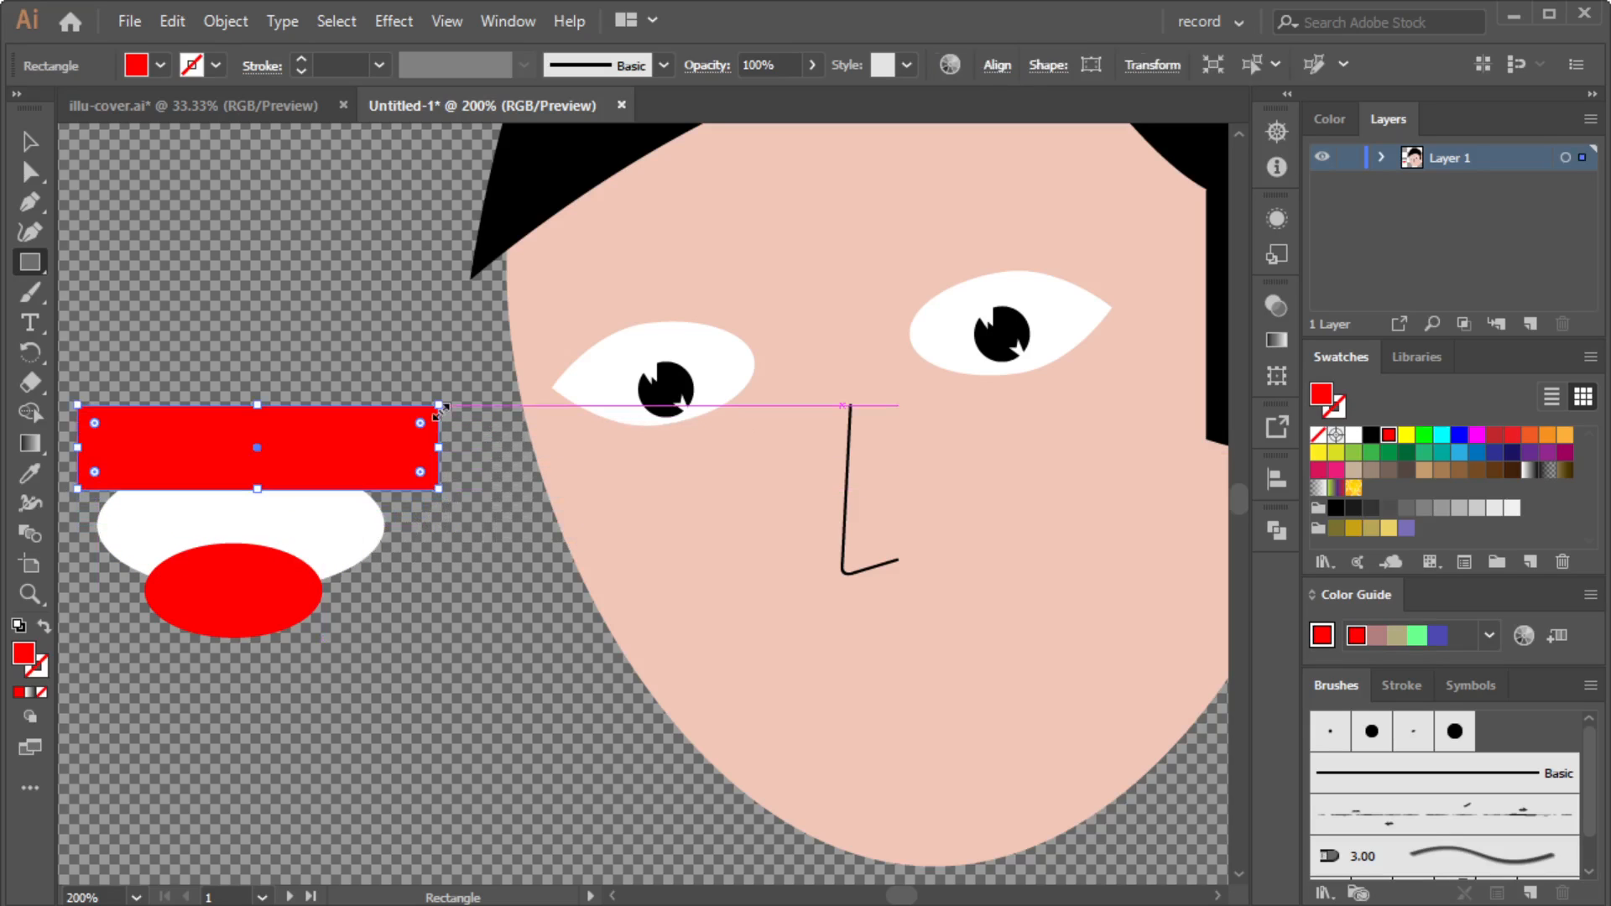
left_click(25, 142)
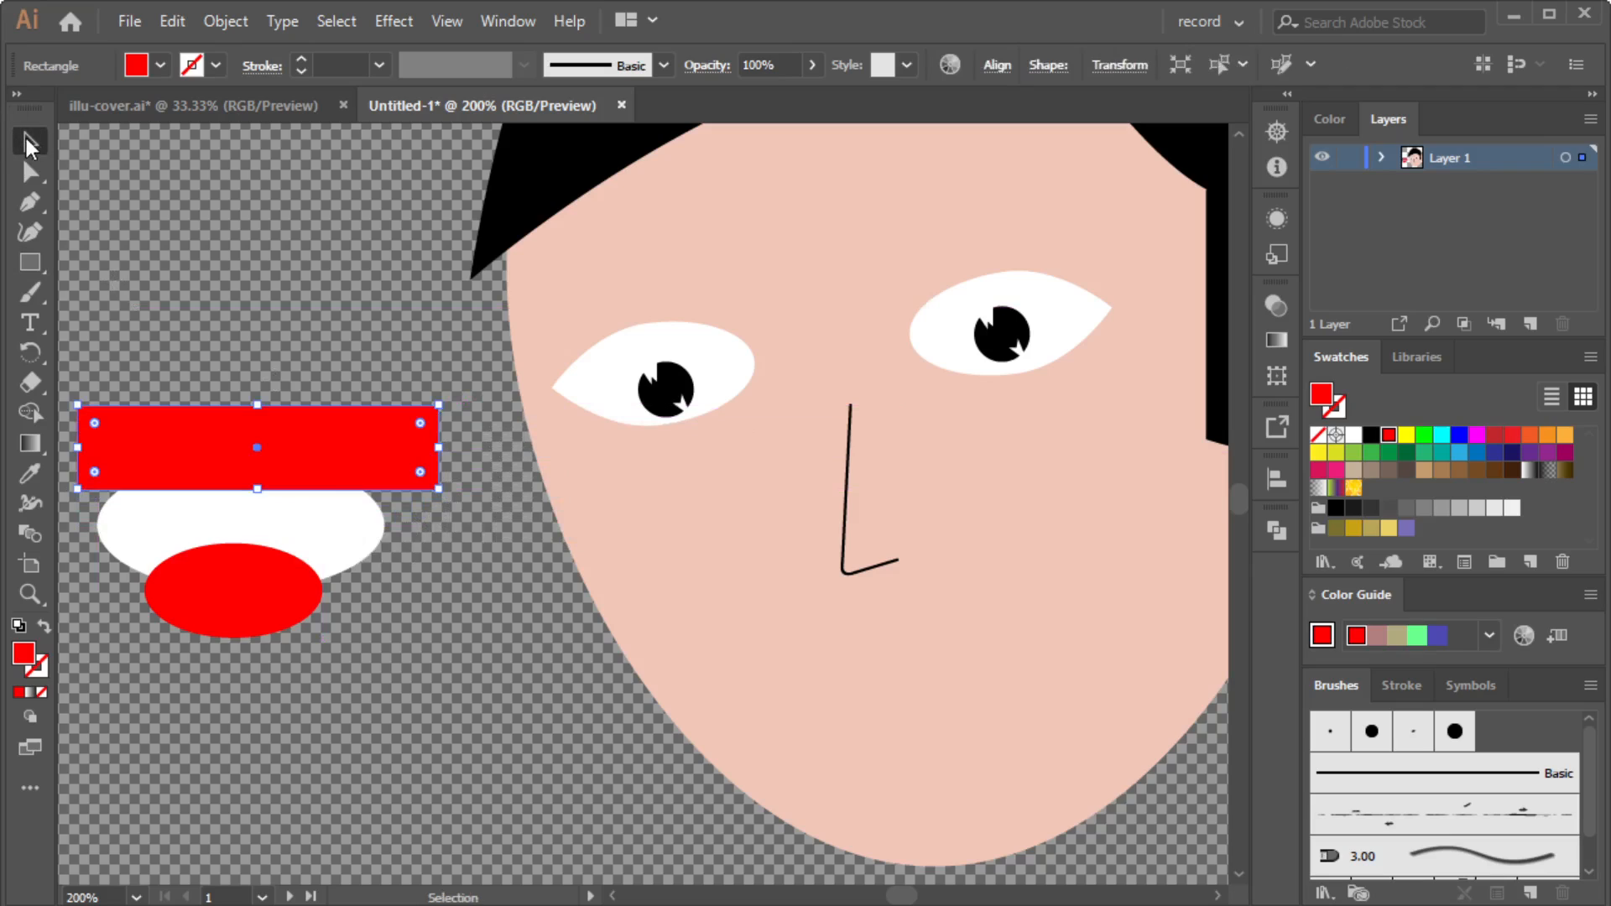
mouse_move(329, 469)
left_mouse_down()
mouse_move(329, 490)
mouse_move(334, 466)
left_mouse_up()
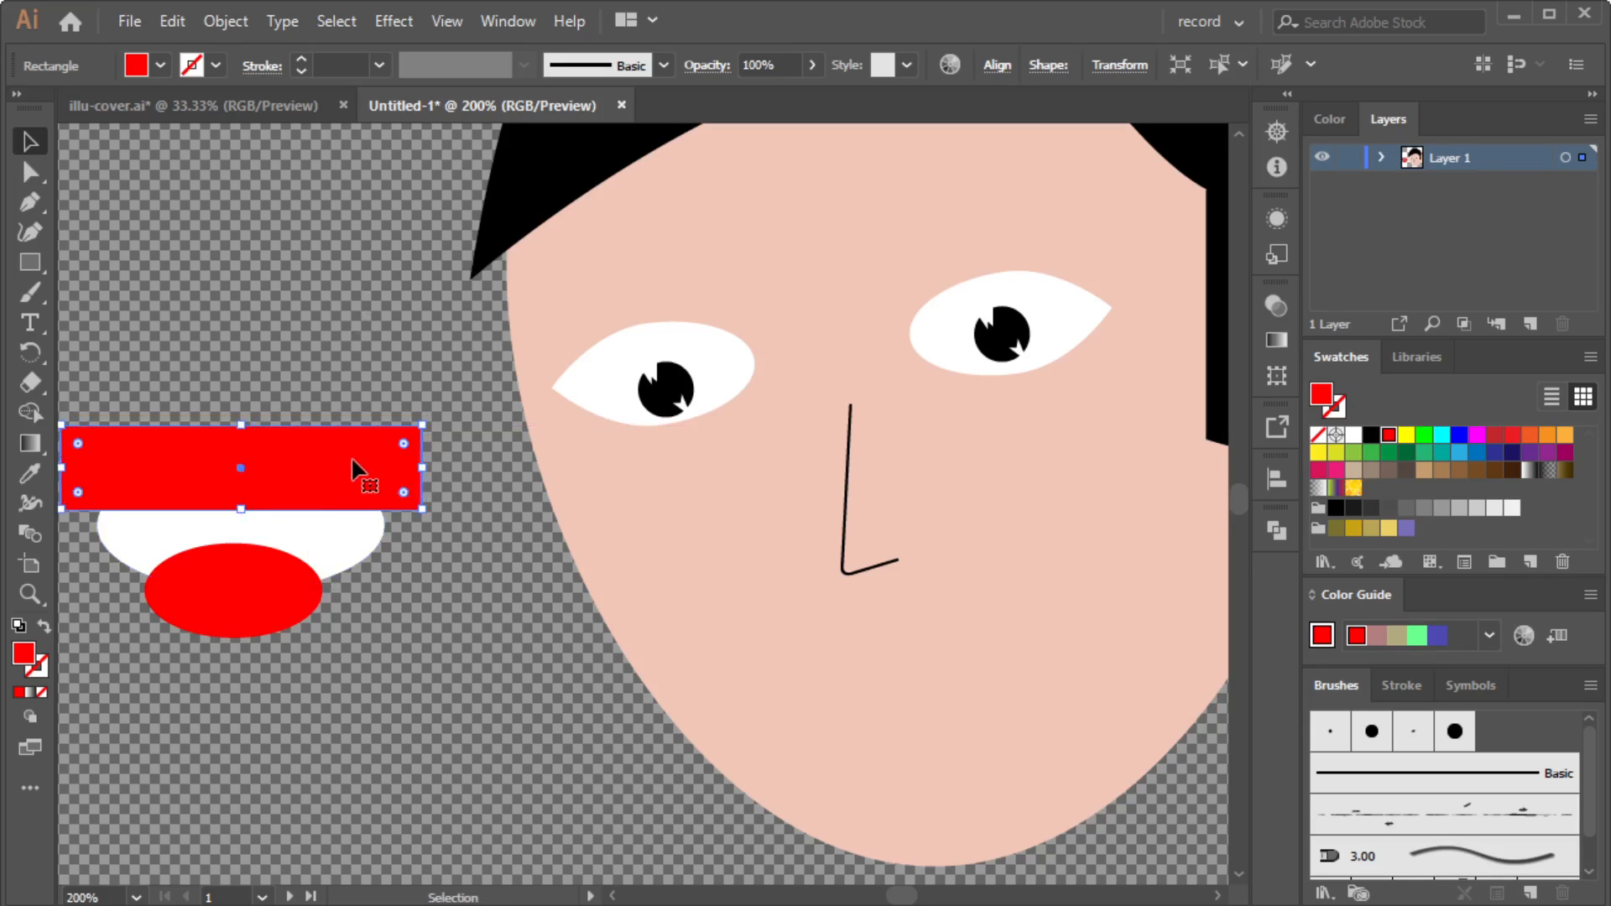
Recolor the large mouth ellipse black and the rectangle across its upper part white.
left_click(343, 542)
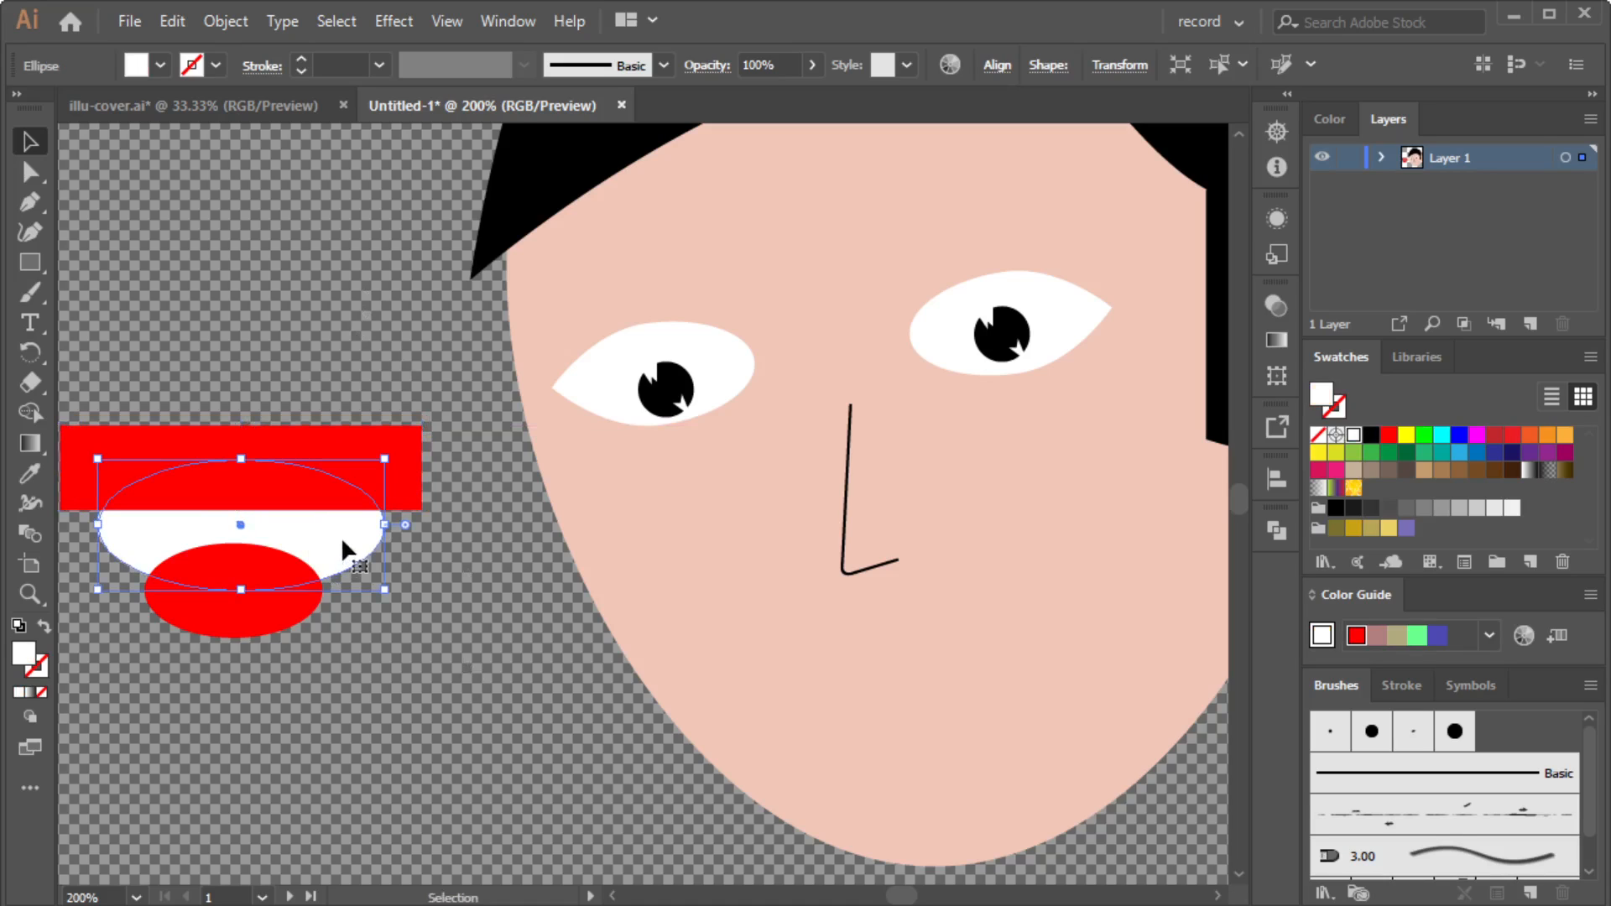
left_click(1371, 435)
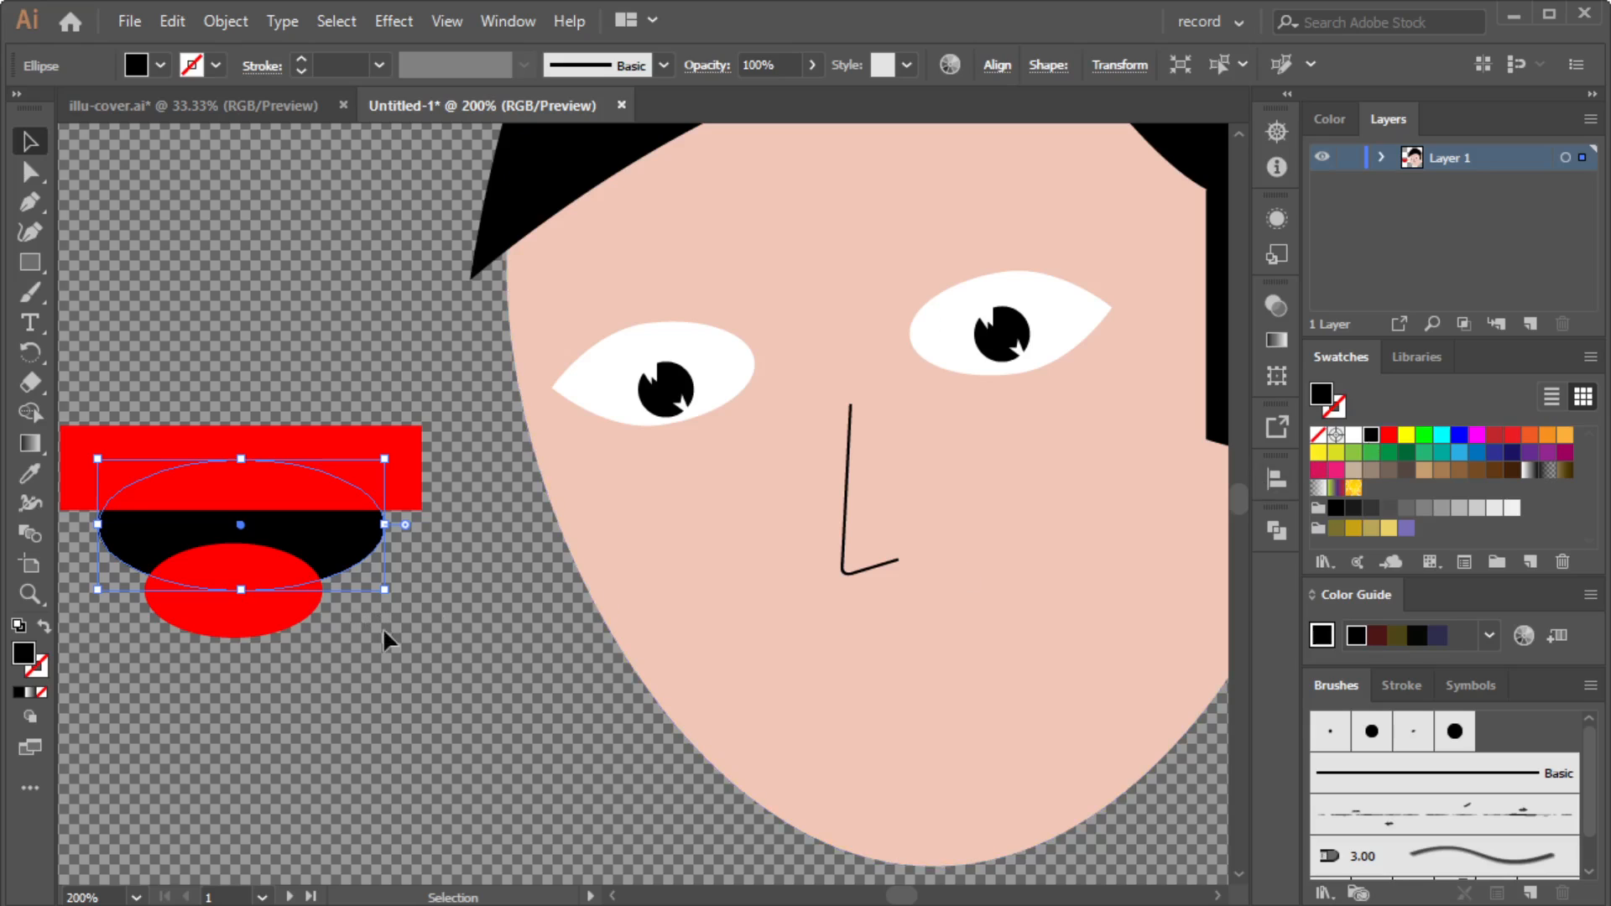
left_click(363, 562)
left_click(350, 456)
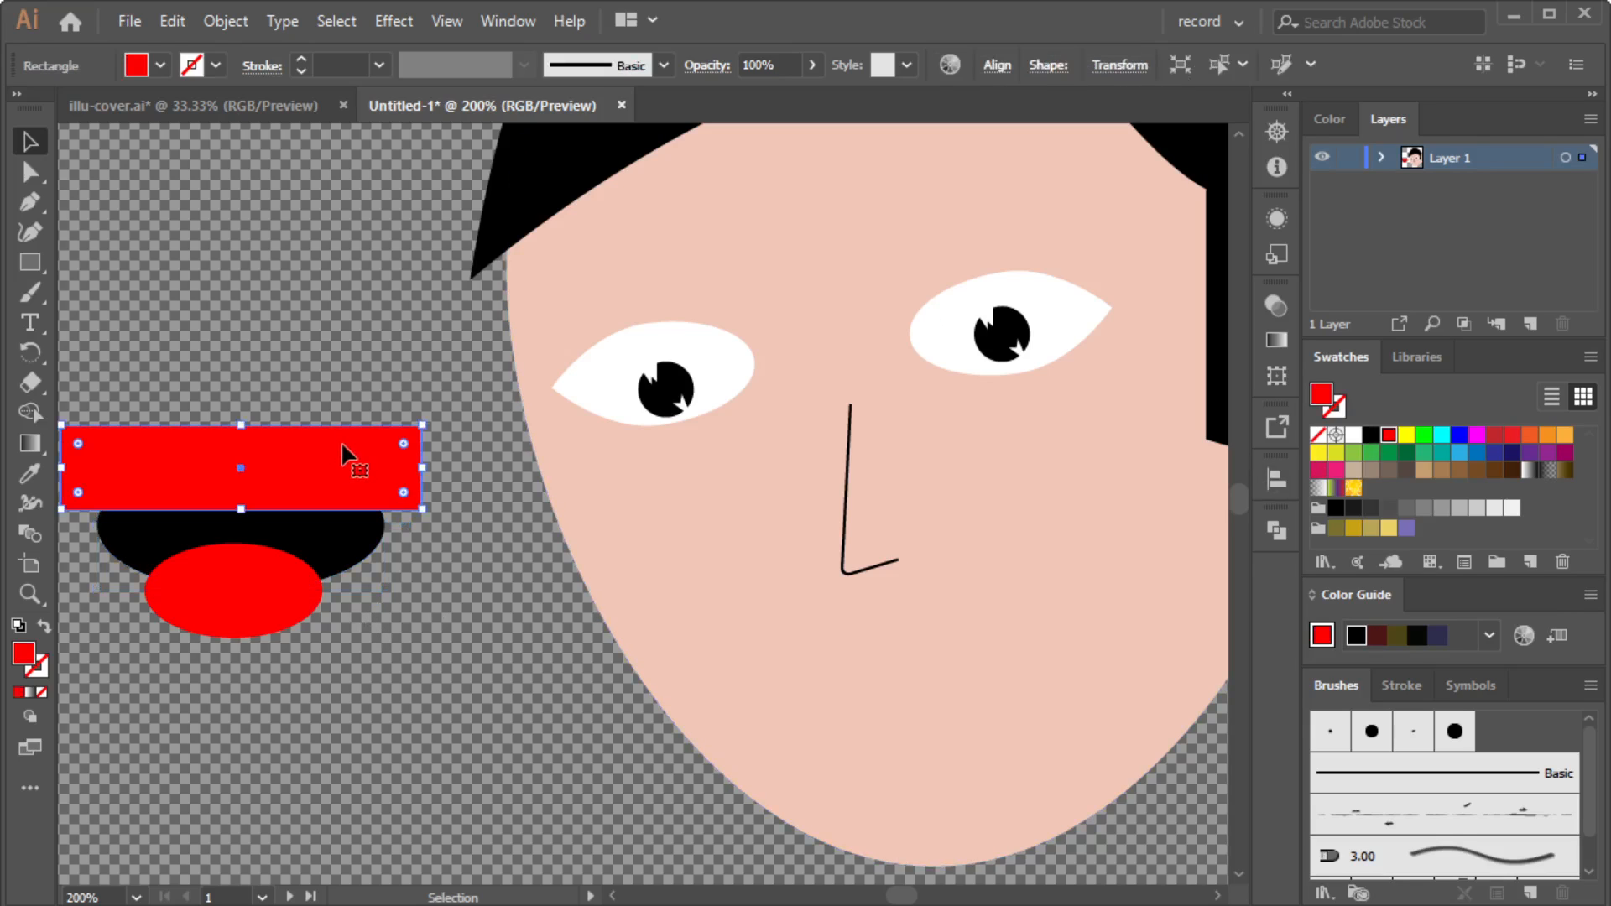
left_click(1354, 438)
left_click(268, 345)
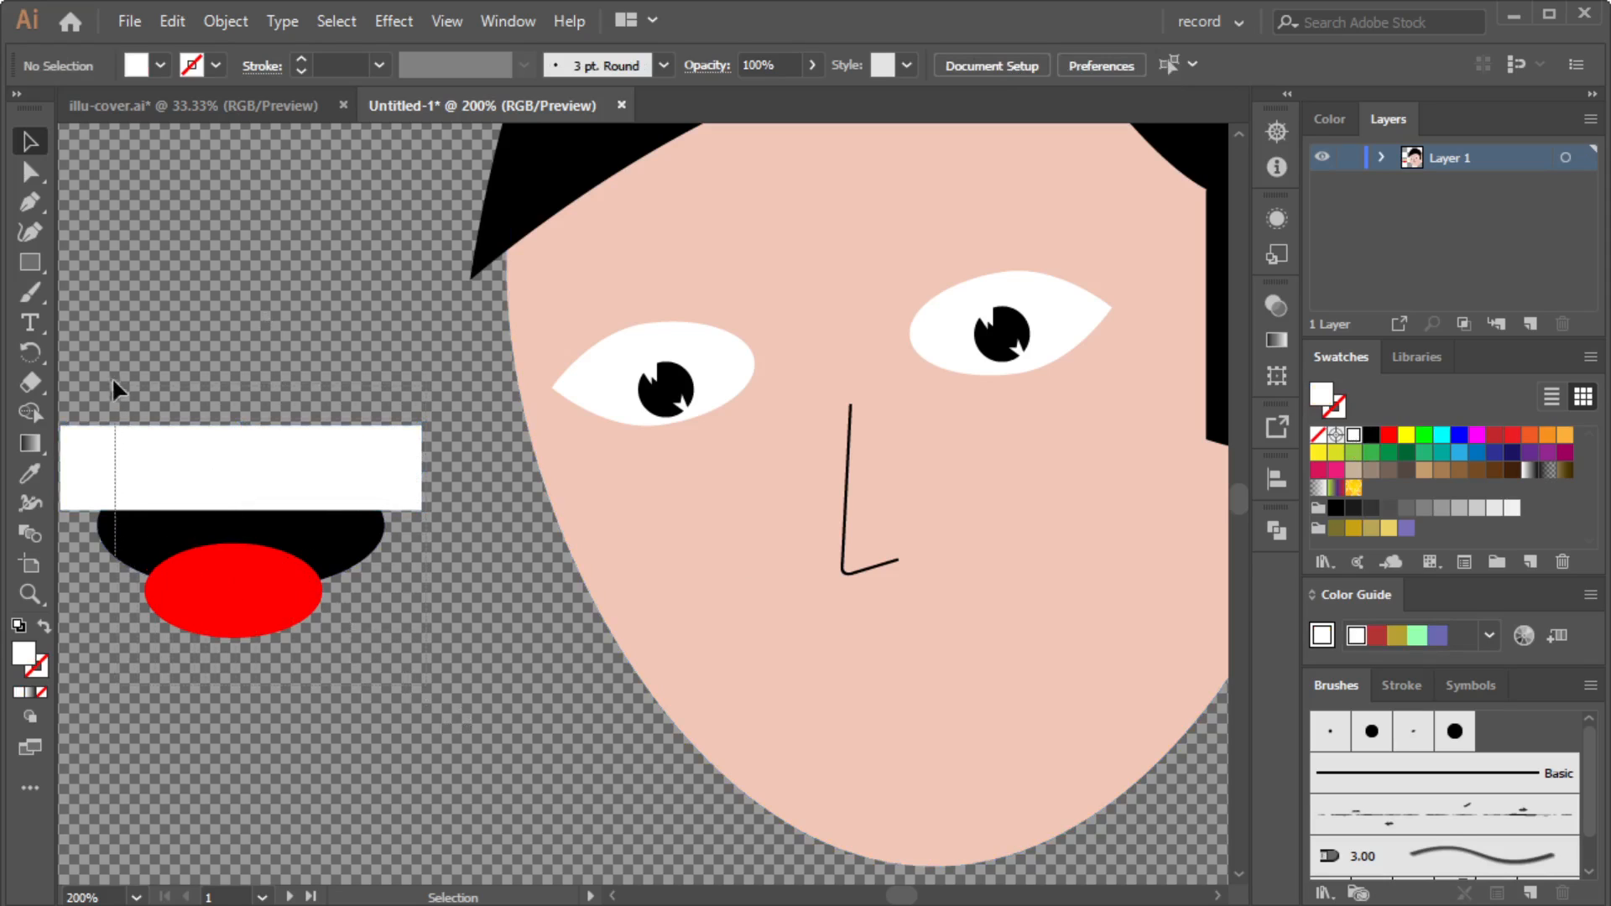
Divide the overlapping mouth shapes and delete the white and red pieces that lie outside the mouth ellipse.
key("ctrl+a")
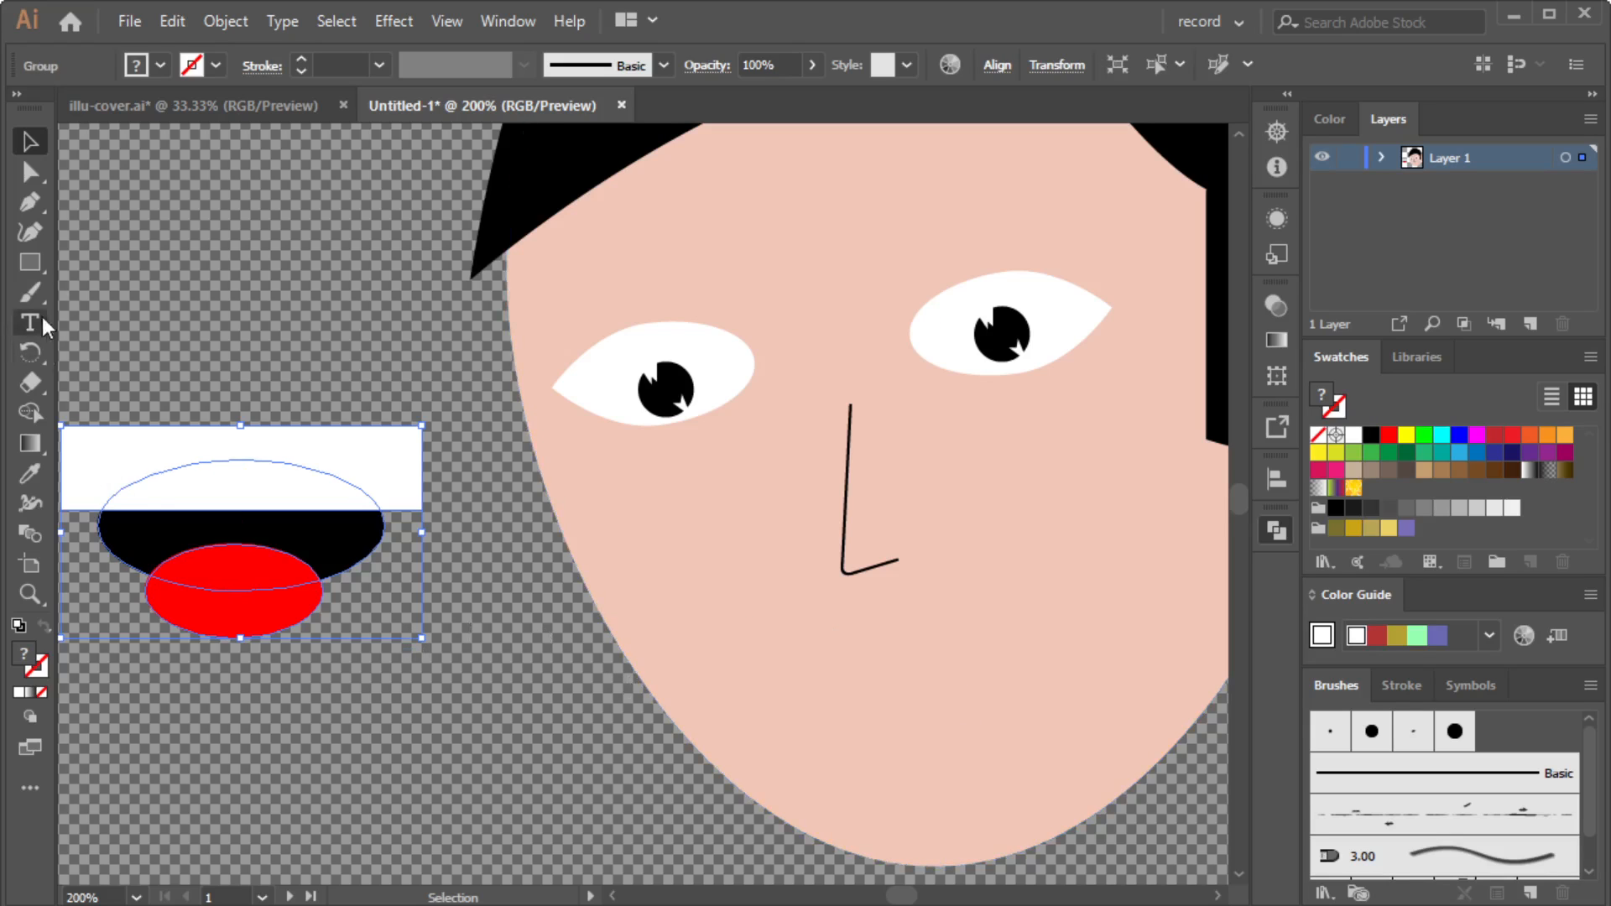
left_click(167, 252)
left_click(30, 172)
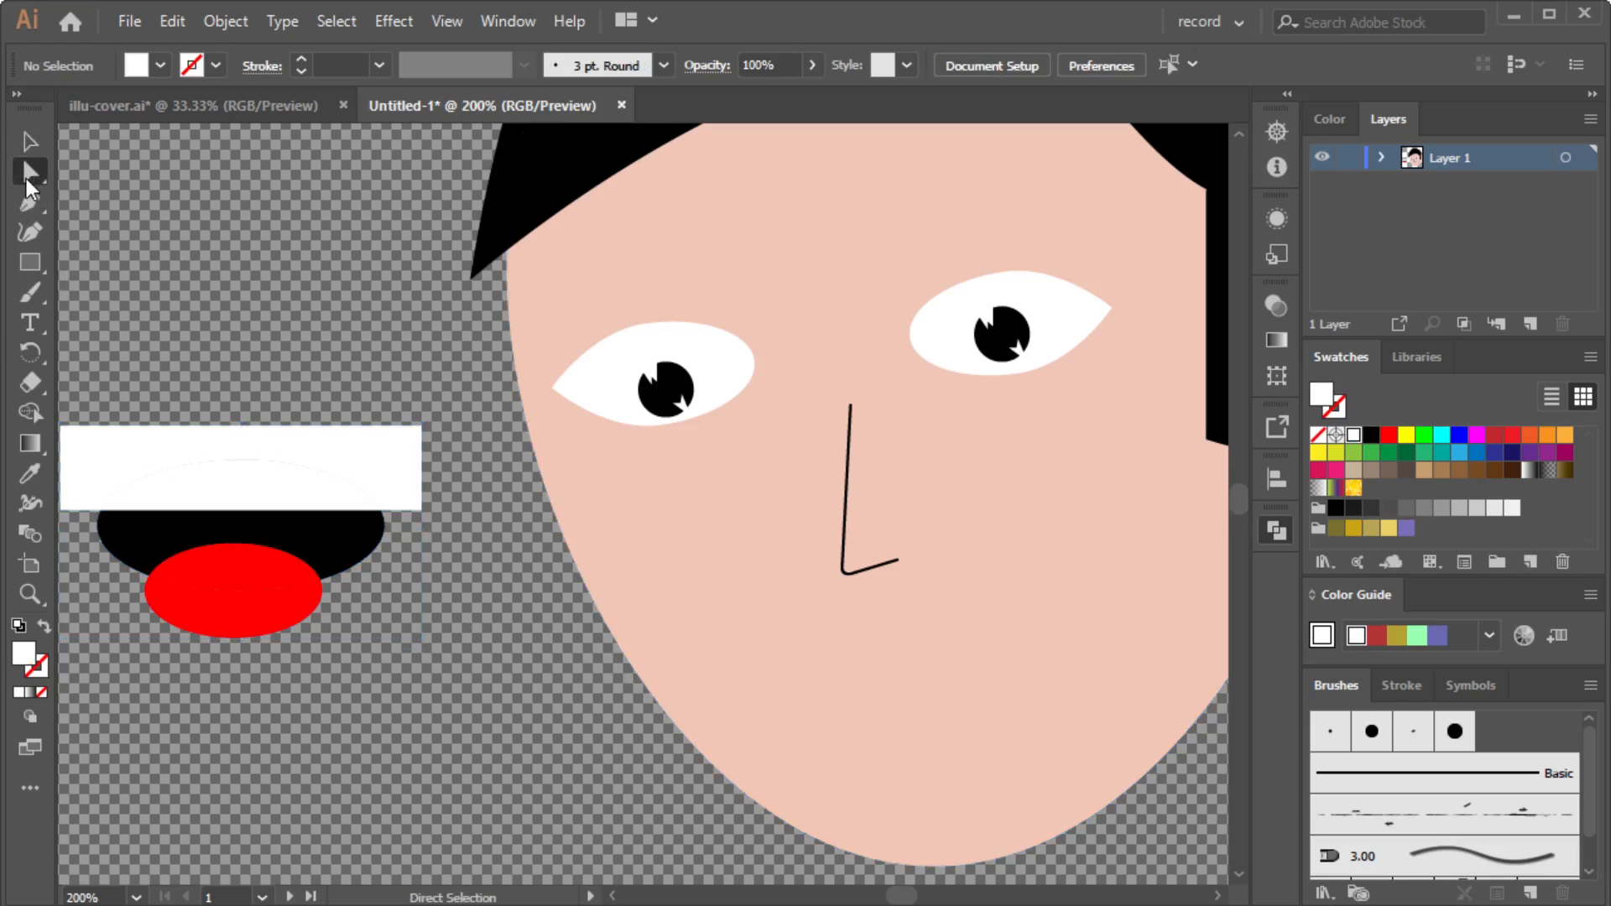
left_click(390, 458)
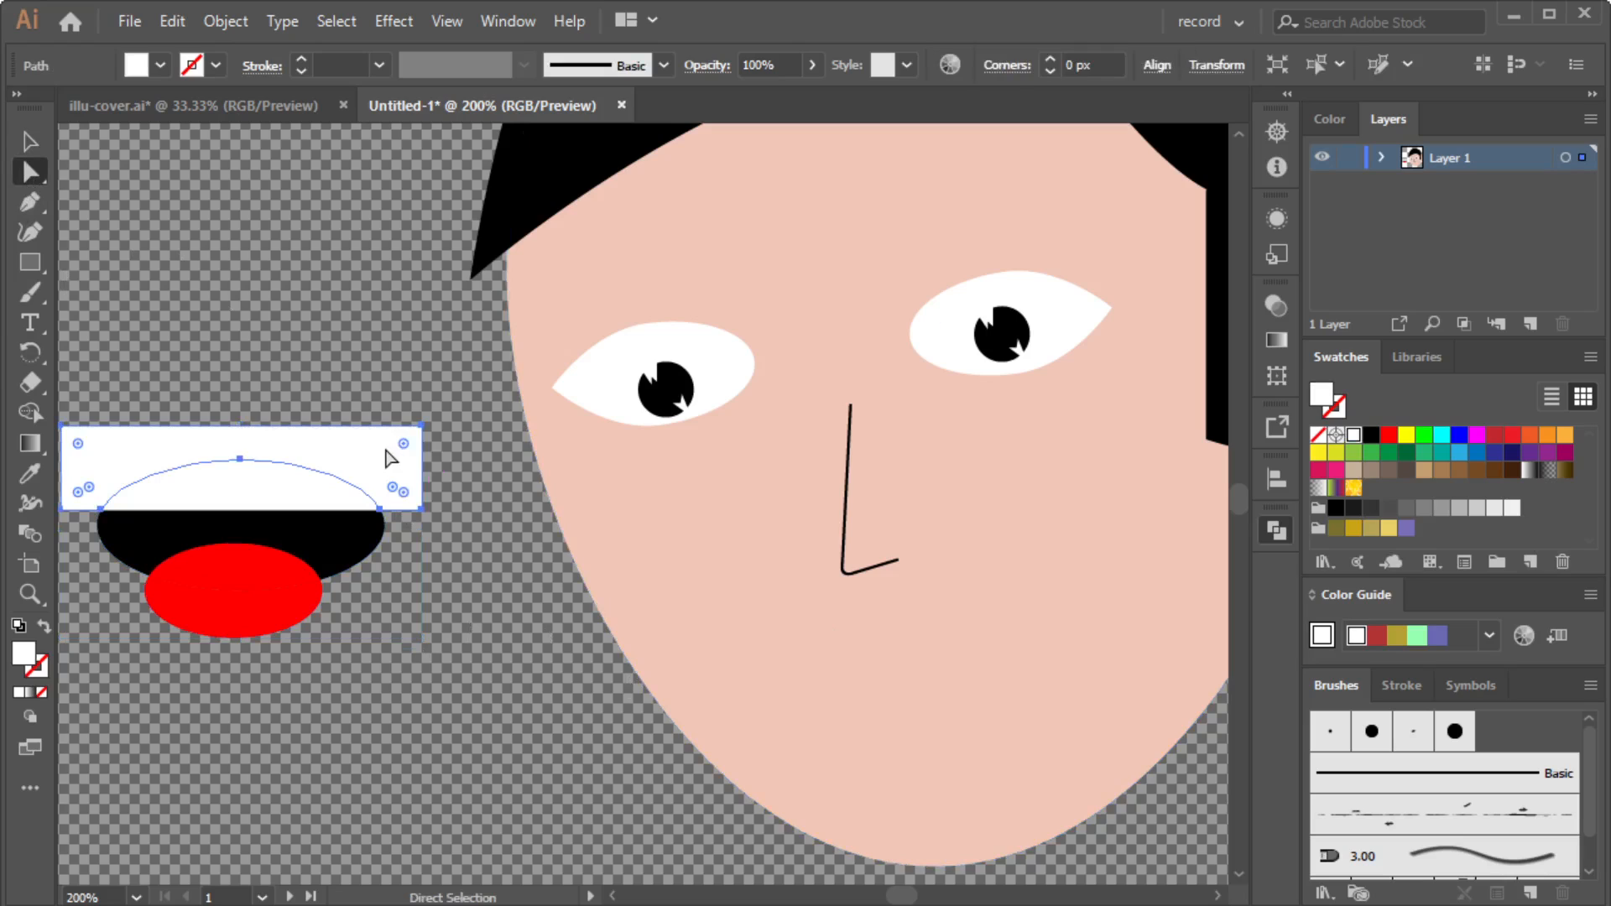
left_click(389, 457)
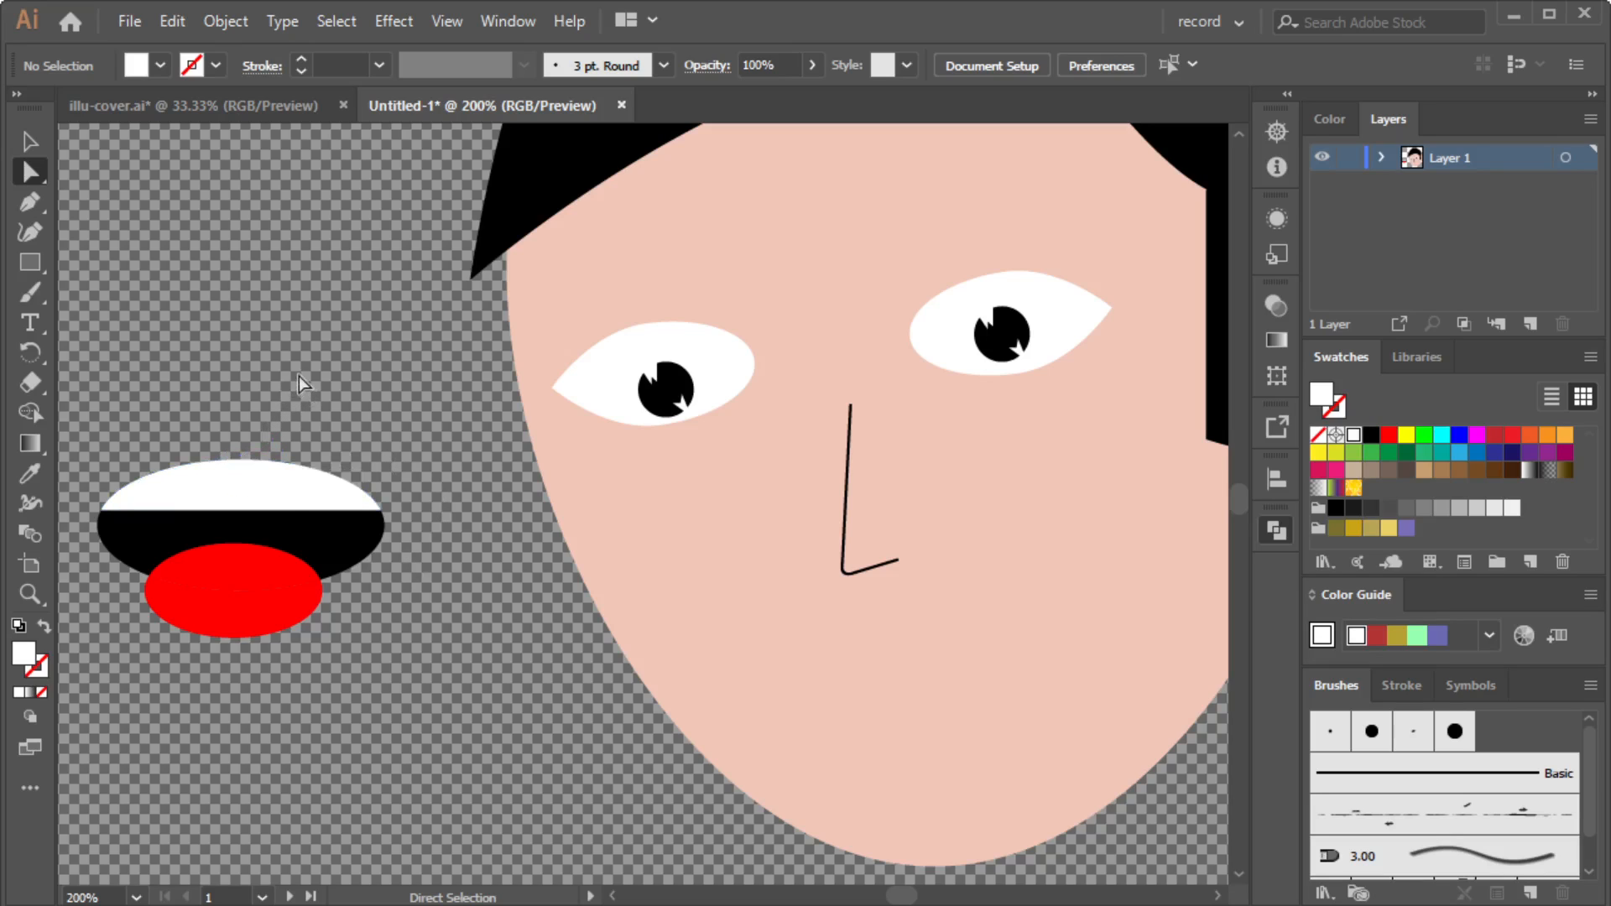
left_click(269, 618)
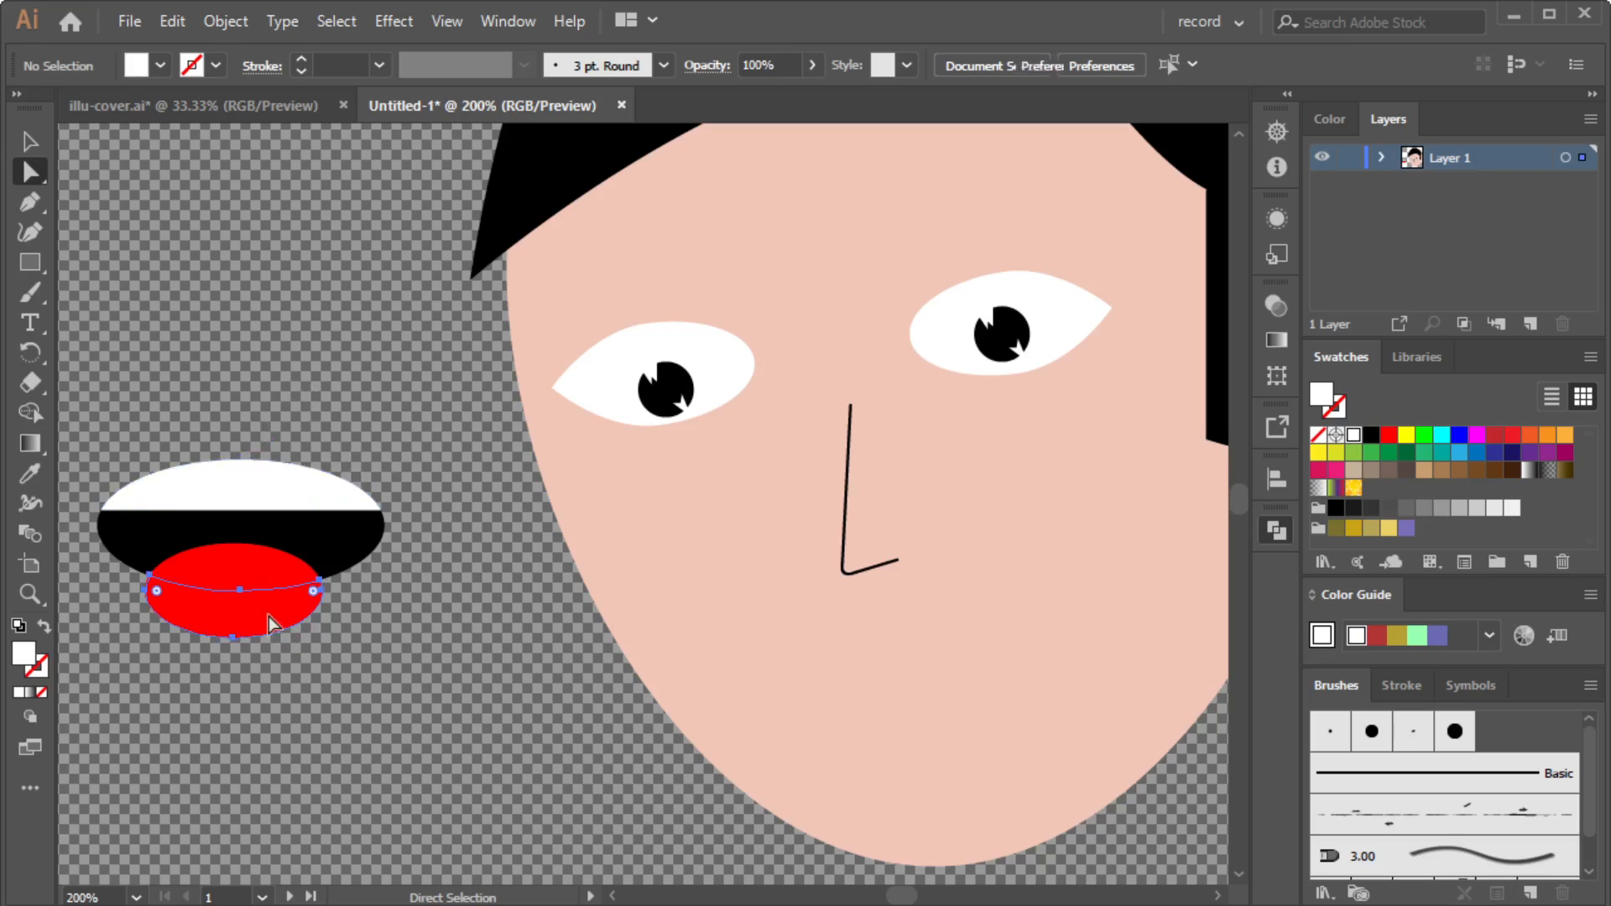
left_click(304, 653)
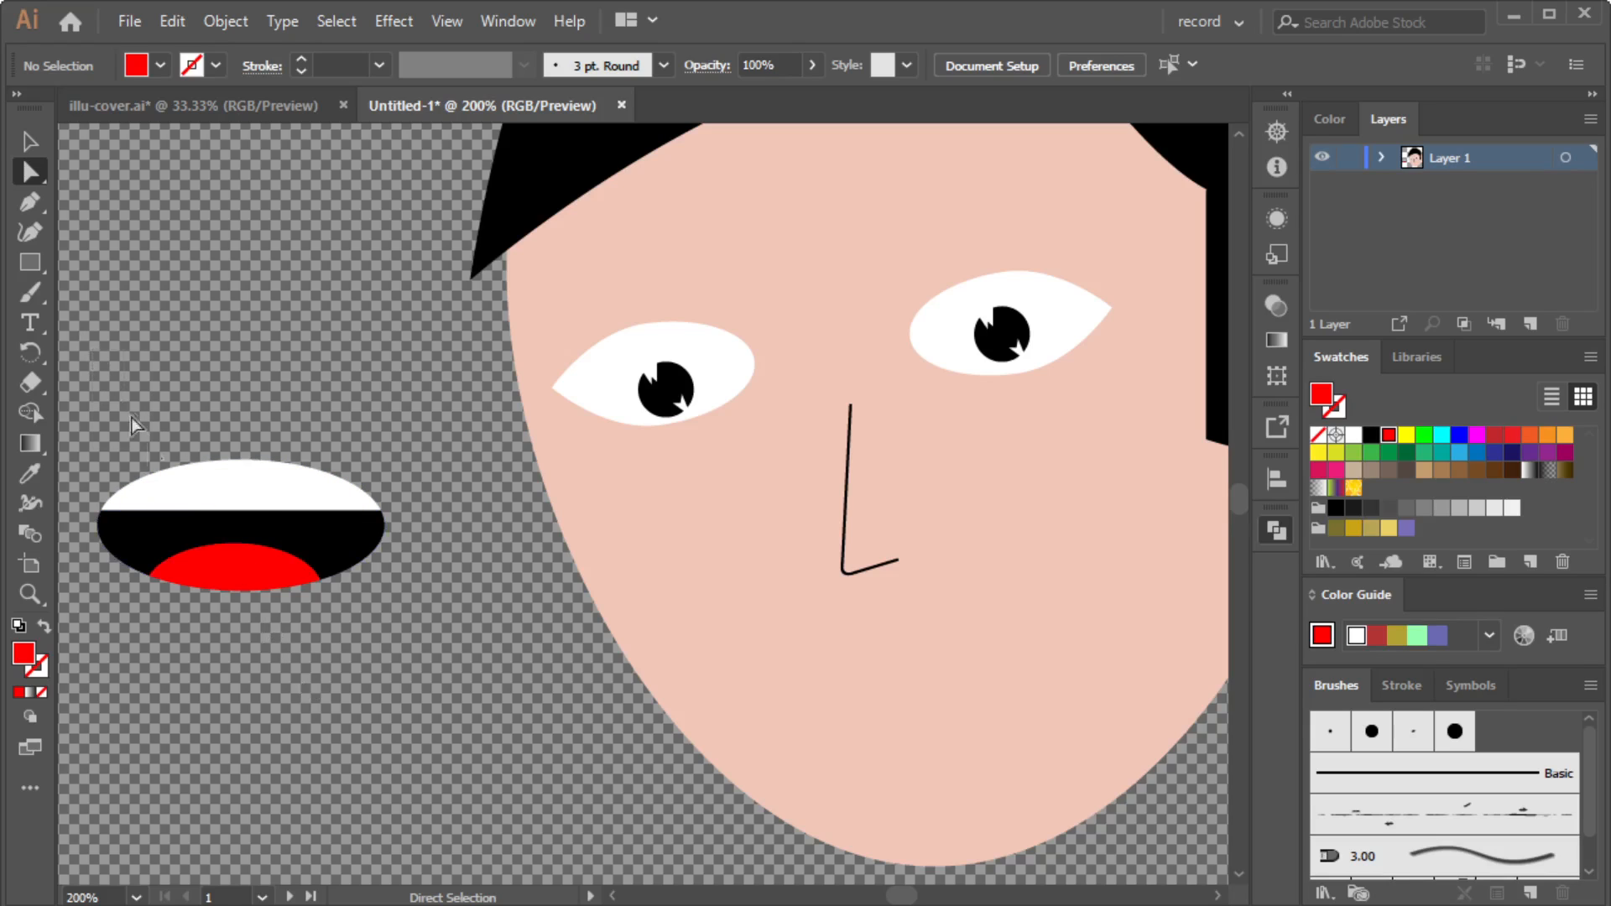
Move the whole mouth group onto the lower face, below the nose.
left_click_drag(134, 425, 411, 731)
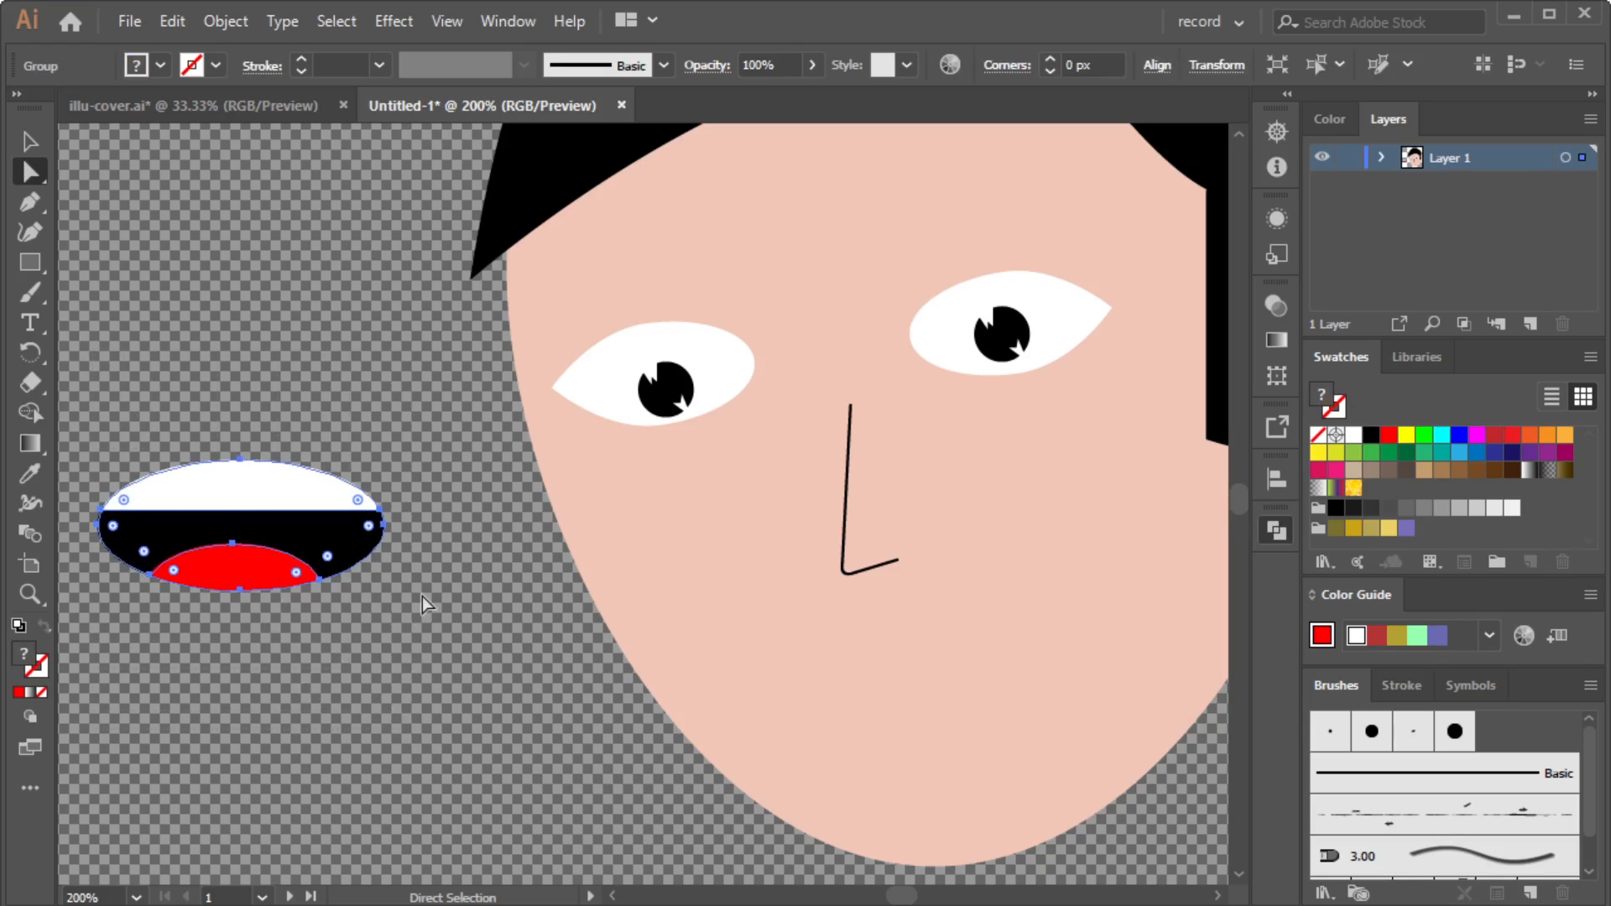
key("ctrl")
scroll(386, 334, "down", 2)
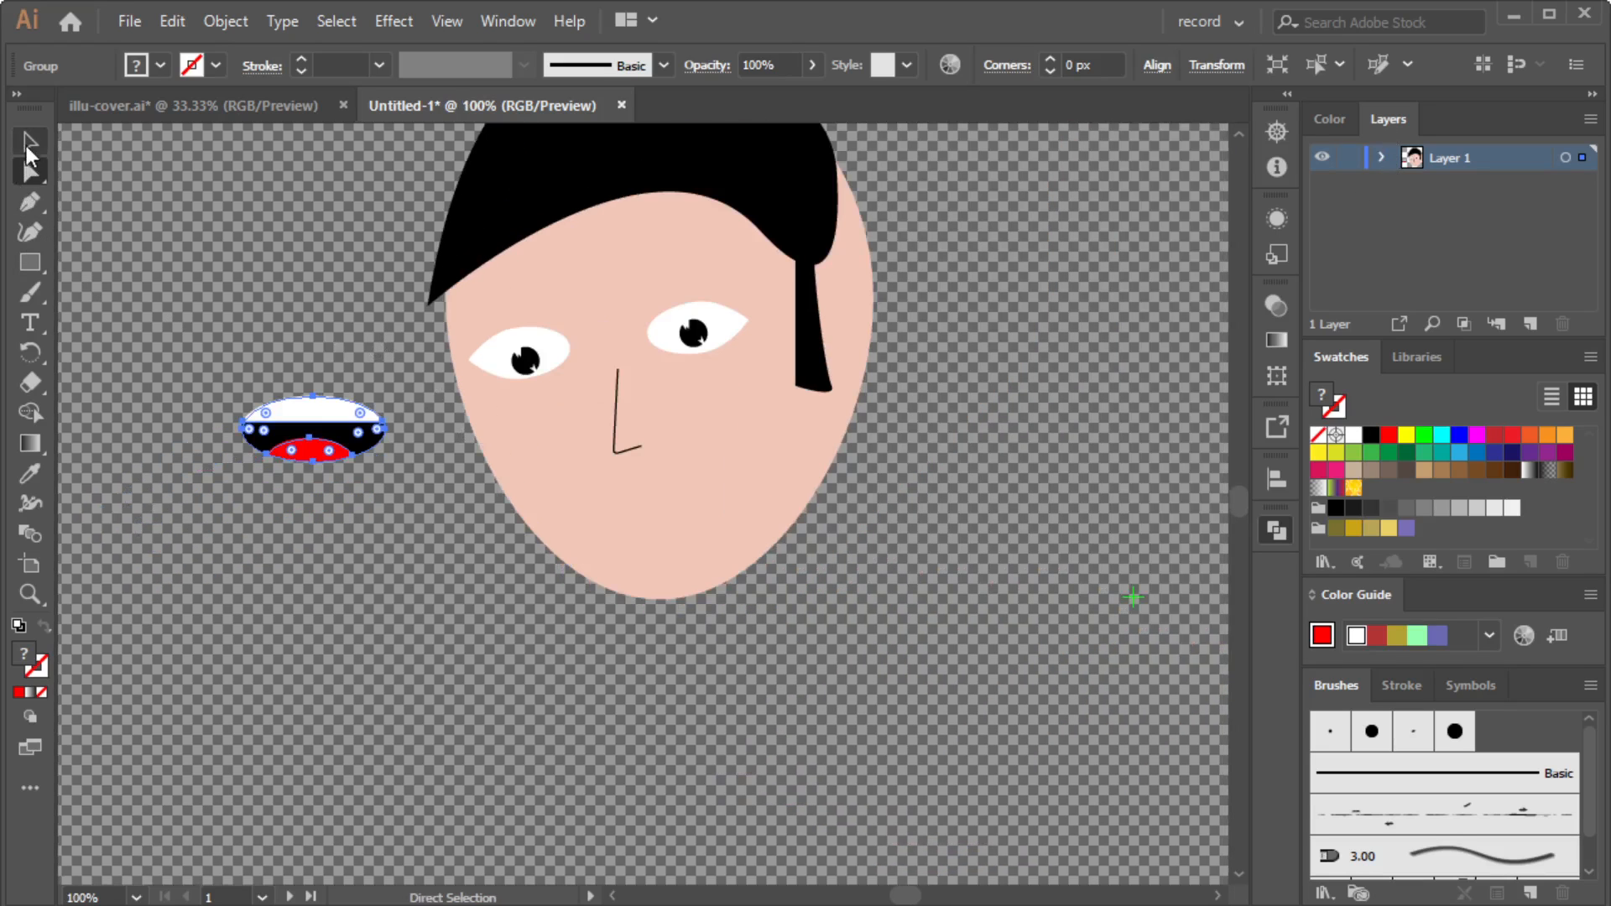
left_click(30, 145)
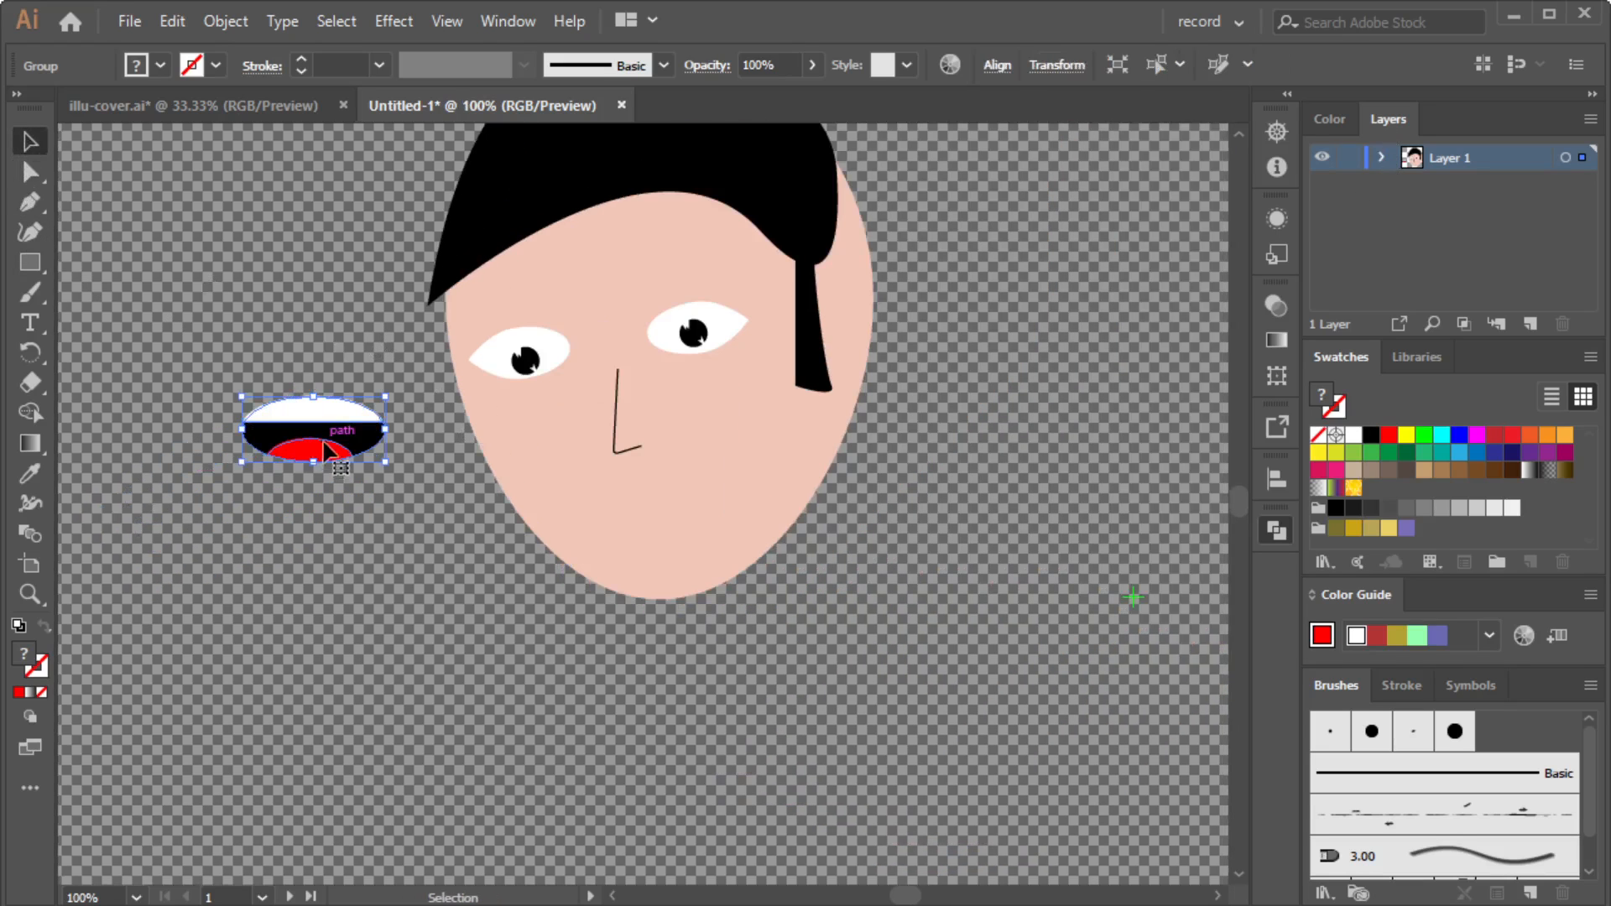
left_click_drag(325, 448, 655, 551)
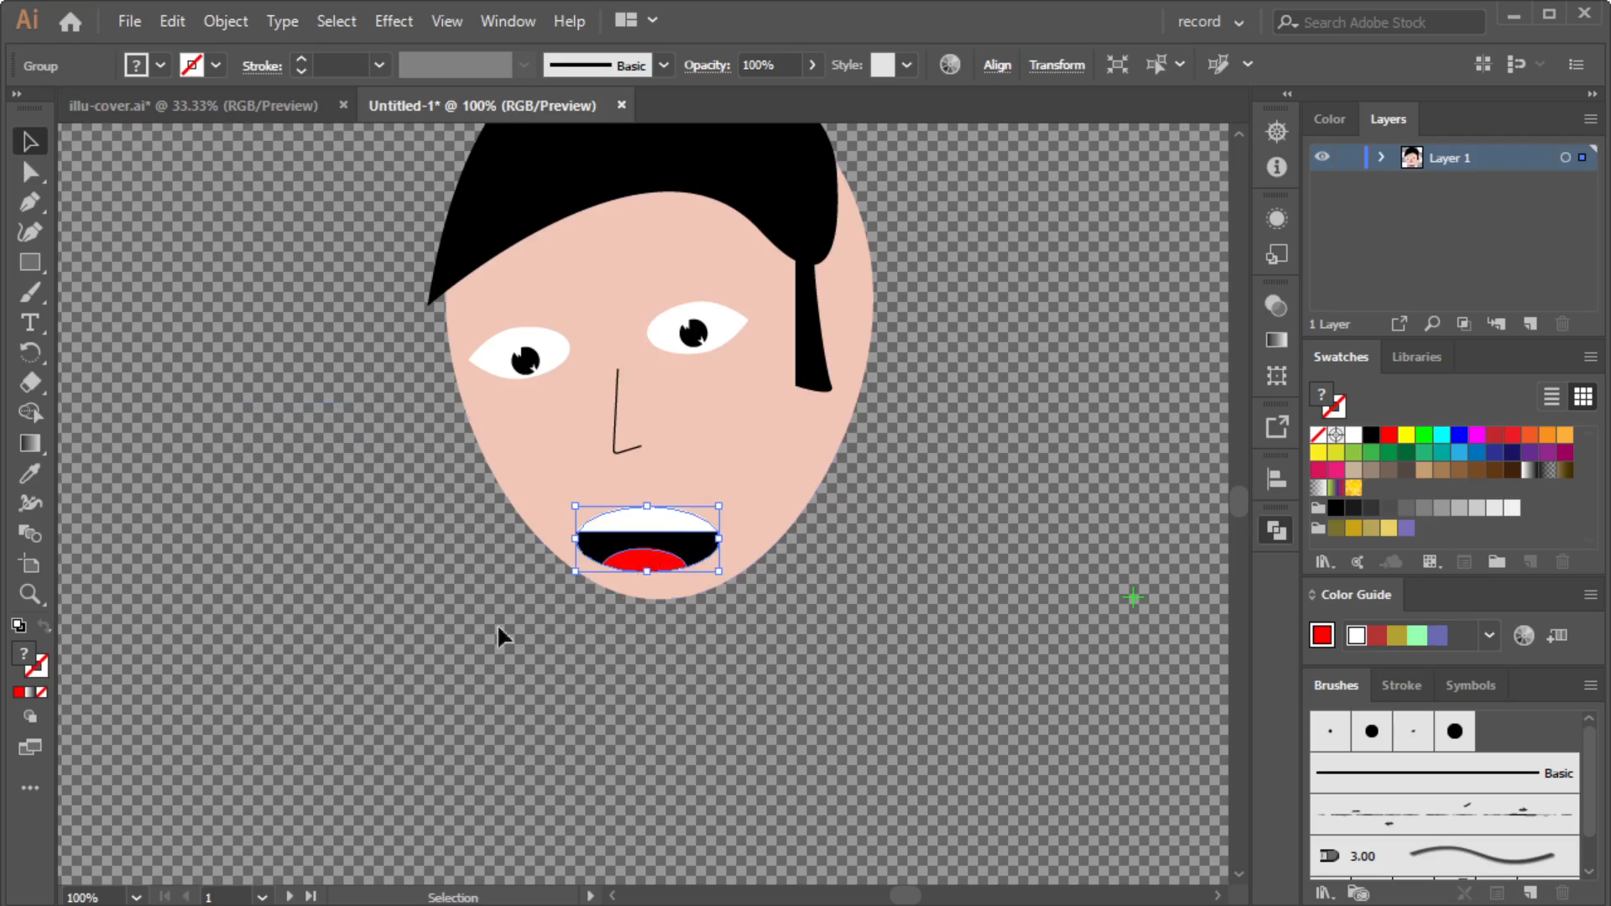
left_click(443, 634)
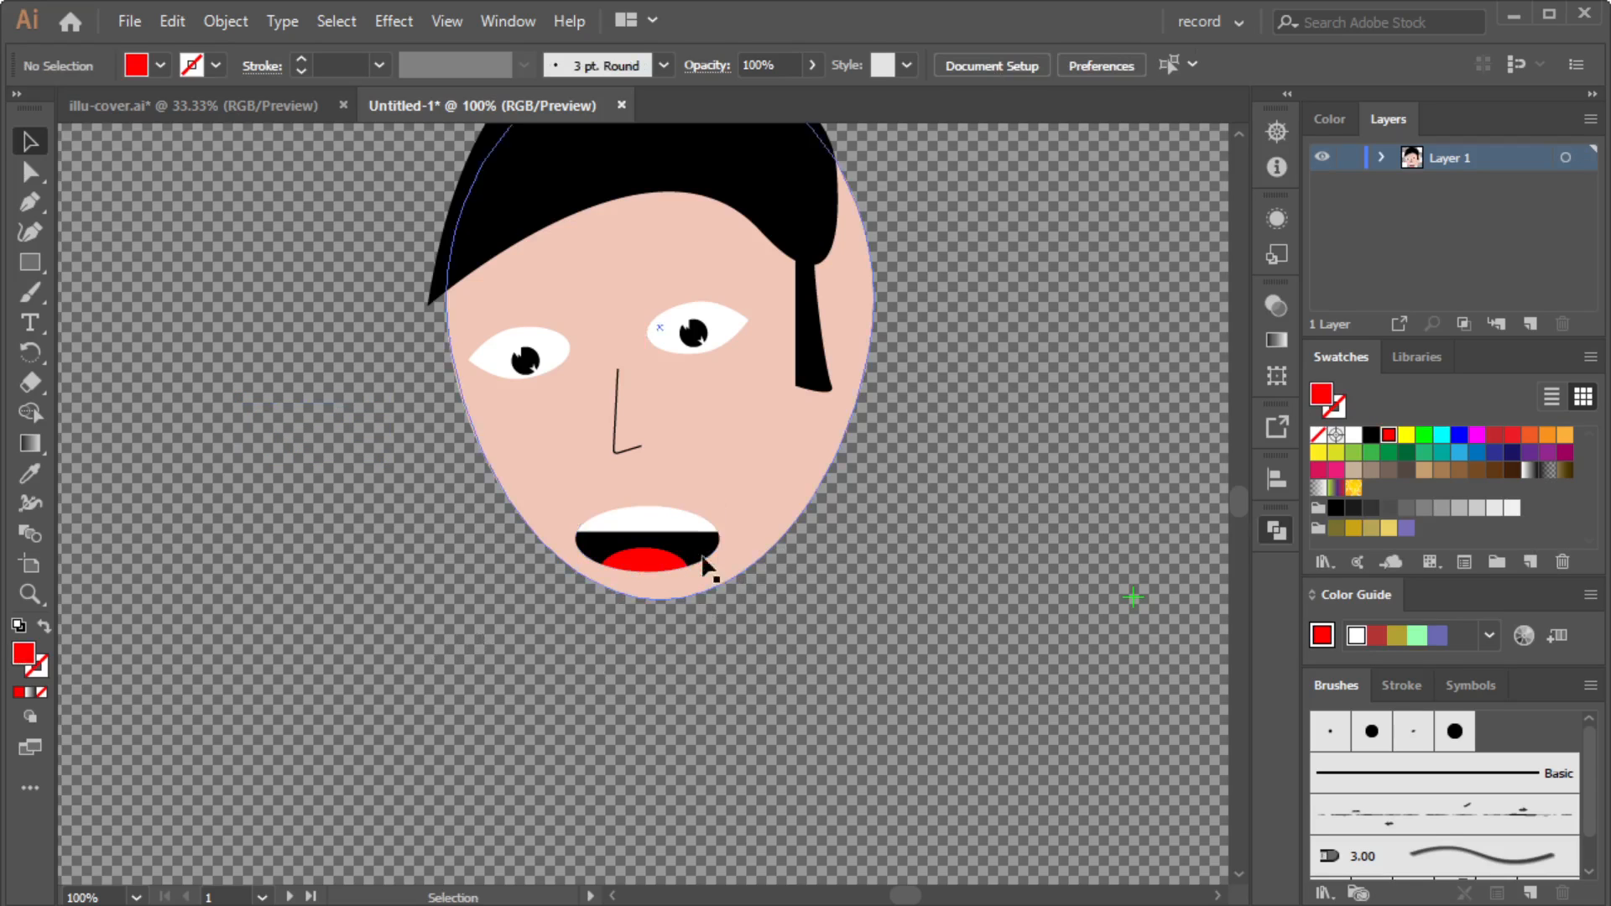
Make the mouth narrower and flatter, and place it slightly higher below the nose.
left_click(664, 561)
left_click_drag(663, 557, 633, 532)
left_click(440, 646)
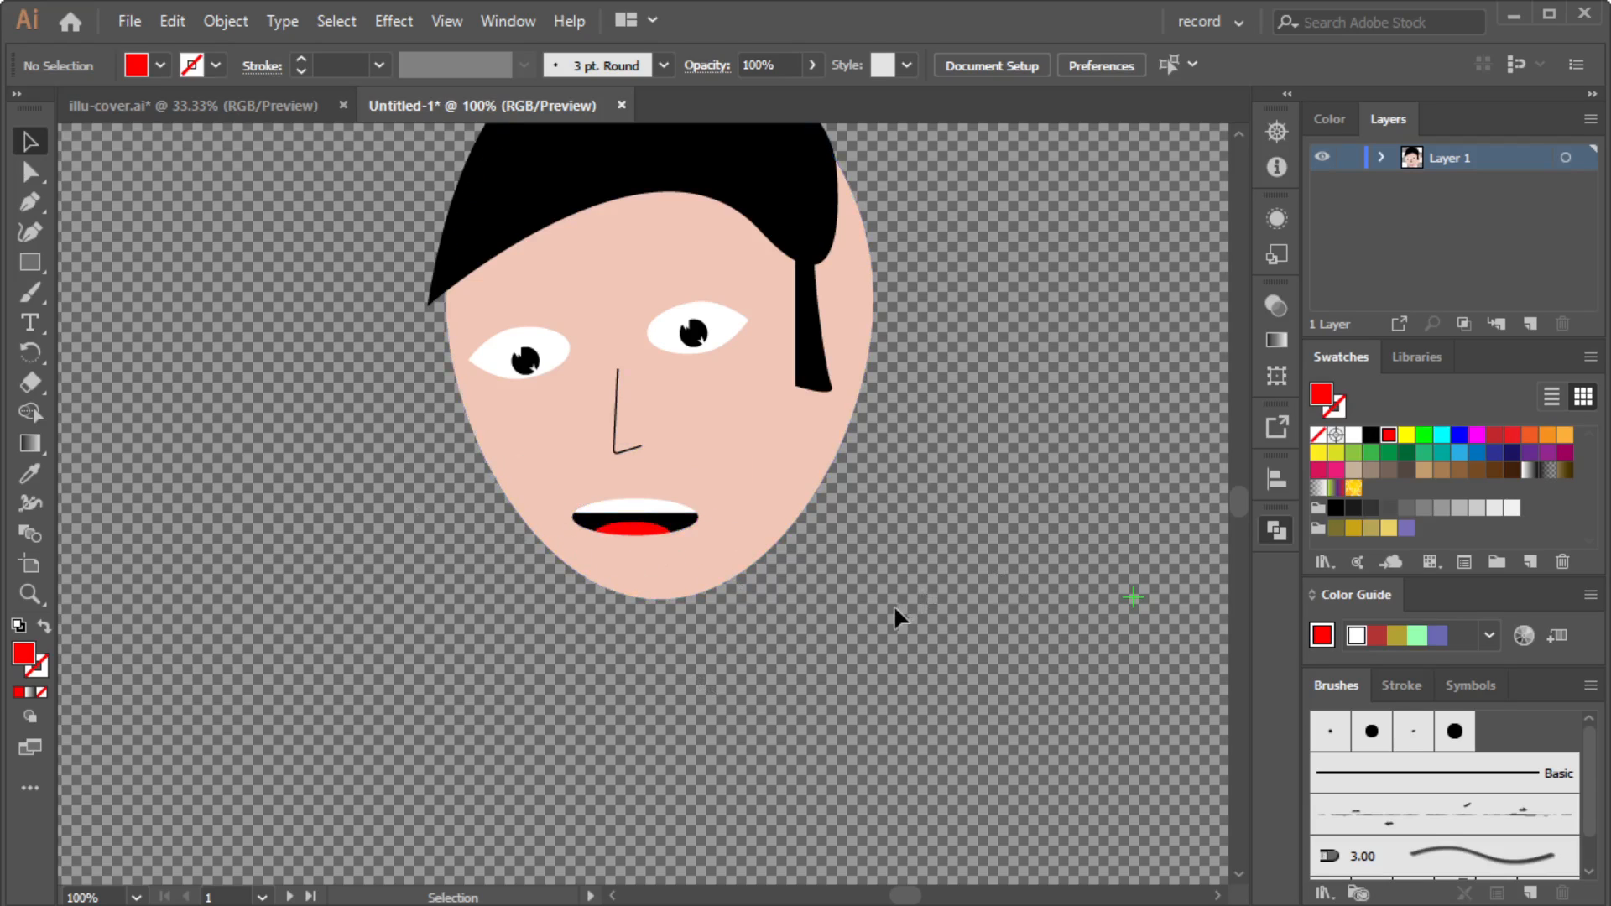
Move the mouth group slightly to the right on the lower face, keeping its height.
scroll(889, 608, "up", 1)
scroll(888, 608, "up", 2)
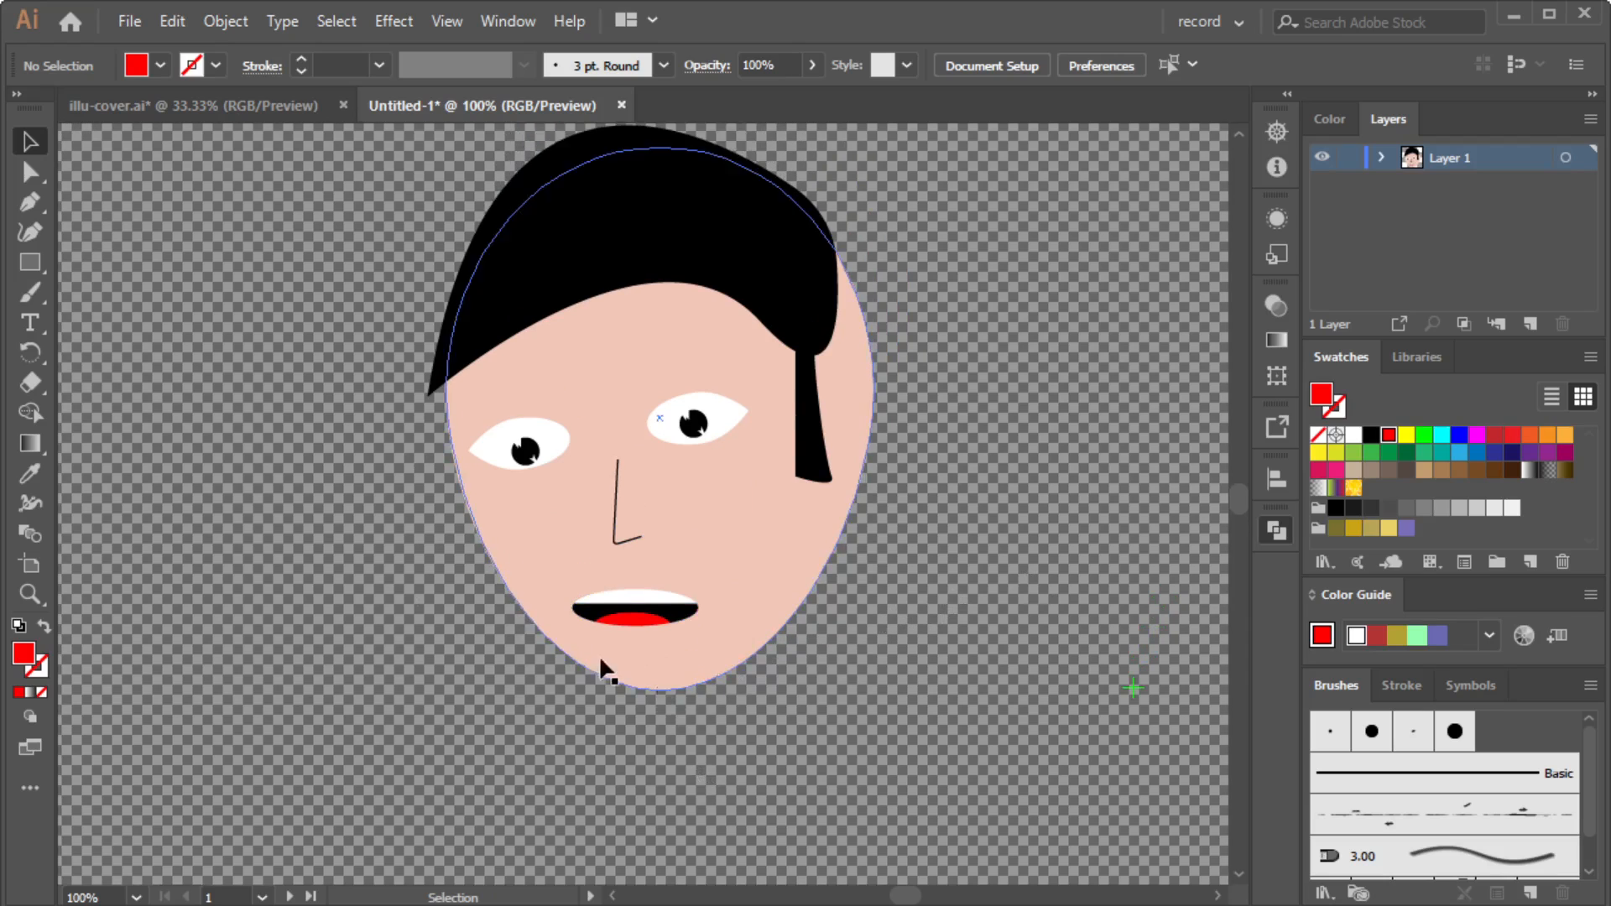
left_click(659, 621)
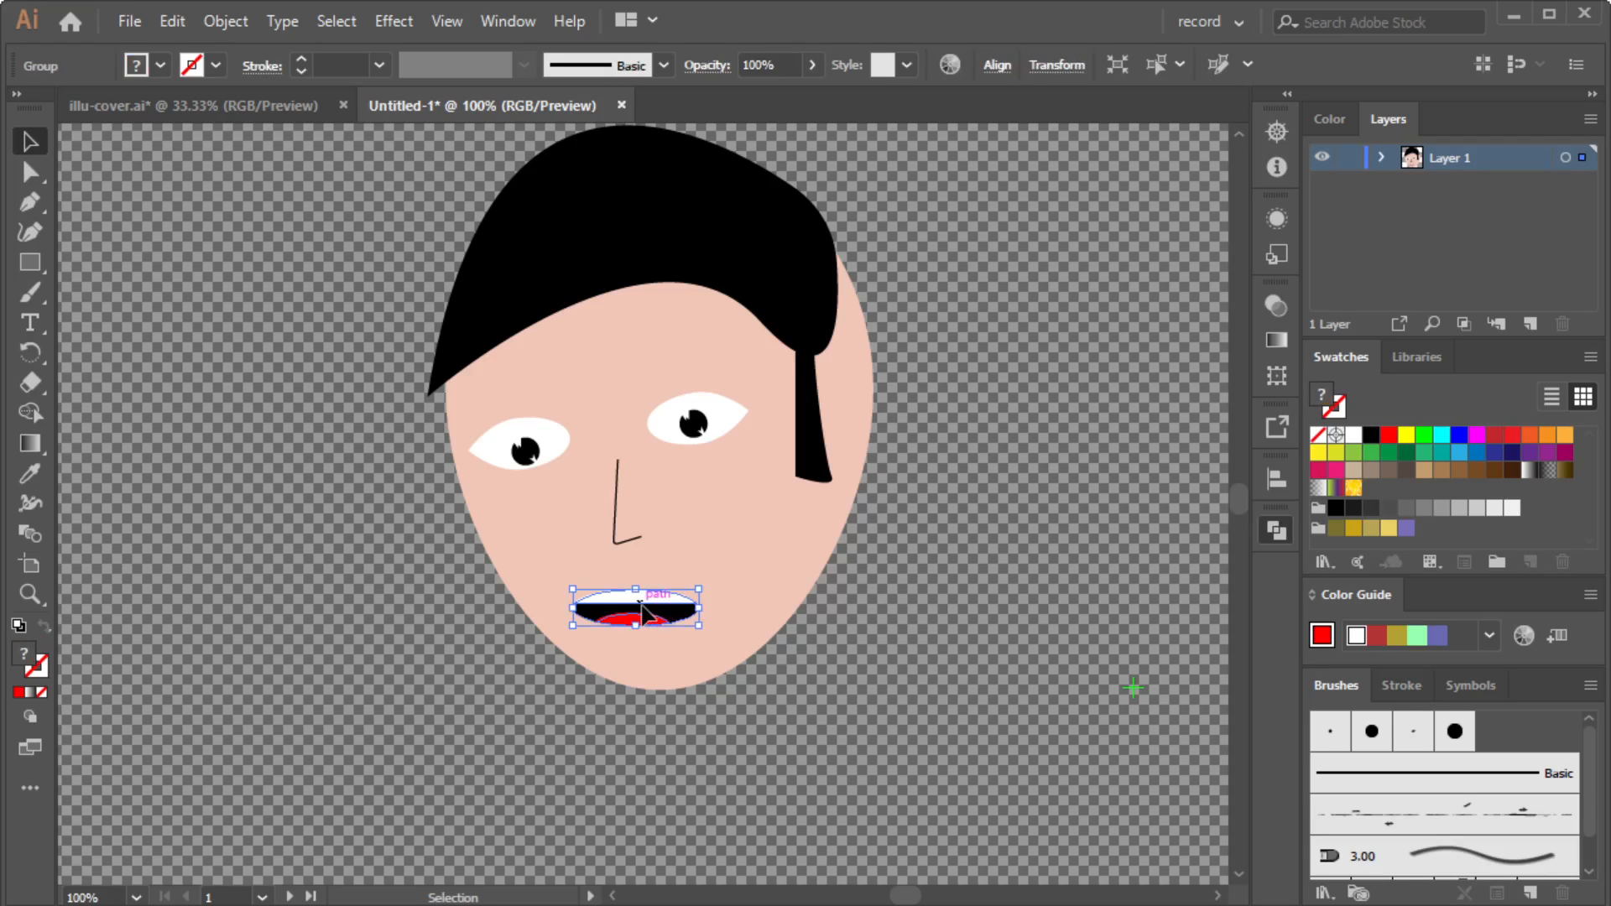
left_click_drag(641, 603, 653, 612)
left_click(318, 640)
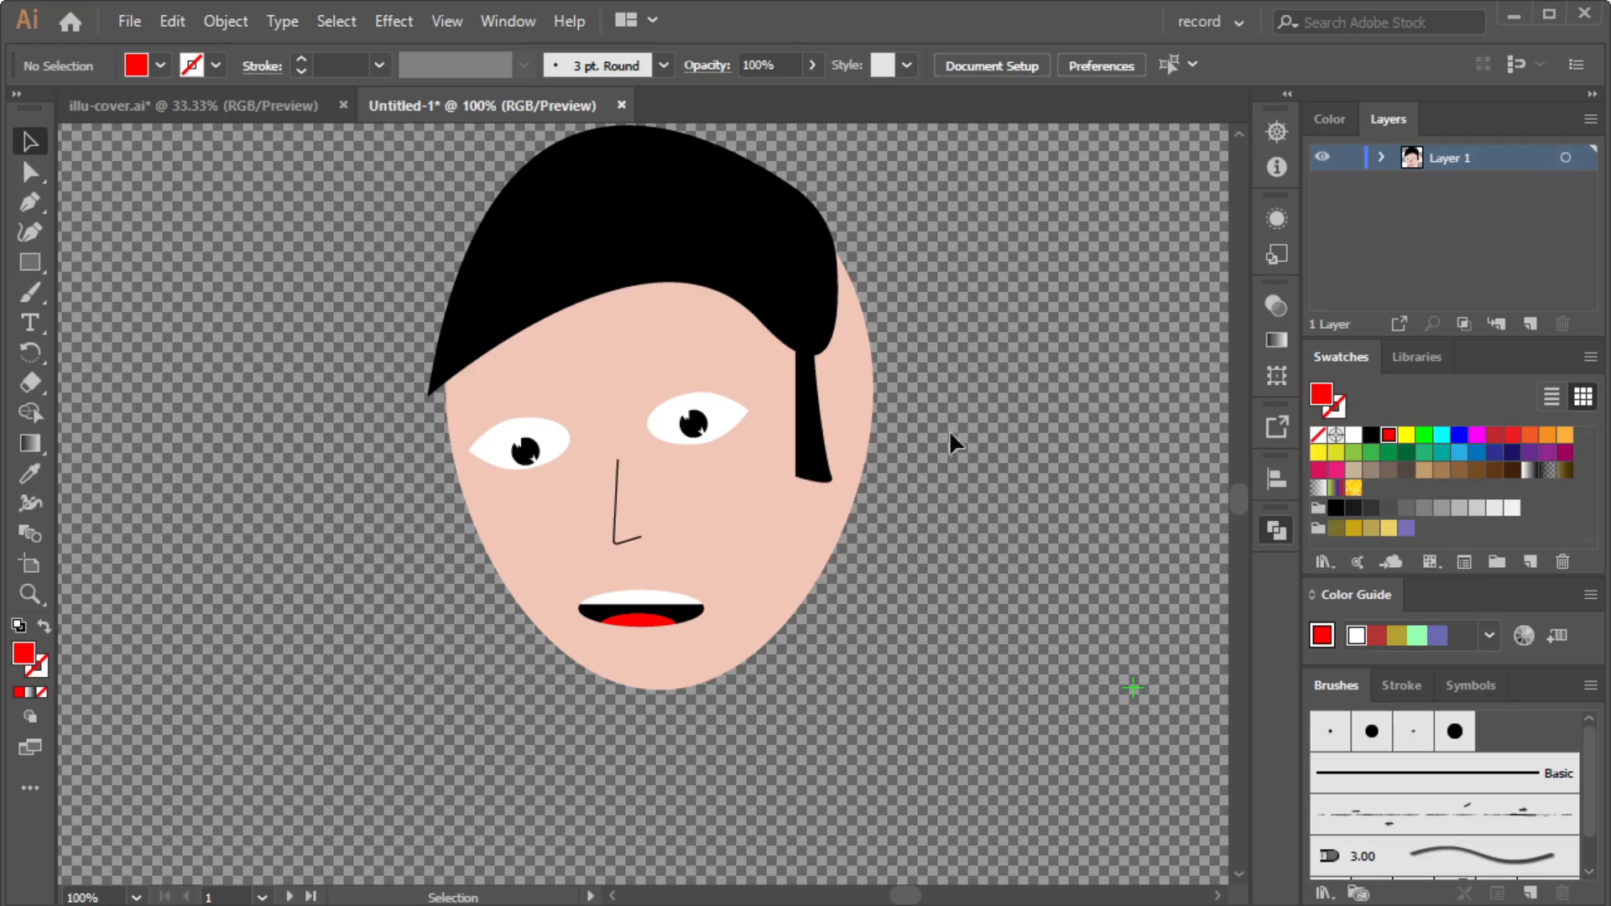
Draw a tall, narrow ellipse for the ear between the sideburn and the face's right edge.
scroll(954, 423, "up", 1)
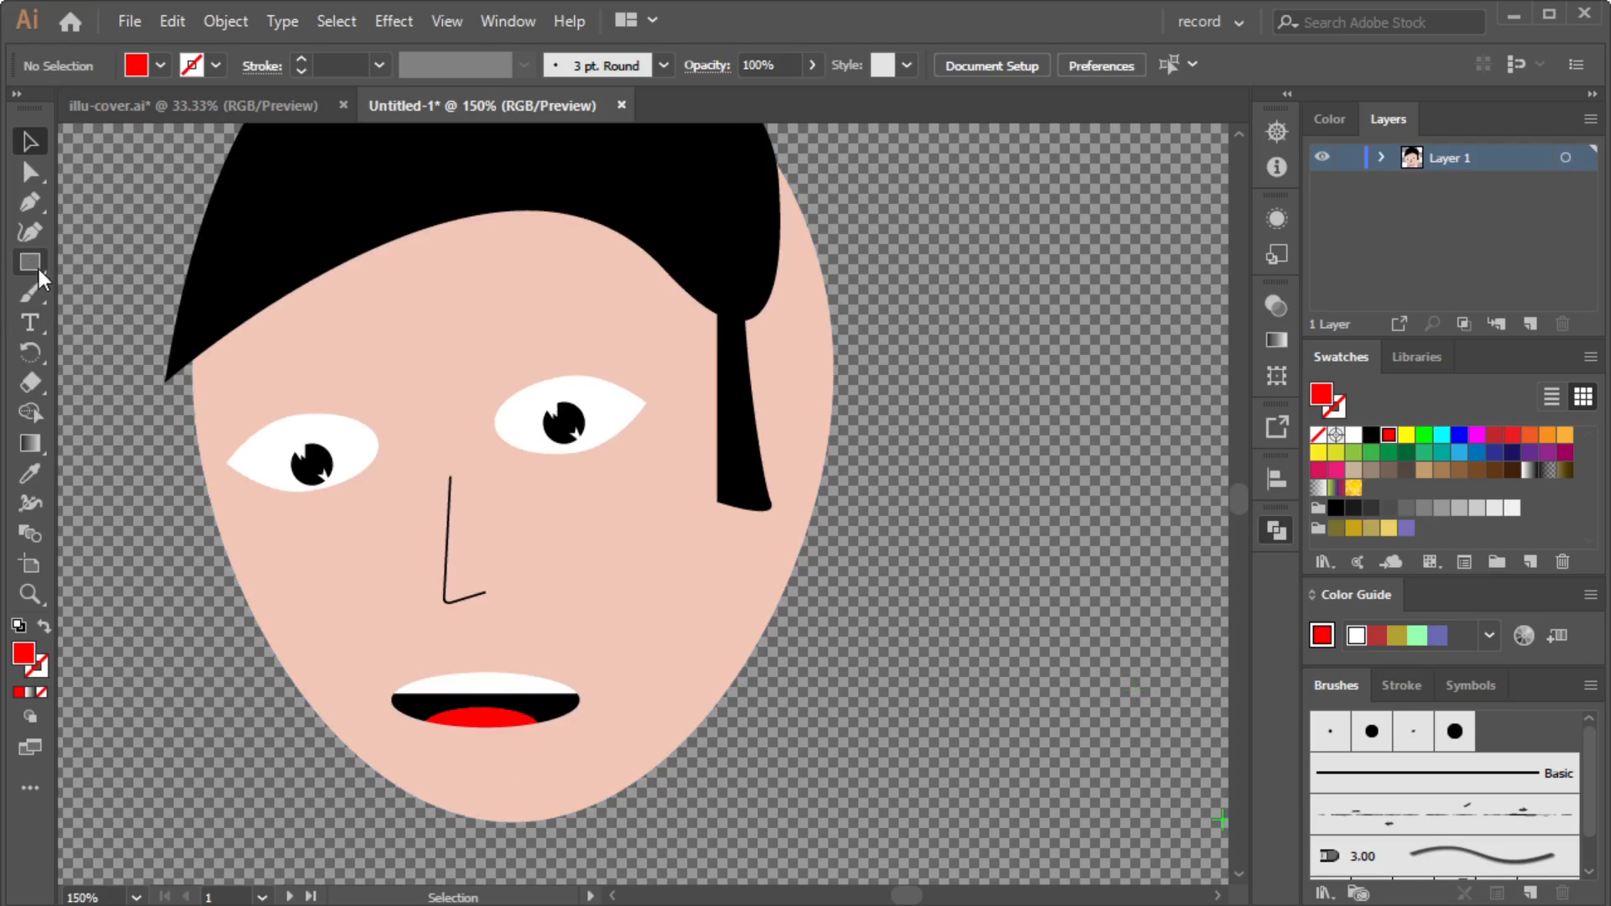
key("l")
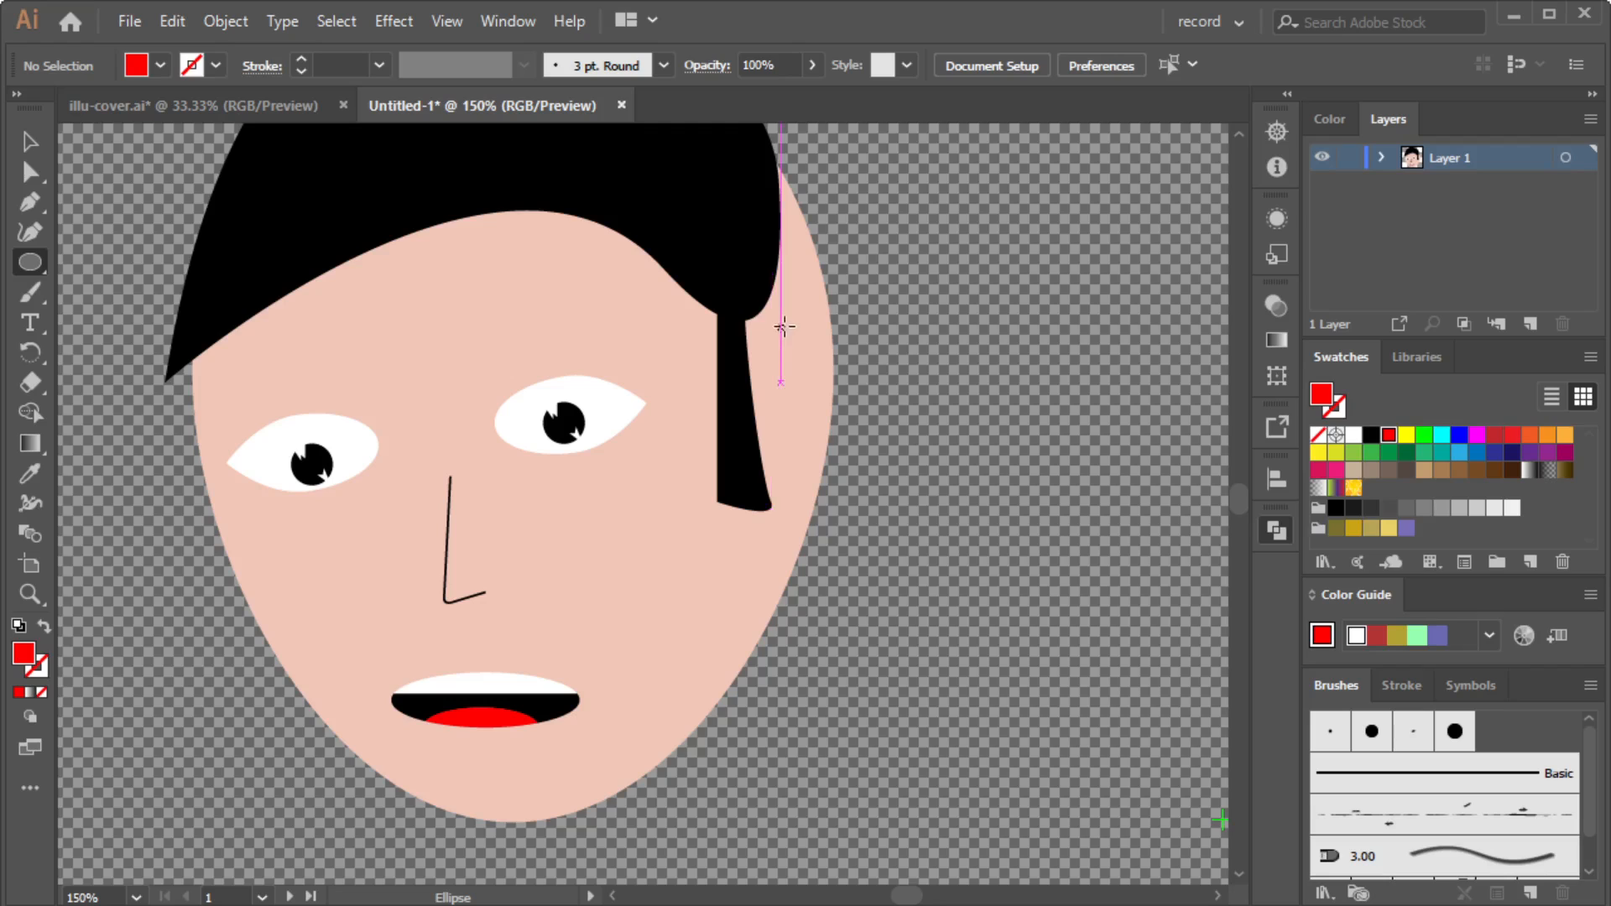
left_click_drag(782, 313, 815, 503)
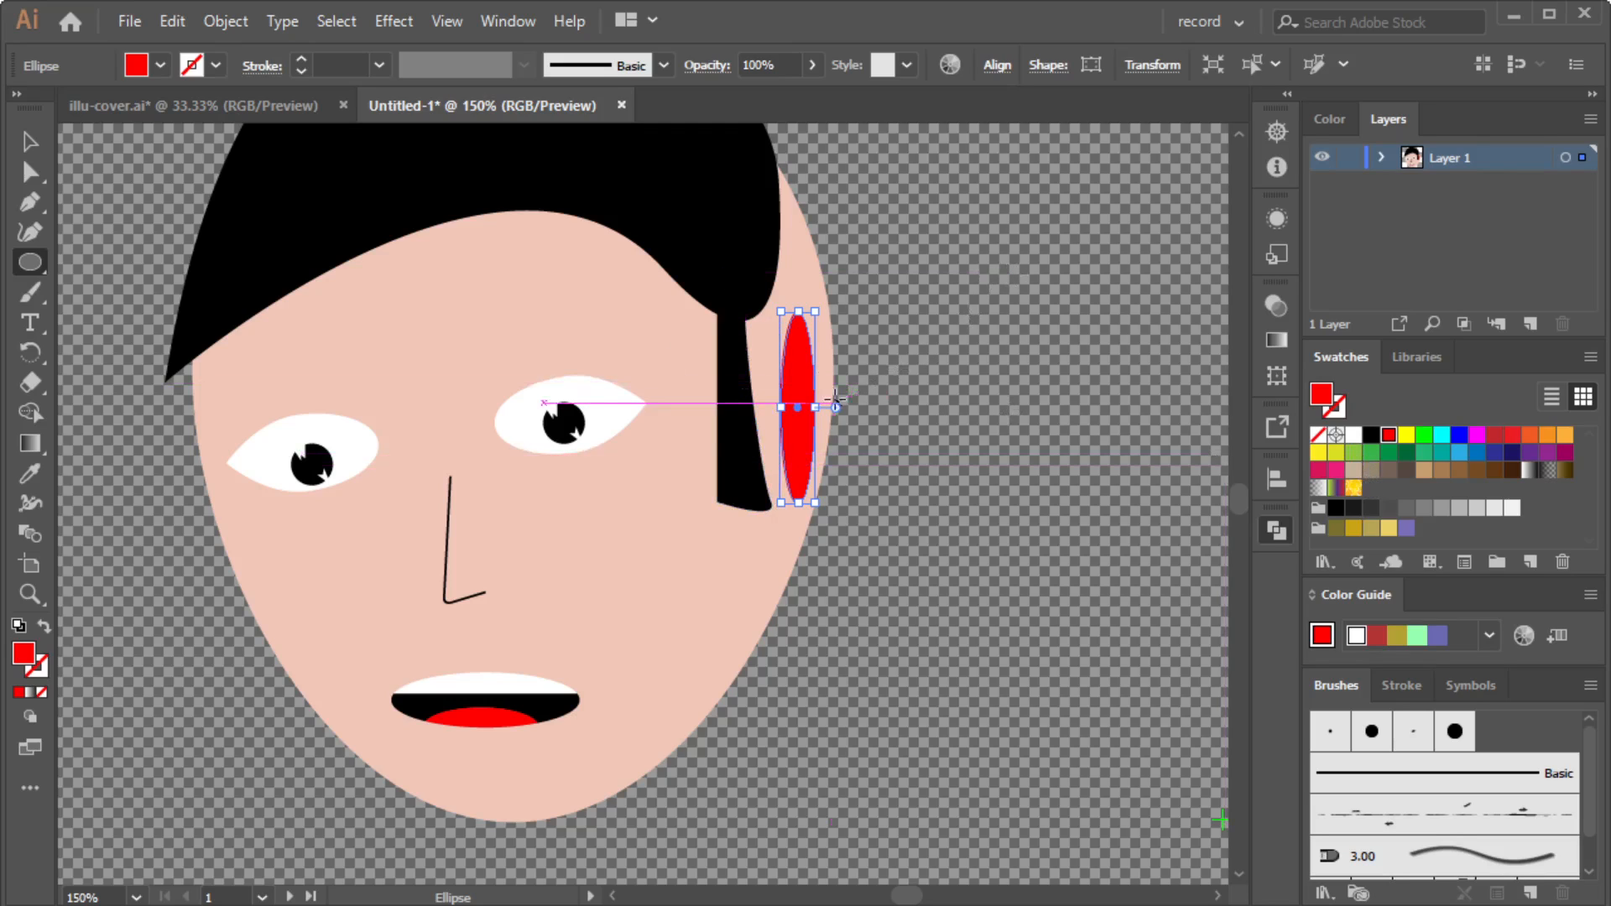
Recolor the ear ellipse with the face's peach color, darkened to a slightly greyer shade.
key("i")
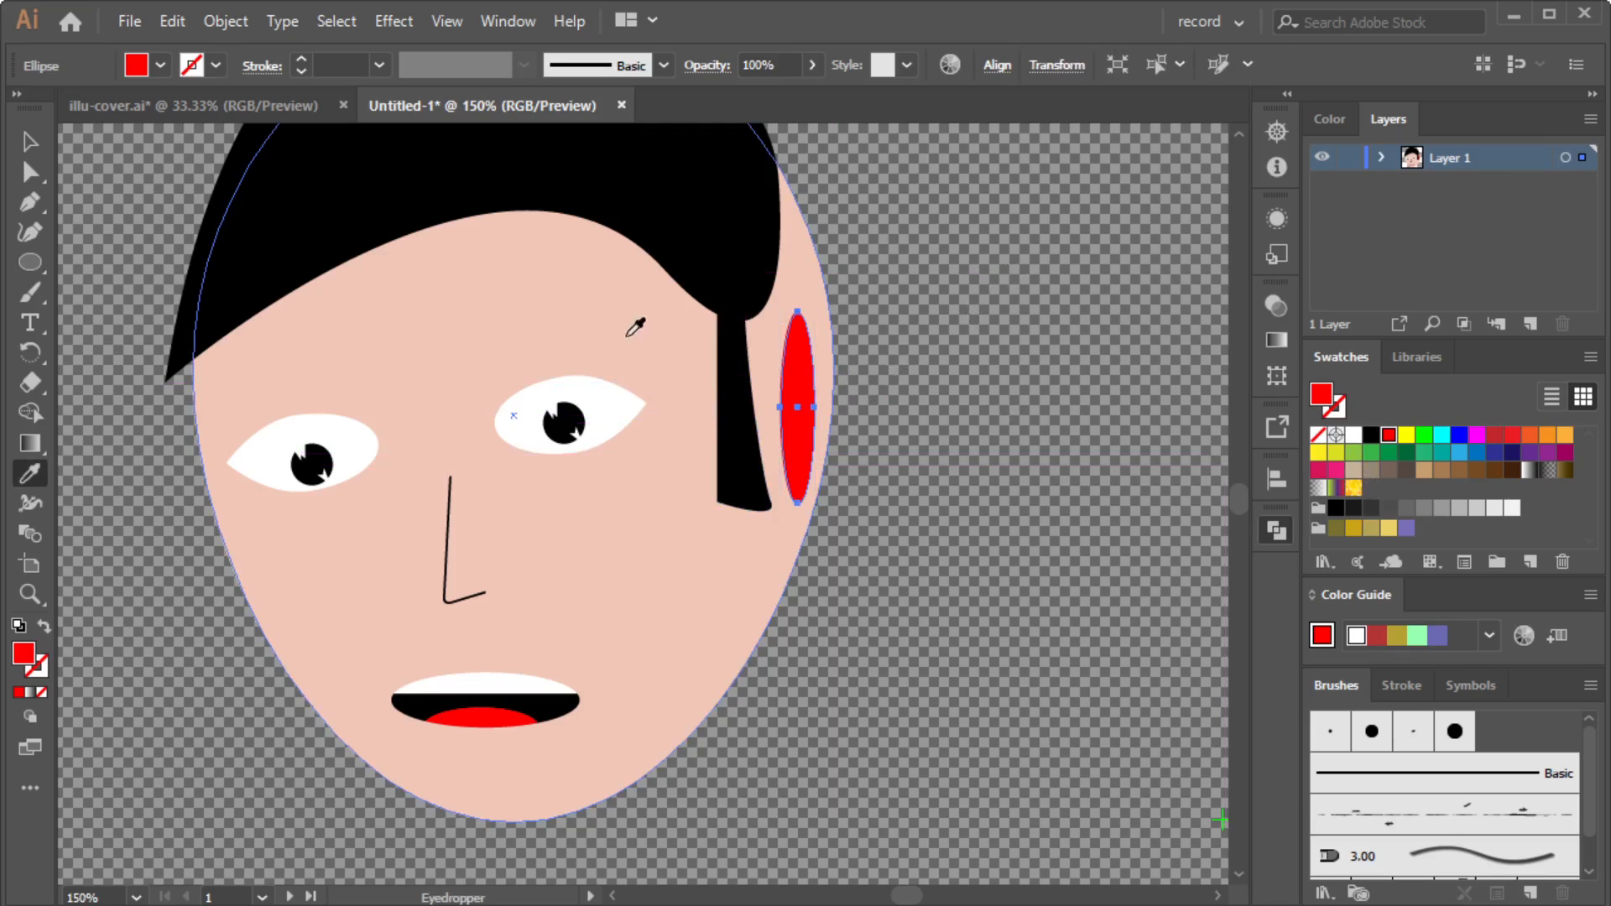
left_click(621, 295)
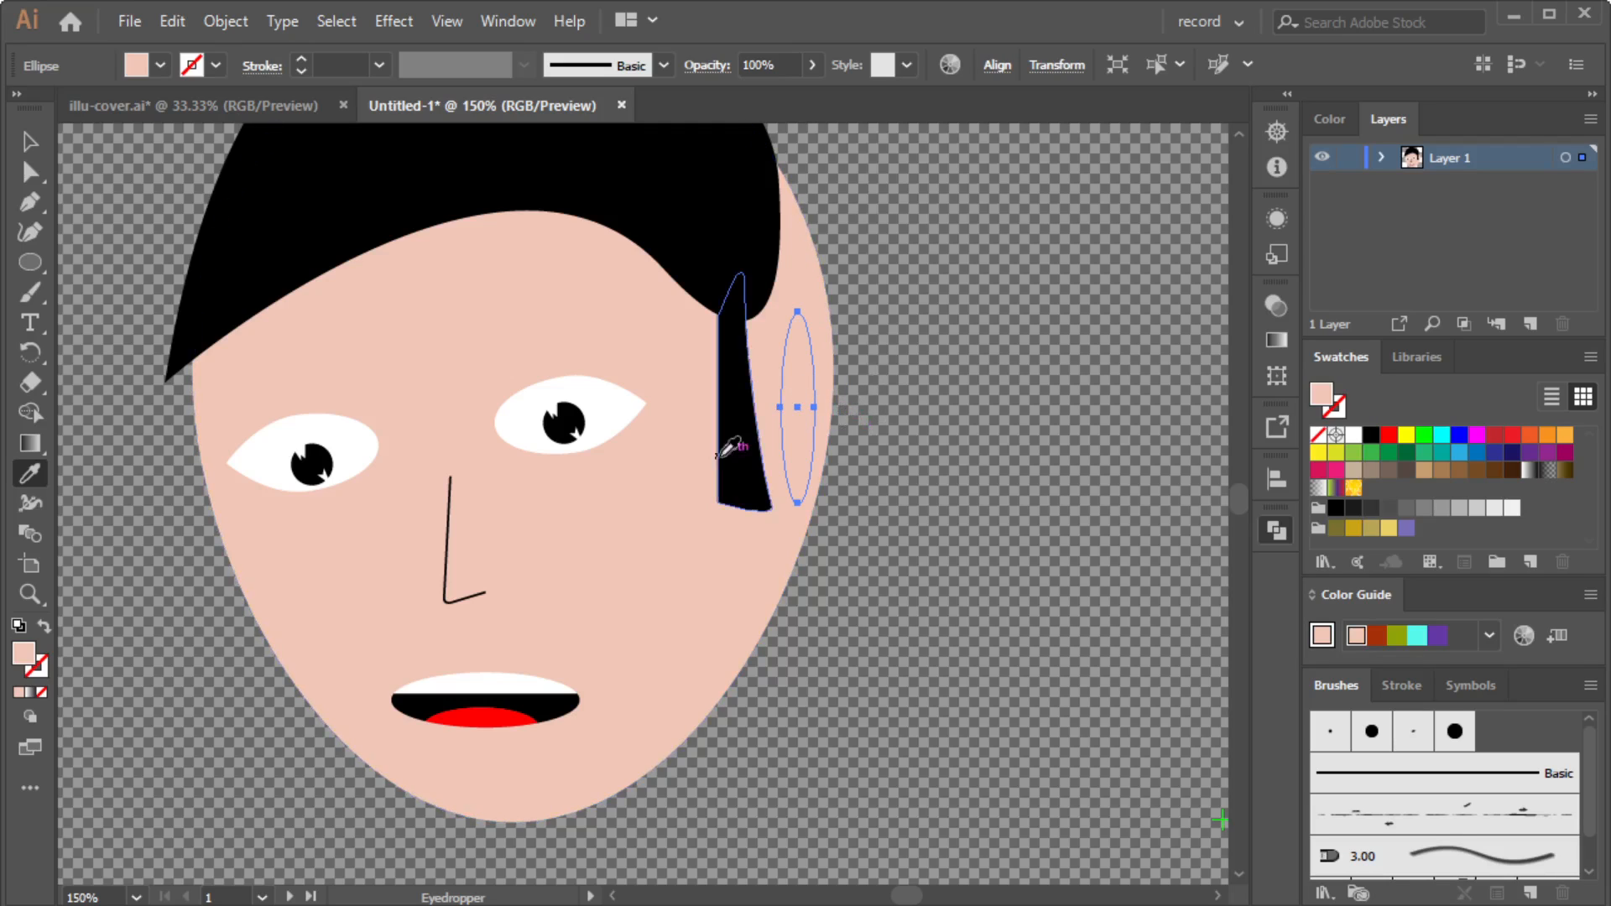
left_click(1525, 635)
left_click(1142, 517)
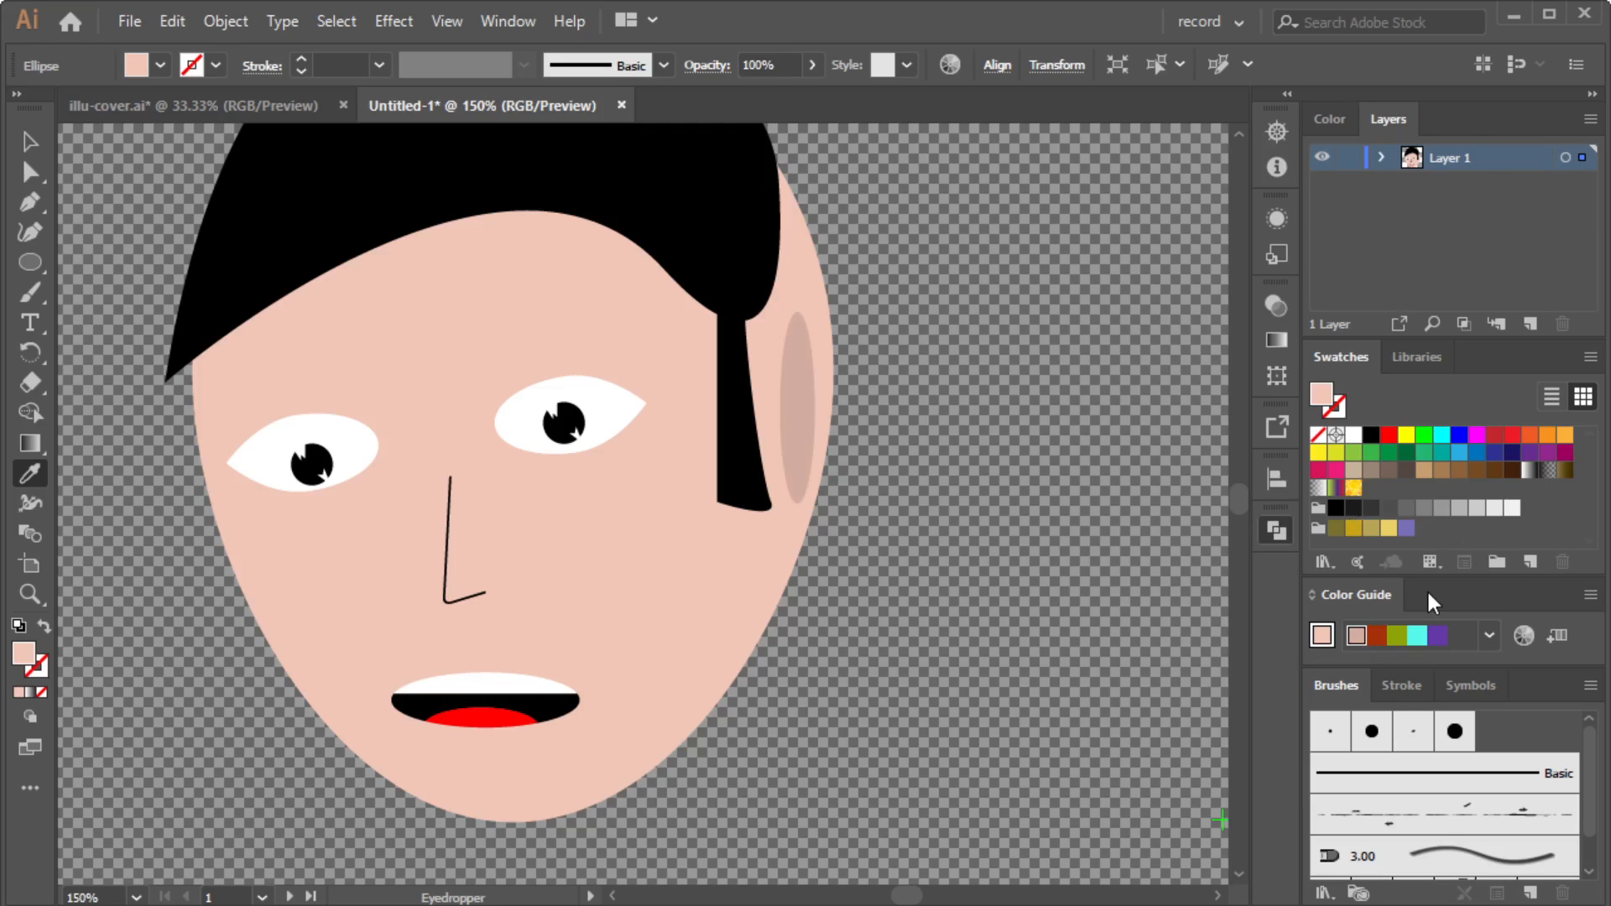
left_click(798, 408, "ctrl")
left_click(29, 141)
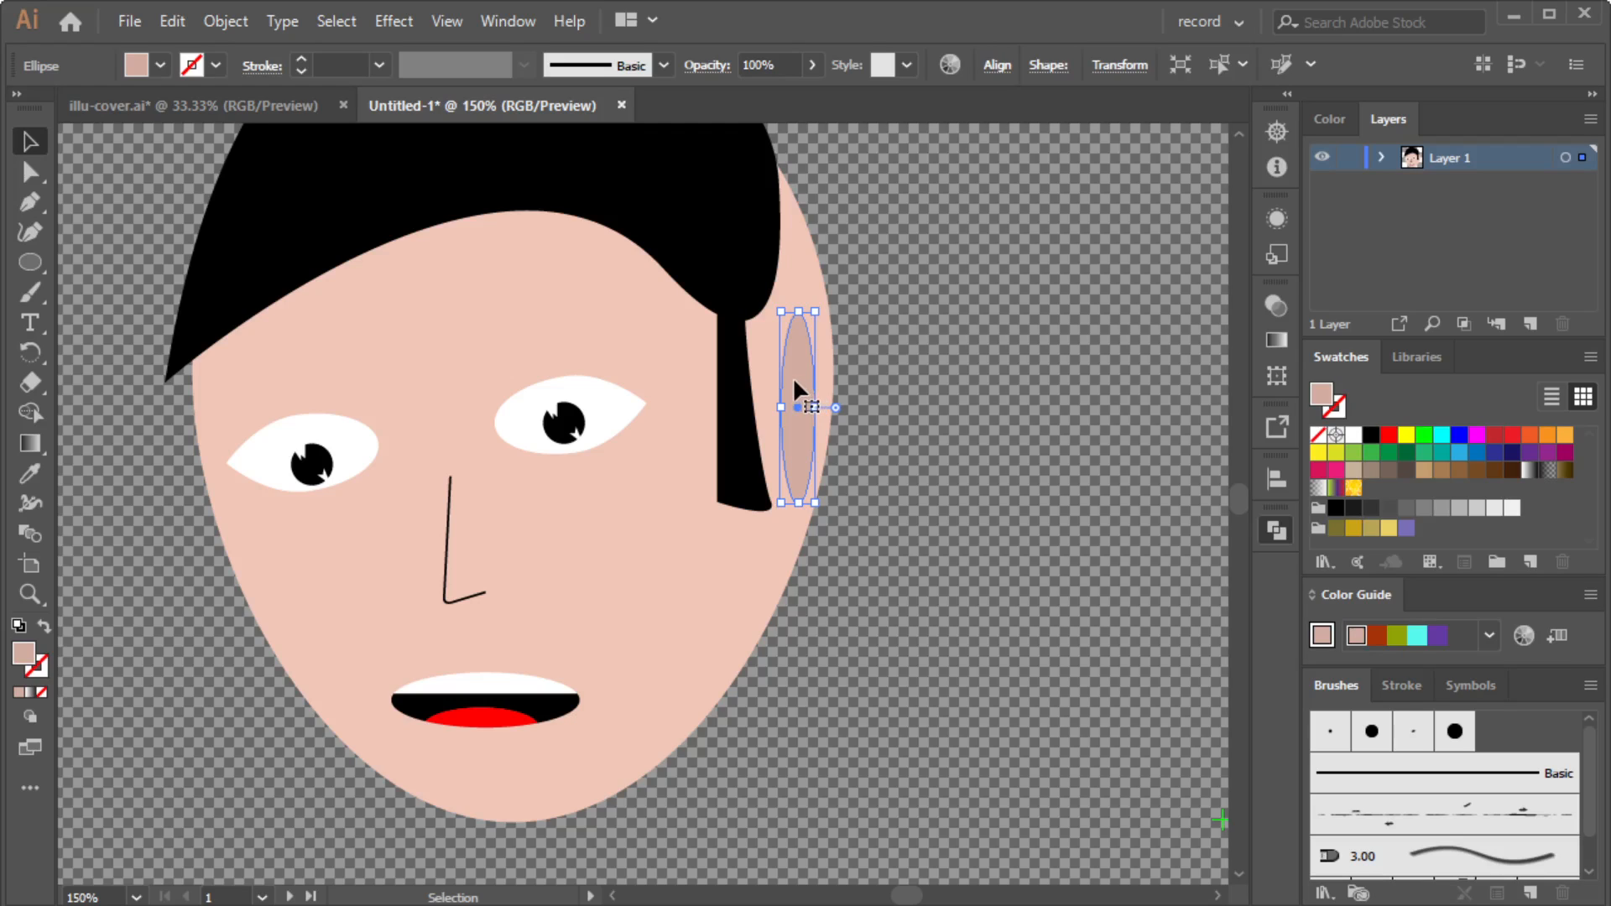
mouse_move(793, 376)
left_mouse_down()
mouse_move(940, 388)
mouse_move(923, 367)
mouse_move(795, 382)
left_mouse_up()
left_click(1055, 336)
left_click(919, 344)
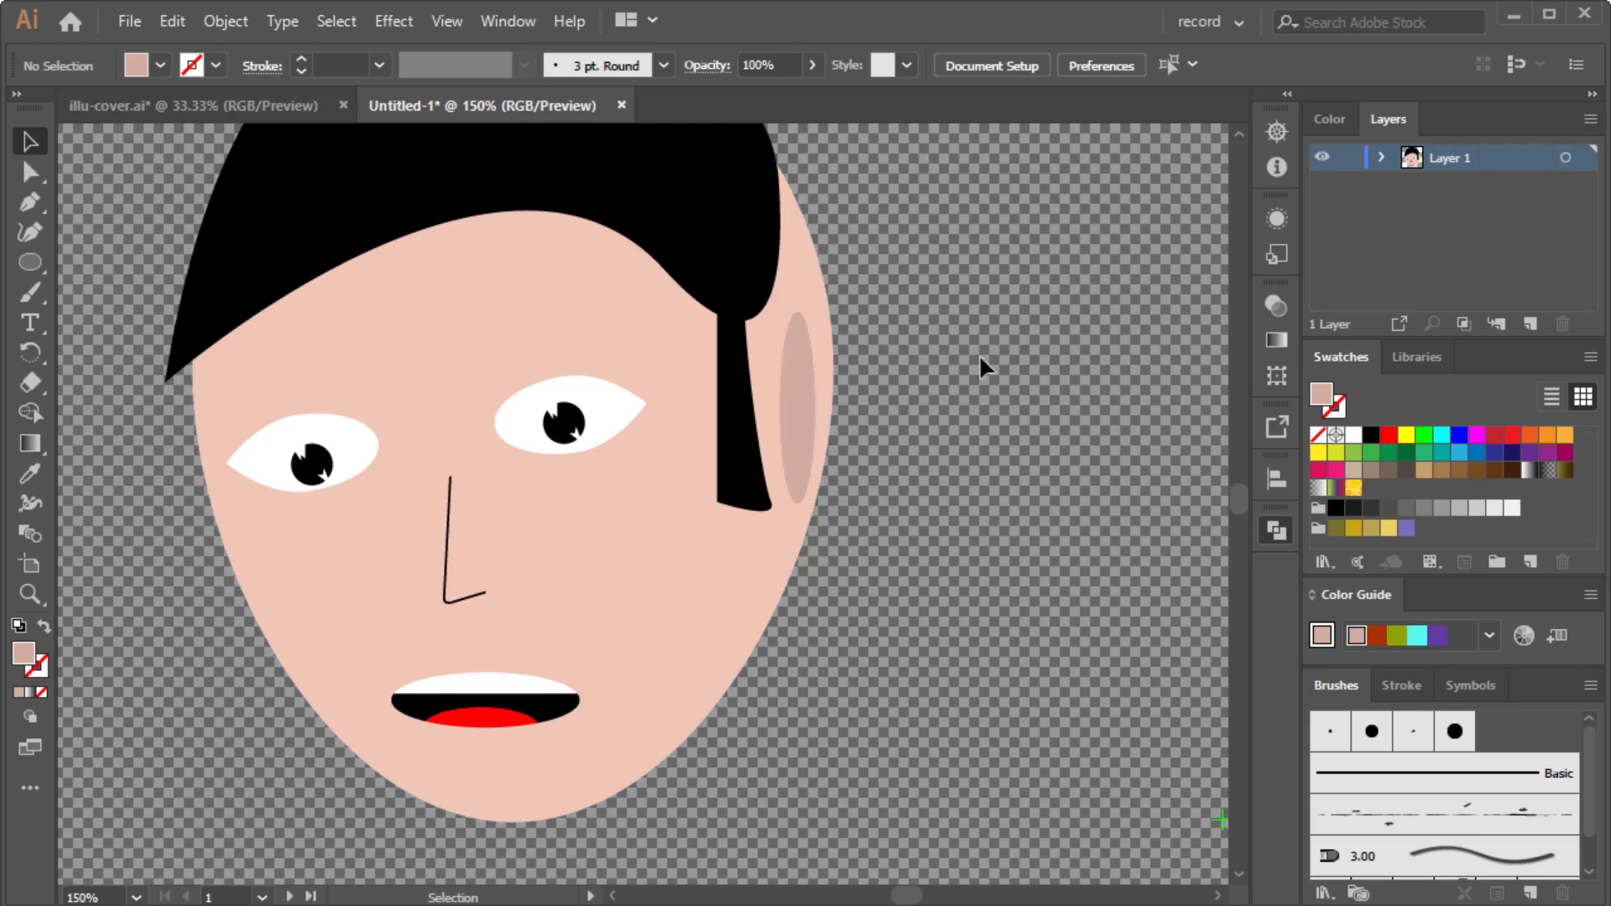
Add a smaller concentric copy of the ear ellipse, about half its size, and fill it with the face's peach color.
scroll(980, 330, "up", 2, "alt")
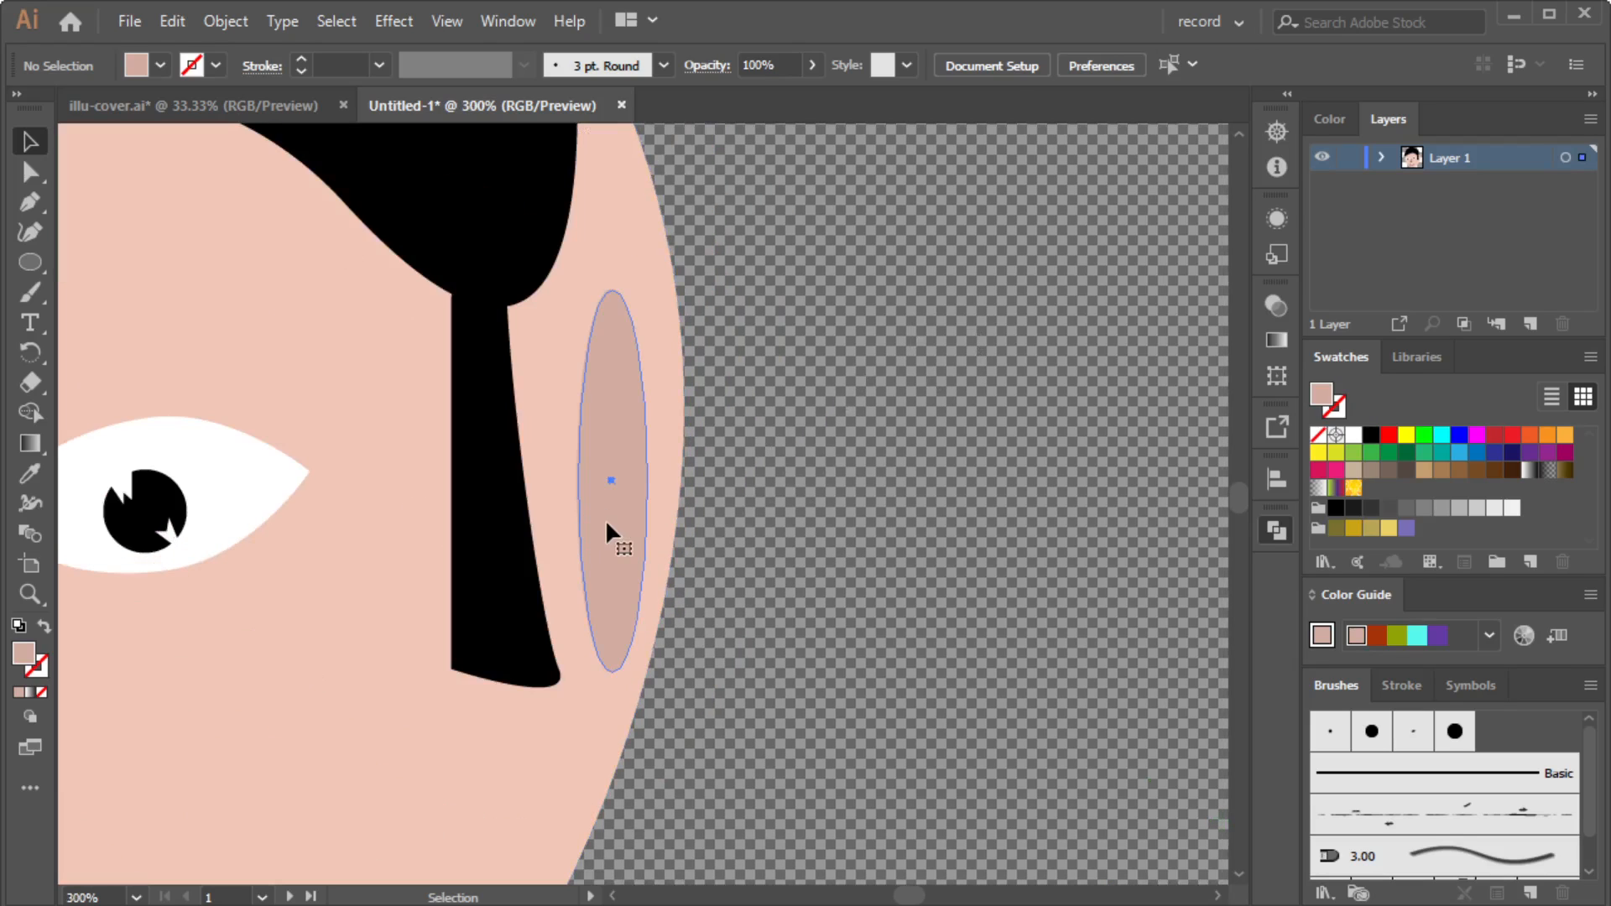
left_click(606, 519)
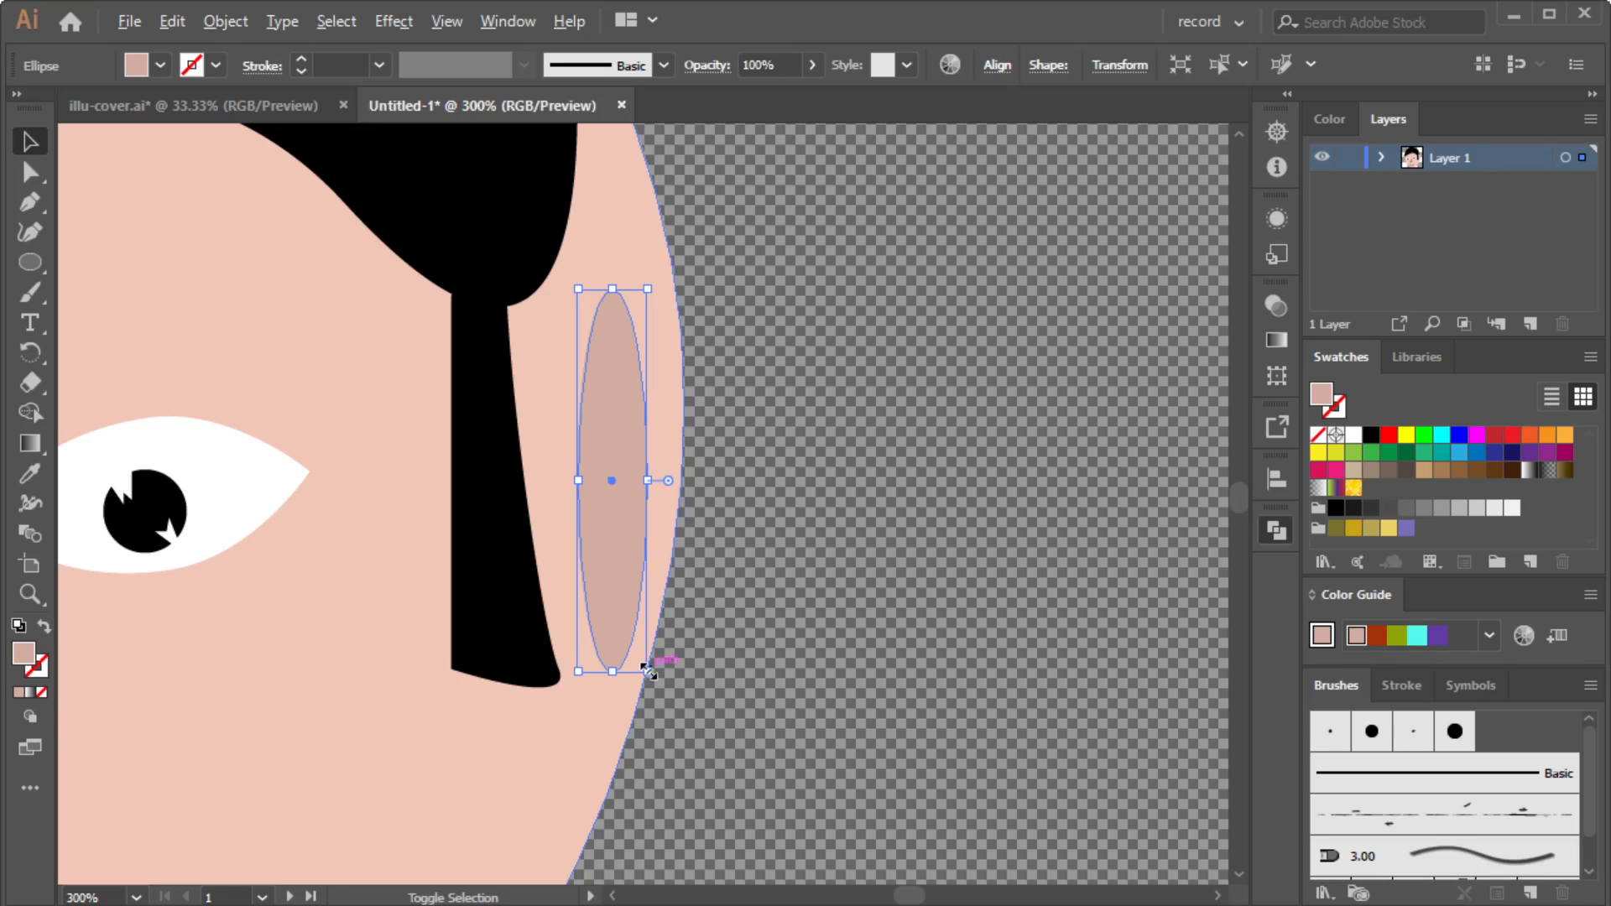
left_click_drag(648, 670, 629, 609)
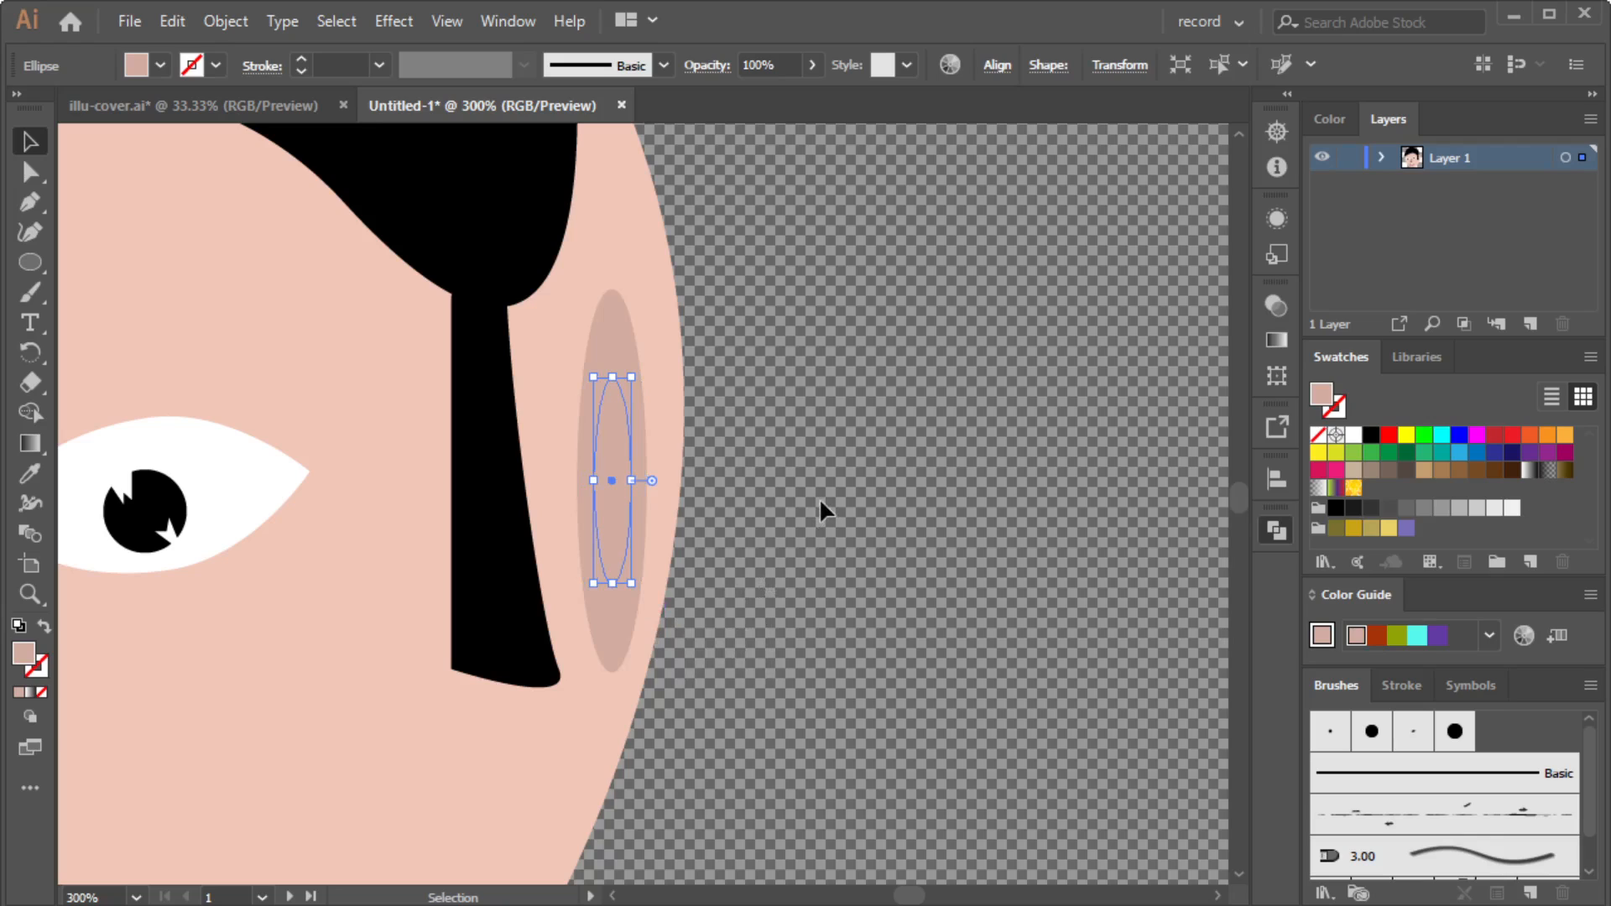
key("i")
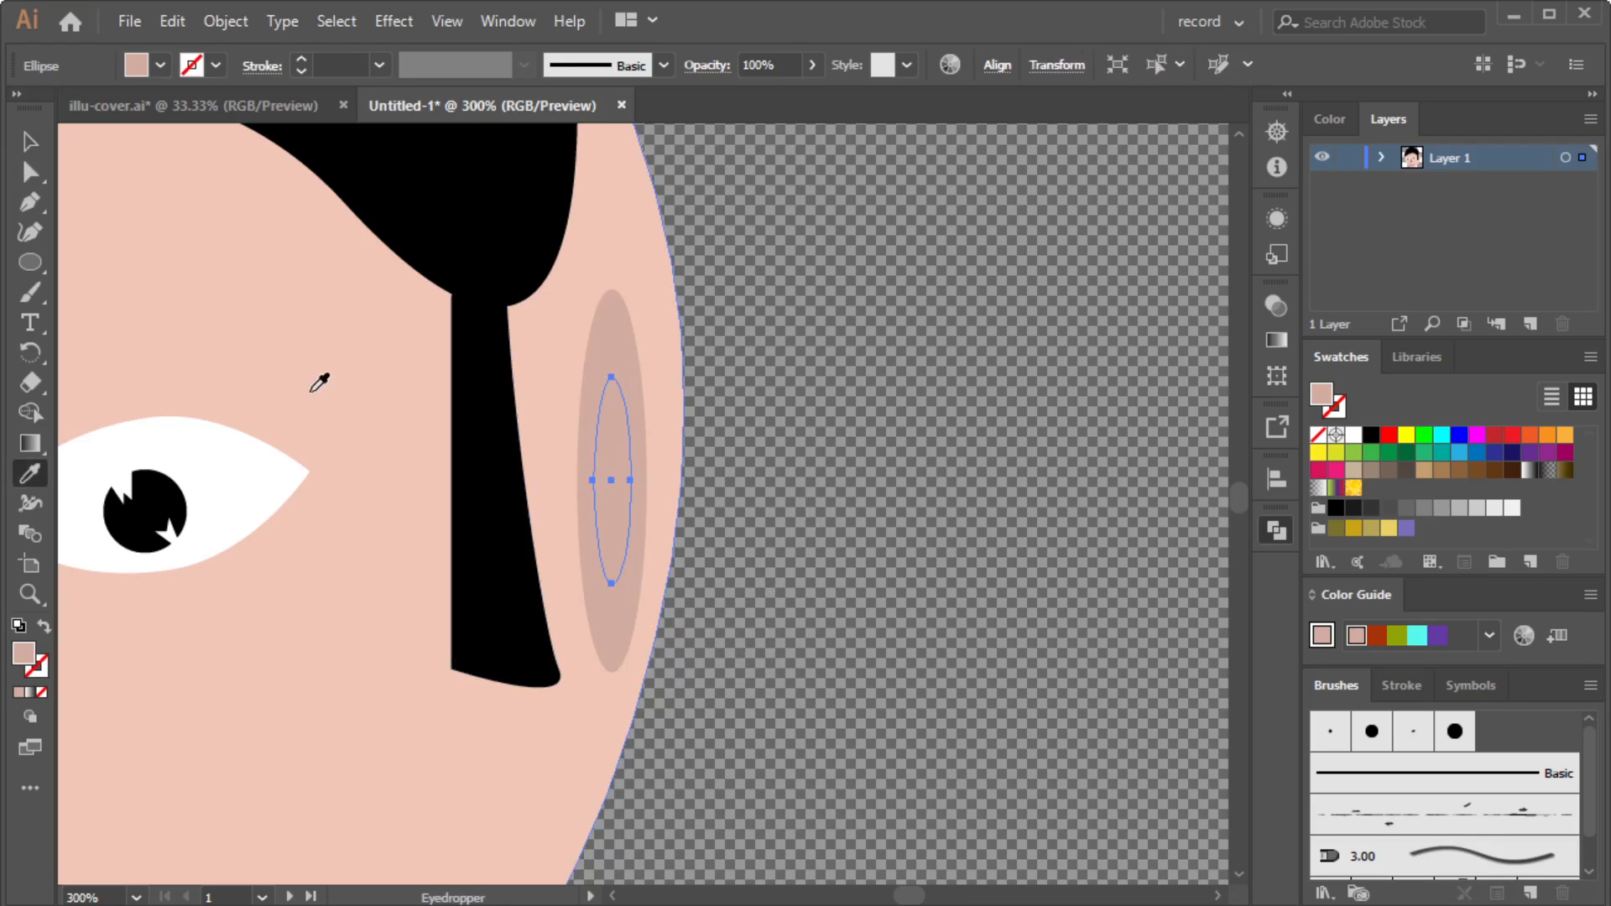
left_click(309, 358)
left_click(30, 141)
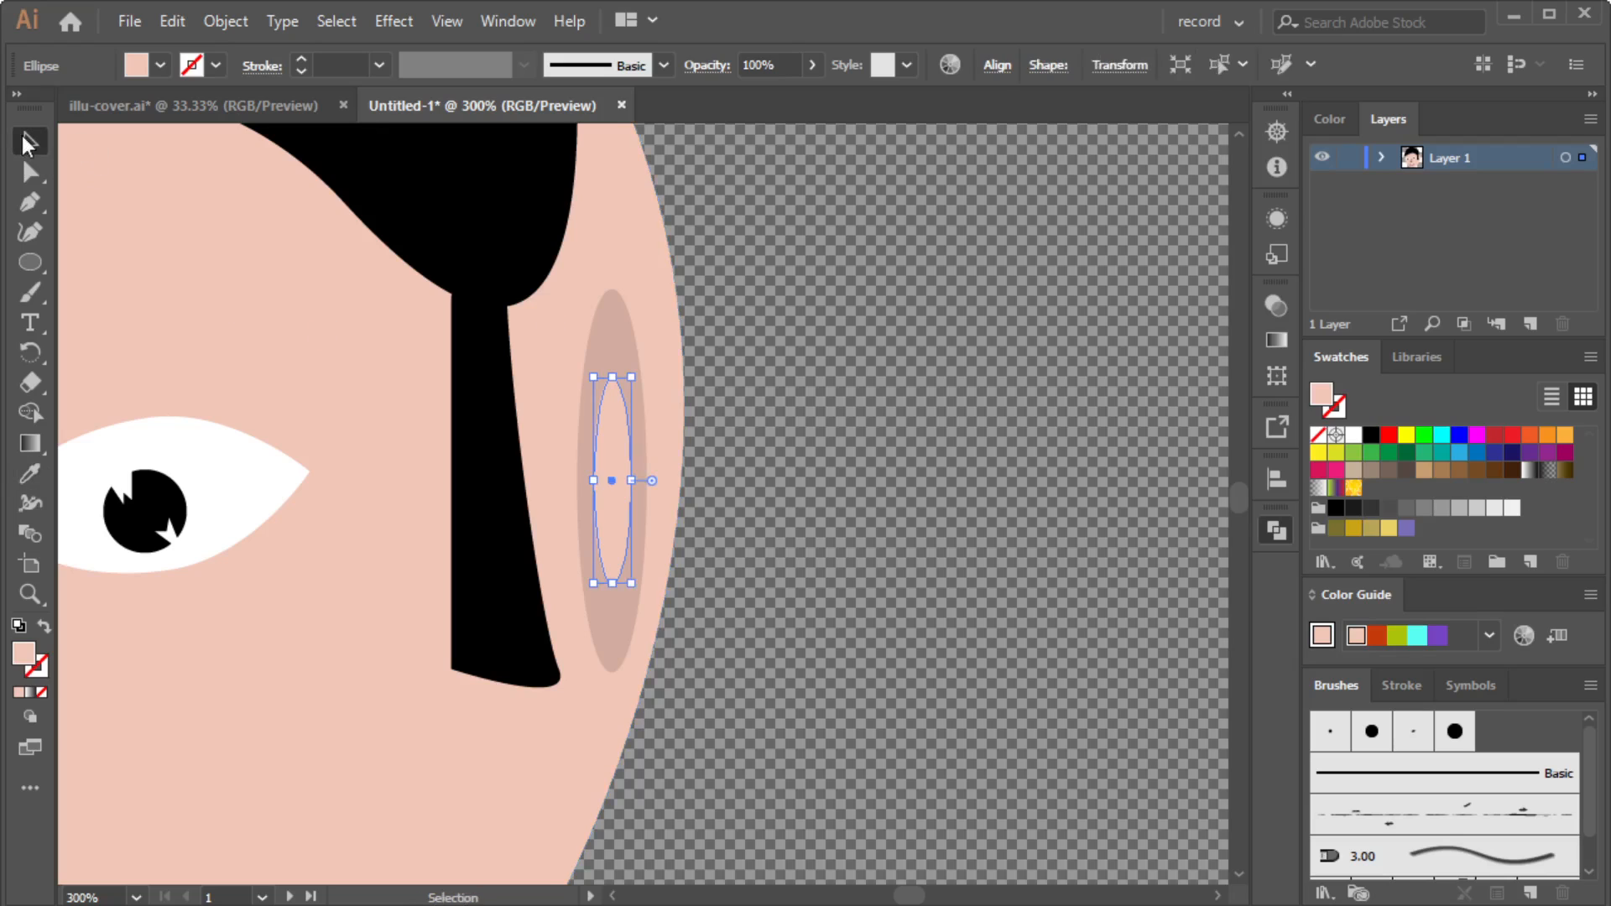
left_click(836, 284)
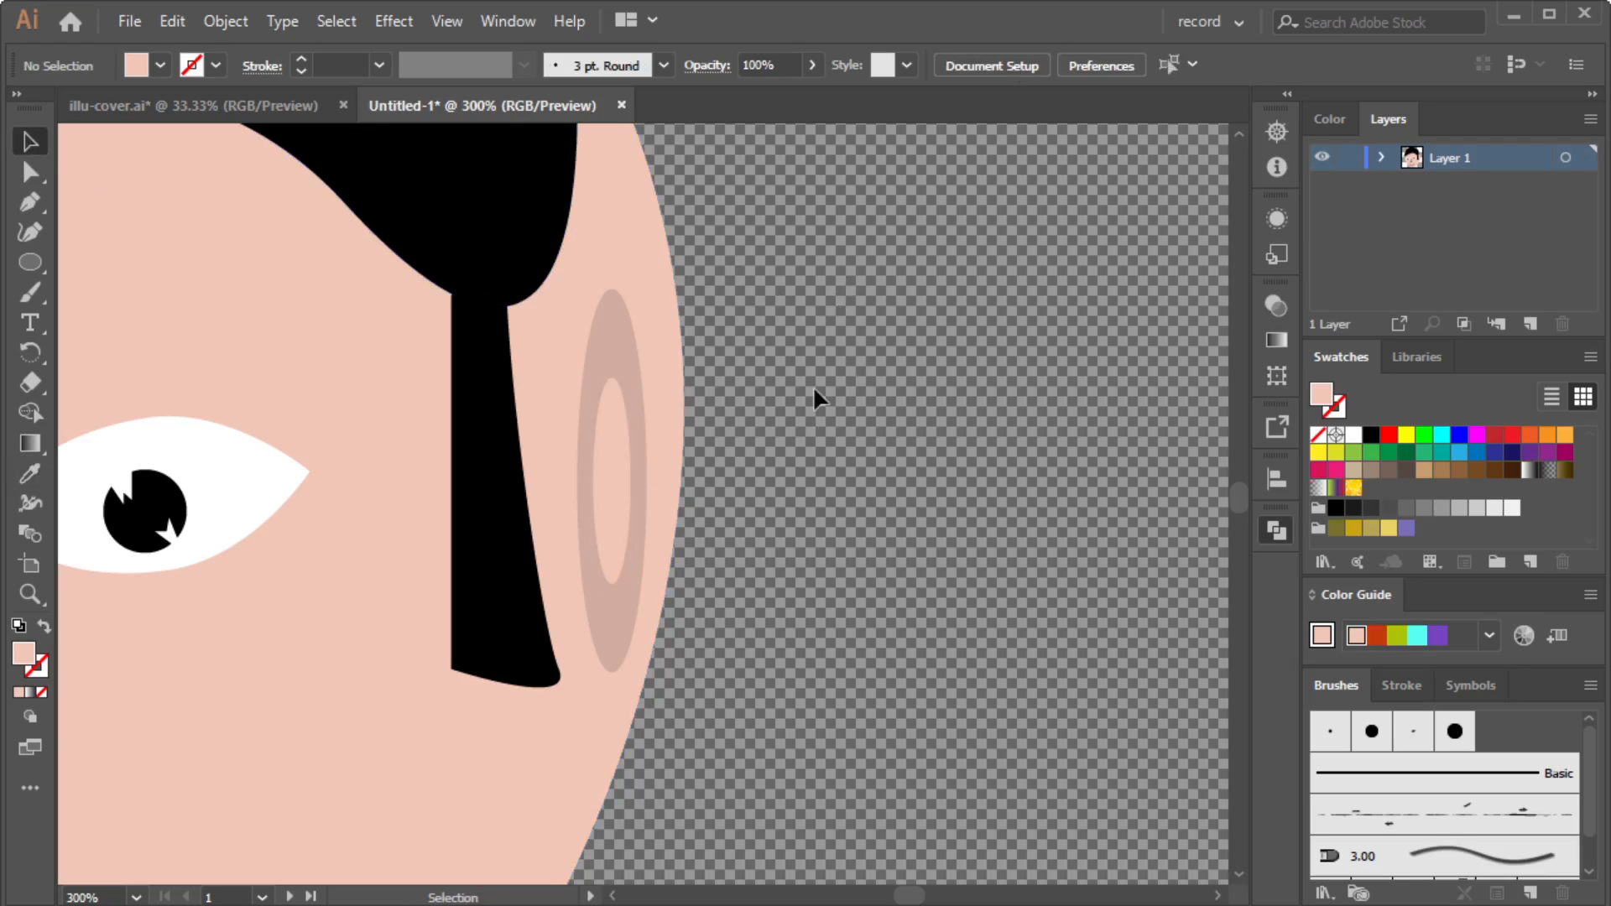
Paint a short, curved vertical line inside the inner ear ellipse with the Paintbrush.
scroll(811, 385, "down", 4)
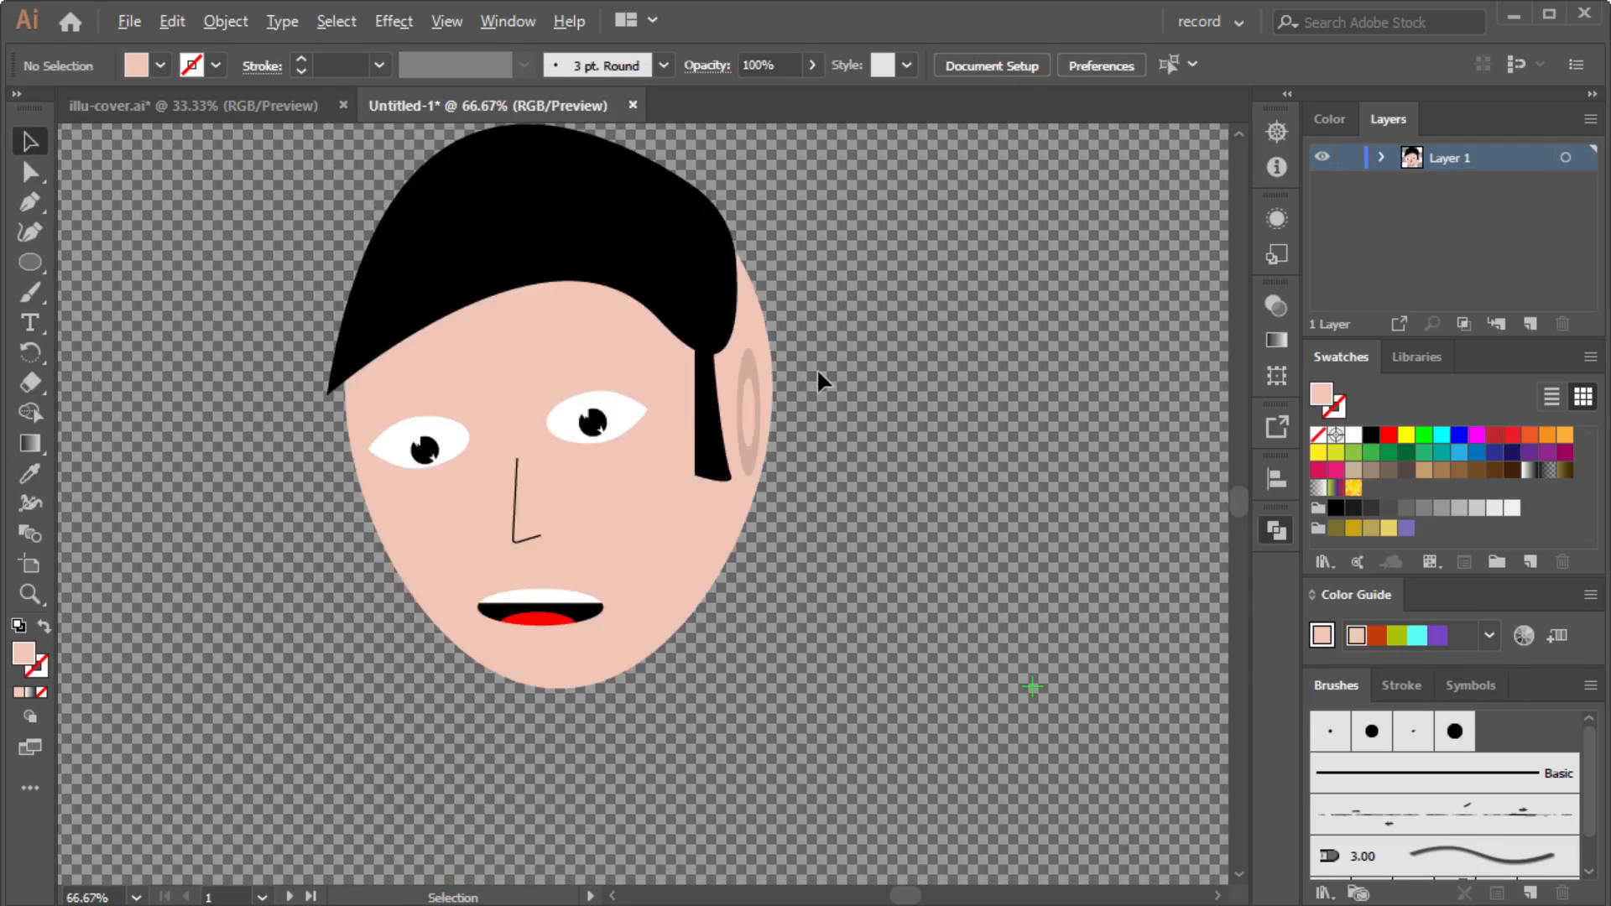
scroll(849, 363, "up", 2)
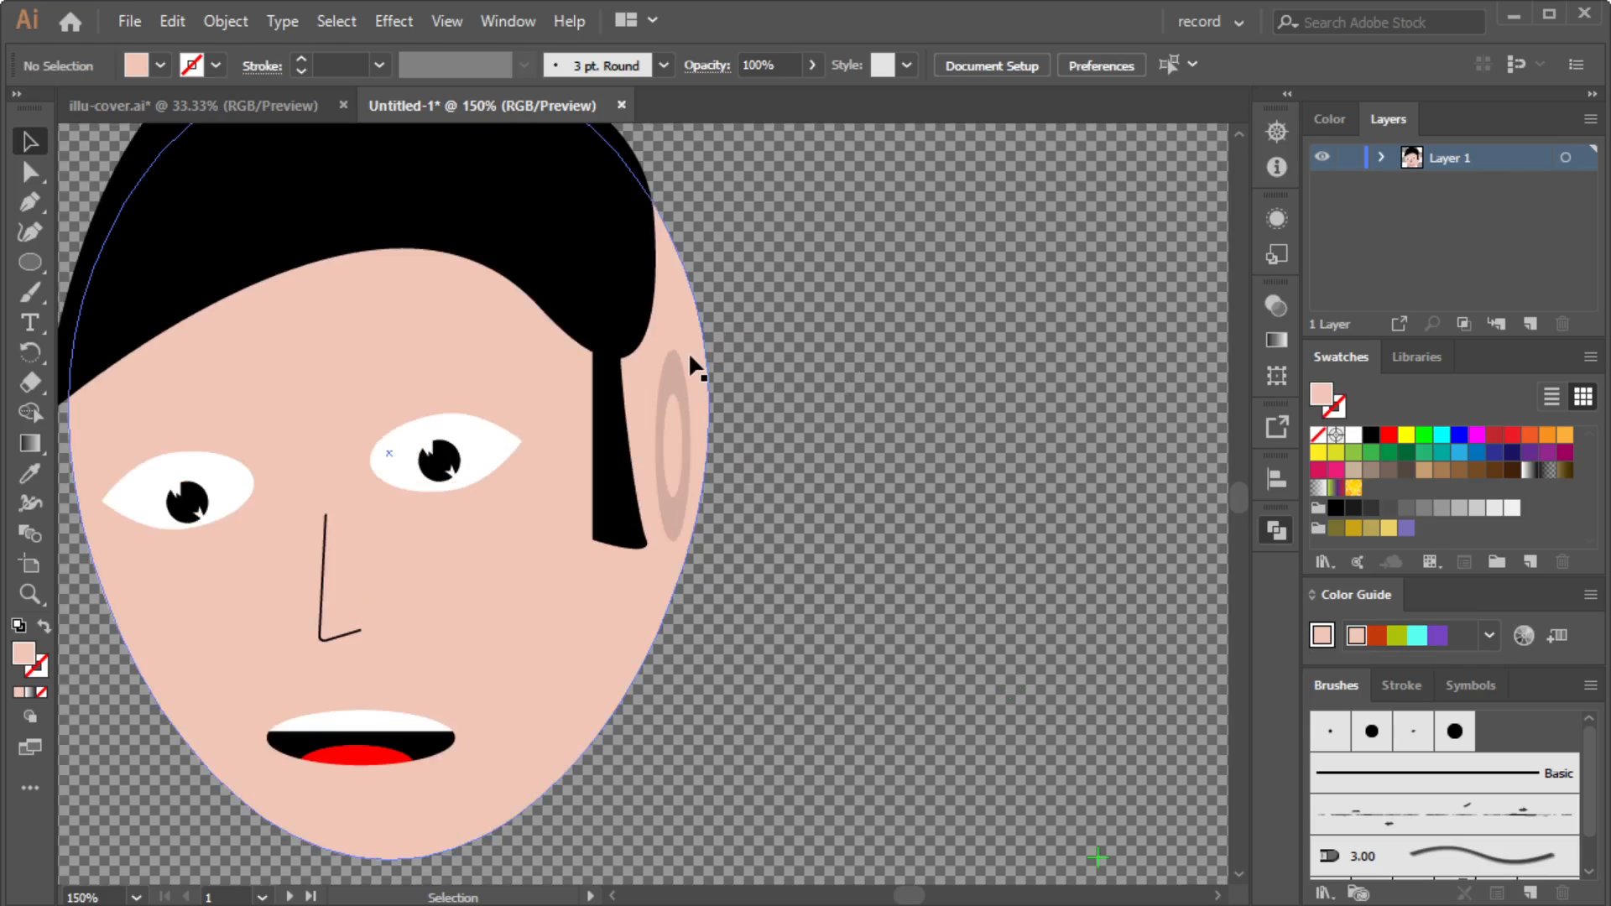
scroll(691, 360, "up", 1)
scroll(854, 489, "up", 1)
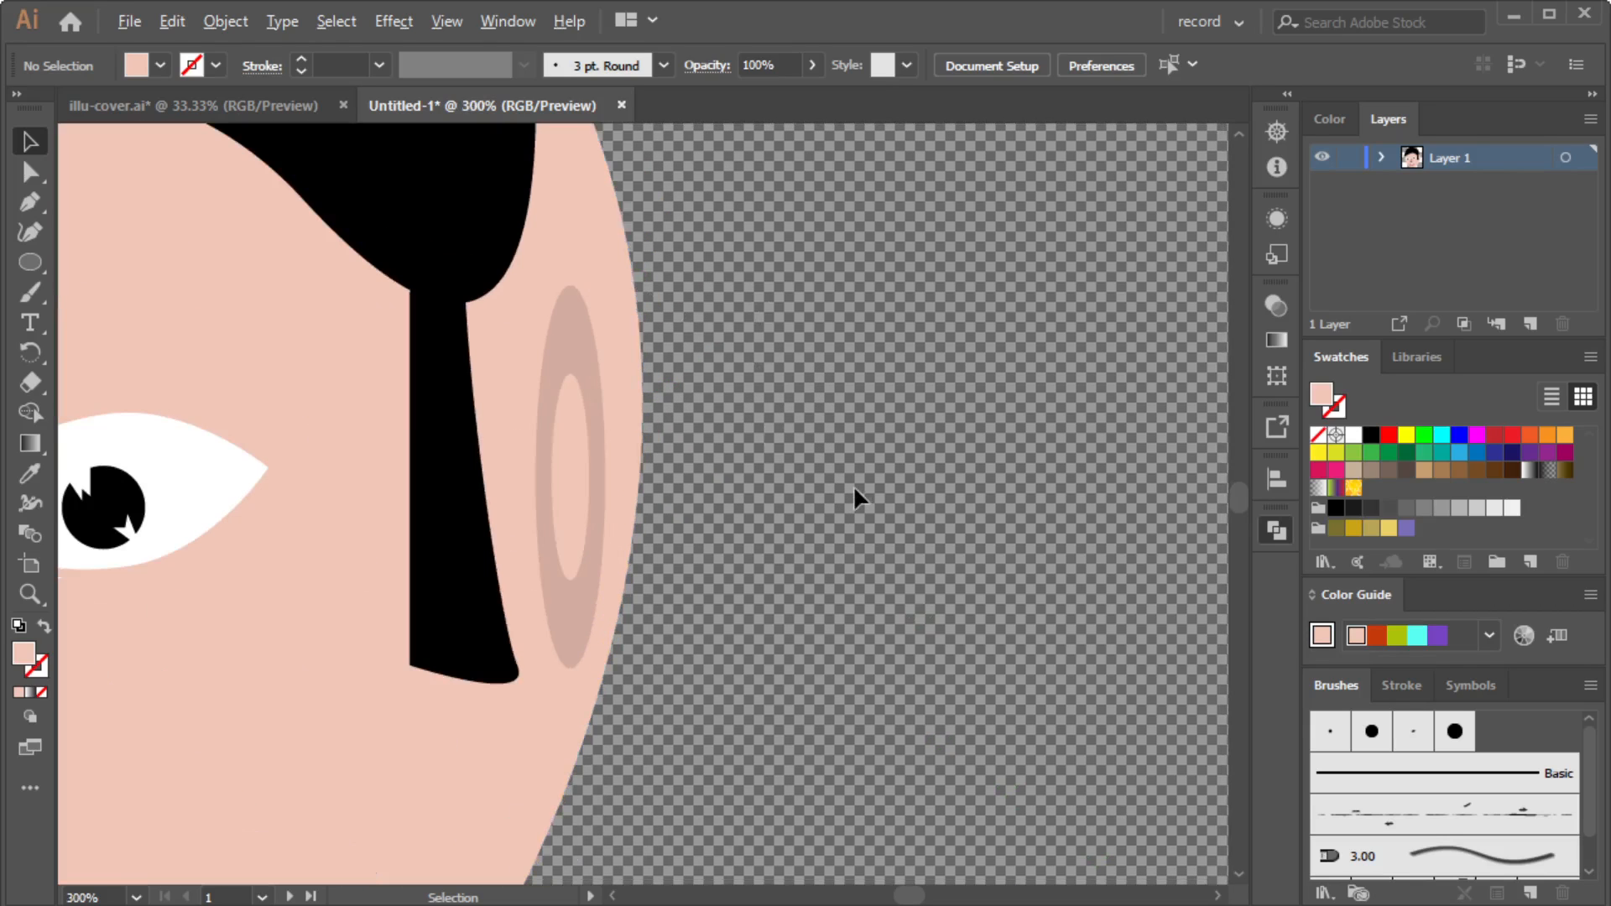
scroll(747, 440, "down", 1)
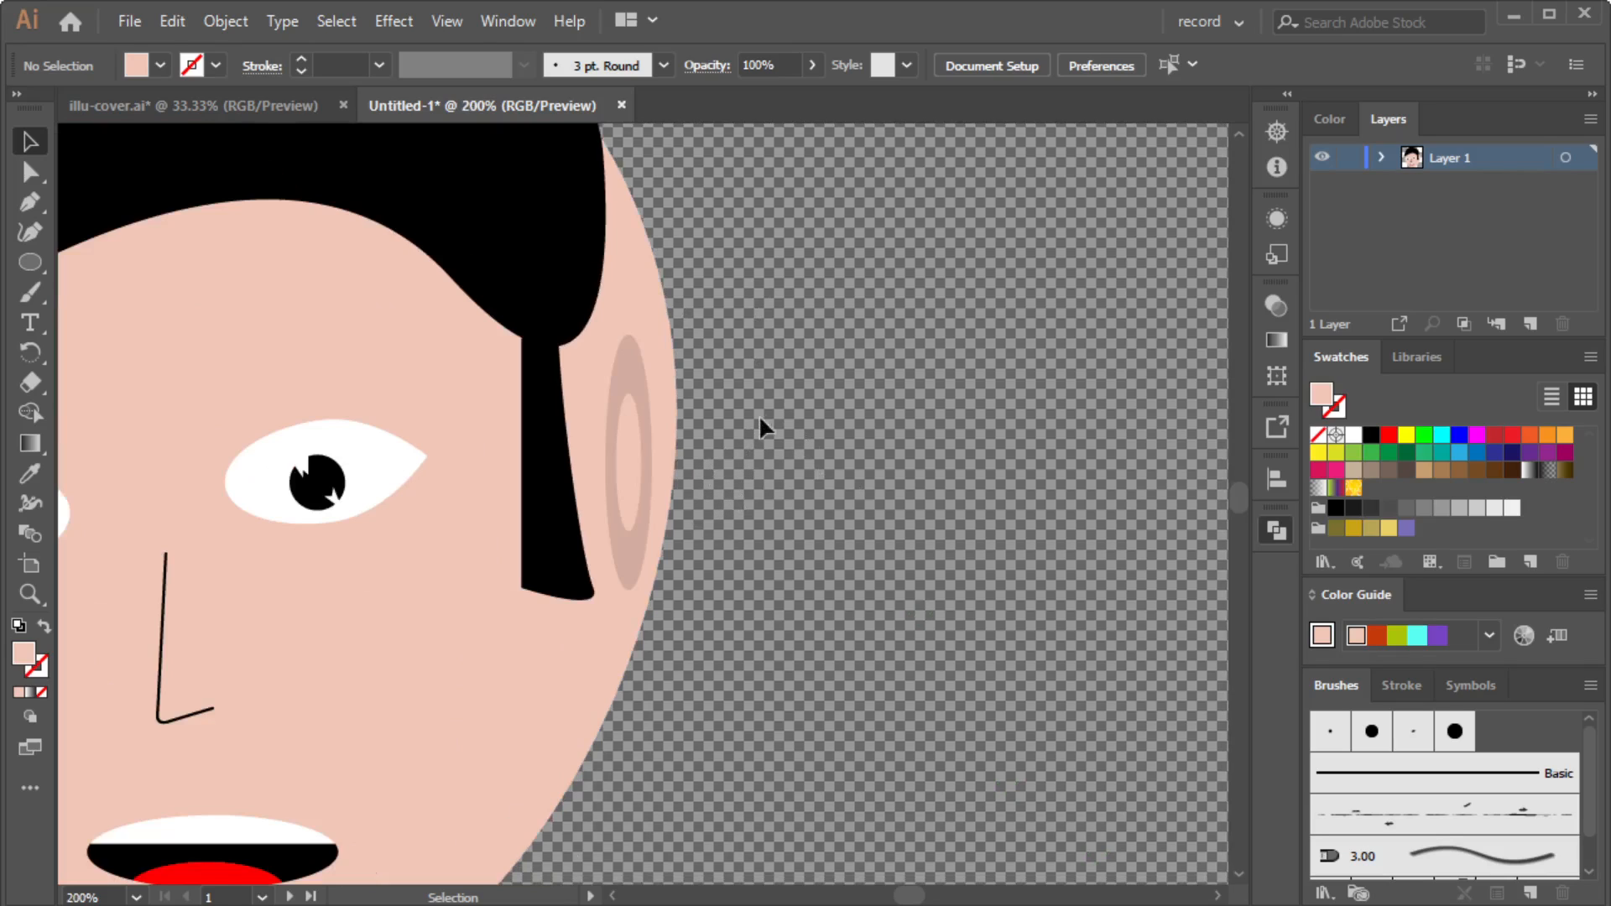
scroll(757, 403, "up", 1)
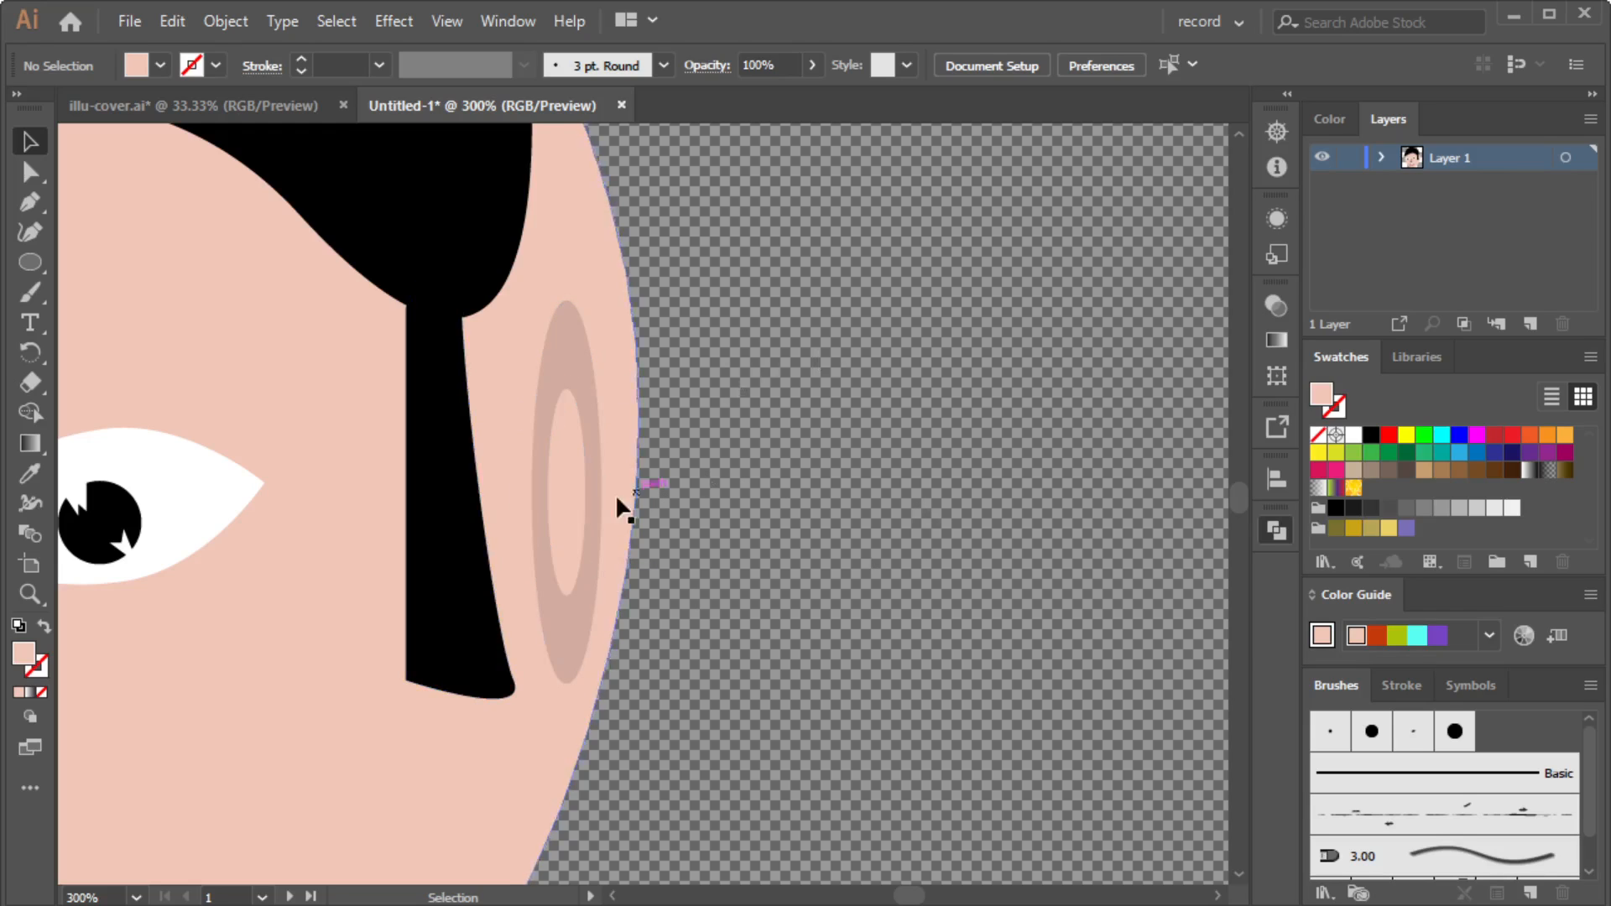
left_click(30, 293)
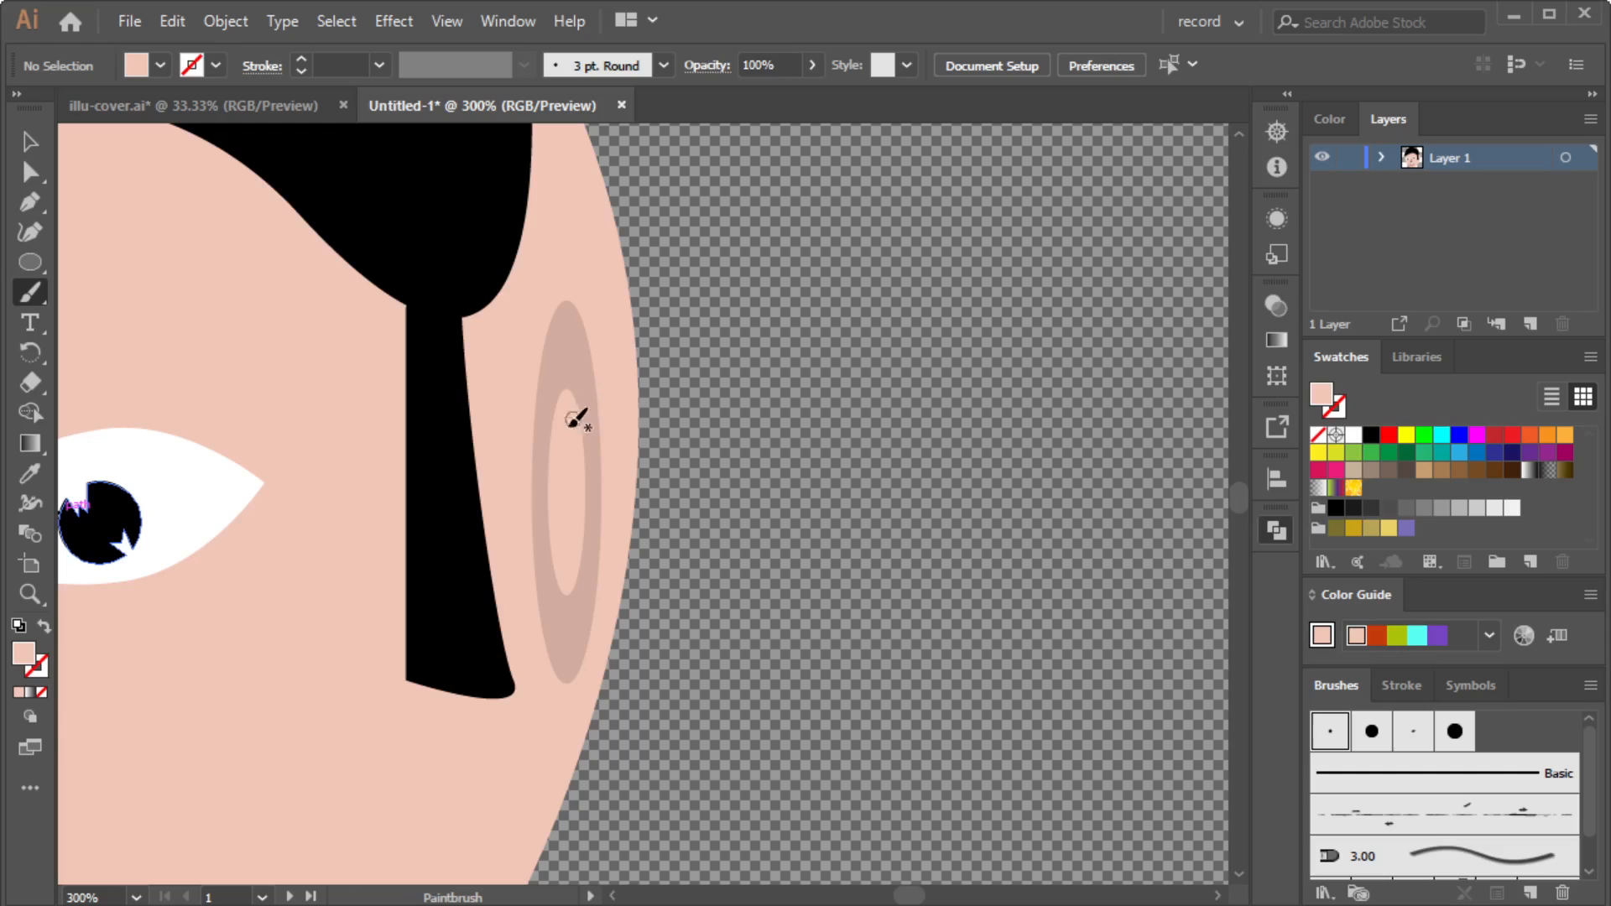
mouse_move(574, 427)
left_mouse_down()
mouse_move(552, 462)
mouse_move(562, 525)
left_mouse_up()
Give the curved ear line a black 0.25 pt stroke and move it slightly right, inside the inner ellipse.
left_click(218, 69)
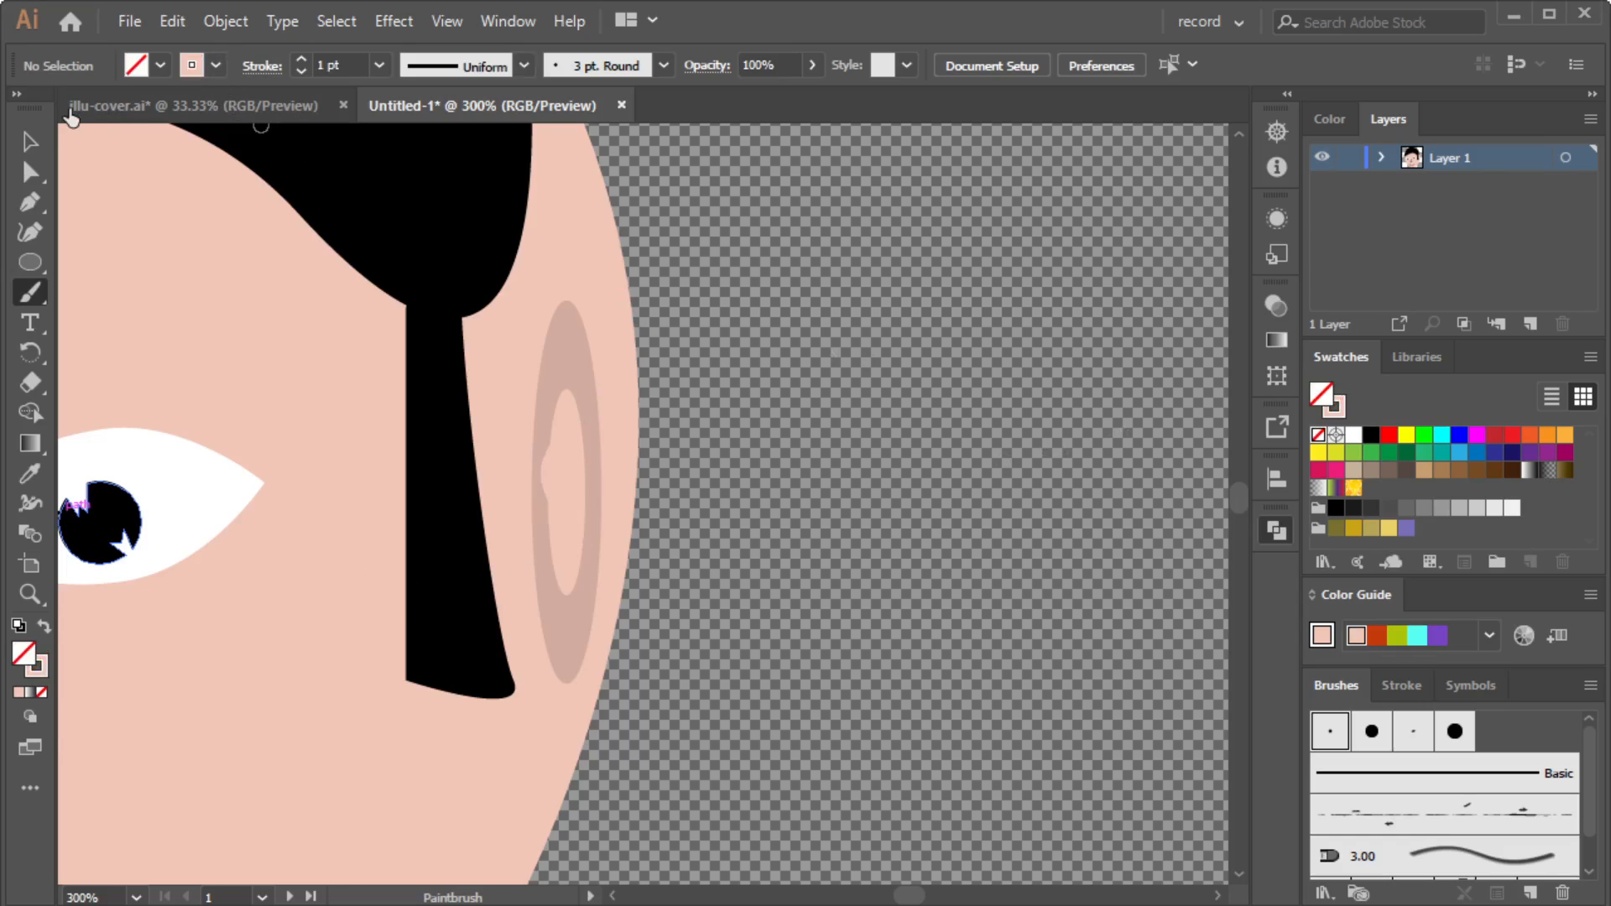
left_click(68, 113)
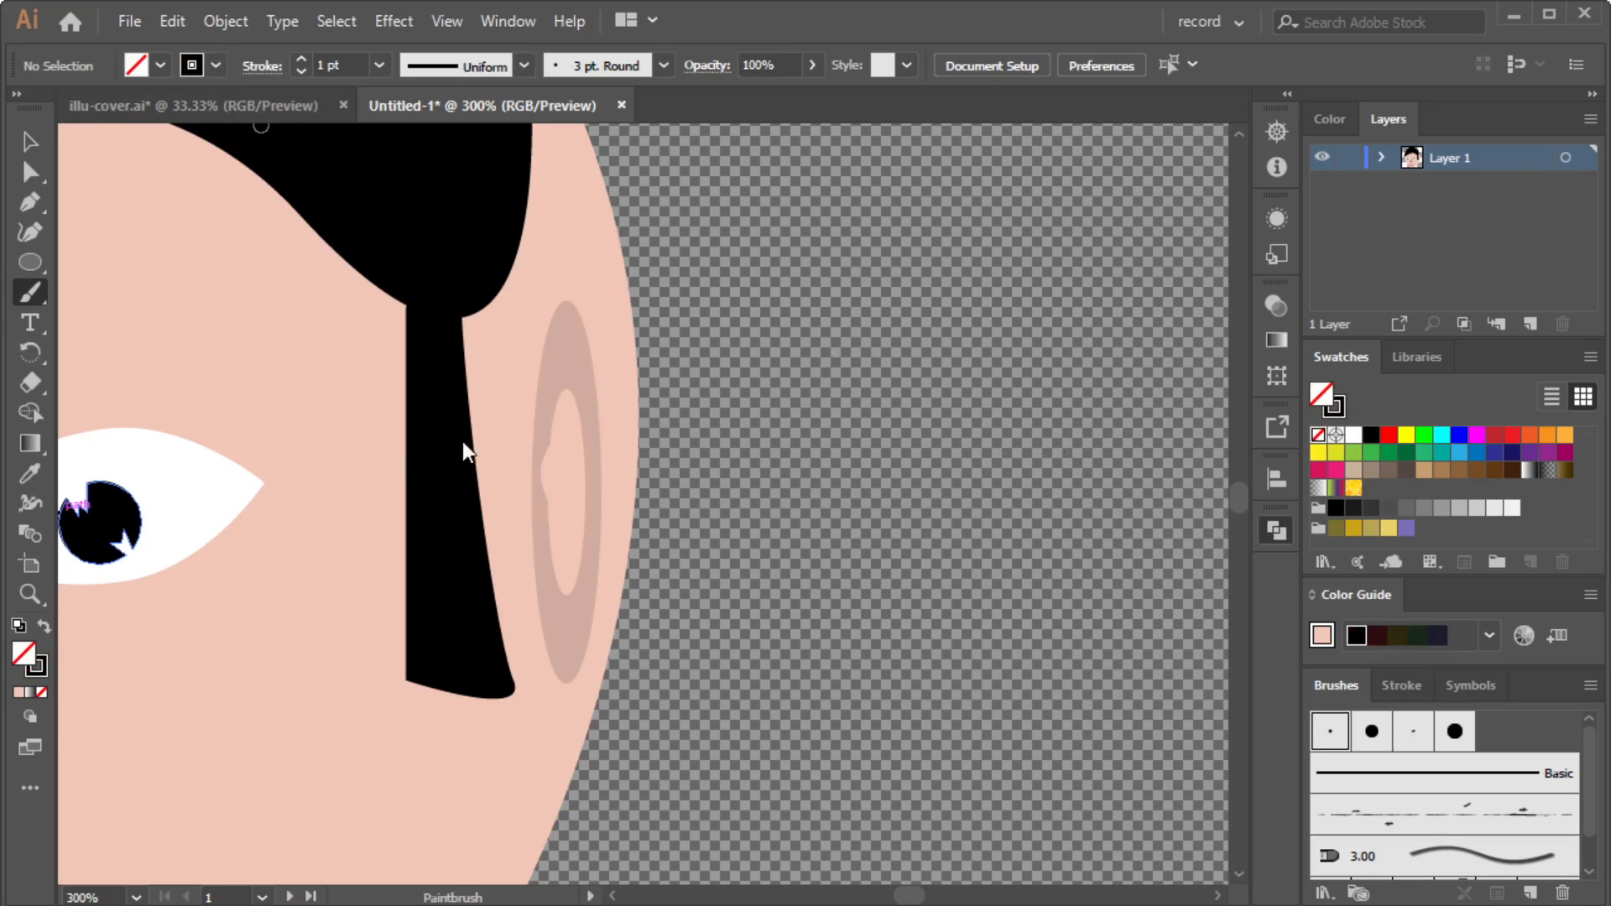
left_click(30, 141)
left_click(582, 477)
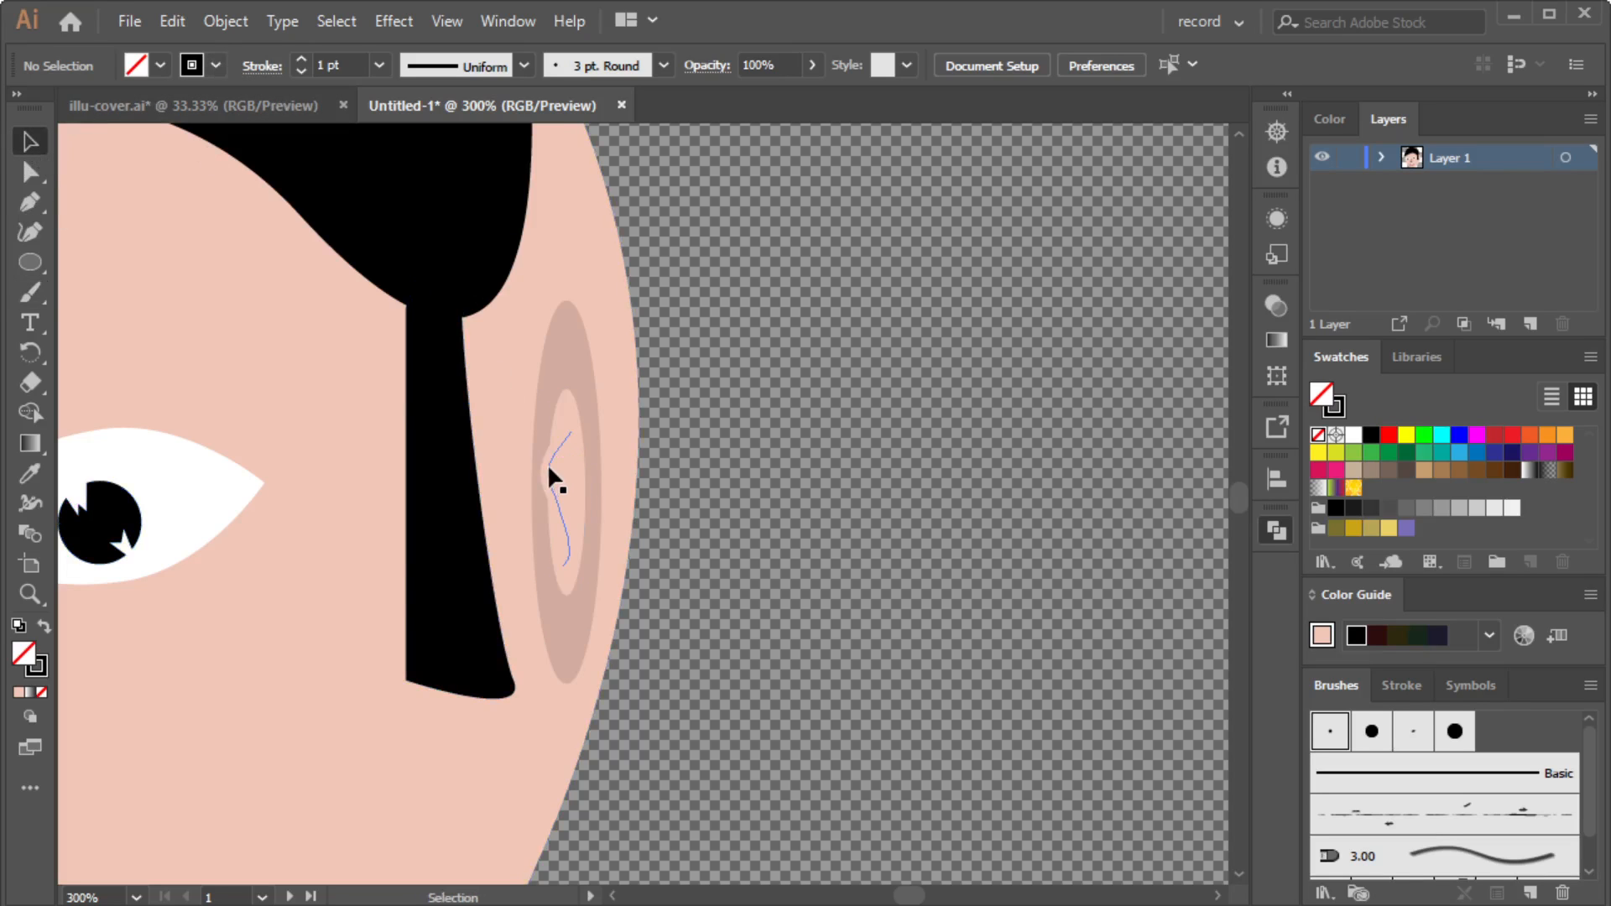
left_click(548, 463)
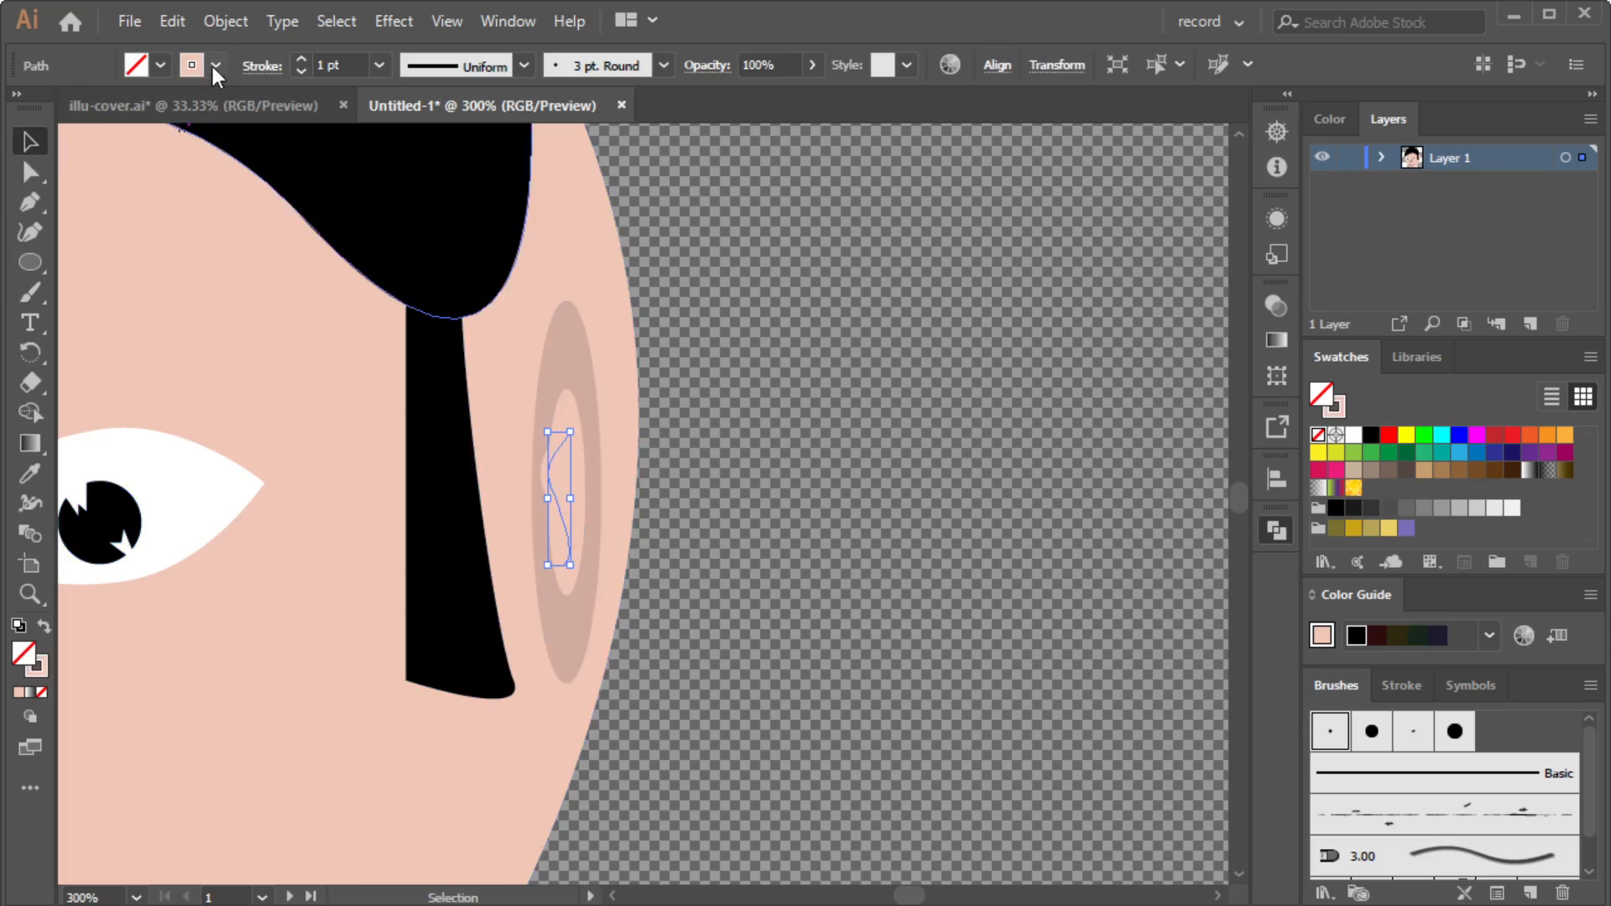
key("ctrl+z")
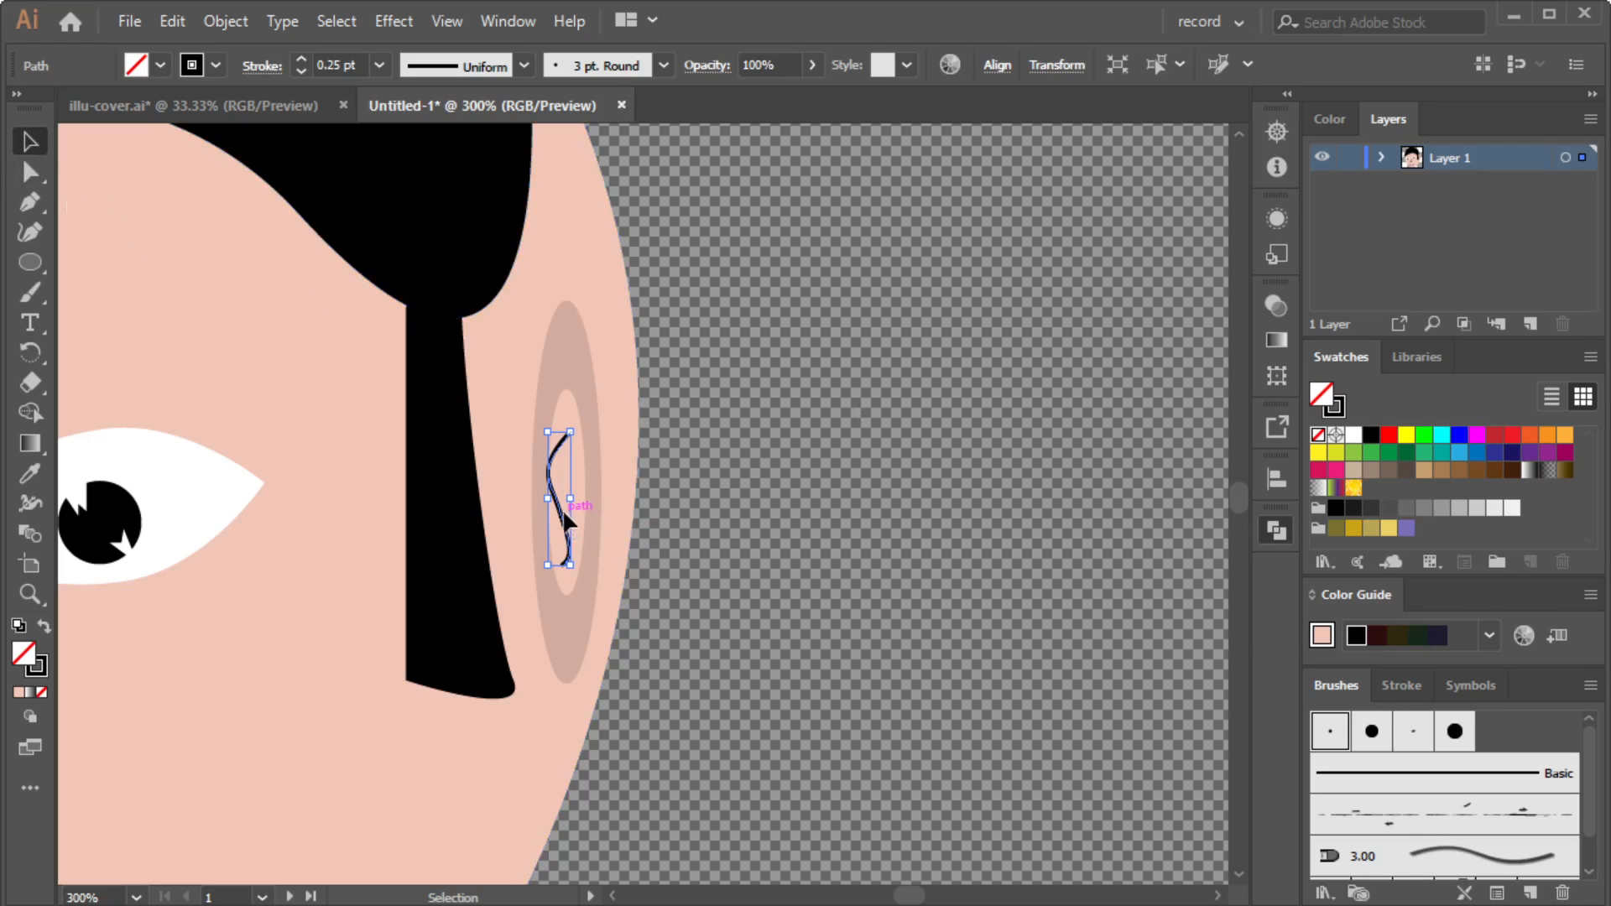
left_click_drag(565, 517, 571, 516)
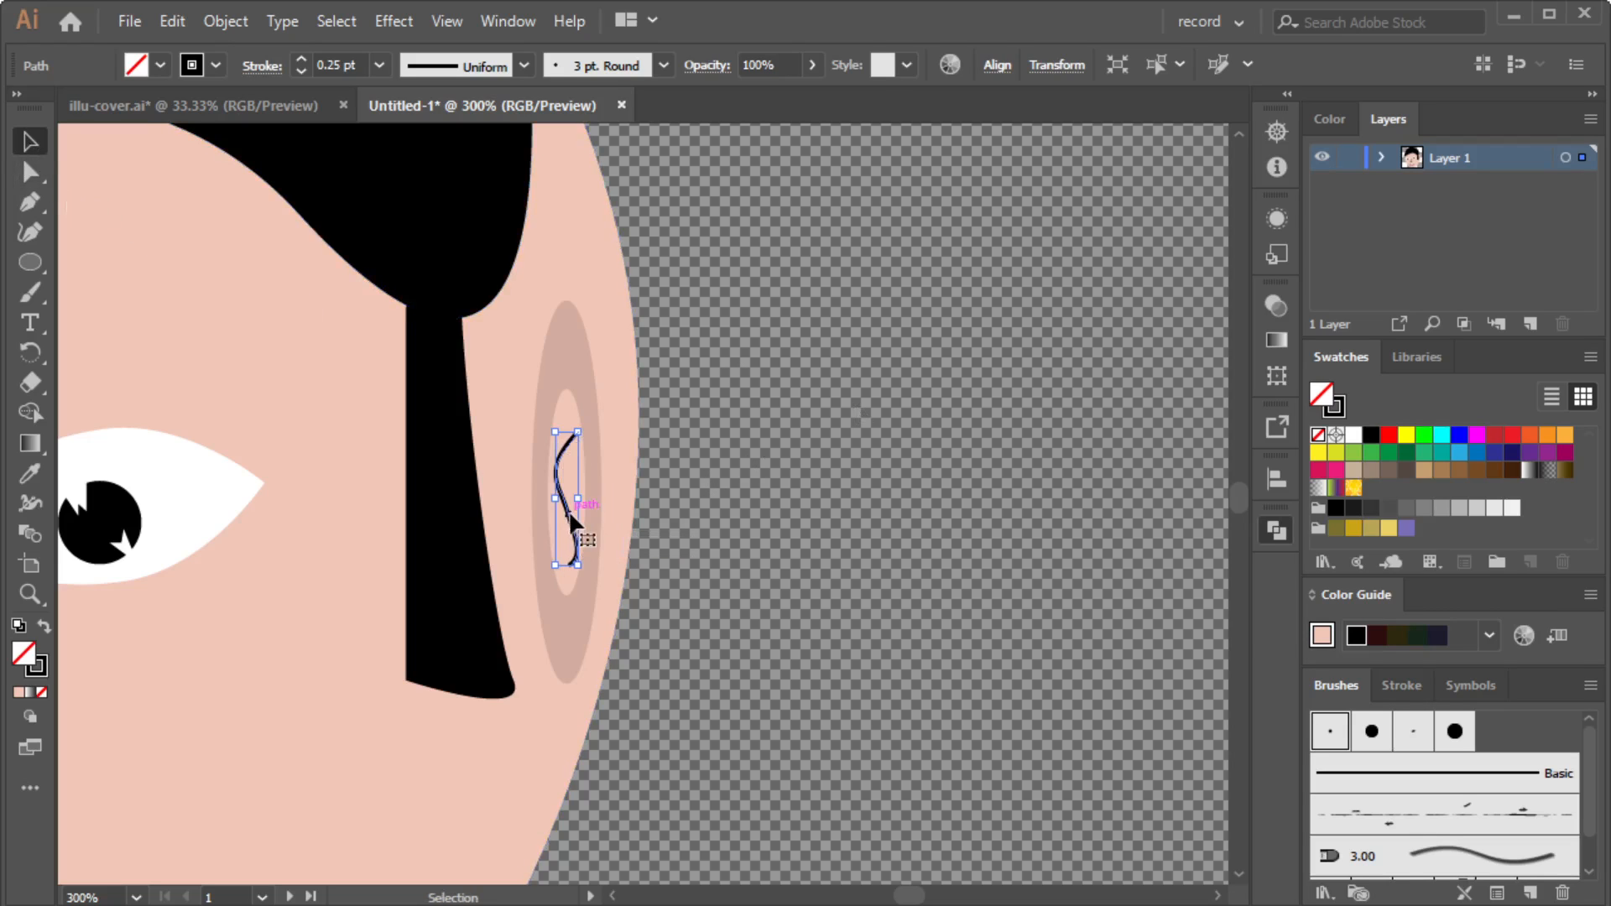
left_click(736, 426)
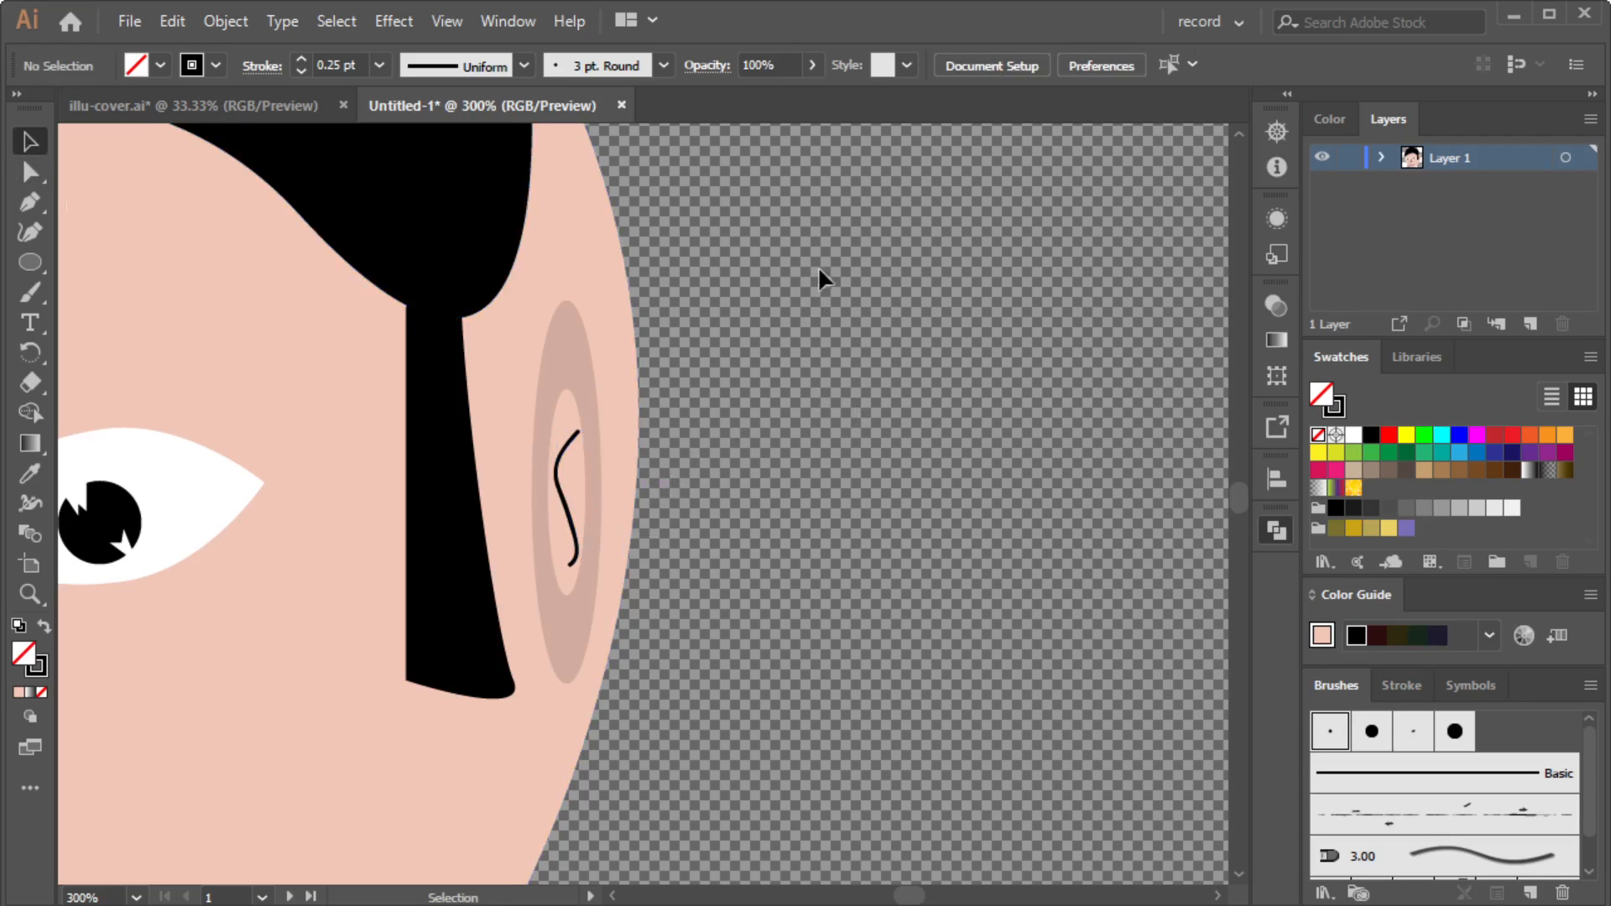
scroll(823, 290, "down", 4)
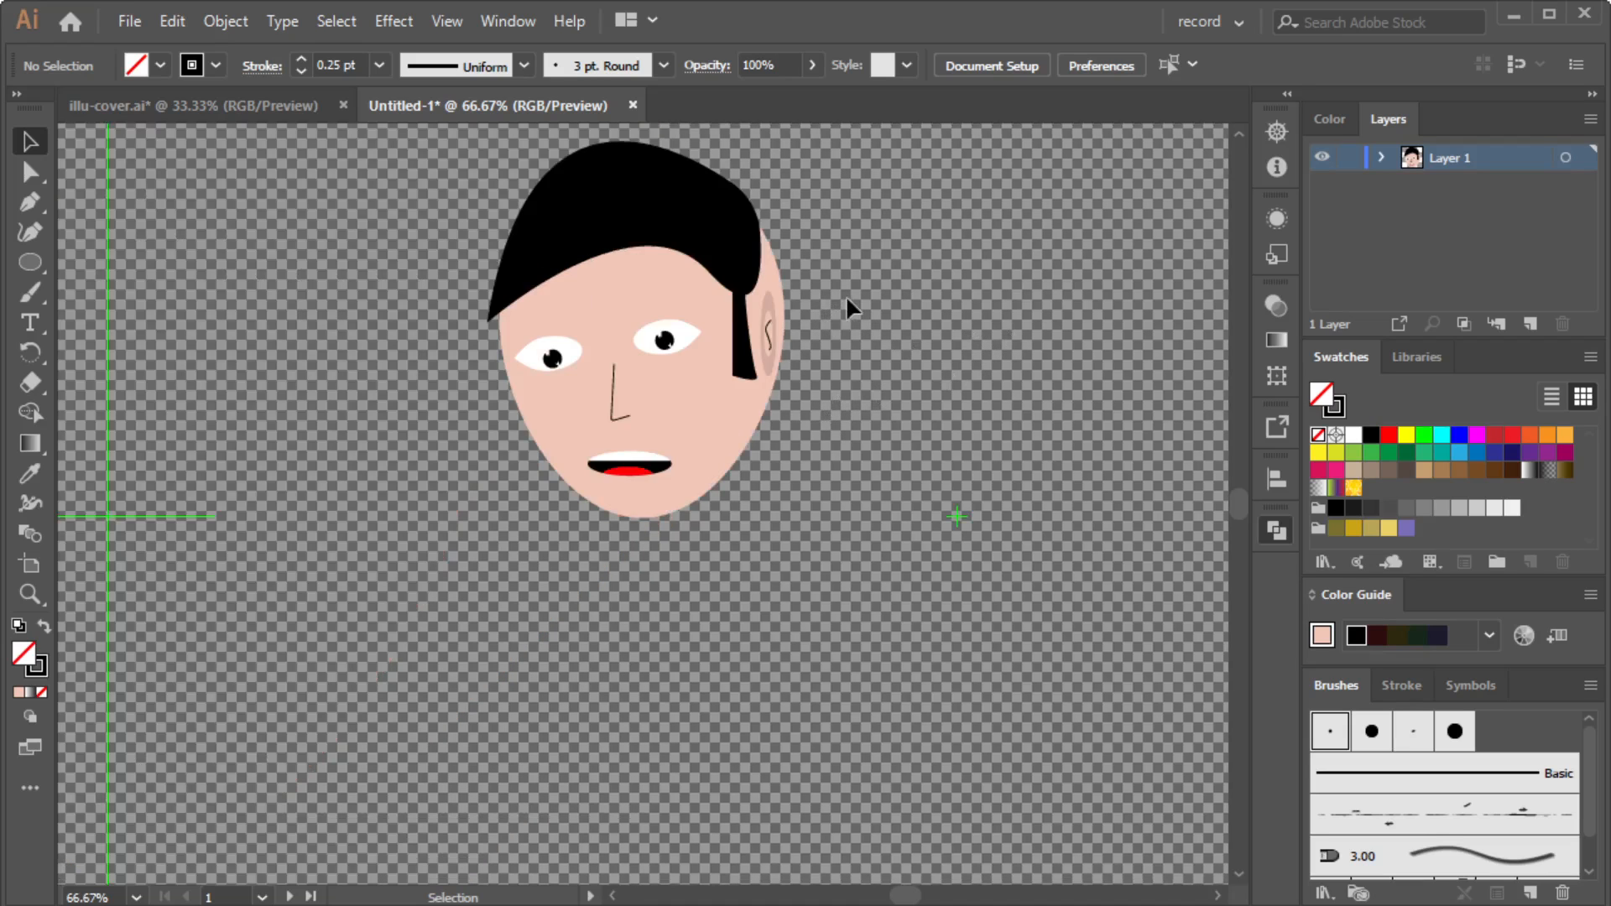
scroll(846, 300, "up", 1)
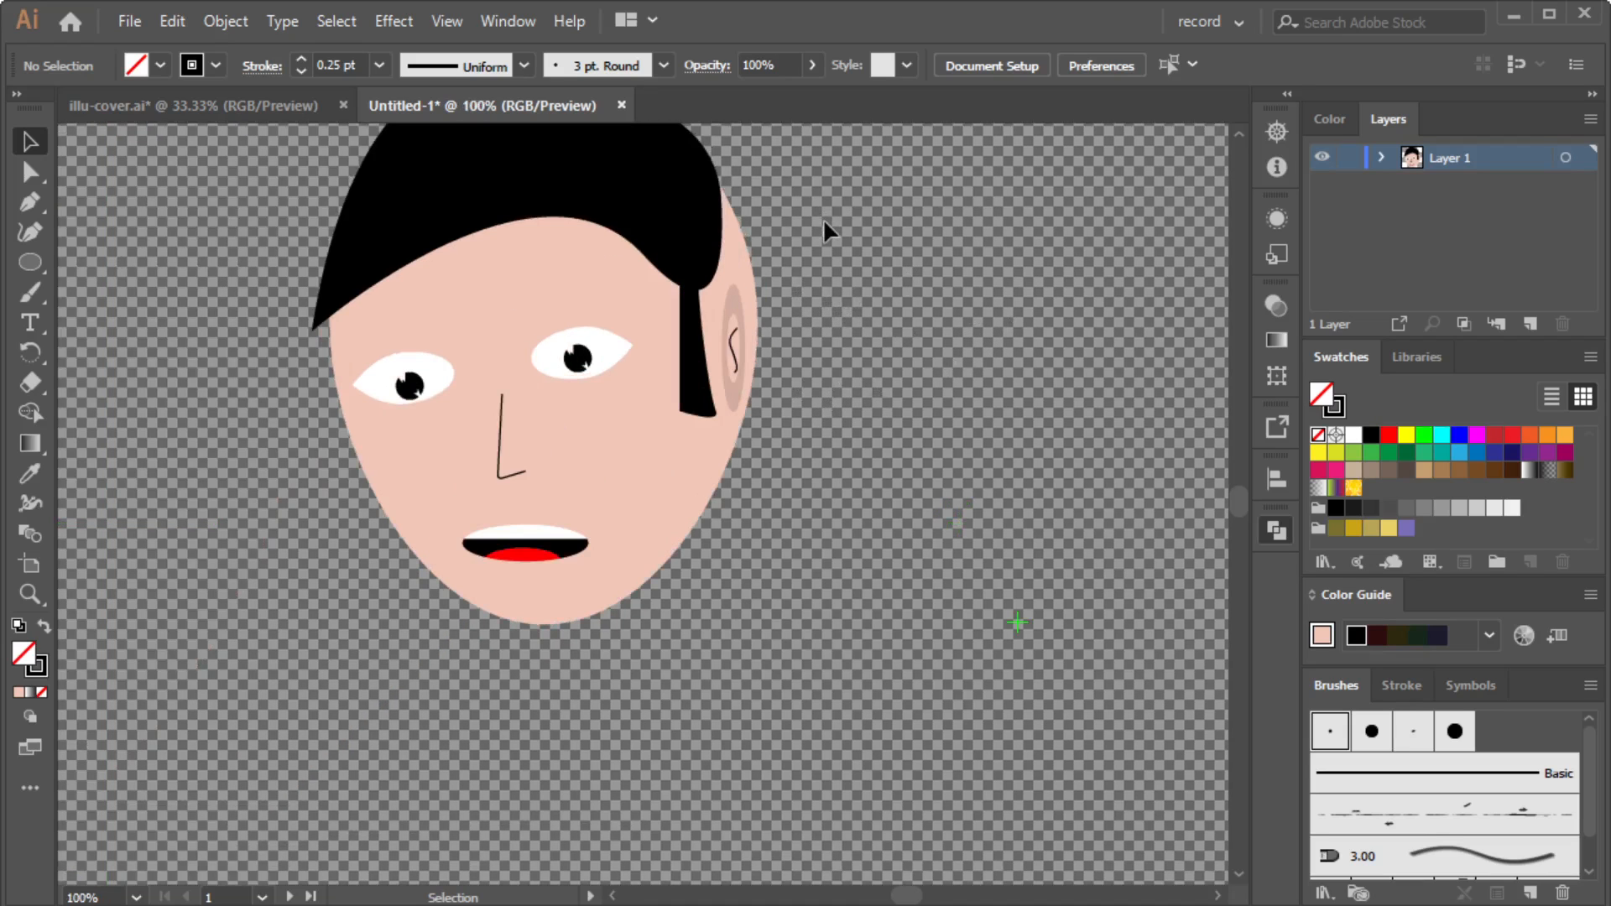
scroll(784, 237, "up", 3)
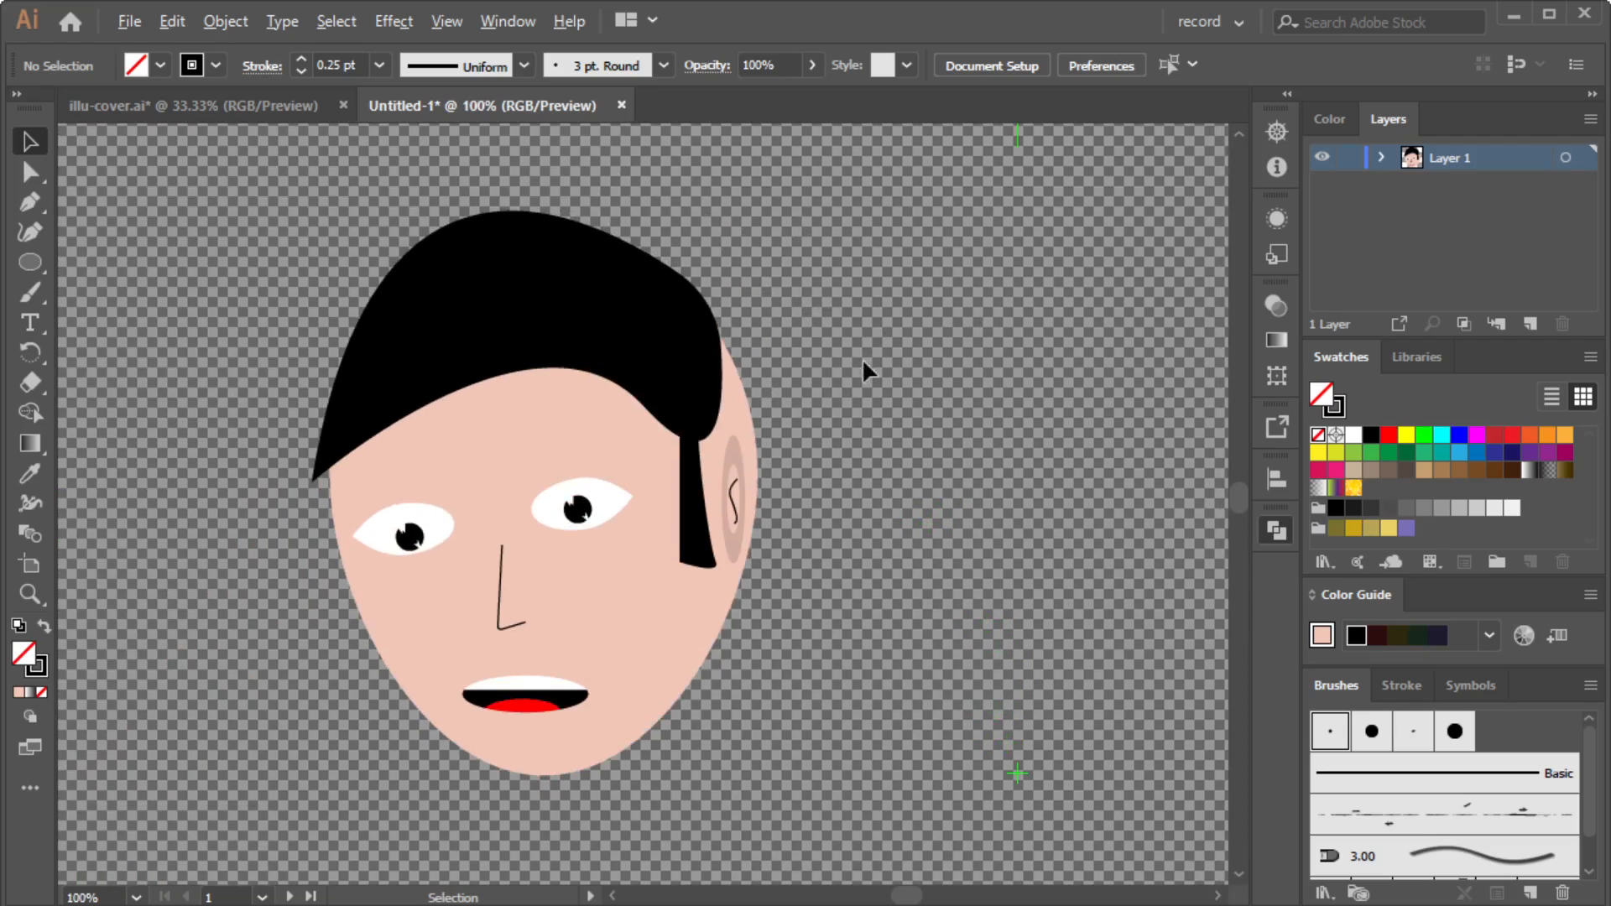
scroll(863, 370, "up", 1)
scroll(831, 331, "down", 2)
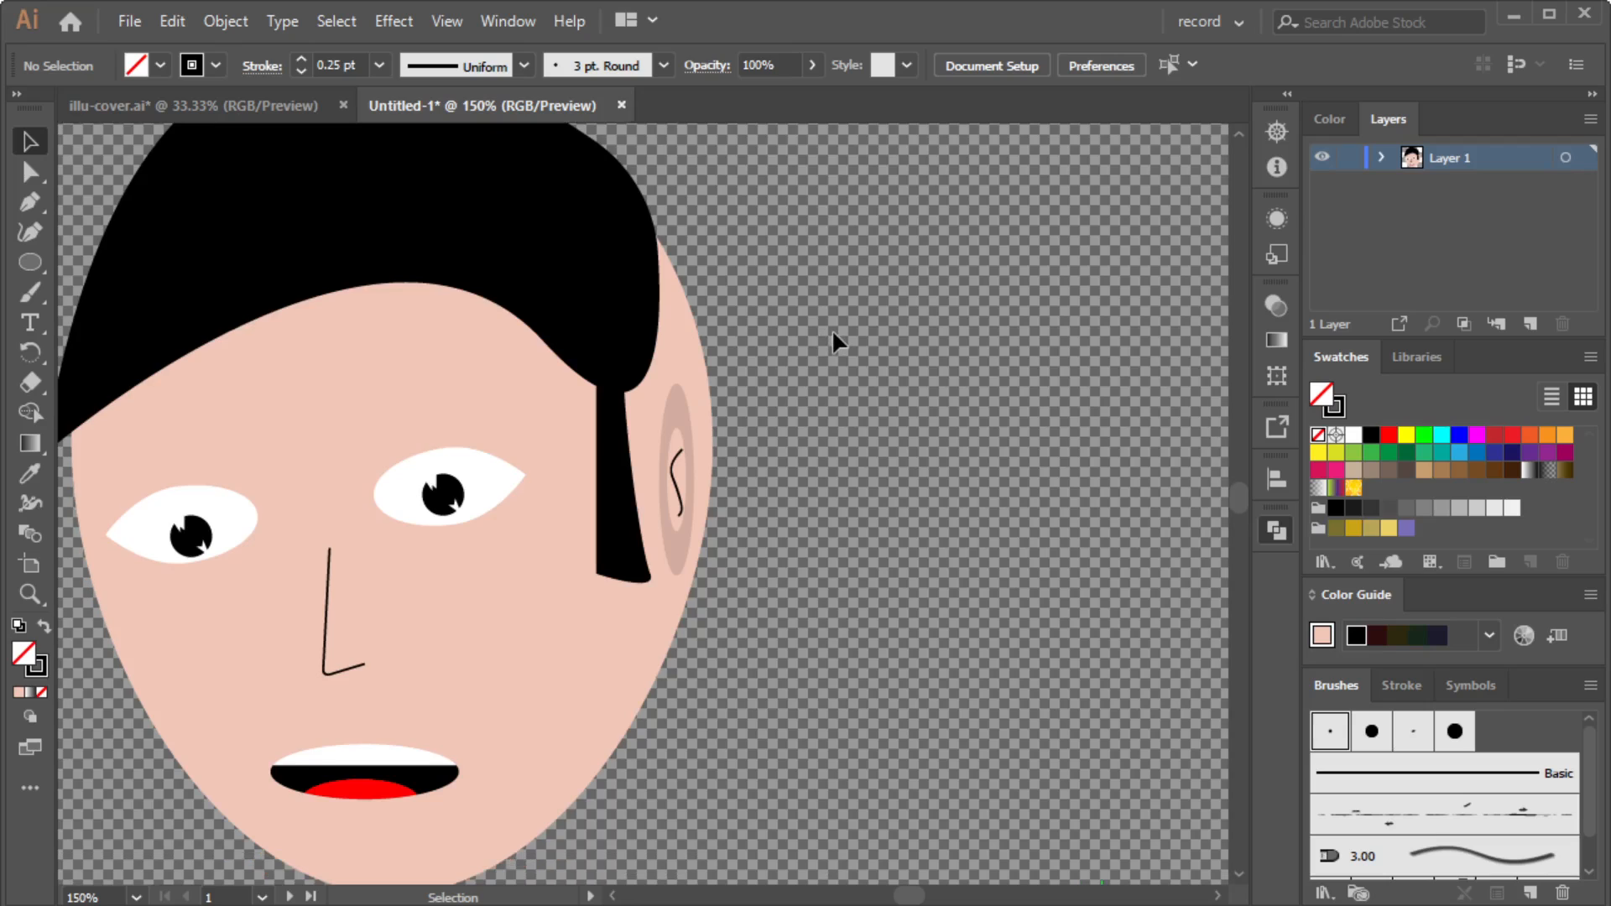
scroll(831, 336, "down", 1)
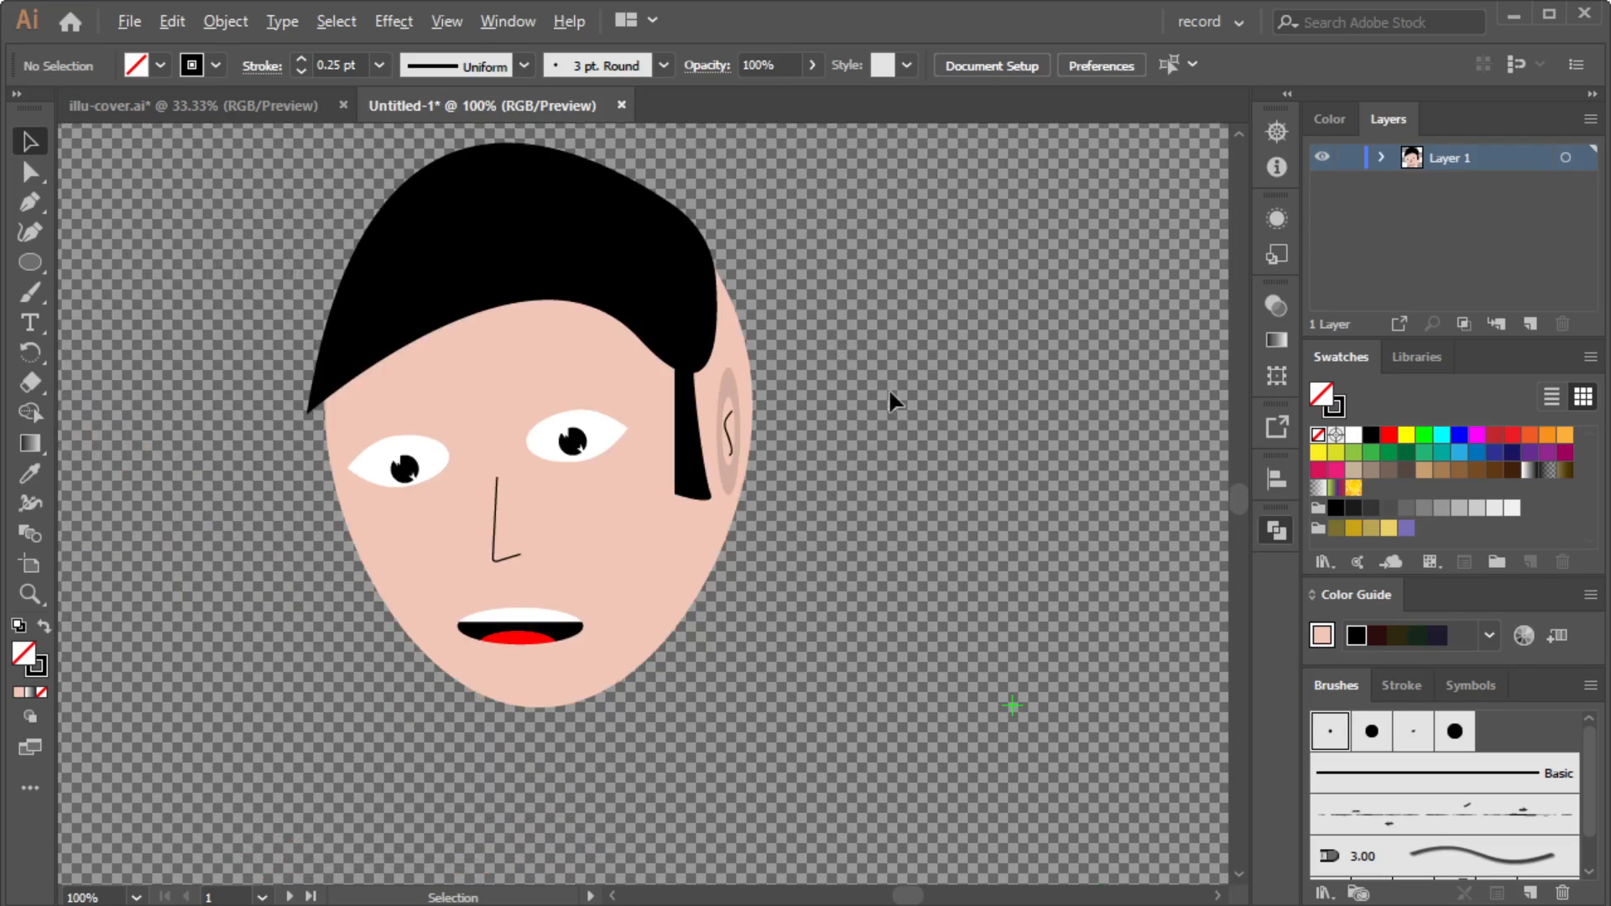
Draw a closed Pen outline for the back hair, curving behind the ear, down to the jaw, and back up to the top hair.
scroll(894, 386, "up", 1)
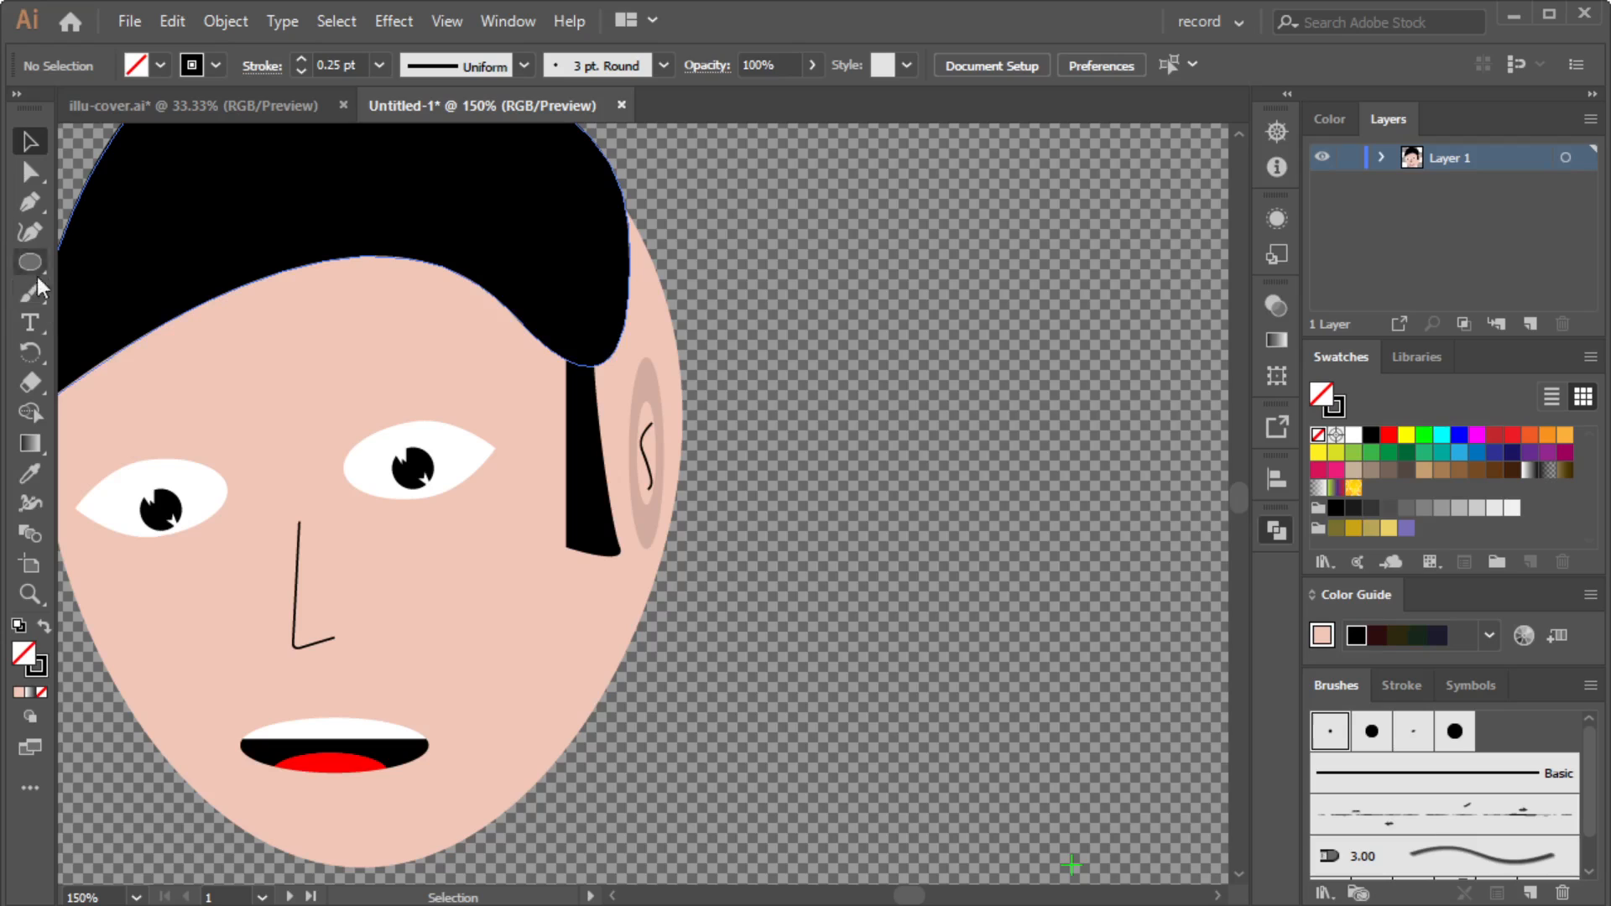
left_click(27, 202)
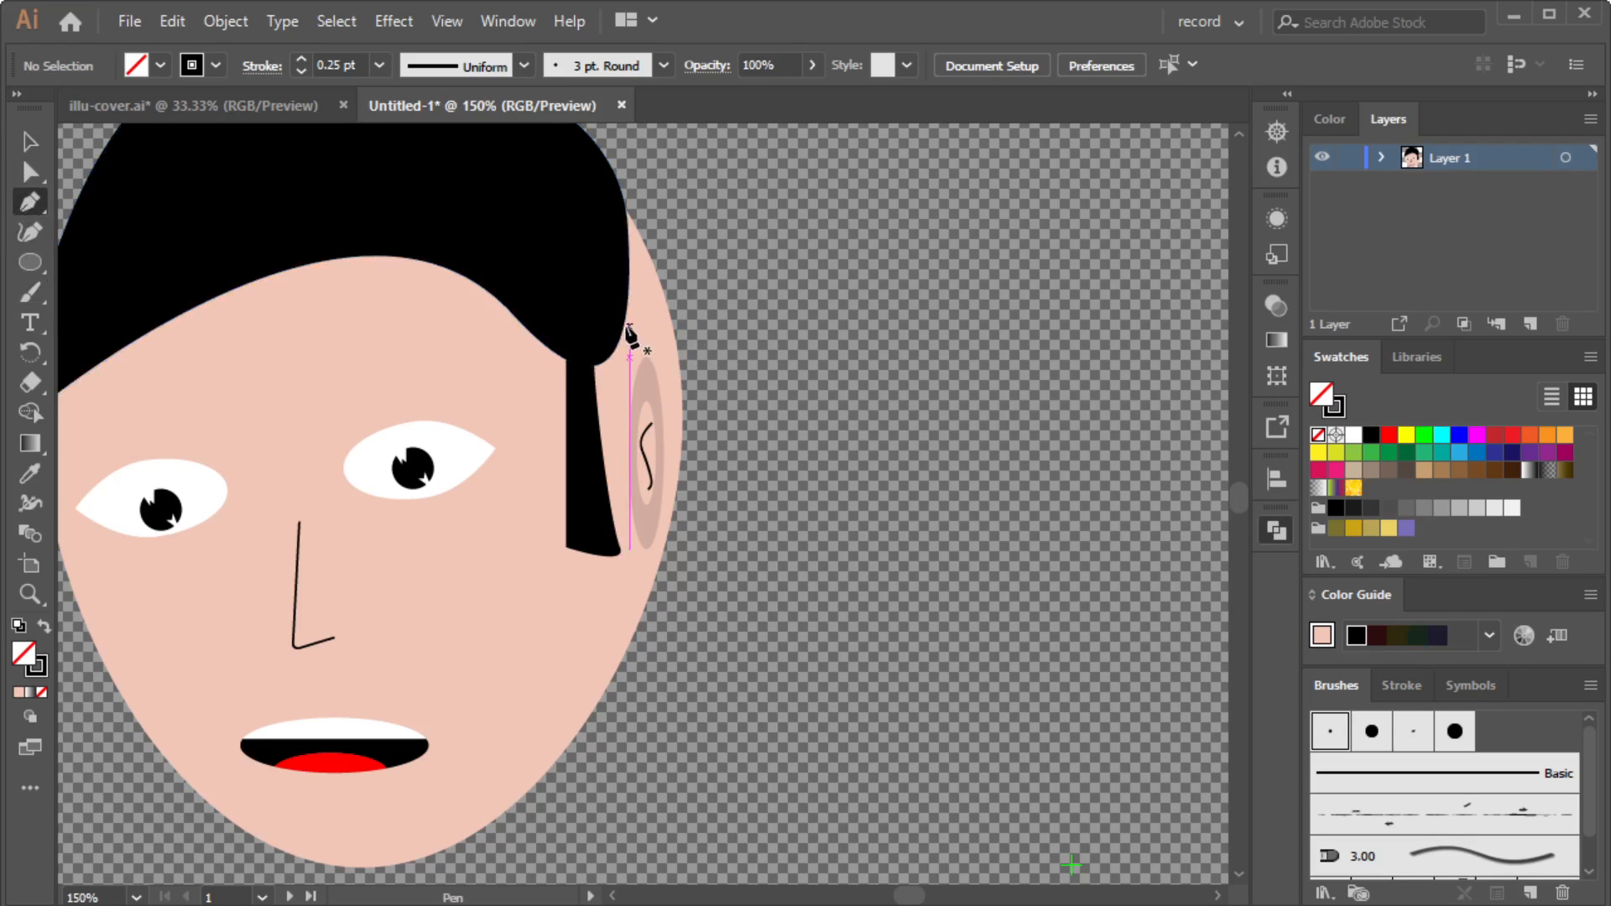
left_click(620, 336)
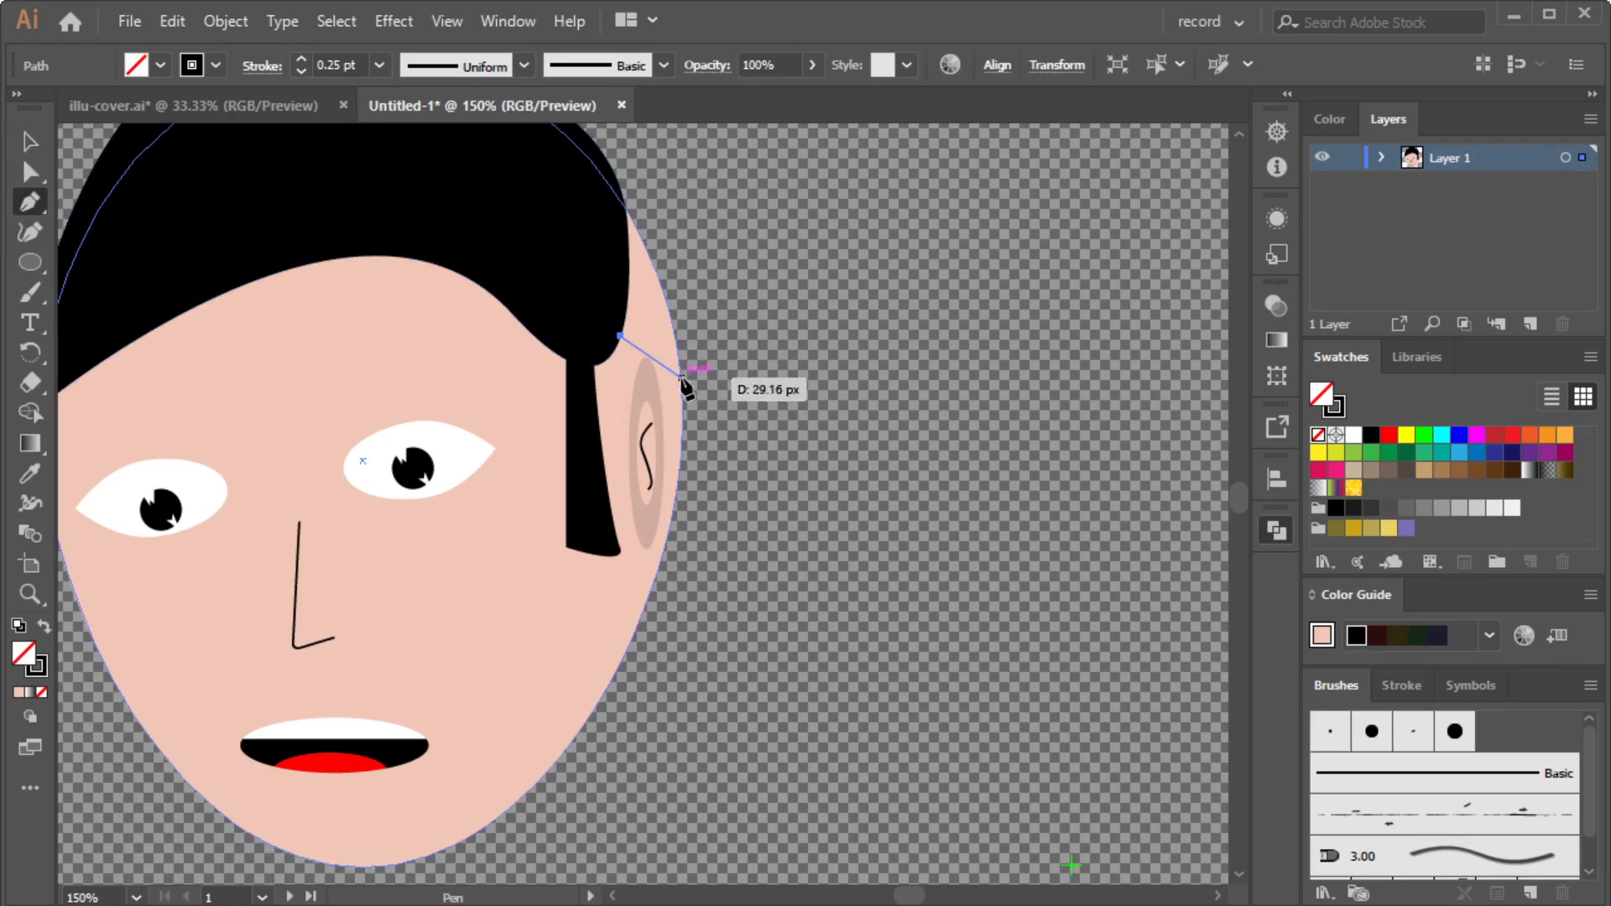
left_click_drag(682, 381, 682, 438)
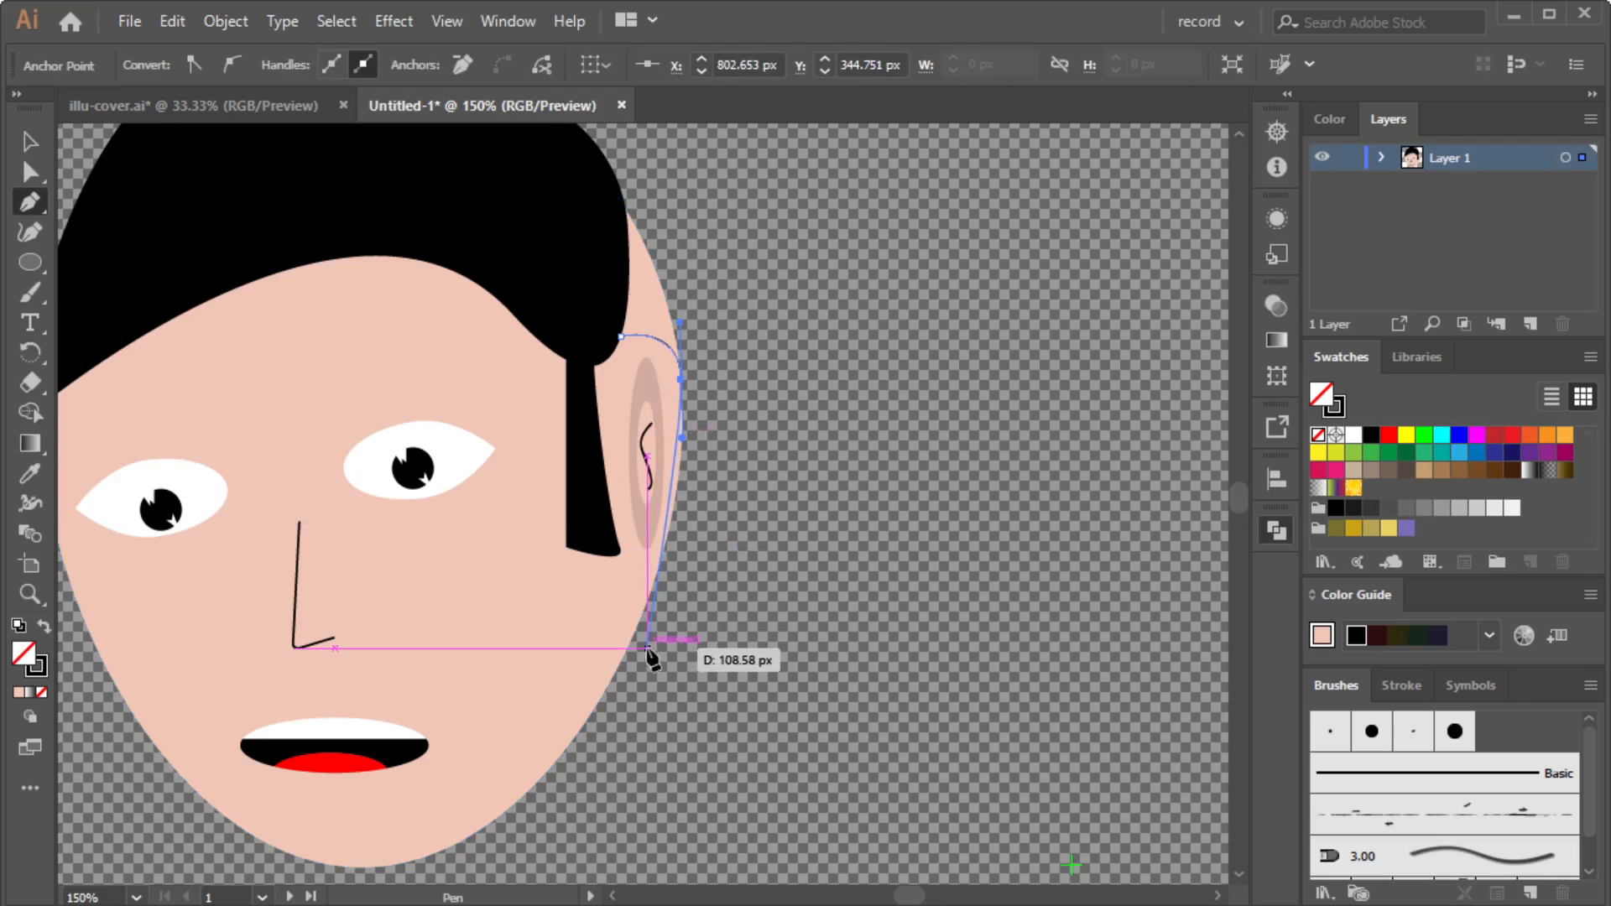
left_click_drag(629, 648, 591, 707)
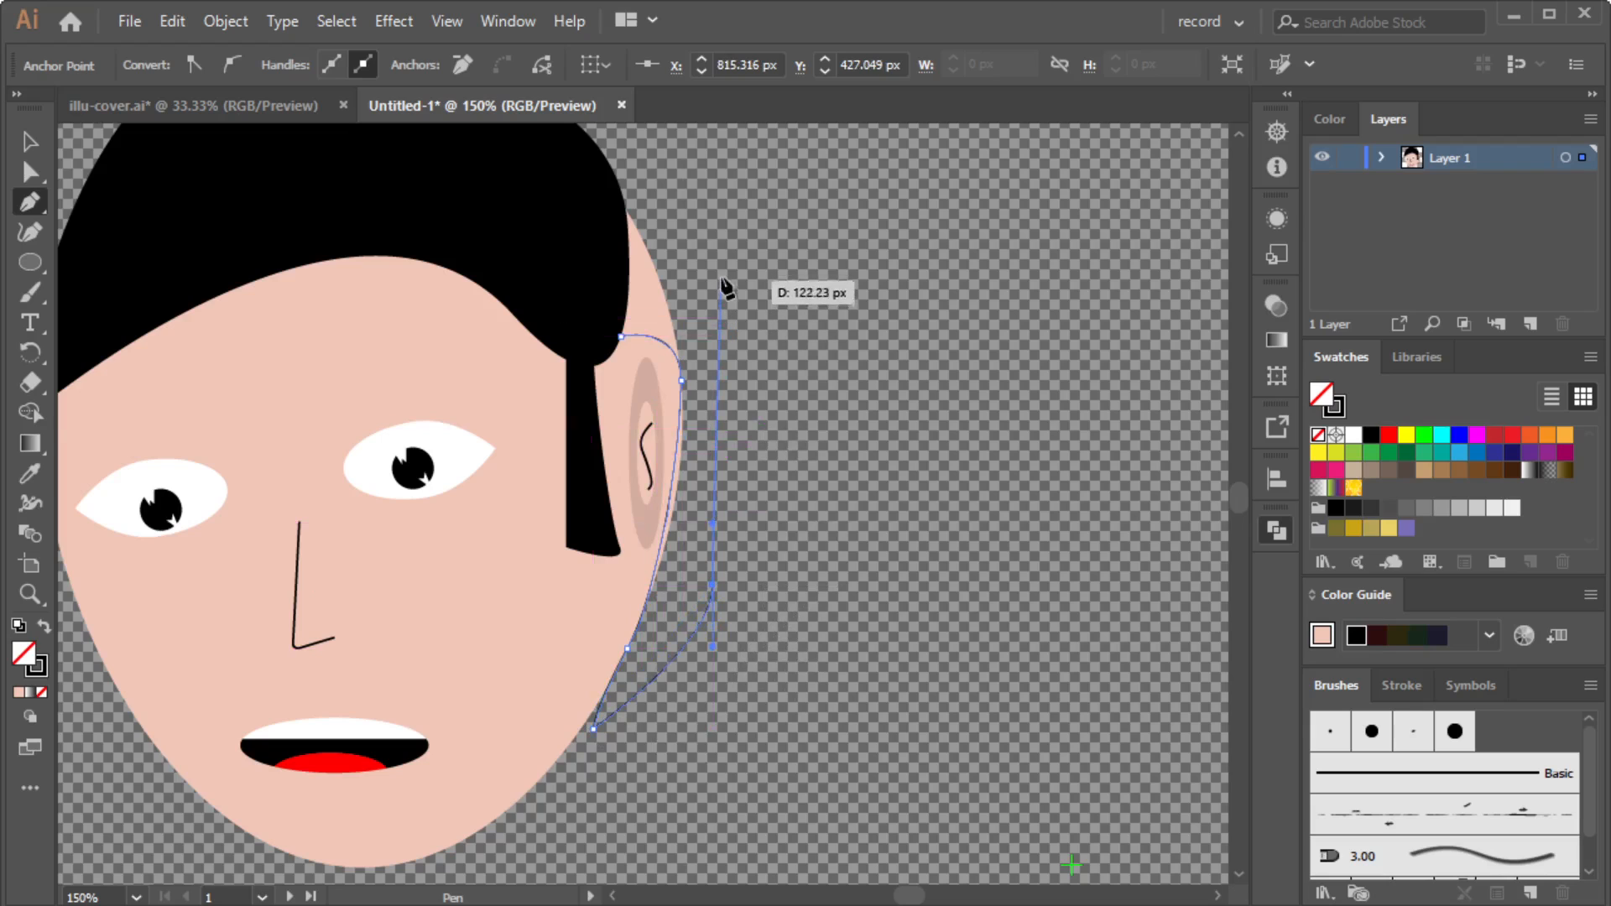
left_click_drag(722, 268, 691, 202)
scroll(693, 209, "up", 3)
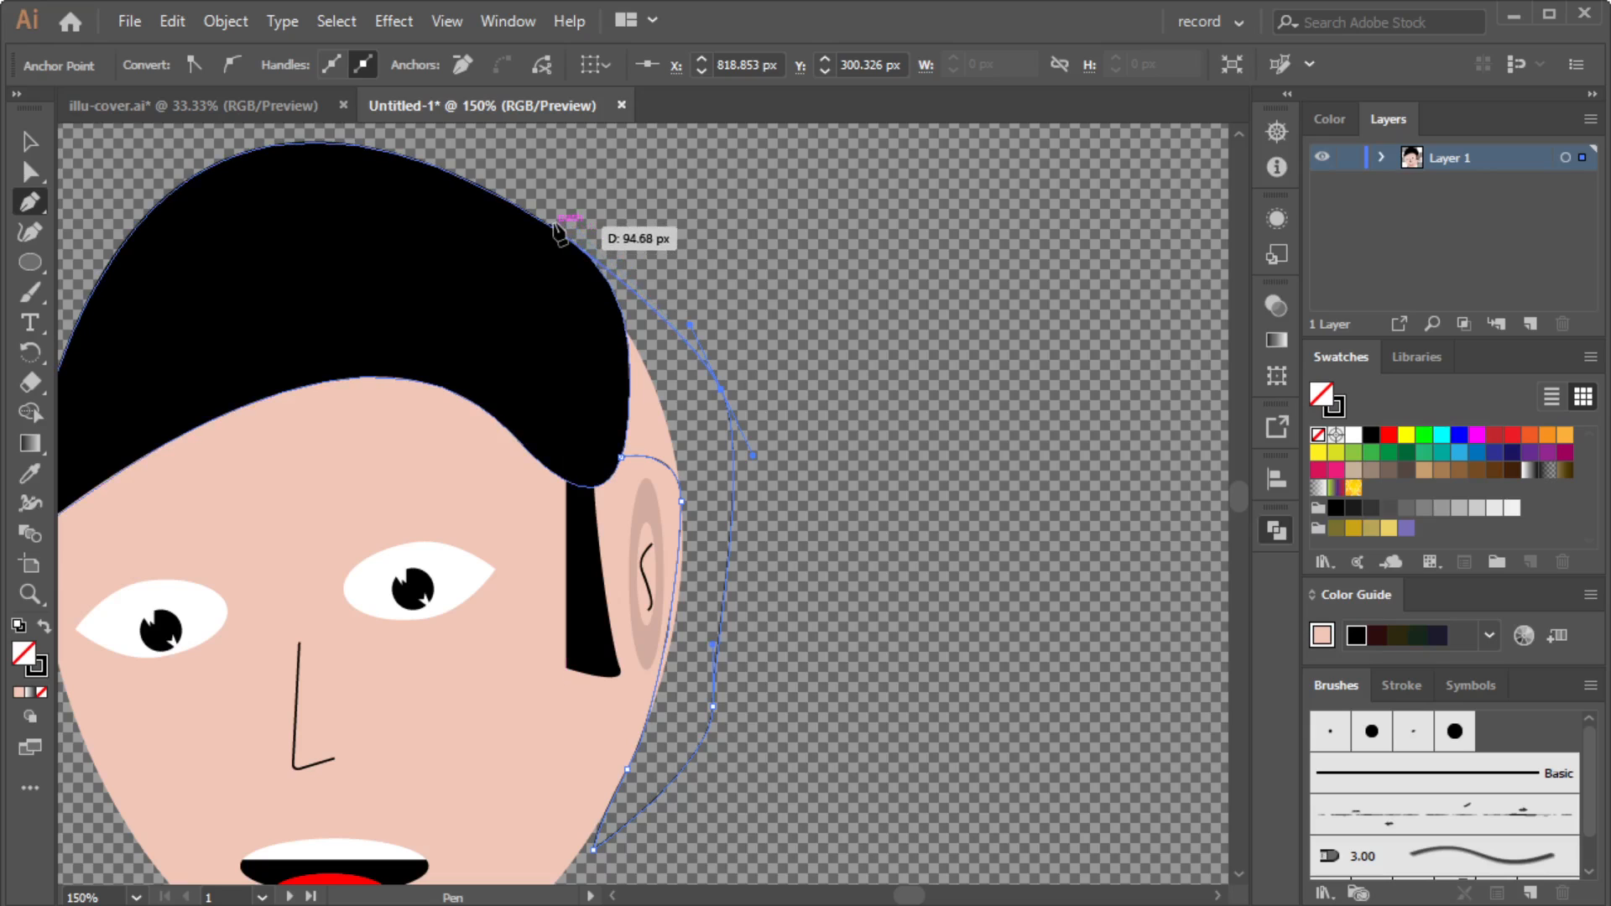
left_click_drag(549, 225, 524, 208)
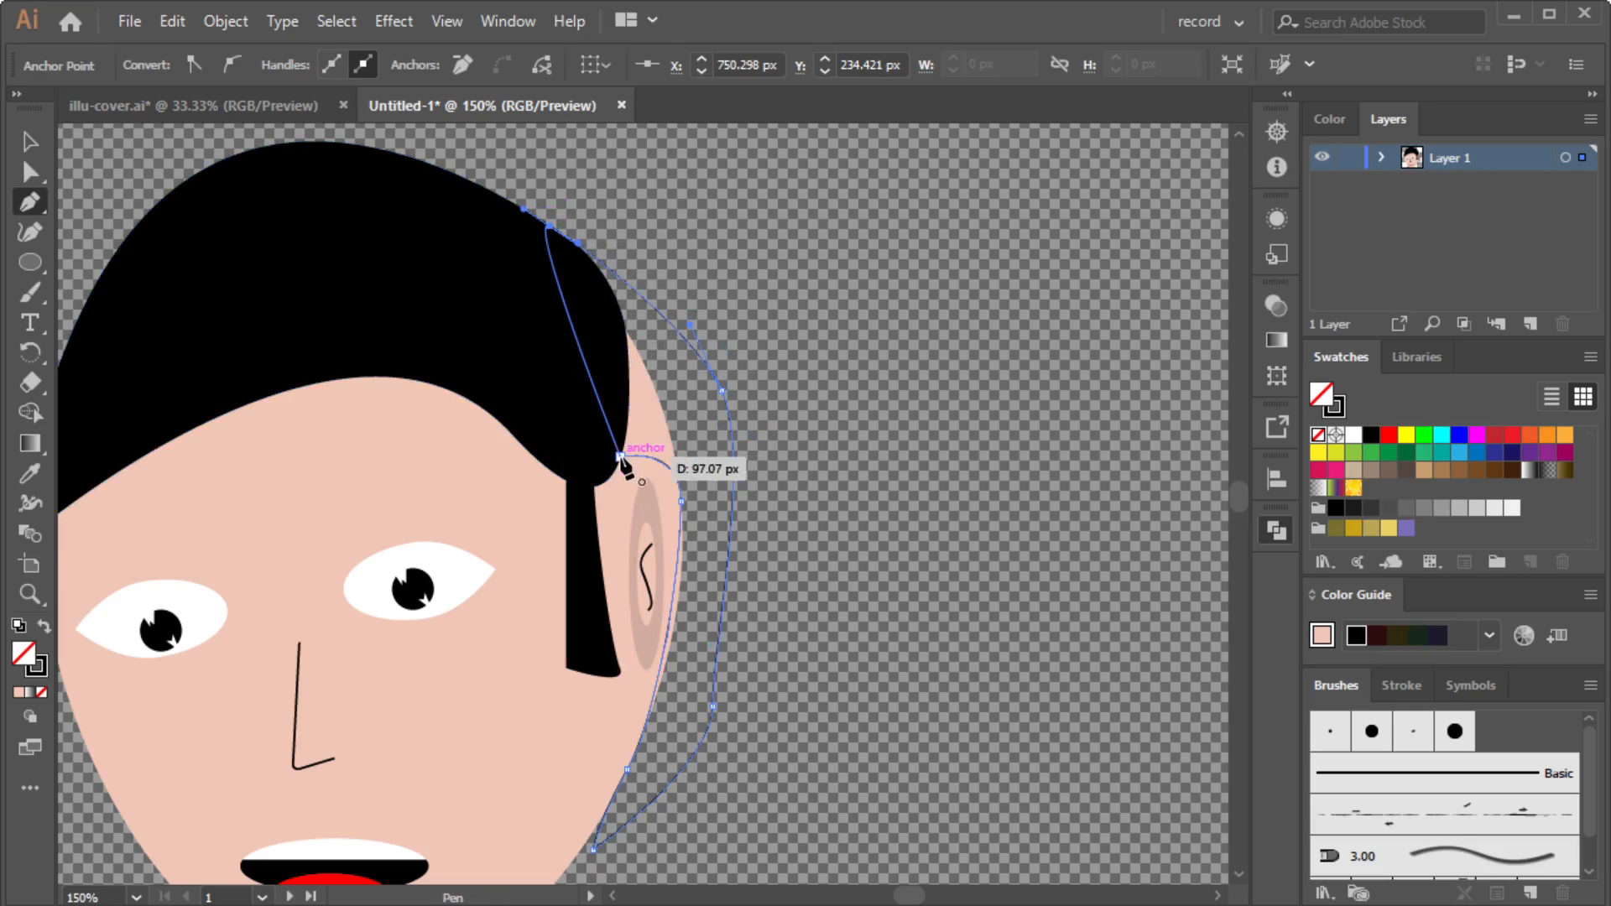
left_click(628, 459)
scroll(793, 324, "down", 2)
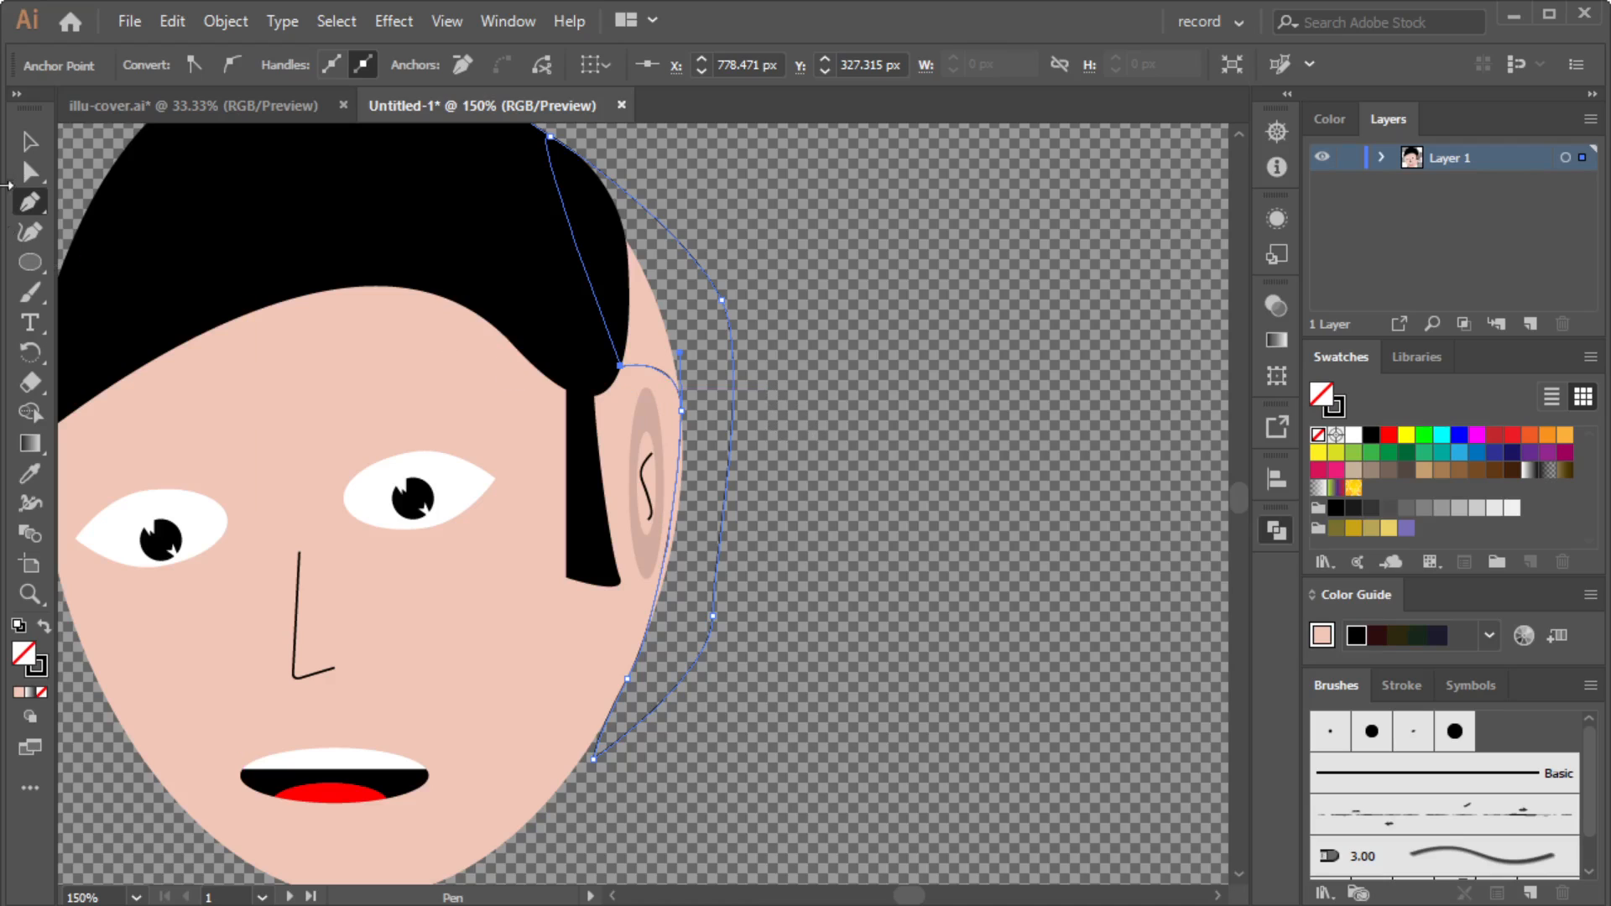
Fill the back hair shape with black and remove its stroke.
left_click(30, 143)
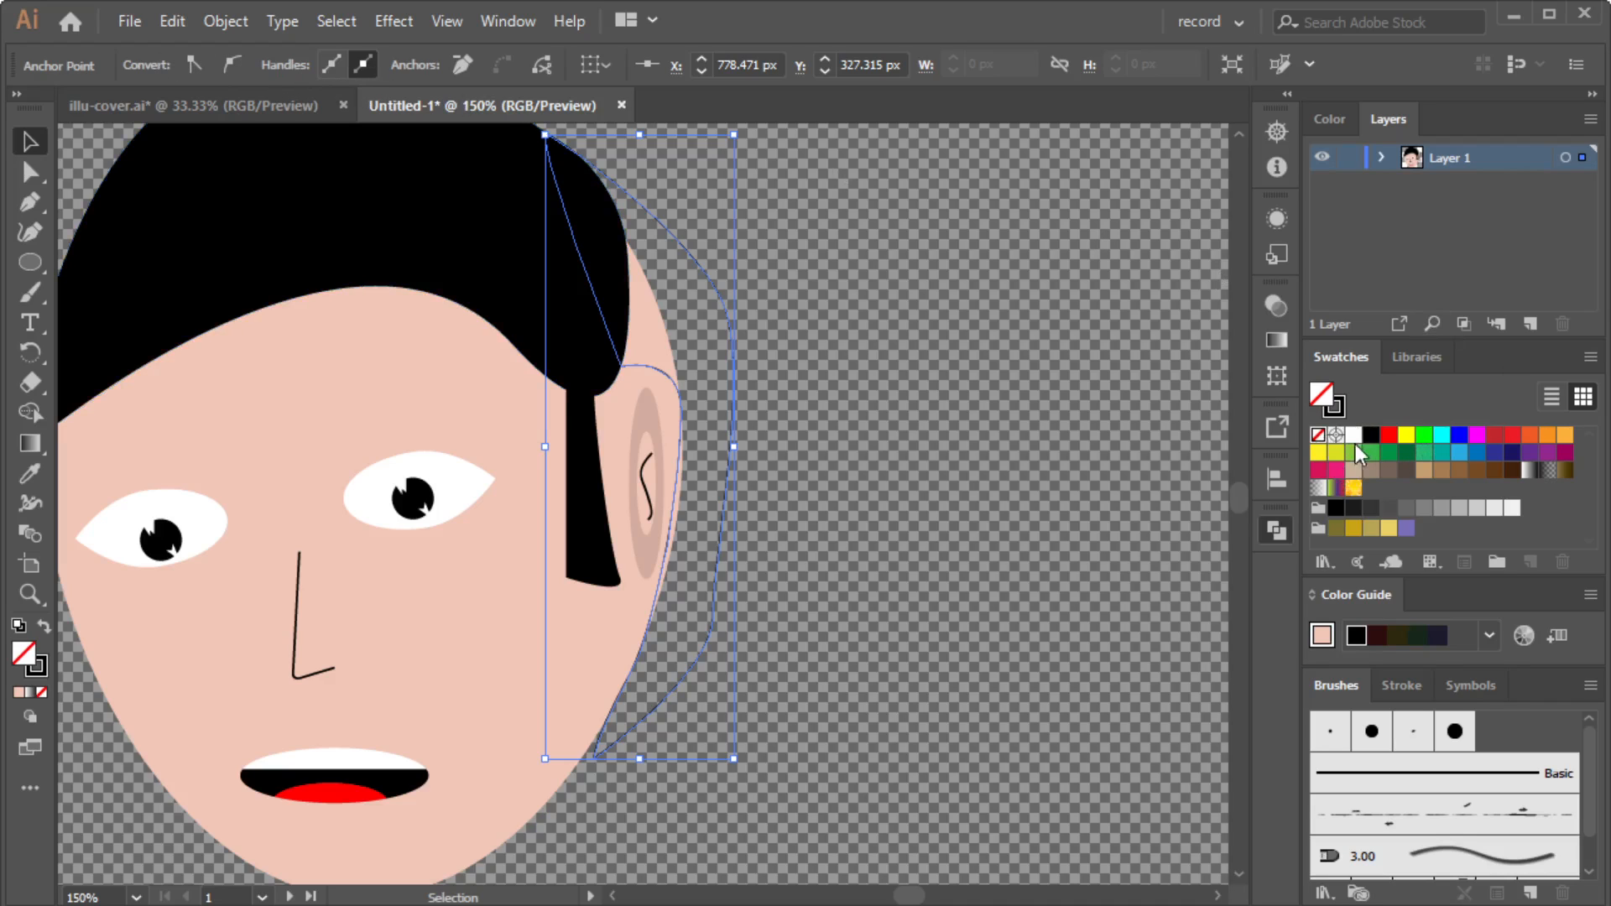
left_click(1372, 437)
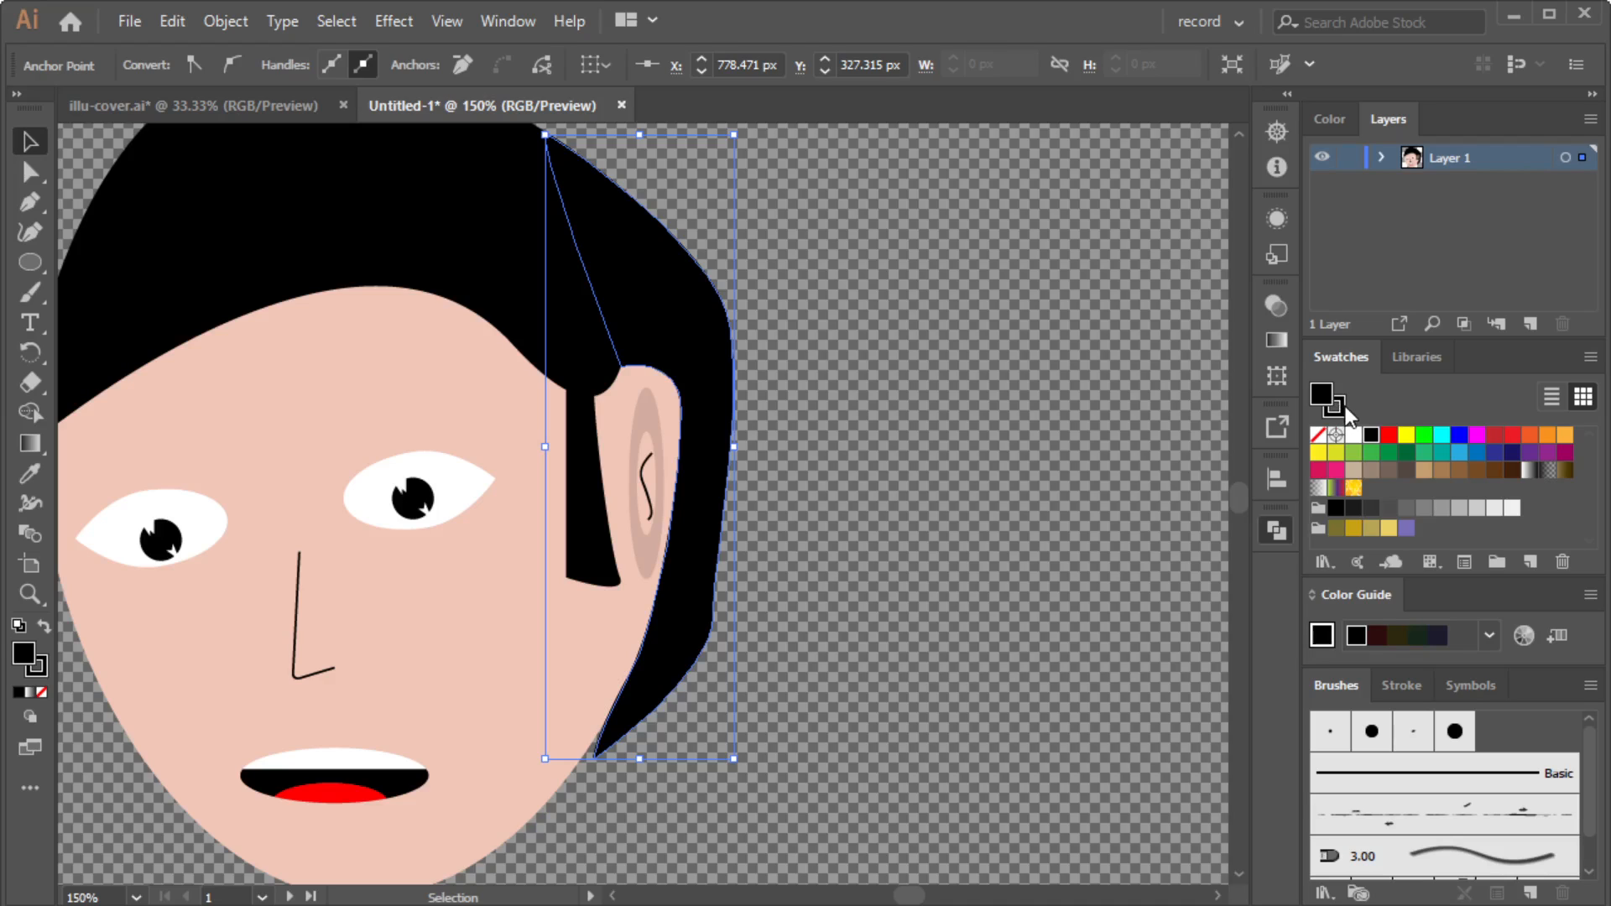
left_click(1343, 410)
left_click(1319, 435)
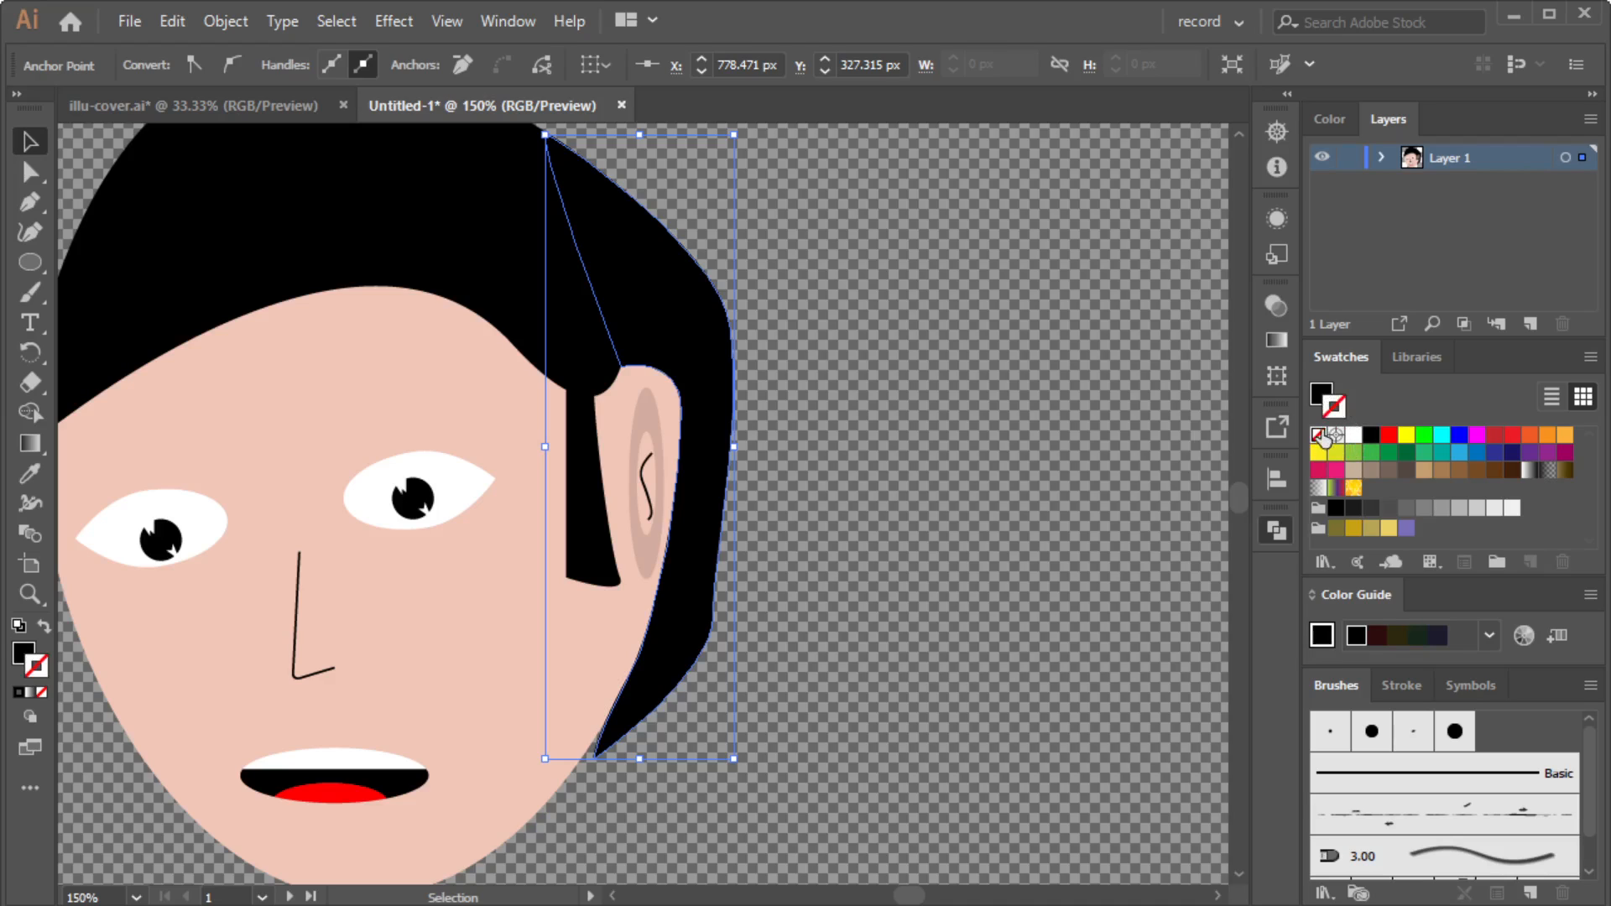
left_click(1321, 393)
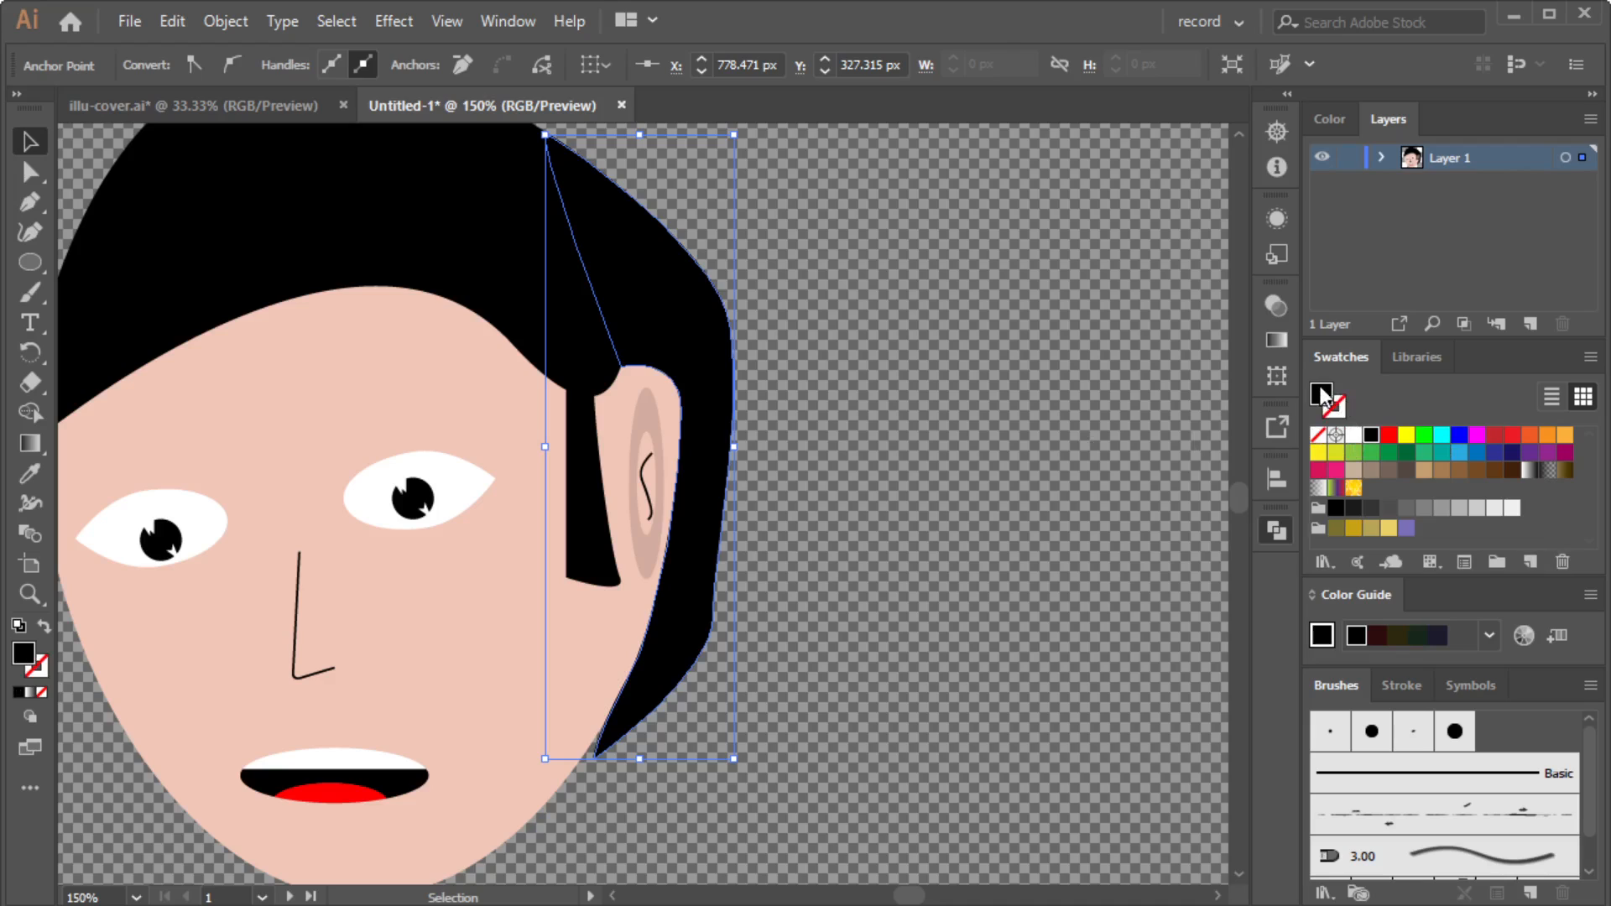
left_click(875, 214)
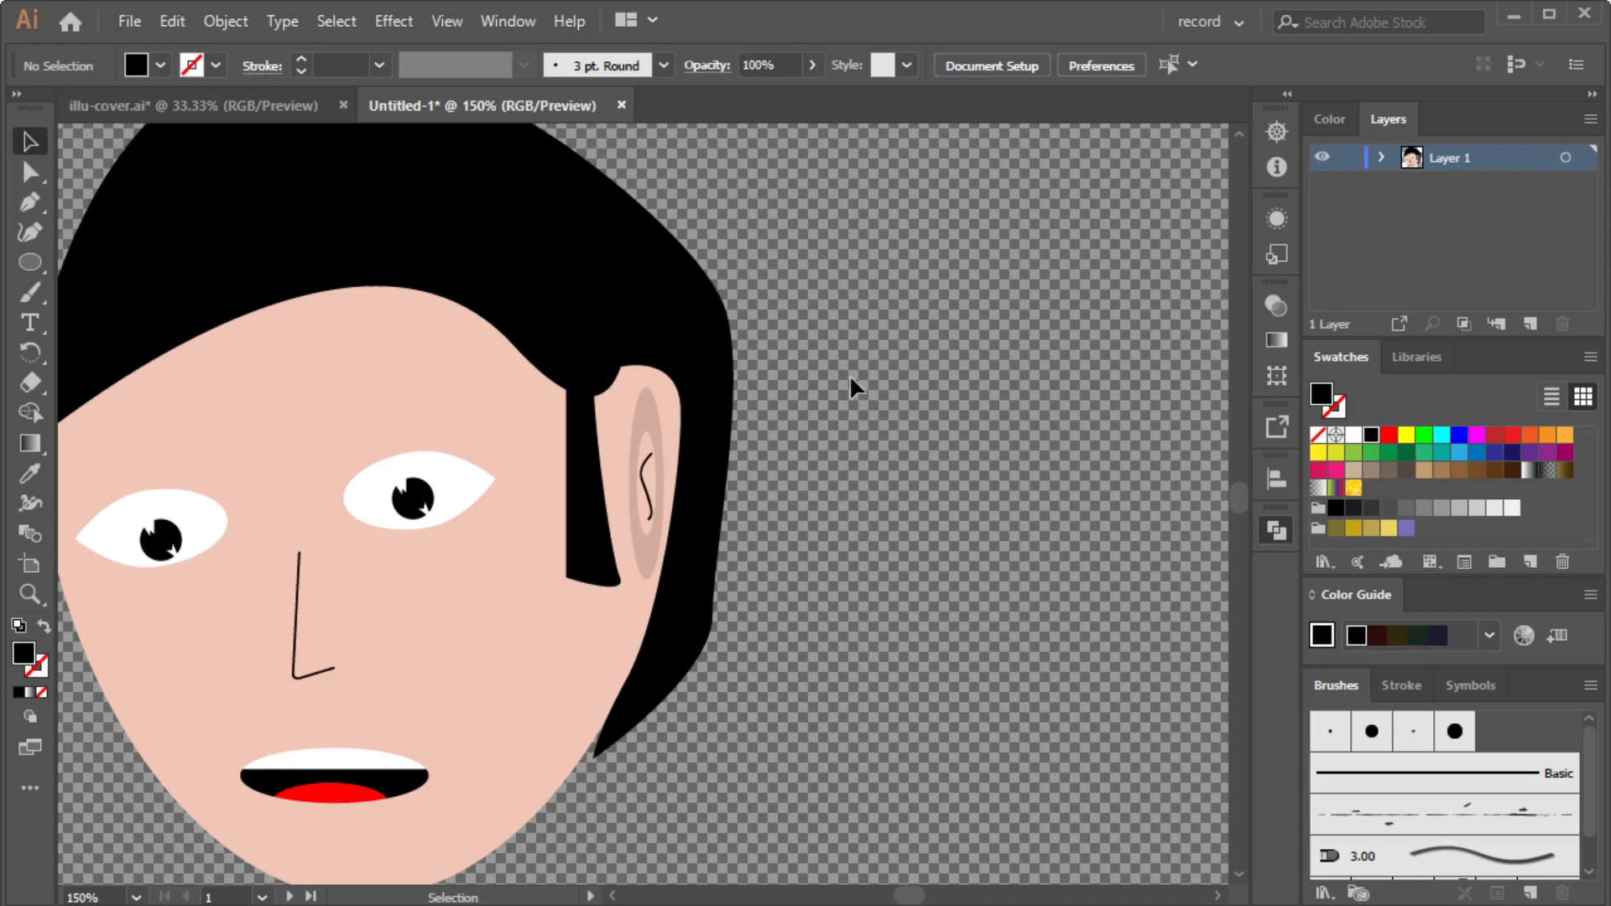
scroll(849, 375, "down", 2)
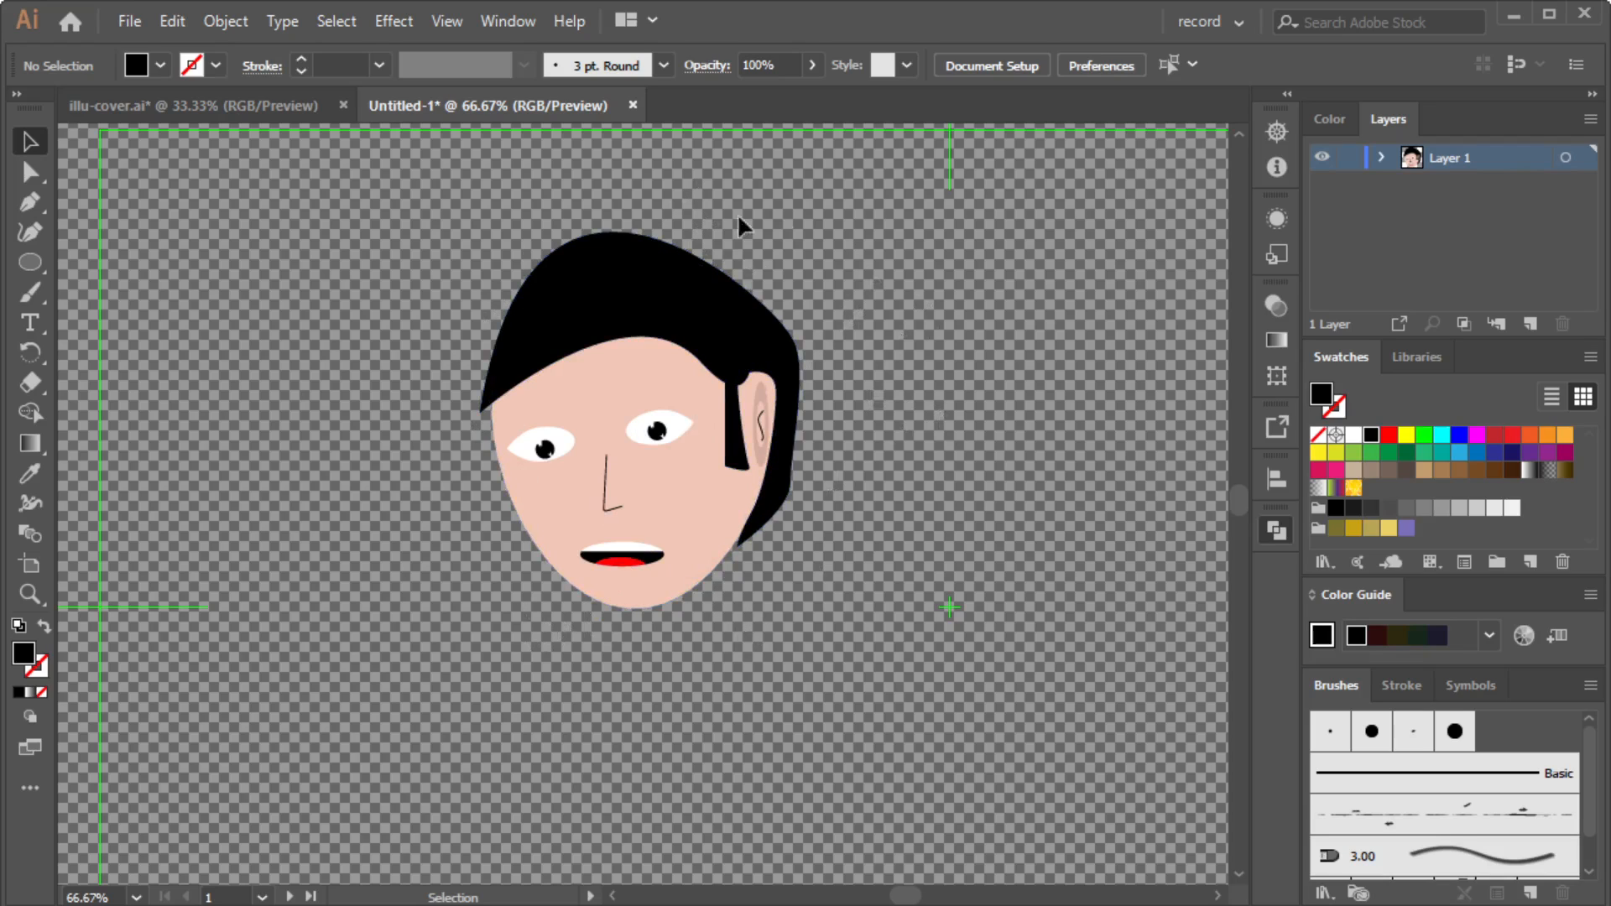
scroll(763, 323, "down", 1)
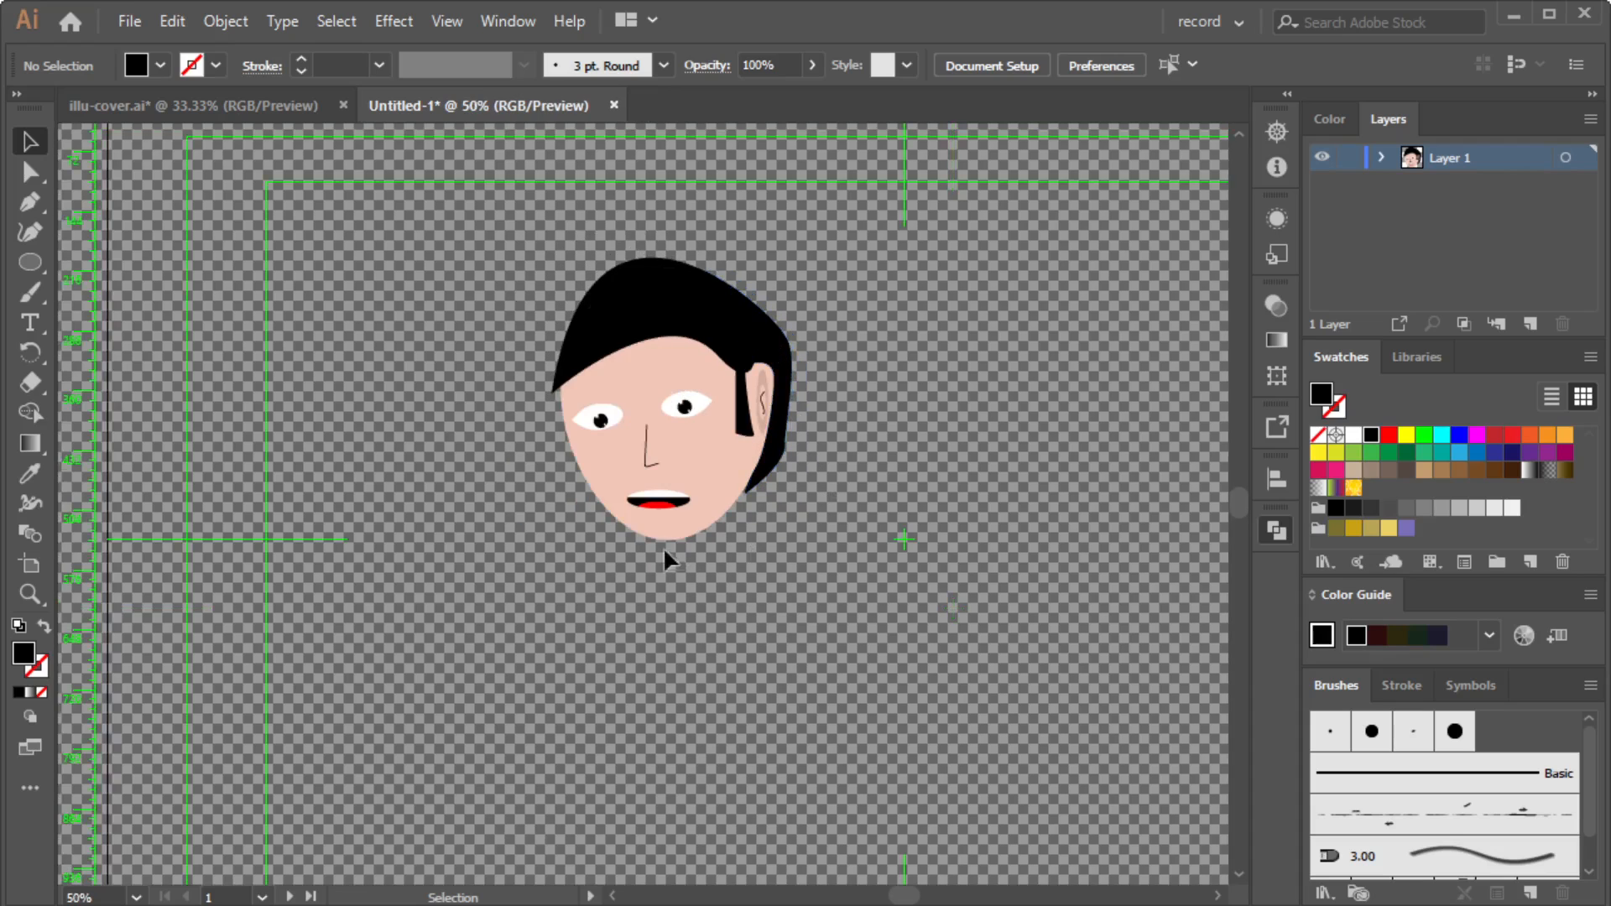
scroll(838, 459, "up", 1)
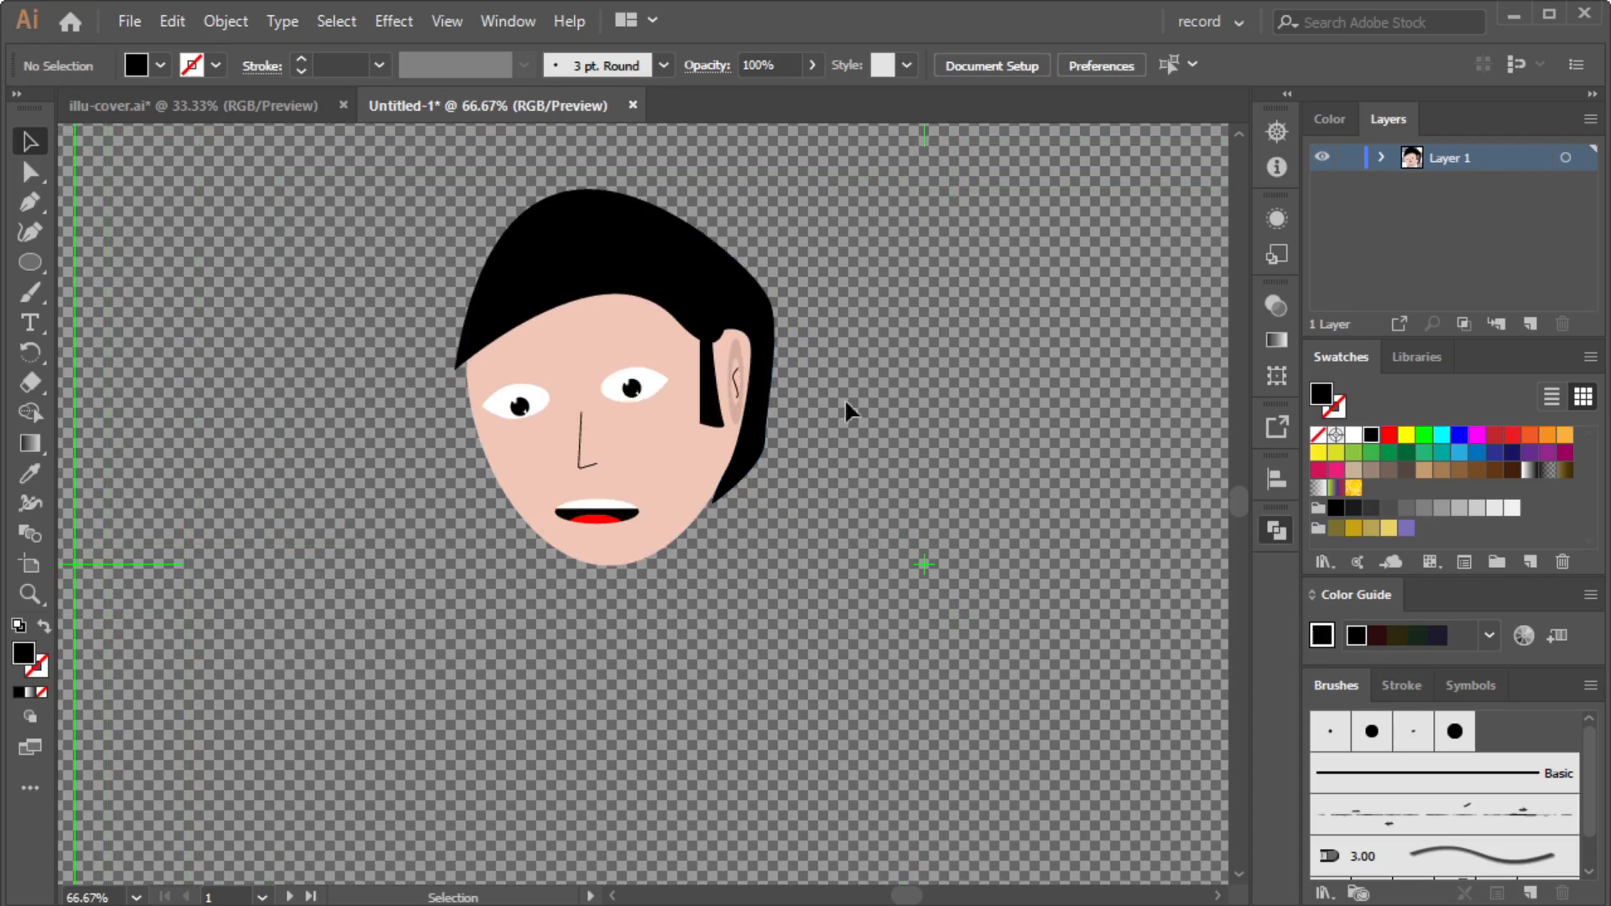
scroll(821, 517, "up", 2)
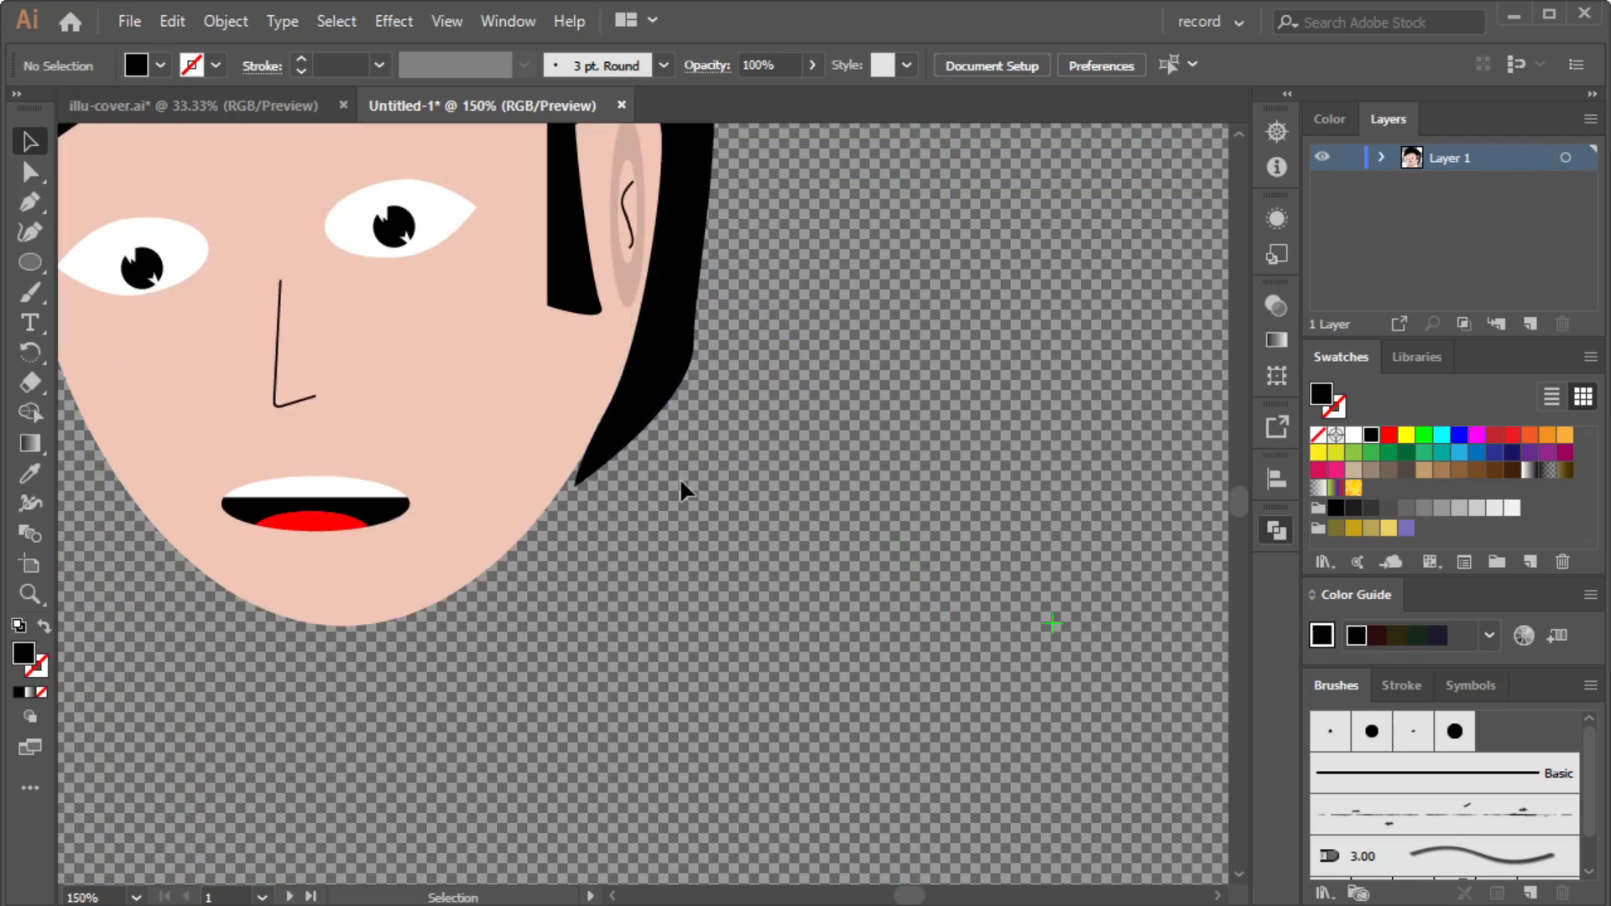
scroll(680, 483, "down", 2)
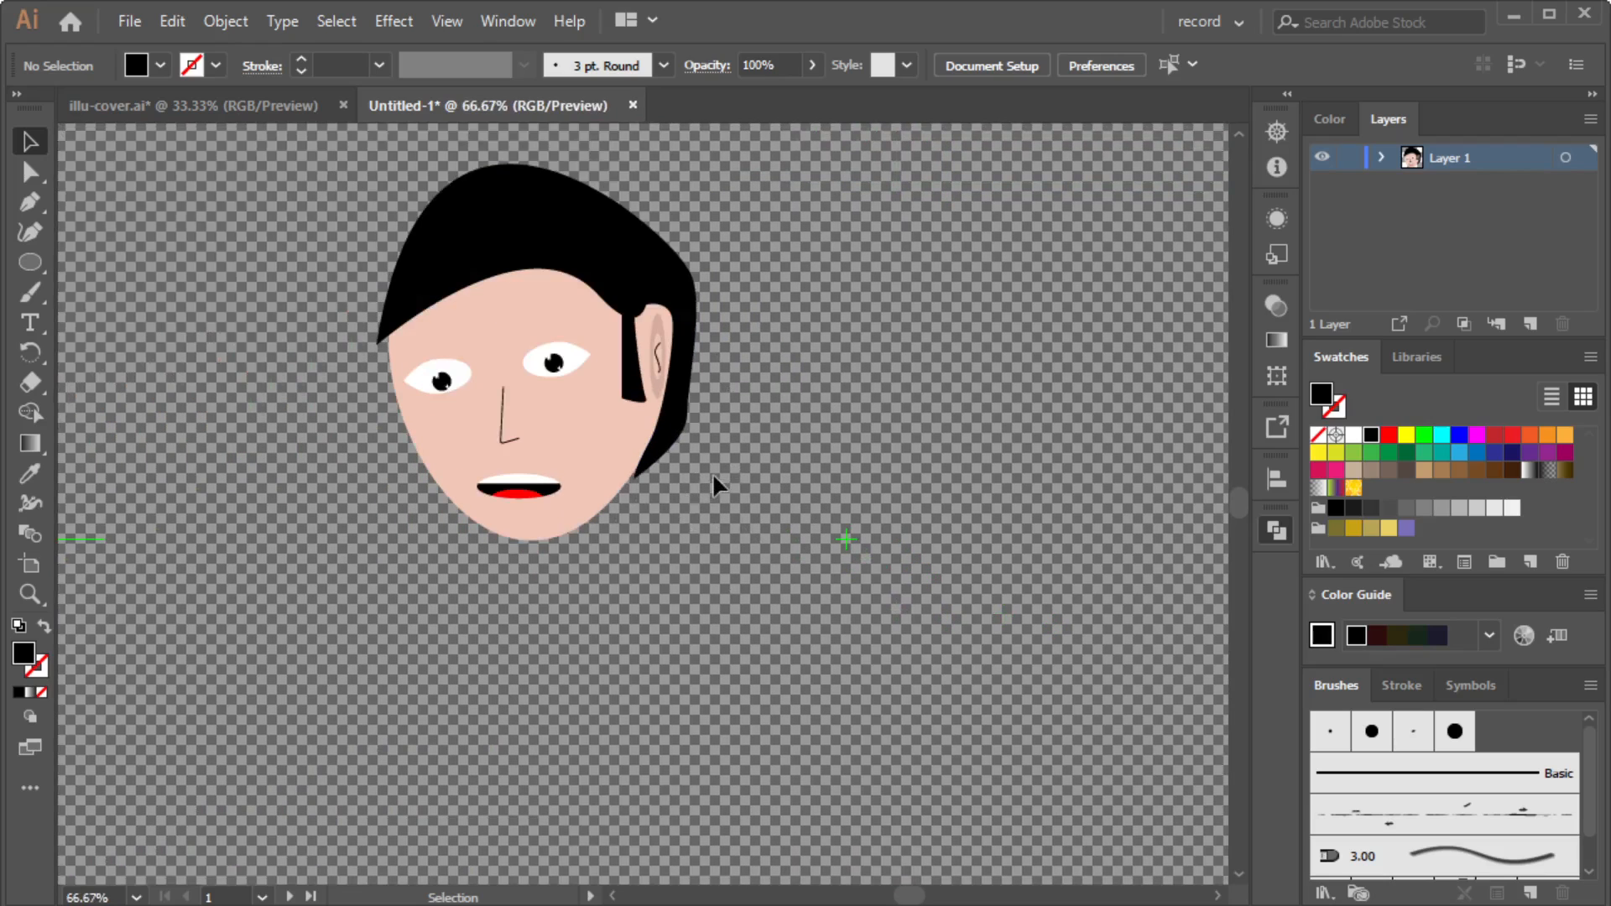
scroll(743, 309, "up", 1)
scroll(731, 331, "down", 1)
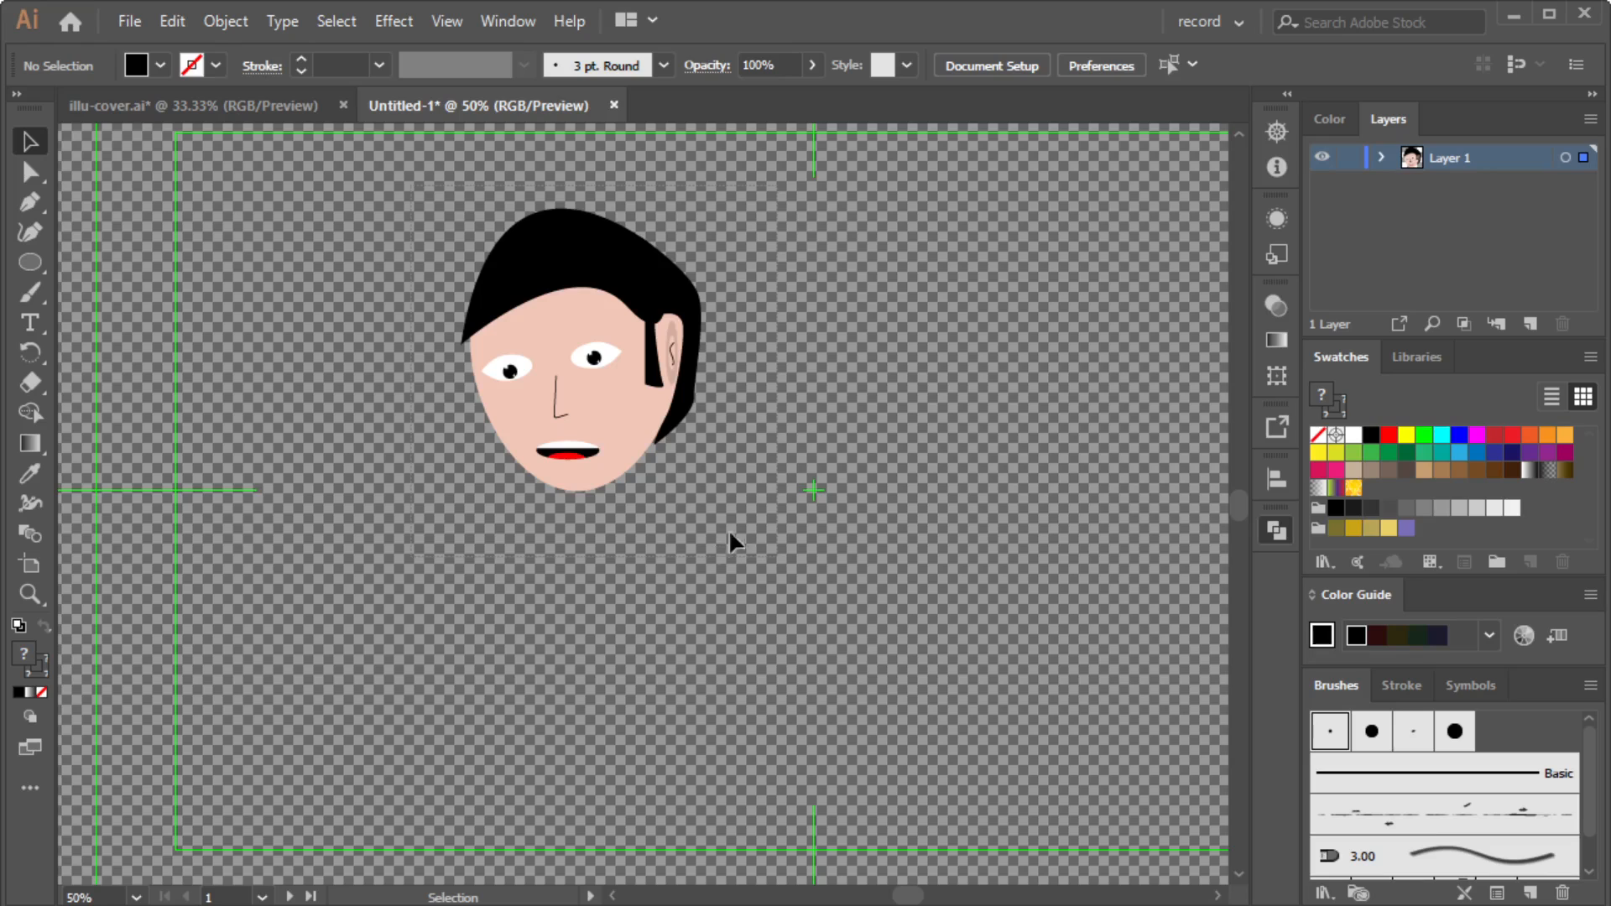
Select all parts of the head and group them.
left_click(791, 424)
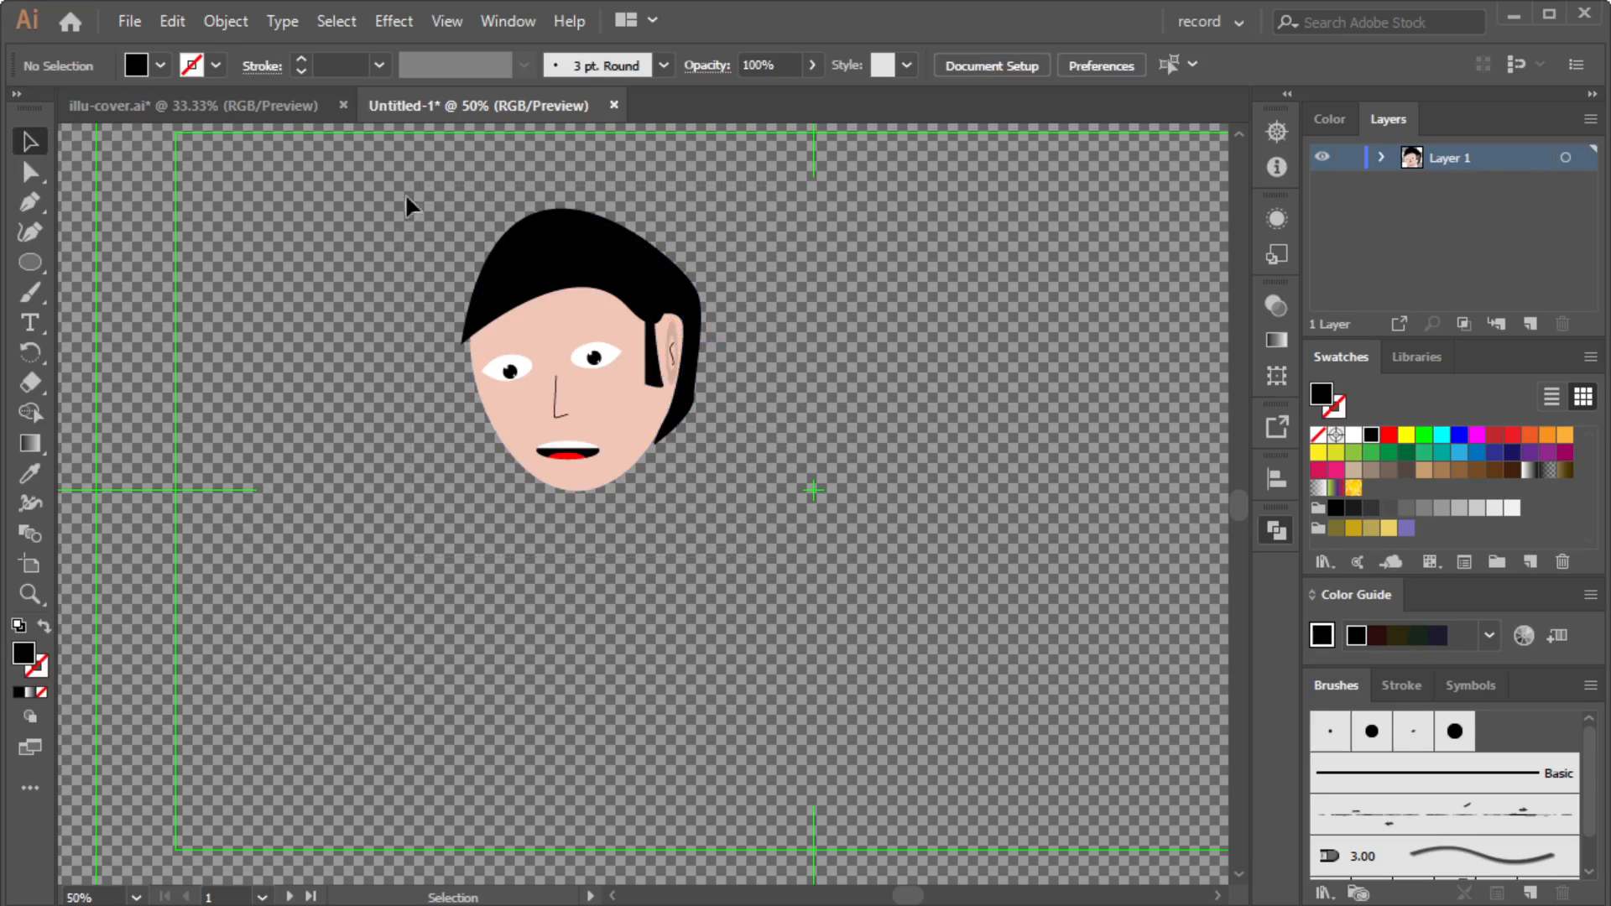
mouse_move(352, 169)
left_mouse_down()
mouse_move(700, 453)
mouse_move(758, 545)
left_mouse_up()
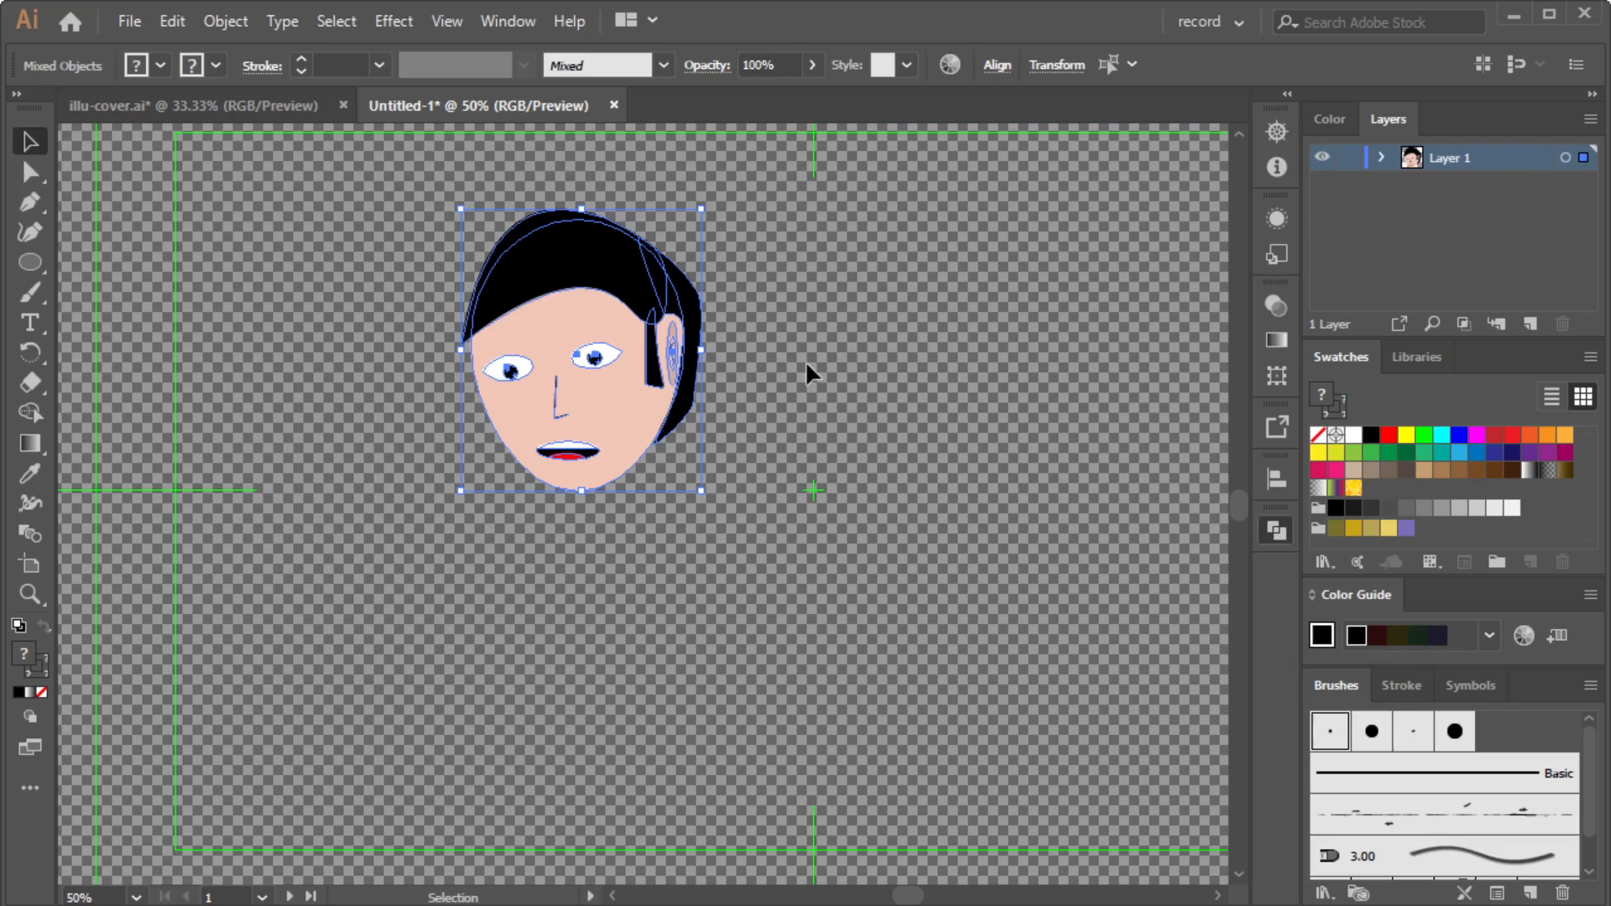
key("ctrl+g")
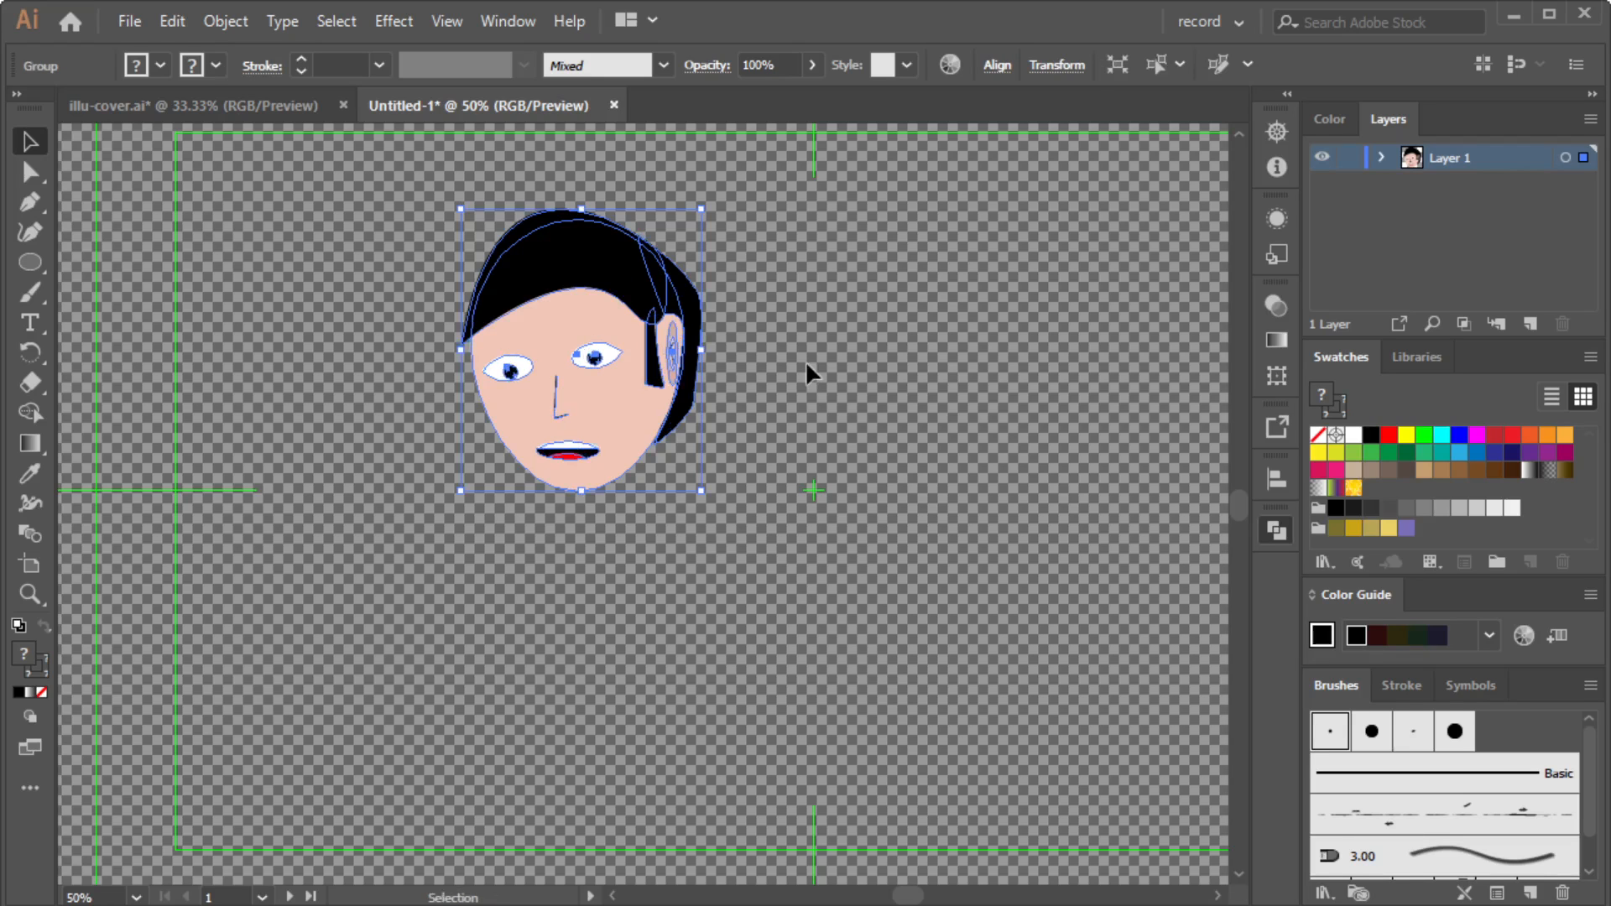
left_click(791, 333)
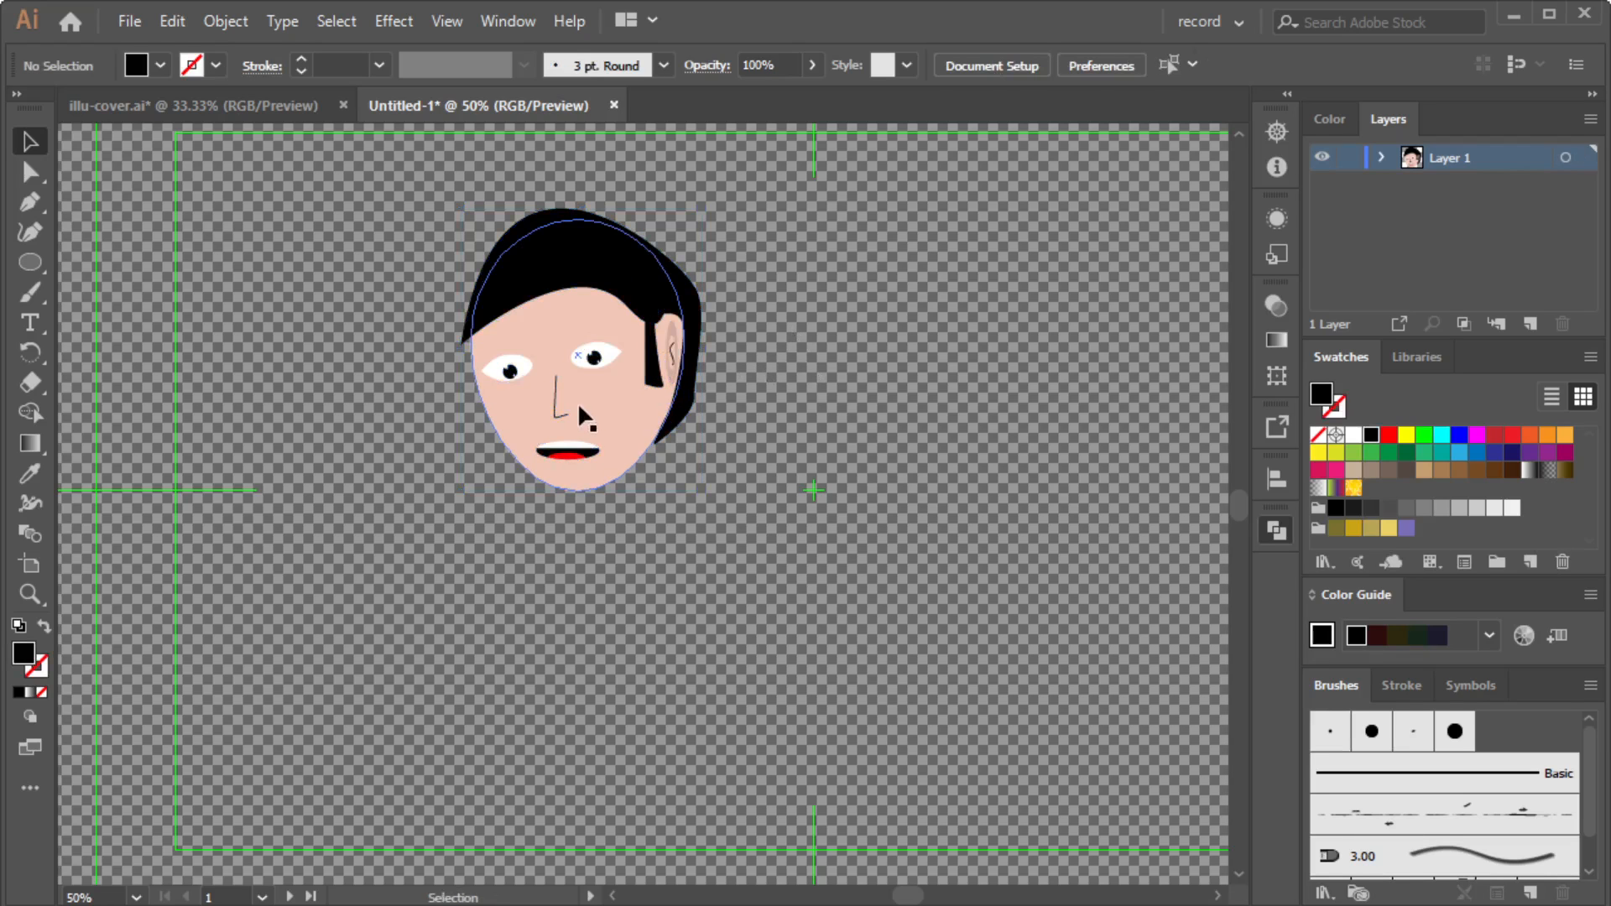
Move the head group slightly up and to the right on the artboard.
mouse_move(598, 403)
left_mouse_down()
mouse_move(481, 376)
mouse_move(597, 383)
left_mouse_up()
left_click(772, 338)
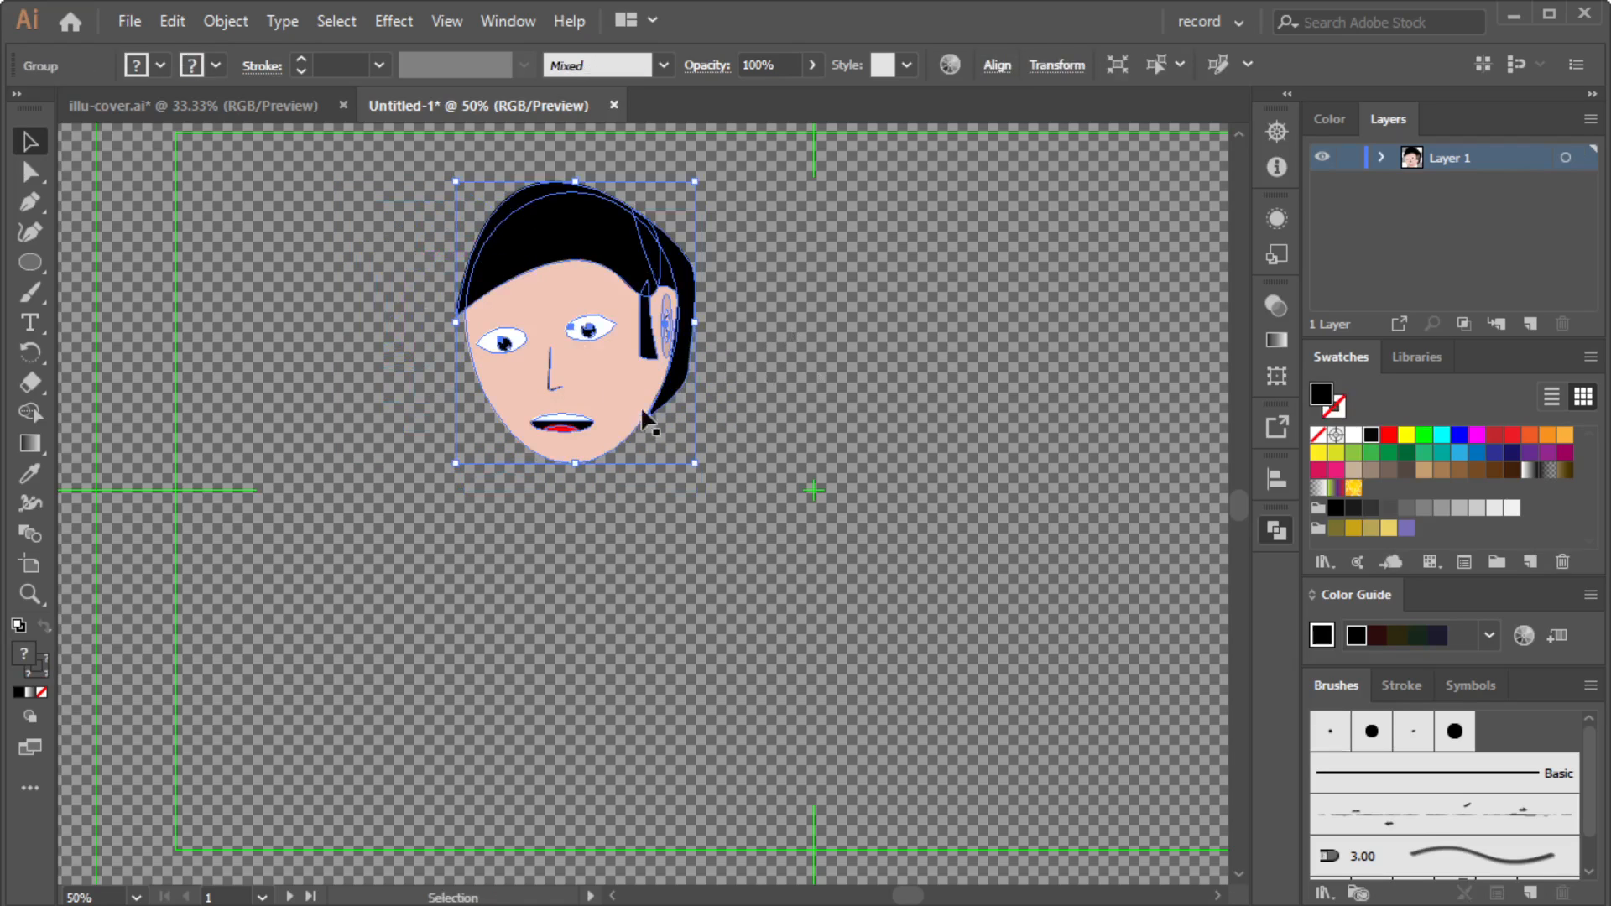
left_click_drag(591, 375, 682, 378)
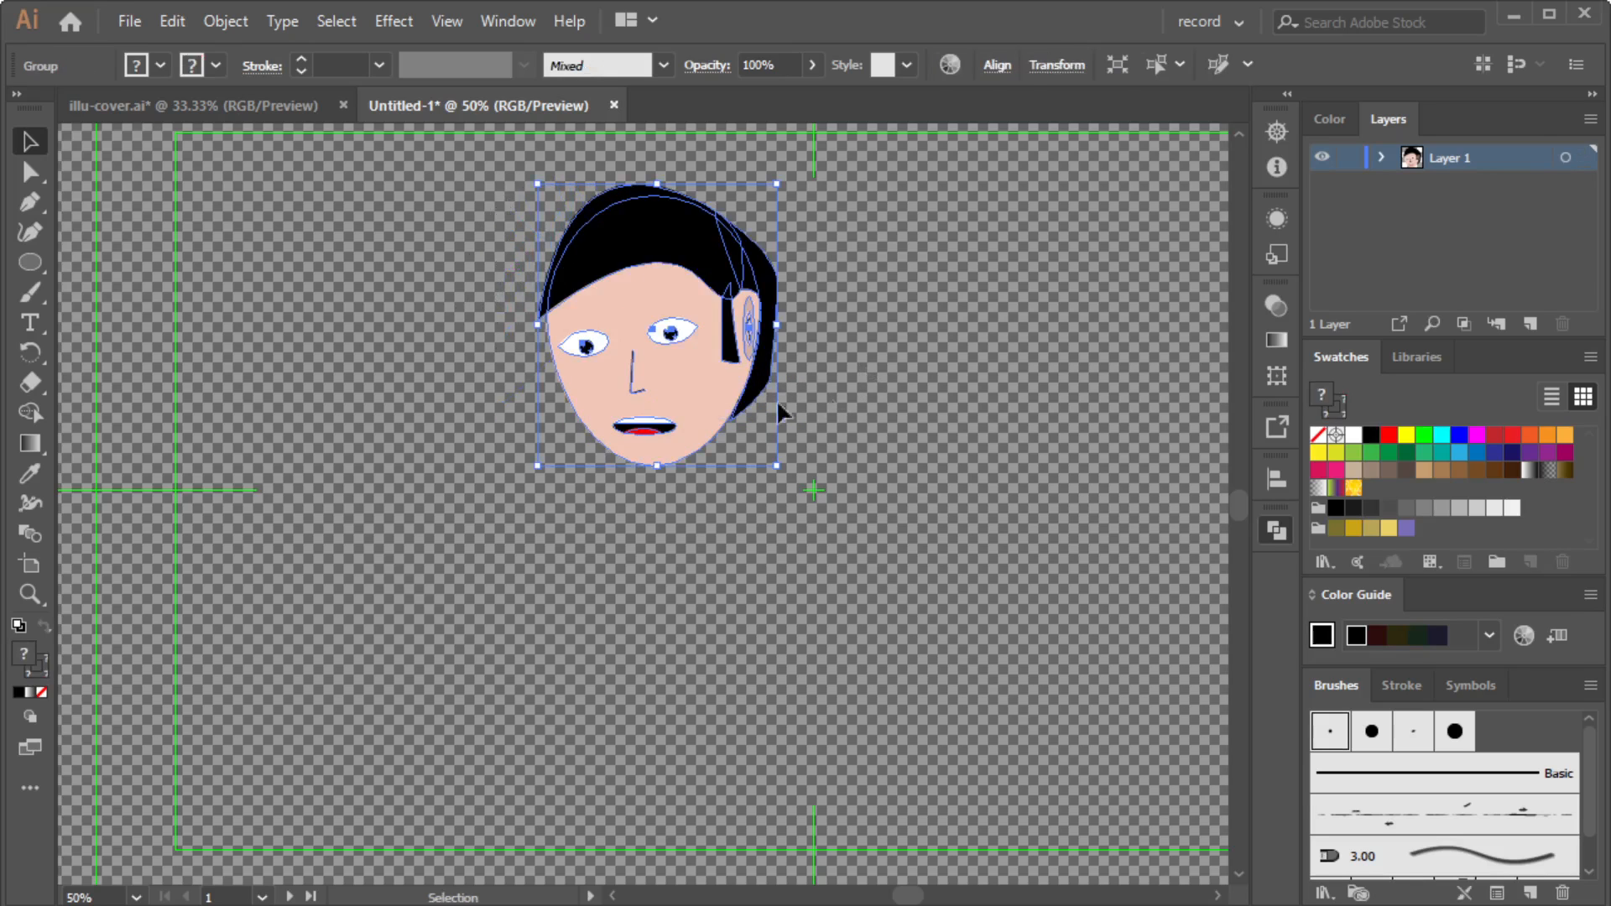
Rotate the head group a few degrees clockwise so the two eyes sit almost level.
left_click(778, 400)
left_click(683, 385)
left_click_drag(789, 479, 833, 470)
left_click(865, 392)
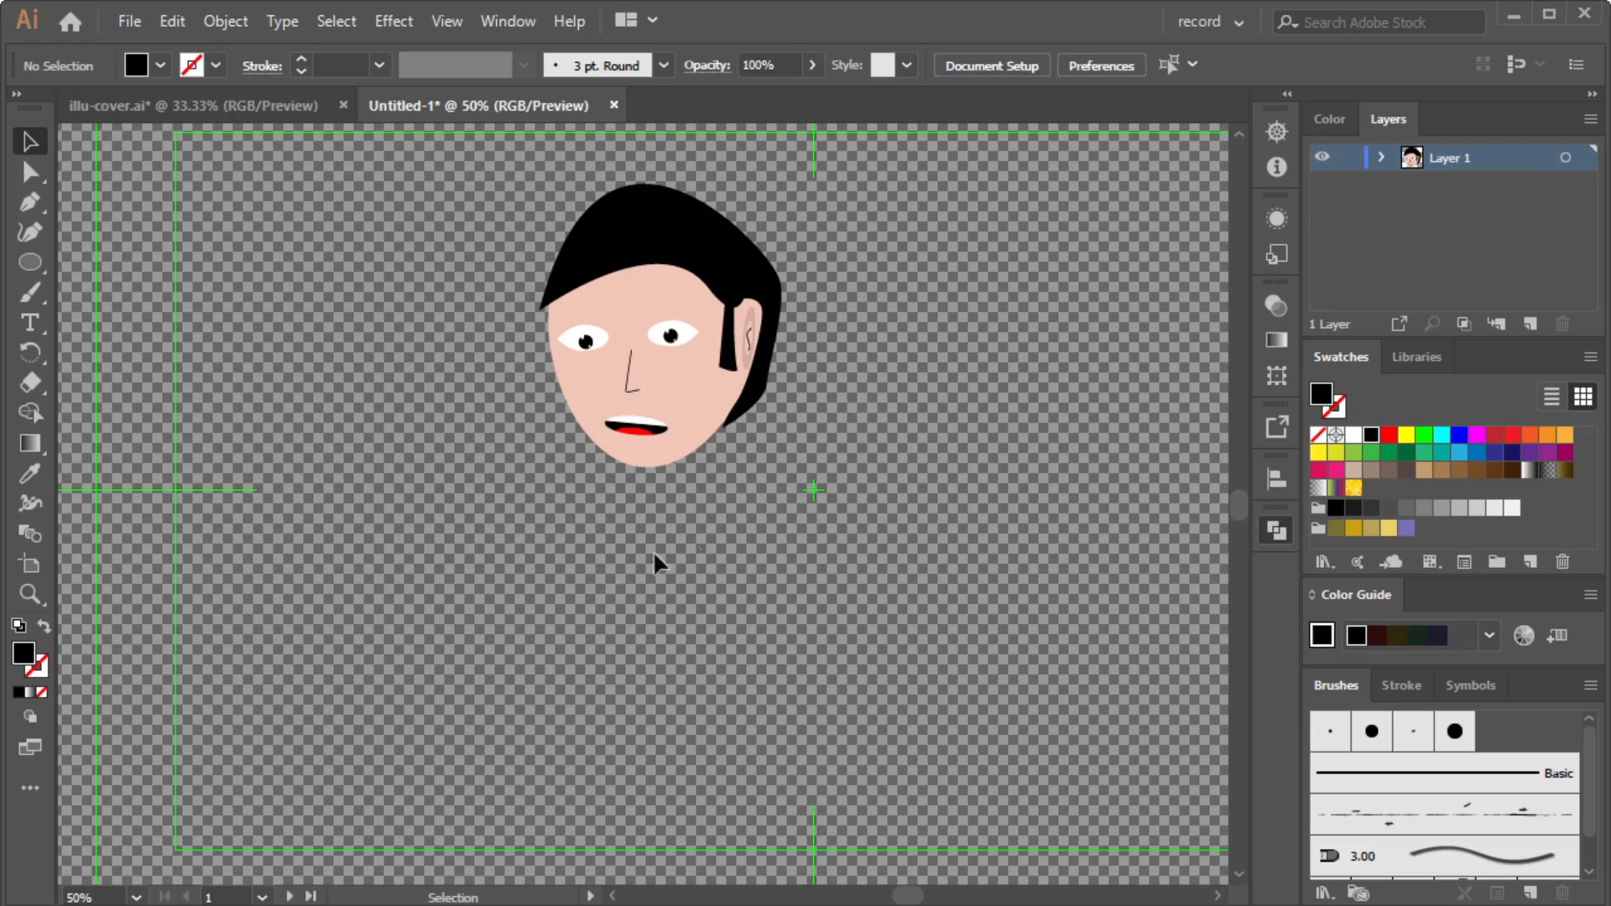
Select the white and the pupil of the eye farther from the ear with Direct Selection and group them.
scroll(638, 285, "up", 3)
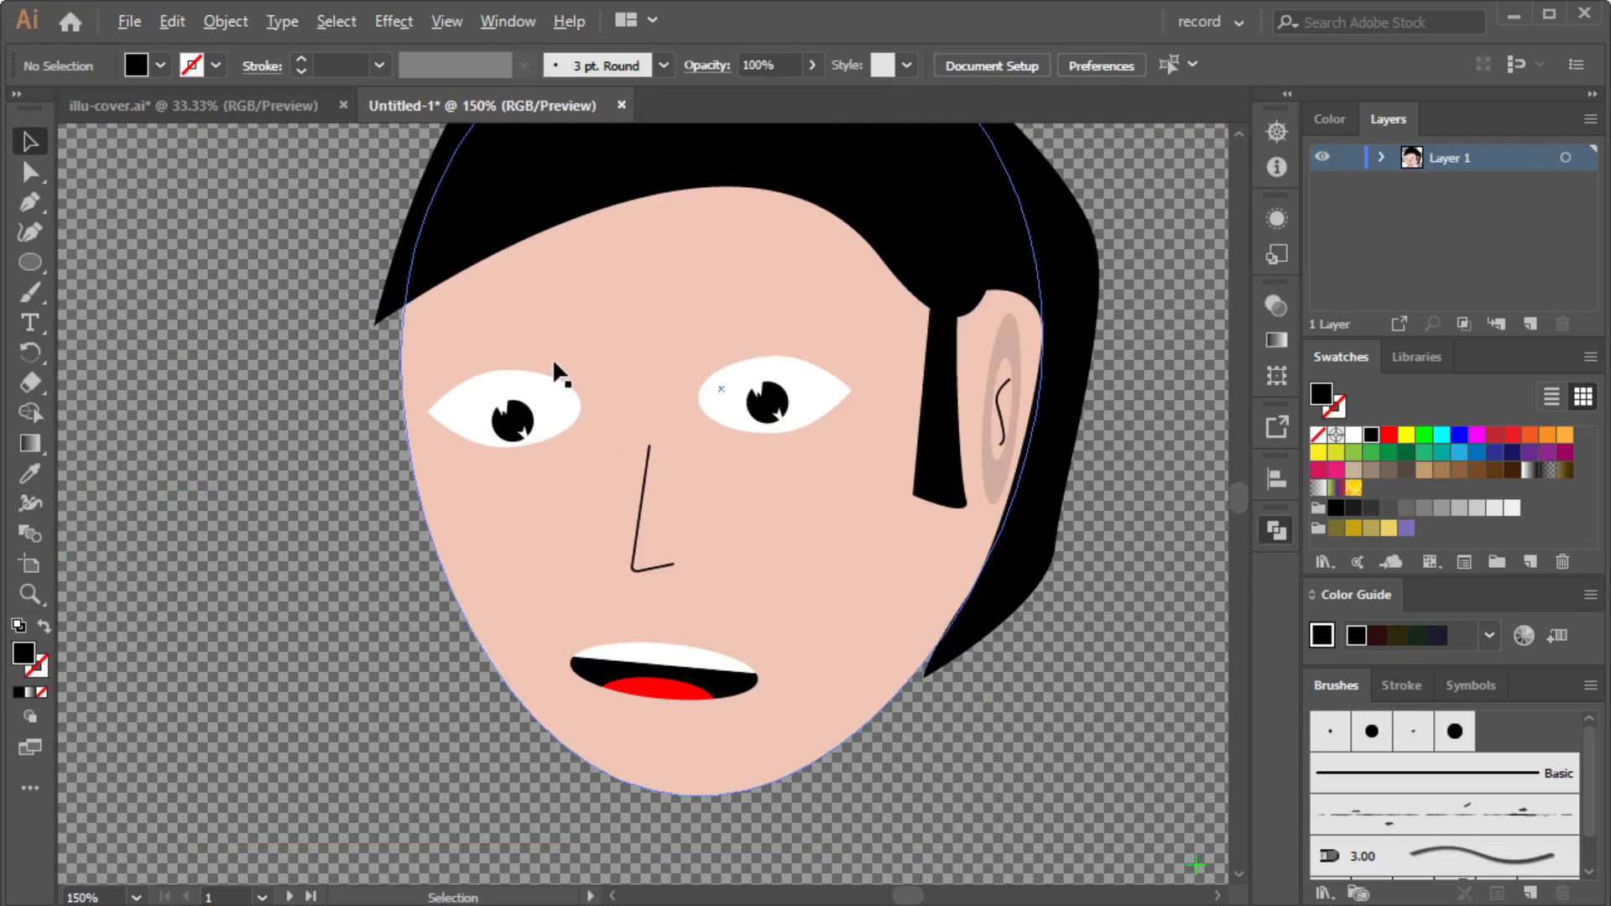
left_click(29, 172)
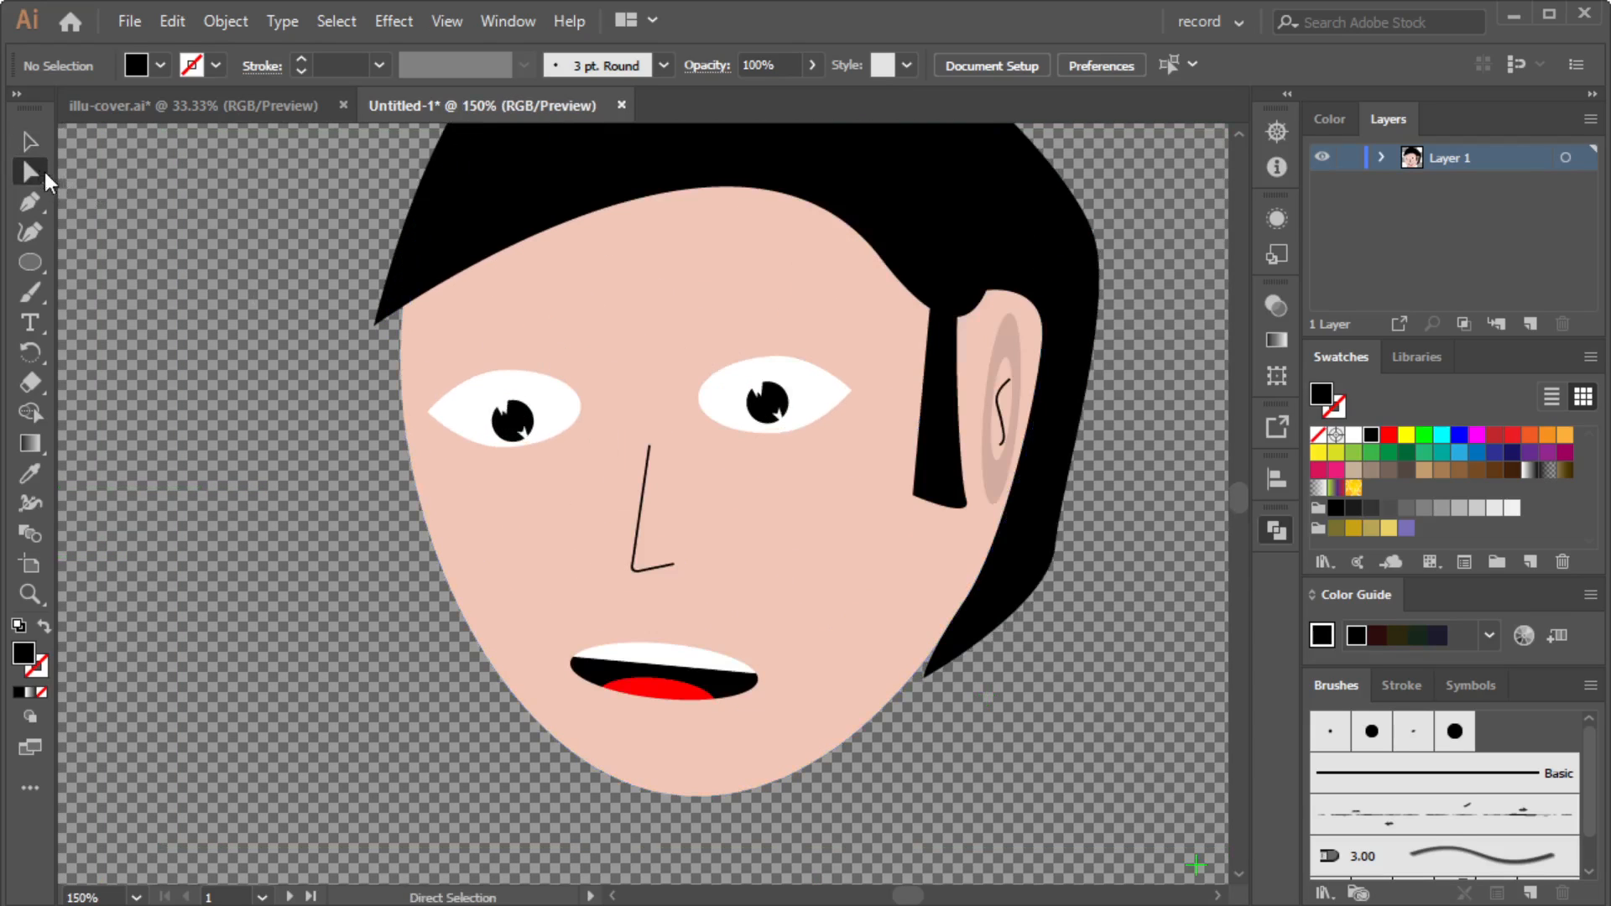
left_click(550, 416)
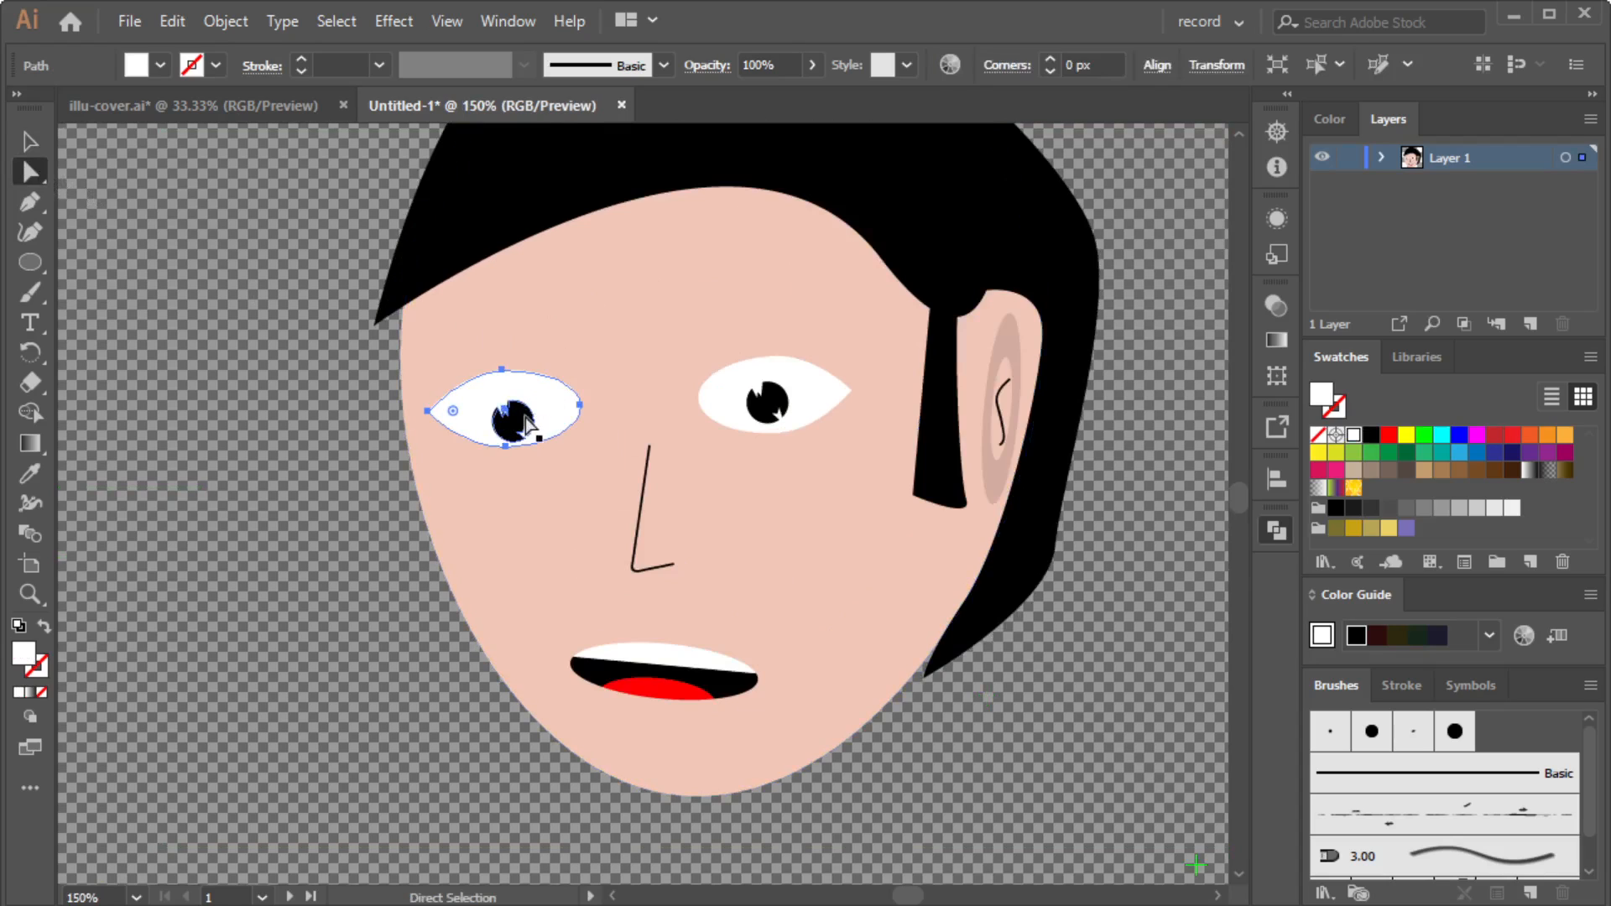
left_click(526, 425, "shift")
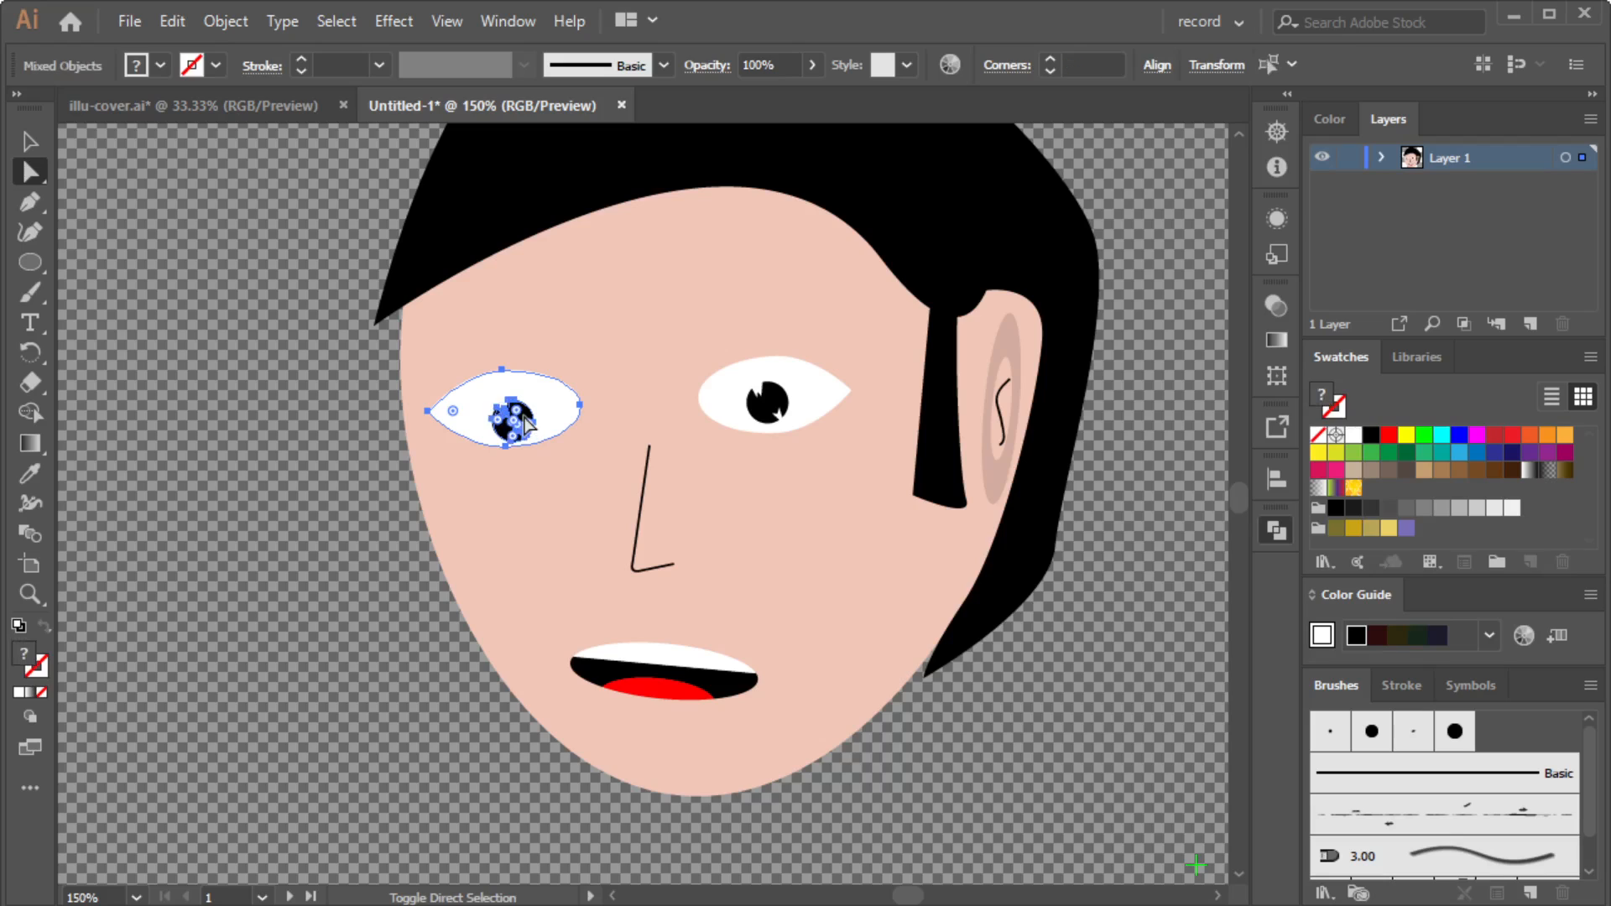
key("ctrl")
key("ctrl+g")
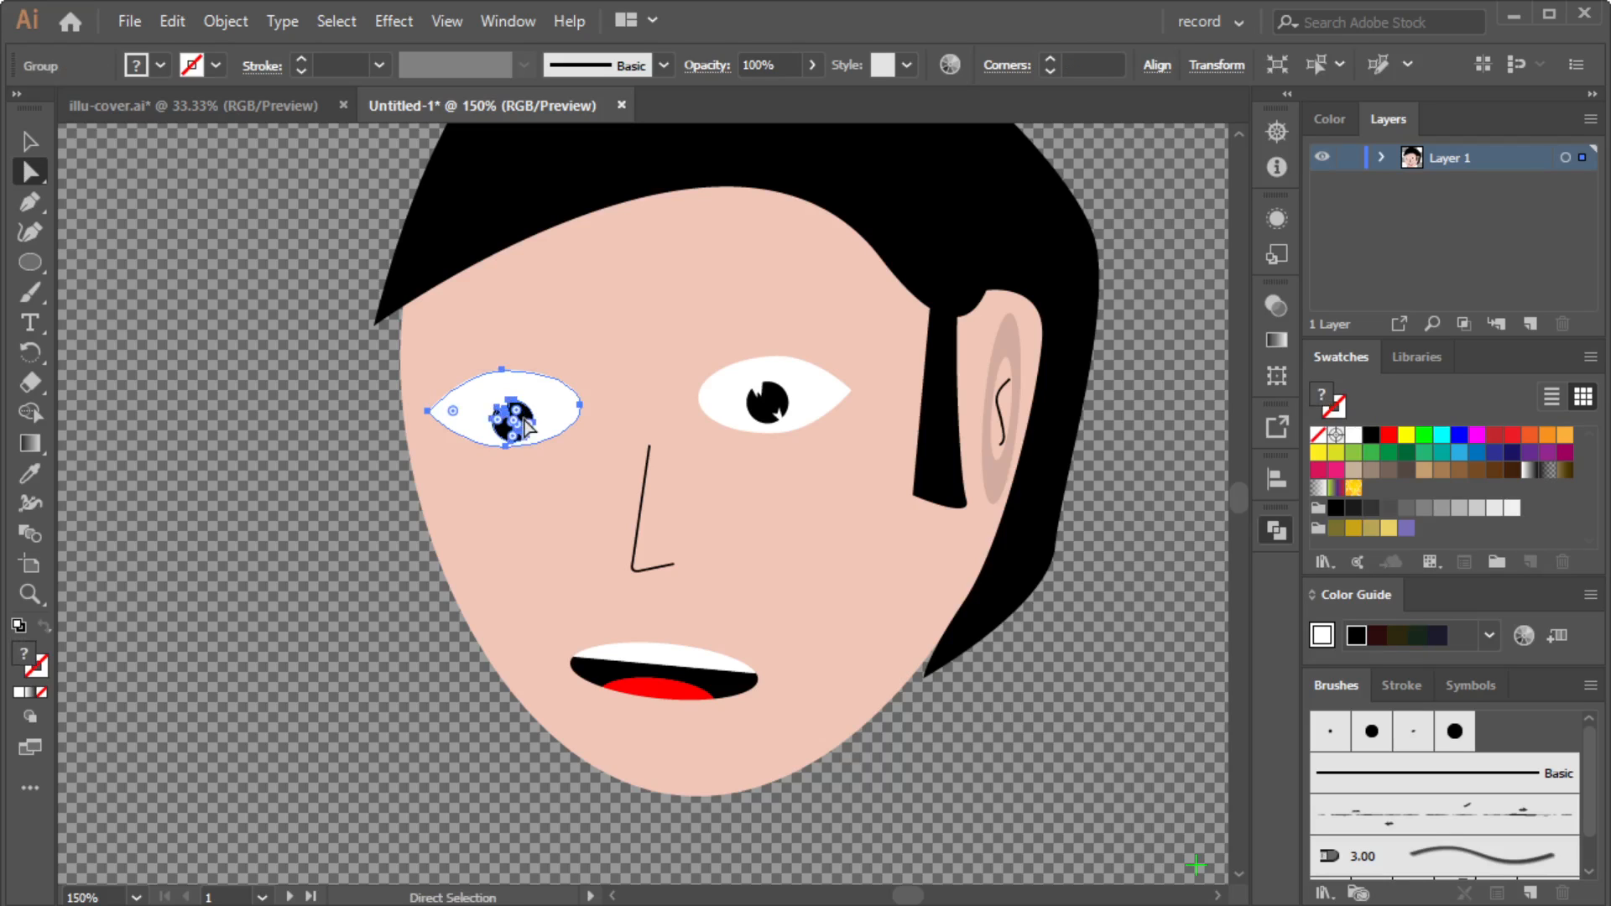
Move the grouped eye slightly up so it lines up horizontally with the eye nearer the ear.
left_click(30, 141)
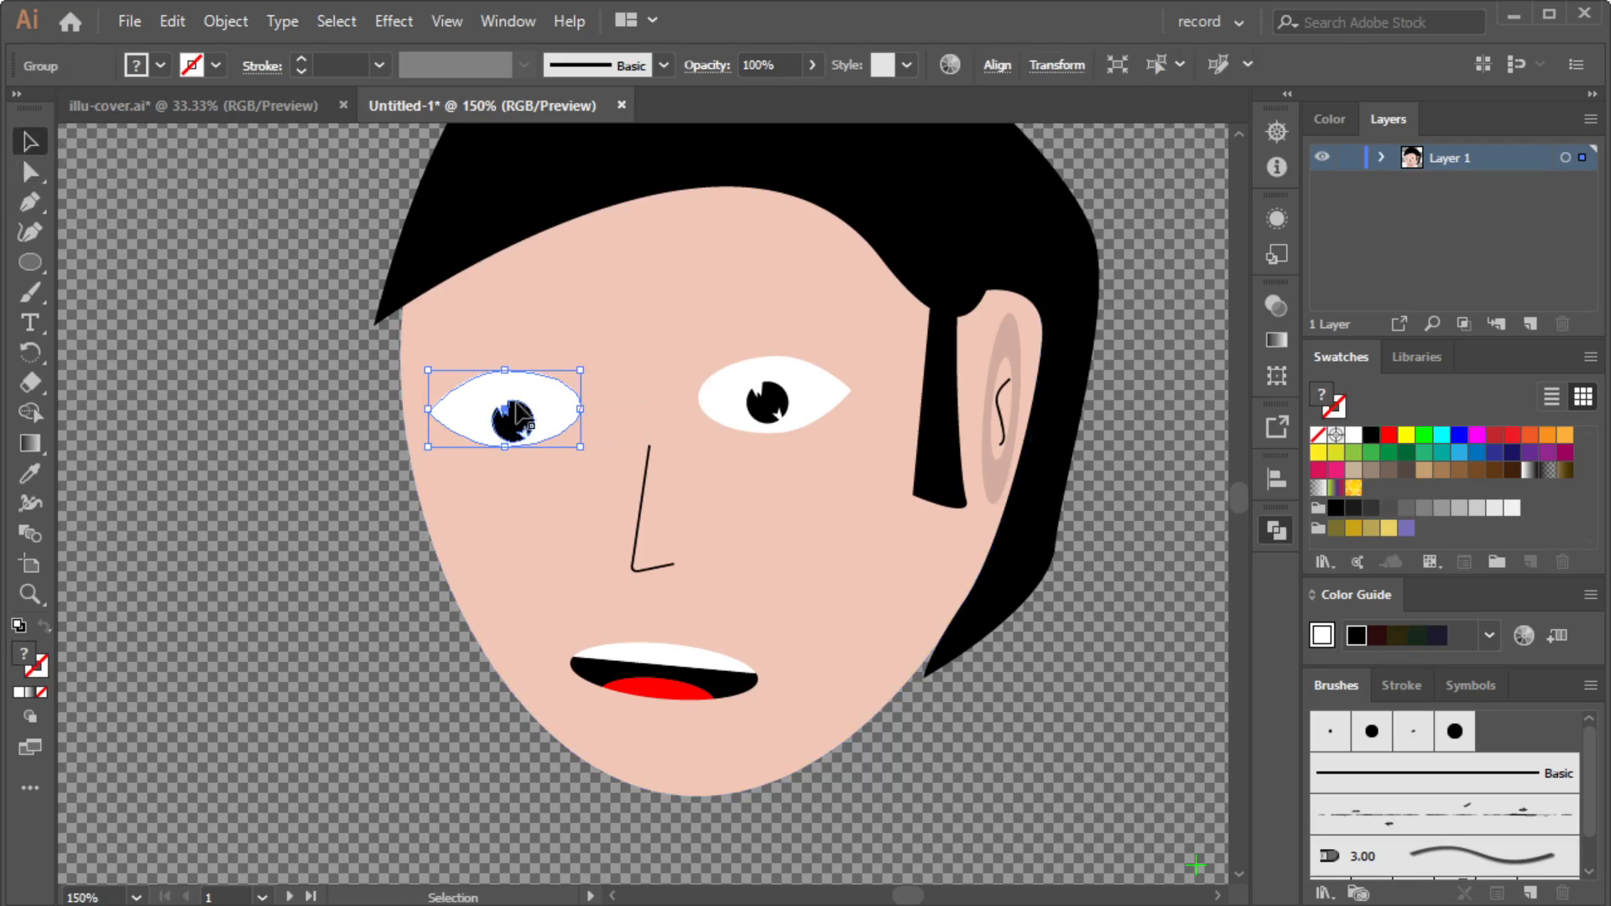
left_click_drag(516, 404, 511, 387)
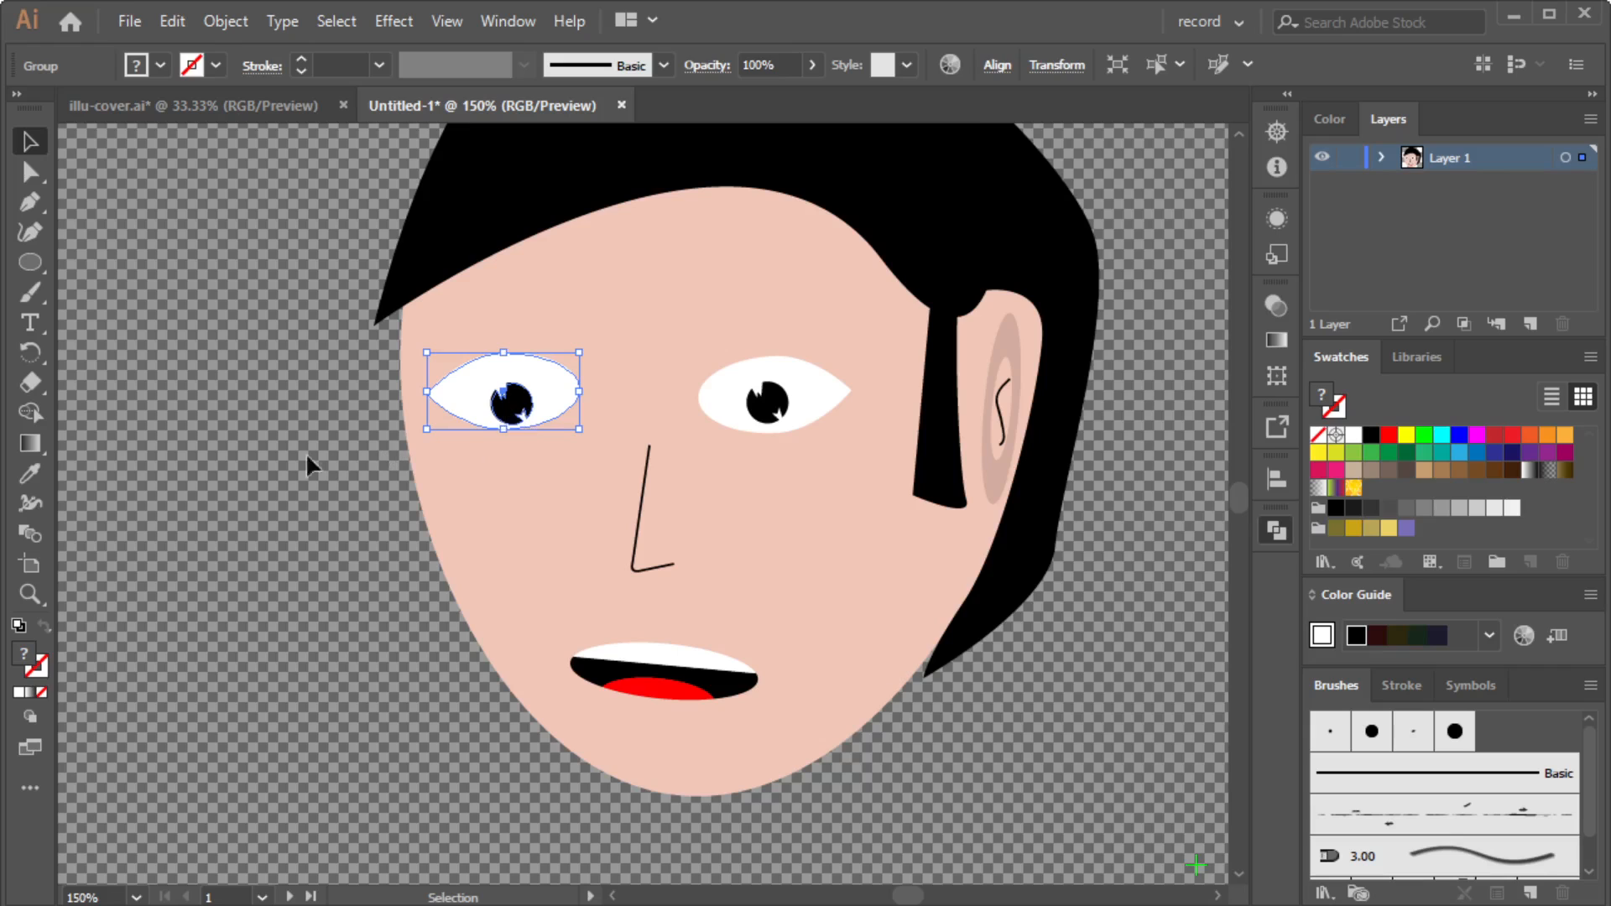
left_click(277, 449)
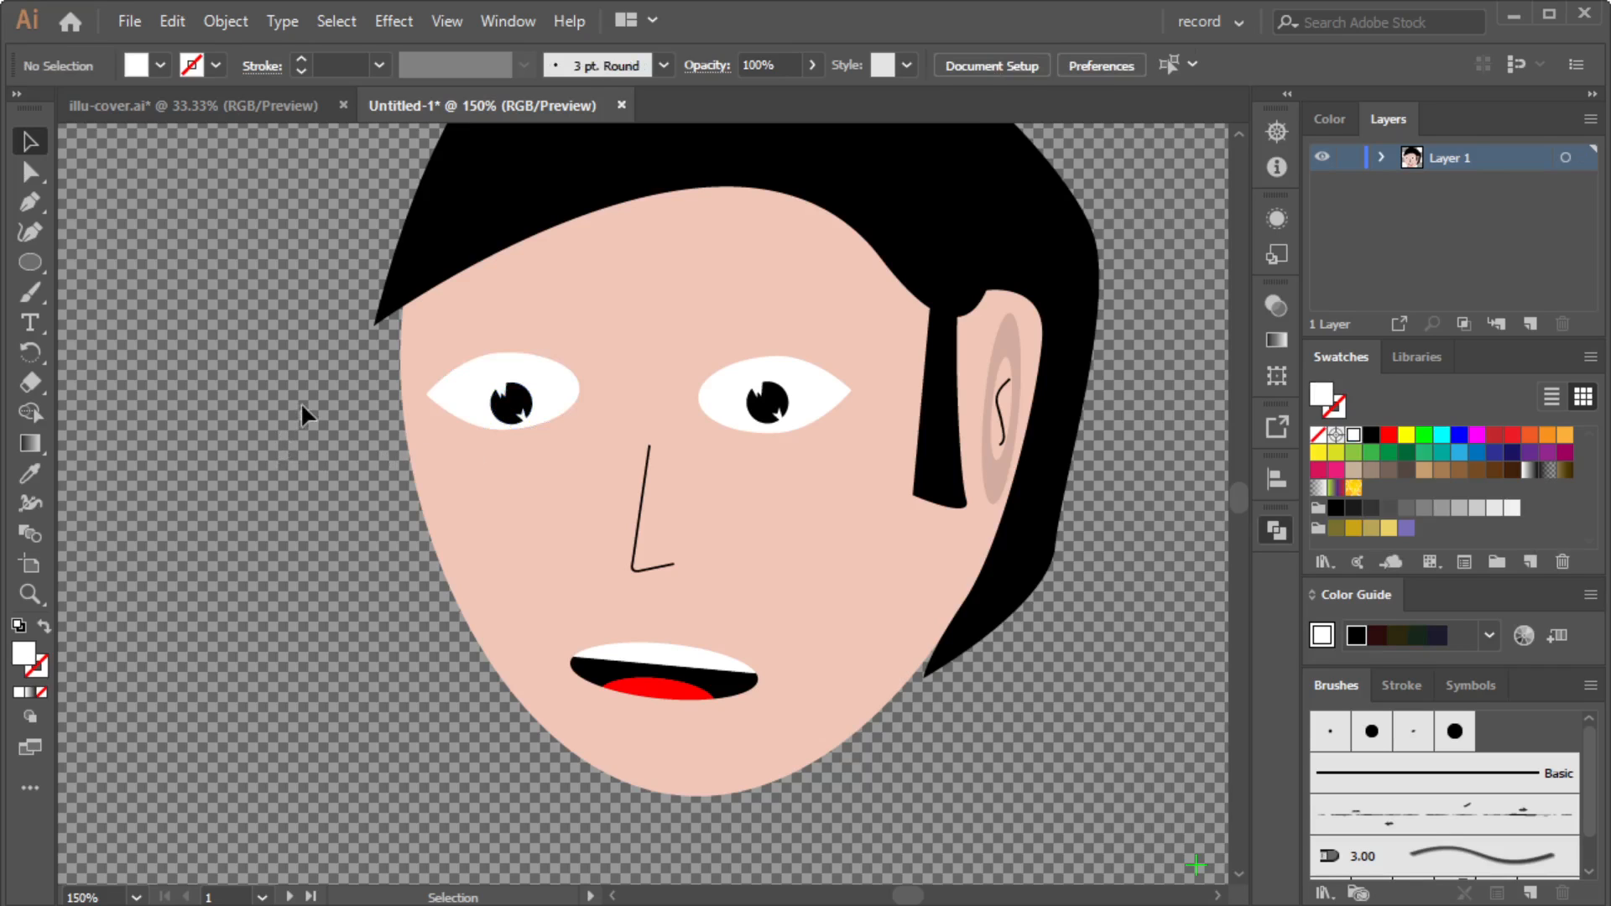
scroll(431, 413, "down", 3)
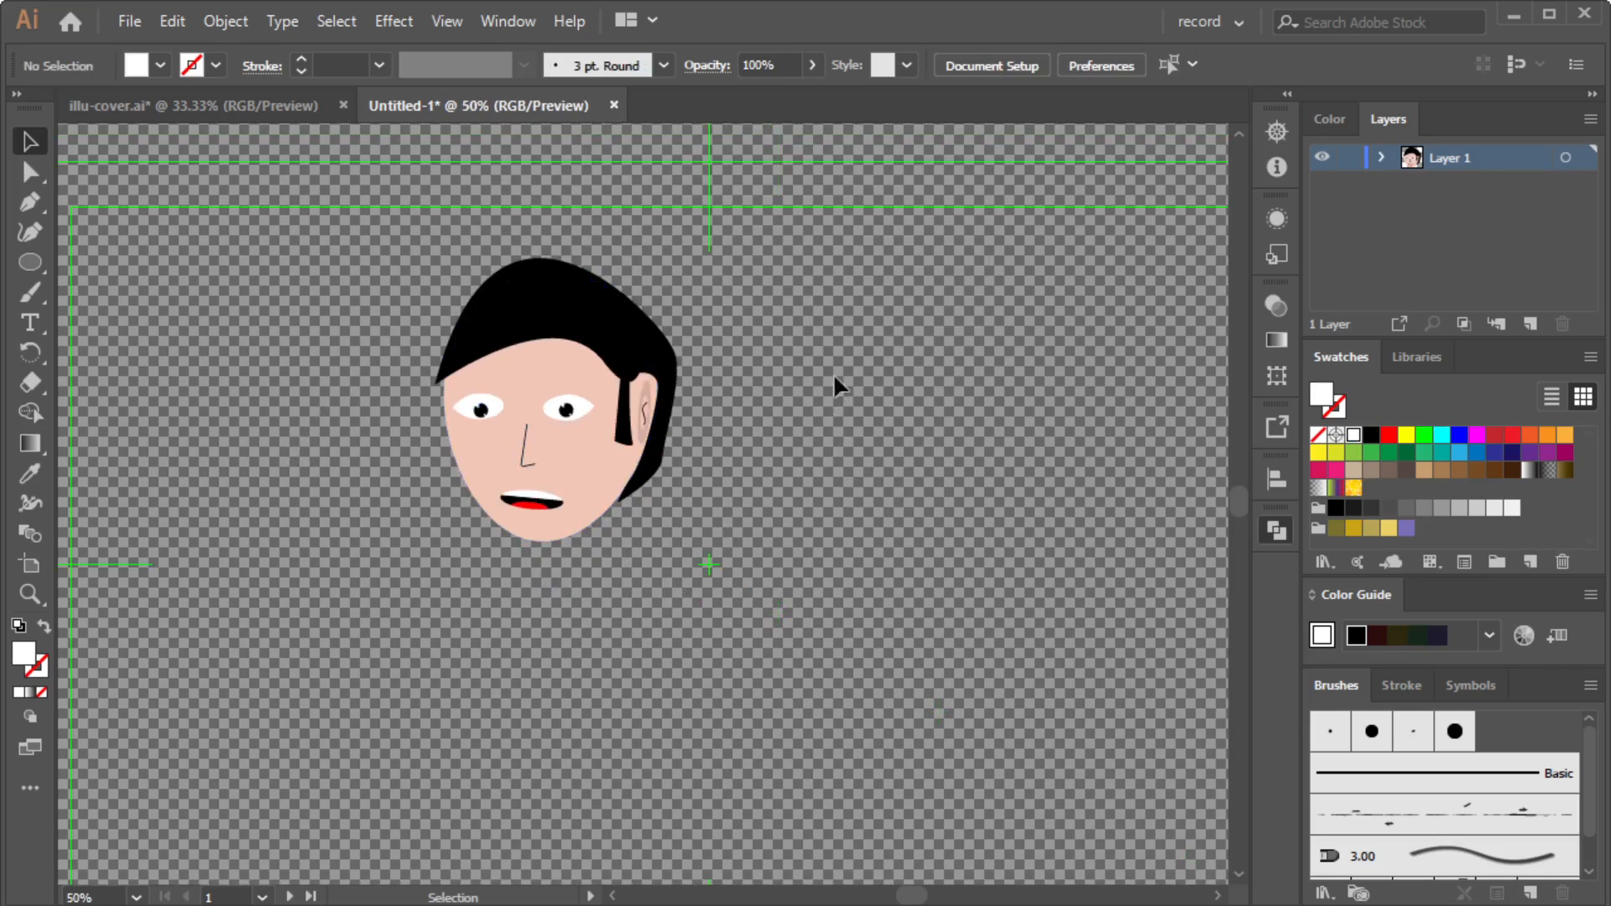
scroll(761, 474, "down", 1)
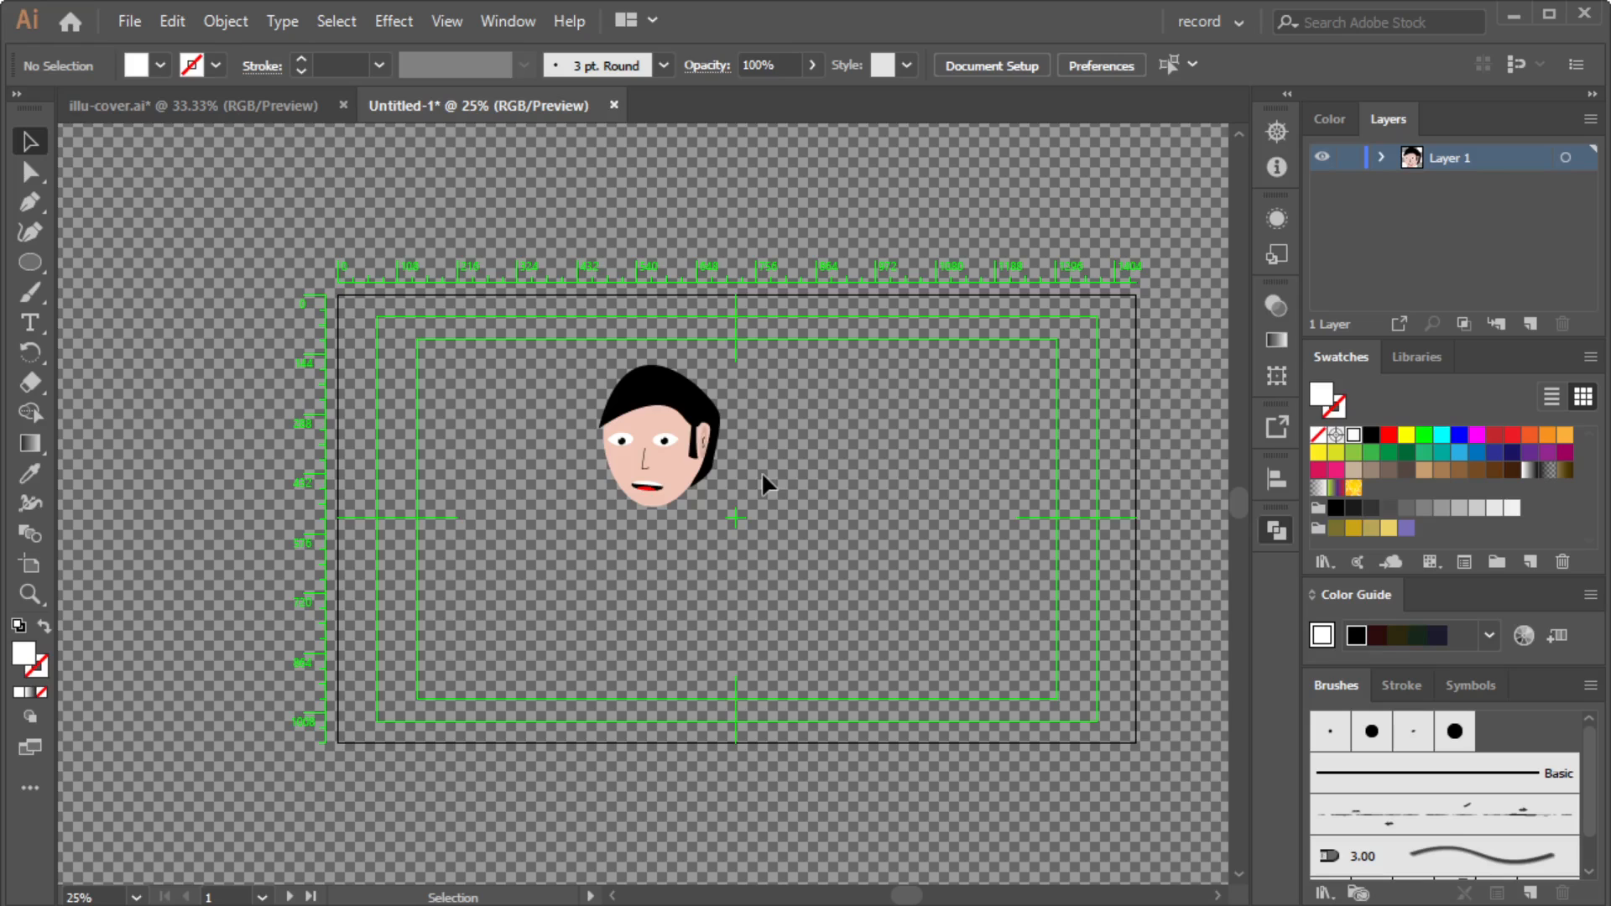
Scale the whole head group down proportionally to about 70% of its size, keeping its upper-left corner in place.
scroll(753, 432, "up", 2)
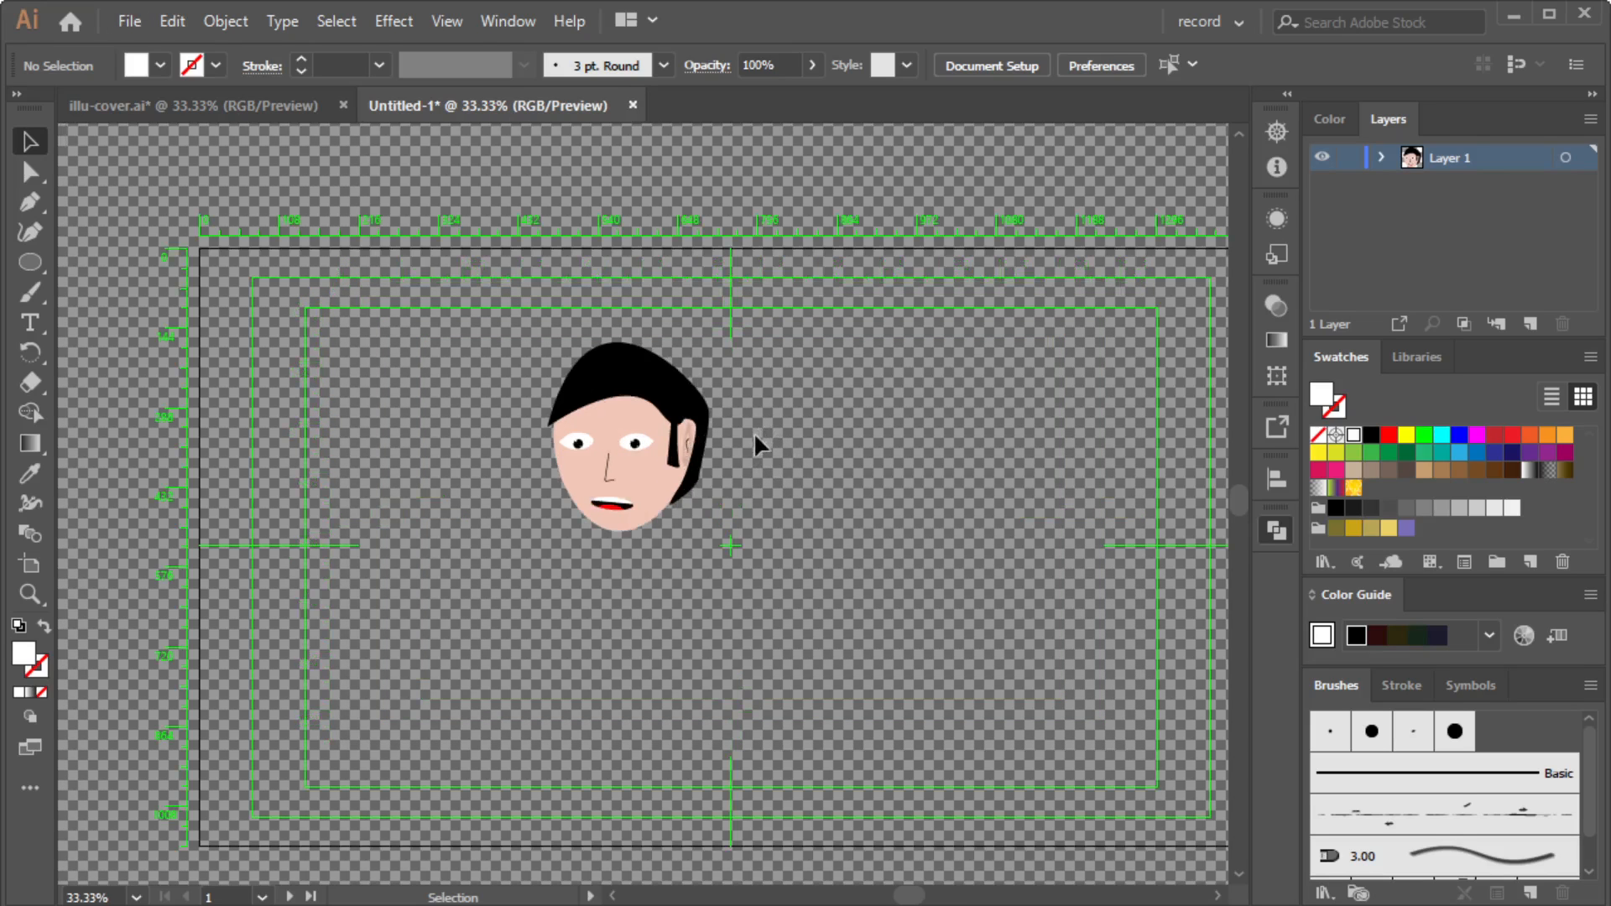
scroll(700, 558, "down", 2)
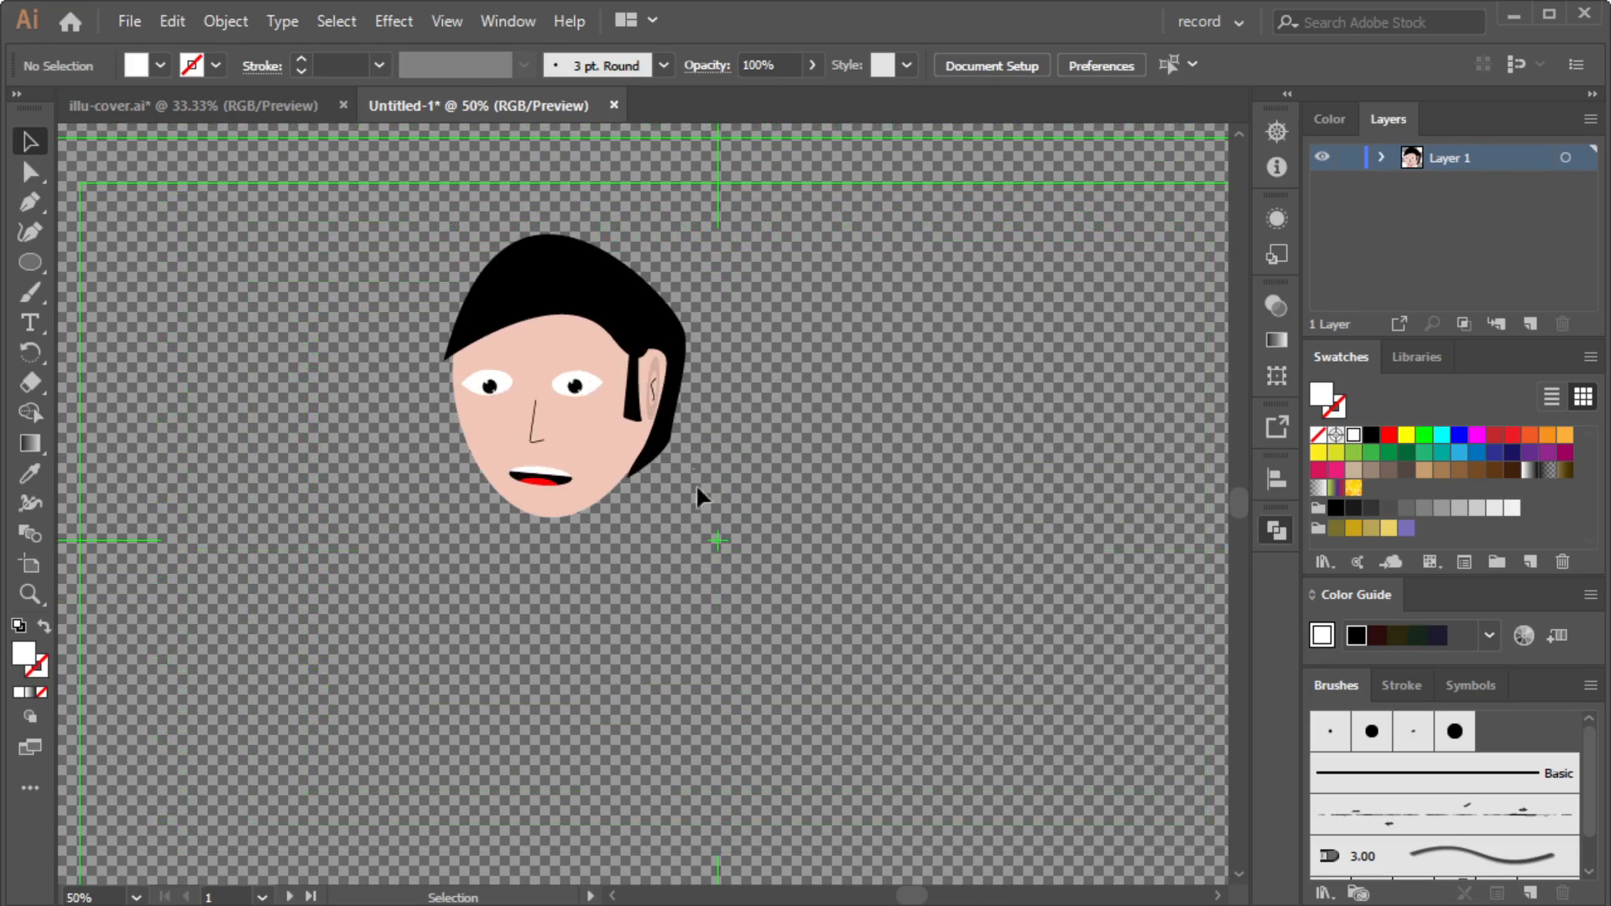
scroll(714, 355, "down", 1)
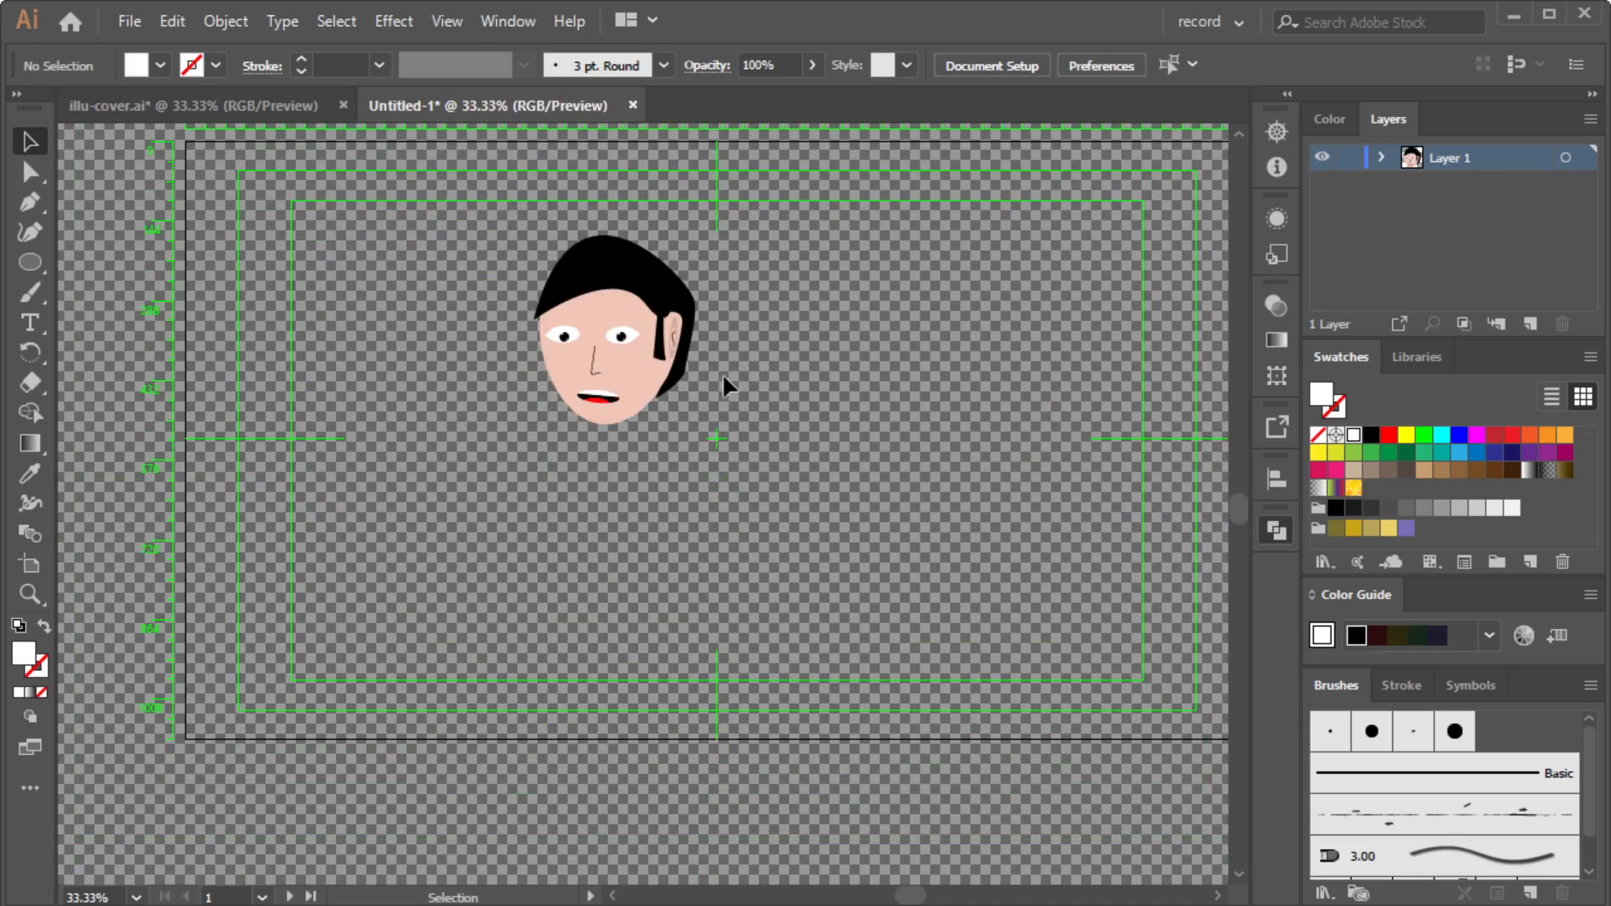
scroll(723, 373, "up", 2)
scroll(693, 336, "down", 1)
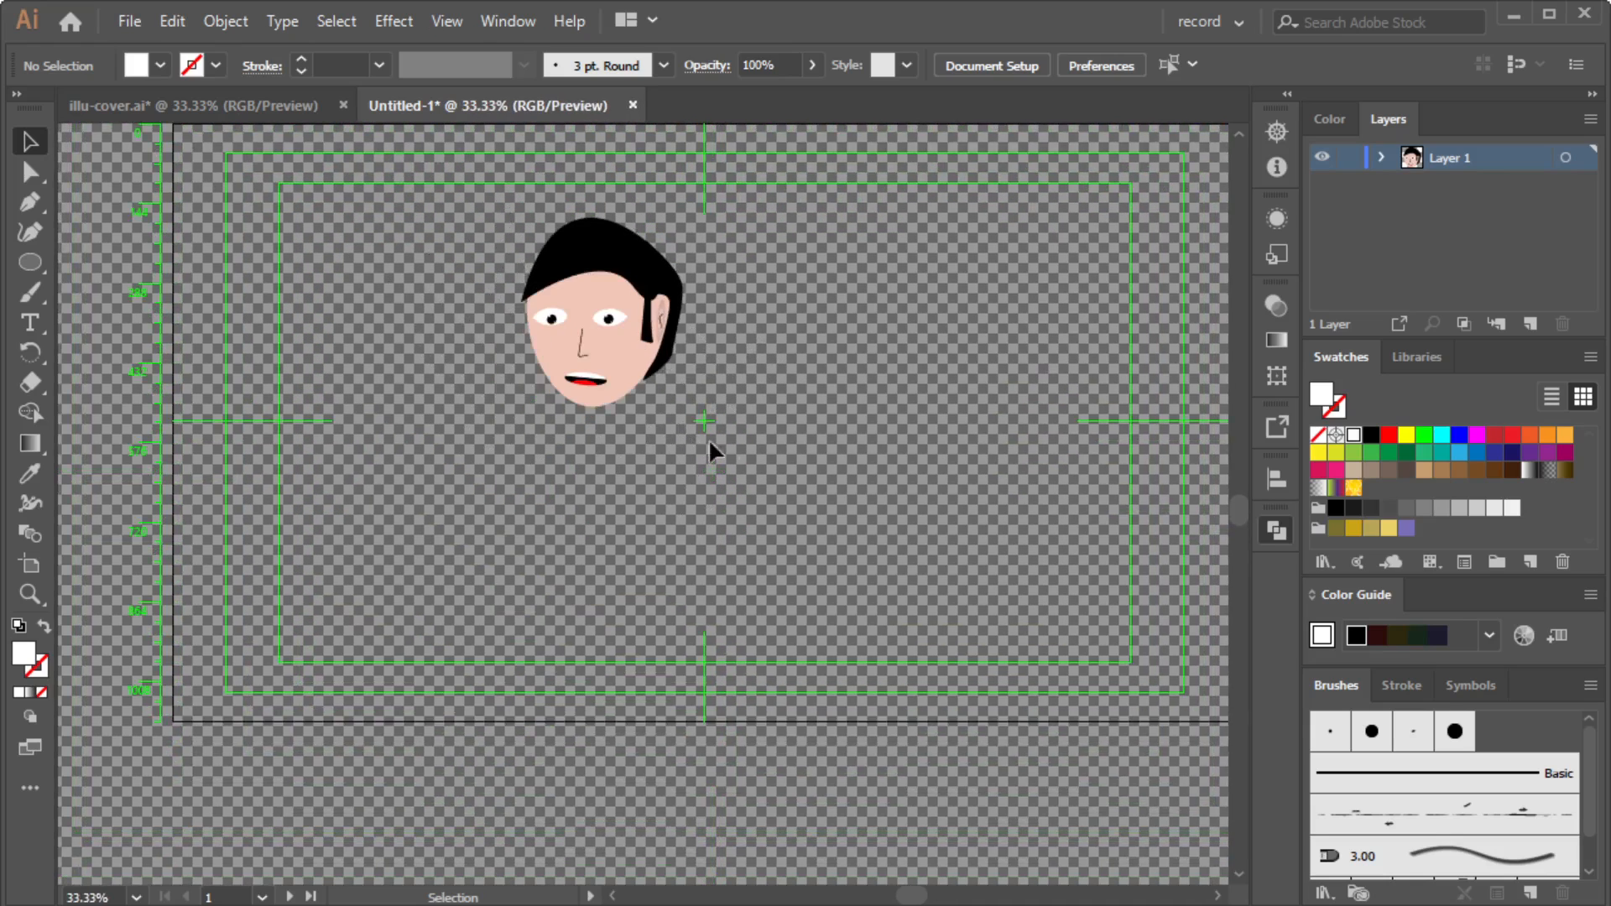
left_click_drag(728, 441, 449, 180)
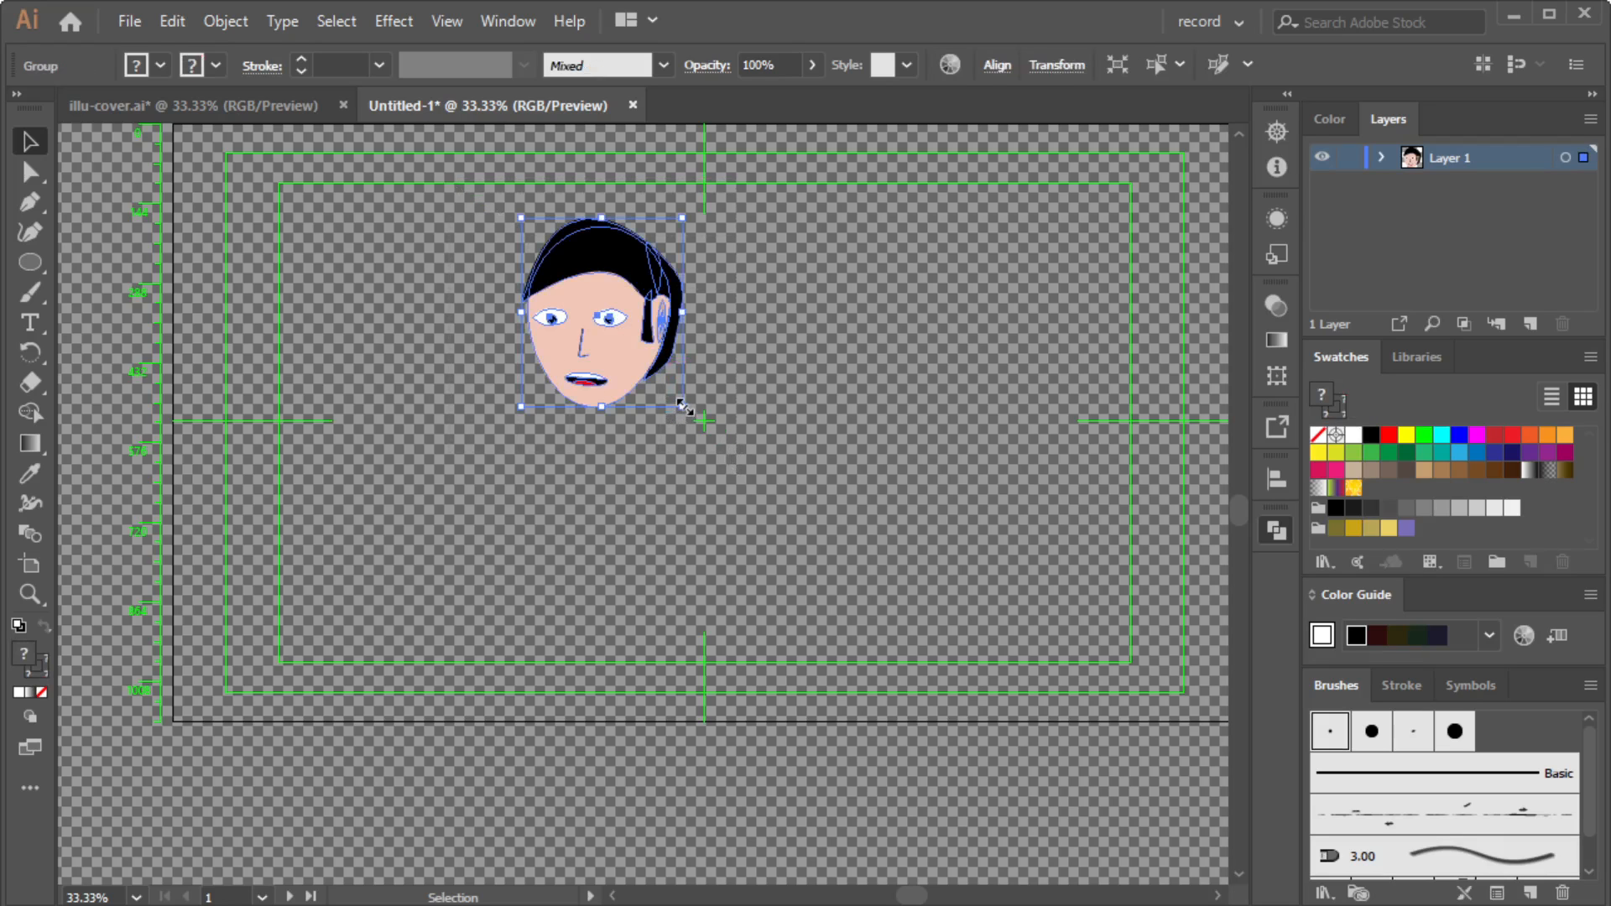
left_click_drag(682, 404, 636, 351)
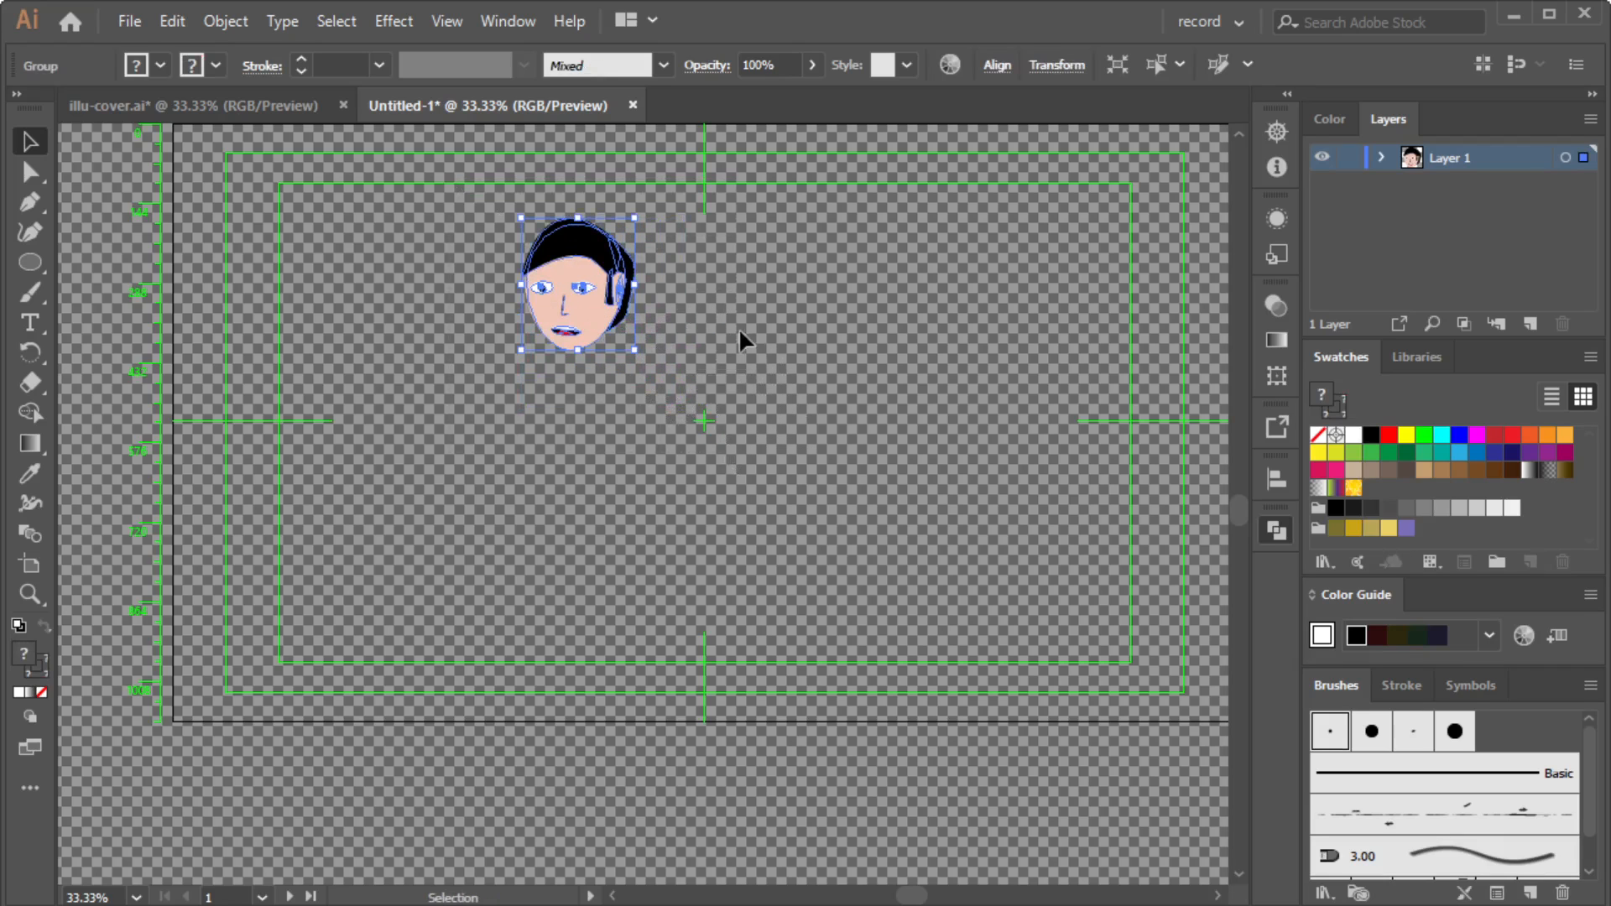
left_click(660, 318)
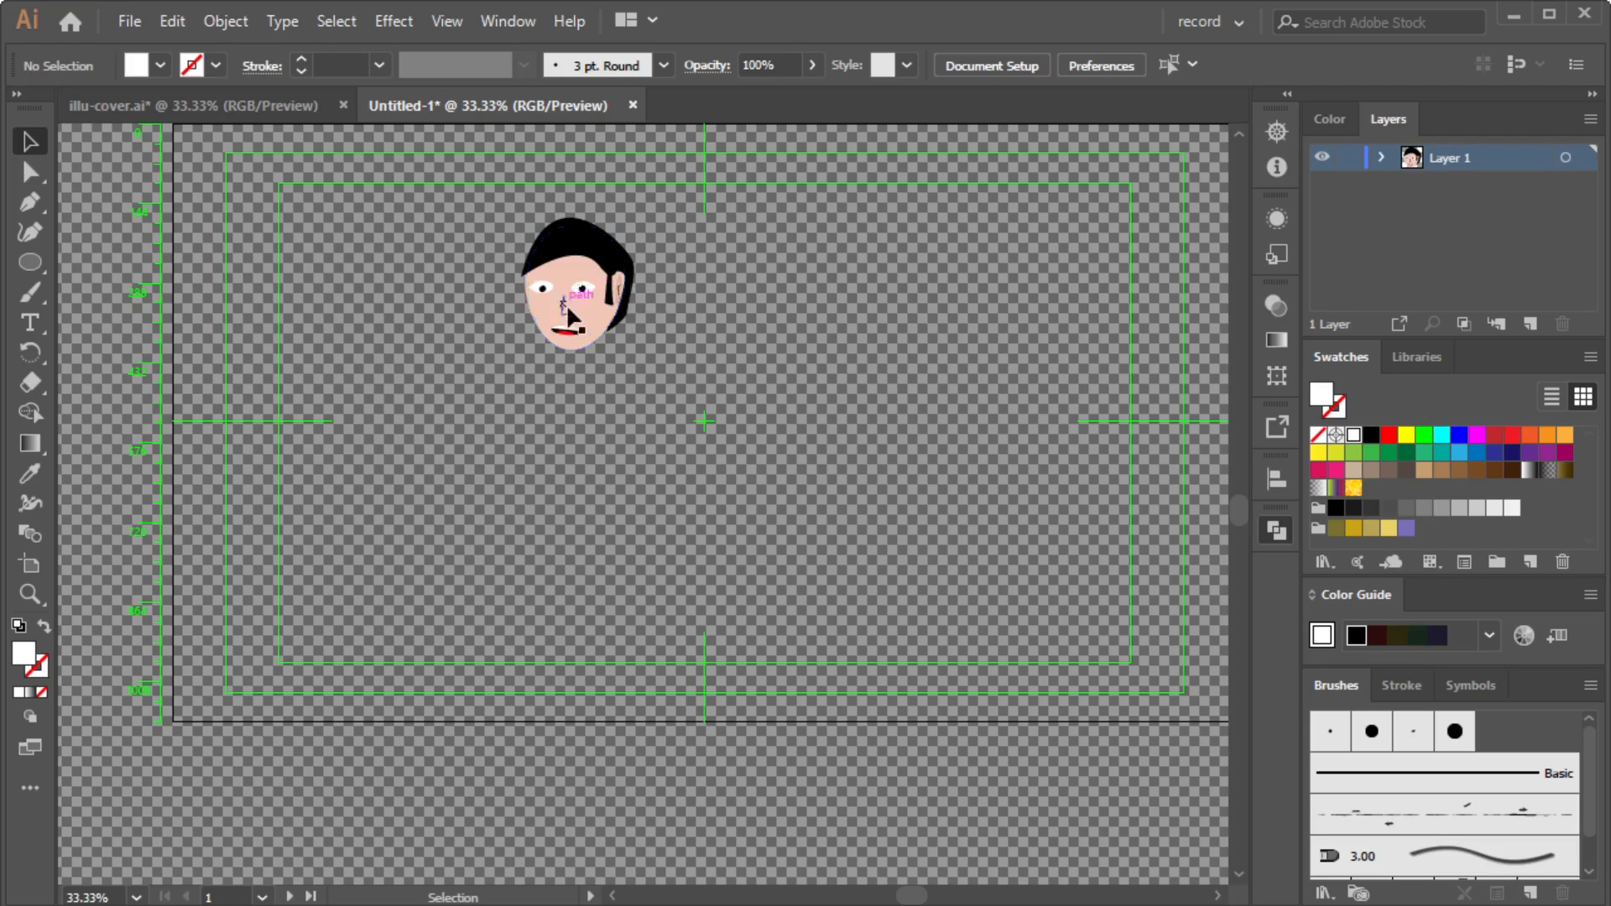
Draw a closed neck shape with the Pen tool, starting at the chin and flaring out into a curved base.
scroll(582, 294, "up", 1)
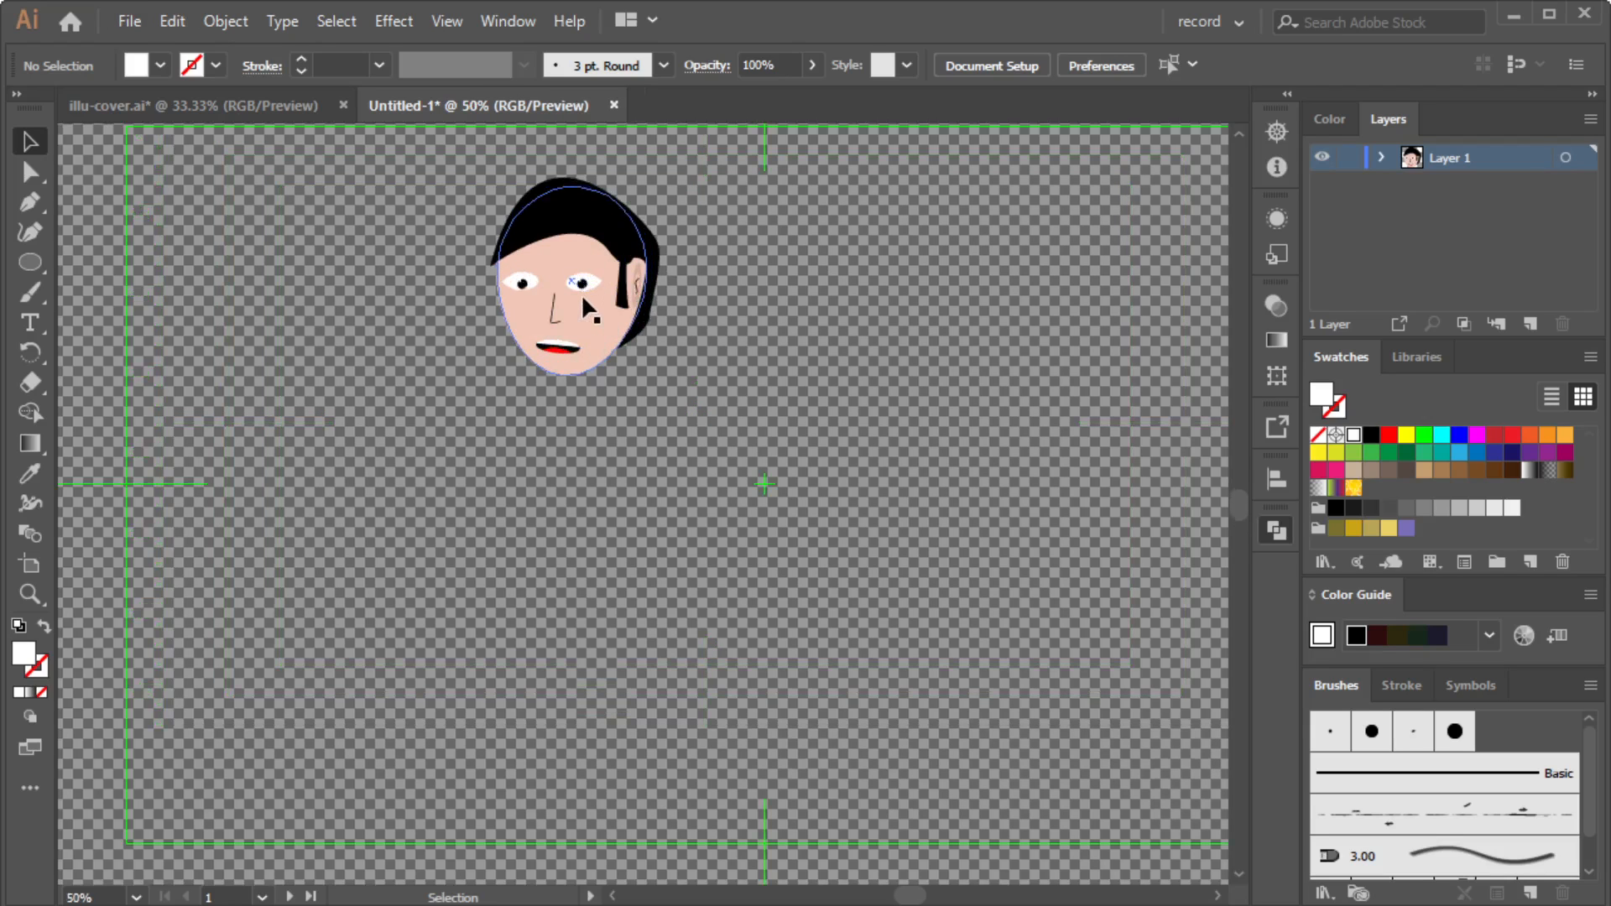
scroll(582, 294, "up", 1)
scroll(600, 413, "down", 1)
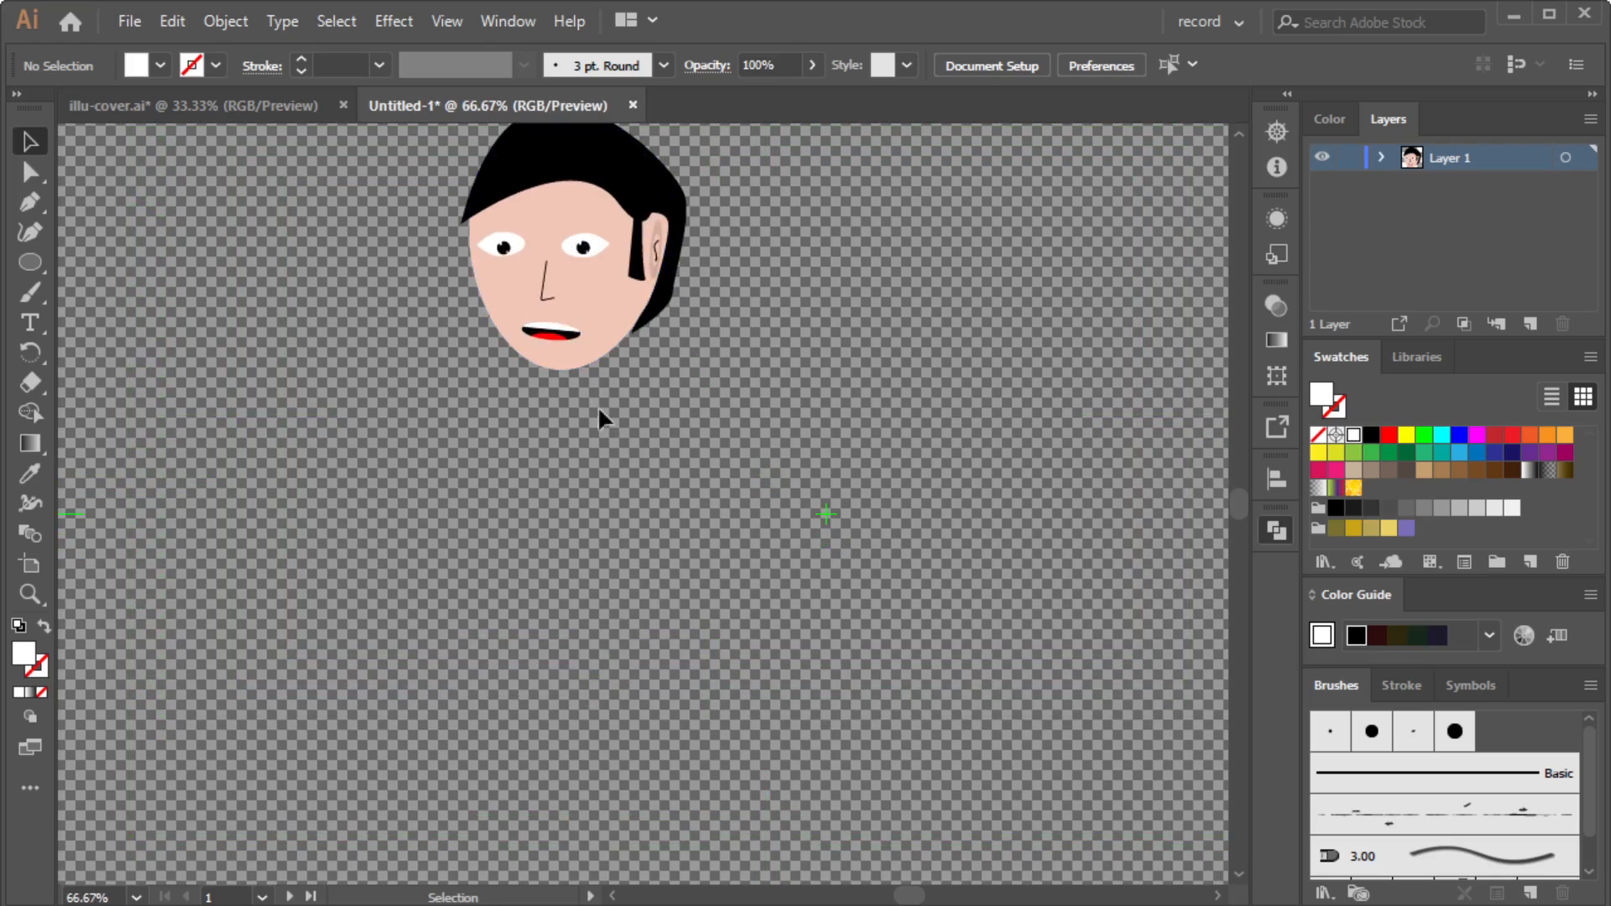
left_click(31, 204)
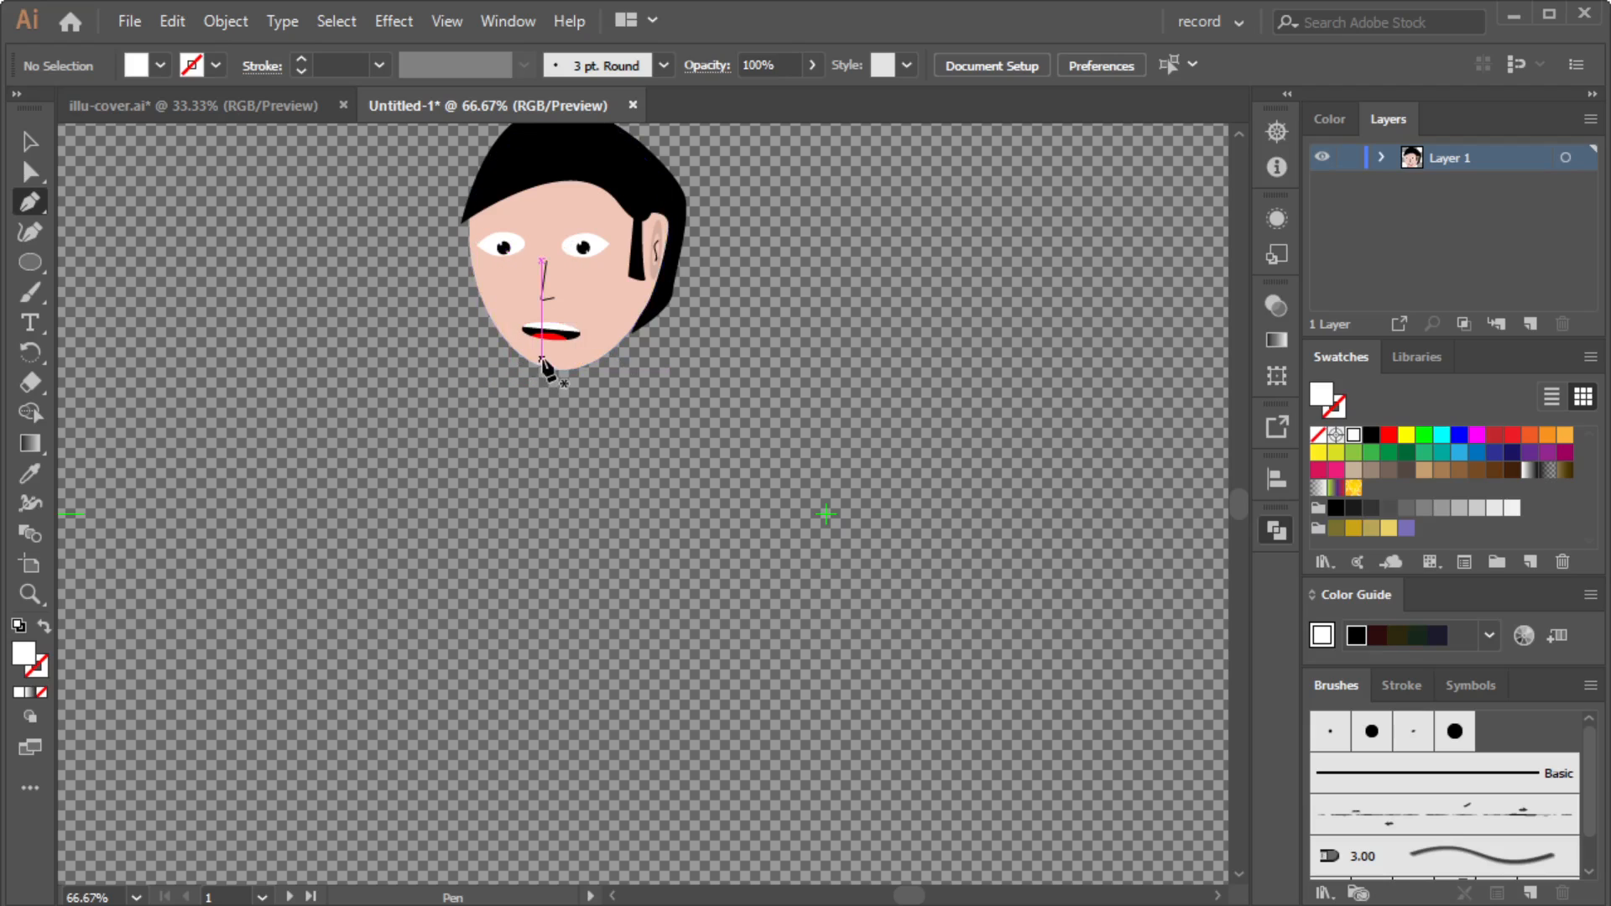
left_click_drag(542, 360, 623, 435)
left_click_drag(624, 422, 607, 320)
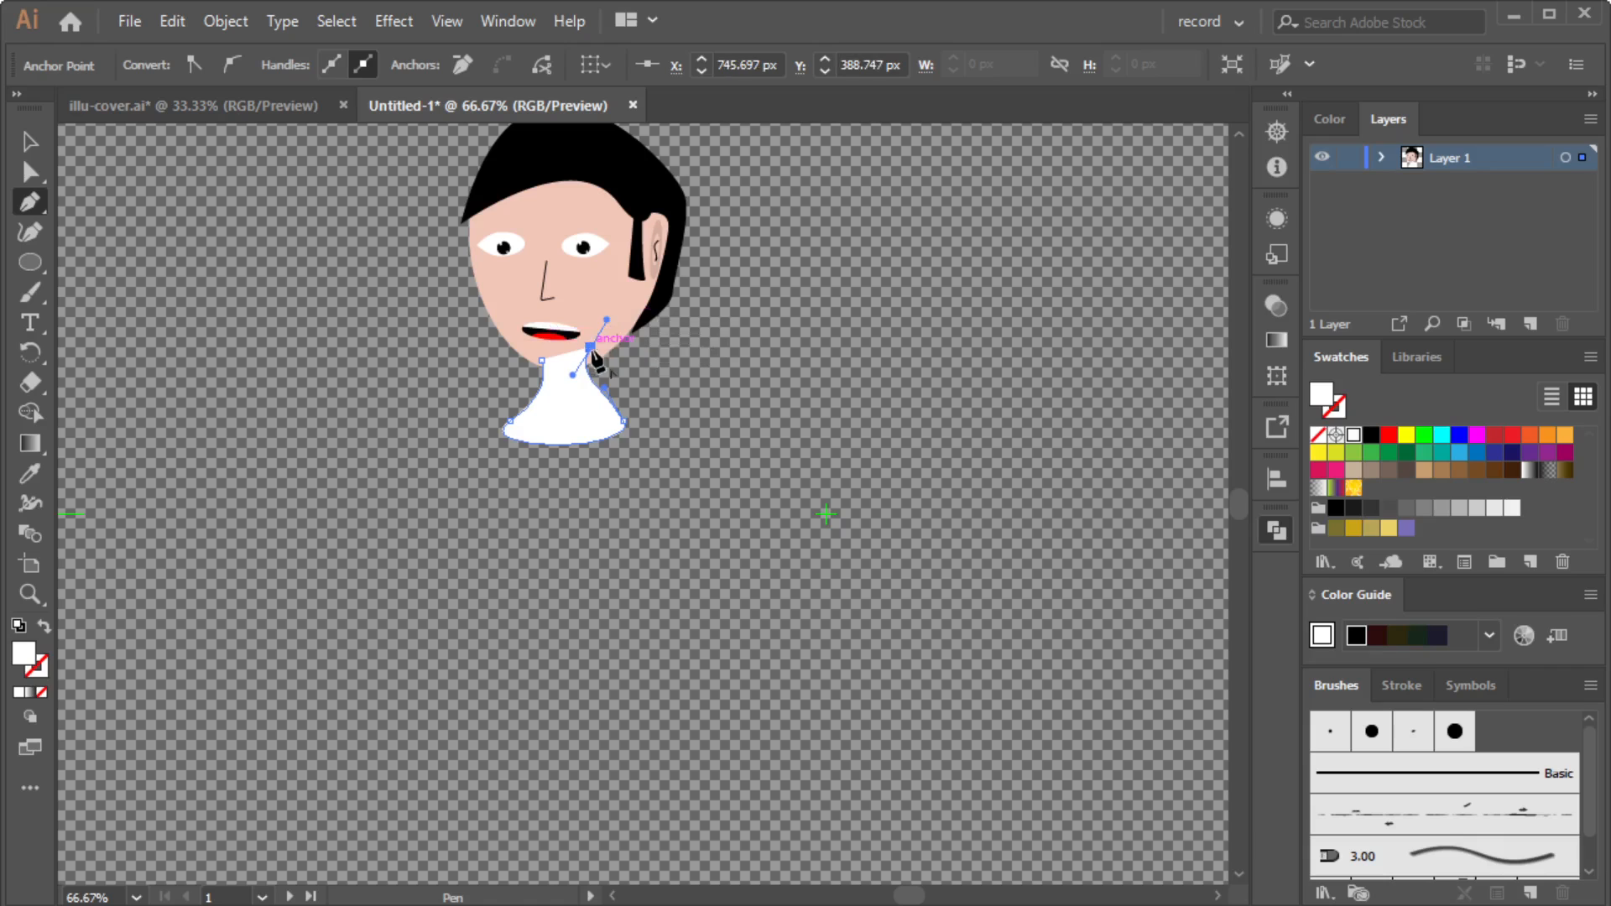
left_click(541, 360)
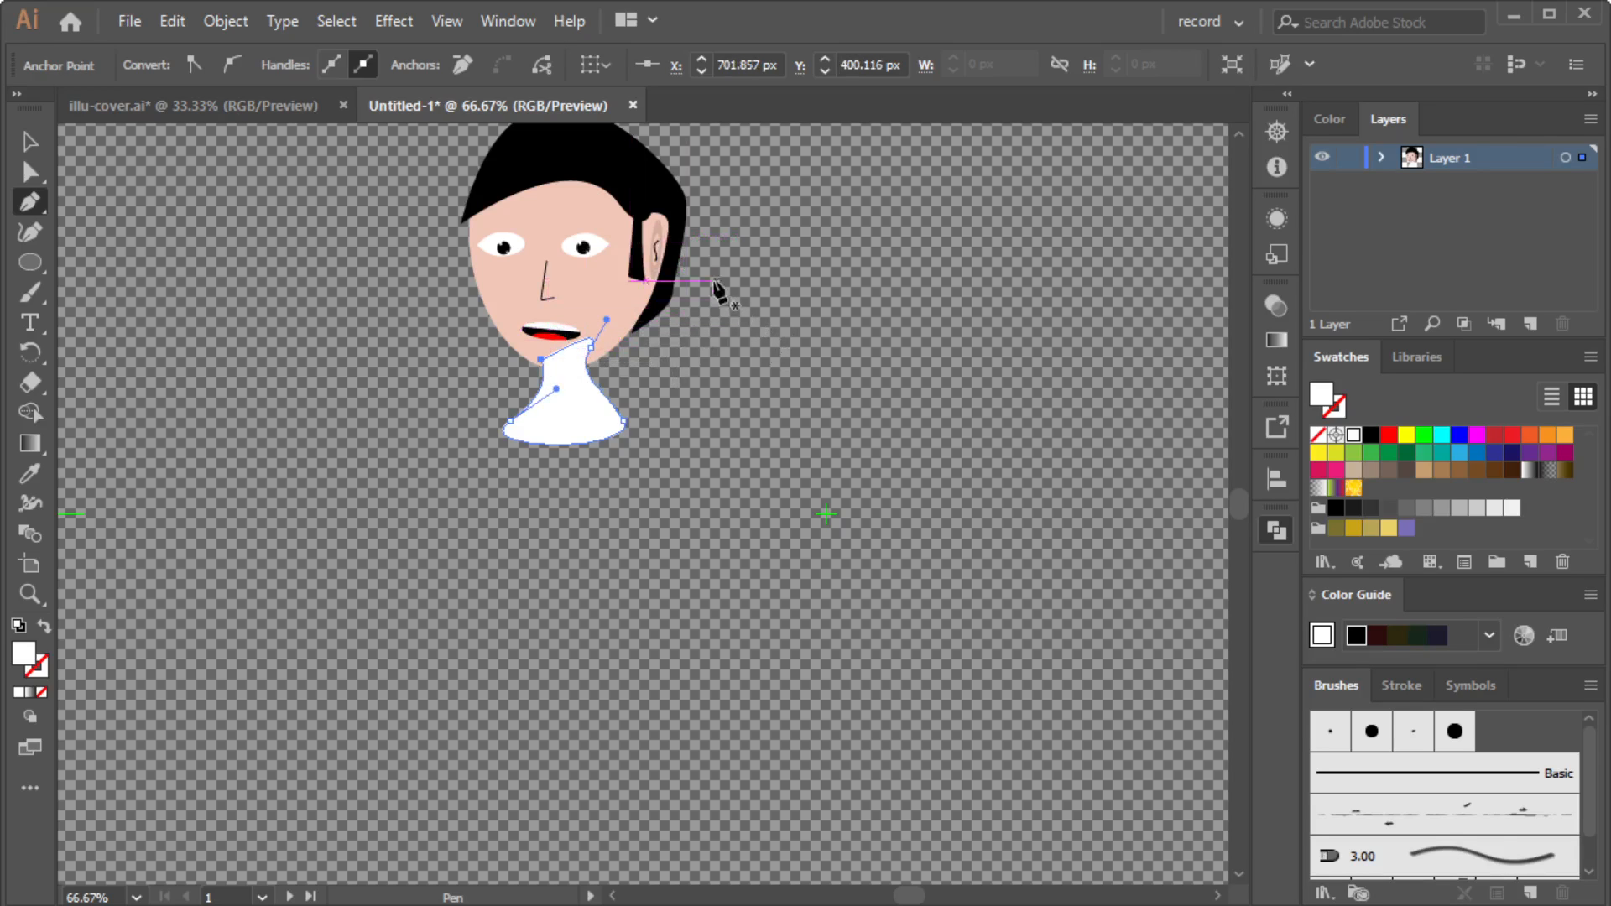
Fill the neck with the darker skin tone sampled from the shading inside the ear.
key("i")
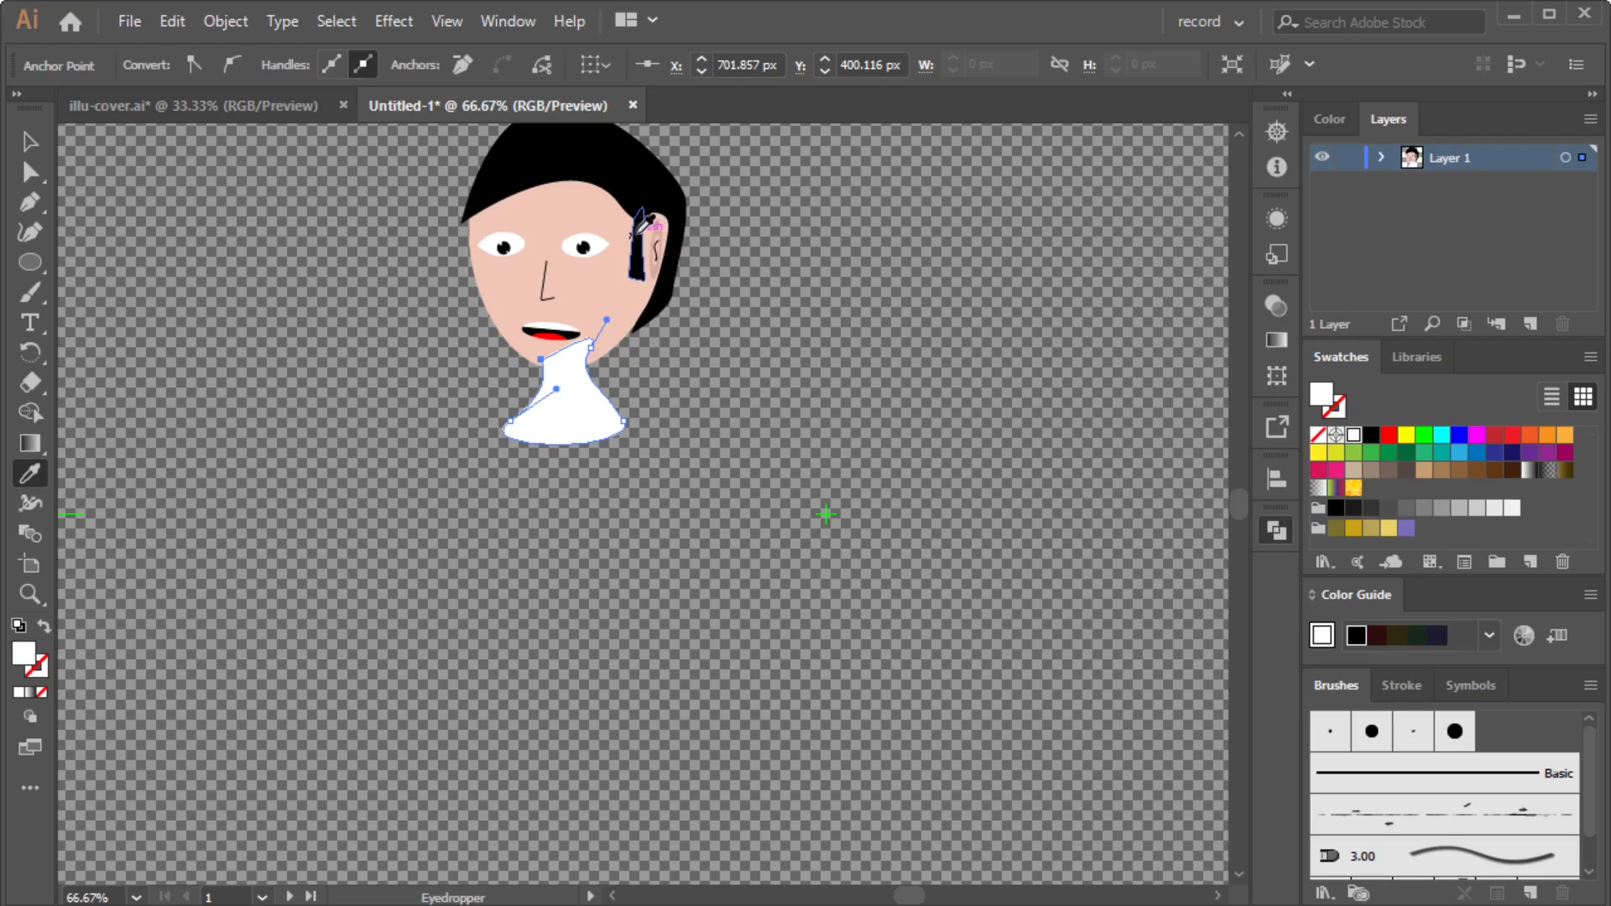
left_click(661, 230)
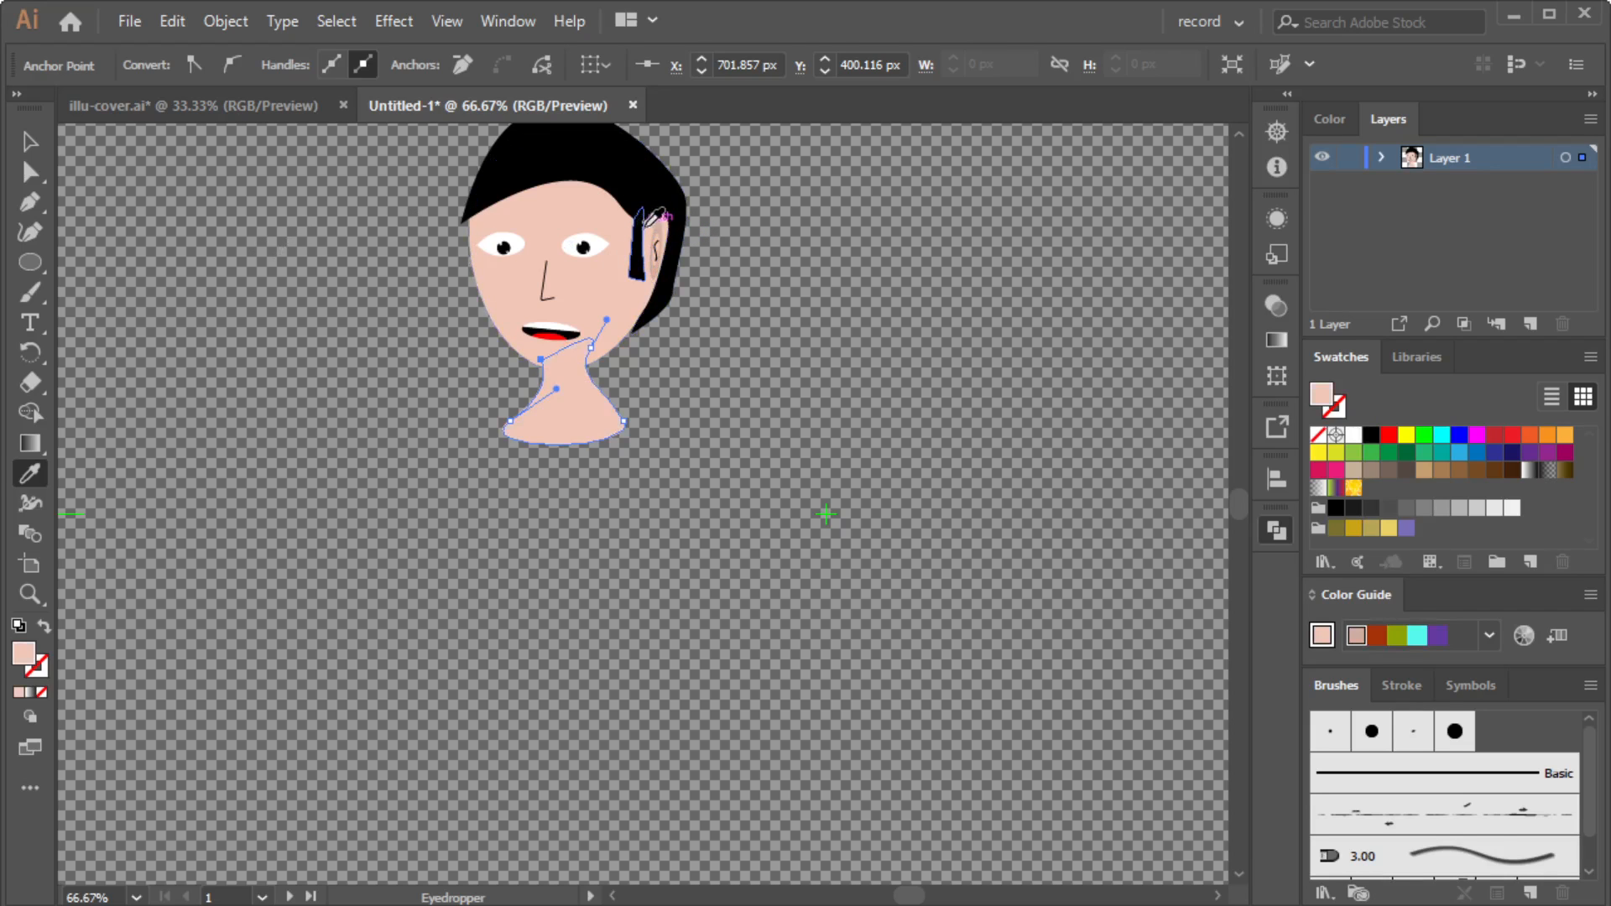
left_click(666, 223)
left_click(662, 225)
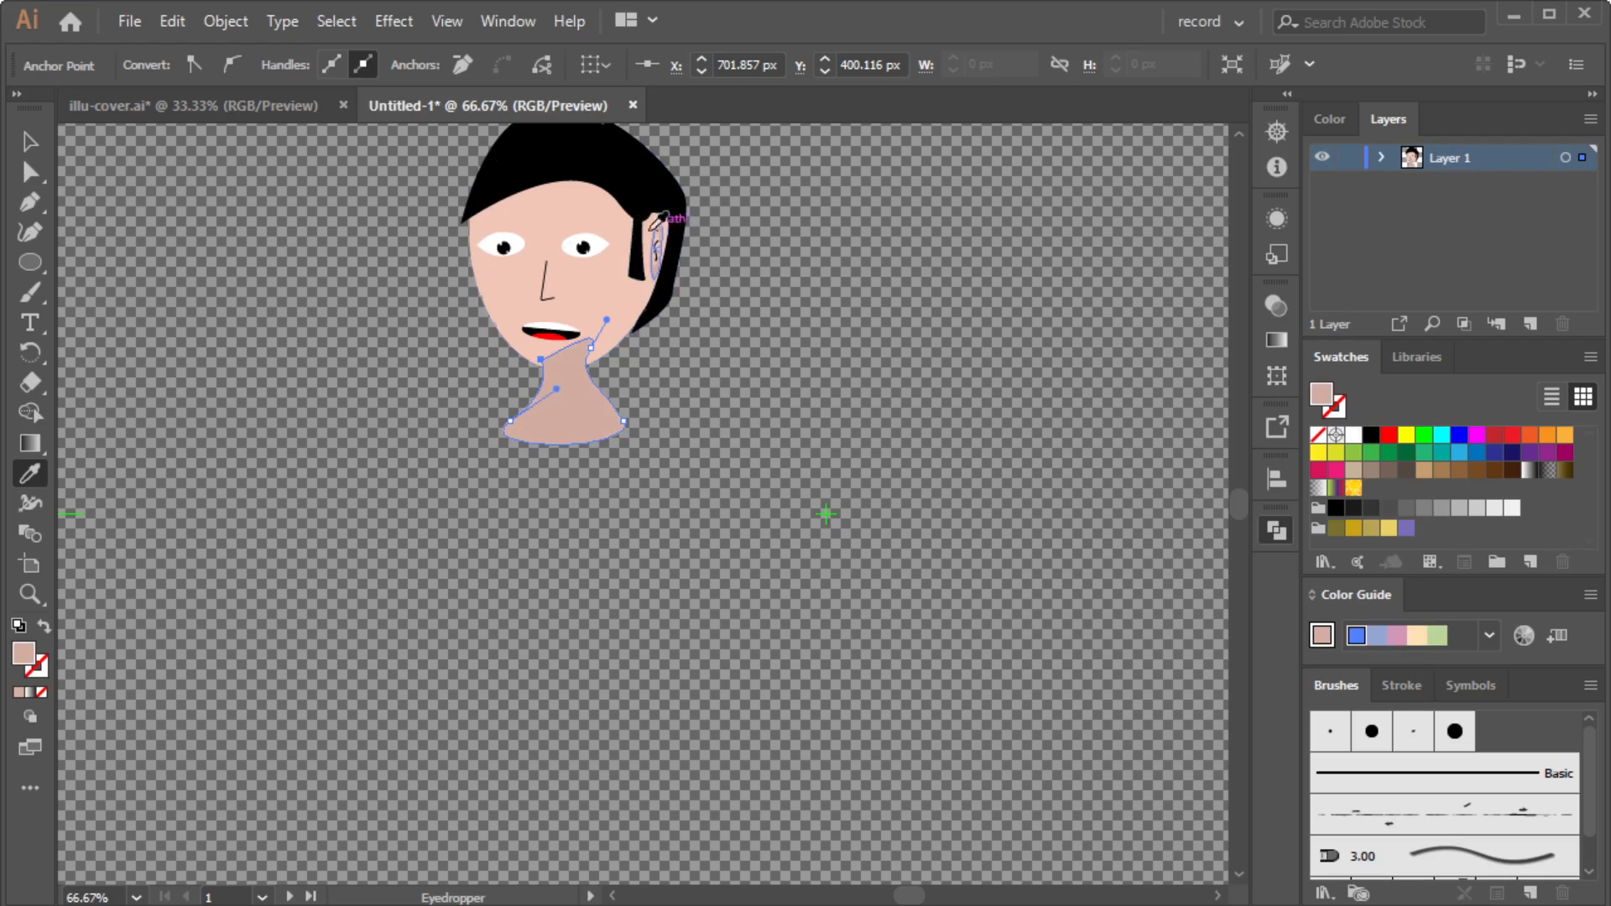
left_click(29, 174)
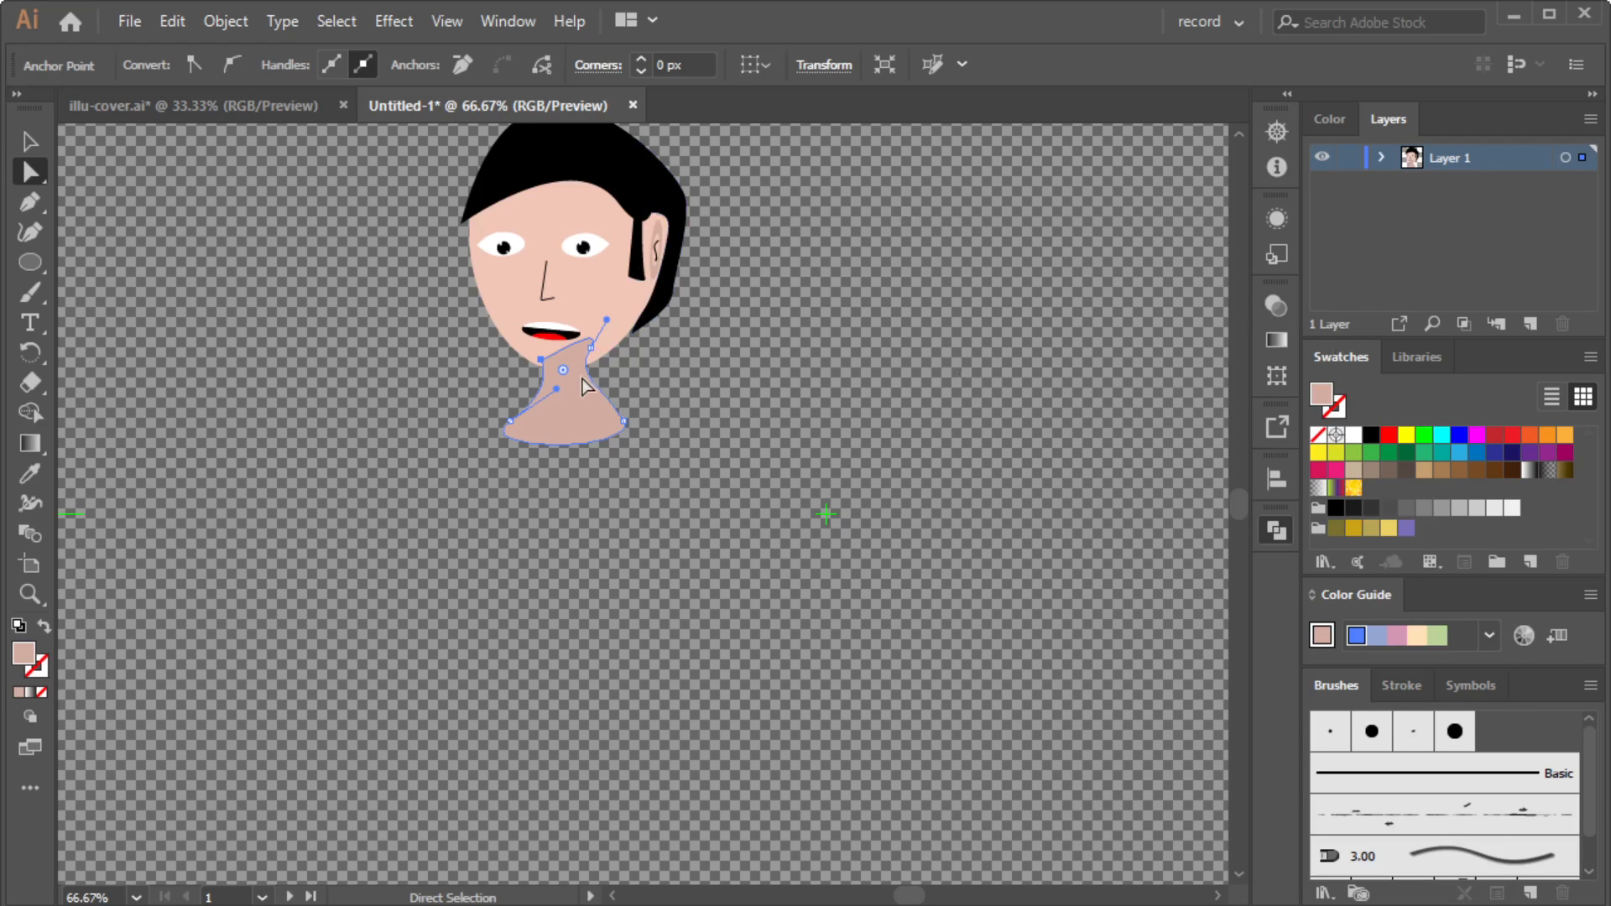
left_click(648, 435)
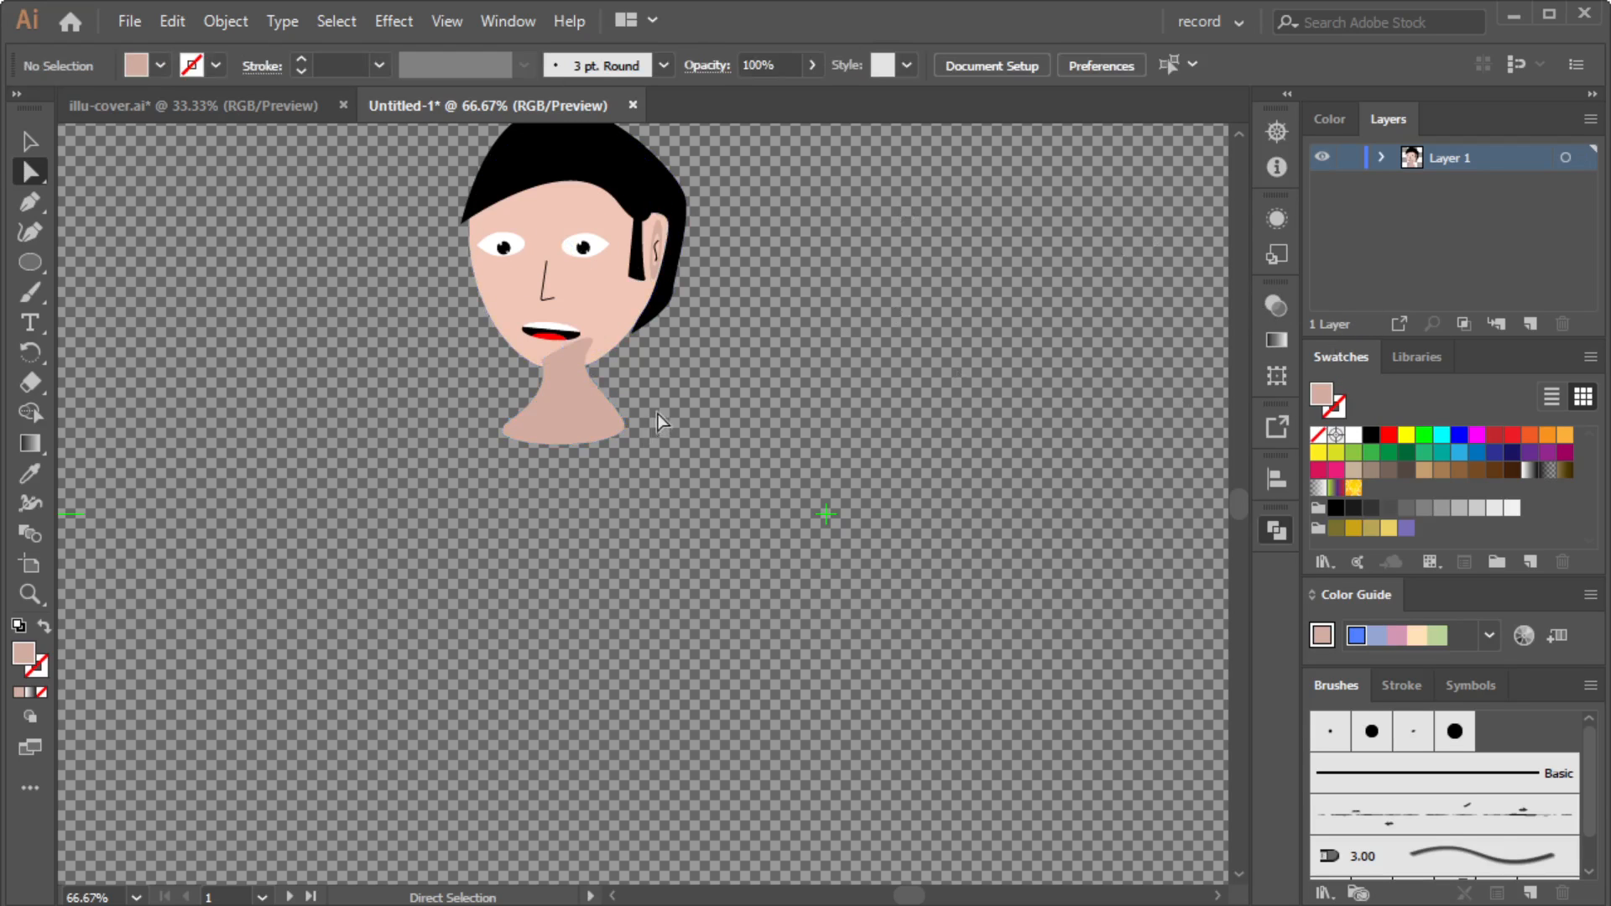
Move the neck path beneath the head group in the stacking order and nudge it slightly up and to the left.
left_click(566, 406)
left_click(654, 467)
left_click(583, 421)
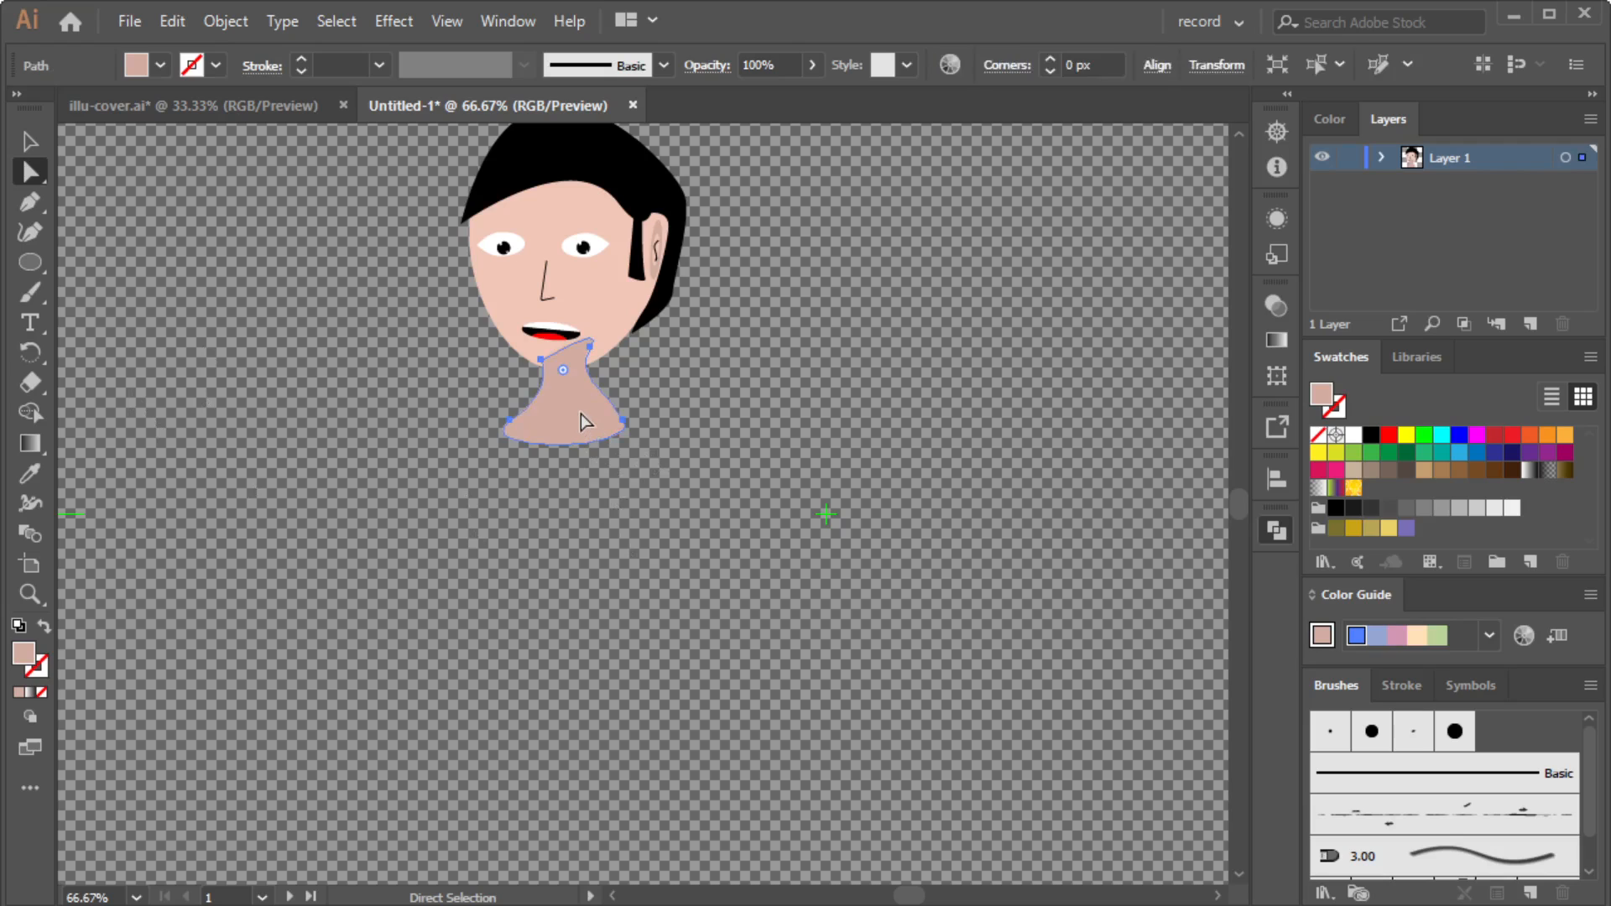
left_click(1382, 156)
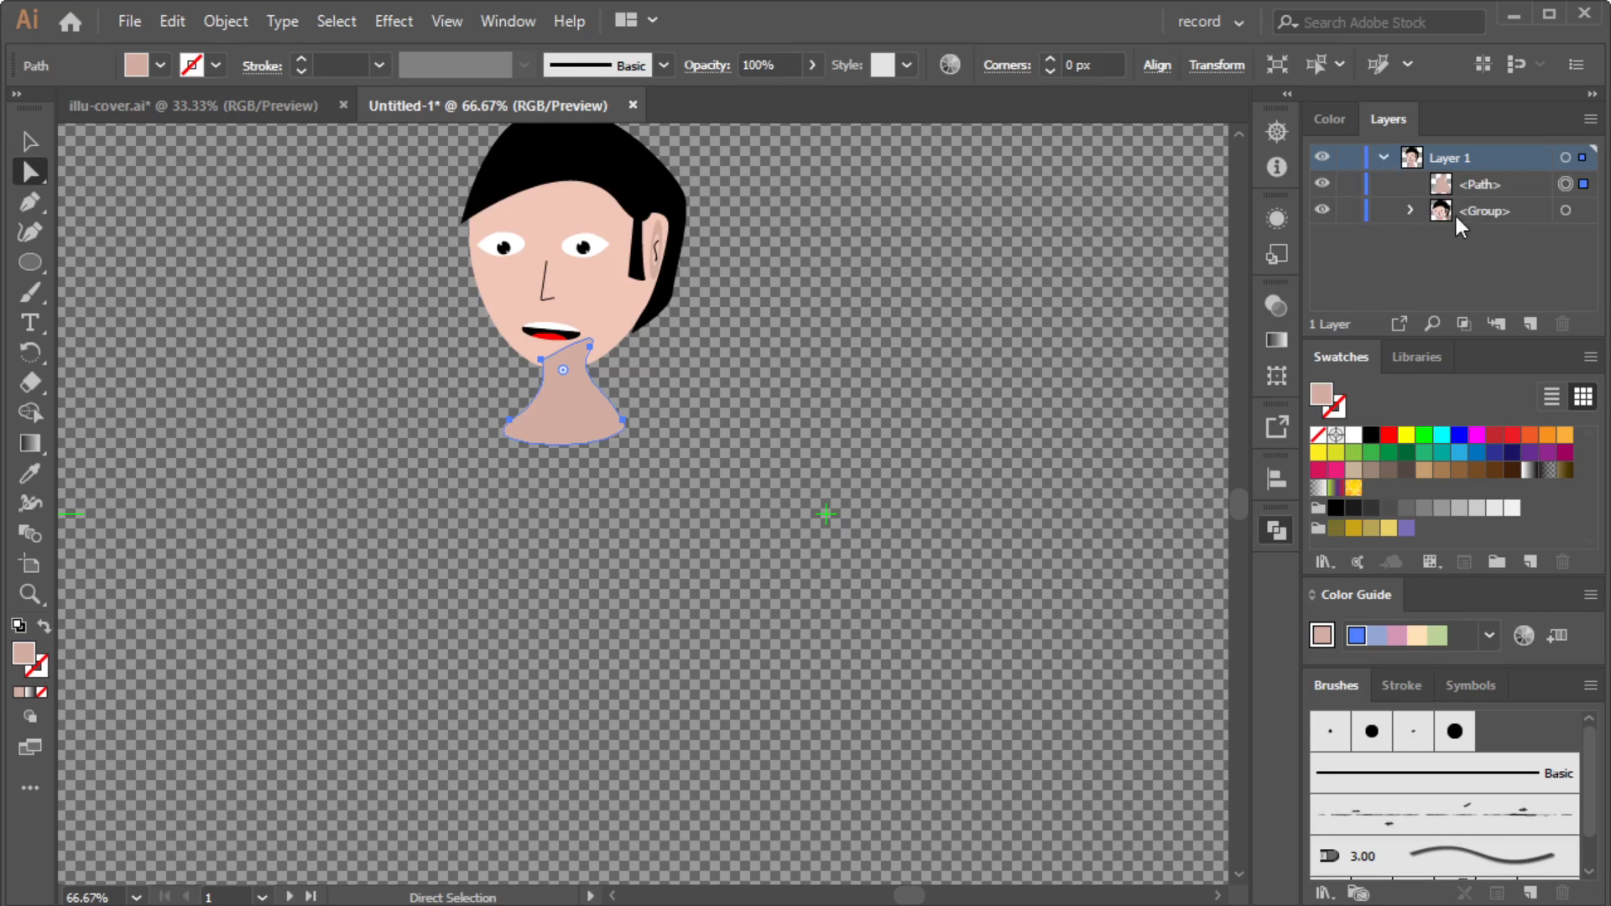
left_click(1324, 212)
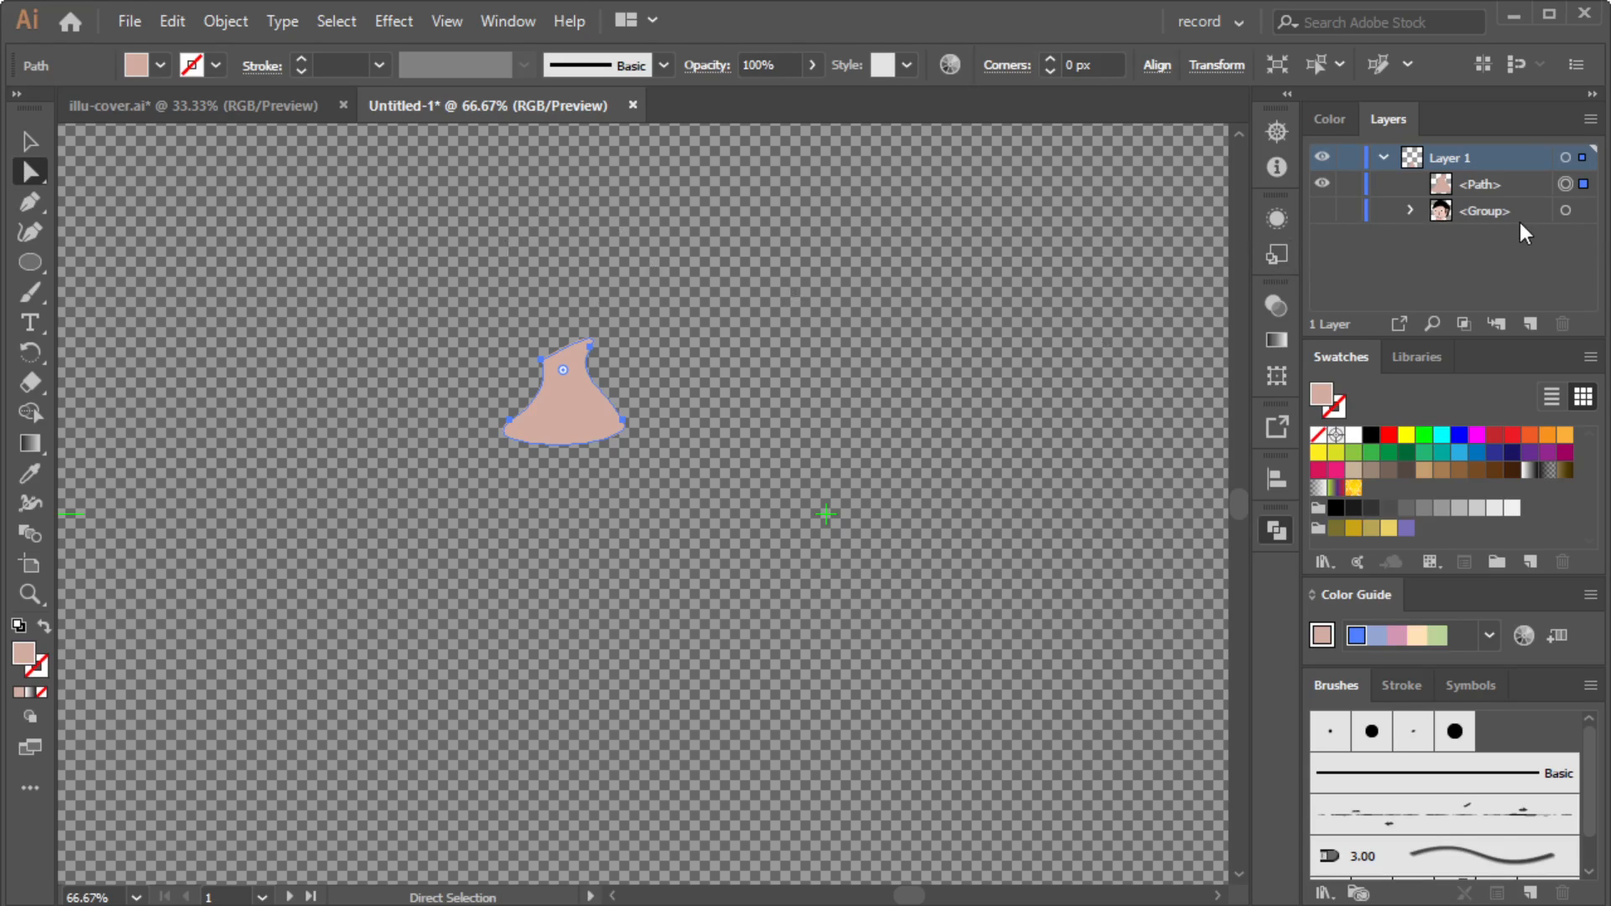
left_click(1323, 211)
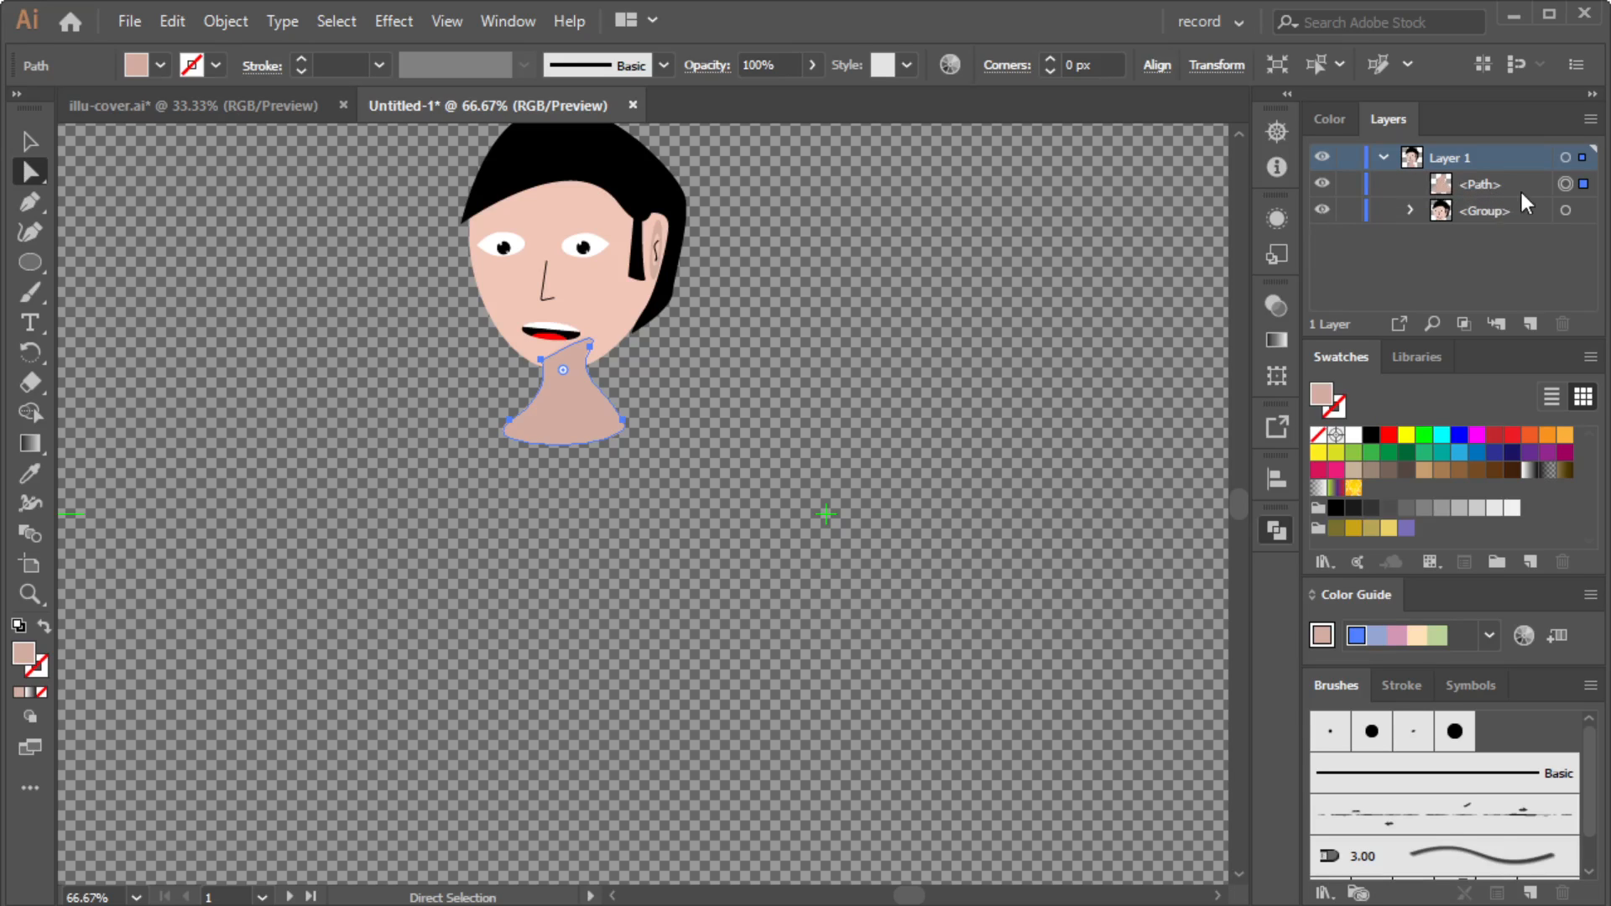
left_click(1323, 184)
left_click(1323, 185)
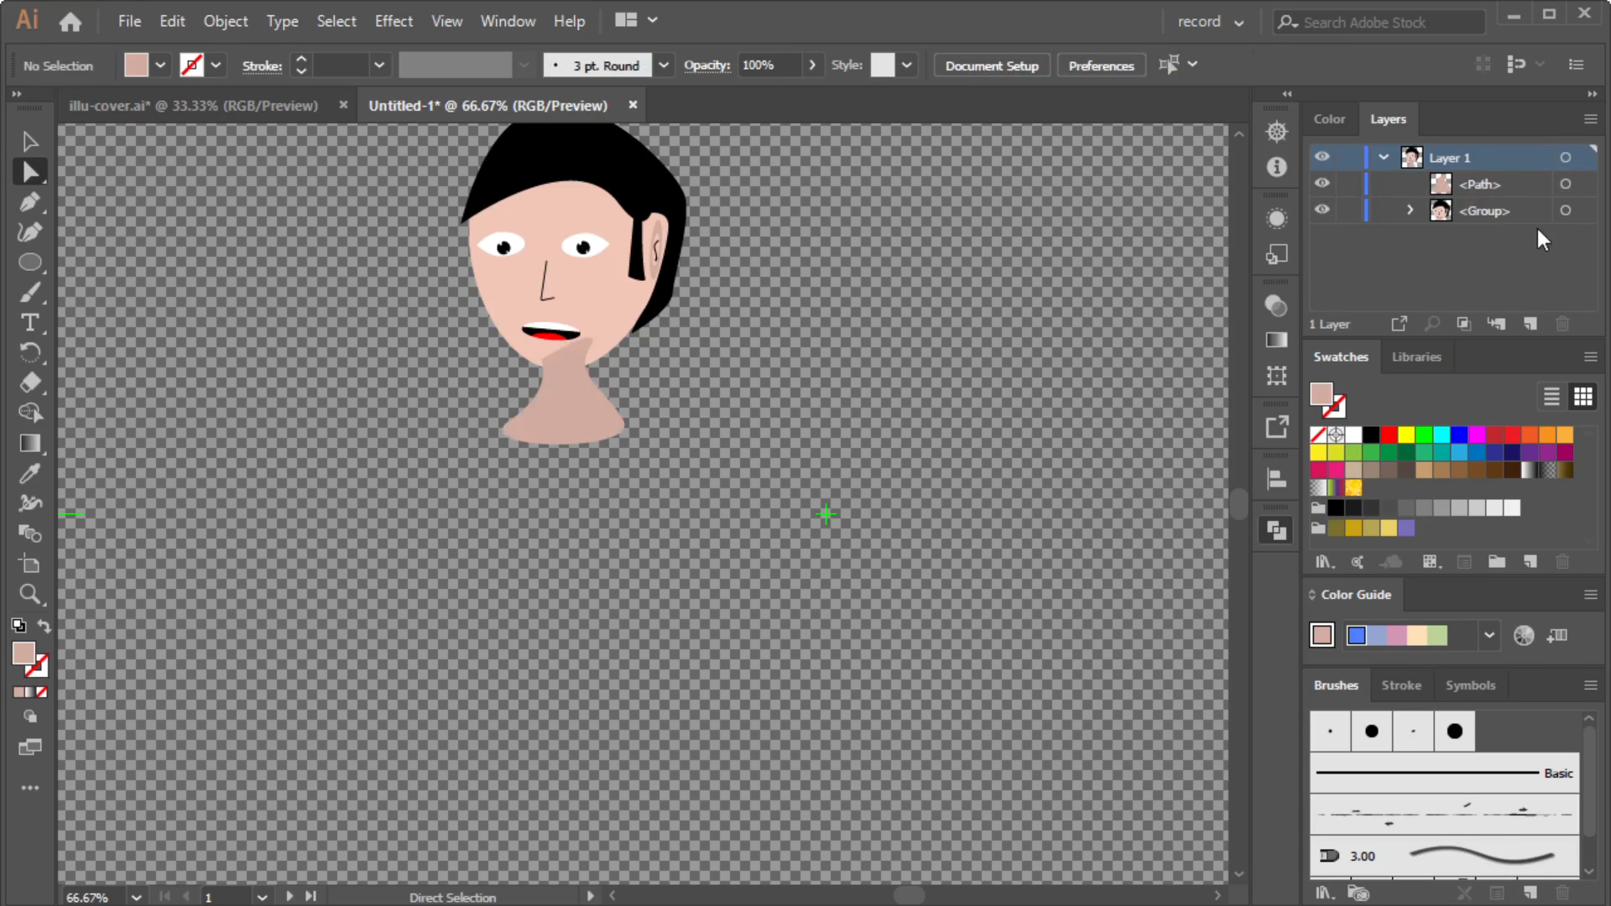
left_click(1482, 181)
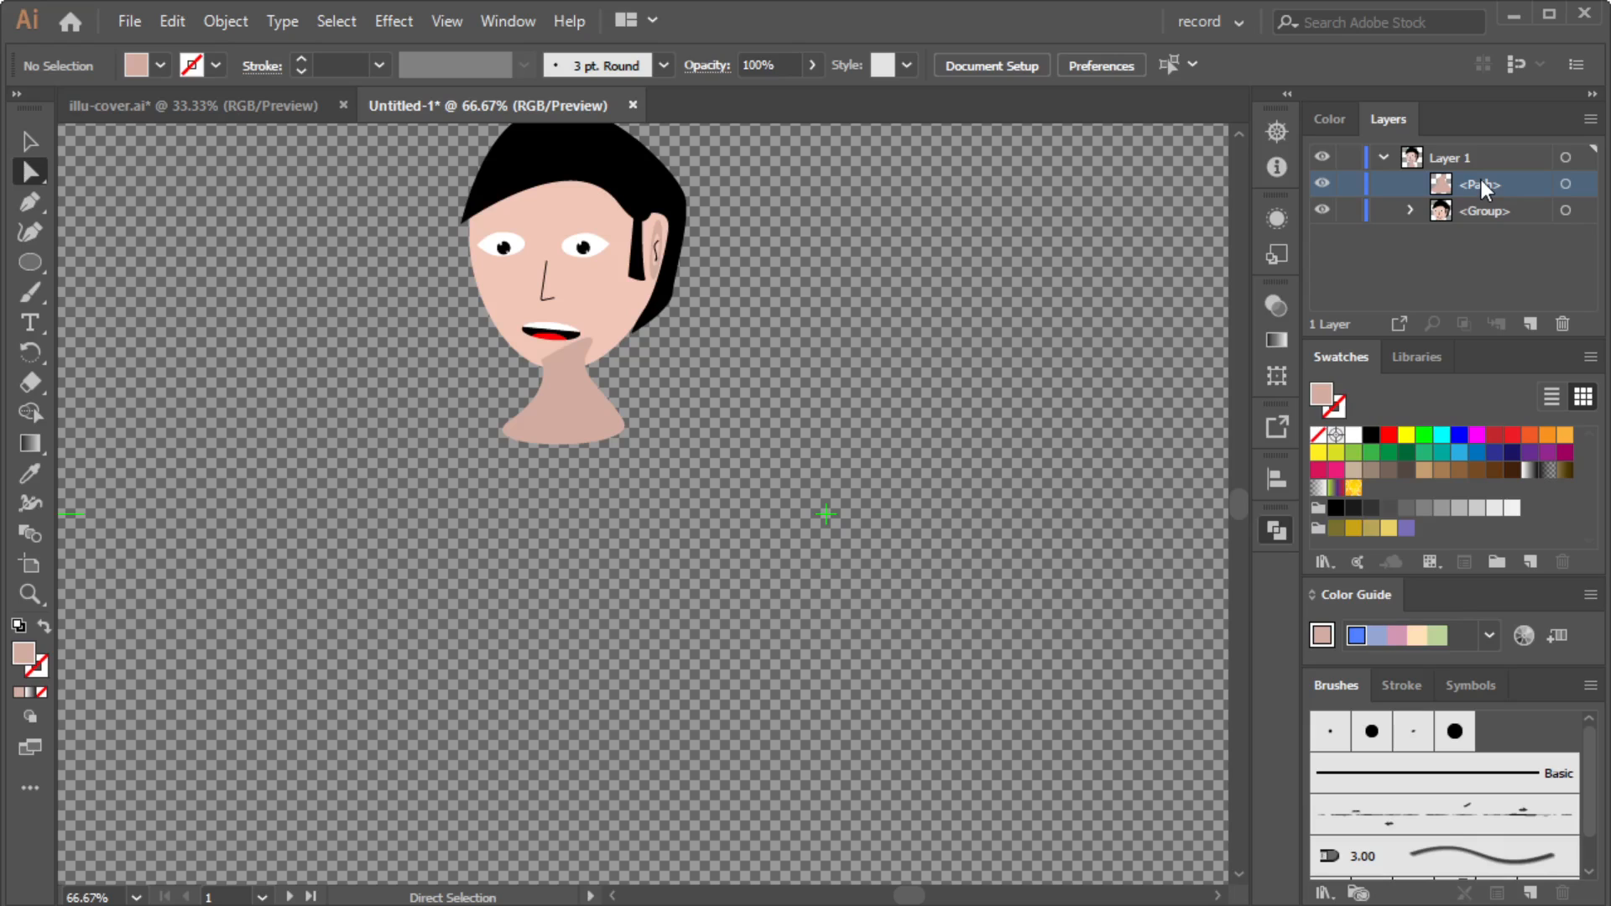
left_click_drag(1482, 180, 1475, 237)
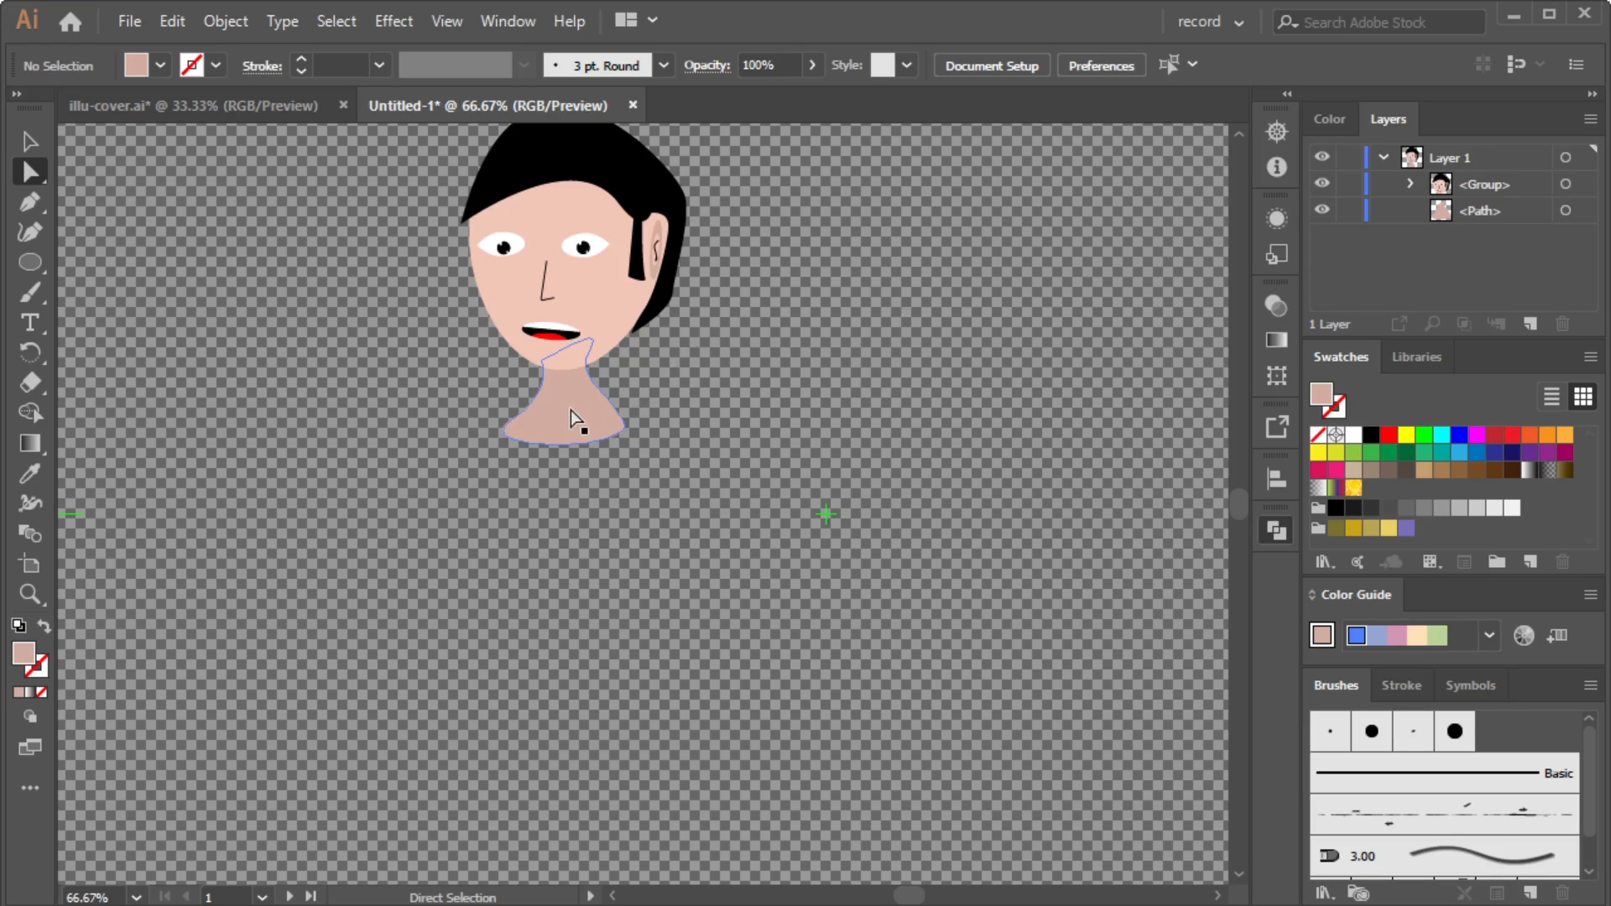
left_click_drag(573, 415, 567, 409)
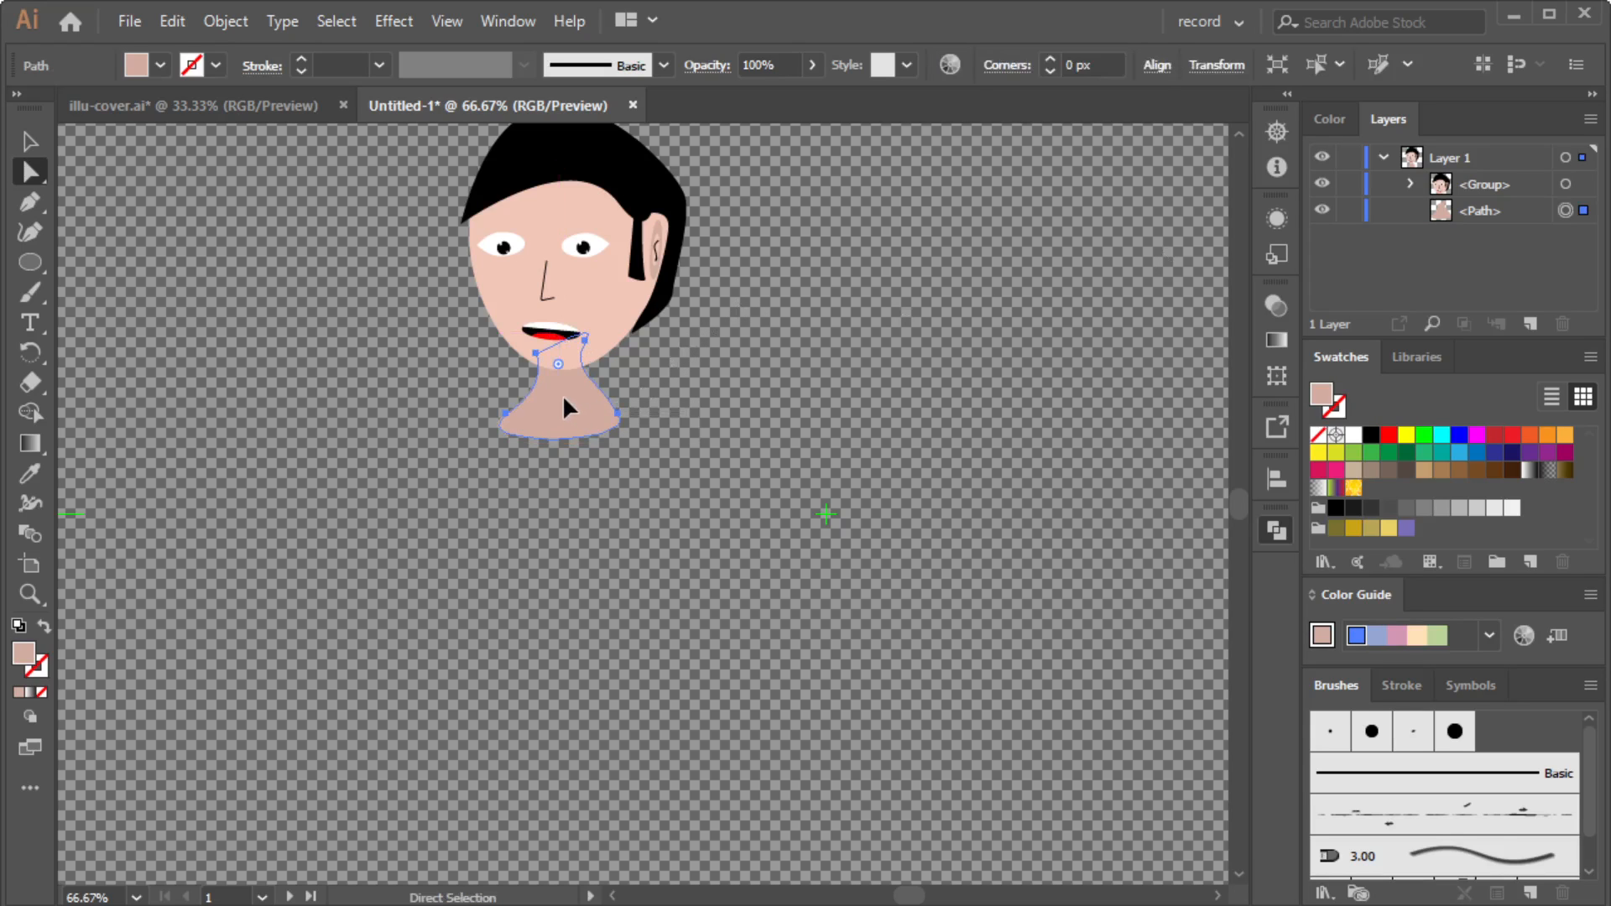
left_click(756, 395)
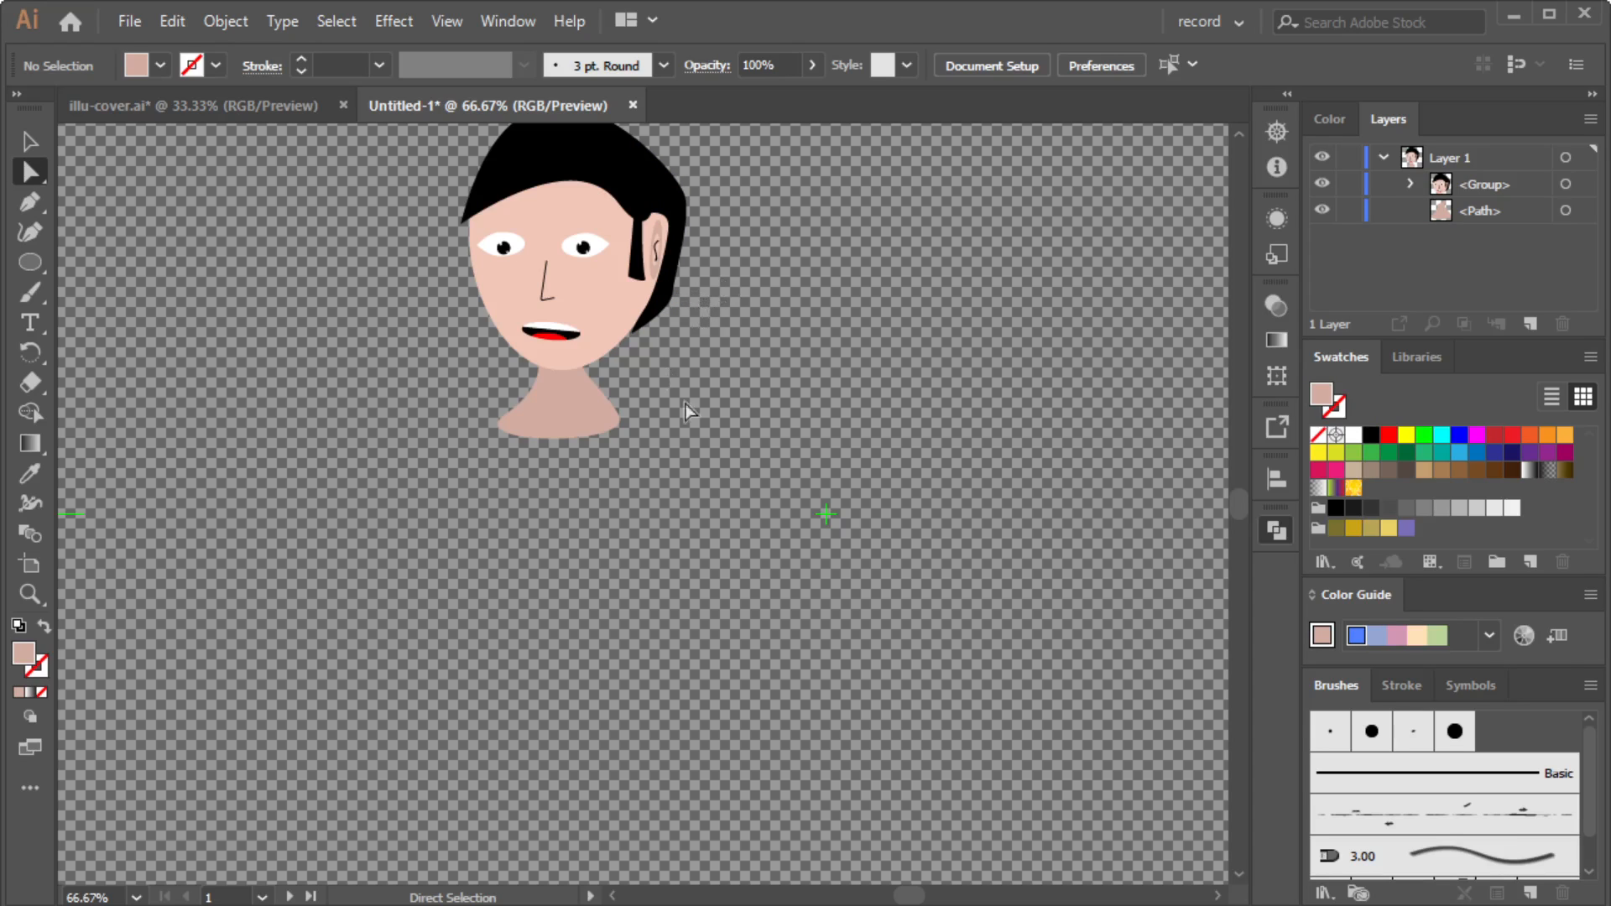
Draw a tall ellipse below the neck for the torso and fill it with pure red.
scroll(687, 354, "down", 2)
scroll(679, 356, "up", 1)
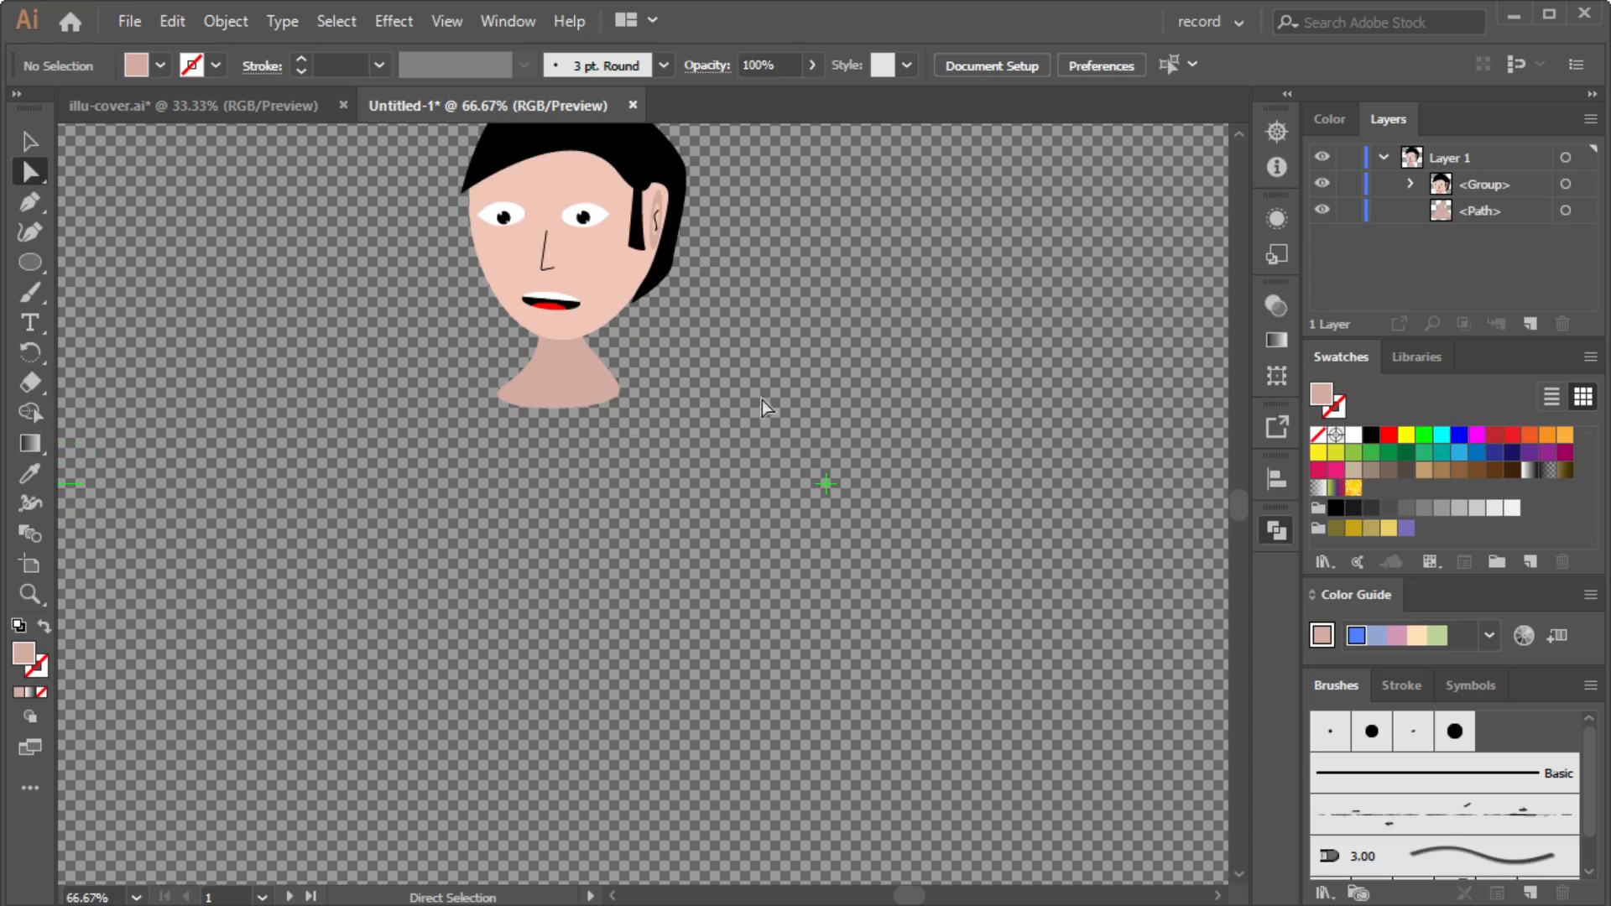
scroll(797, 395, "up", 1)
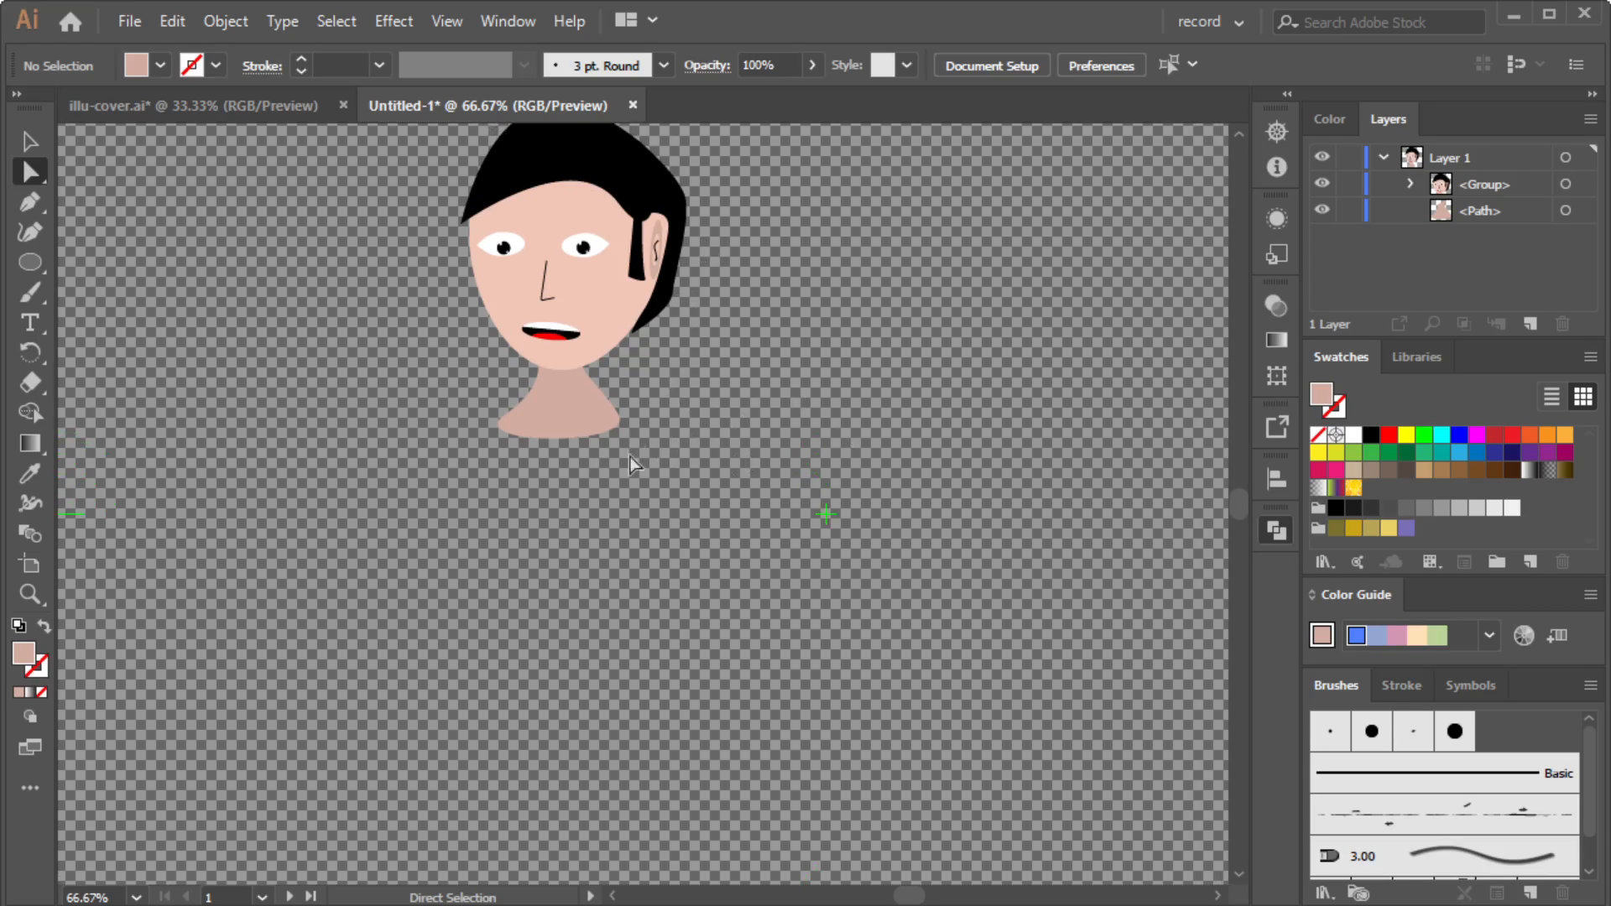
left_click(28, 267)
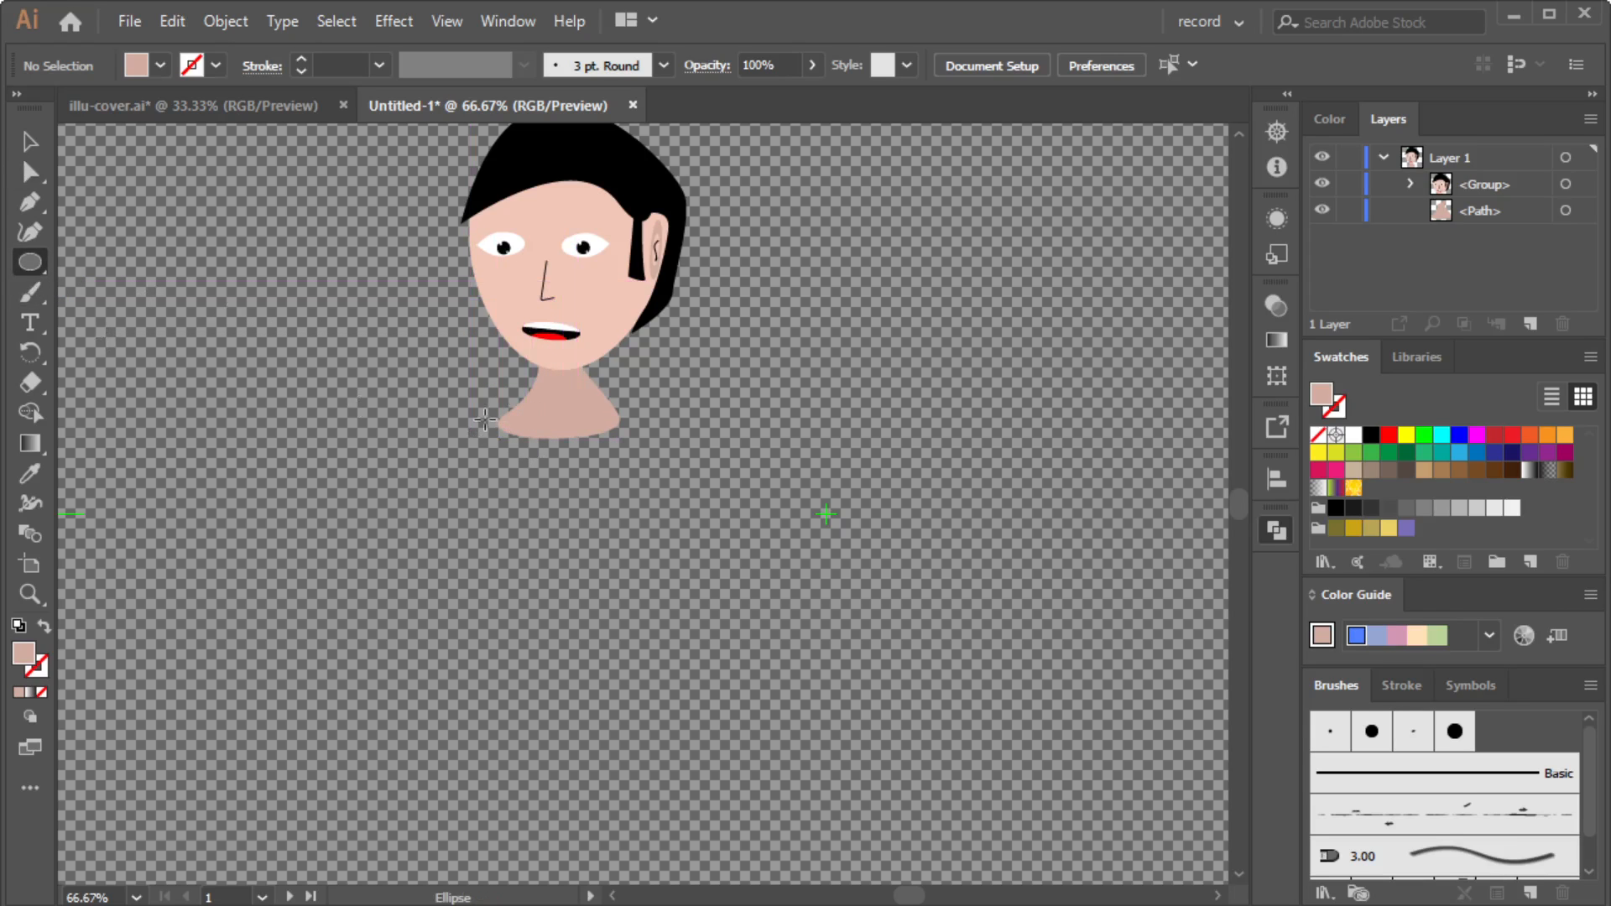
left_click_drag(489, 401, 748, 814)
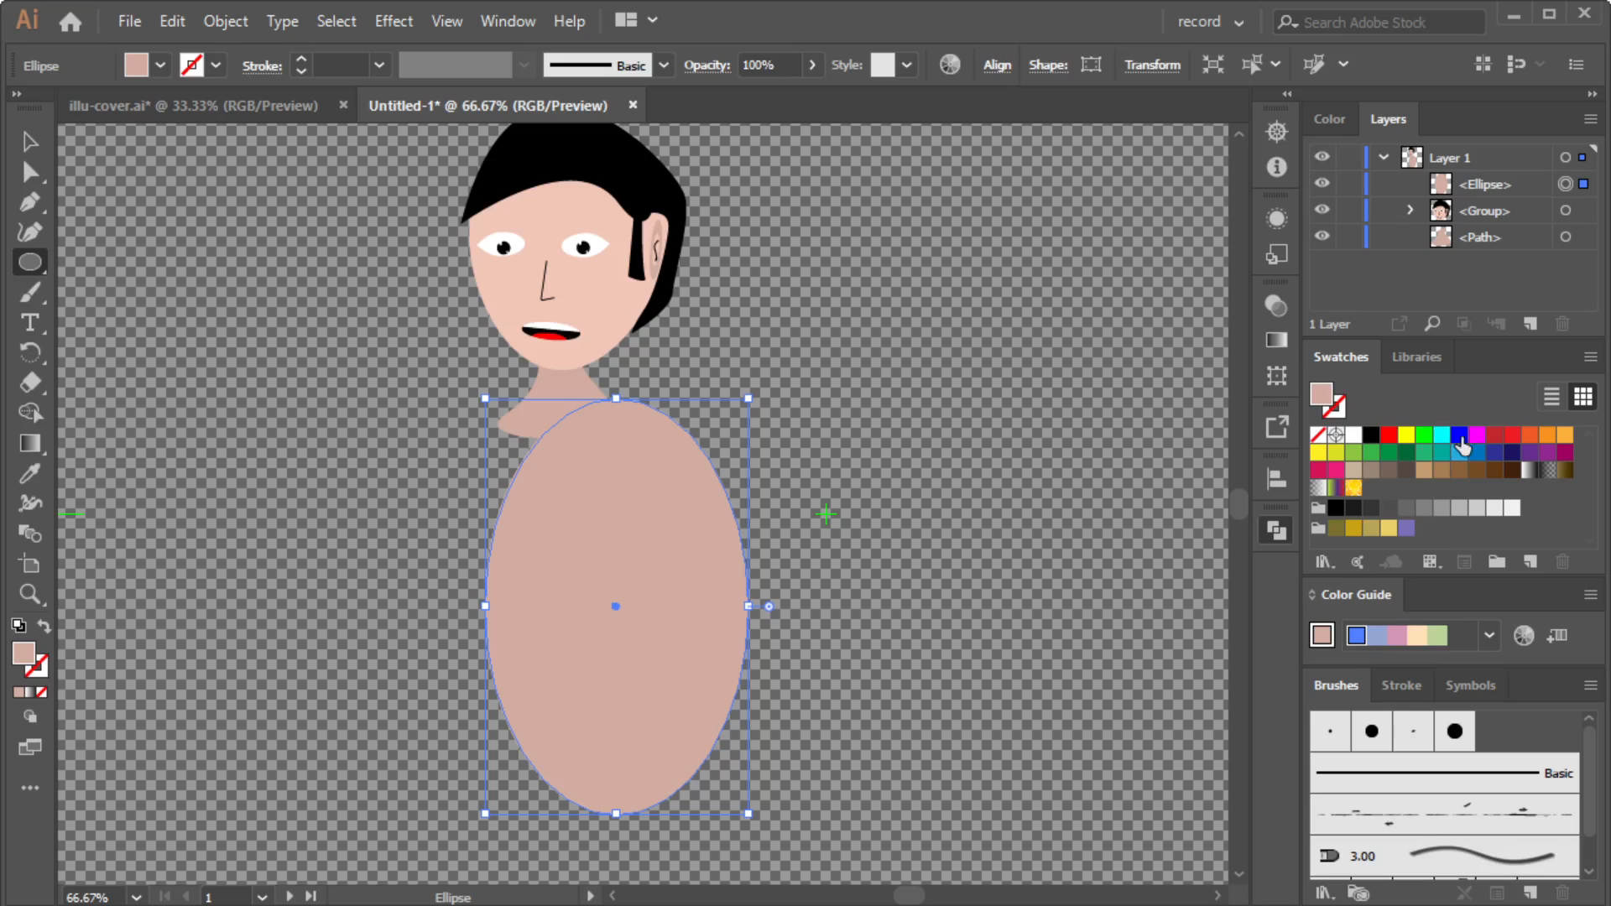
left_click(1530, 435)
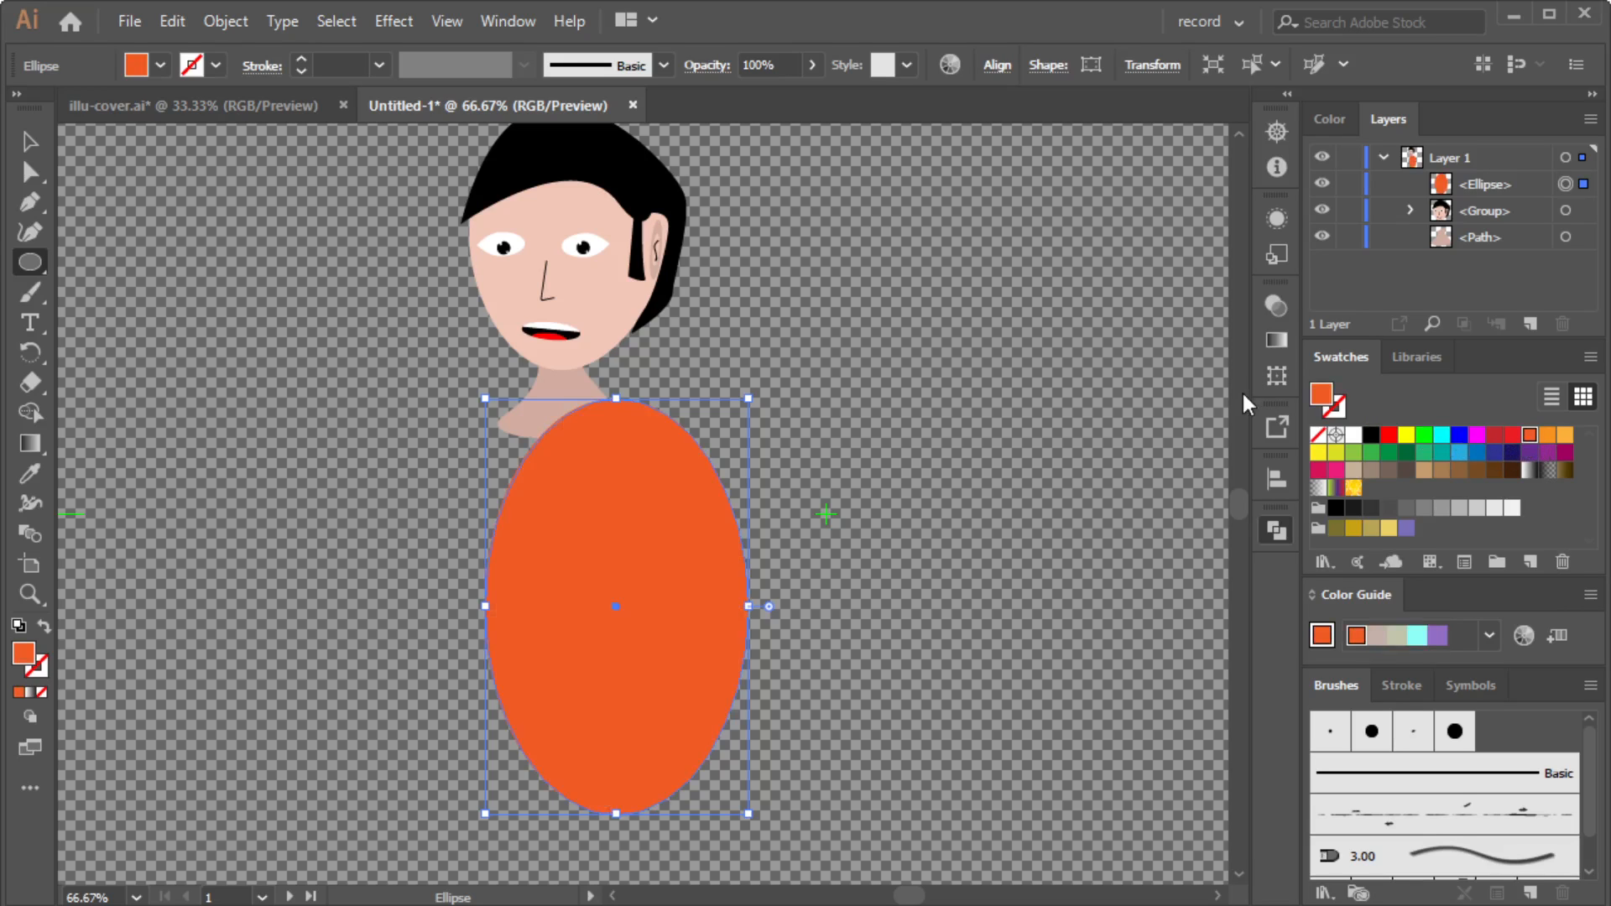
left_click(1389, 435)
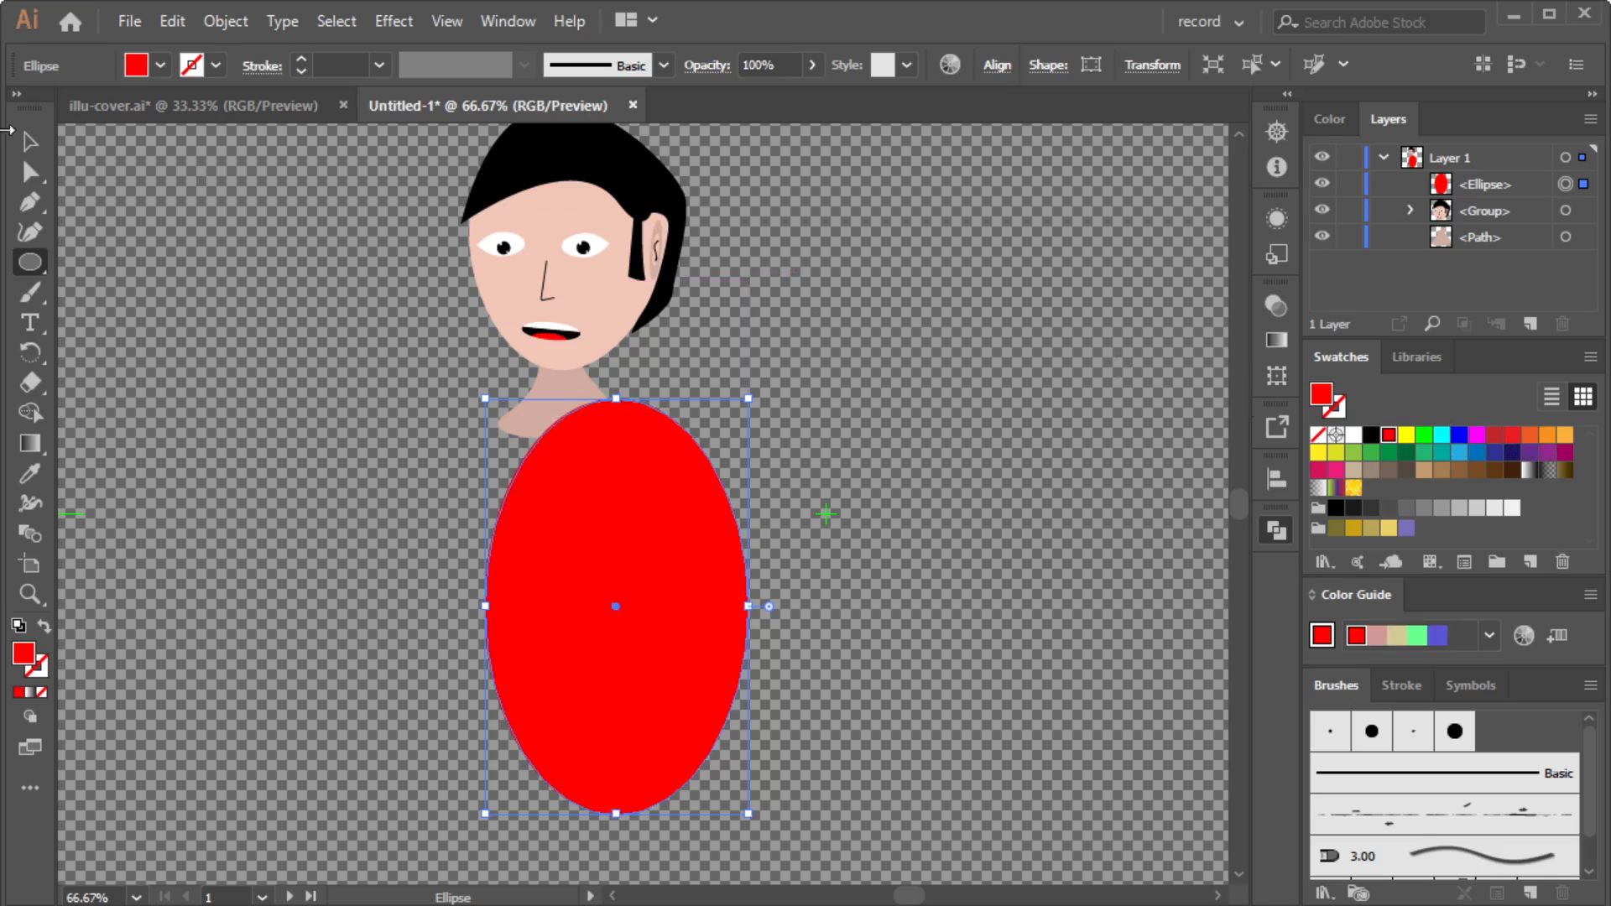
Move the red torso ellipse left and slightly up so it sits centred under the neck.
left_click(30, 172)
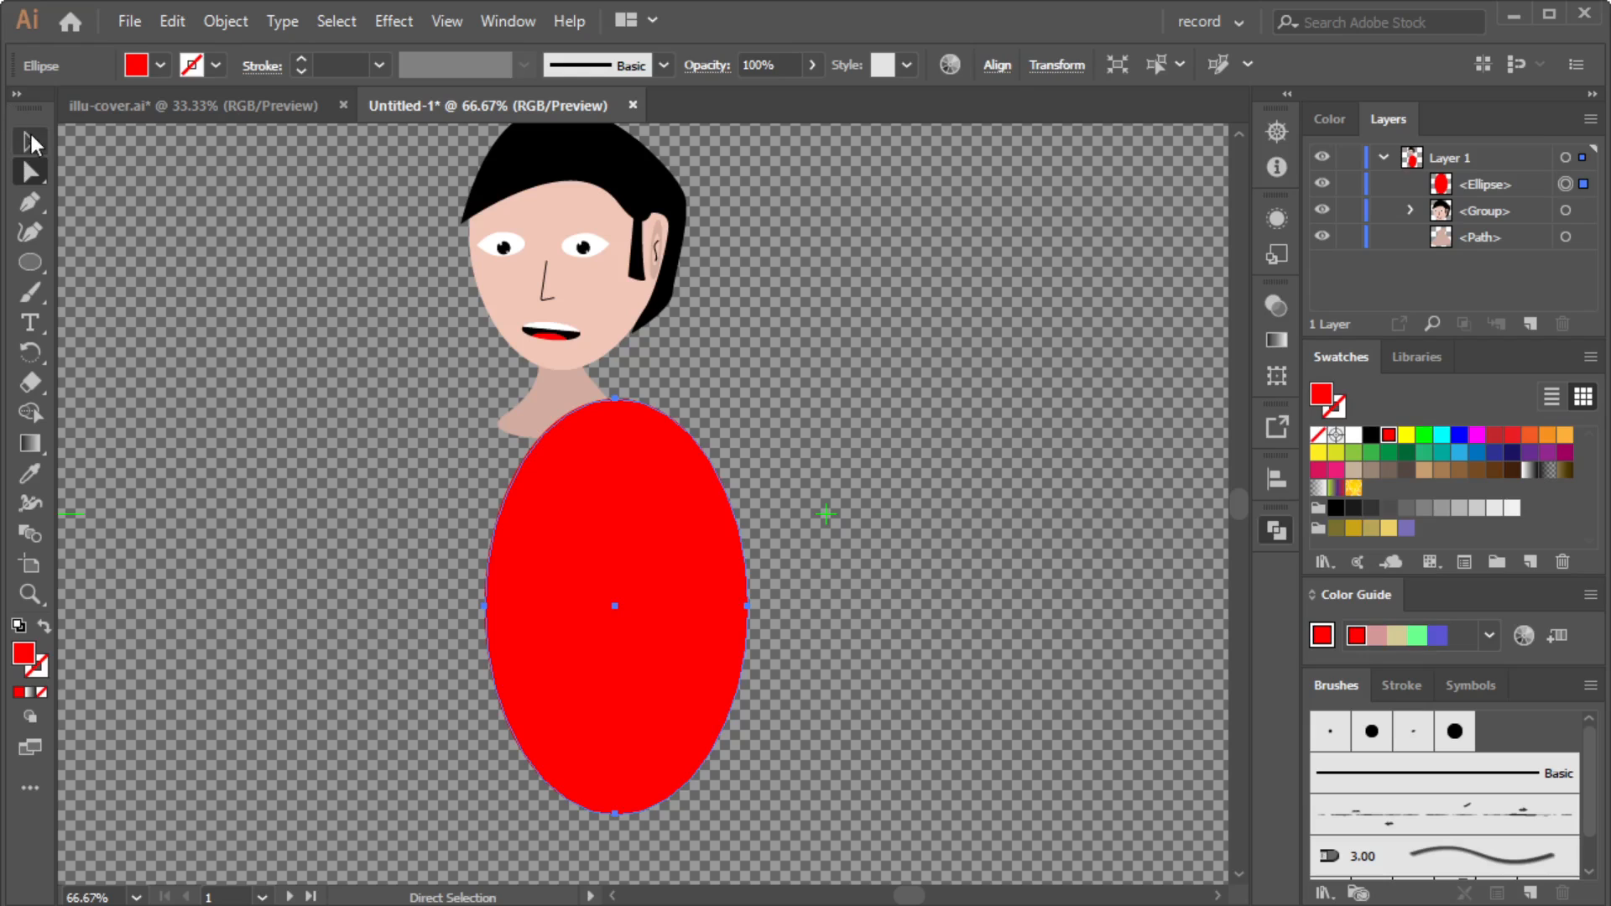
left_click(29, 141)
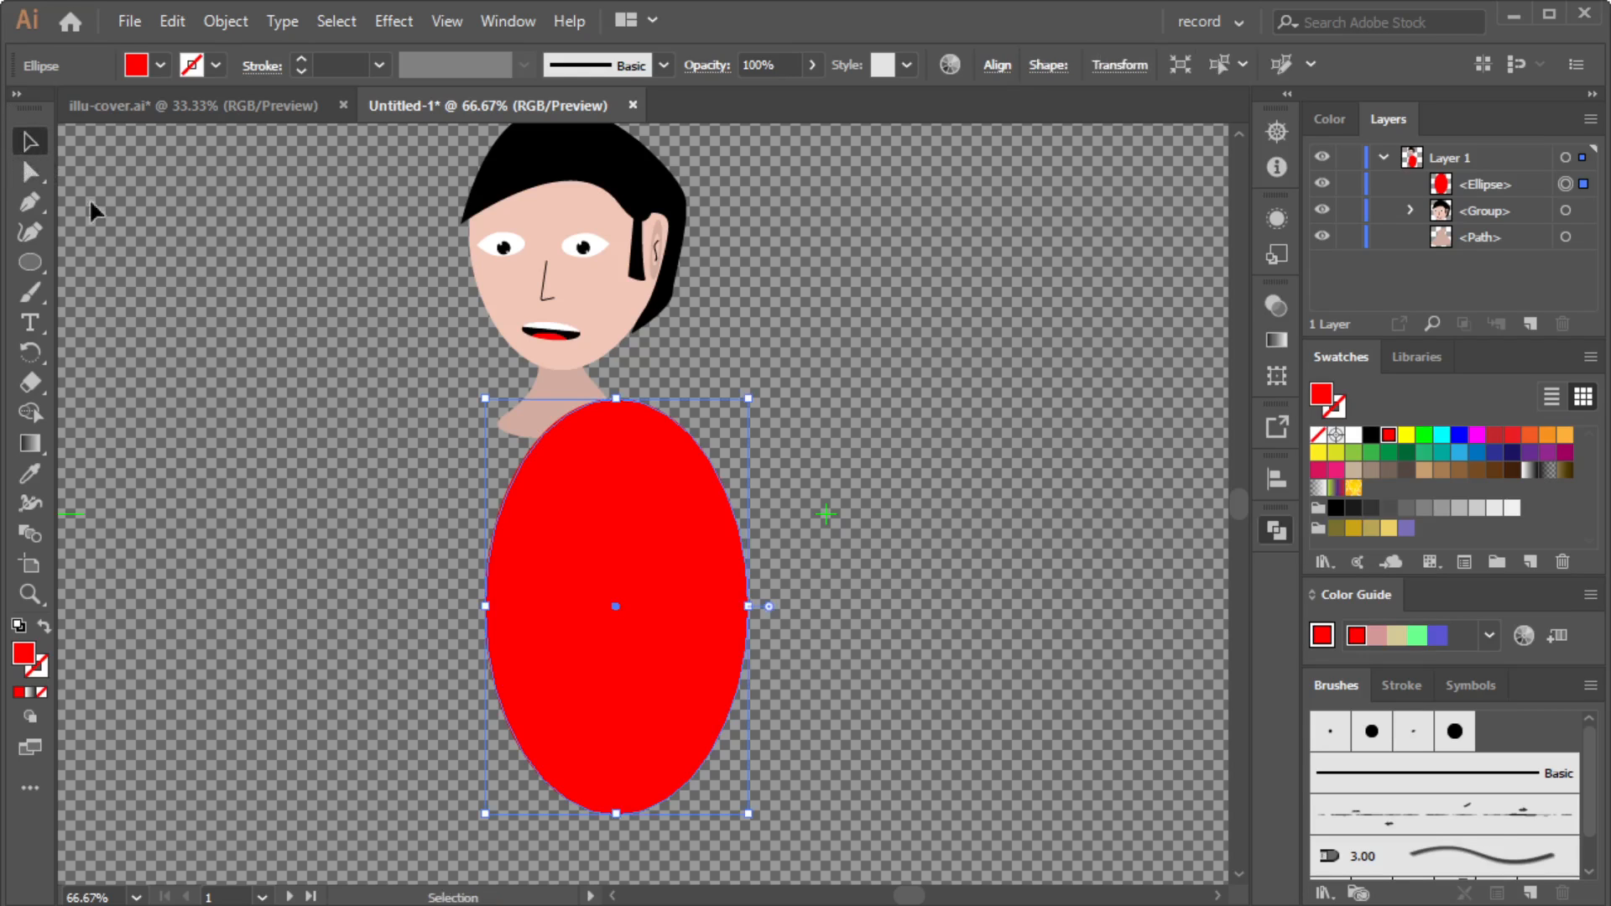
left_click_drag(647, 564, 605, 529)
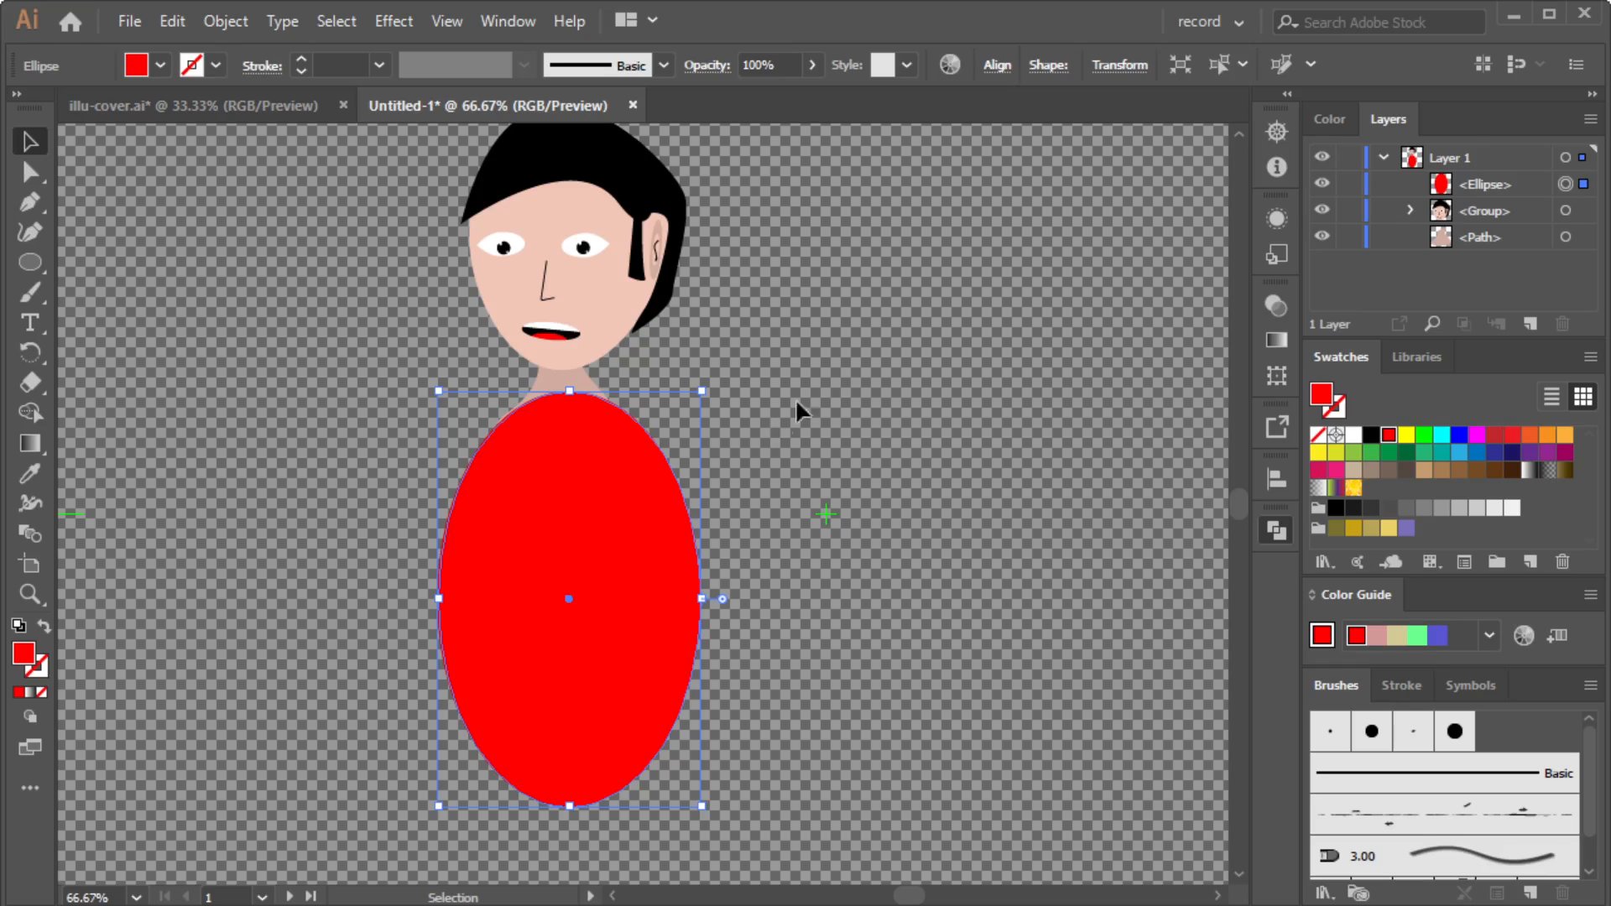
Draw a small upright ellipse overlapping the neck and torso, and fill it with the skin tone sampled from the neck.
left_click(829, 371)
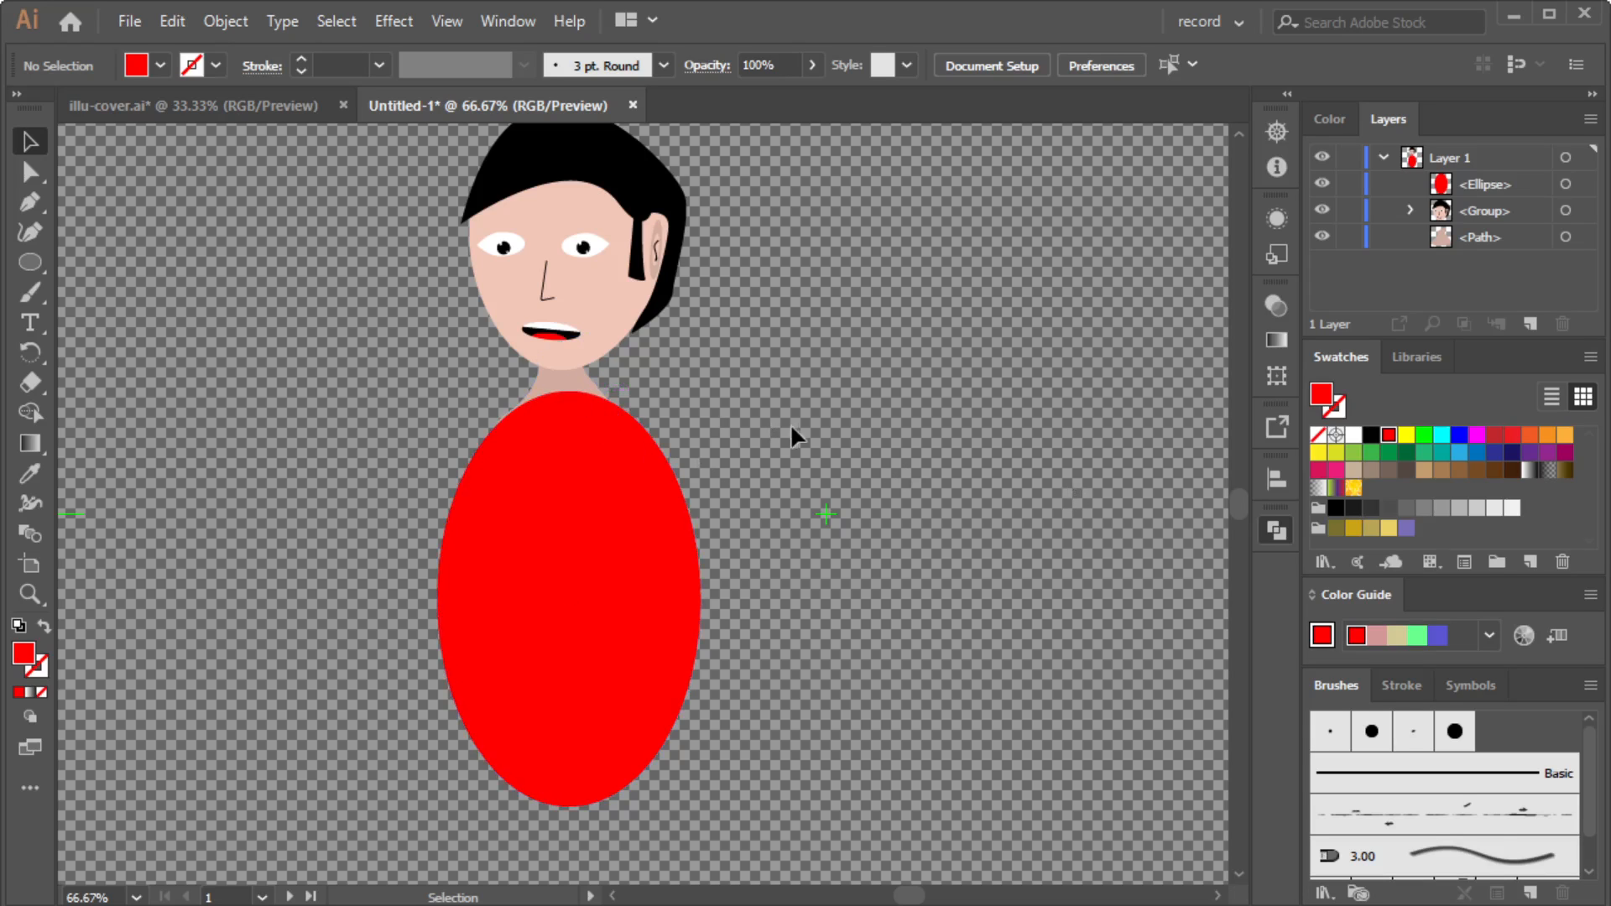
scroll(789, 422, "up", 2)
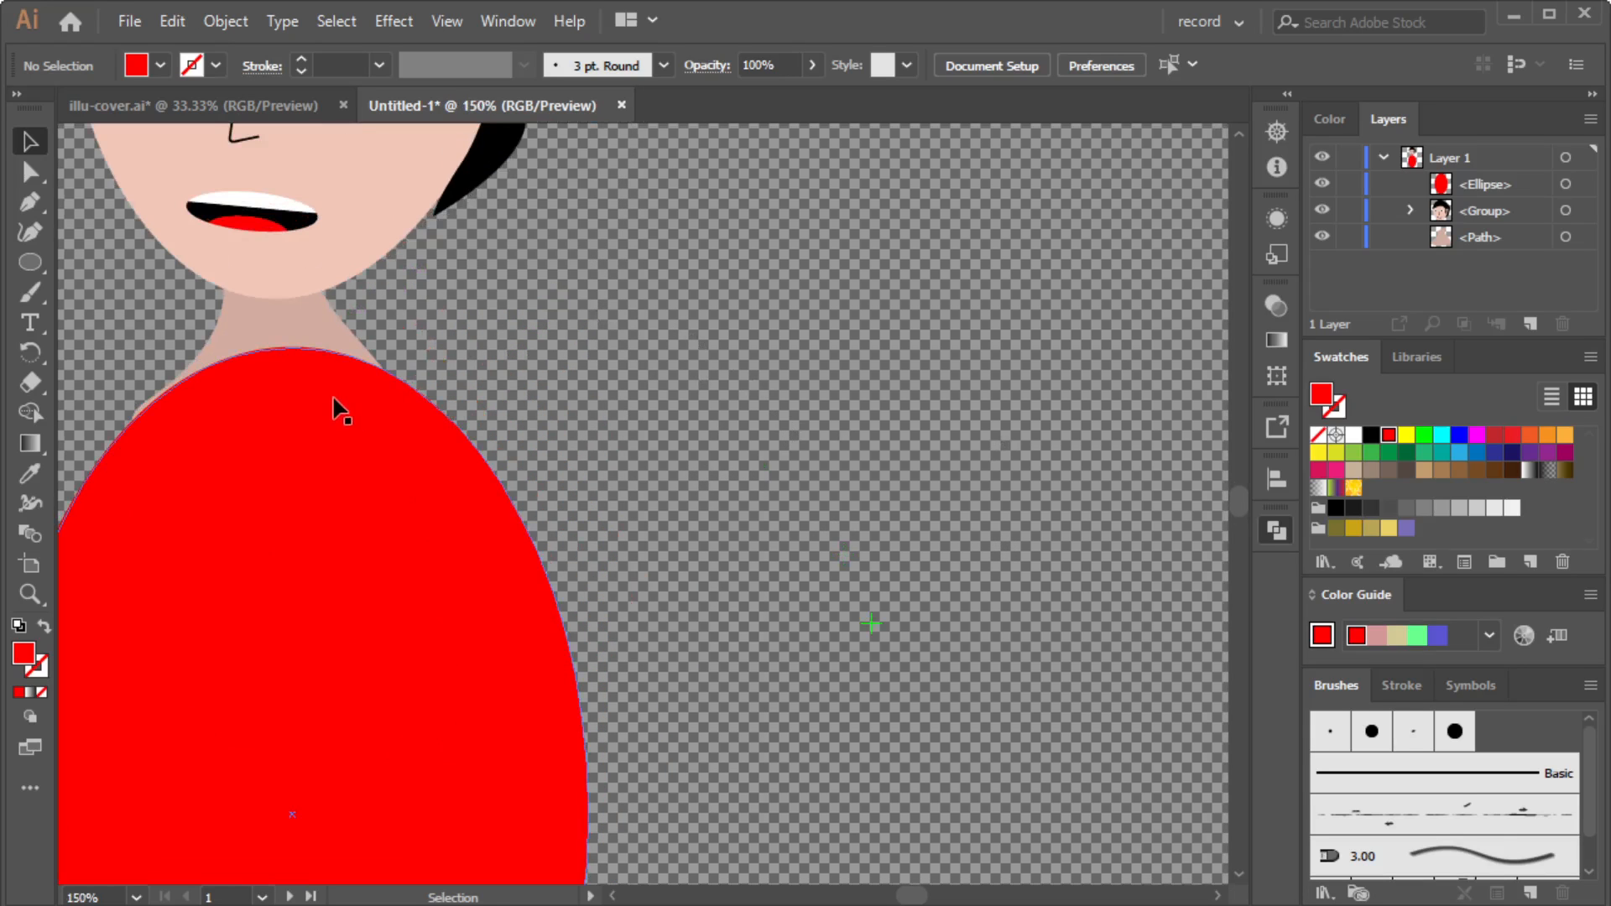
scroll(276, 361, "left", 3)
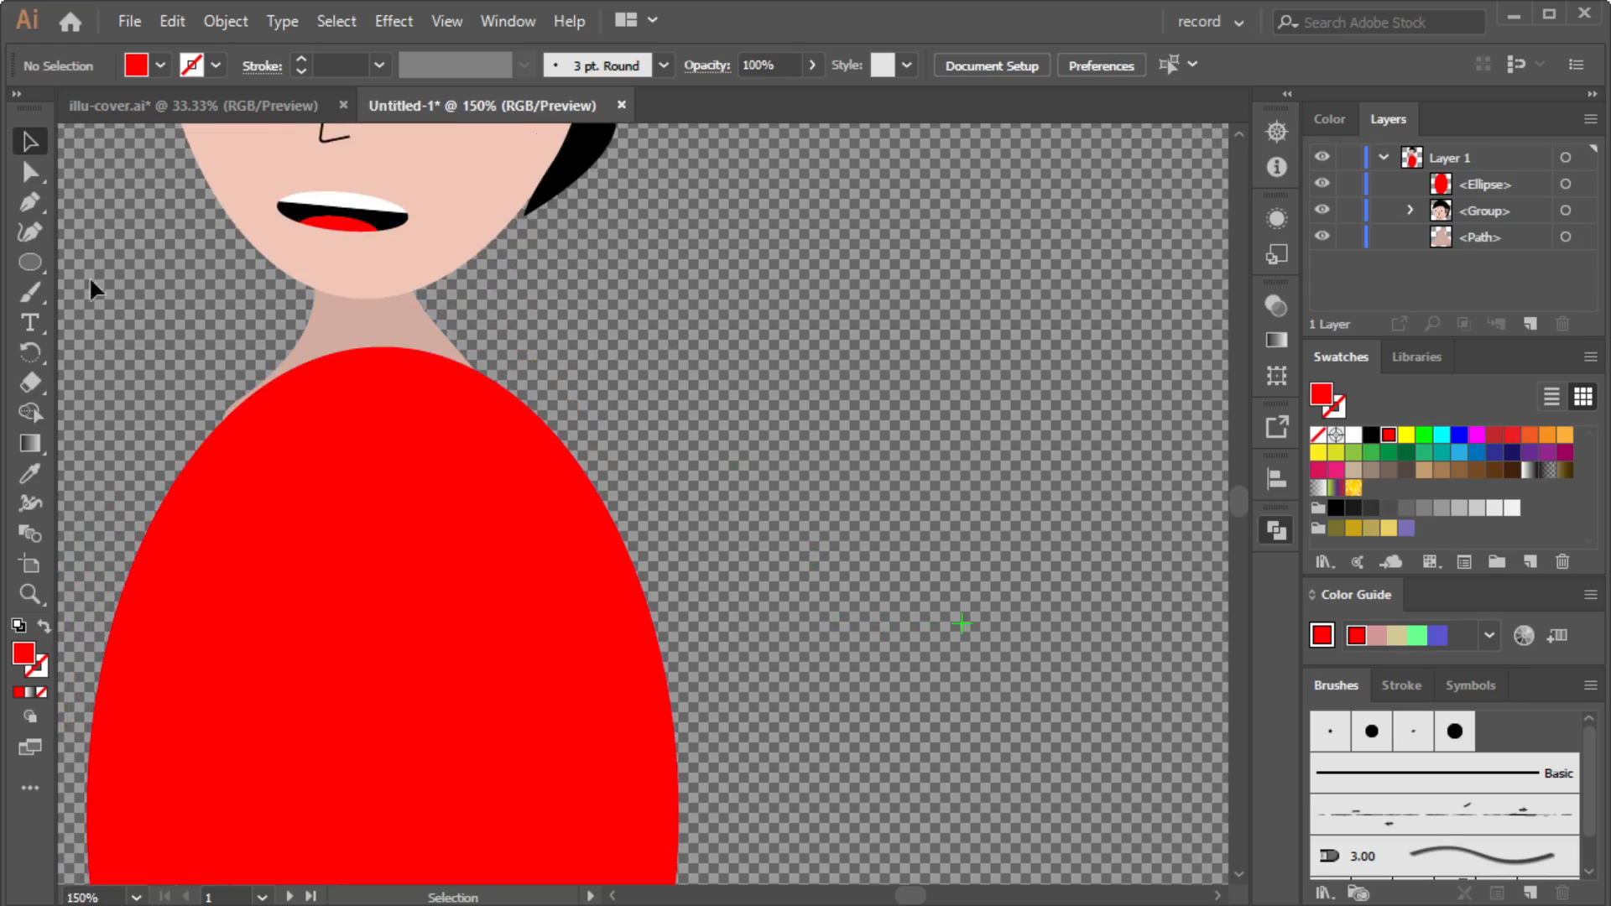
left_click(25, 259)
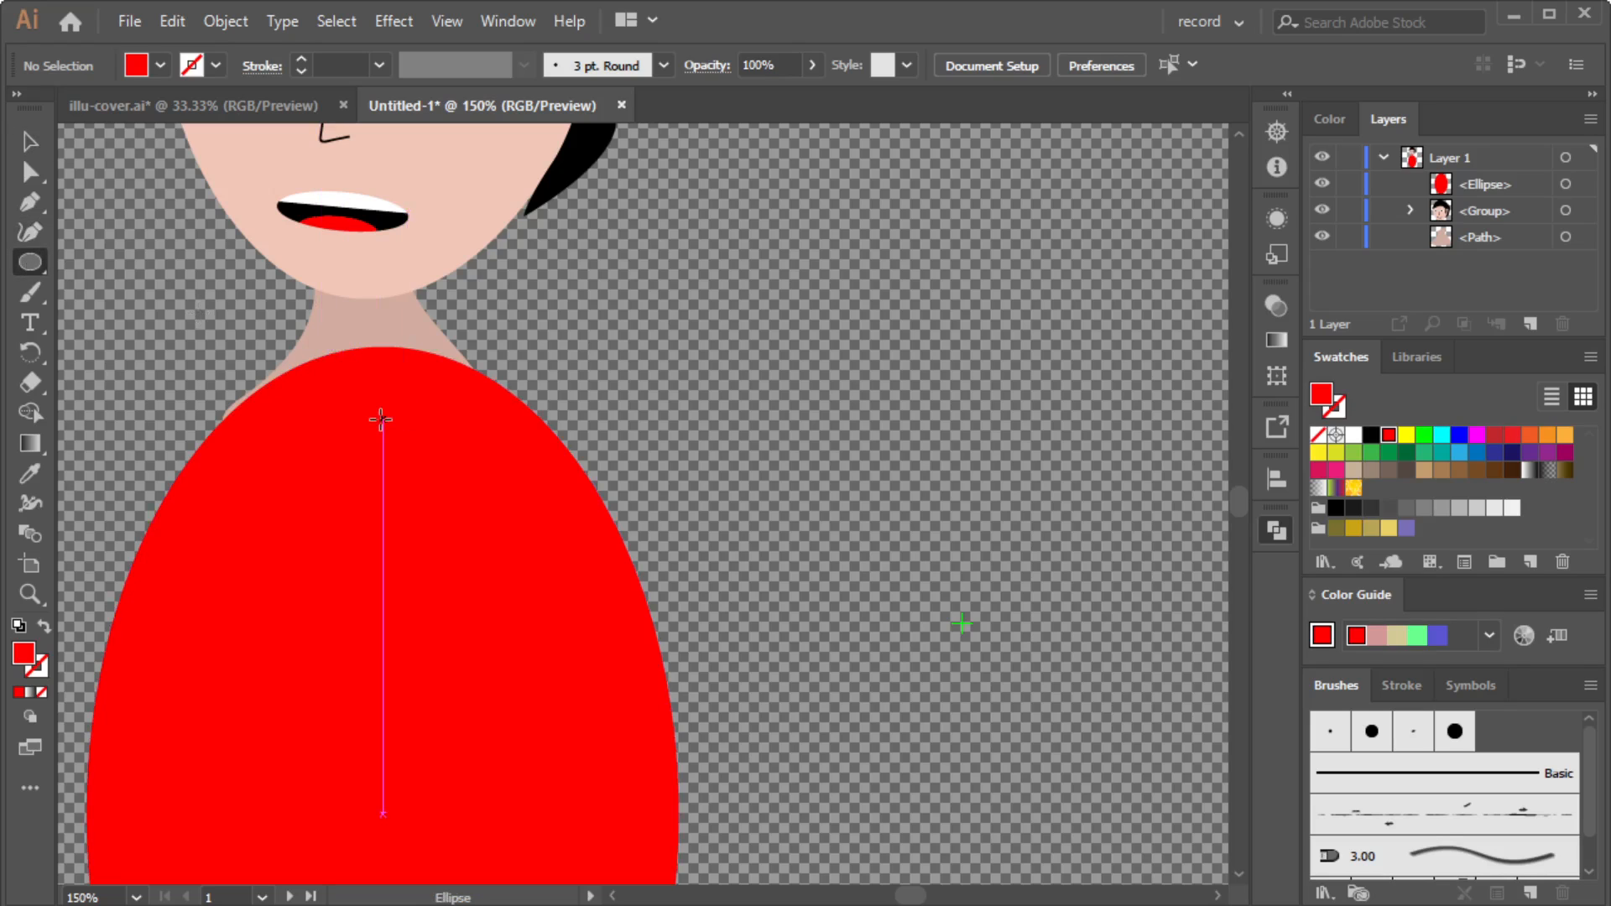
left_click_drag(381, 419, 510, 256)
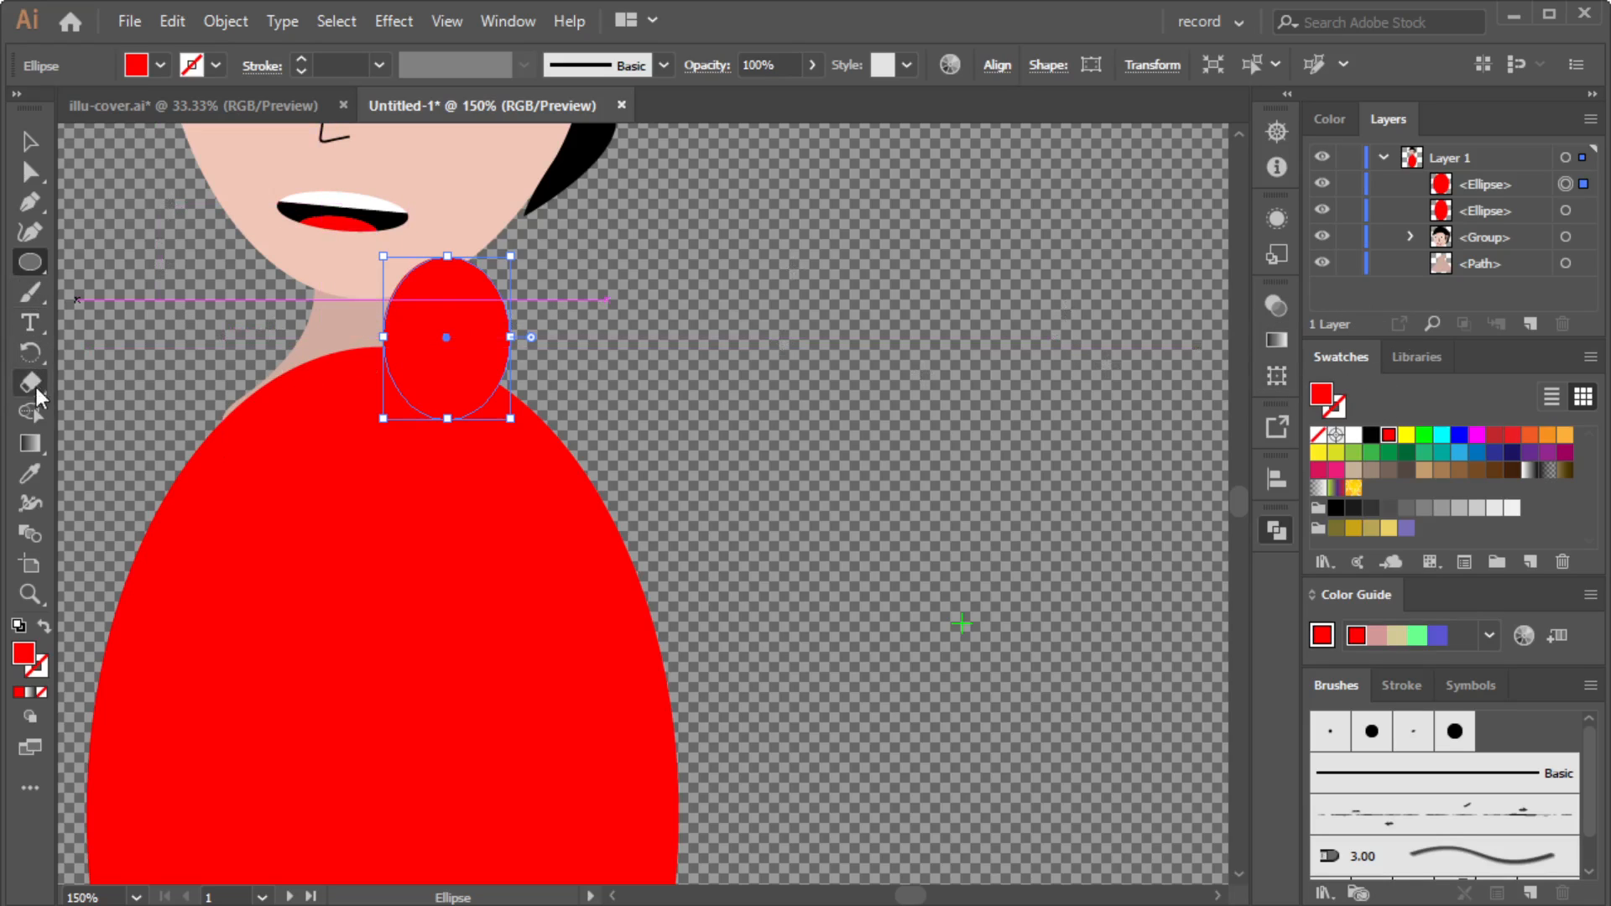
key("i")
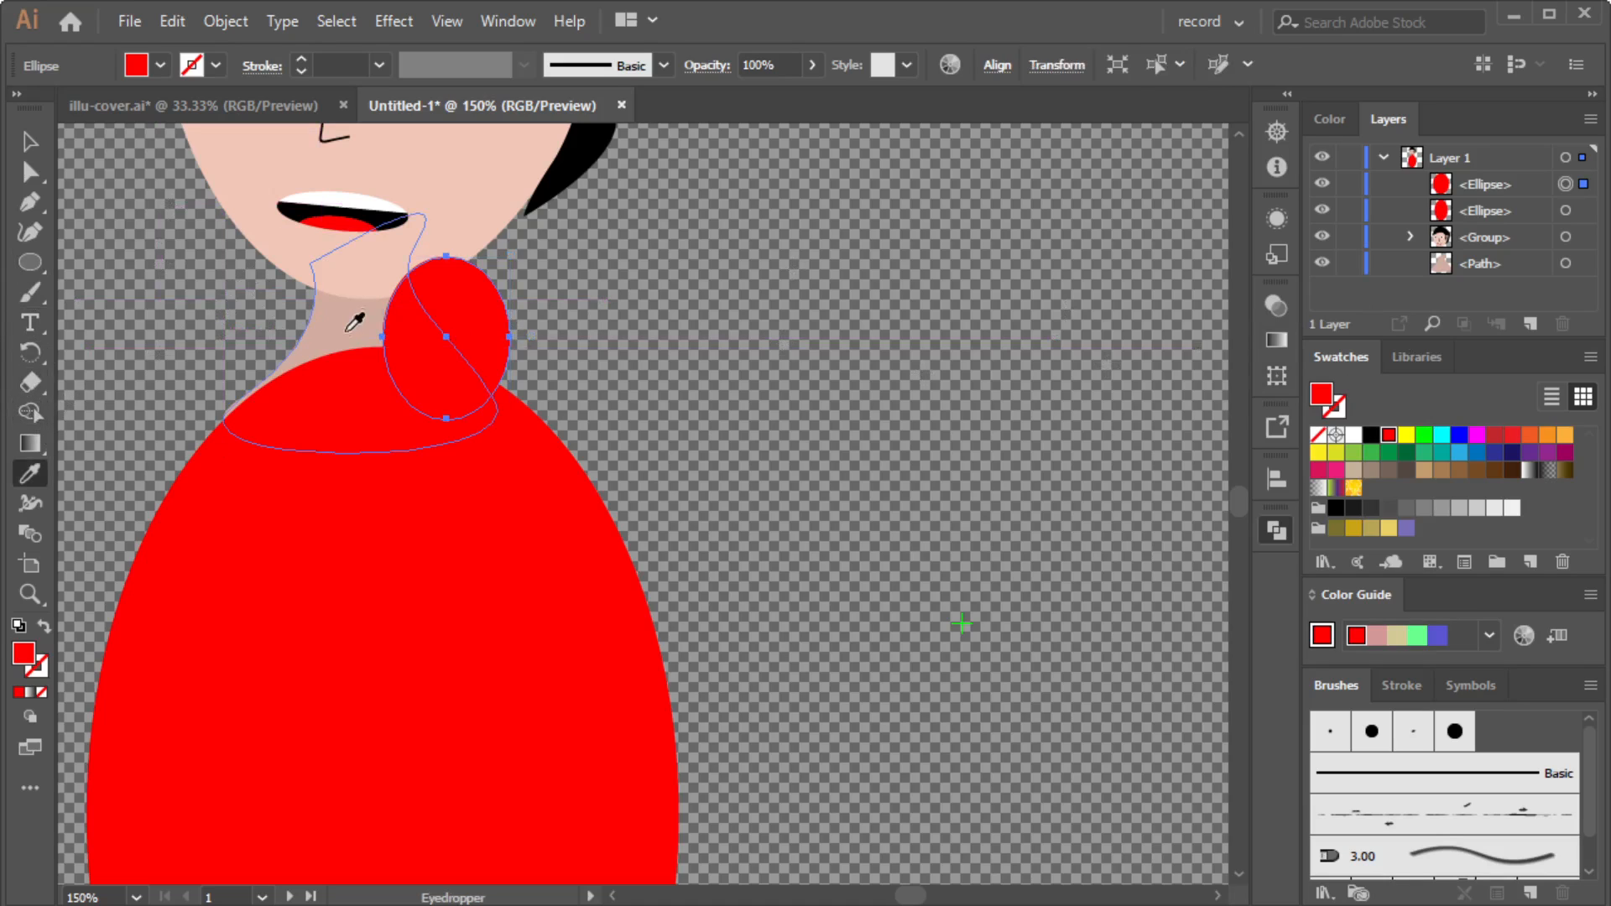
left_click(348, 330)
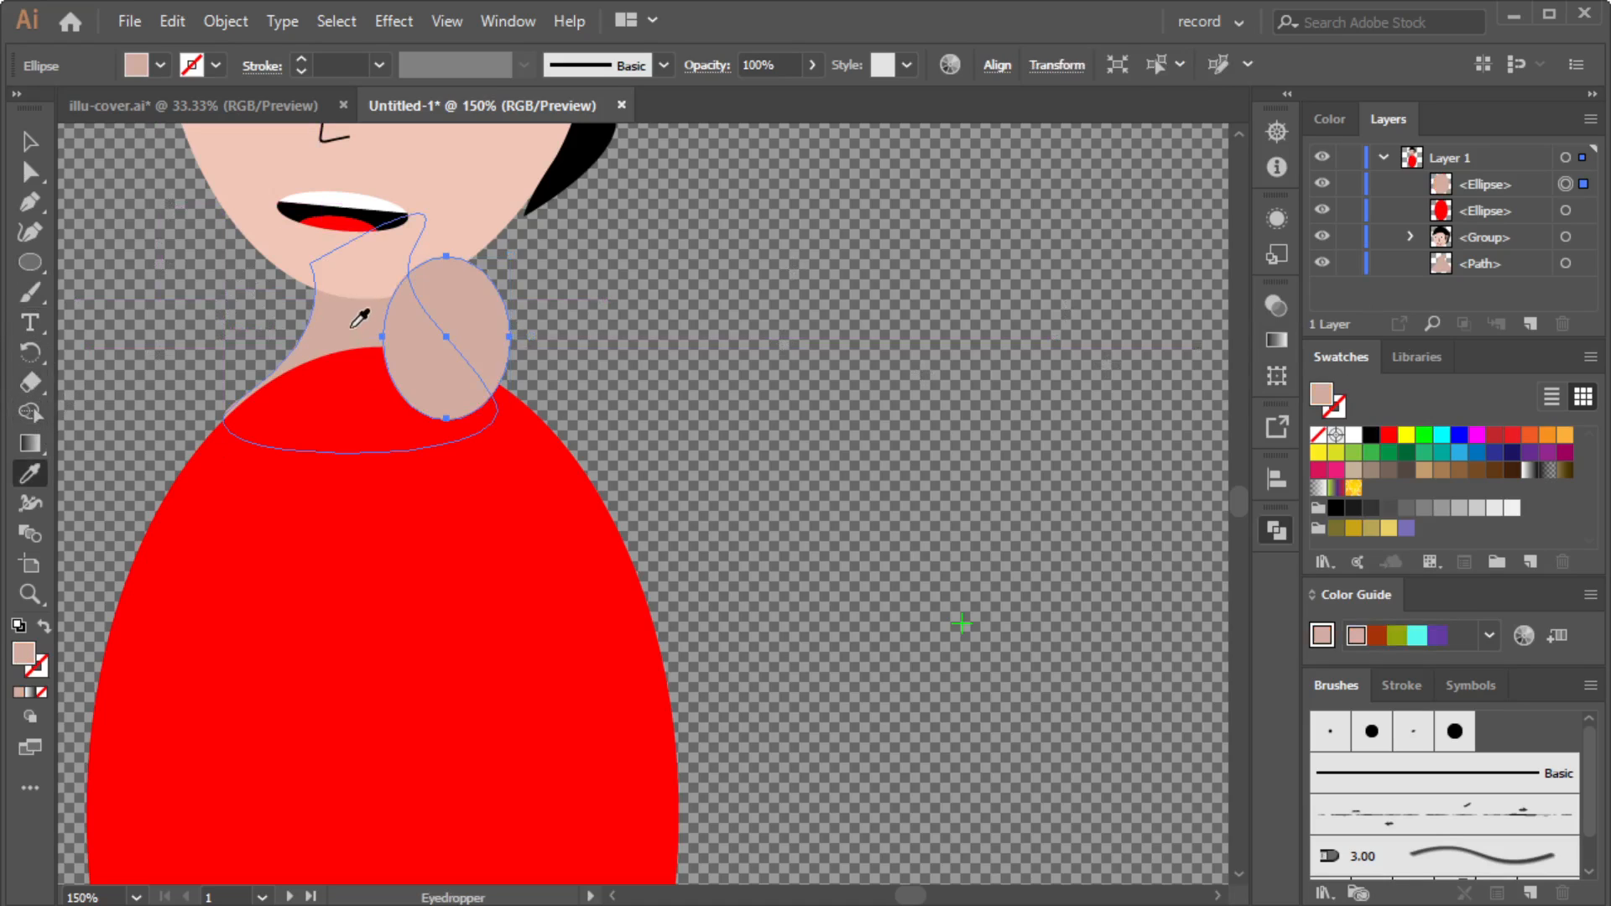
Move the skin-toned ellipse down and left so it sits below the chin, overlapping the torso's top edge.
left_click(29, 172)
left_click_drag(437, 362, 407, 390)
left_click(638, 336)
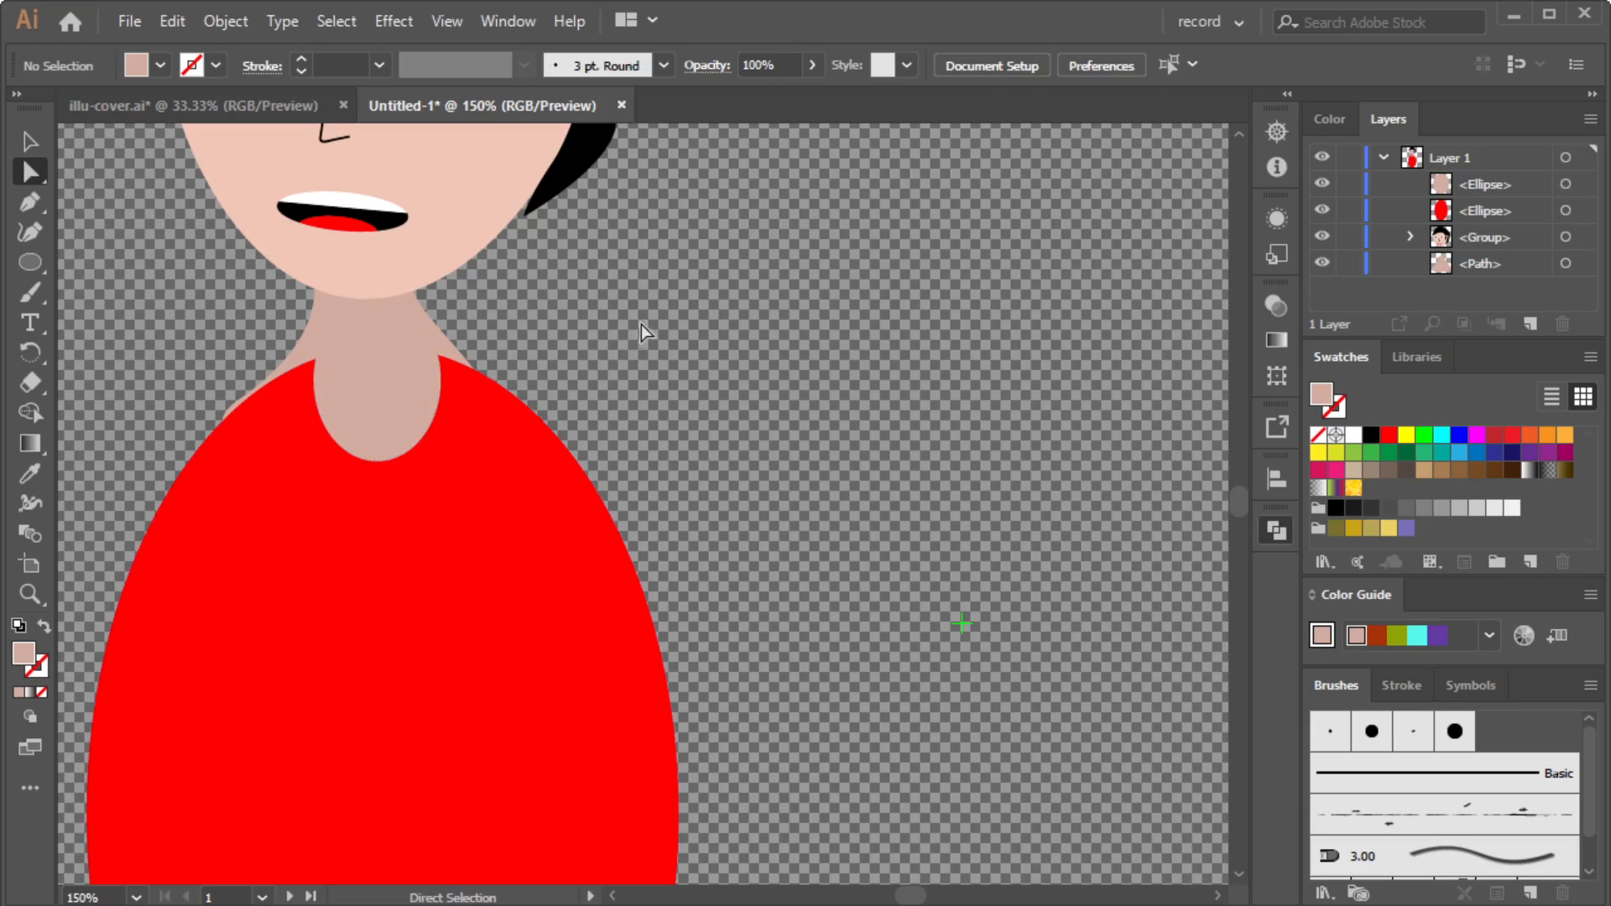
Widen the skin-toned ellipse by moving its two side anchors outward and slightly down to the edges of the neck.
left_click(382, 418)
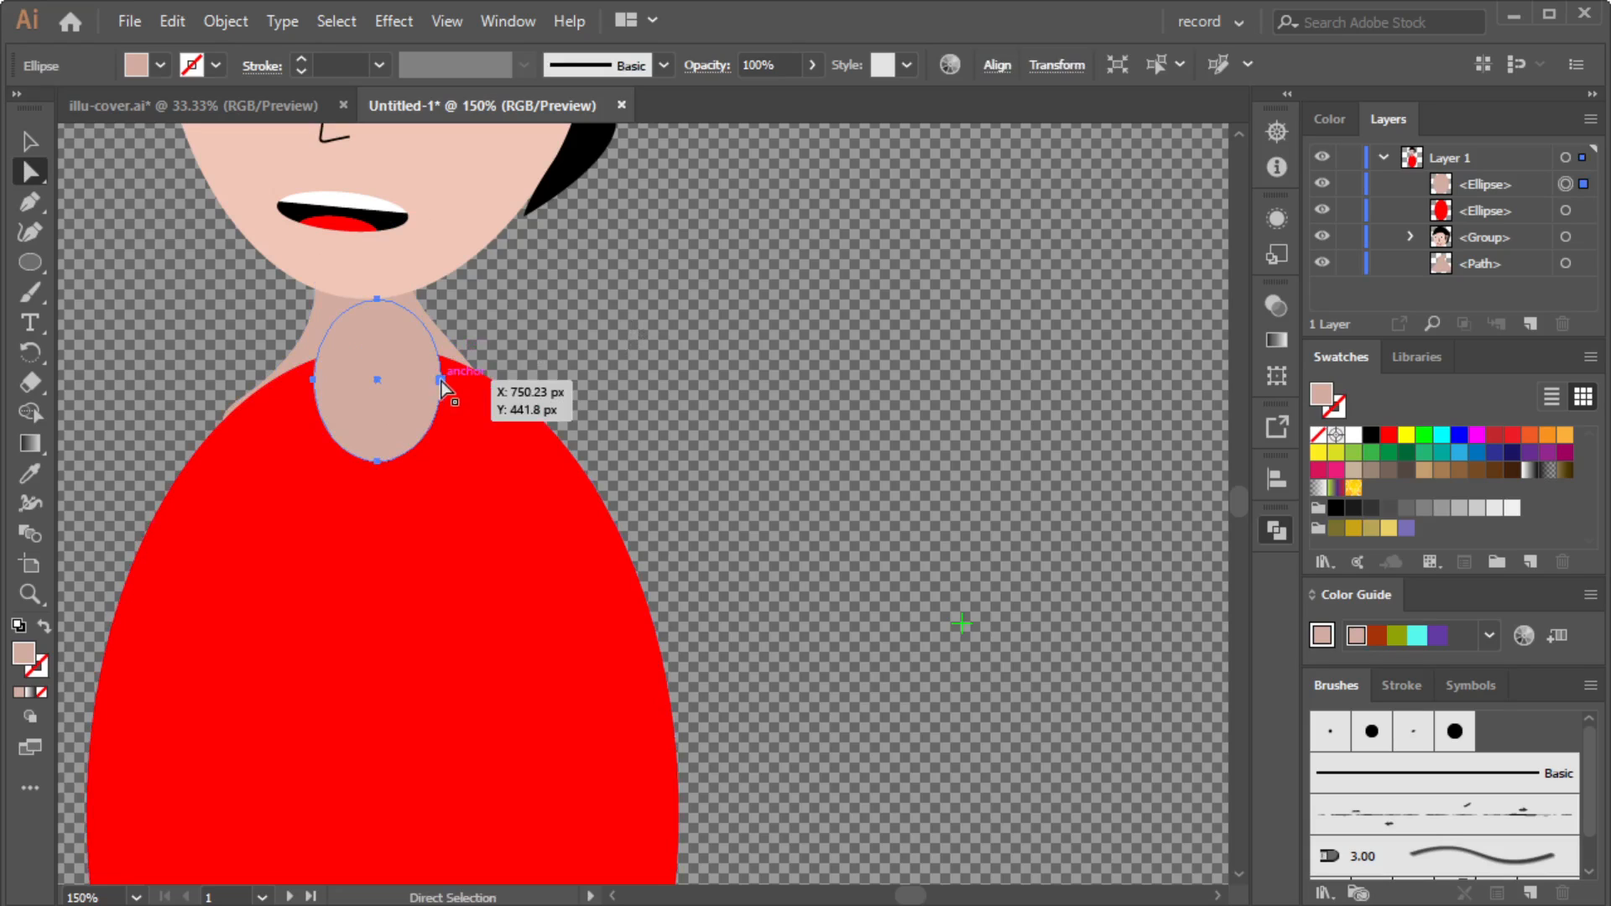
mouse_move(441, 381)
left_mouse_down()
mouse_move(453, 359)
mouse_move(470, 390)
left_mouse_up()
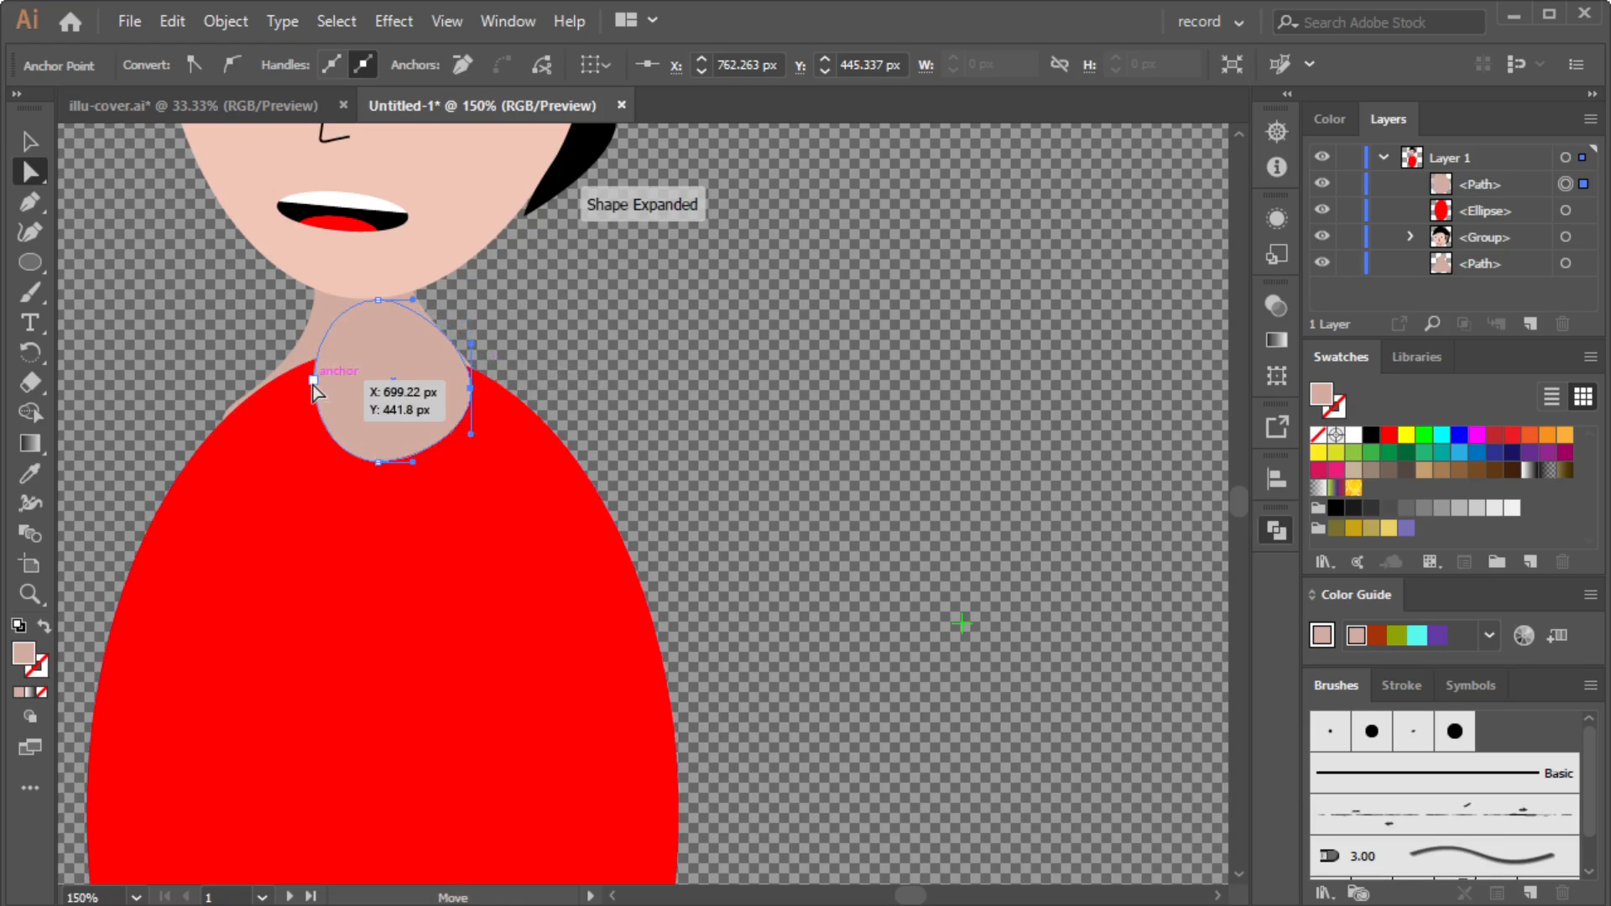
left_click_drag(312, 385, 271, 403)
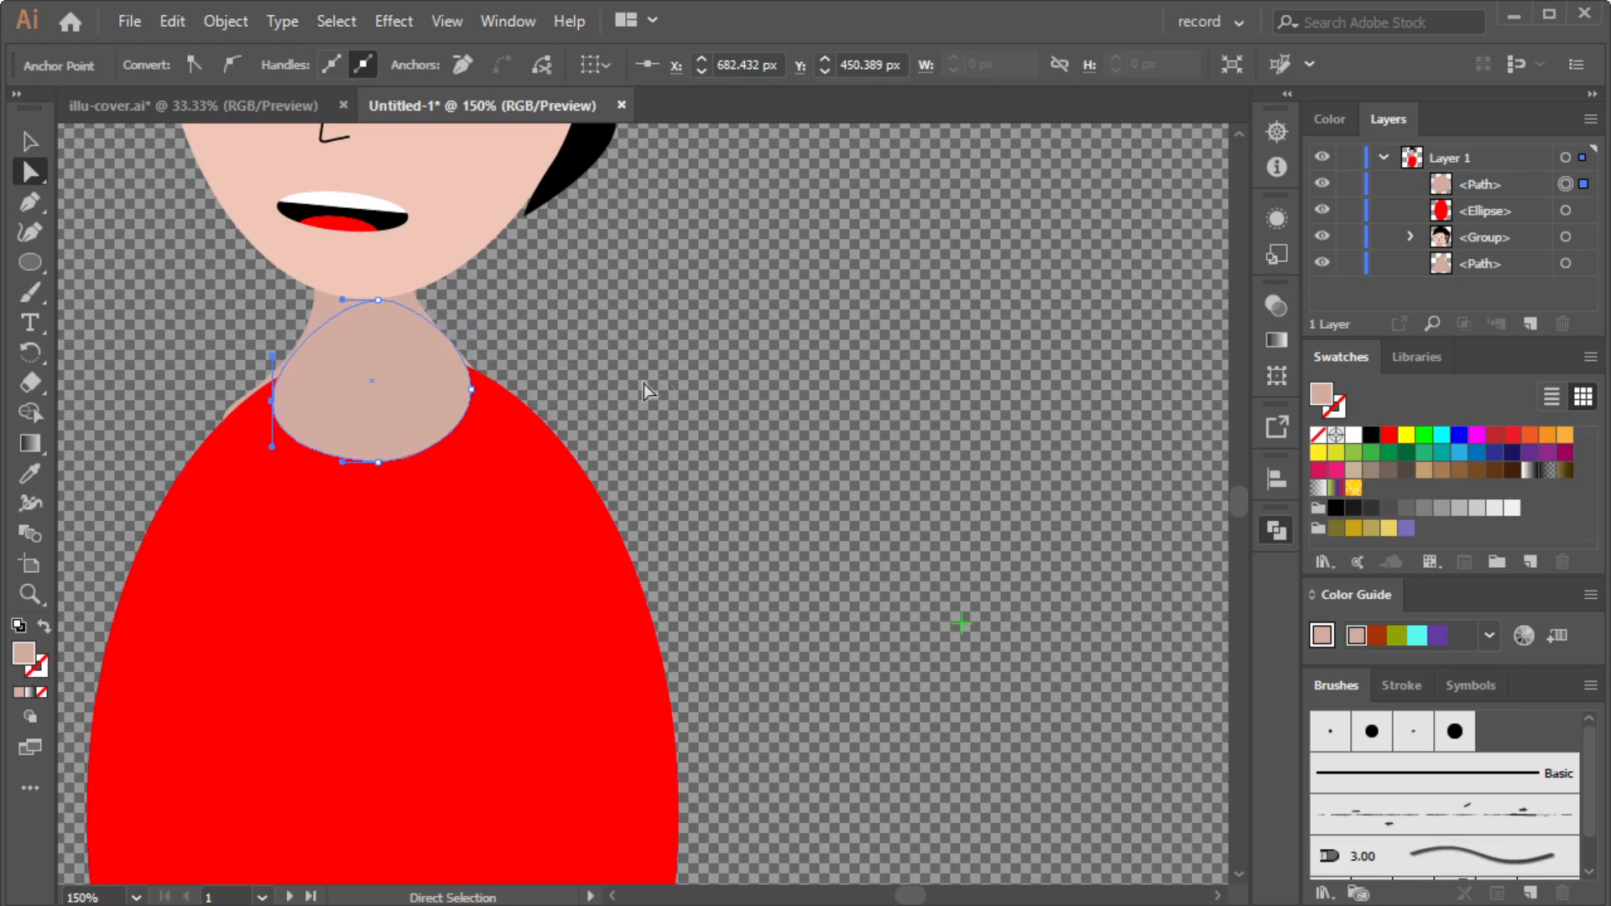
left_click(673, 331)
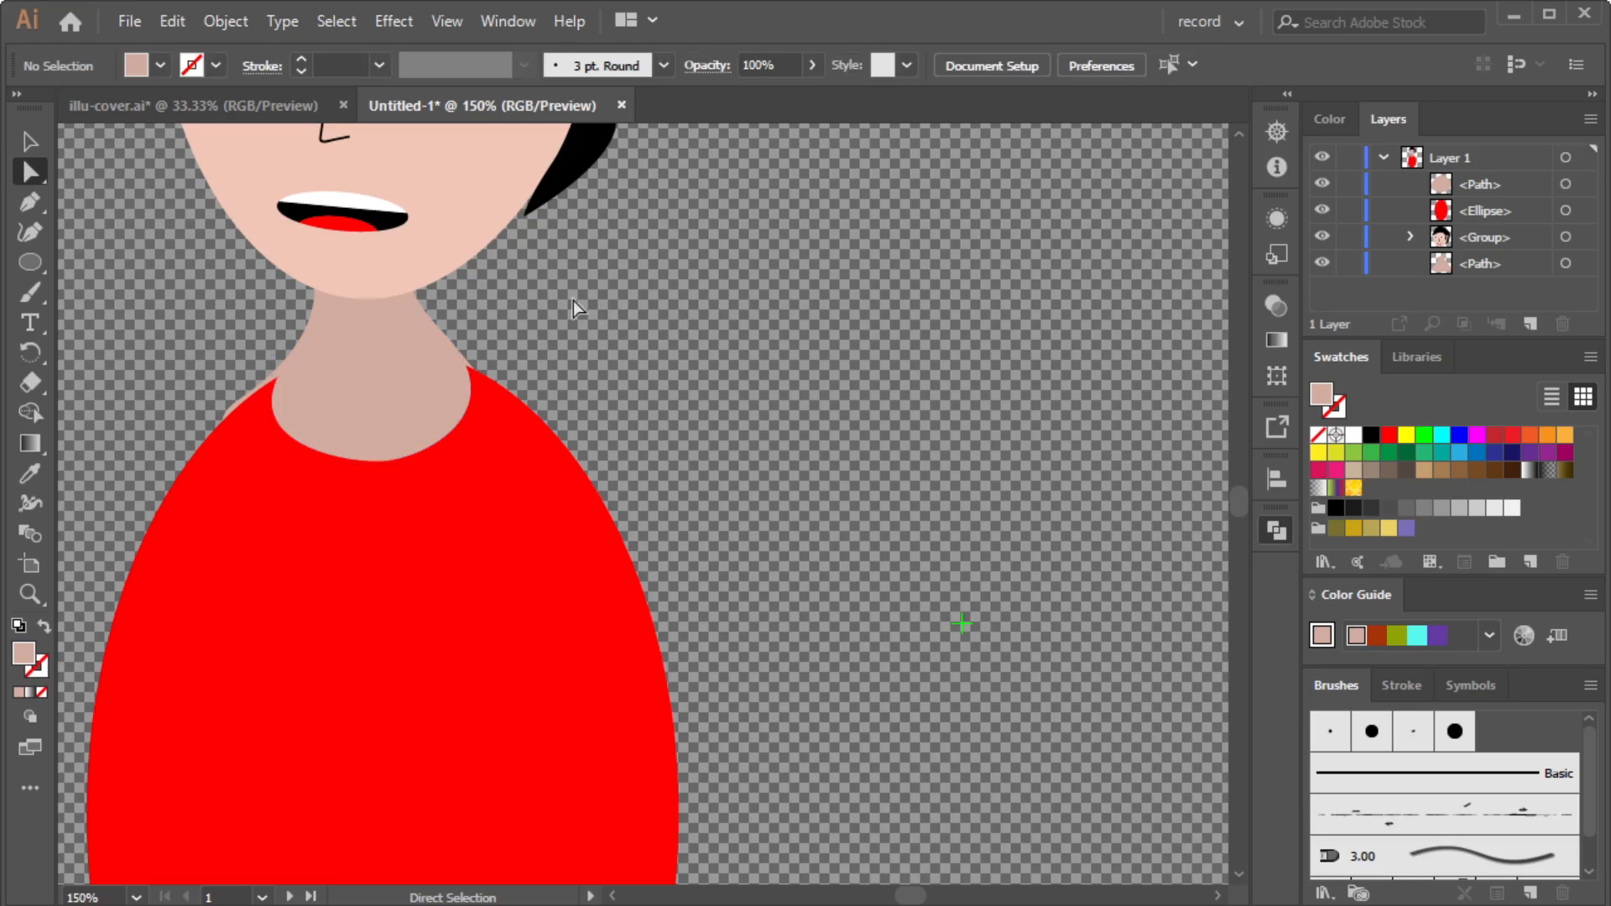
Divide the skin-toned neckline shape and the red torso into separate pieces along their overlapping outlines.
left_click(350, 400)
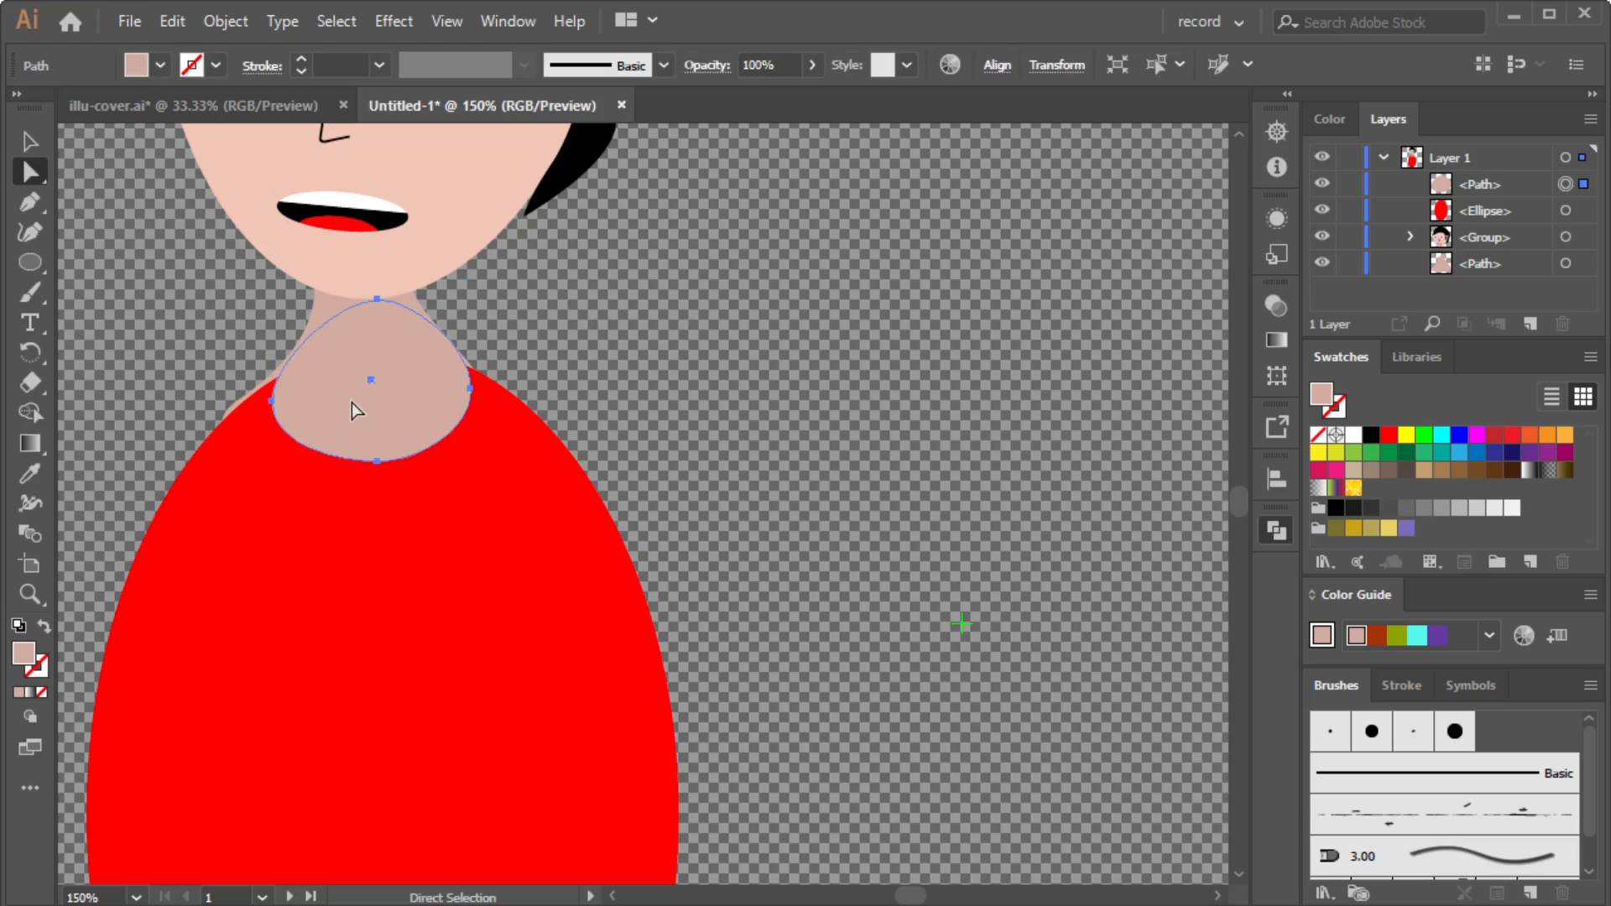
left_click(611, 617, "shift")
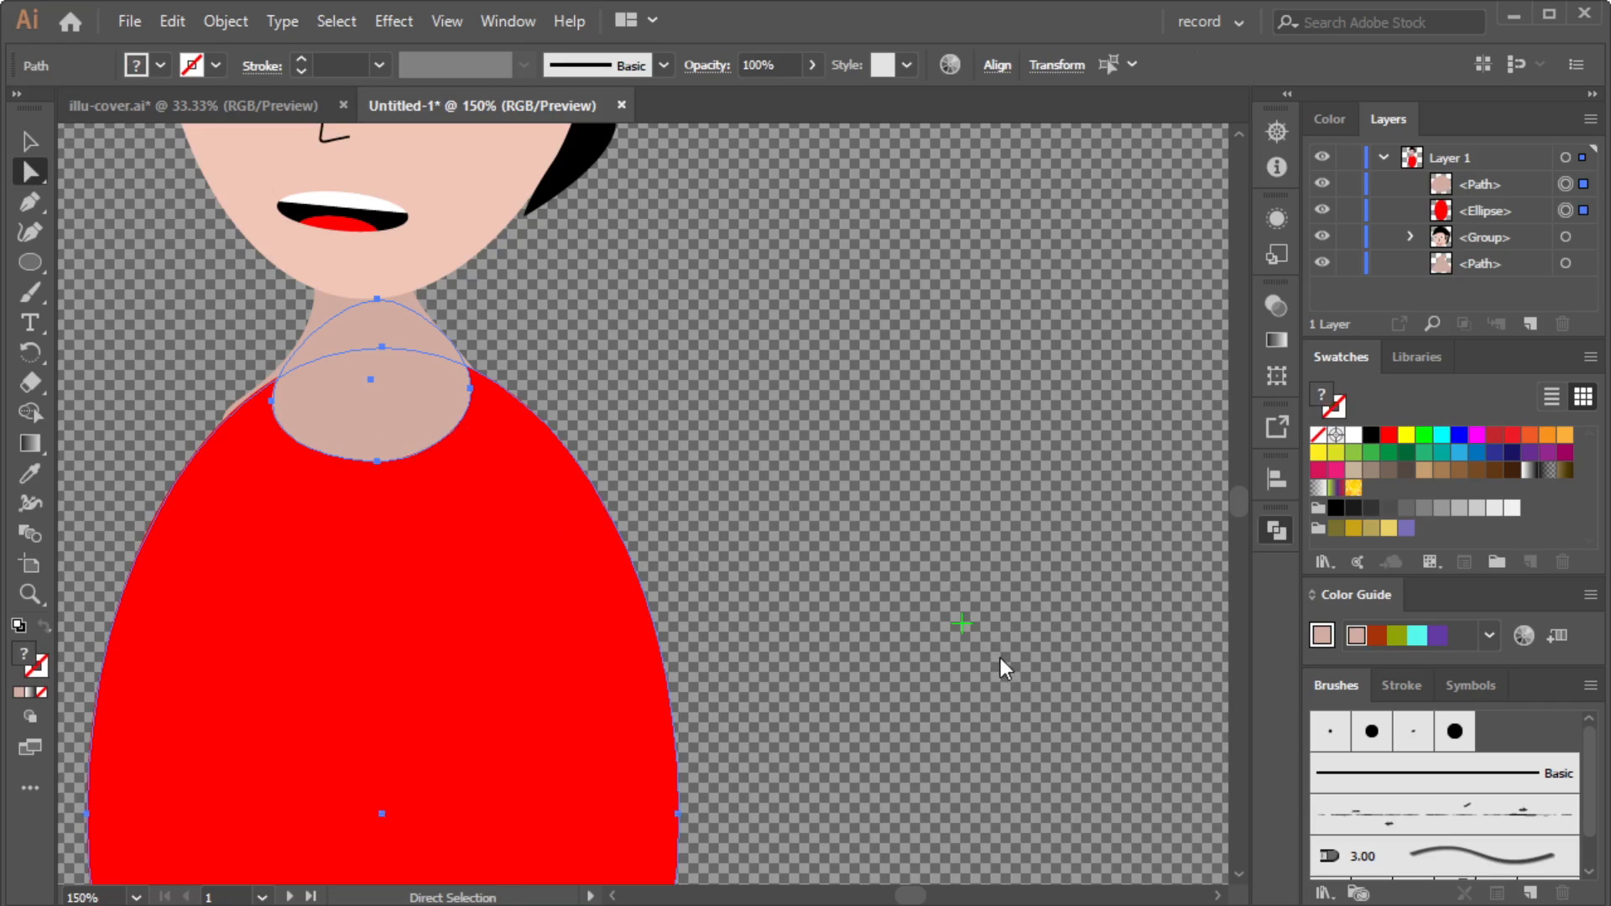
key("ctrl+g")
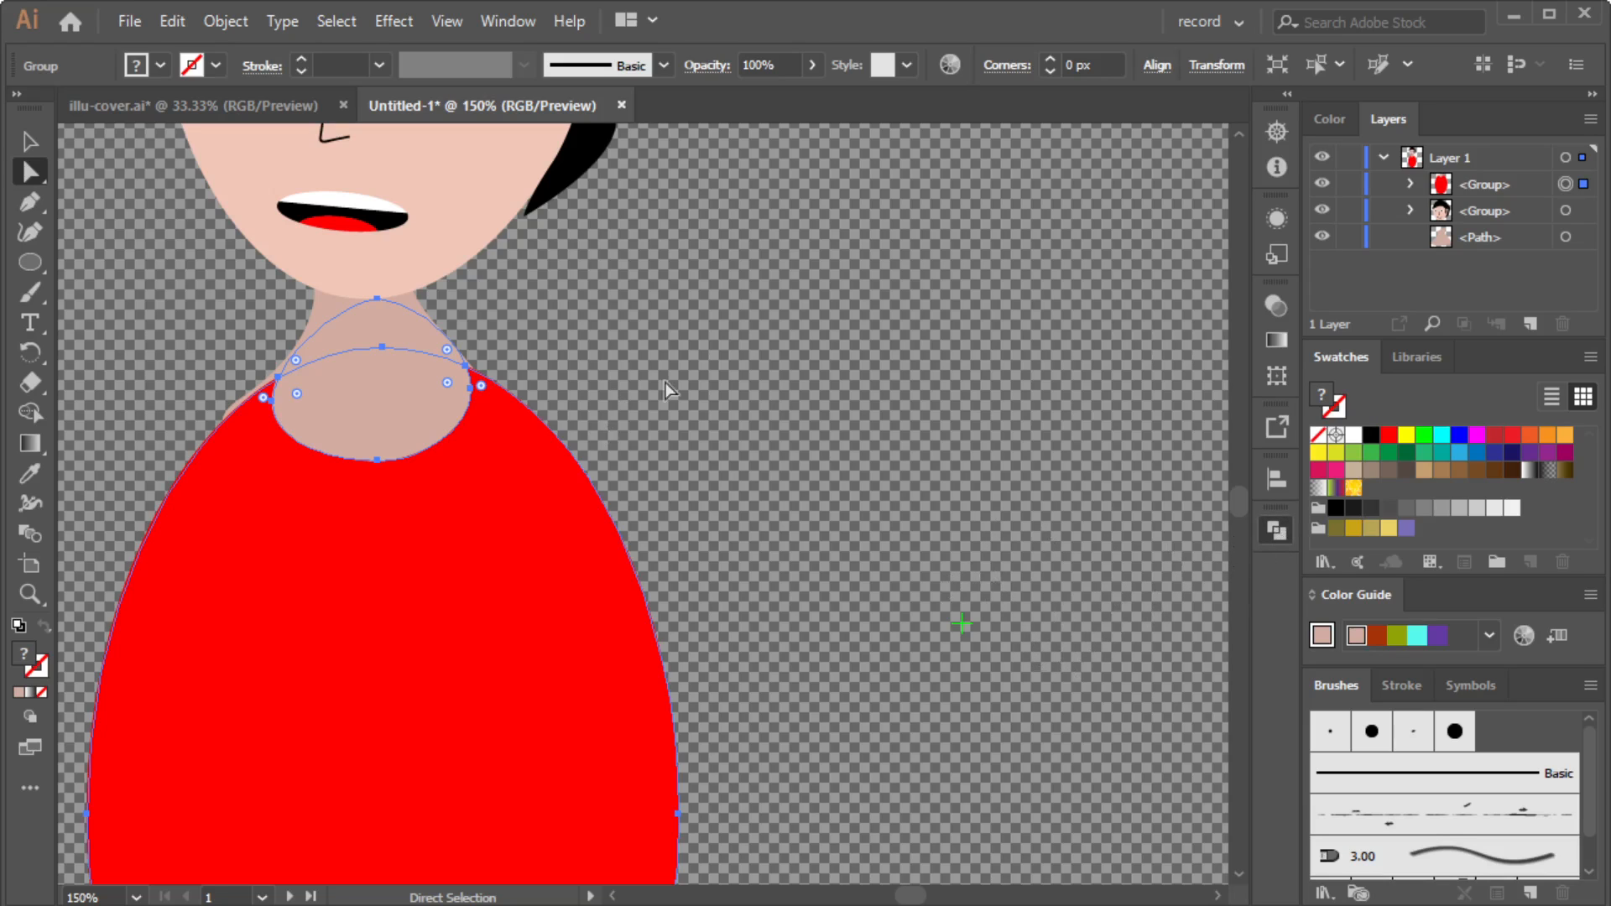
left_click(837, 376)
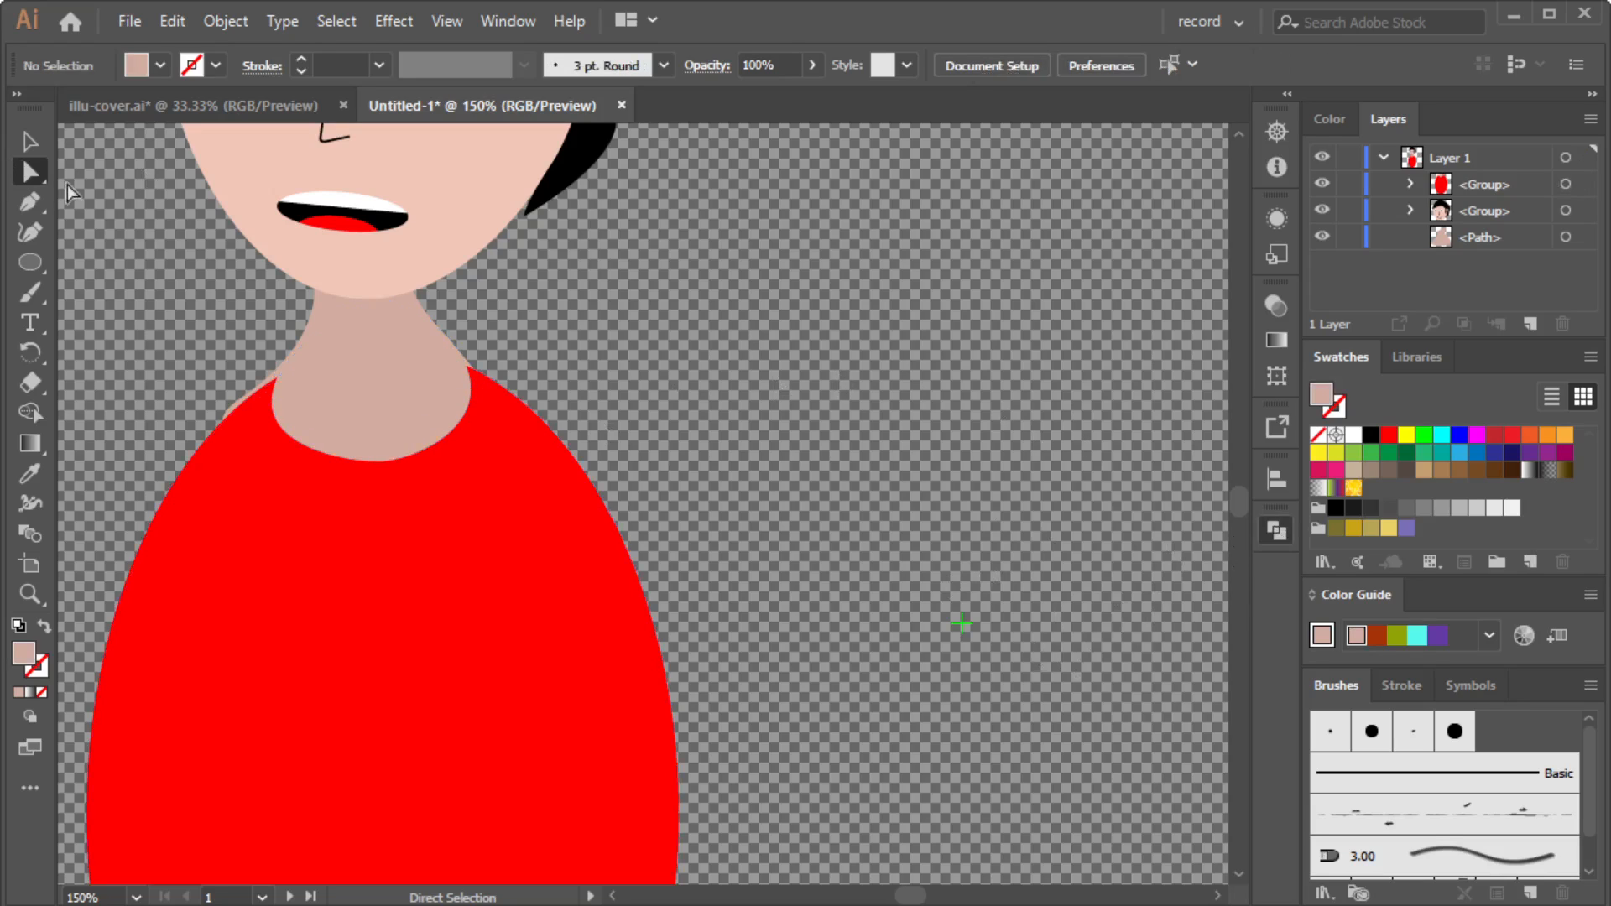
Delete the divided skin-toned pieces above and inside the torso's top edge, cutting an open neckline into the shirt.
left_click(30, 141)
left_click(30, 172)
left_click(394, 331)
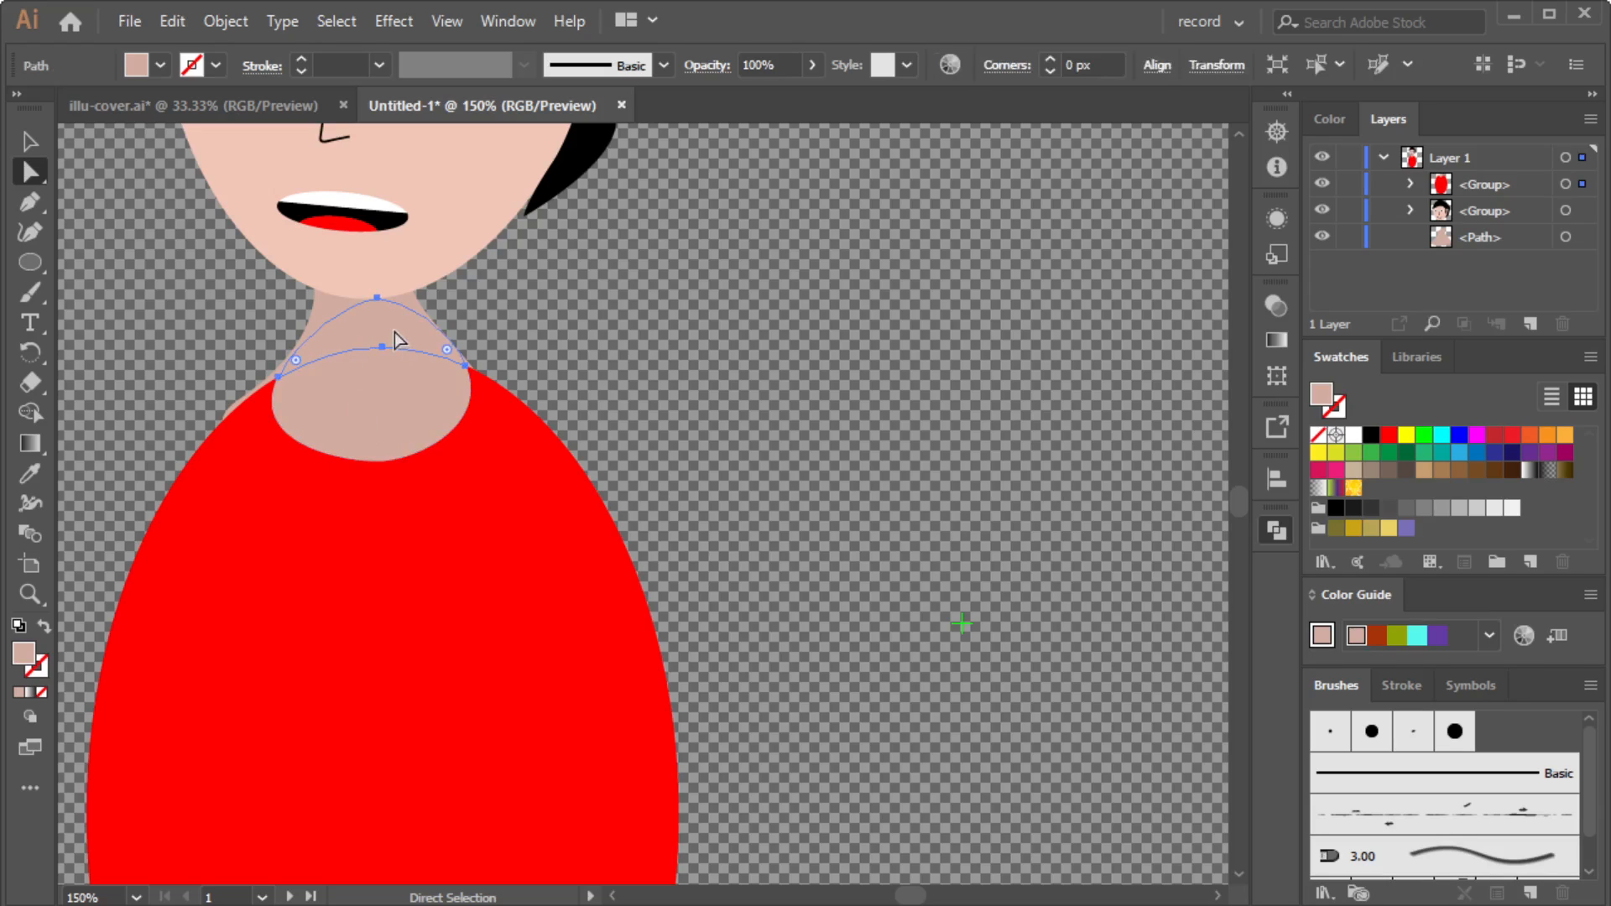
left_click(631, 286)
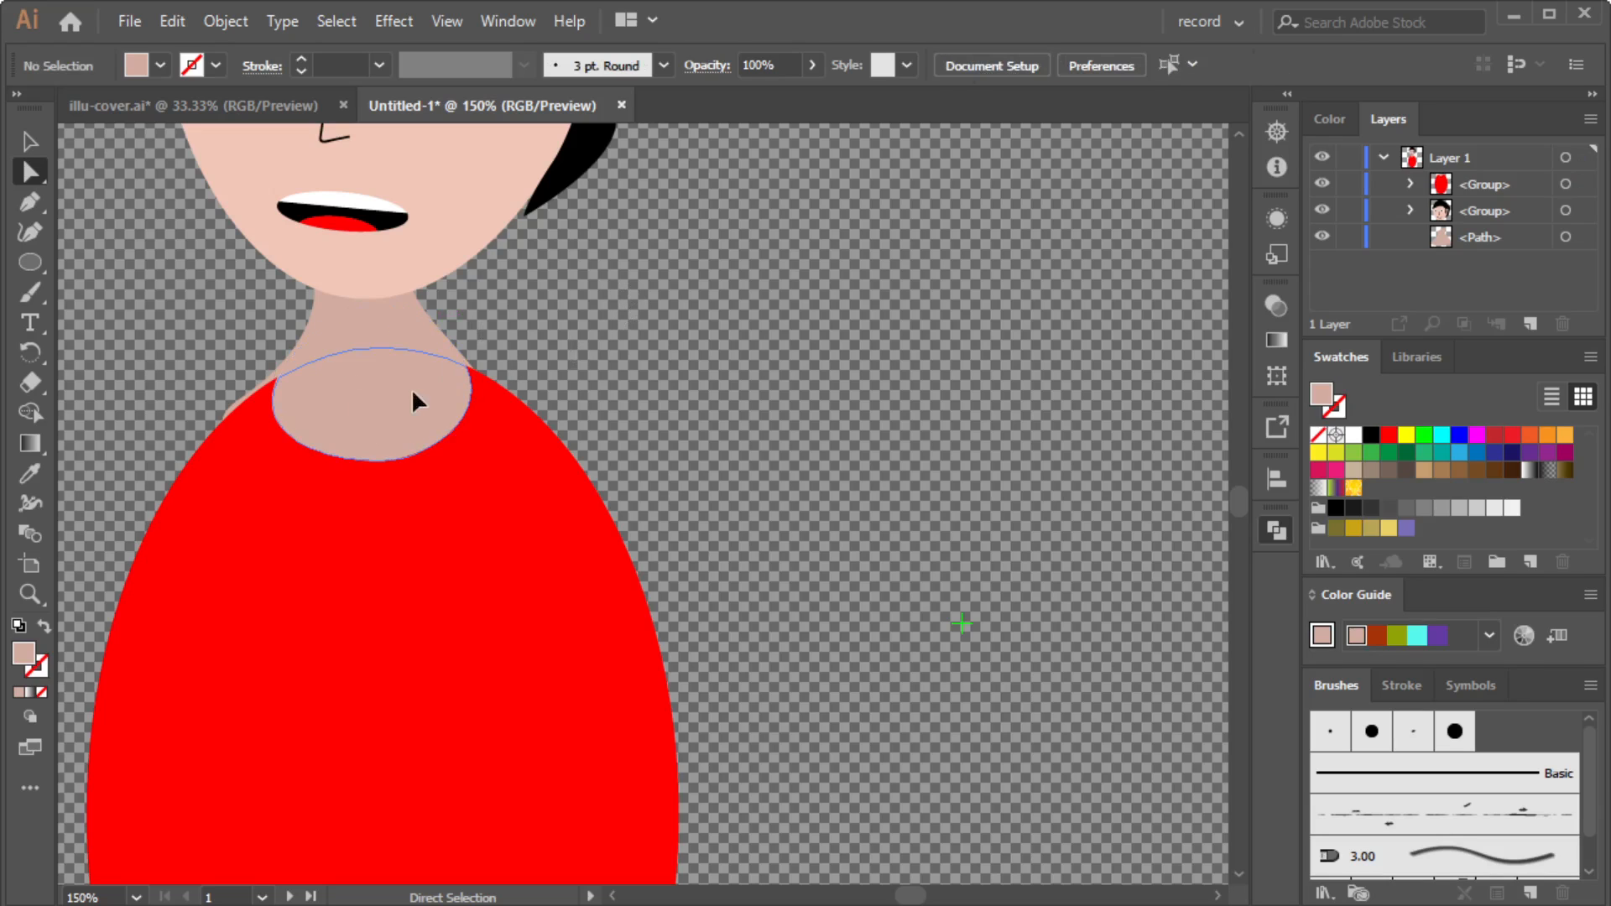
left_click(417, 402)
key("ctrl+shift+a")
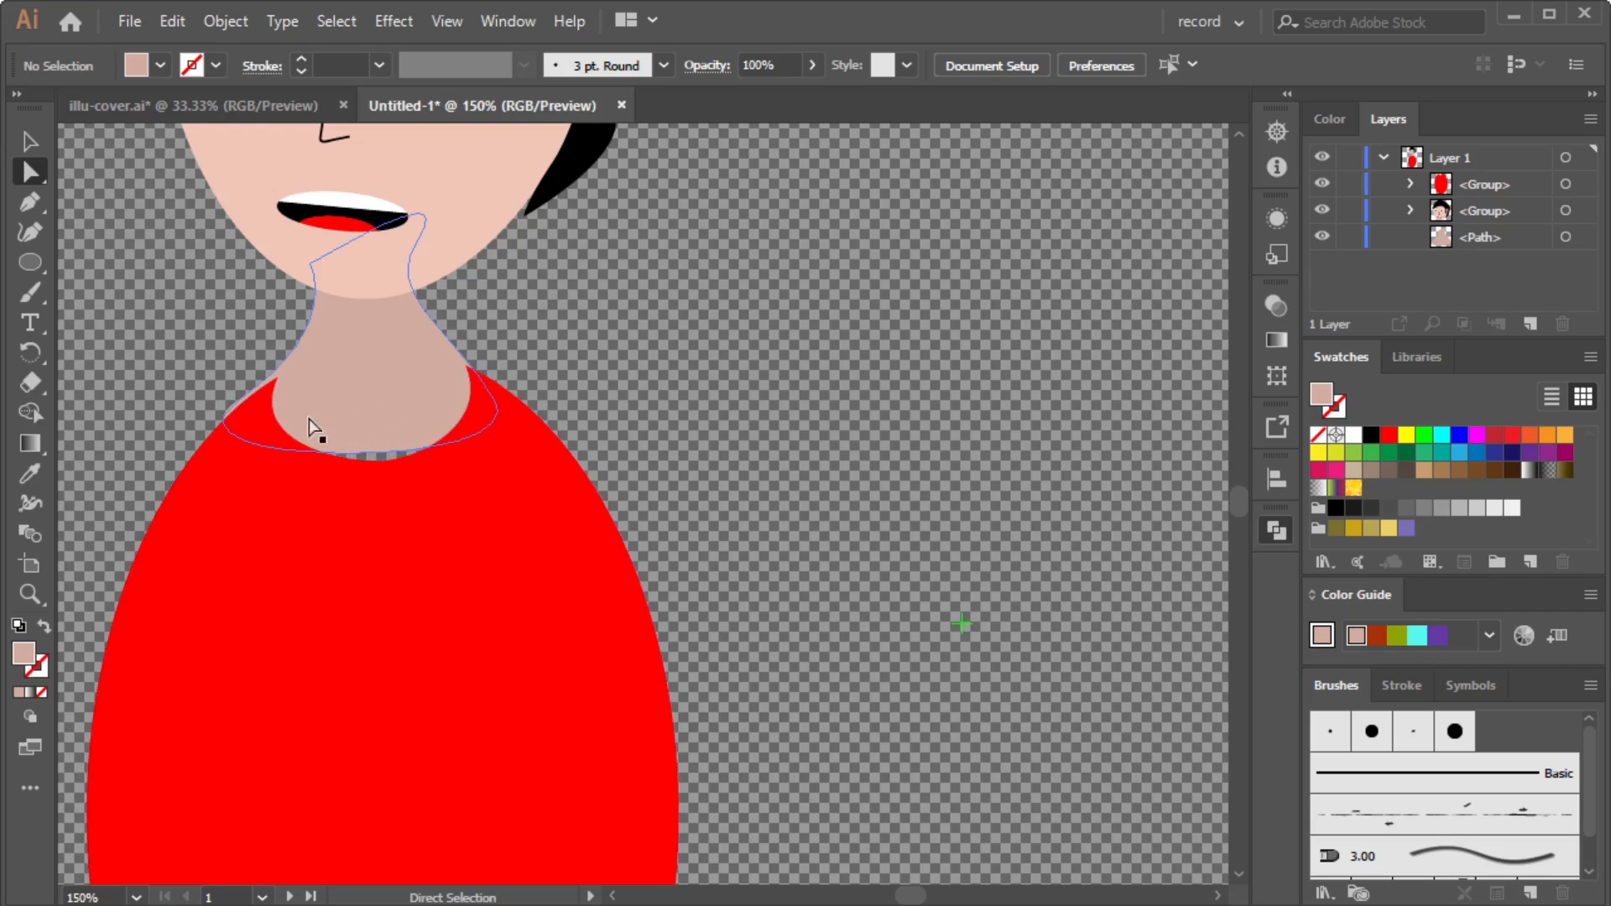
scroll(202, 338, "up", 5)
scroll(296, 439, "down", 3)
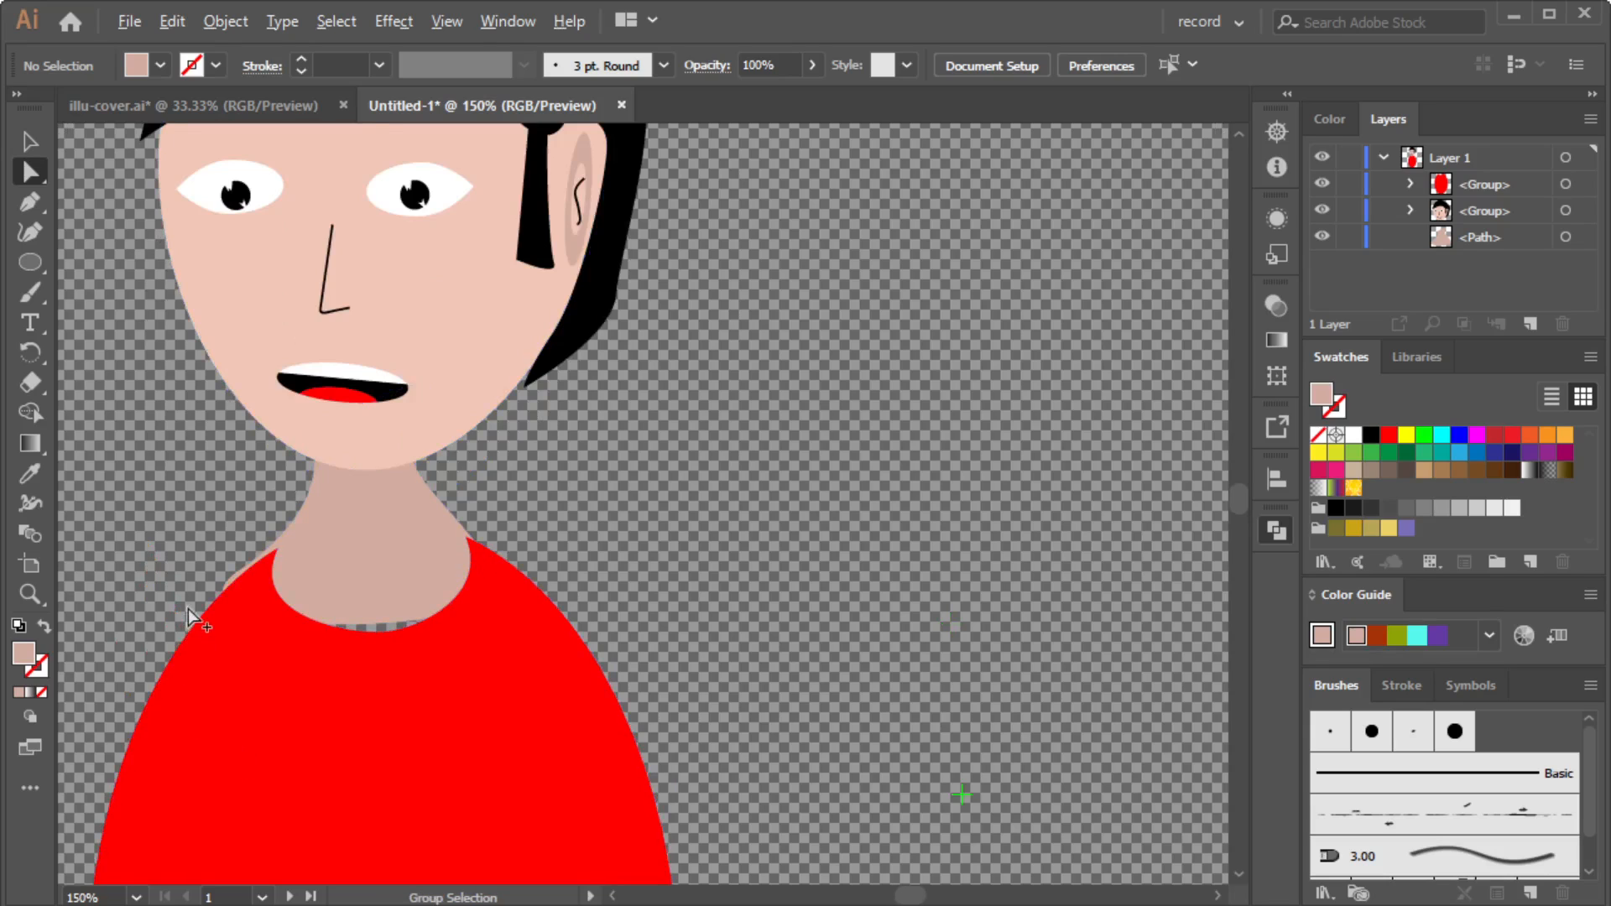
scroll(188, 607, "up", 4)
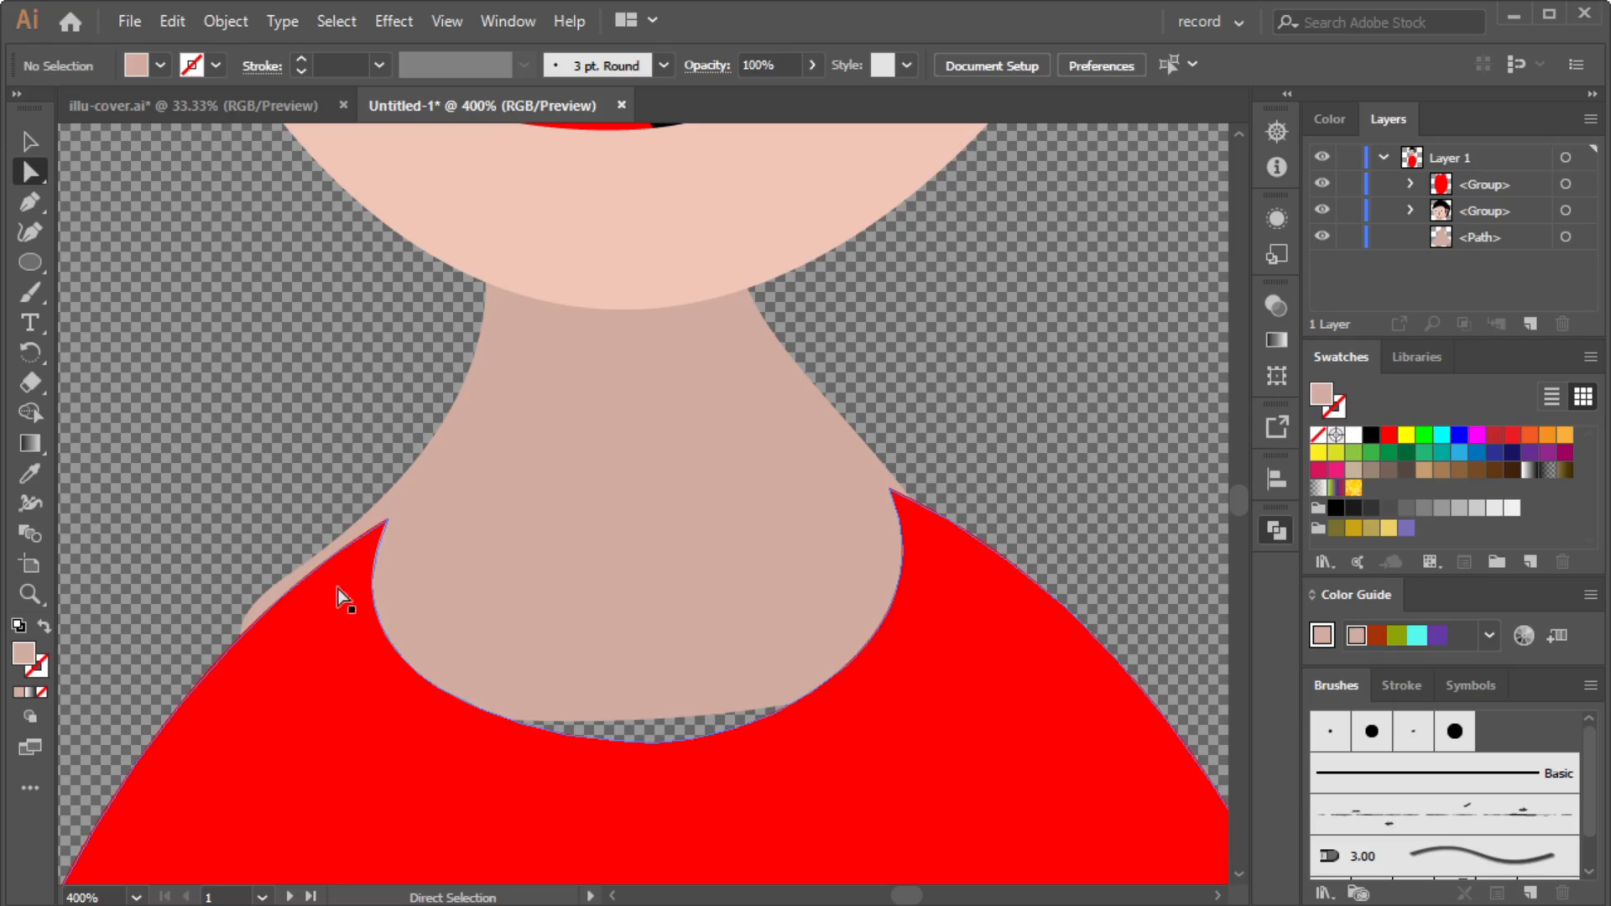
left_click(299, 693)
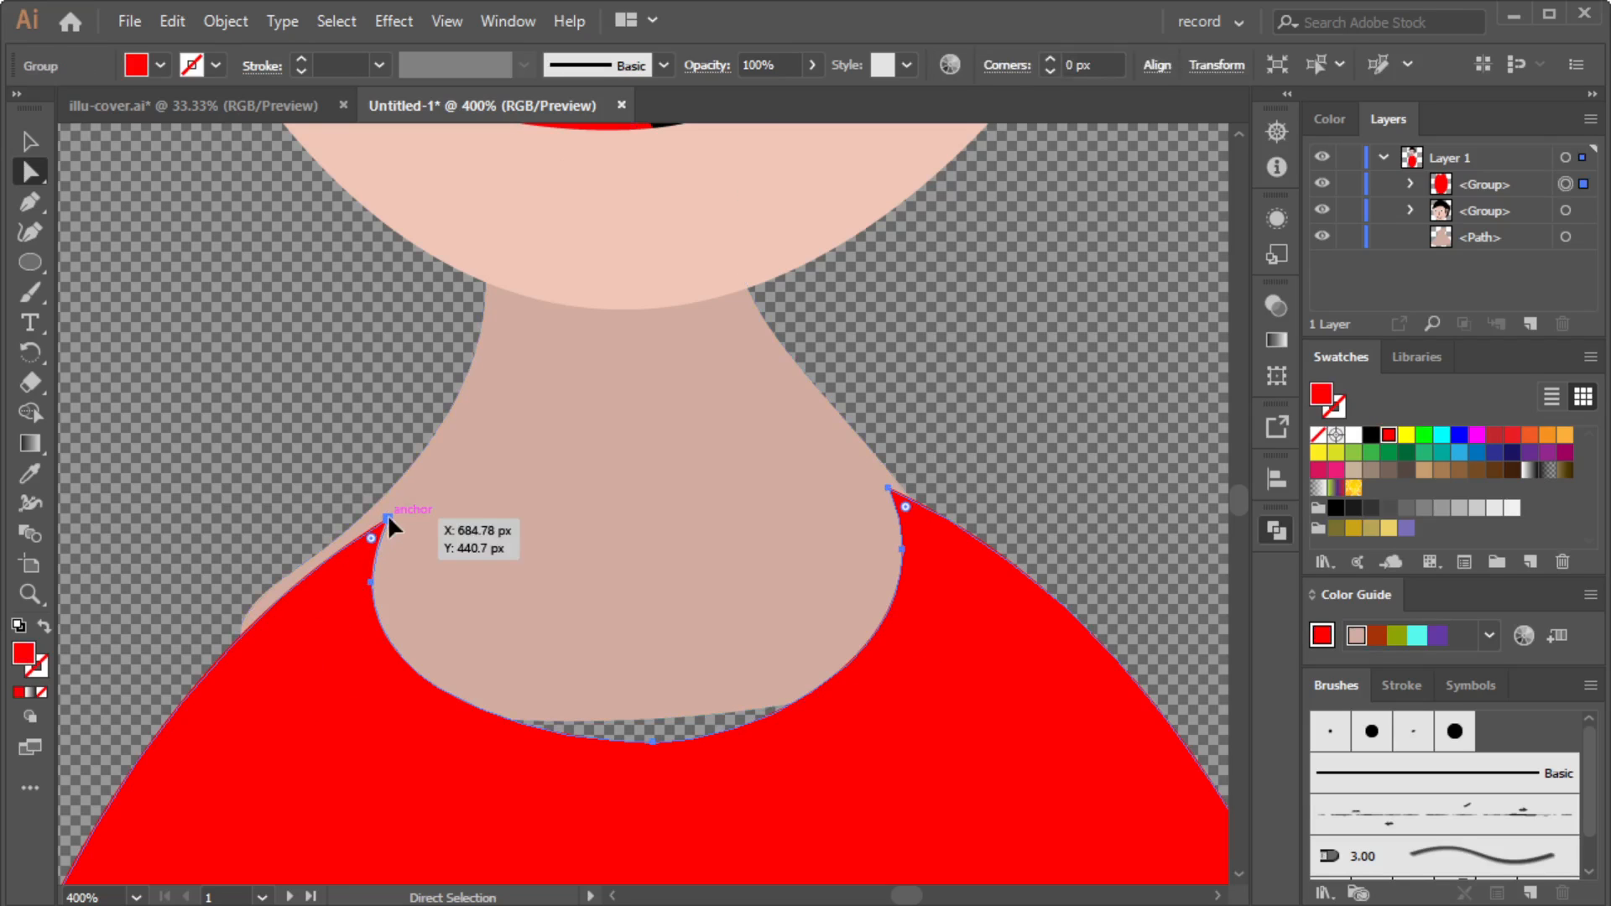
left_click_drag(388, 514, 376, 500)
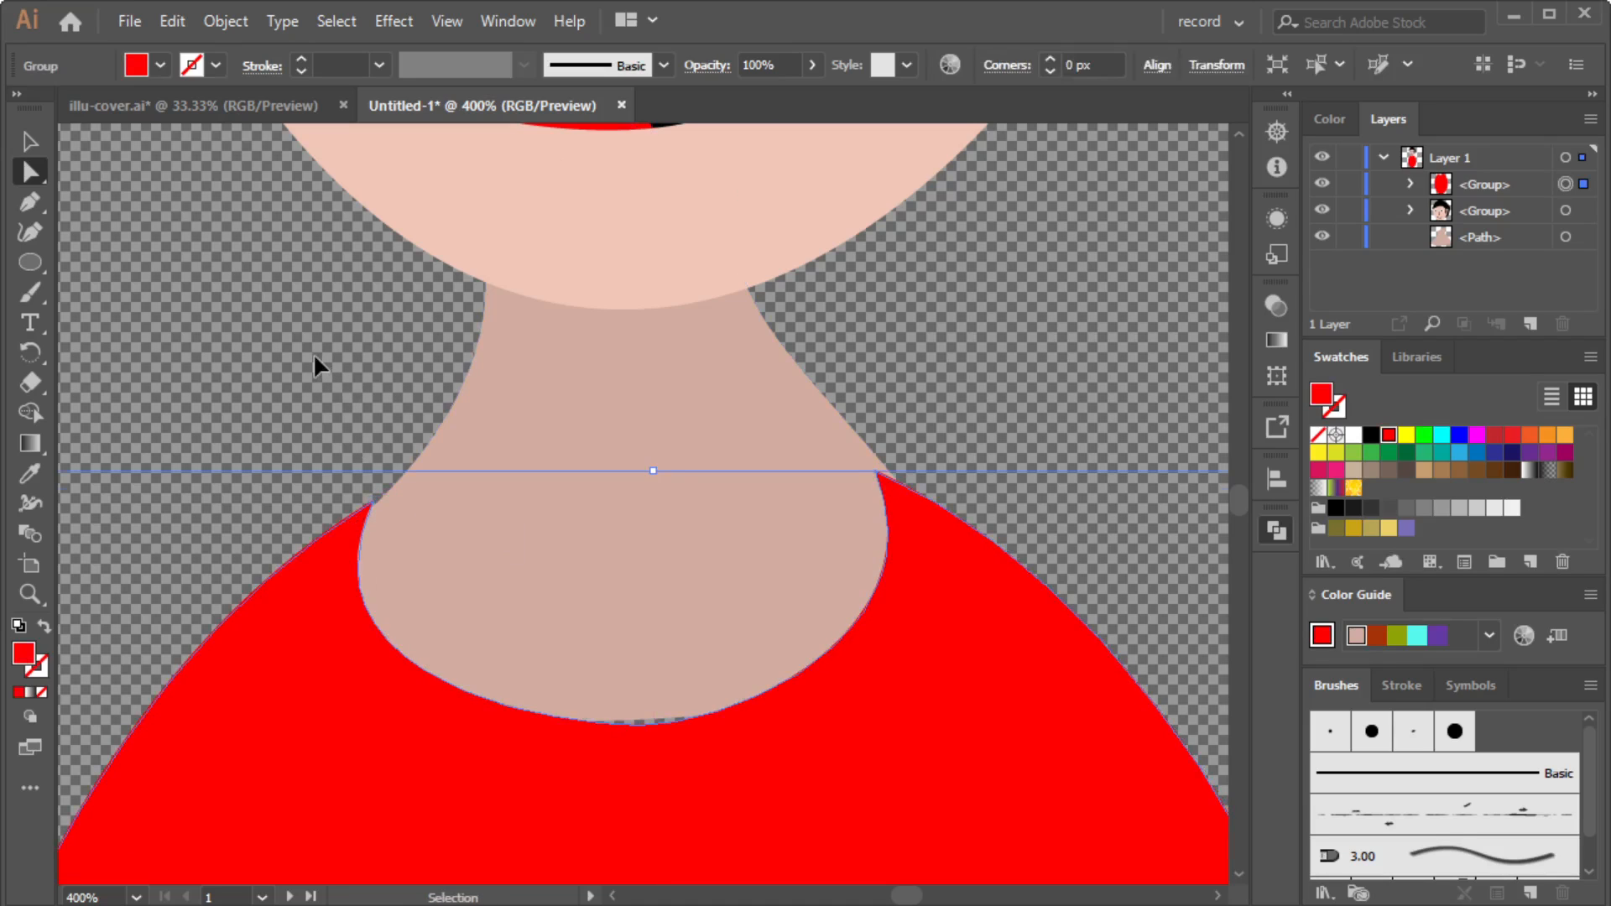
key("ctrl+z")
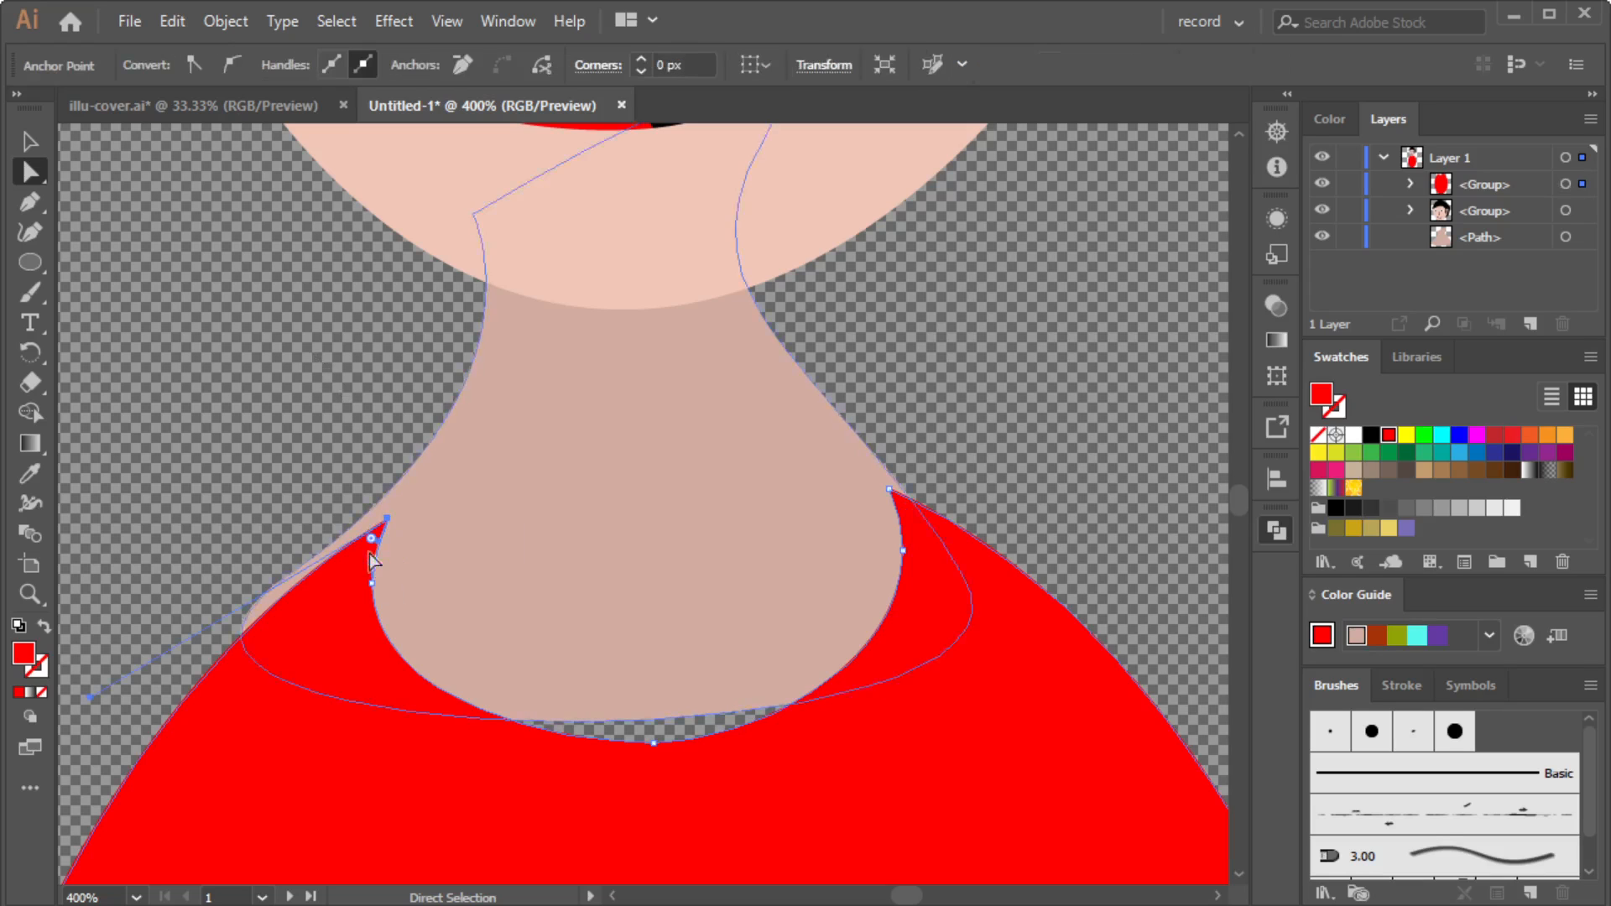
Nudge the red torso up slightly and raise its left neckline corner anchor to meet the neck's edge.
left_click(340, 492)
left_click_drag(305, 722, 305, 715)
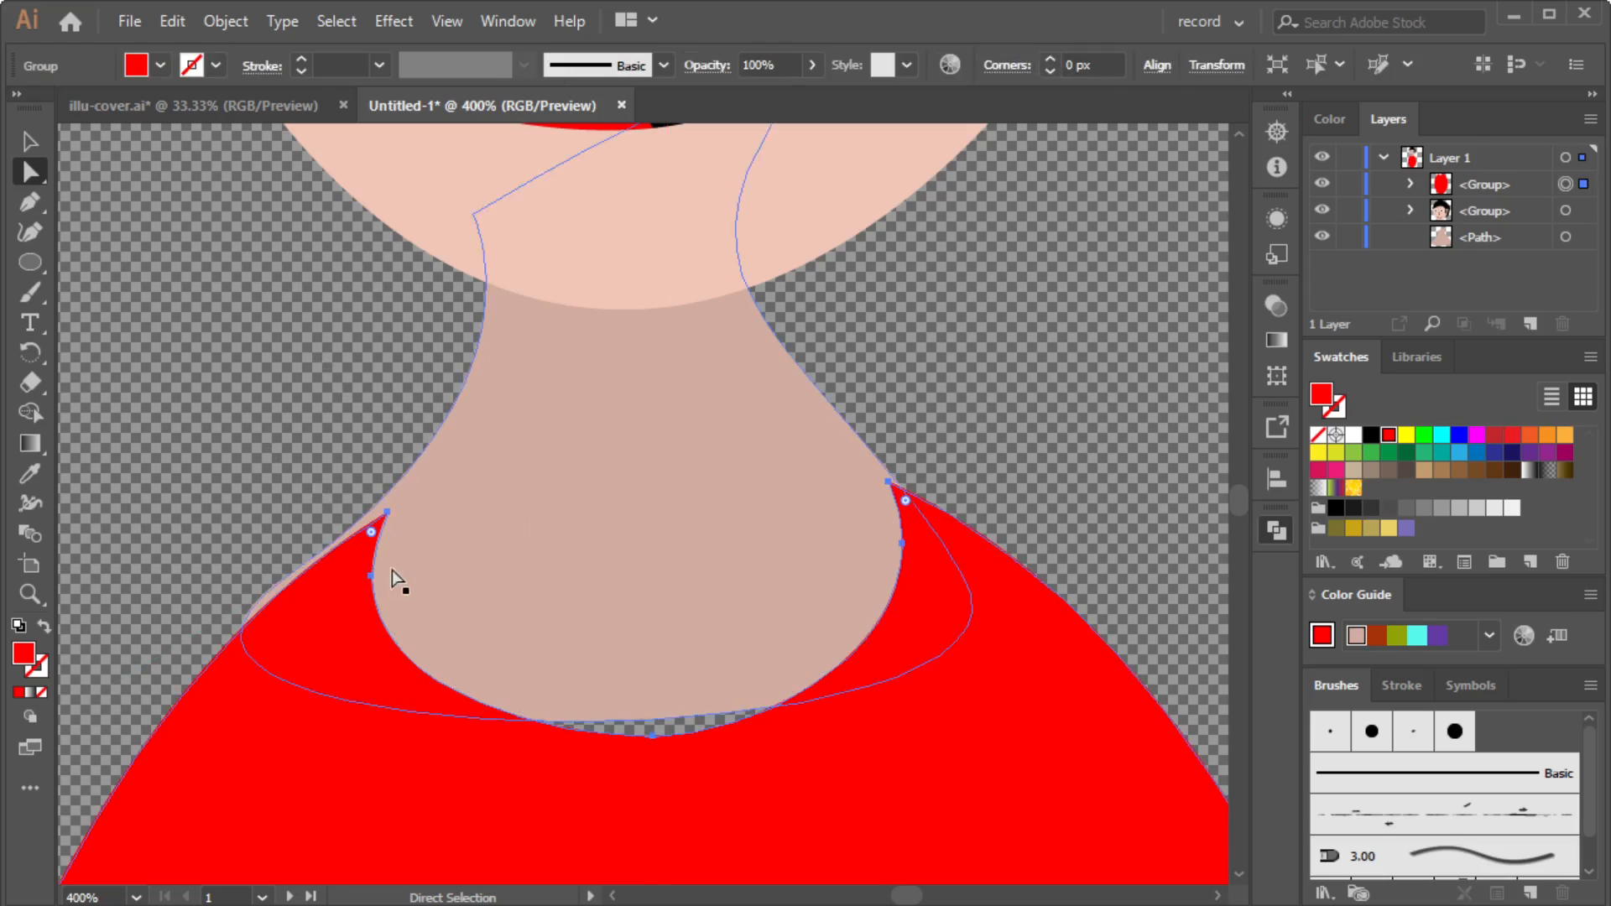
left_click_drag(387, 517, 385, 491)
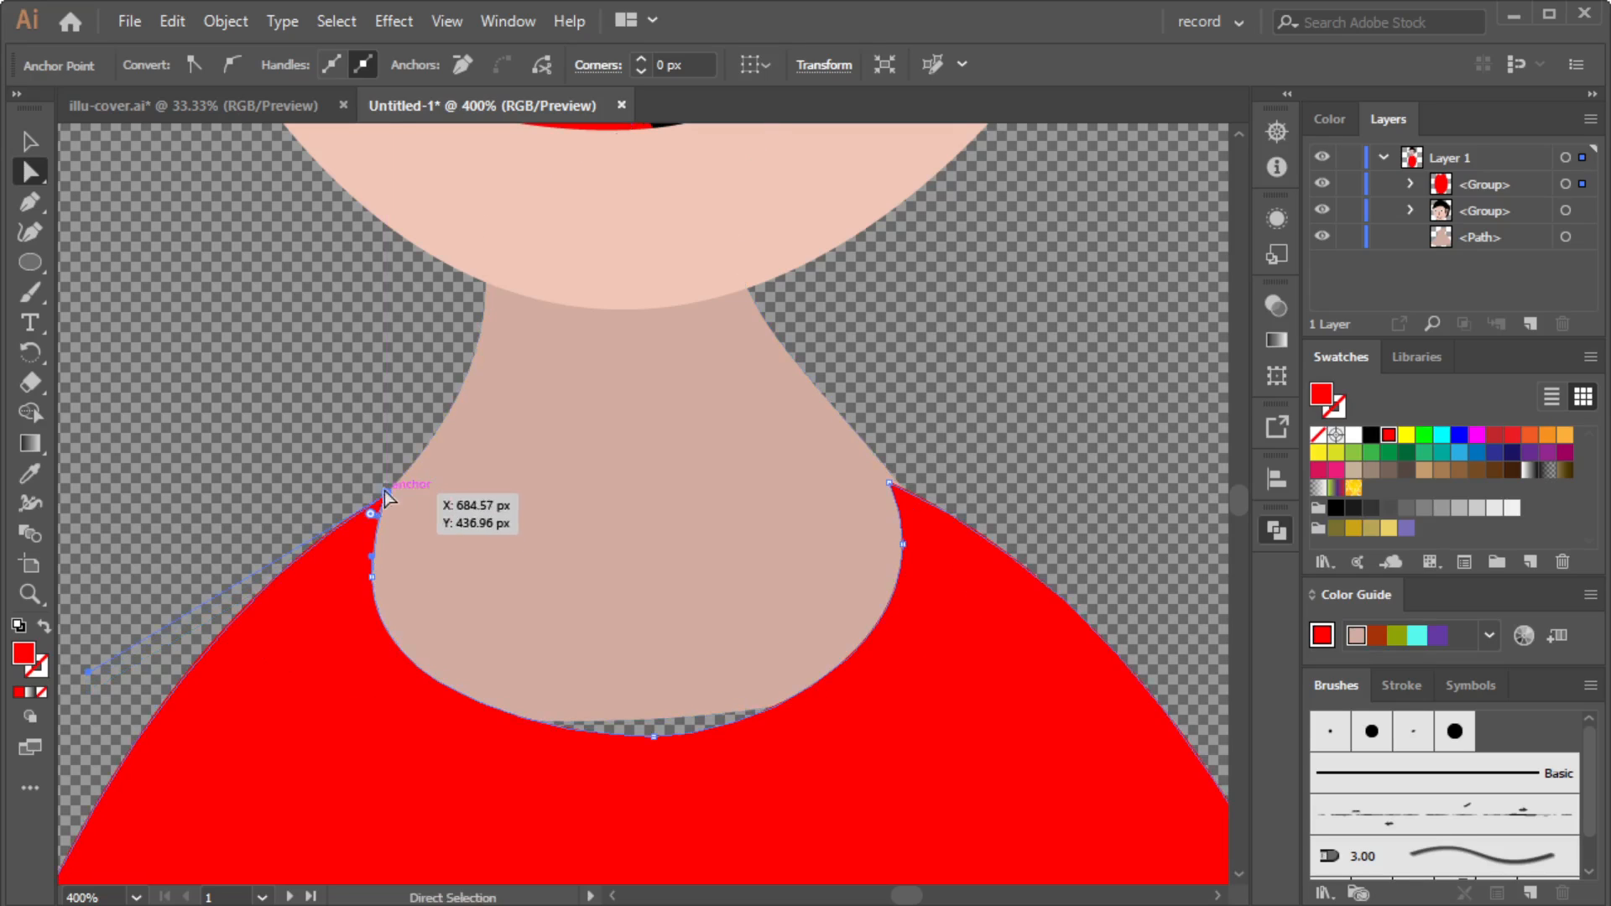
left_click(238, 365)
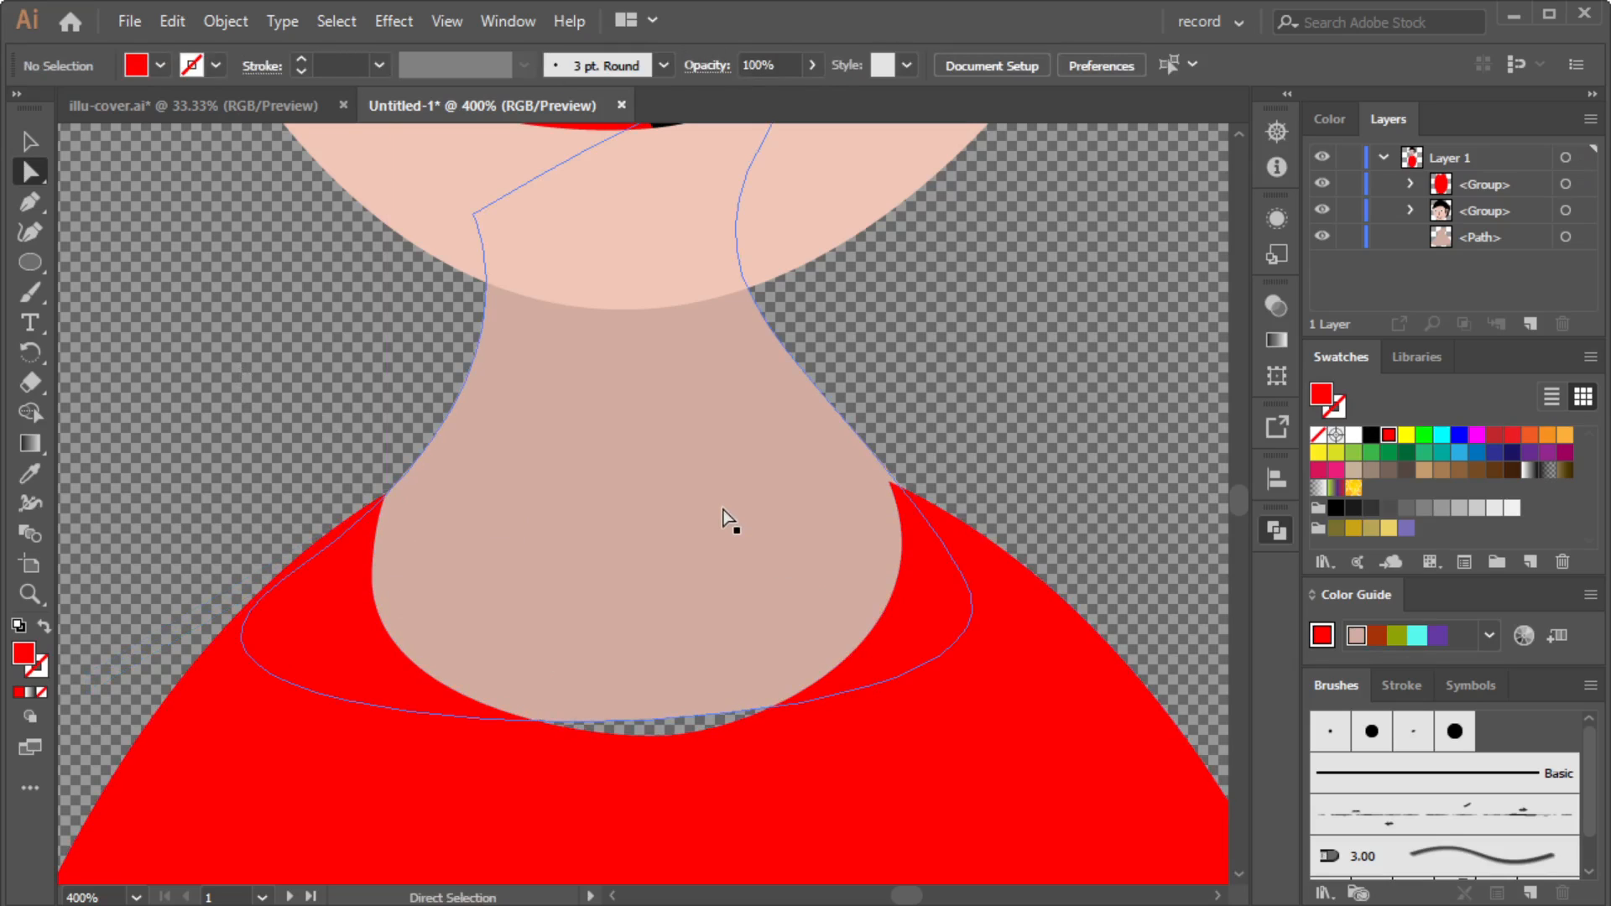
Raise the torso's right neckline corner anchor slightly so it meets the right edge of the neck.
scroll(727, 517, "right", 2)
scroll(735, 501, "right", 3)
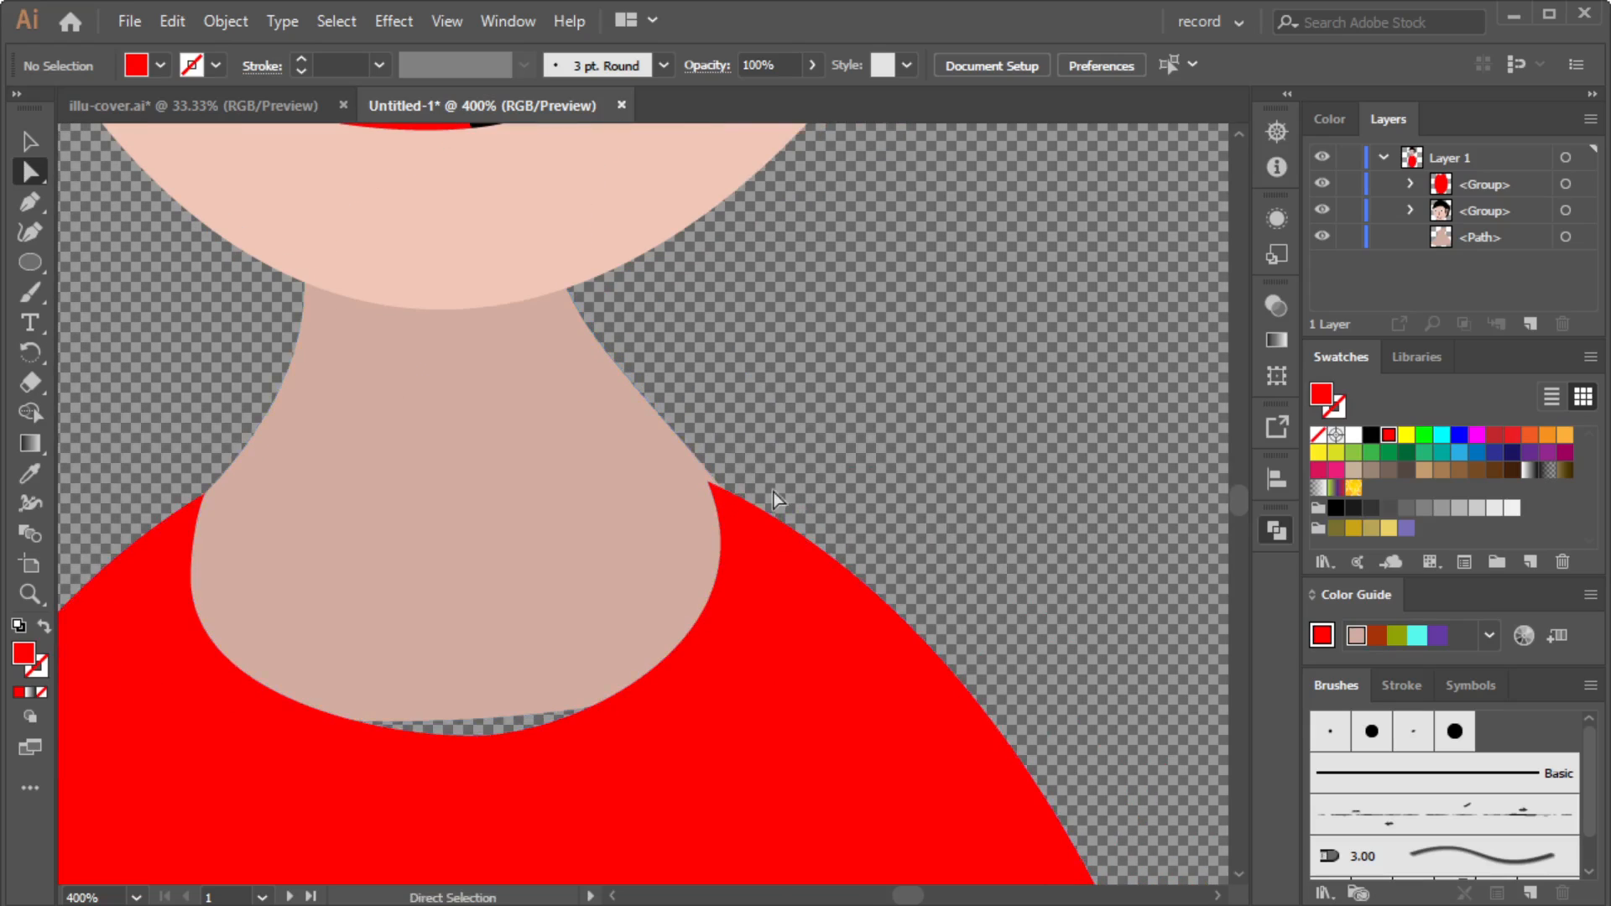
scroll(753, 527, "up", 1)
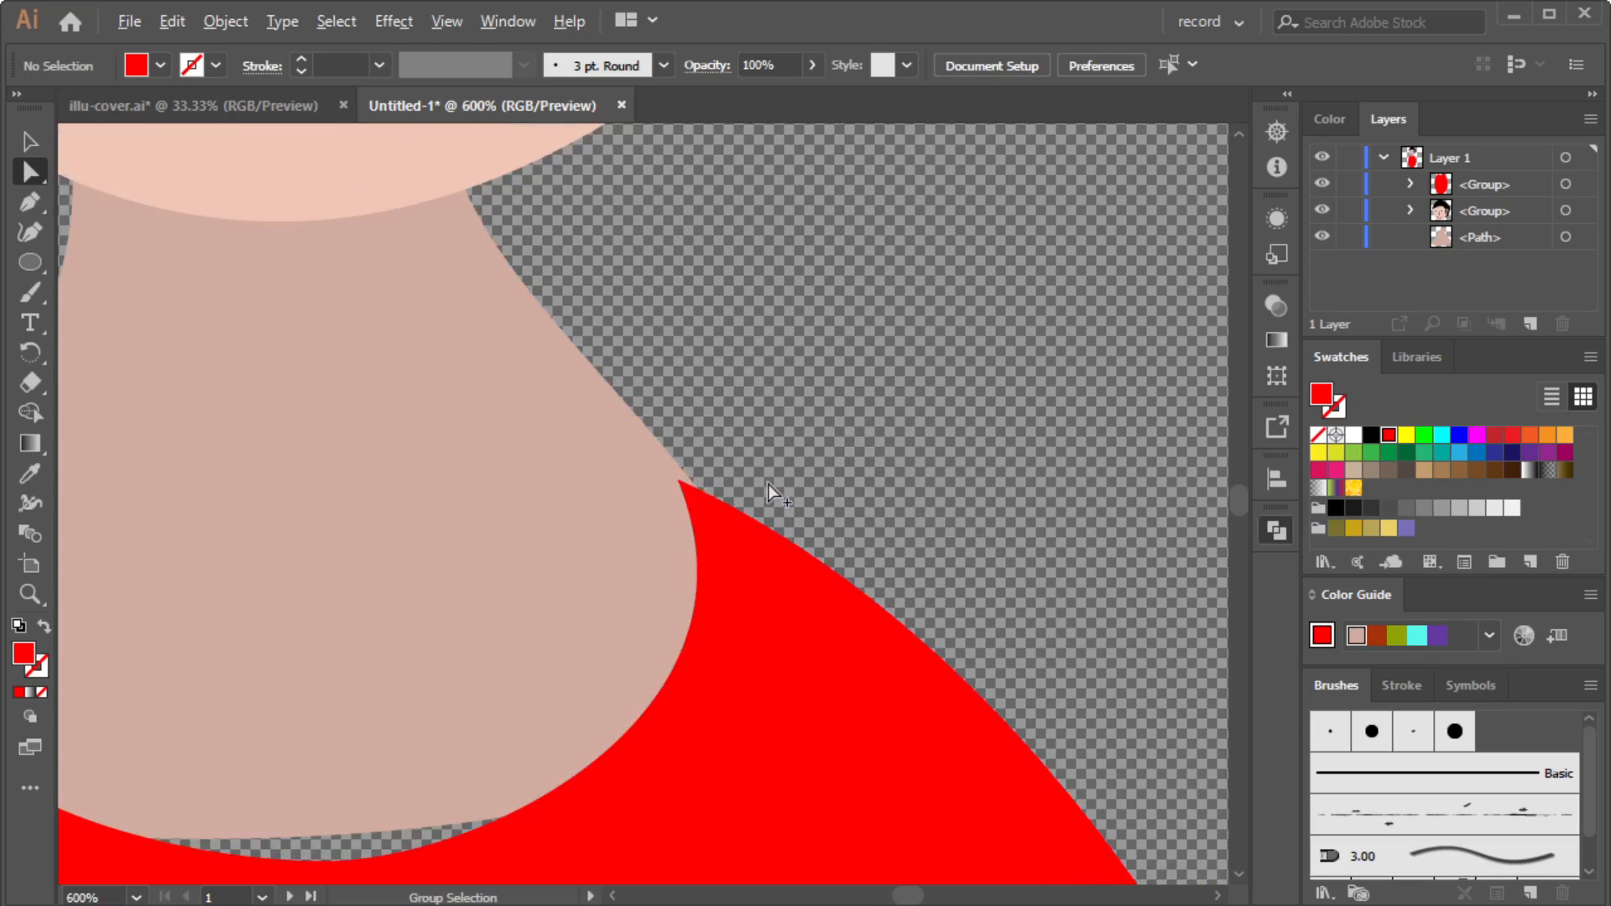
left_click(712, 519)
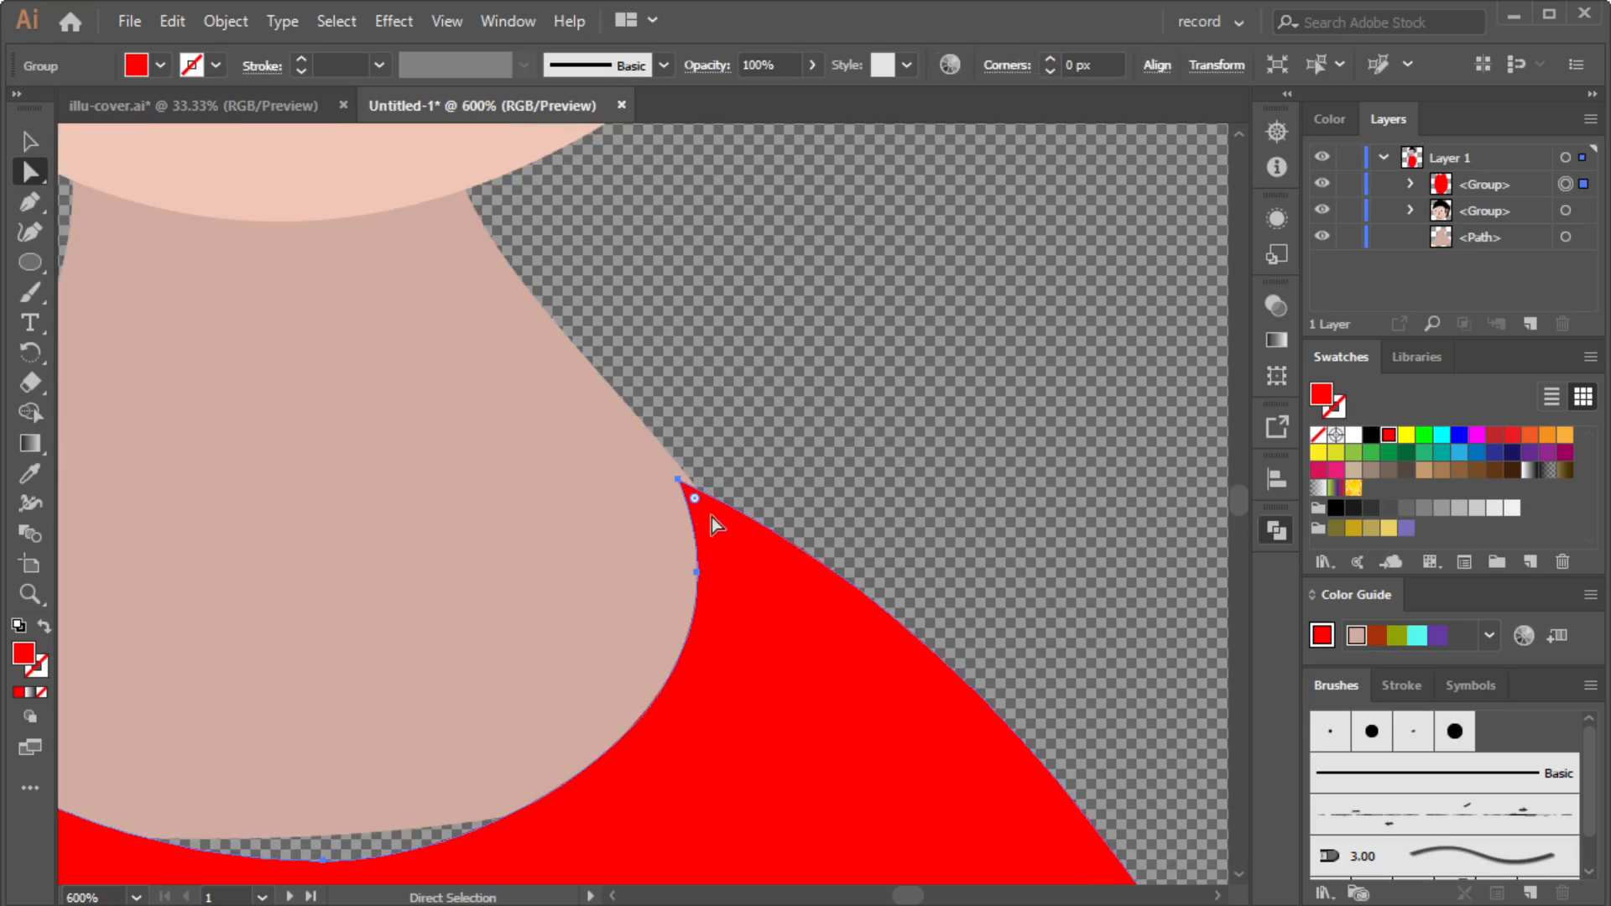
left_click(676, 480)
left_click_drag(676, 480, 676, 466)
left_click(792, 451)
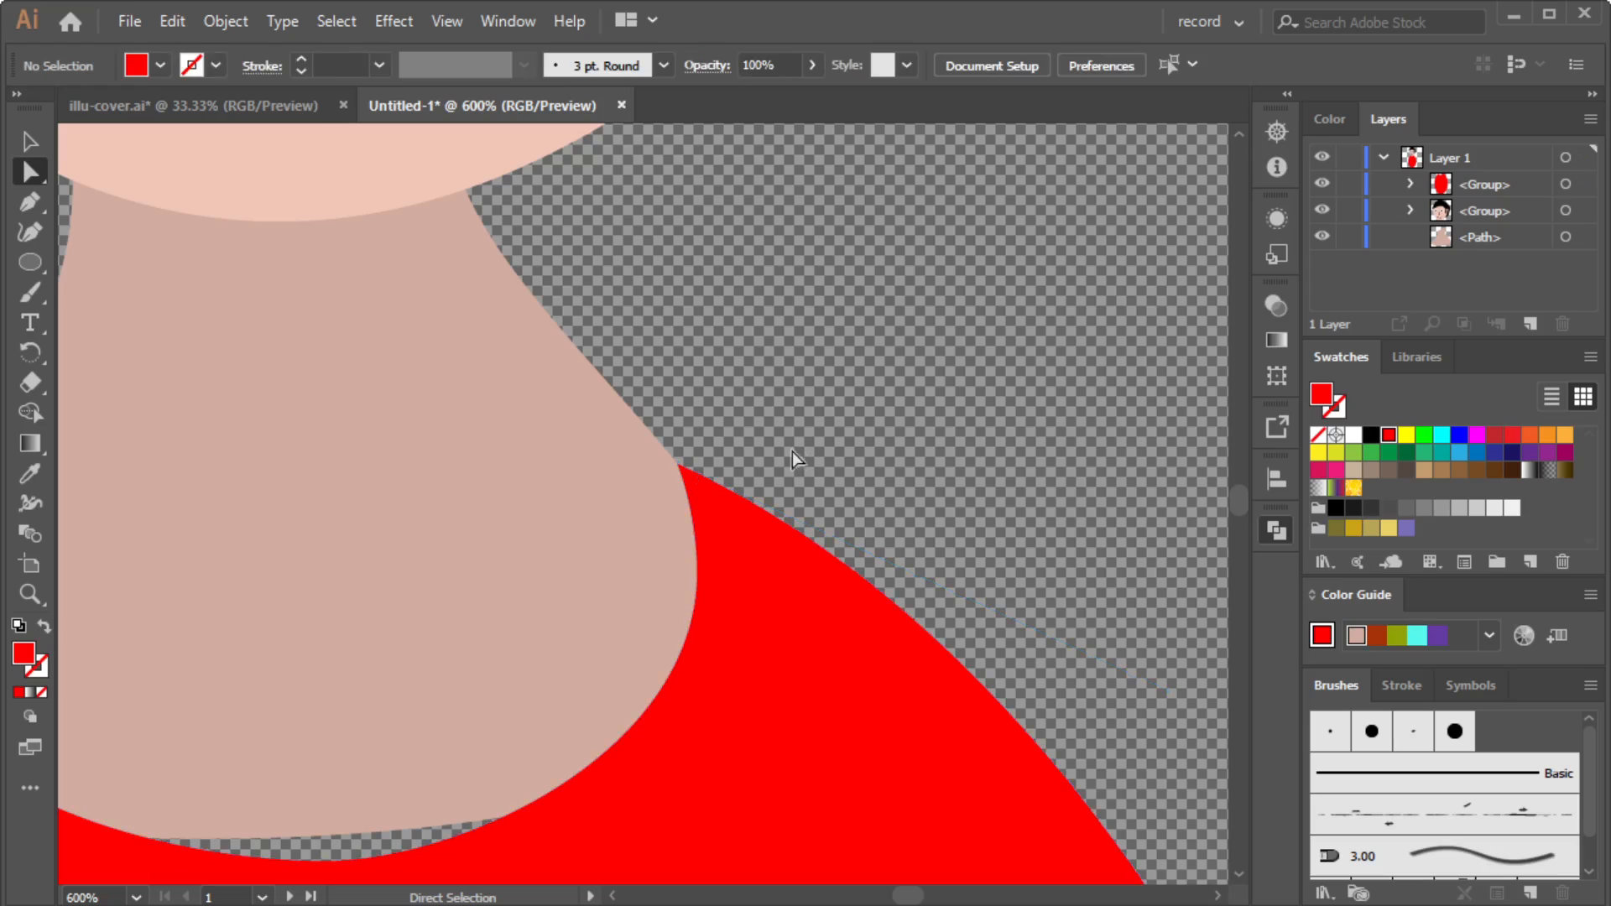
Extend the lower handle of the neck shape's right shoulder anchor outward so its bottom curve fills the gap above the shirt's neckline.
scroll(505, 499, "down", 4)
scroll(505, 498, "down", 4)
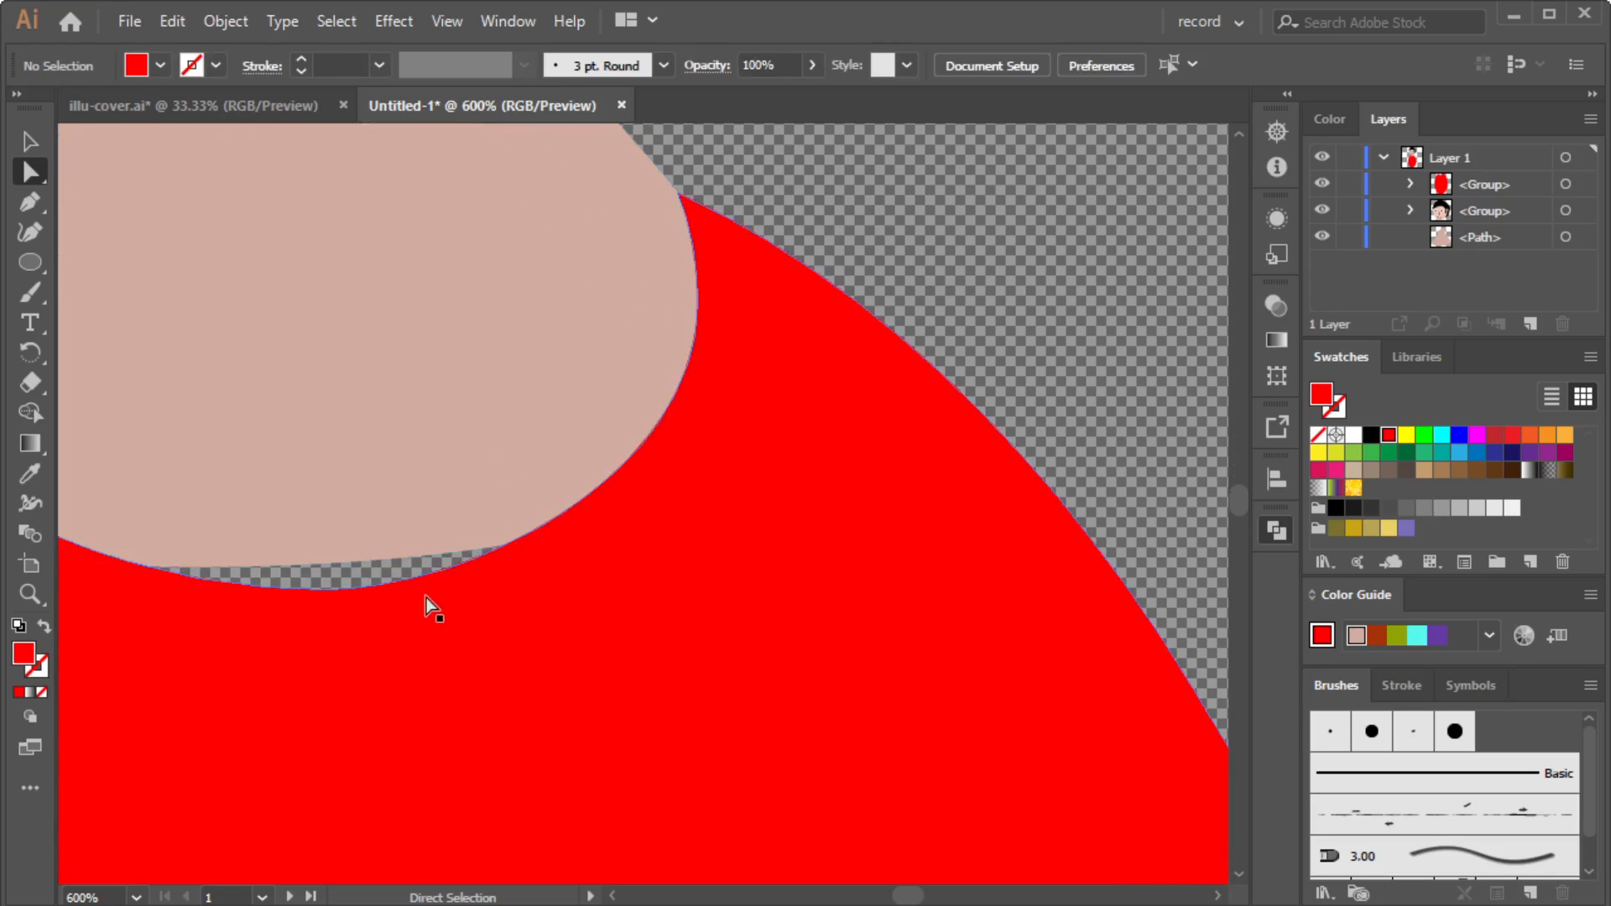
scroll(436, 597, "down", 2)
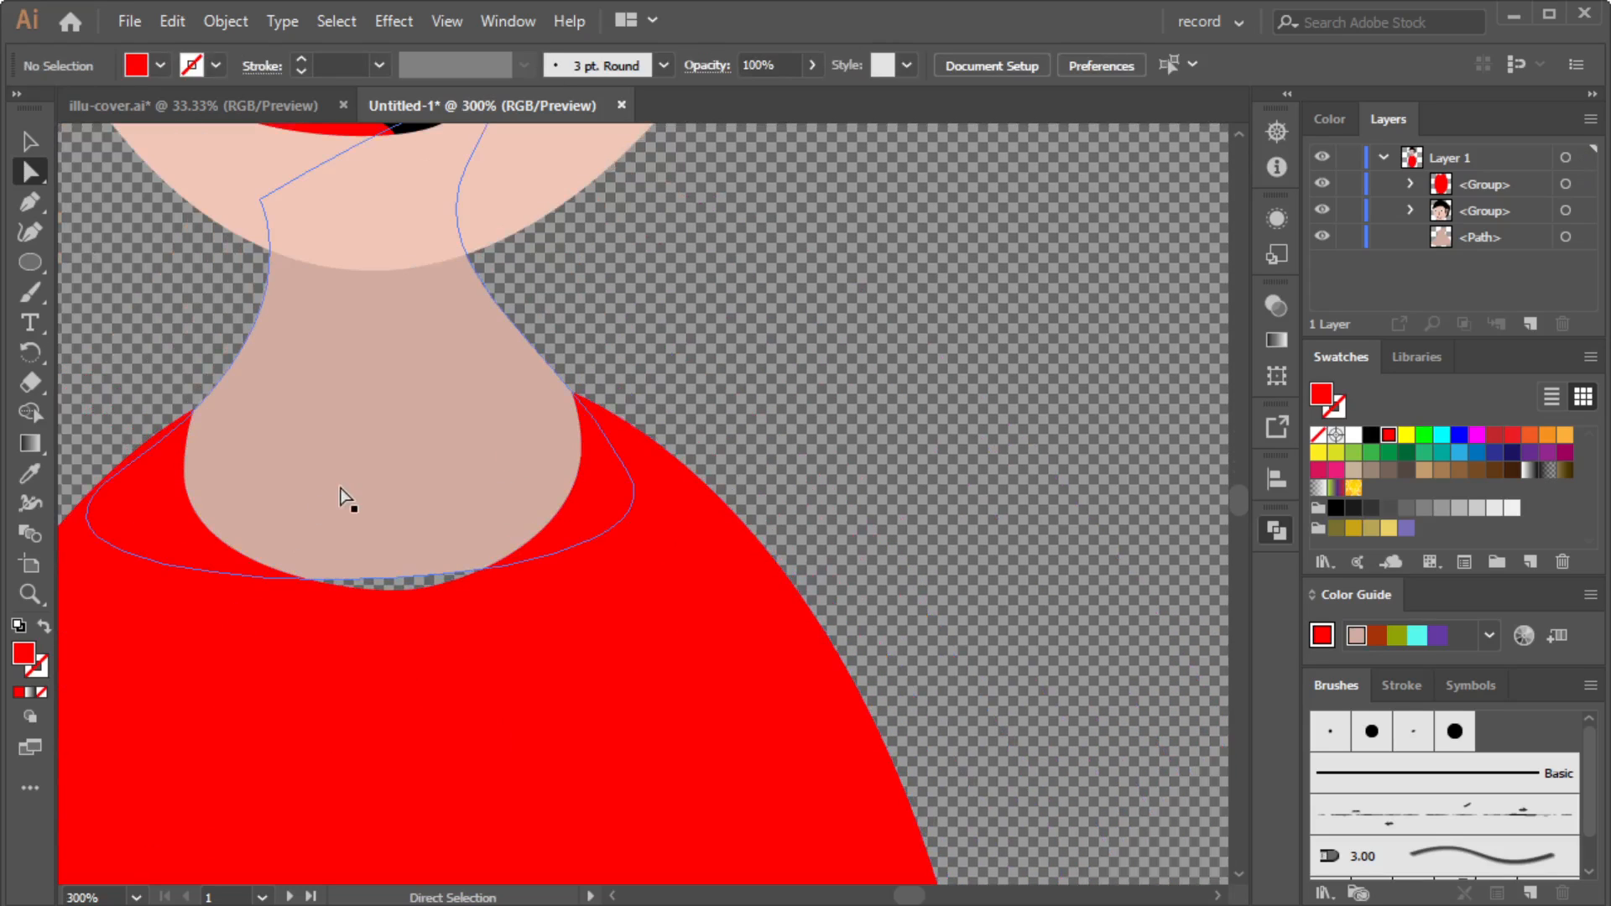
left_click(403, 546)
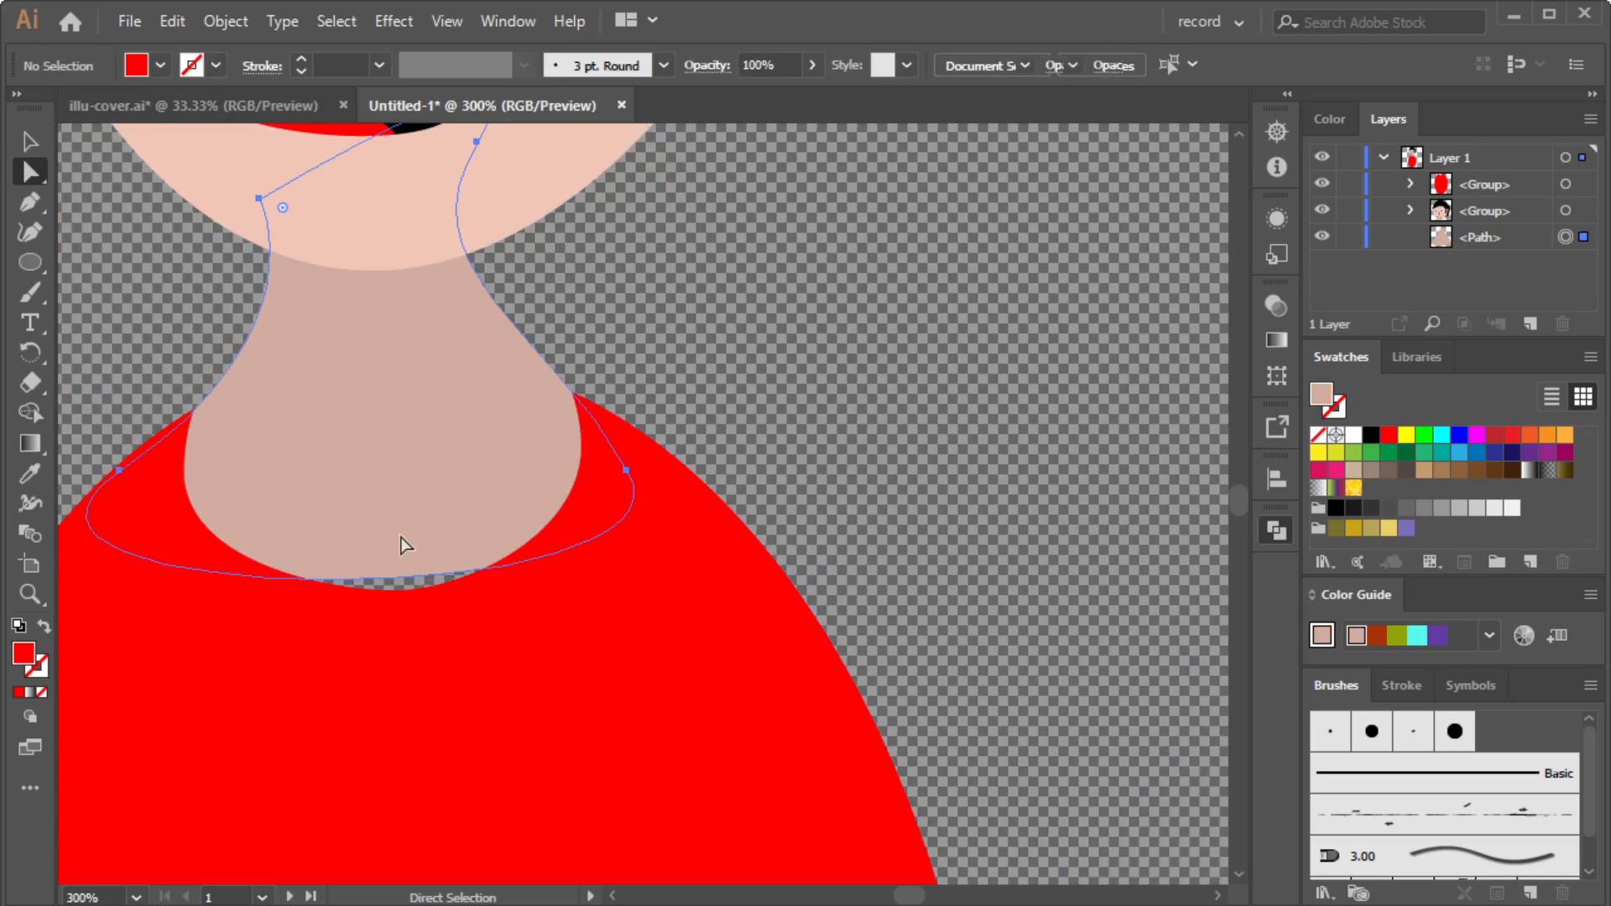
left_click(633, 476)
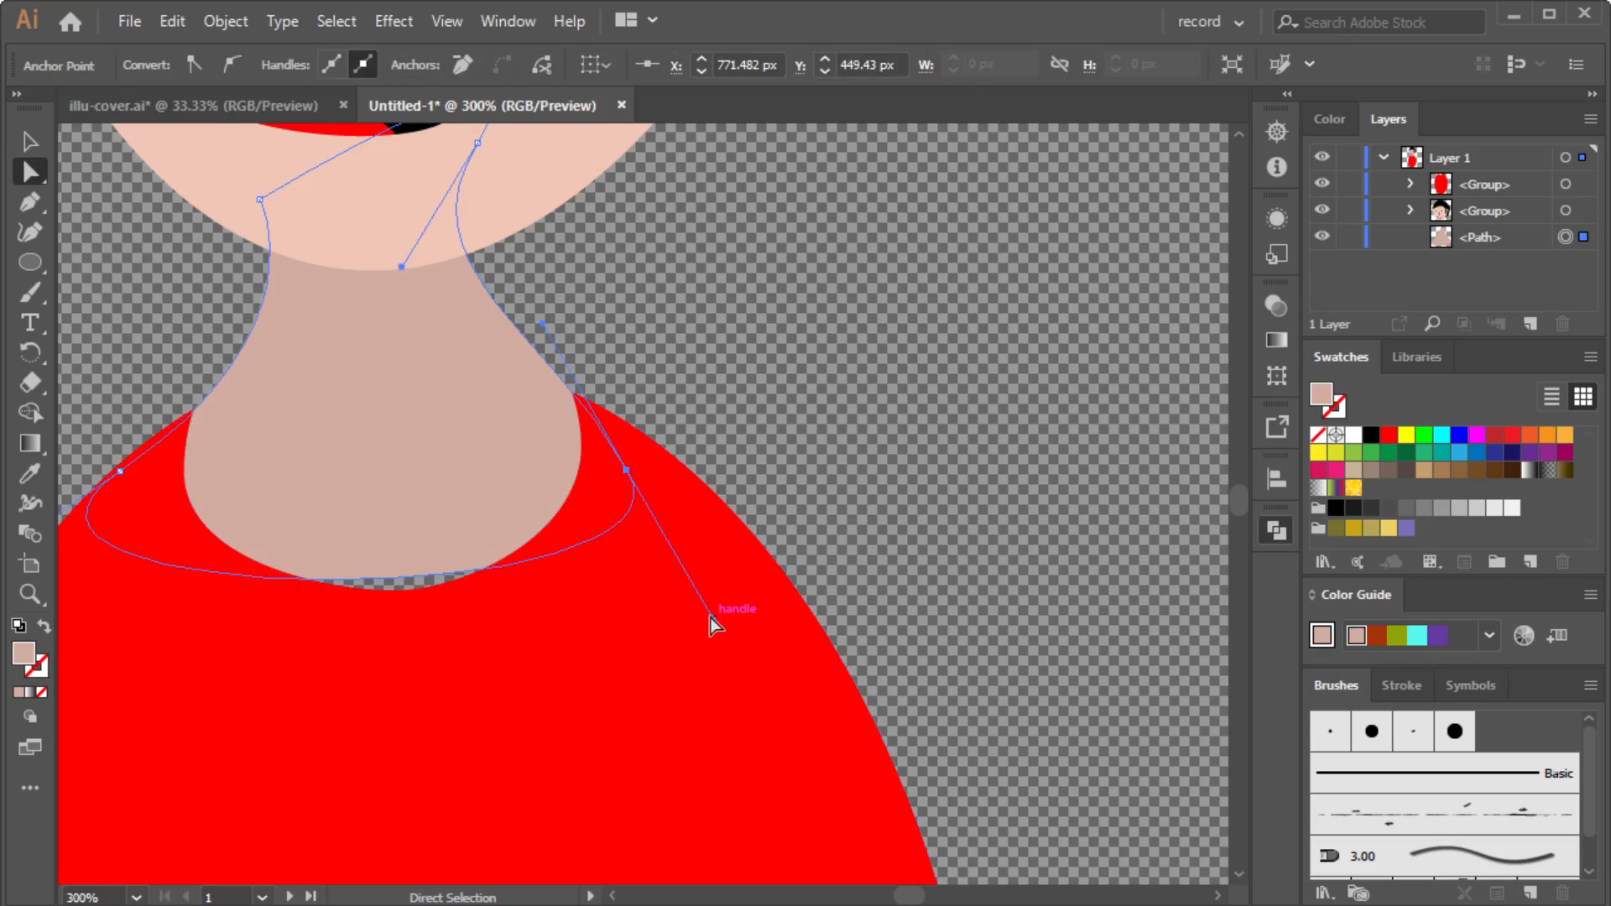
left_click_drag(713, 617, 778, 695)
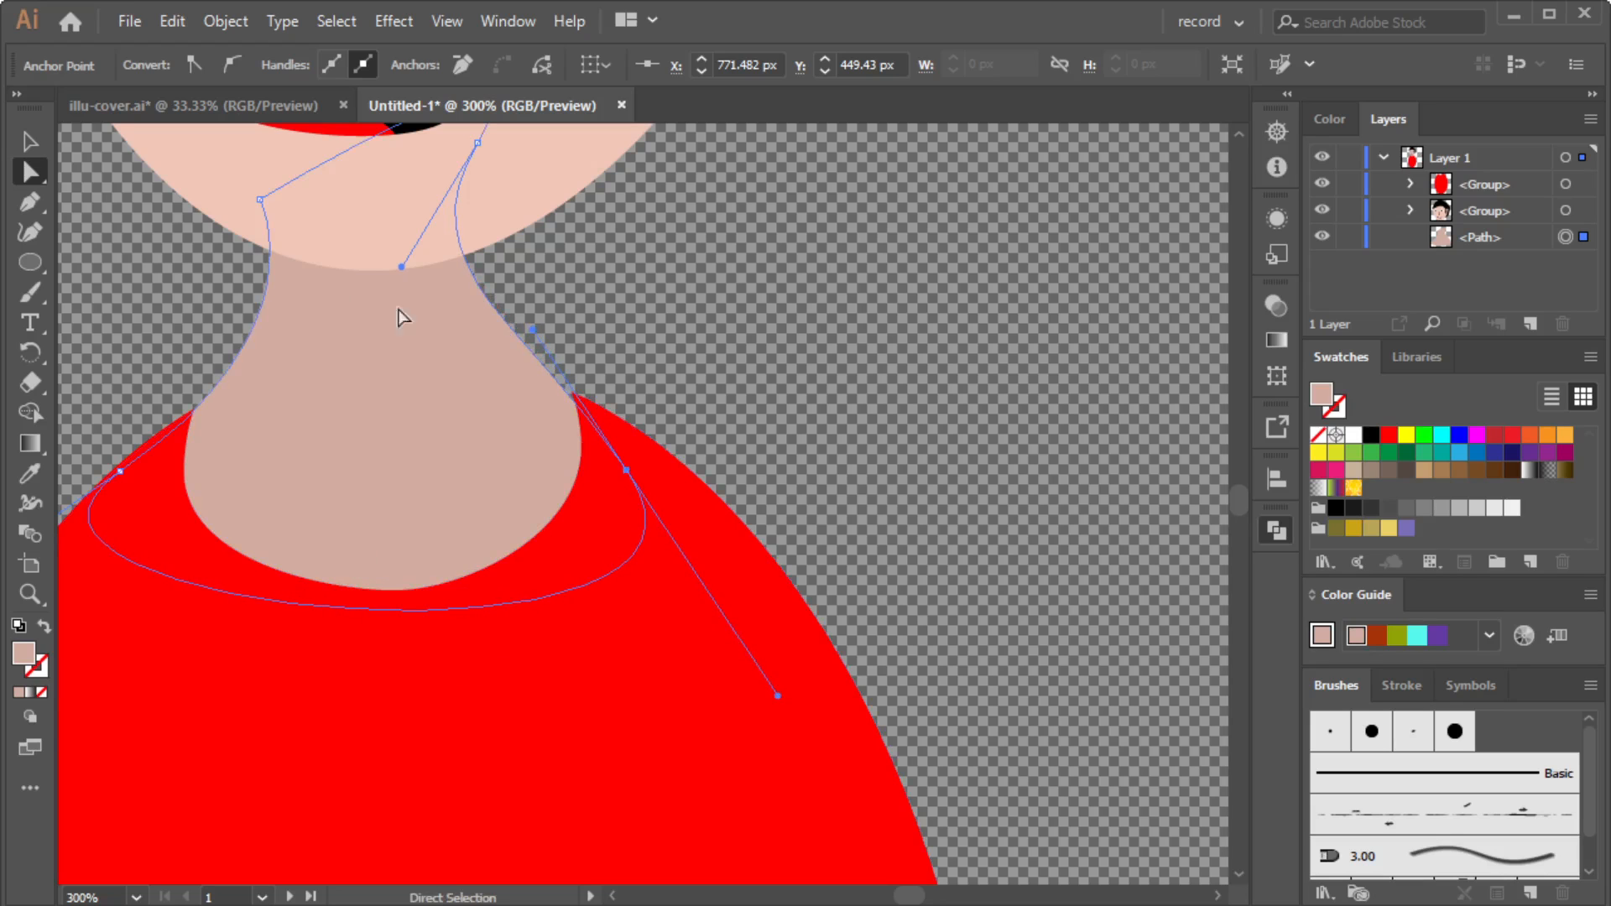
key("v")
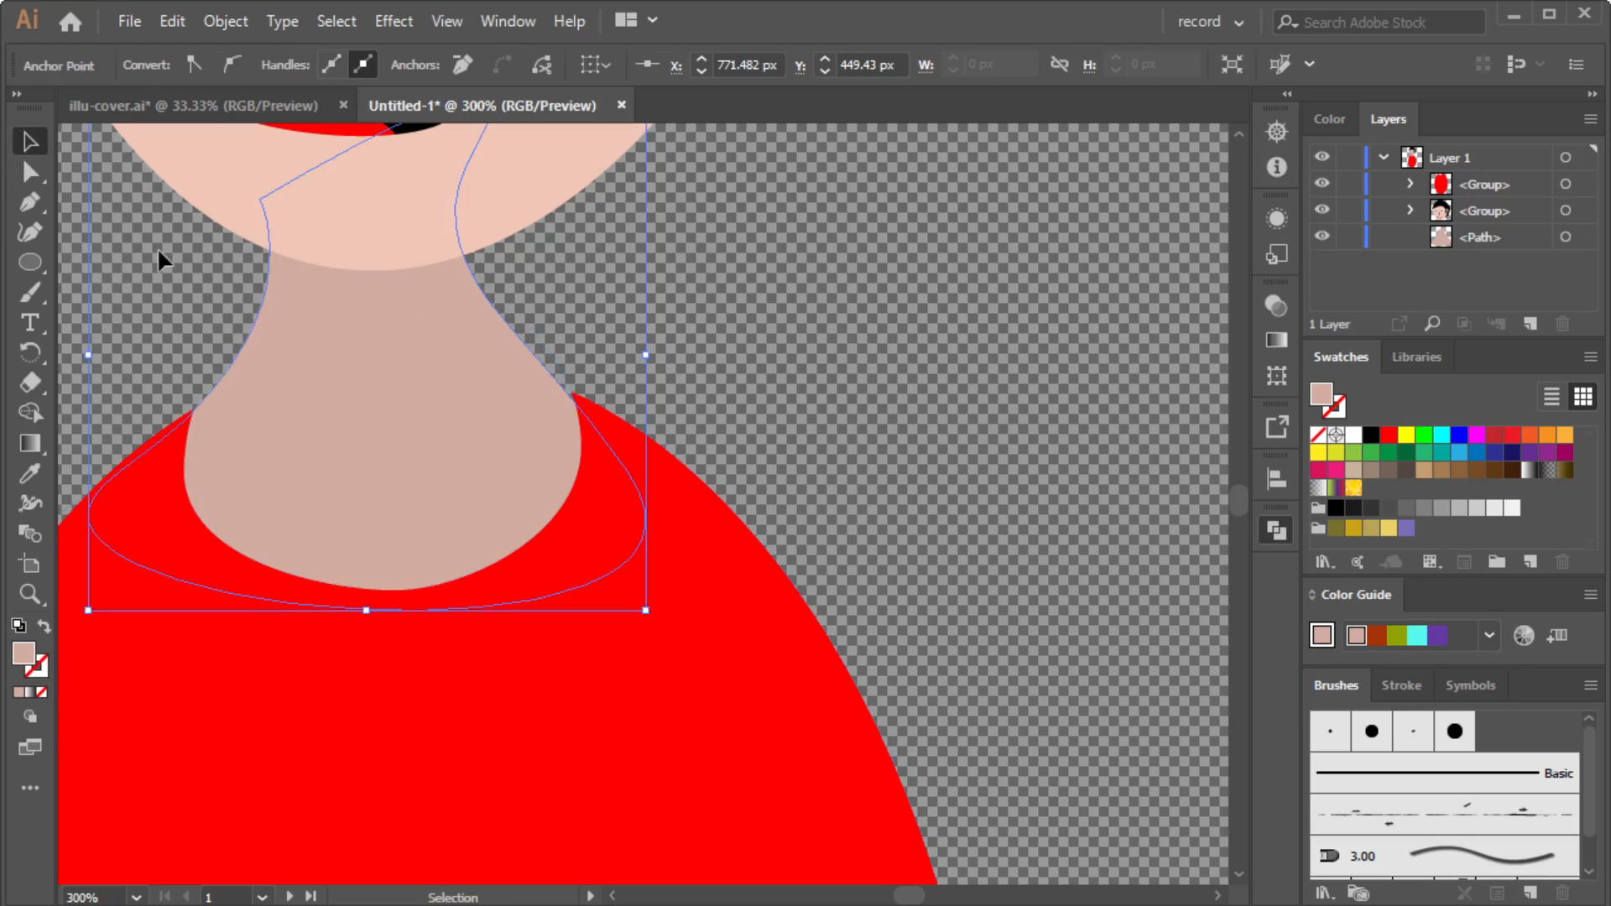
left_click(158, 248)
Stretch the red torso slightly downward from its bottom edge to make the body longer.
scroll(517, 392, "down", 1)
scroll(517, 391, "down", 4)
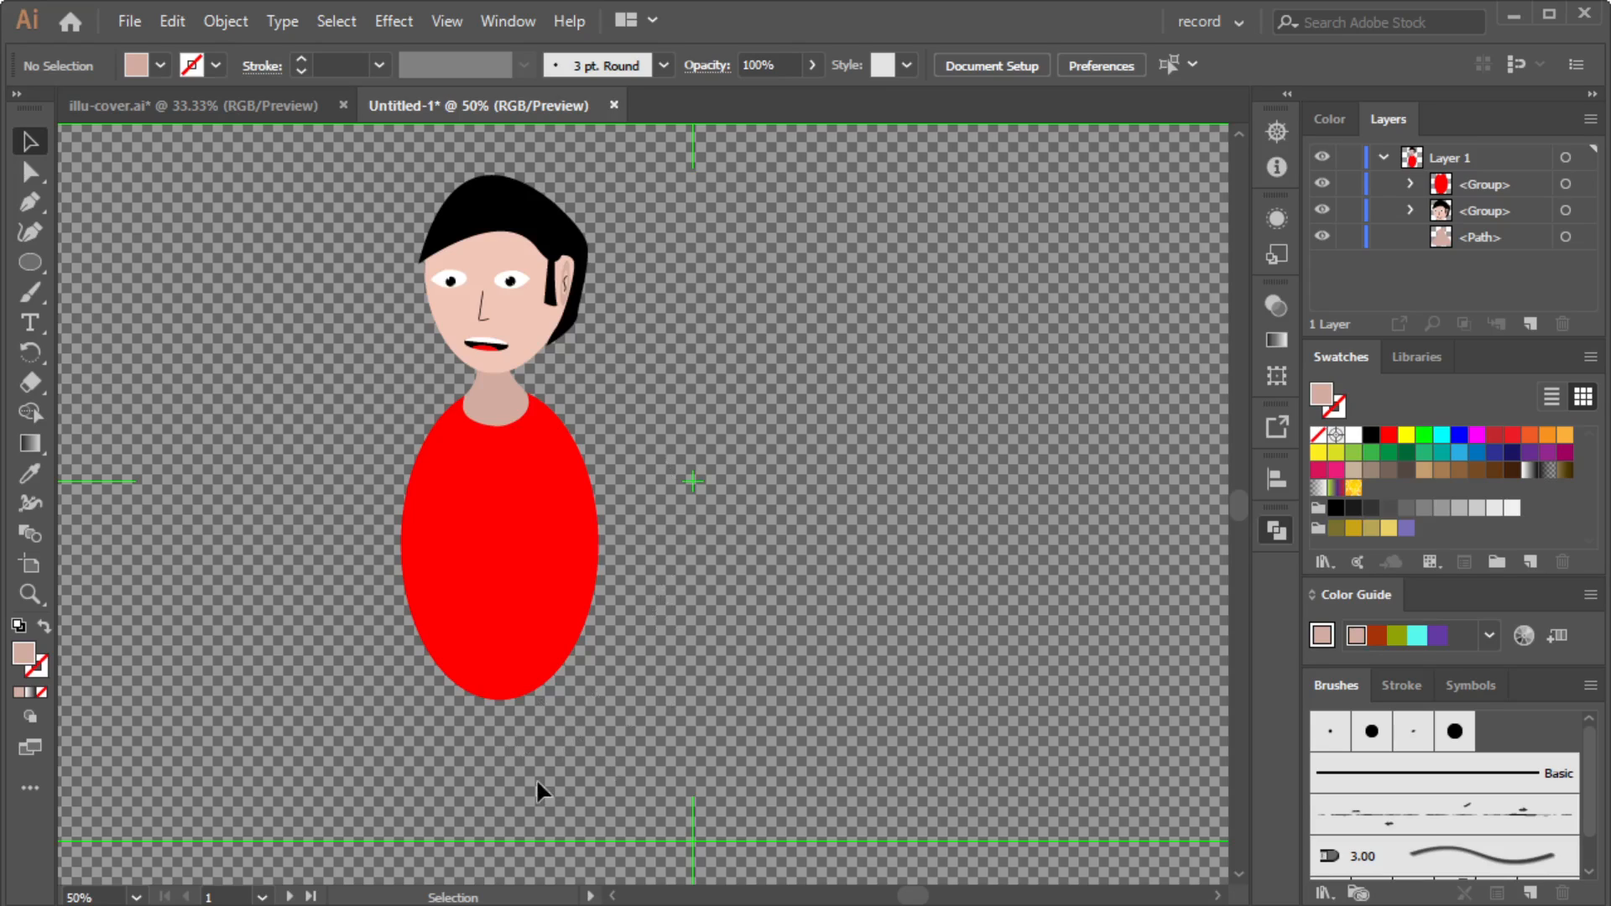
scroll(559, 723, "down", 1)
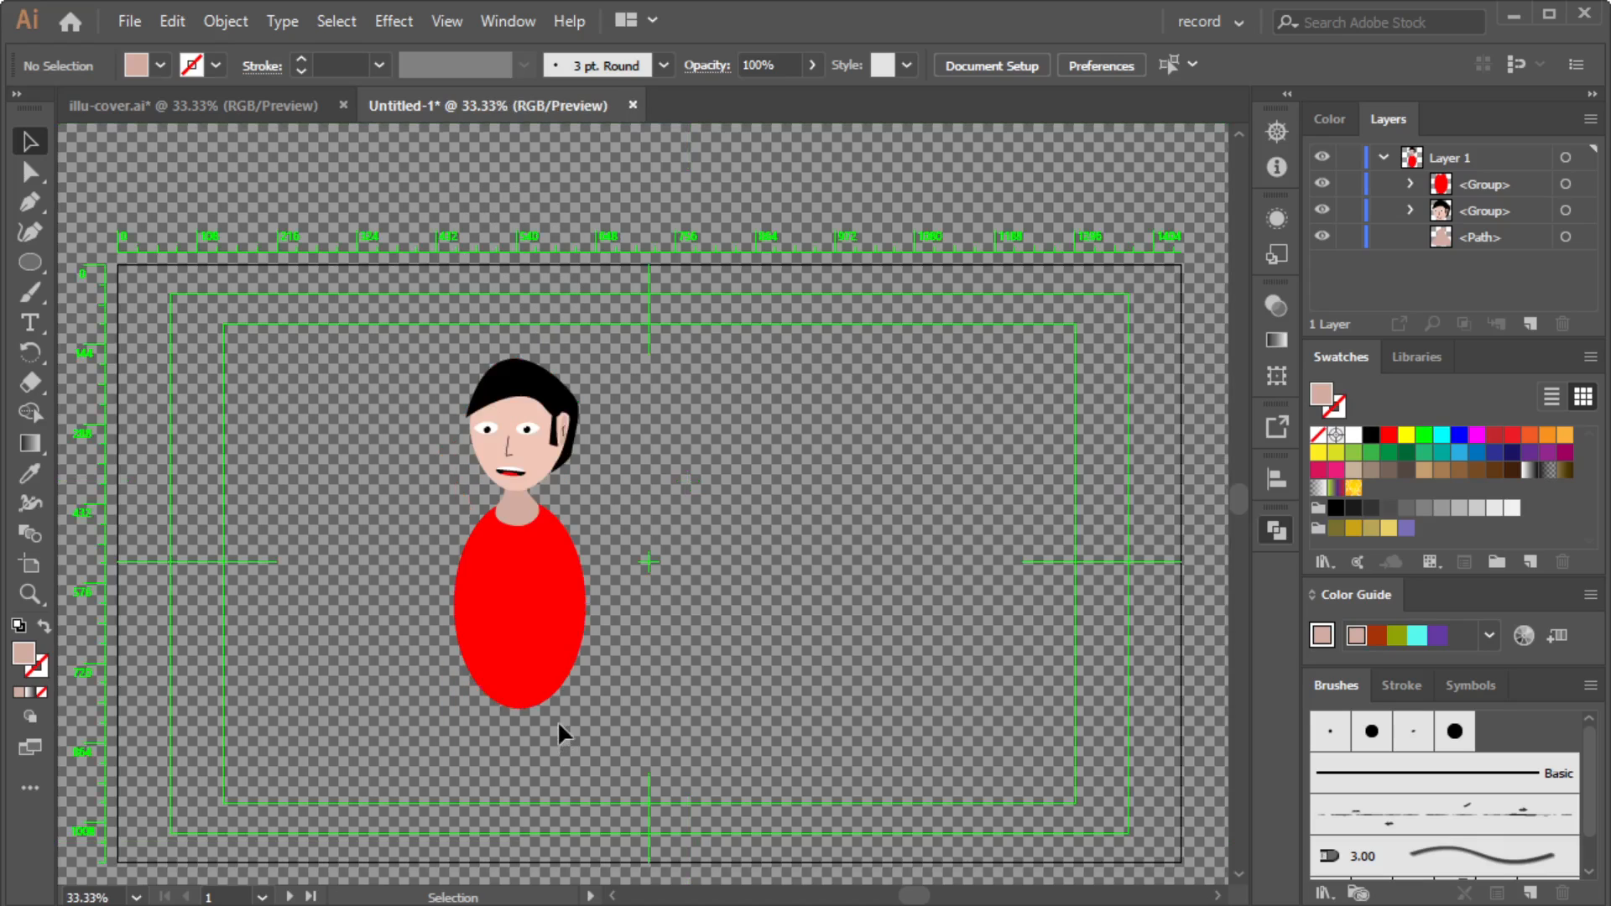
scroll(559, 723, "up", 1)
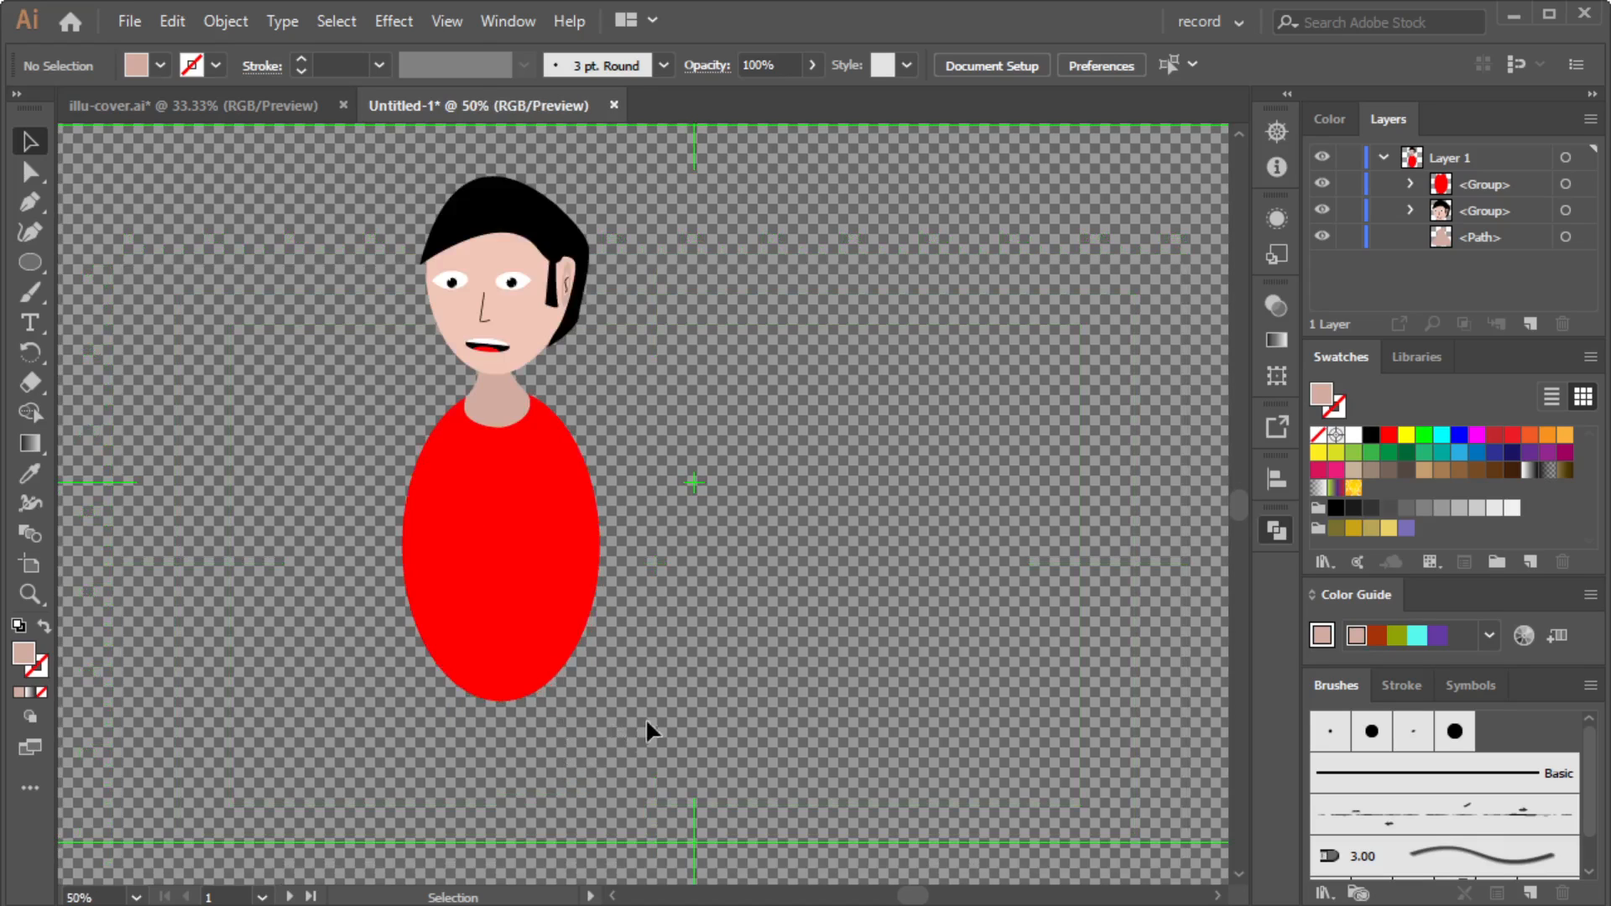
left_click(522, 692)
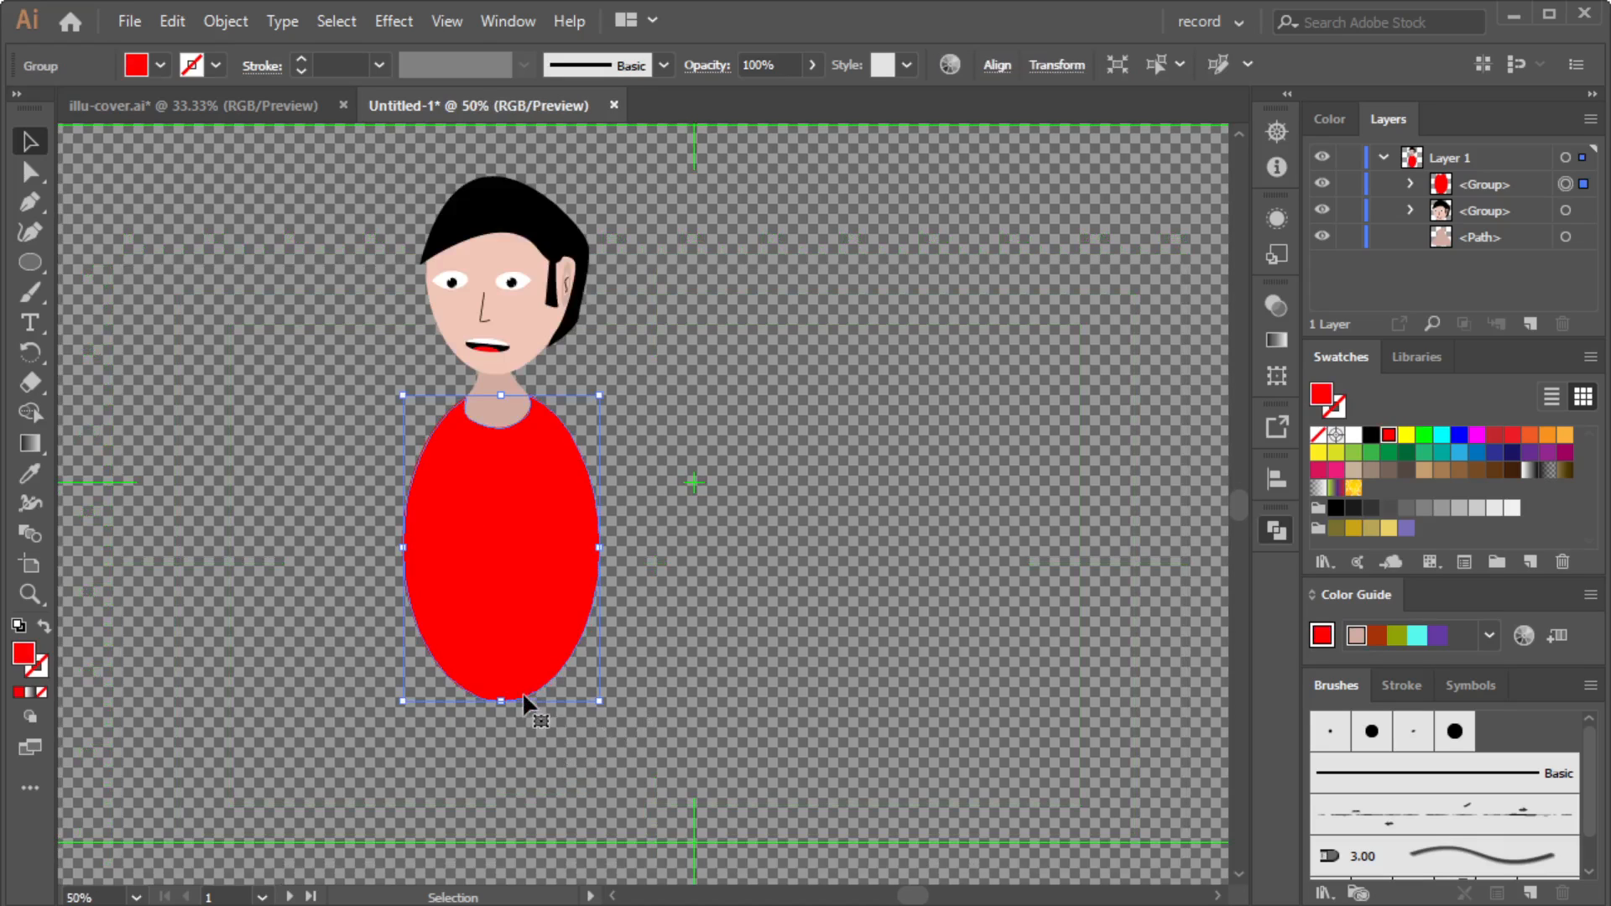
left_click_drag(501, 703, 500, 732)
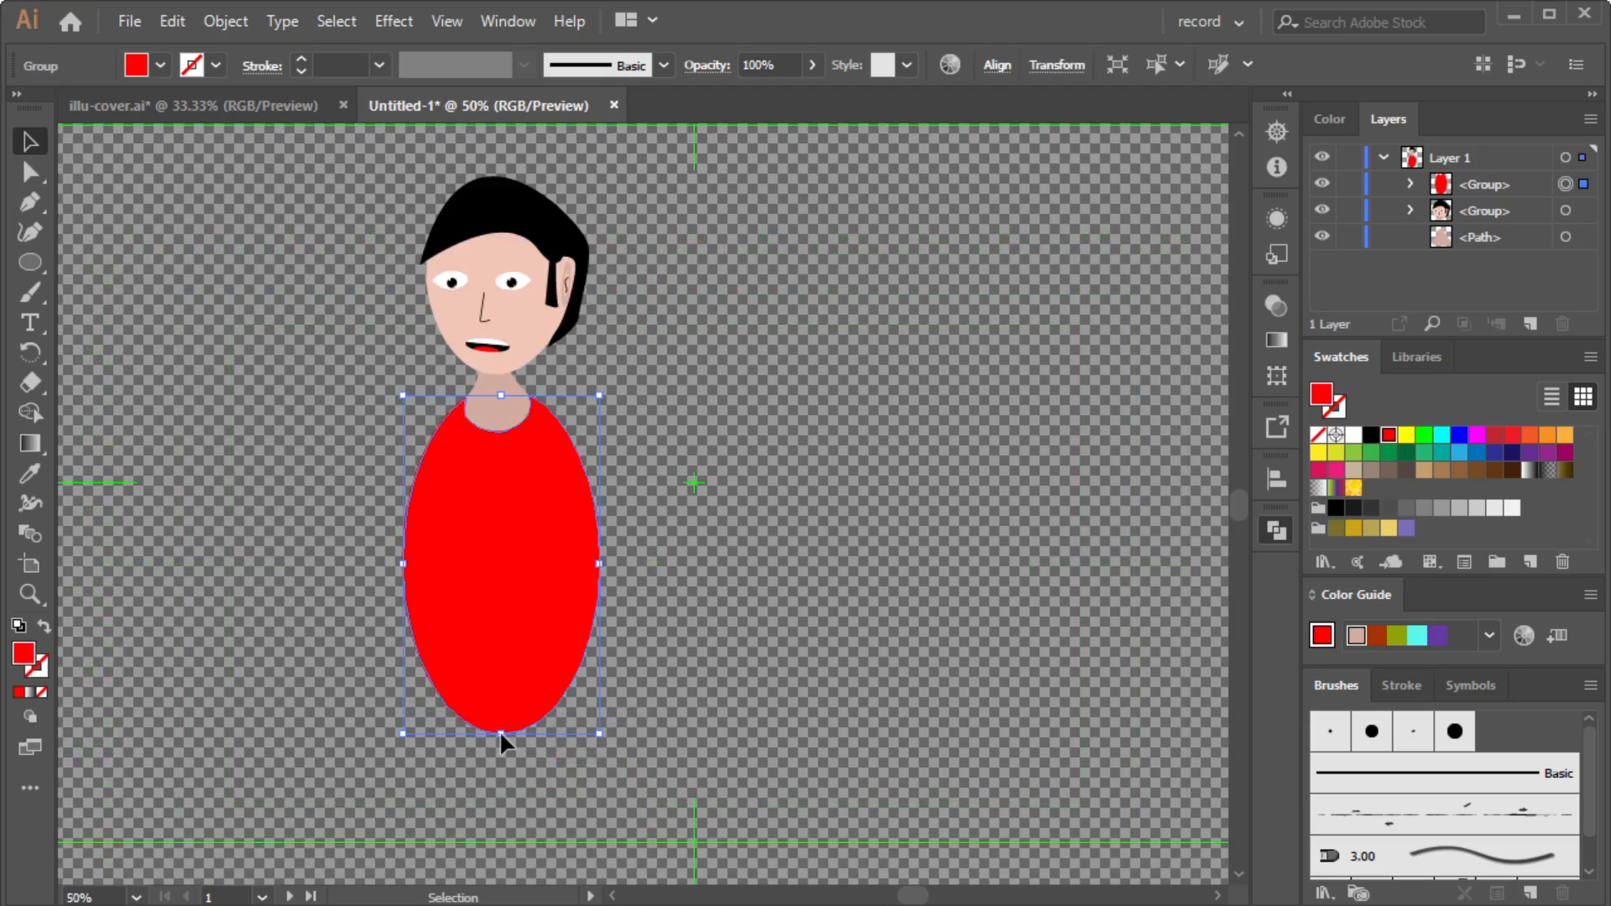
left_click(599, 508)
Examine how the neck meets the shirt's neckline and how the torso's length suits the whole figure.
scroll(491, 408, "up", 3)
scroll(454, 427, "up", 2)
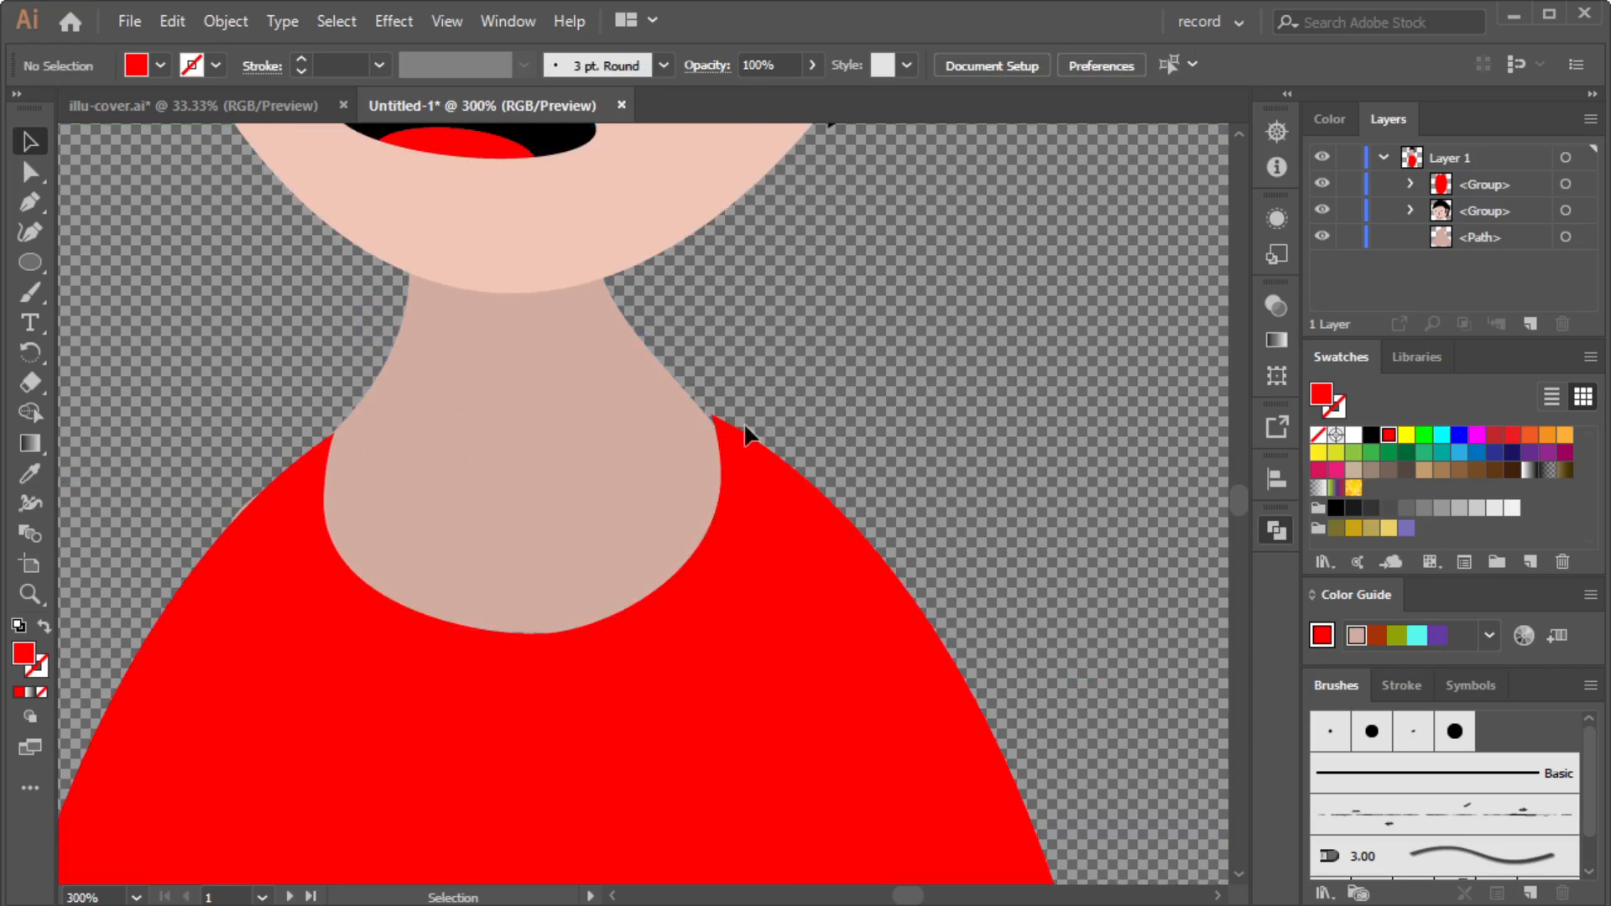
scroll(867, 440, "down", 4)
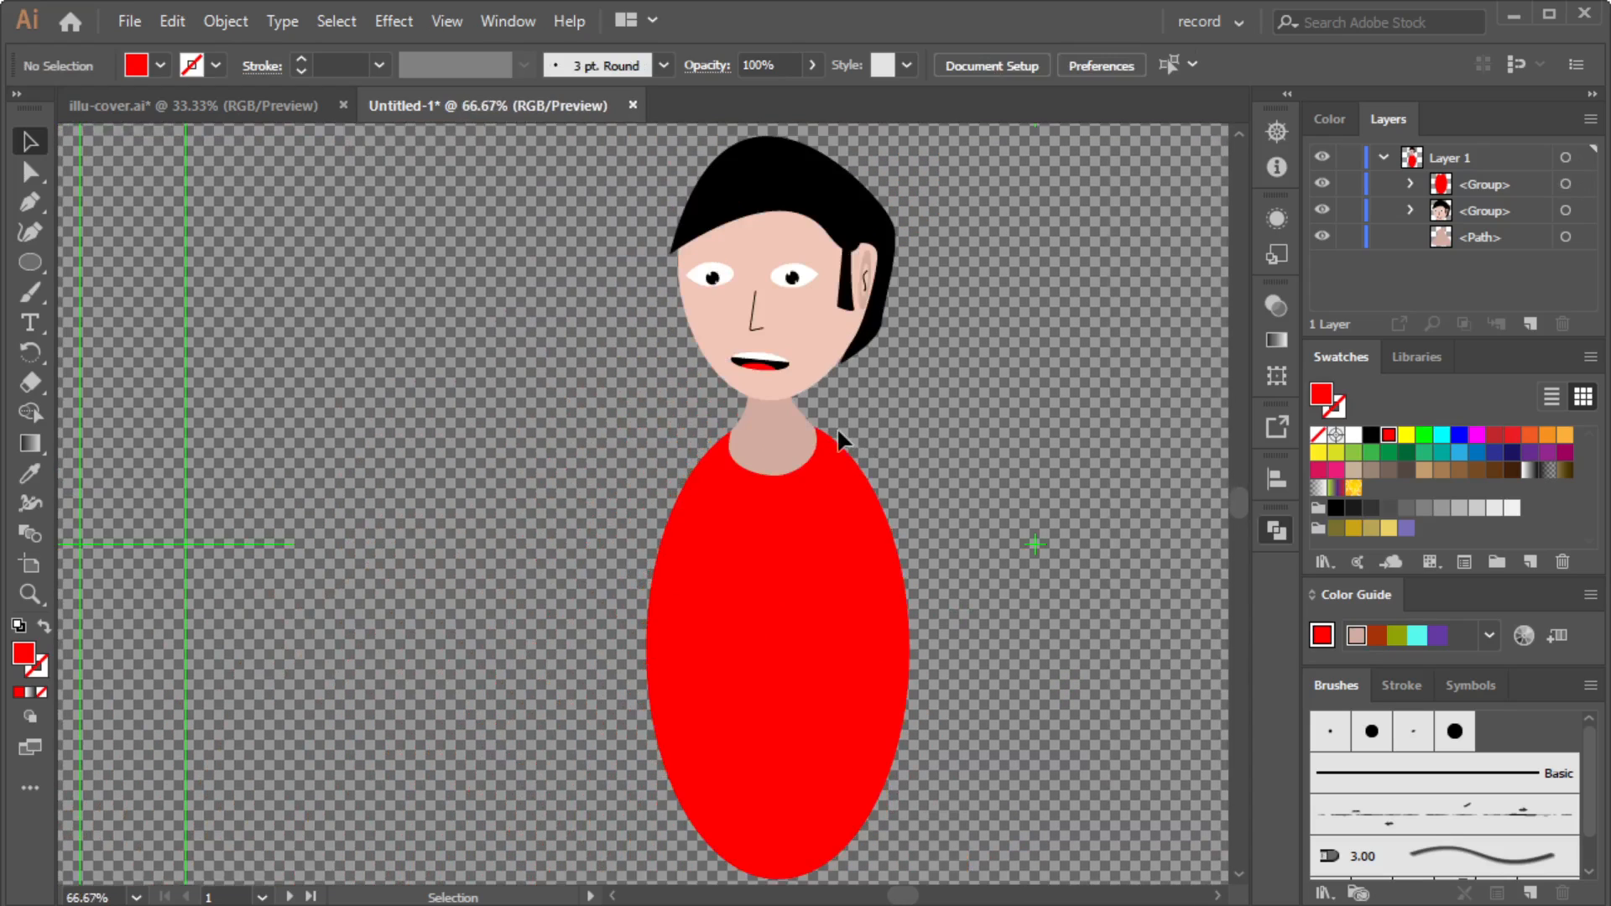
scroll(933, 693, "right", 5)
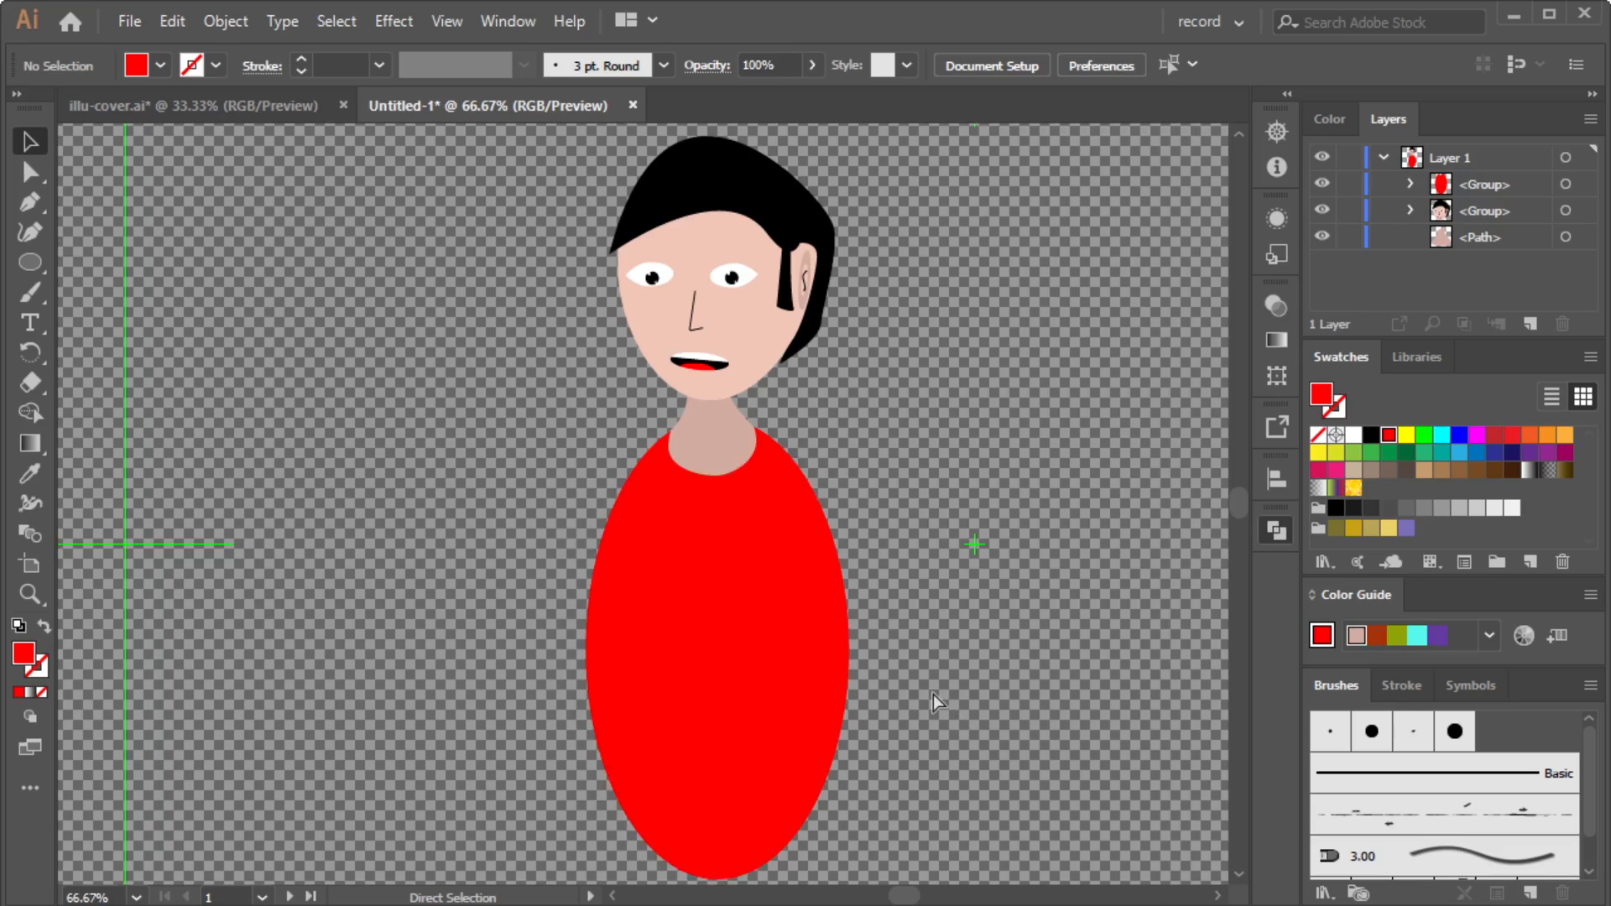
scroll(688, 521, "down", 2)
scroll(747, 598, "down", 3)
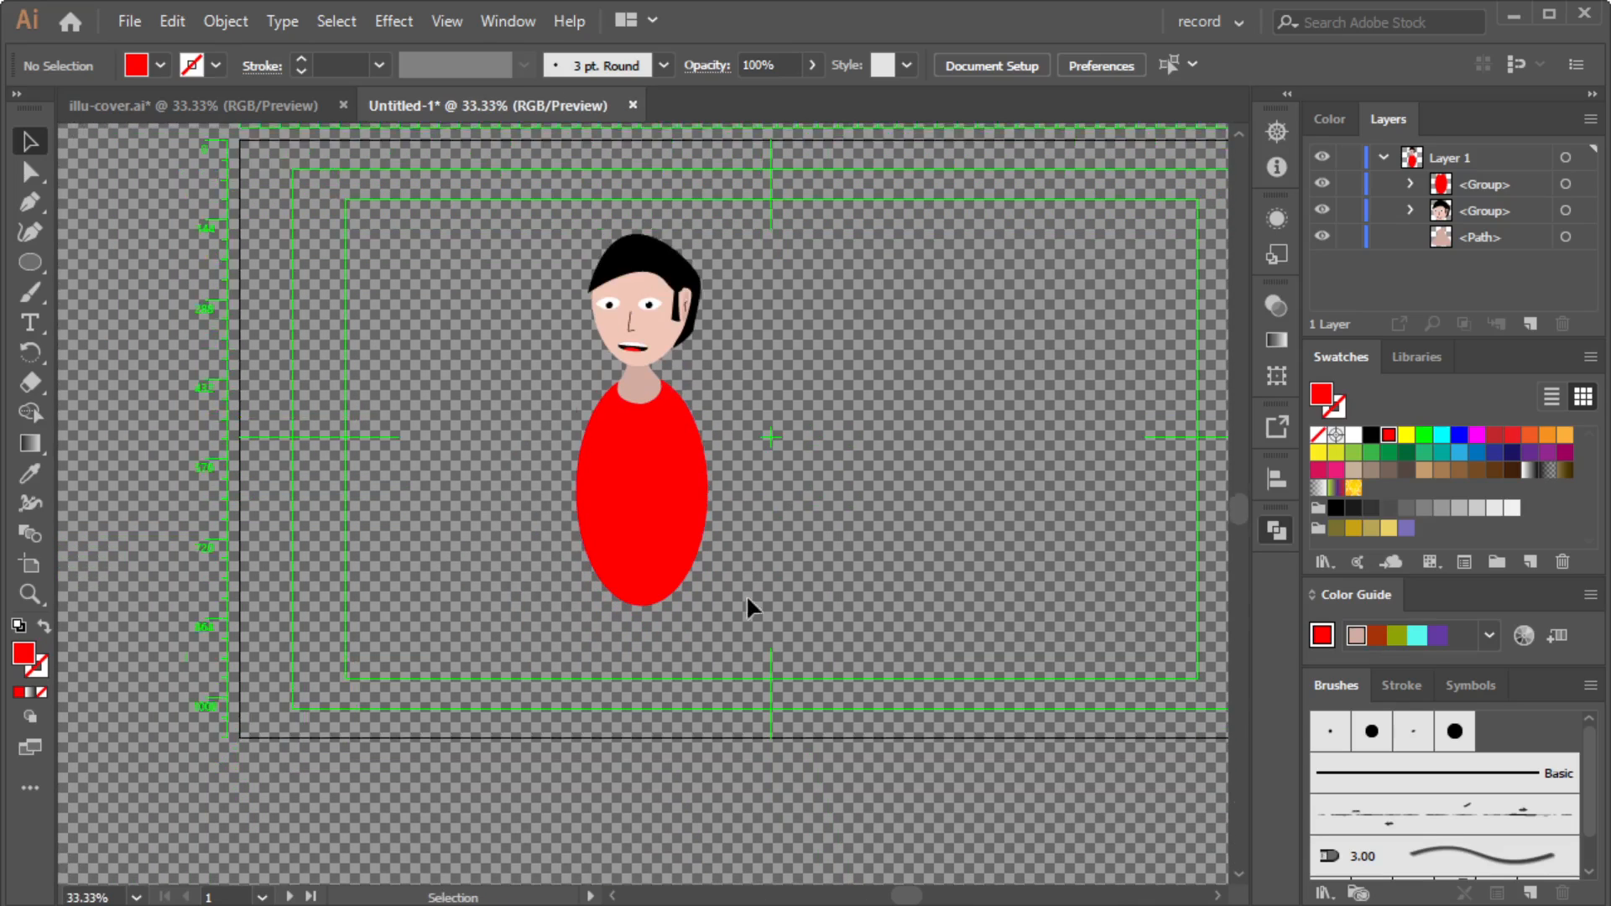
scroll(702, 457, "down", 1)
scroll(702, 453, "up", 1)
scroll(719, 414, "up", 2)
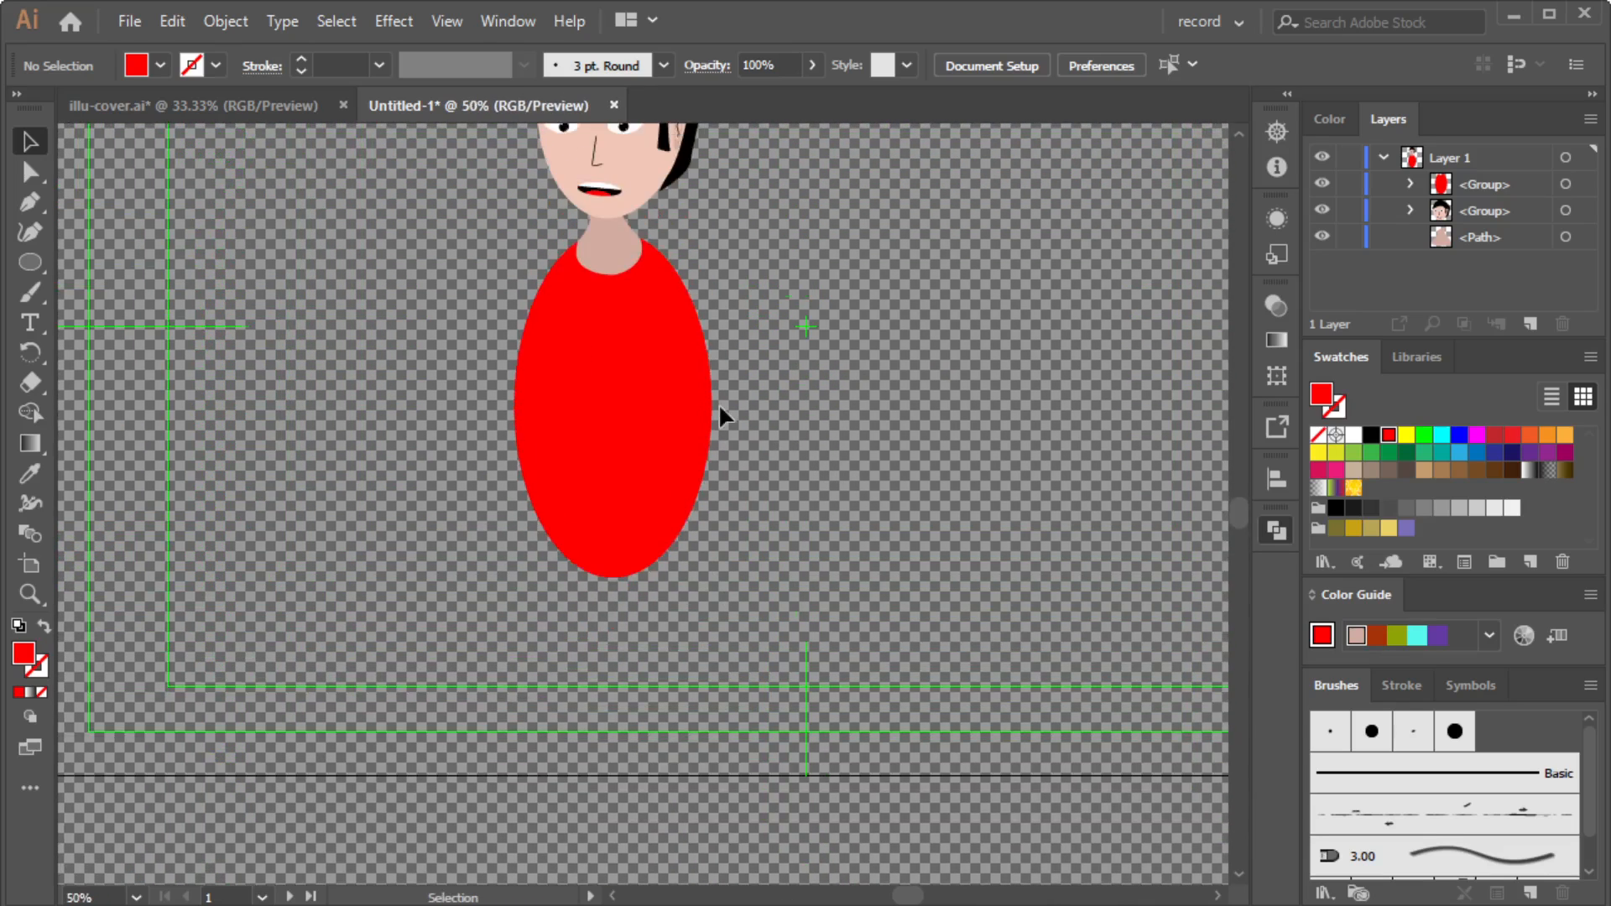
scroll(718, 405, "up", 1)
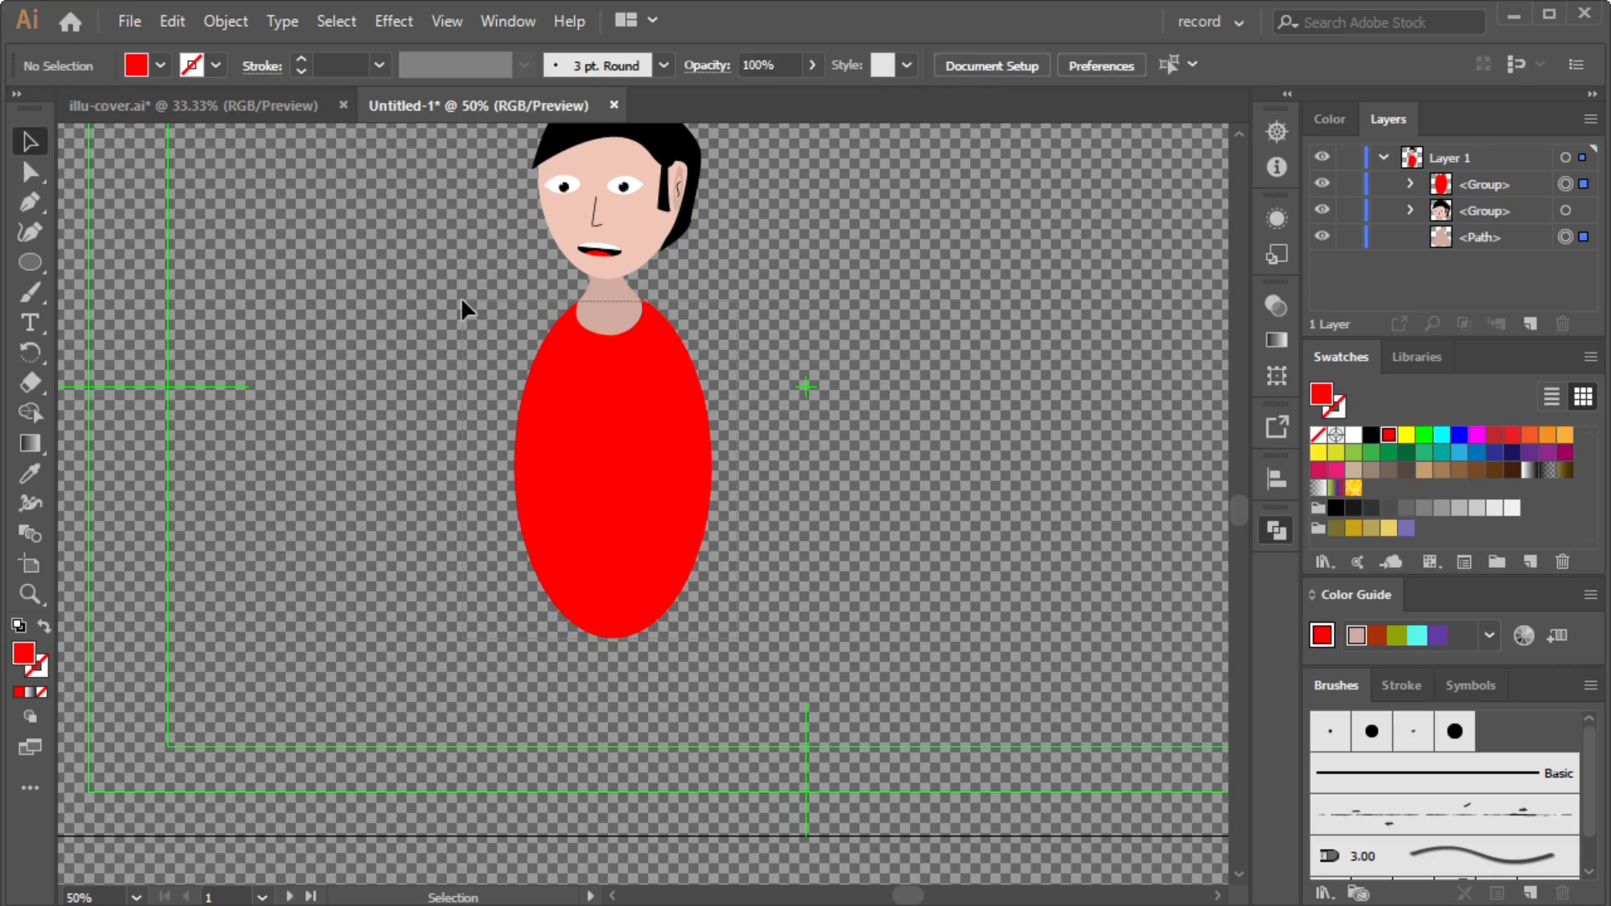
Group the neck with the red torso and place that group below the head group in the stacking order.
left_click_drag(460, 296, 843, 388)
key("ctrl+g")
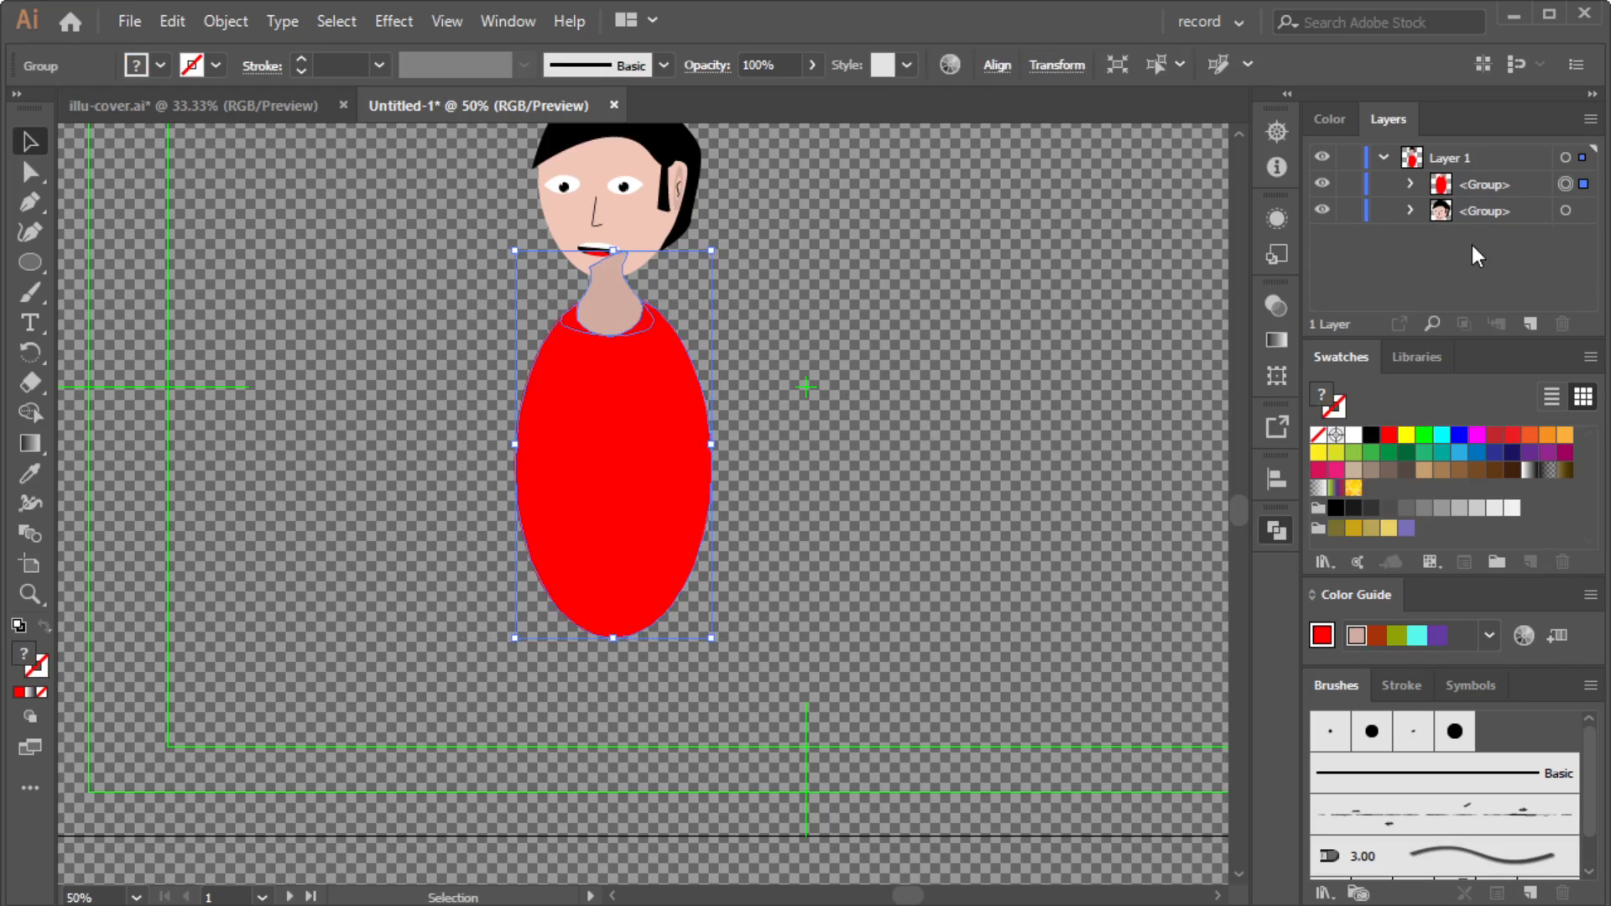
left_click(1468, 184)
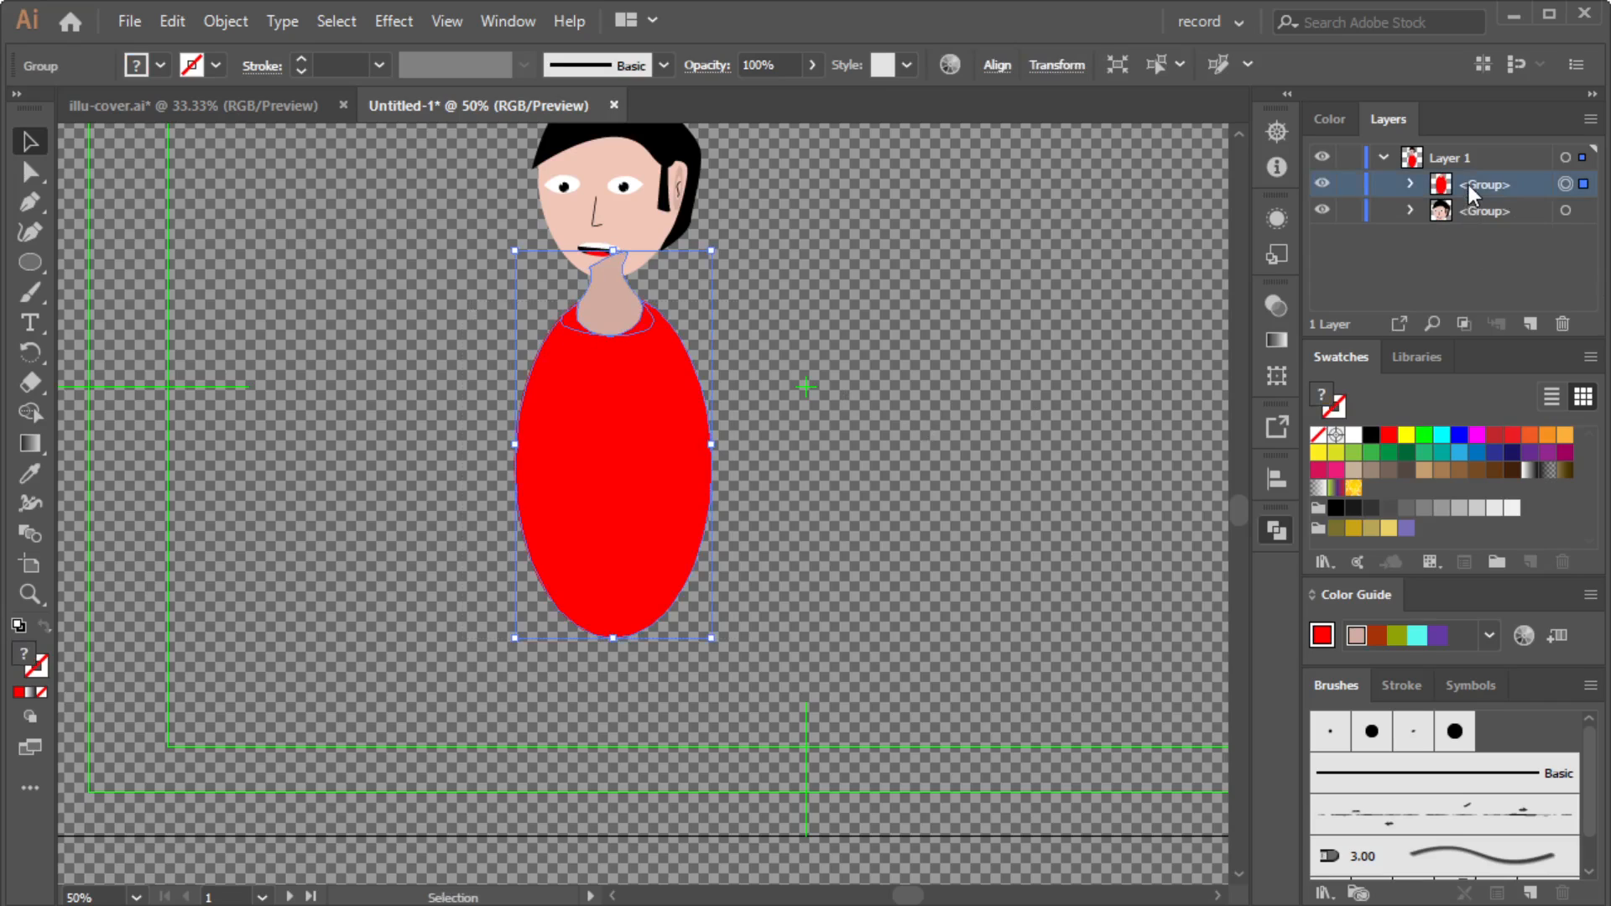
left_click(1324, 185)
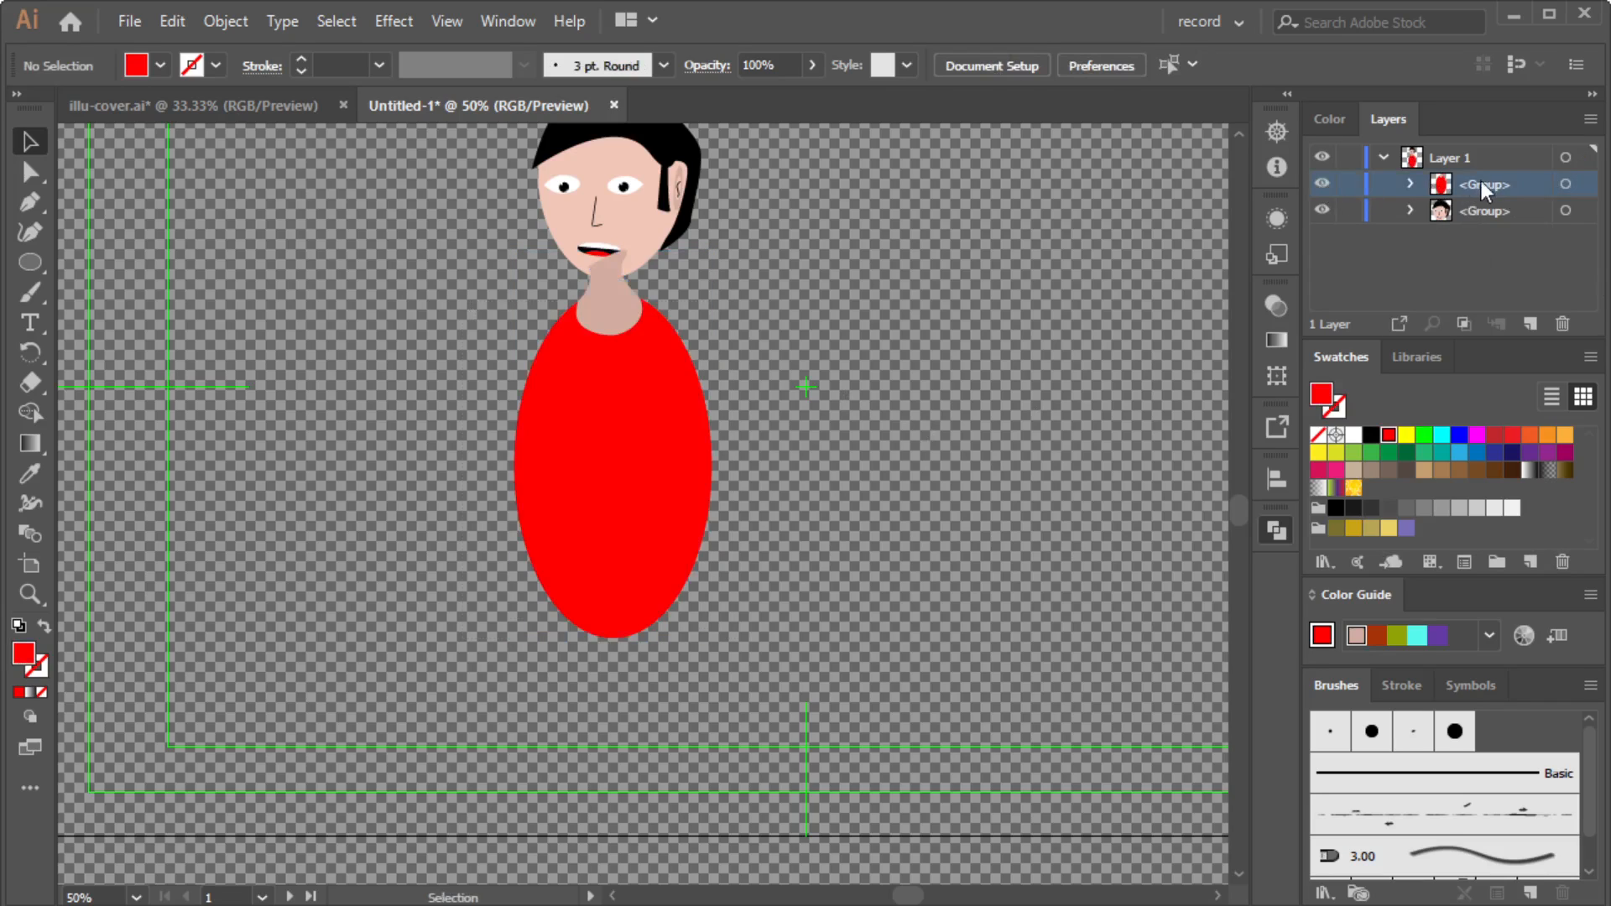
left_click_drag(1483, 182, 1492, 221)
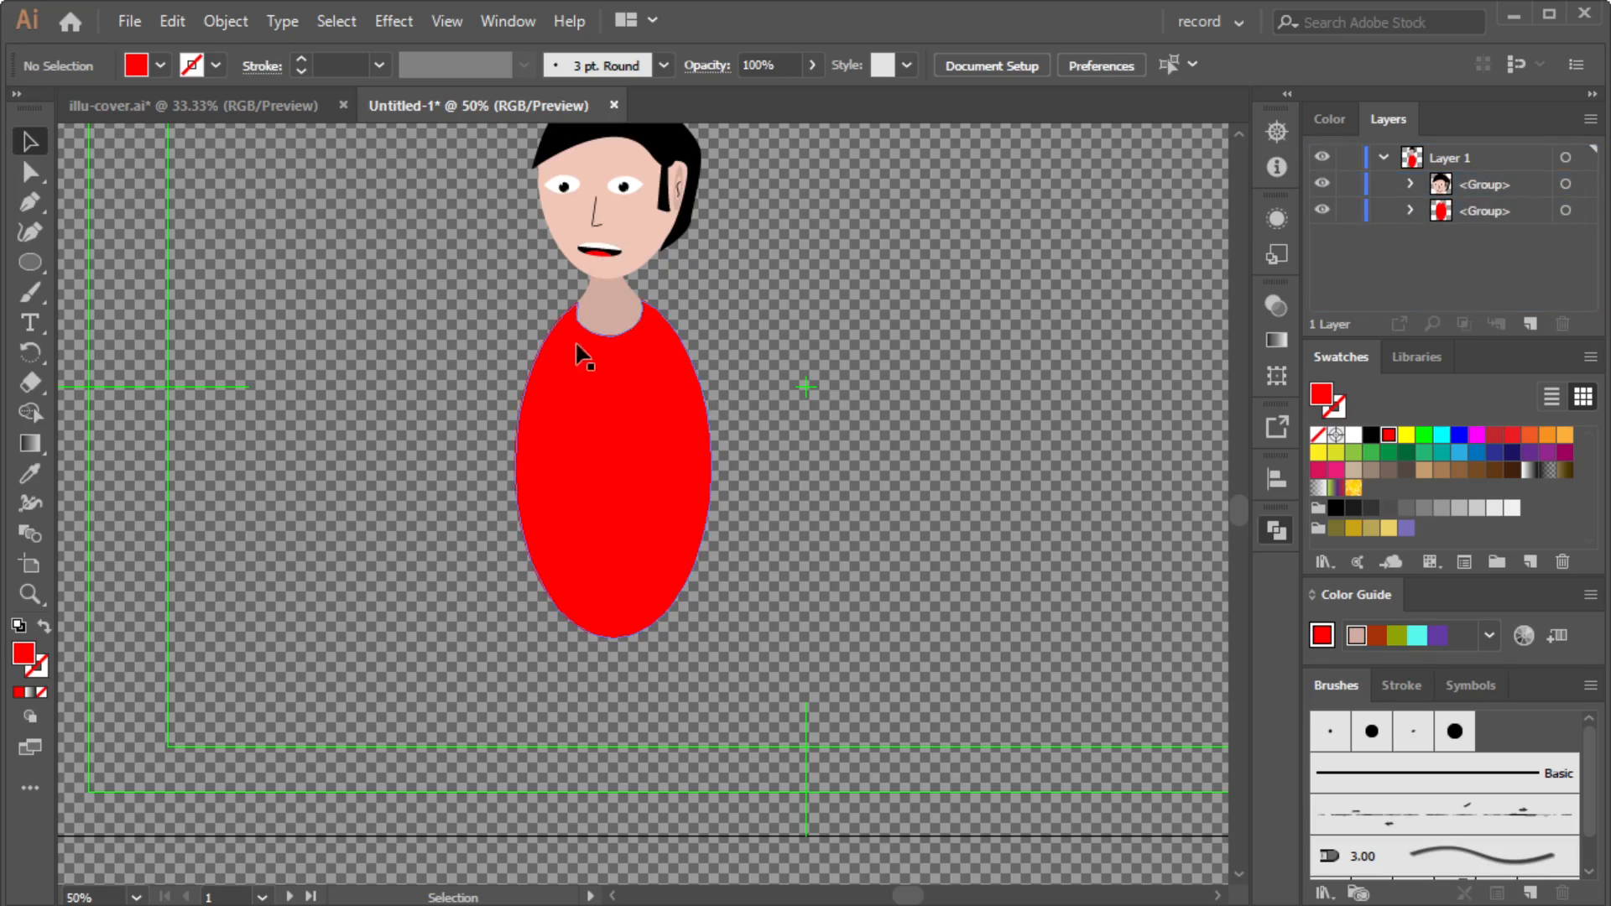
Draw a rectangle slightly wider than the torso over its lower end and fill it with black.
scroll(718, 284, "up", 1)
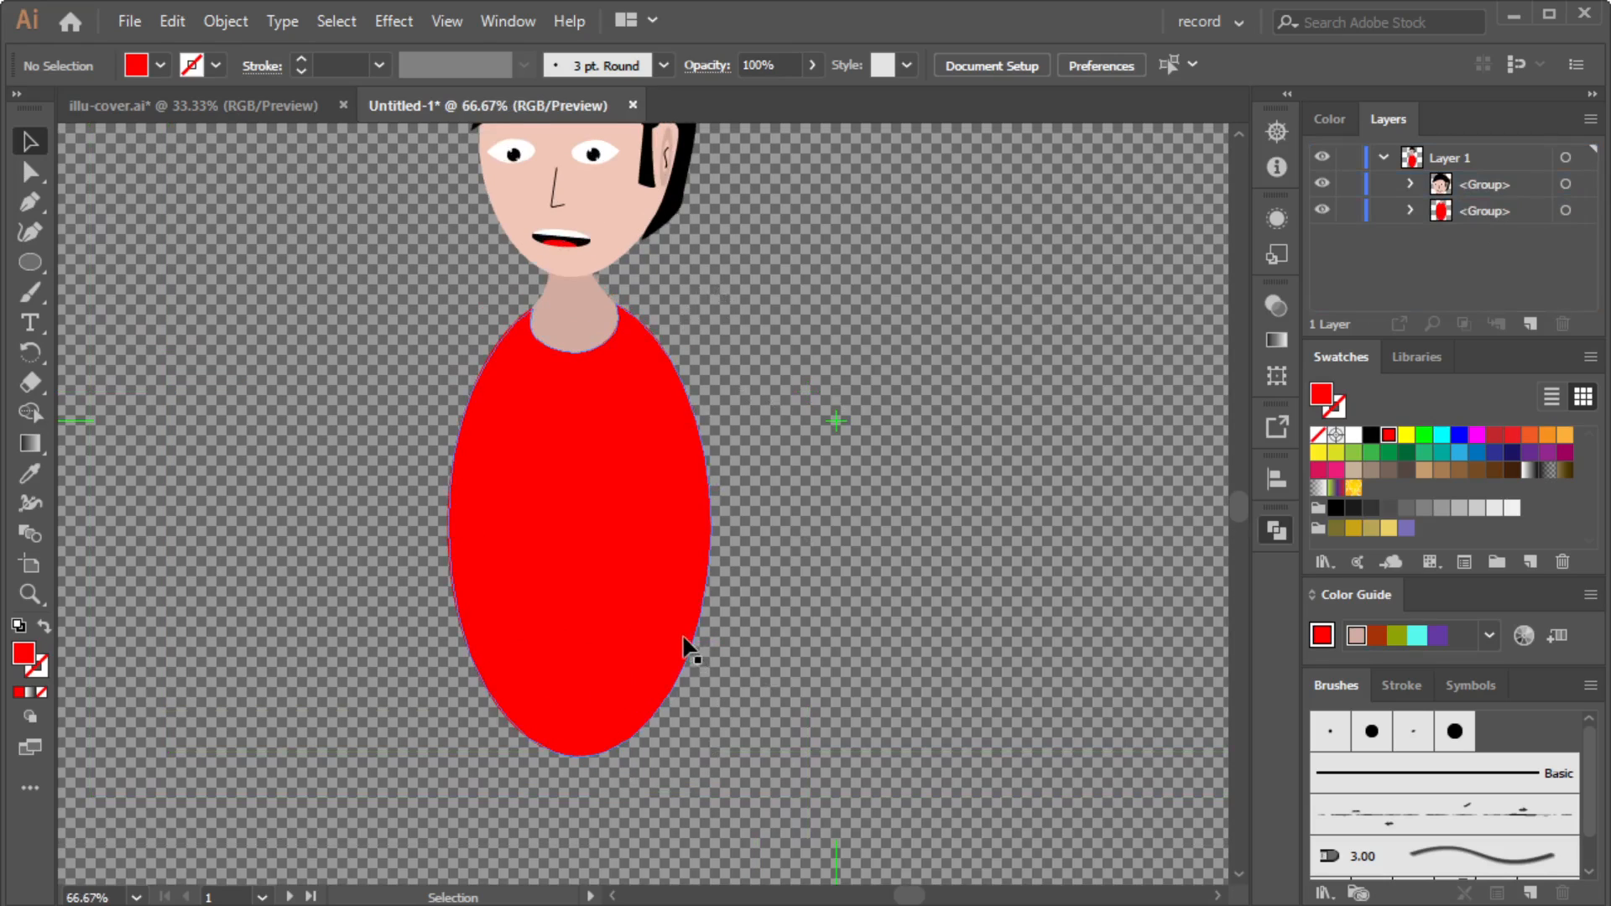
scroll(685, 640, "down", 1)
scroll(685, 641, "up", 1)
scroll(666, 641, "down", 2)
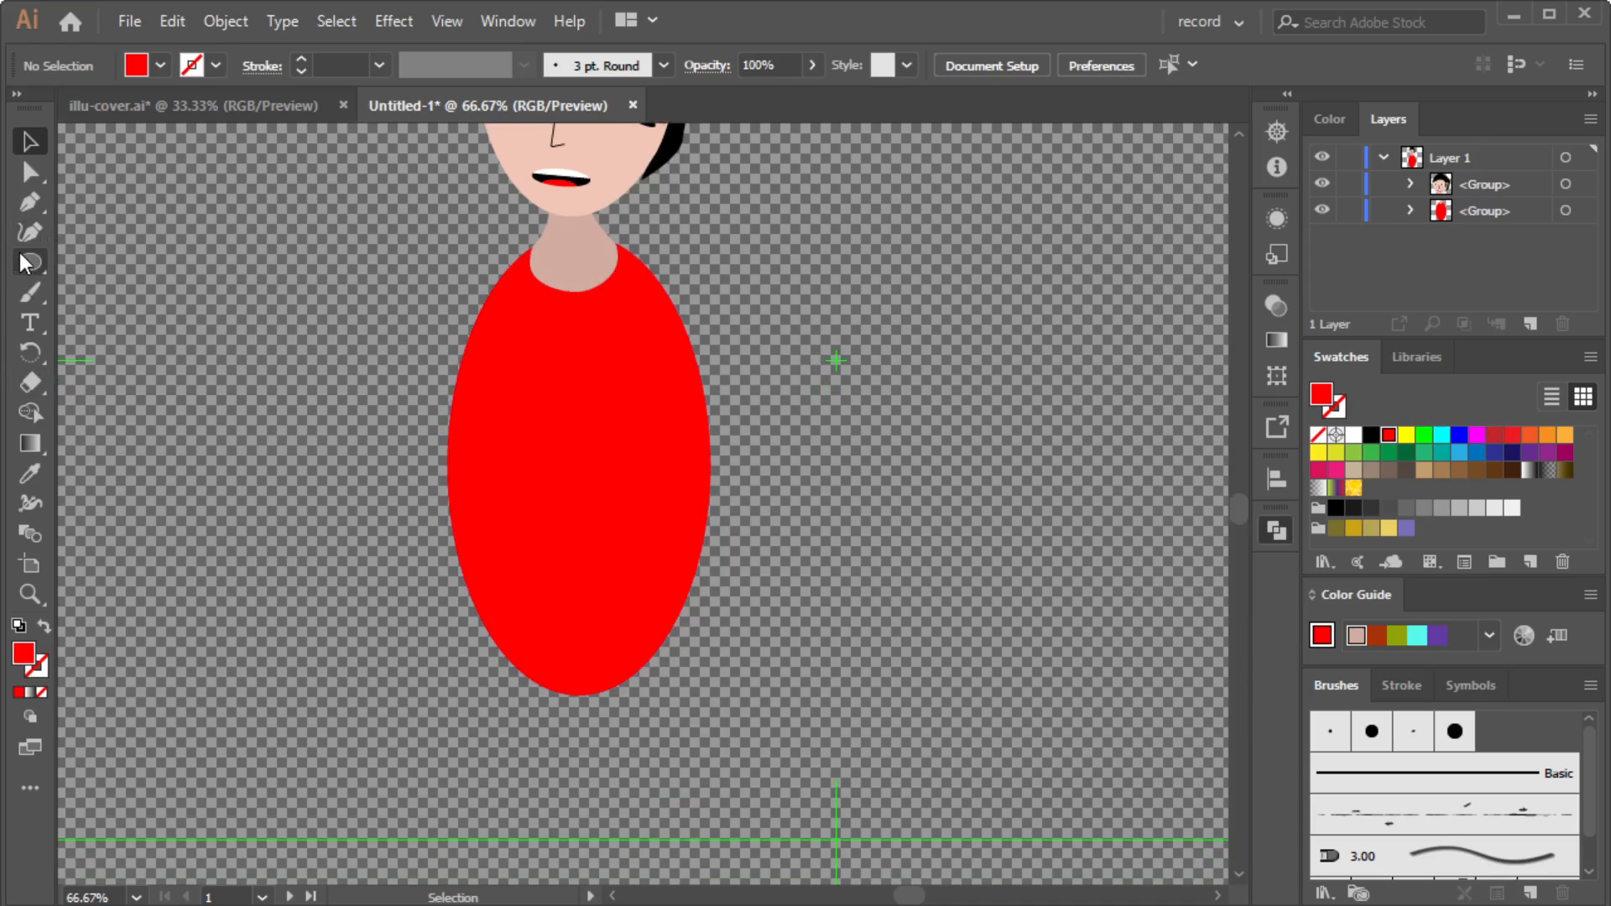
key("m")
left_click_drag(426, 561, 747, 766)
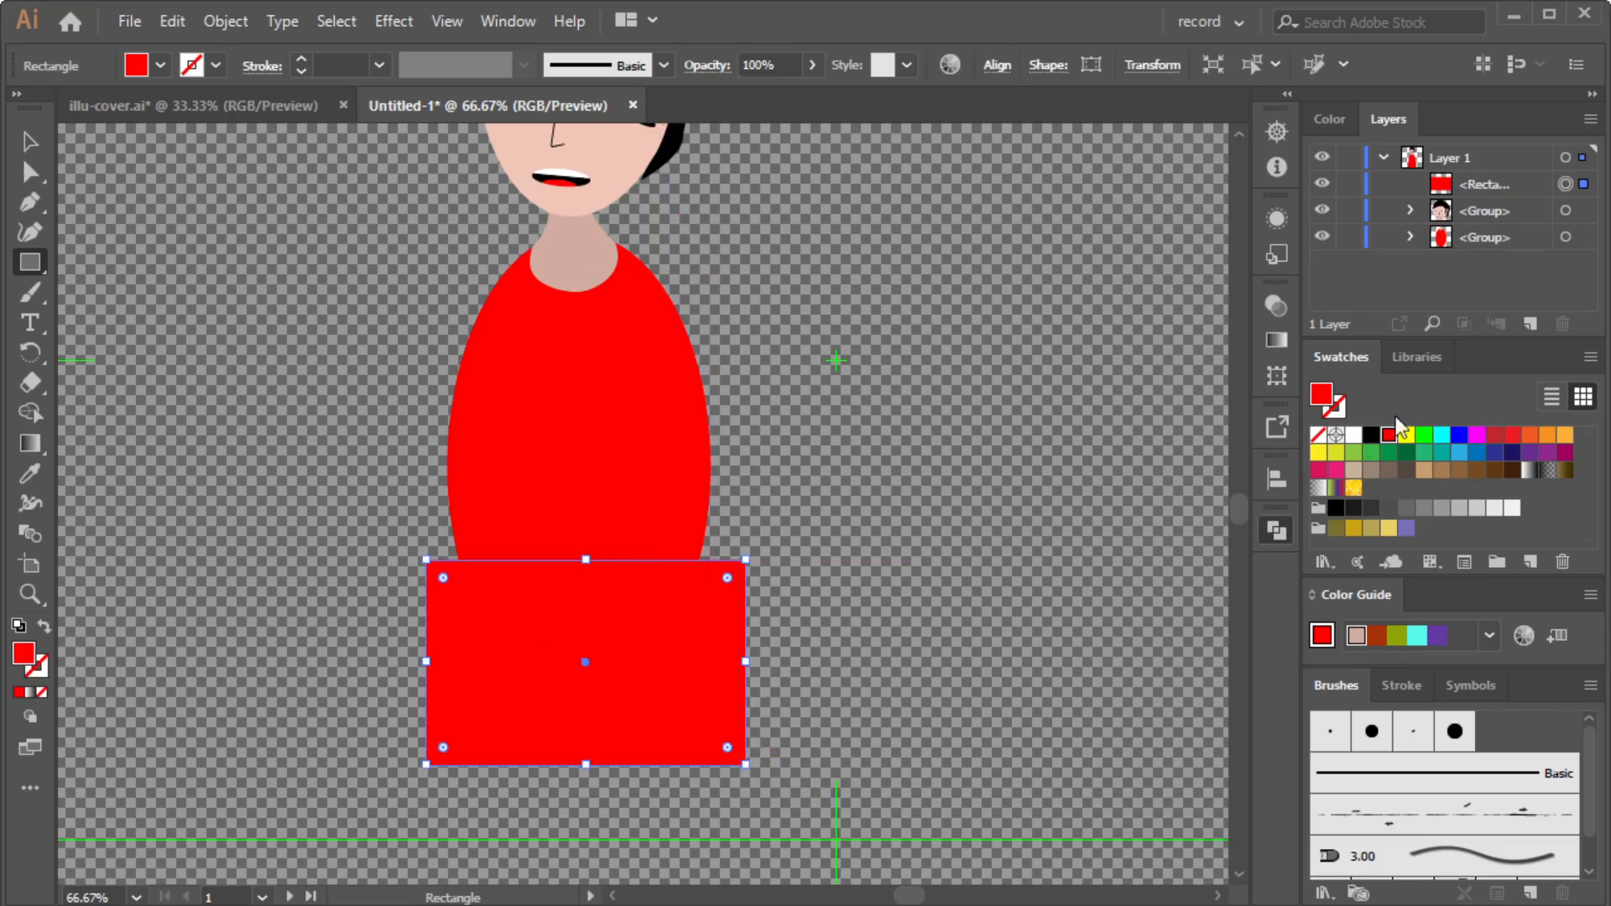
left_click(1372, 435)
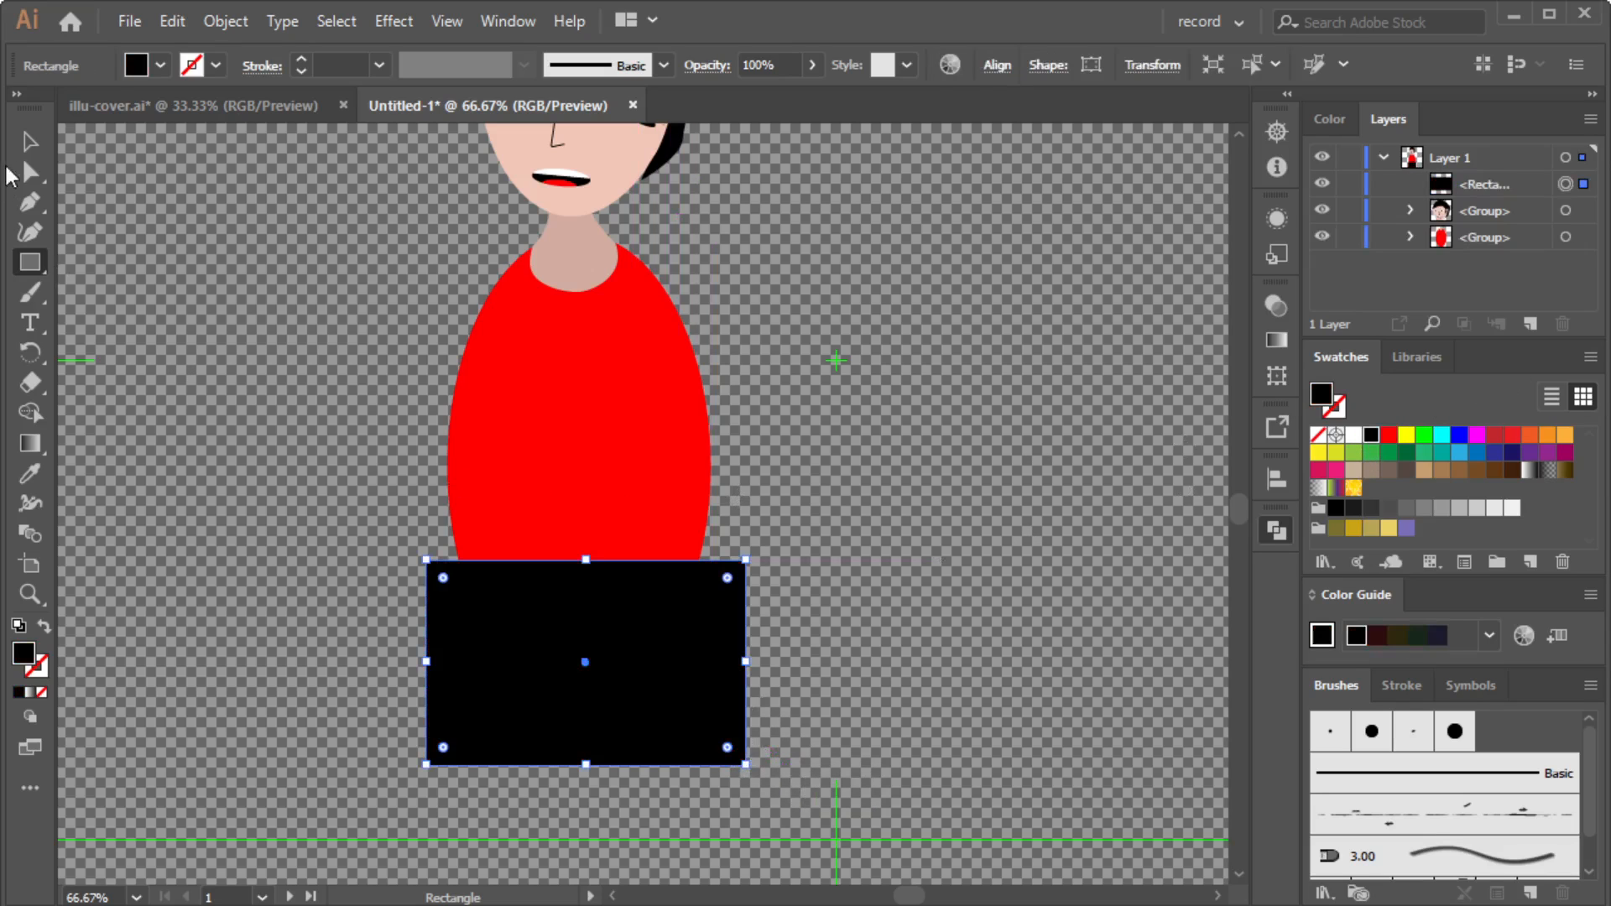
Divide the black rectangle and the red torso into separate pieces along their overlapping outlines.
left_click(29, 173)
left_click_drag(310, 475, 762, 682)
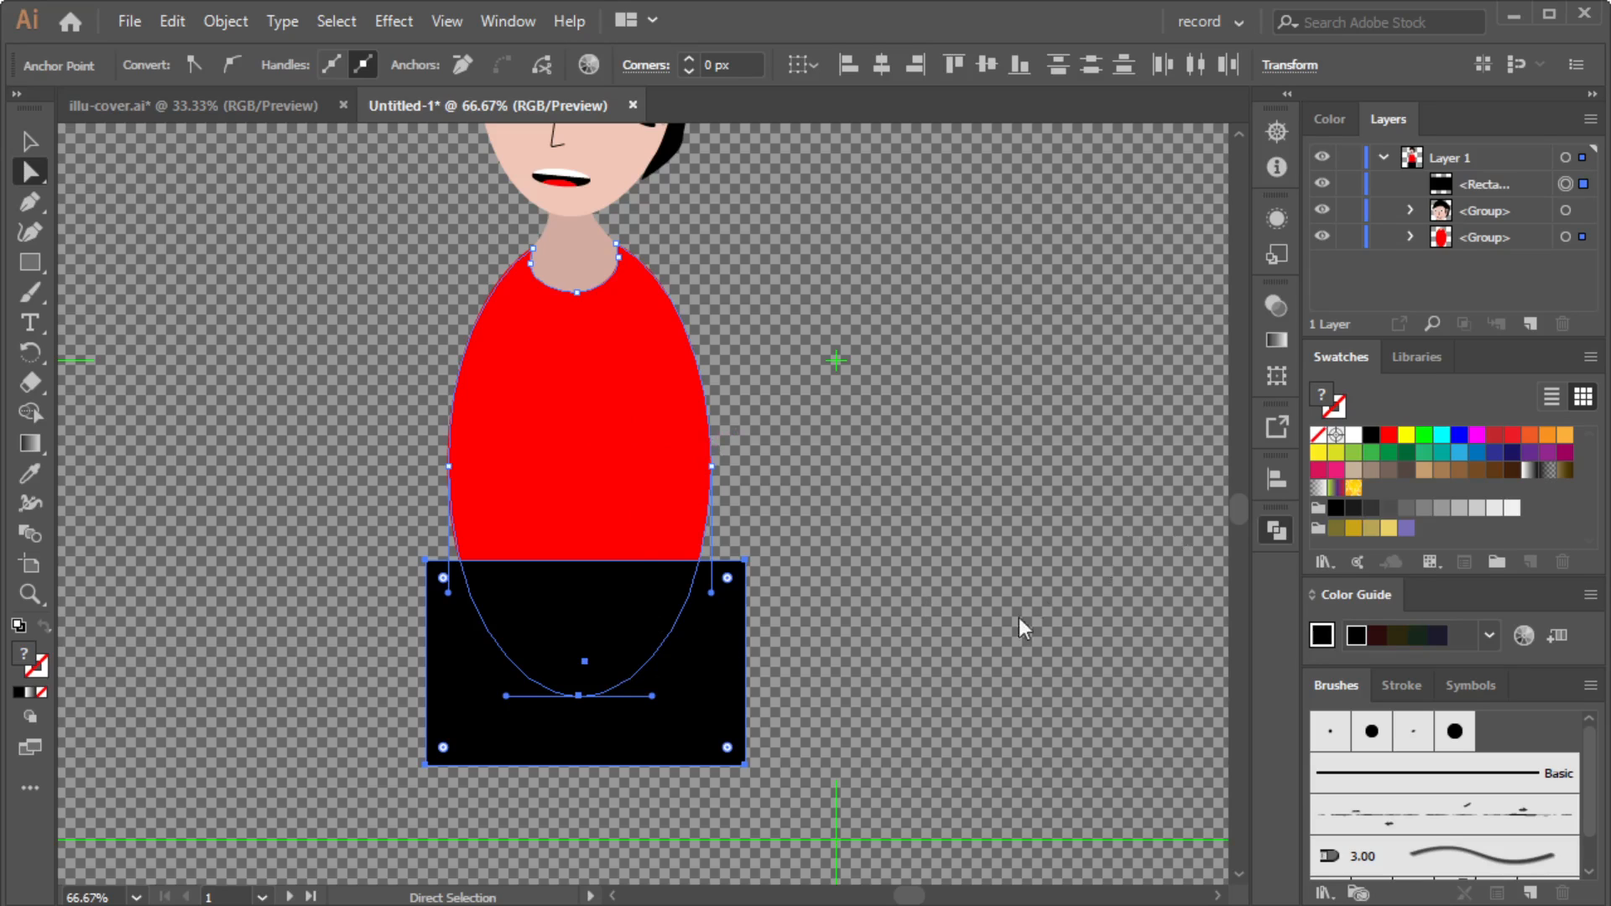
key("ctrl+g")
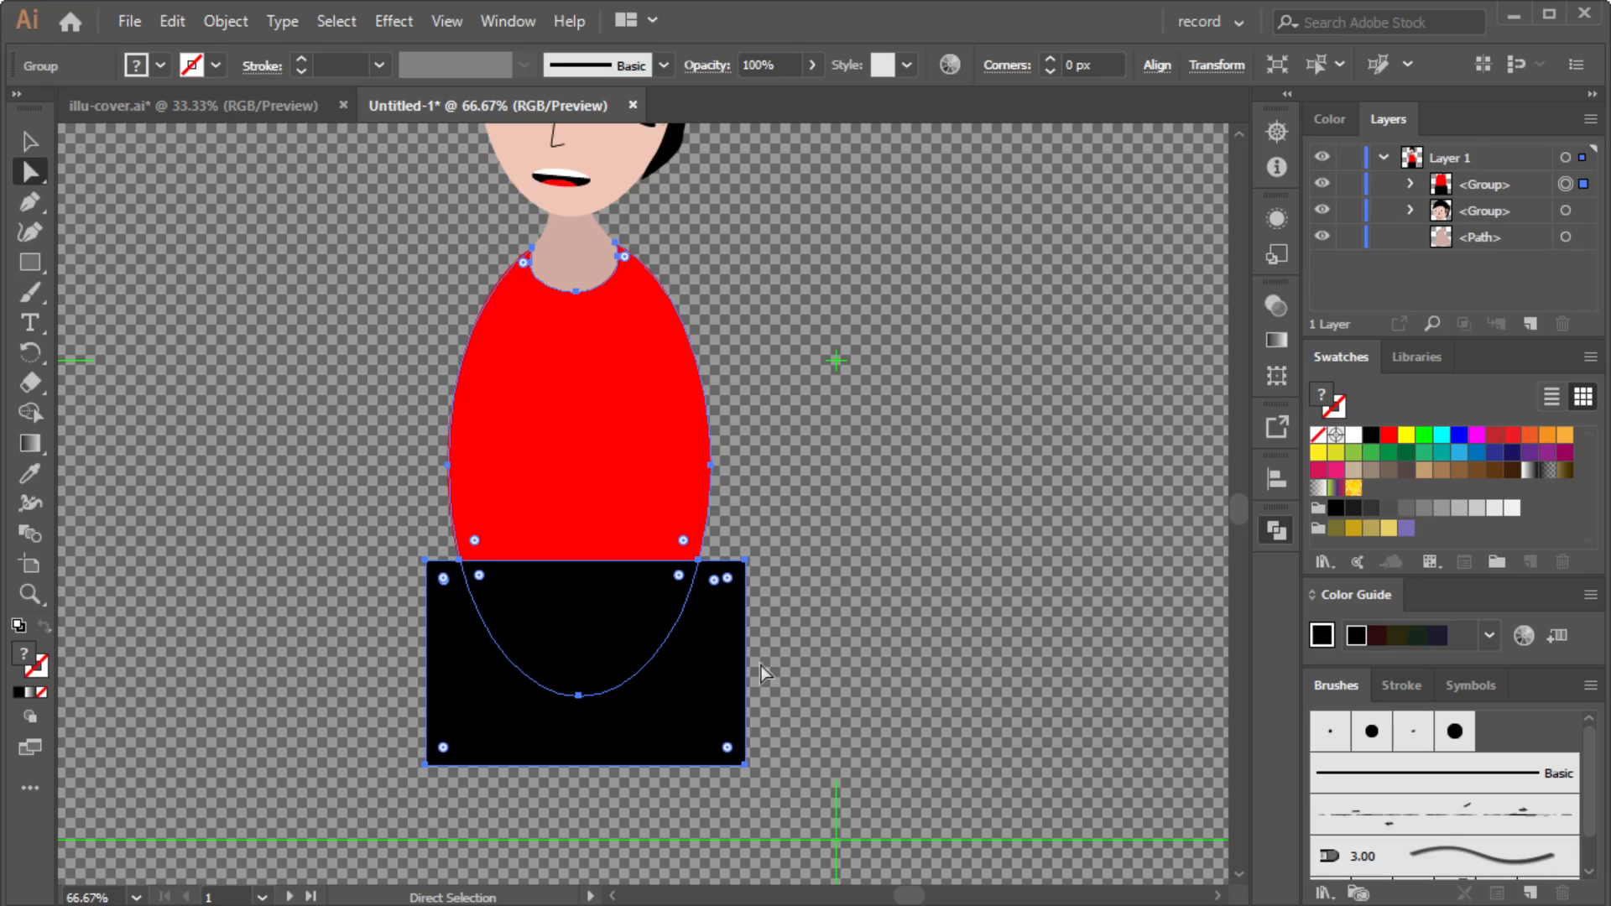
Delete the black piece outside the torso's outline, keeping the rounded black hip section.
left_click(73, 307)
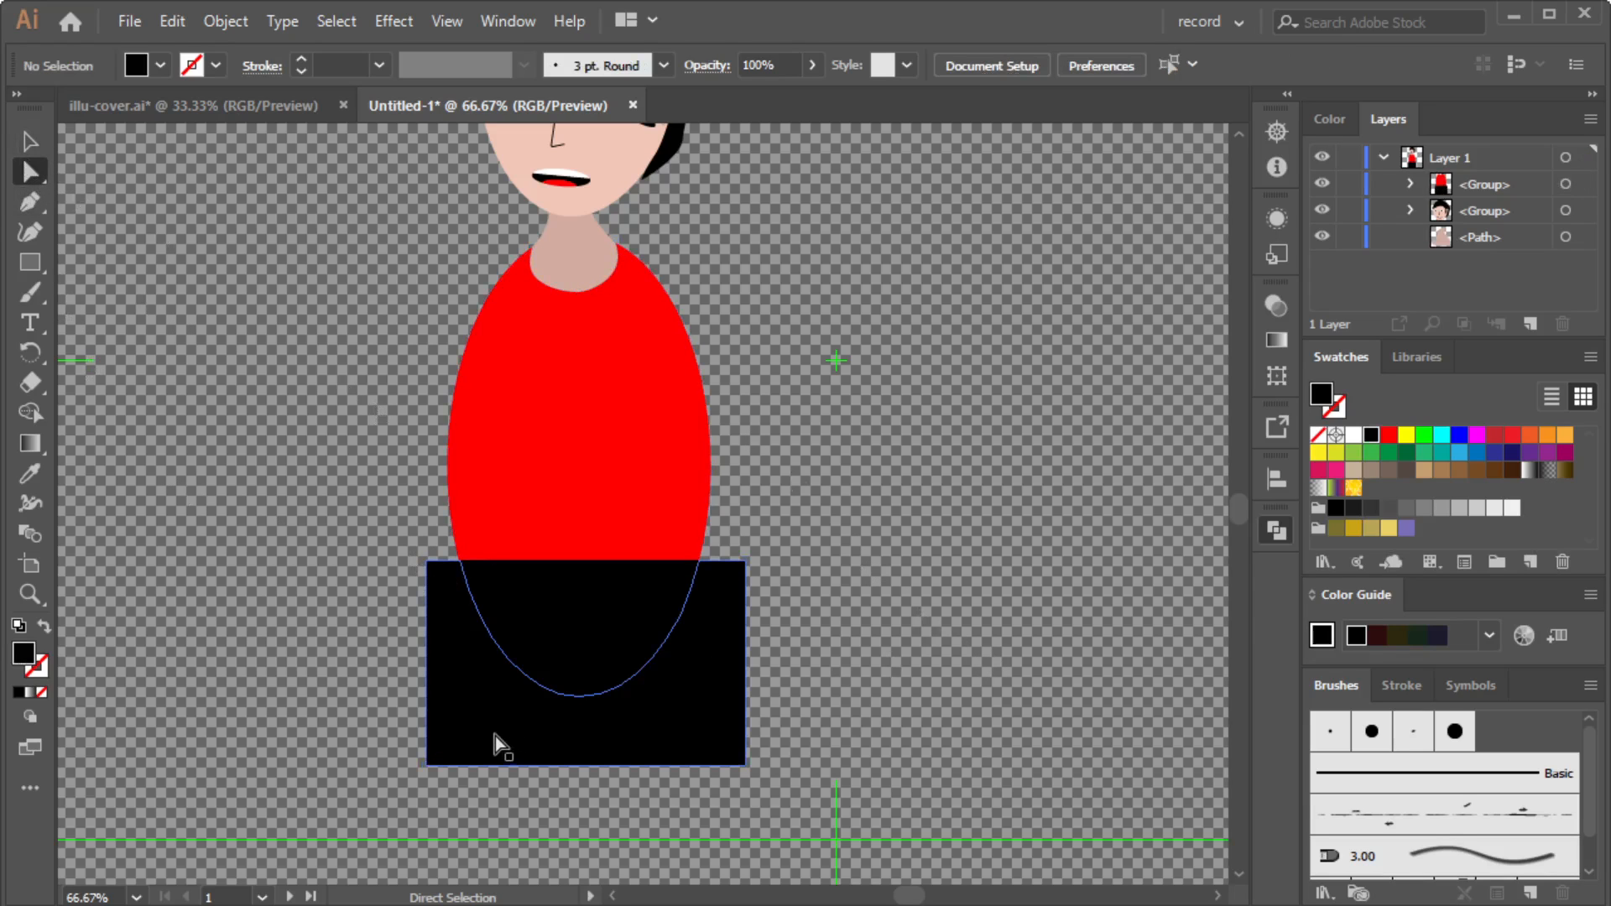
left_click(467, 740)
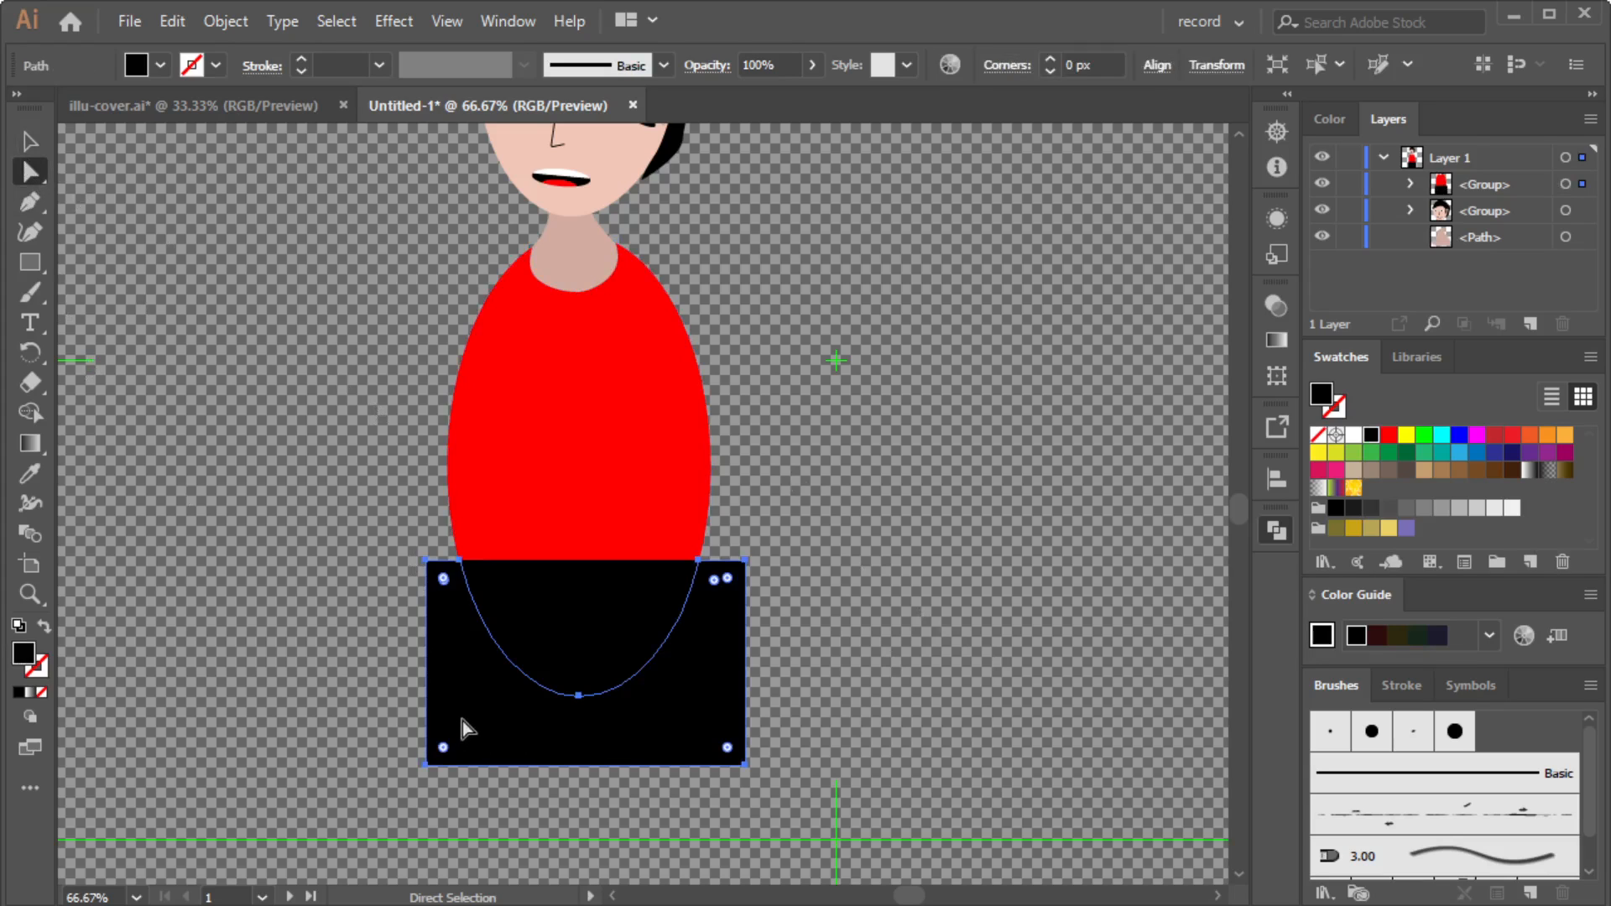
key("Delete")
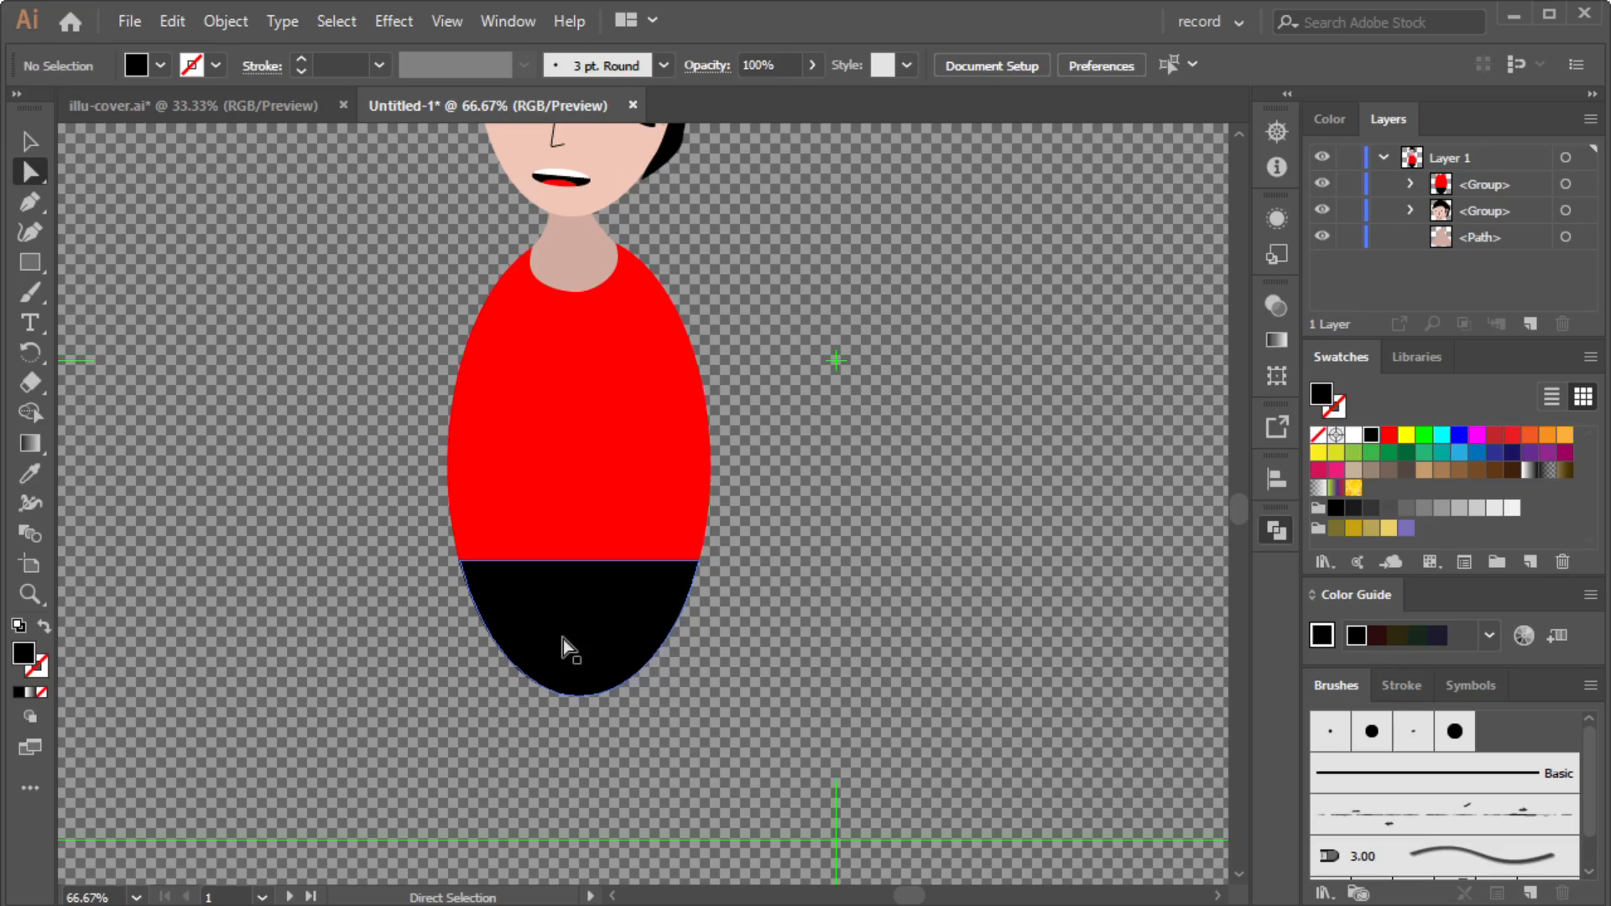
Move the black hip section away from the torso to test that it is separate, and undo the move.
left_click_drag(562, 638, 581, 705)
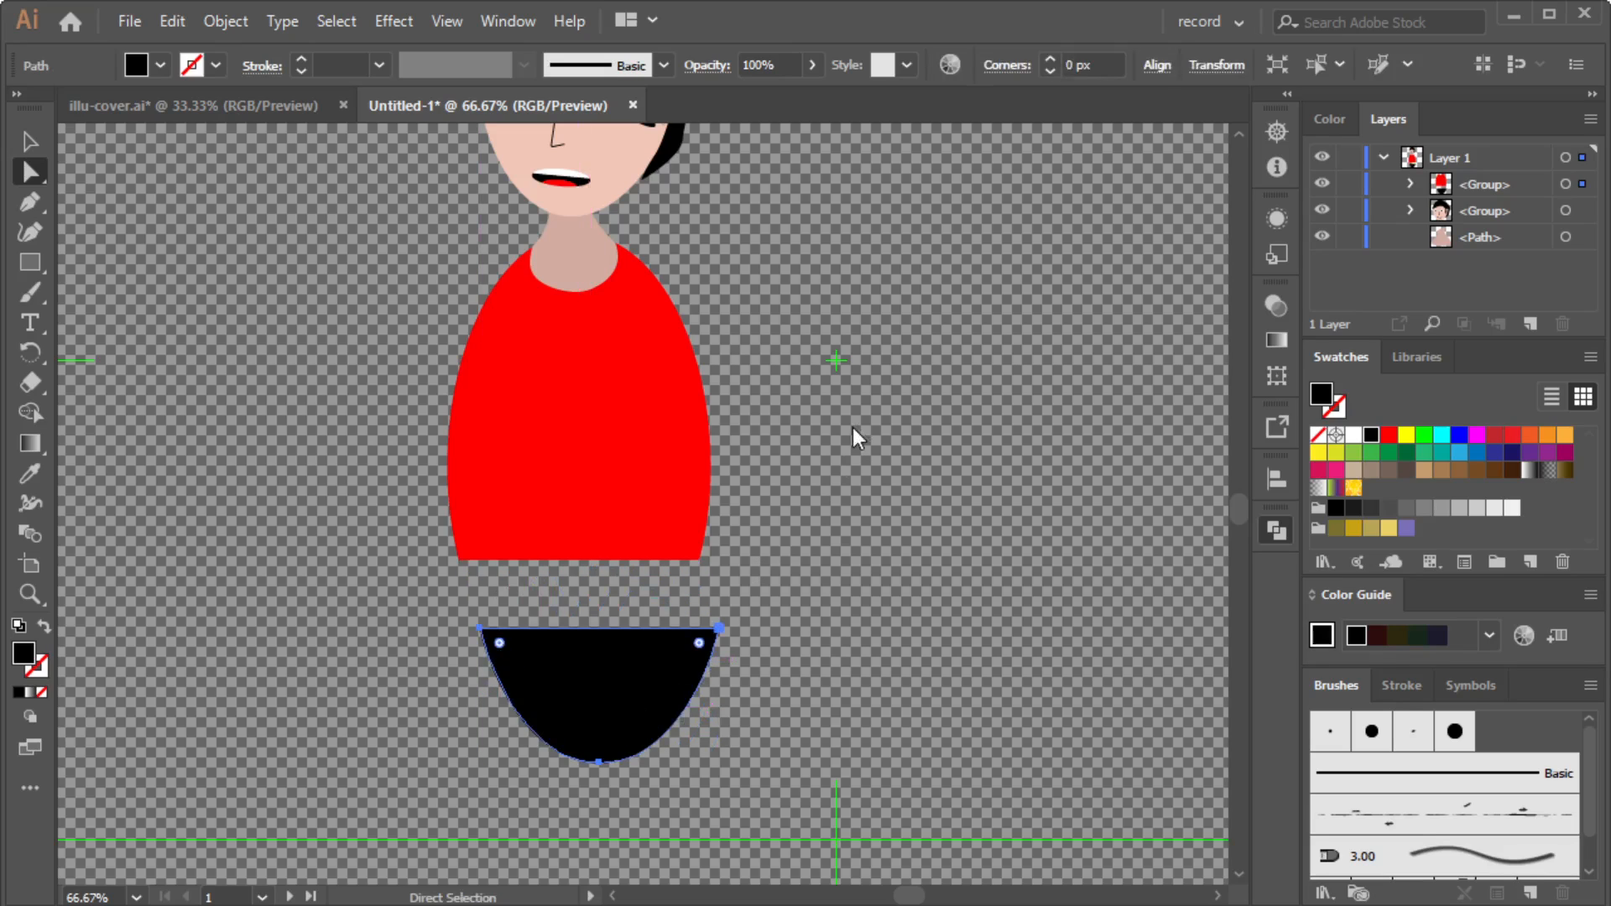
key("ctrl+z")
left_click(843, 393)
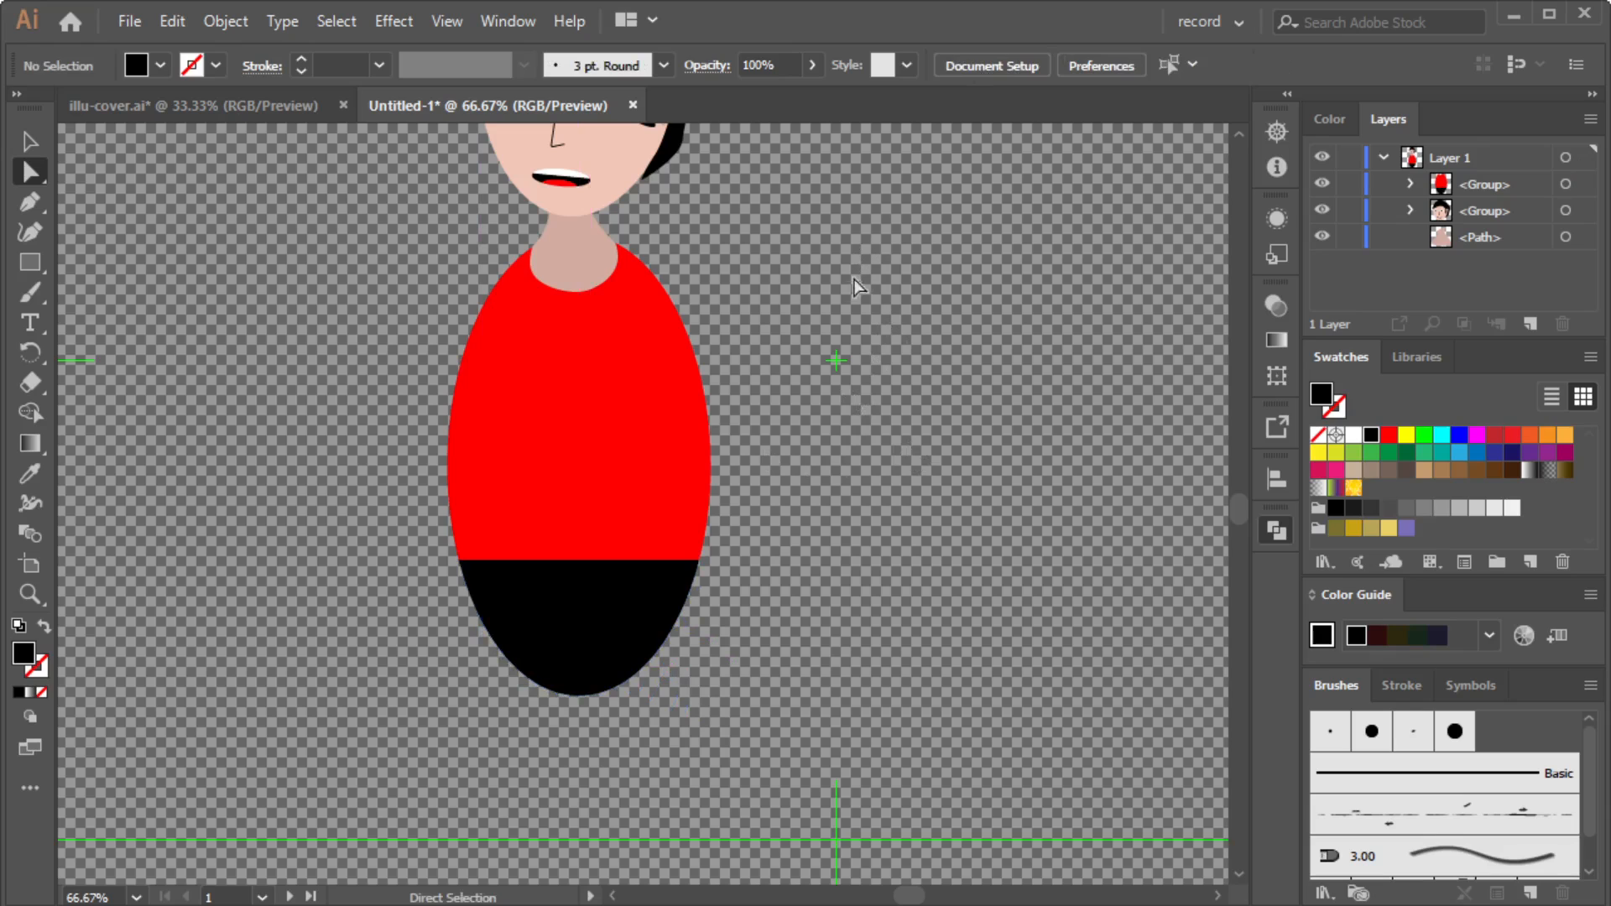
Draw a tall, narrow black rectangle as the first leg, running down from the left corner where the shirt meets the black hip section.
scroll(831, 302, "down", 5)
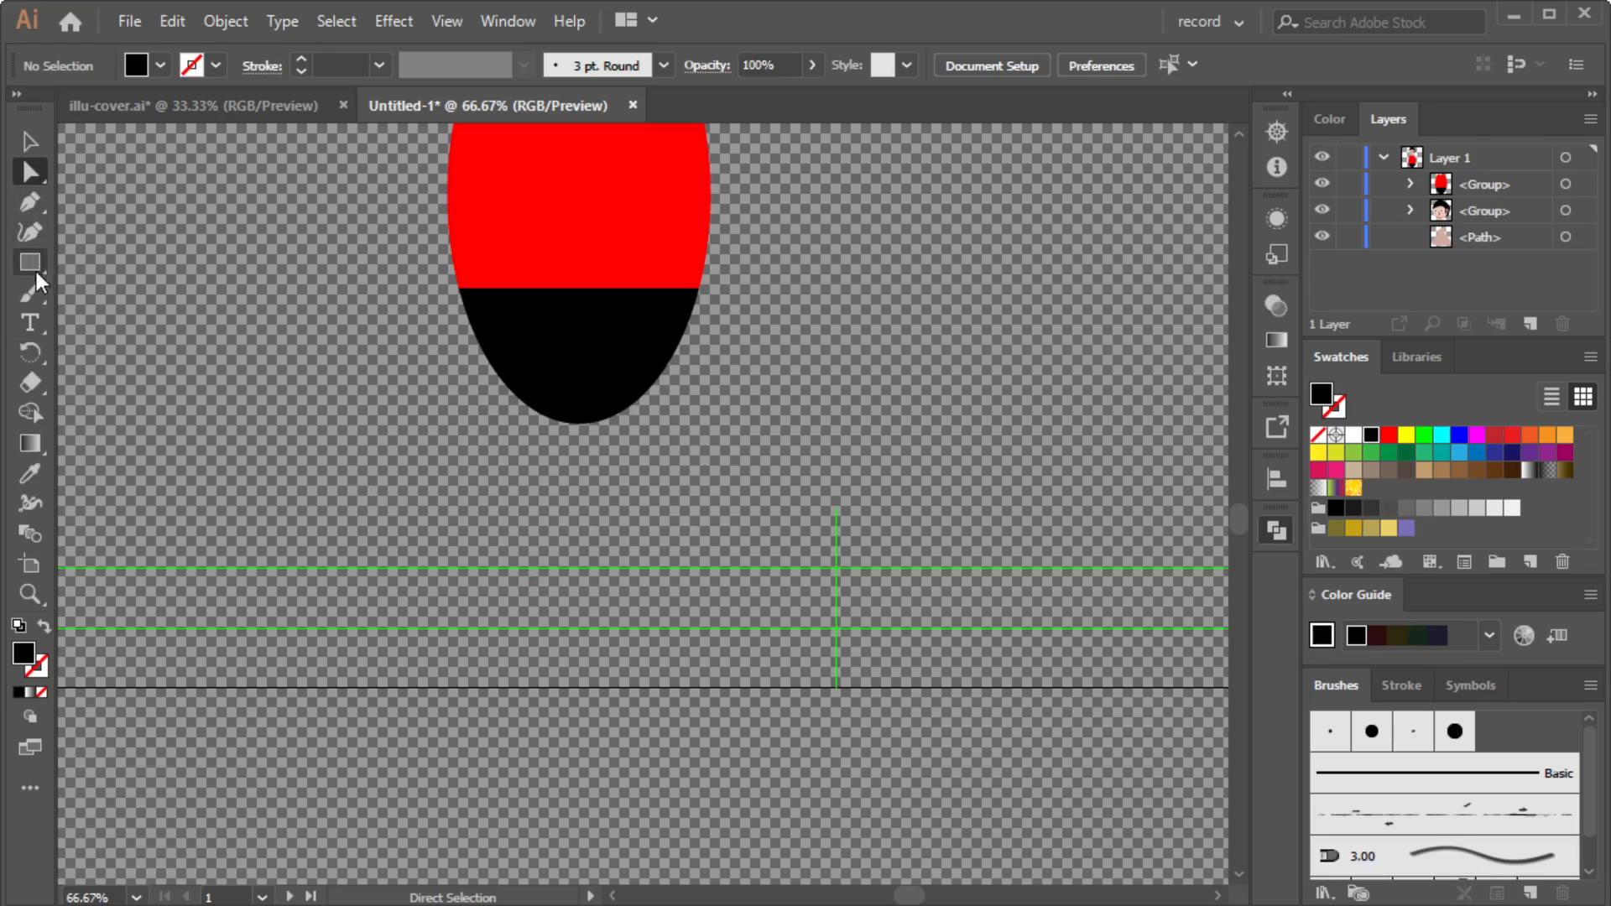
left_click(35, 263)
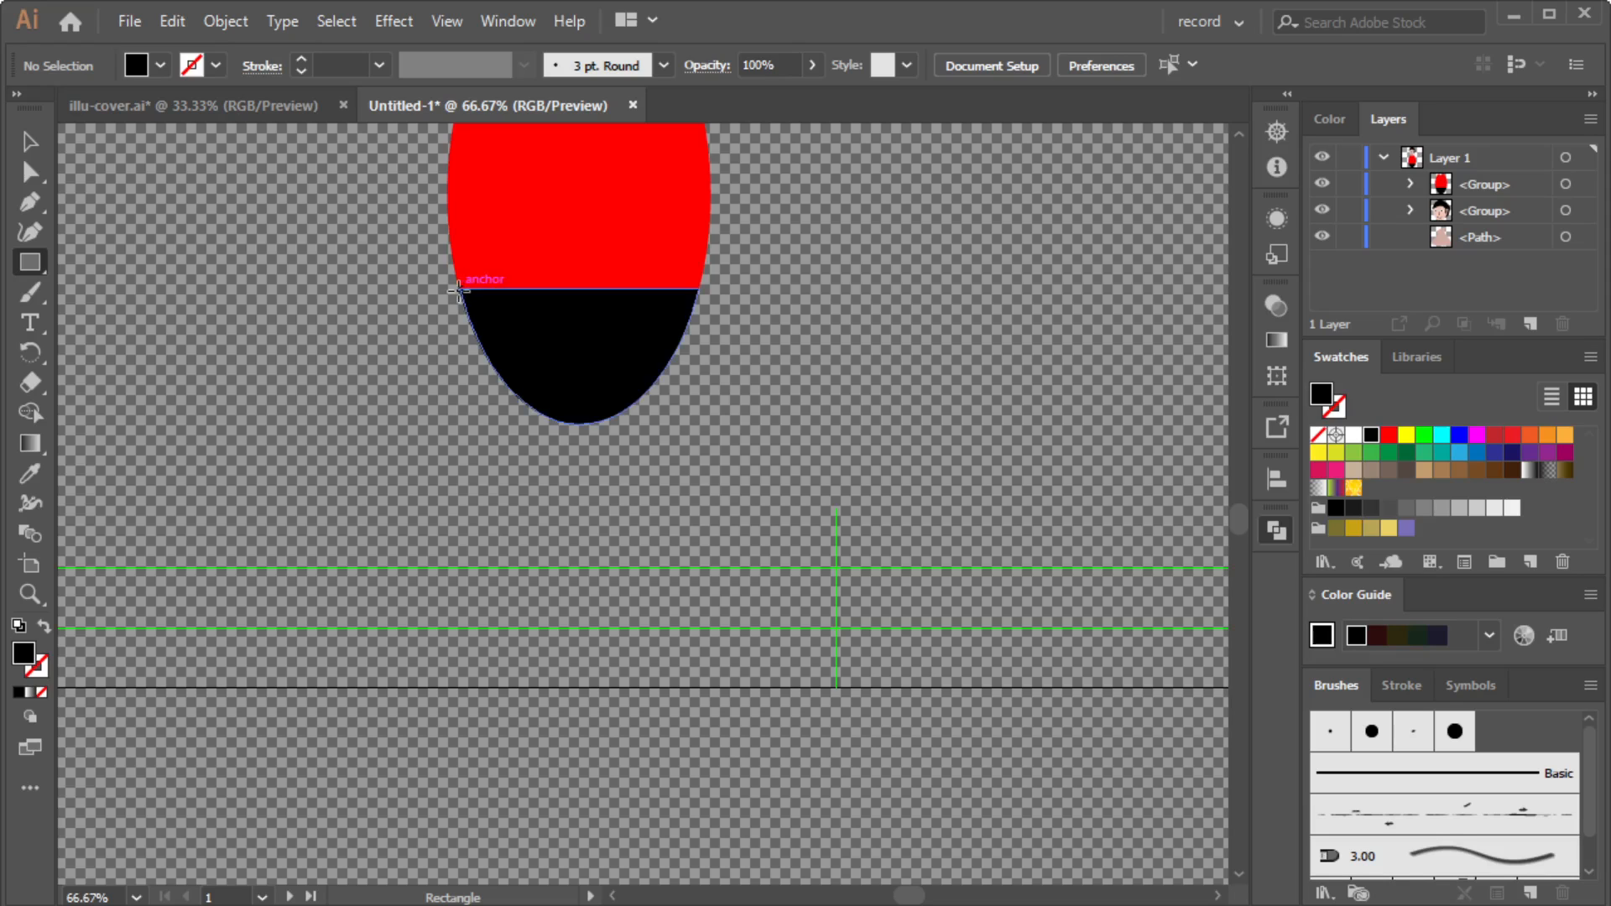
left_click_drag(459, 290, 544, 749)
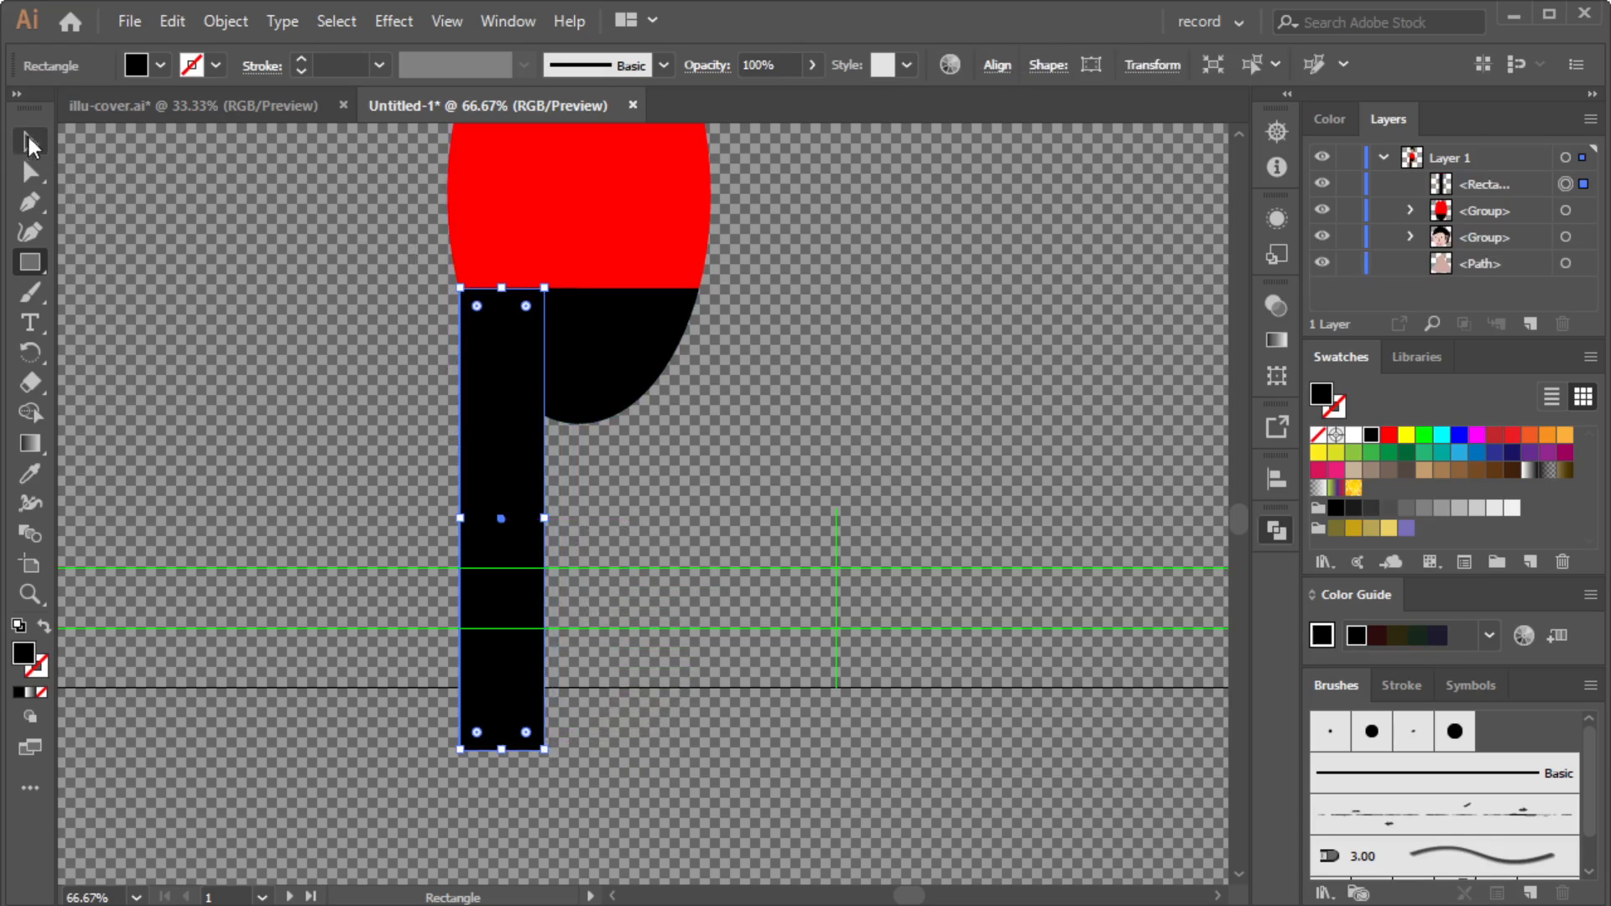
Narrow the black leg rectangle slightly and shift it inward from the left edge of the hip section.
left_click(32, 147)
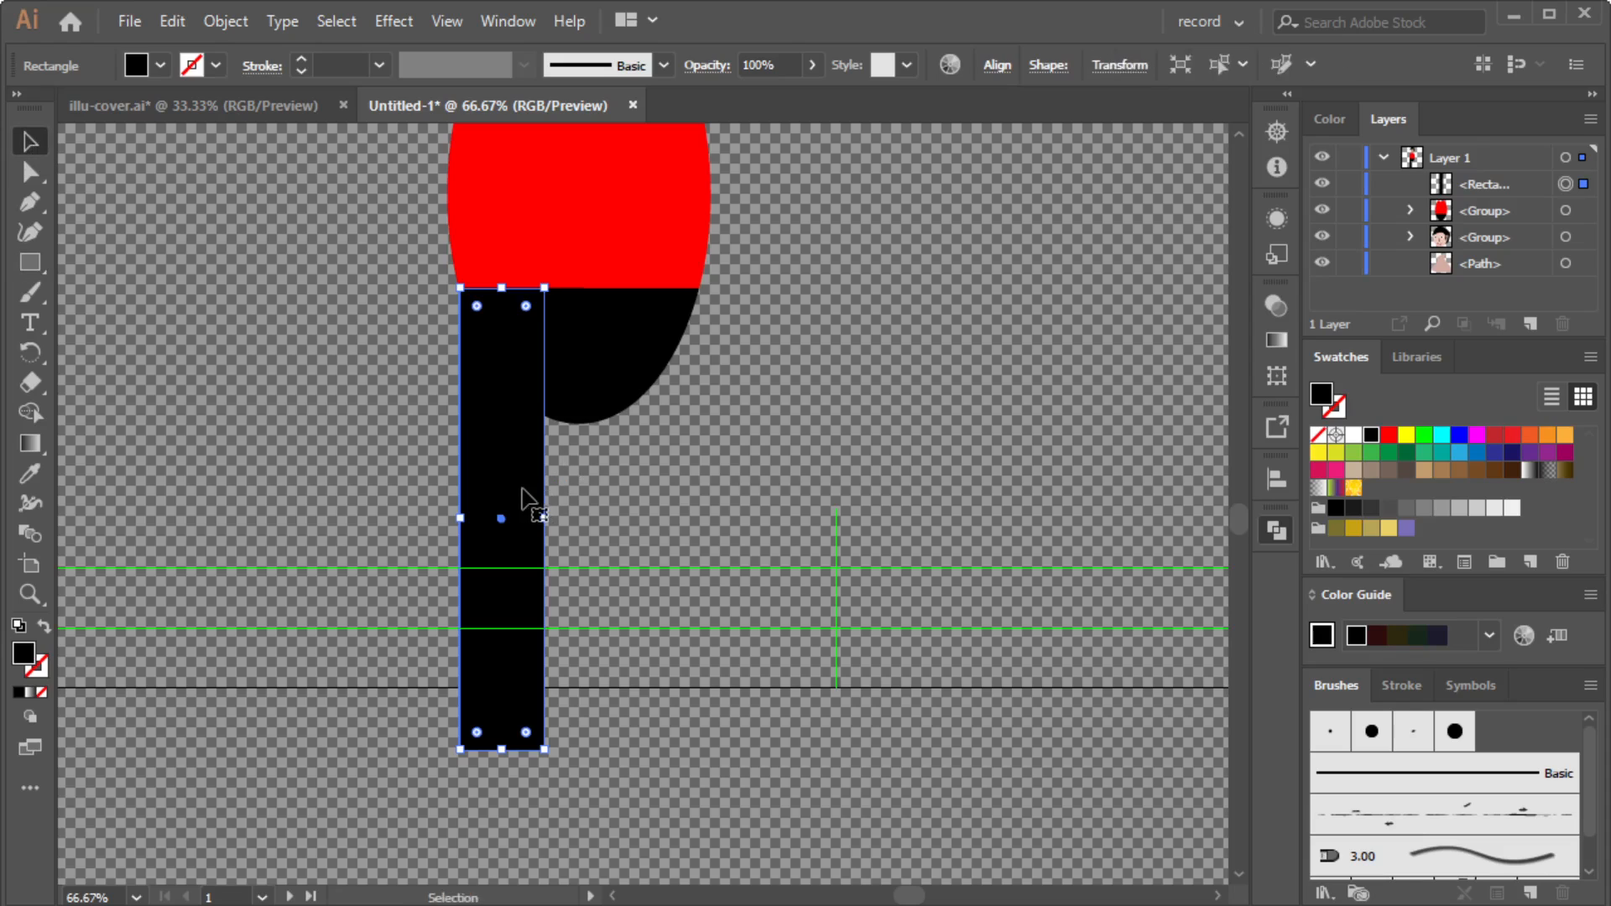
left_click_drag(544, 518, 533, 523)
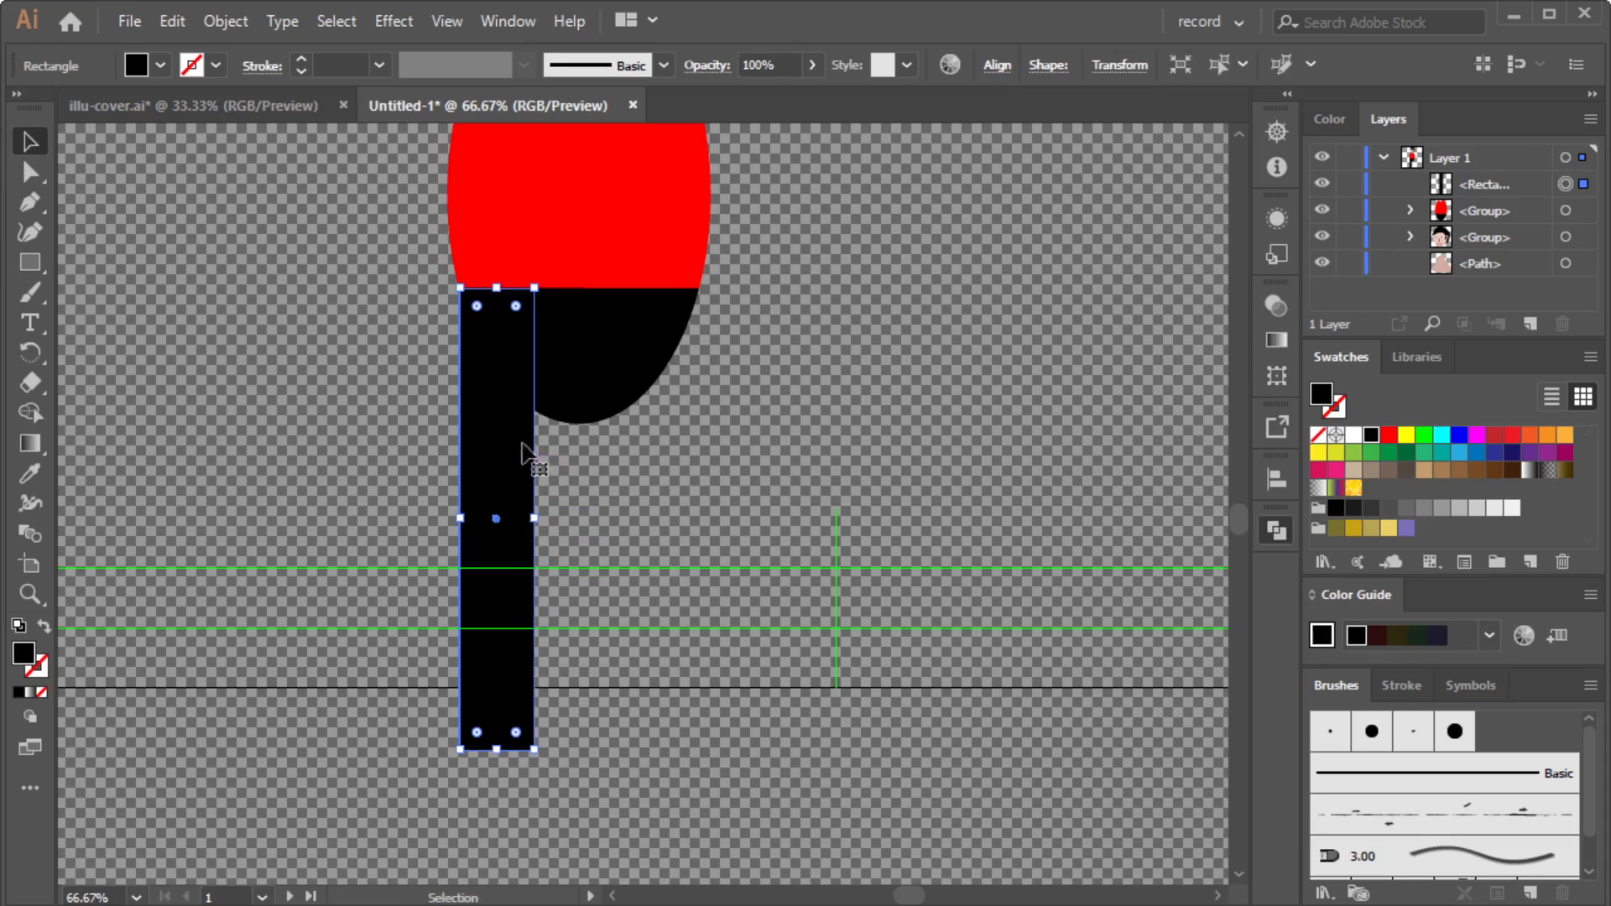
left_click_drag(501, 436, 512, 436)
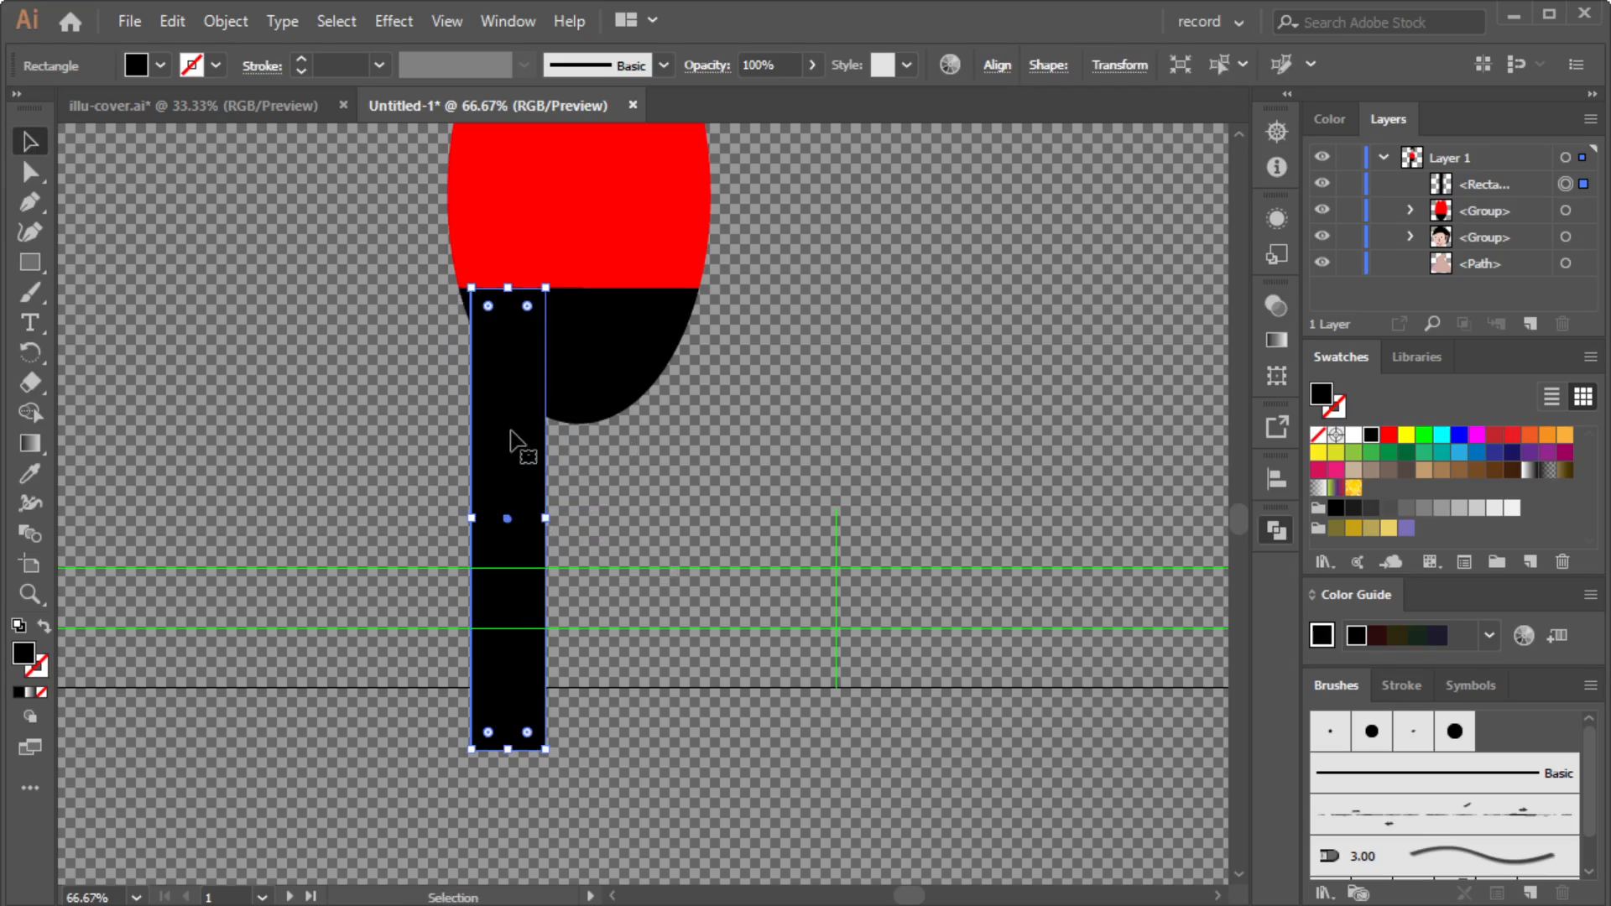
left_click(364, 453)
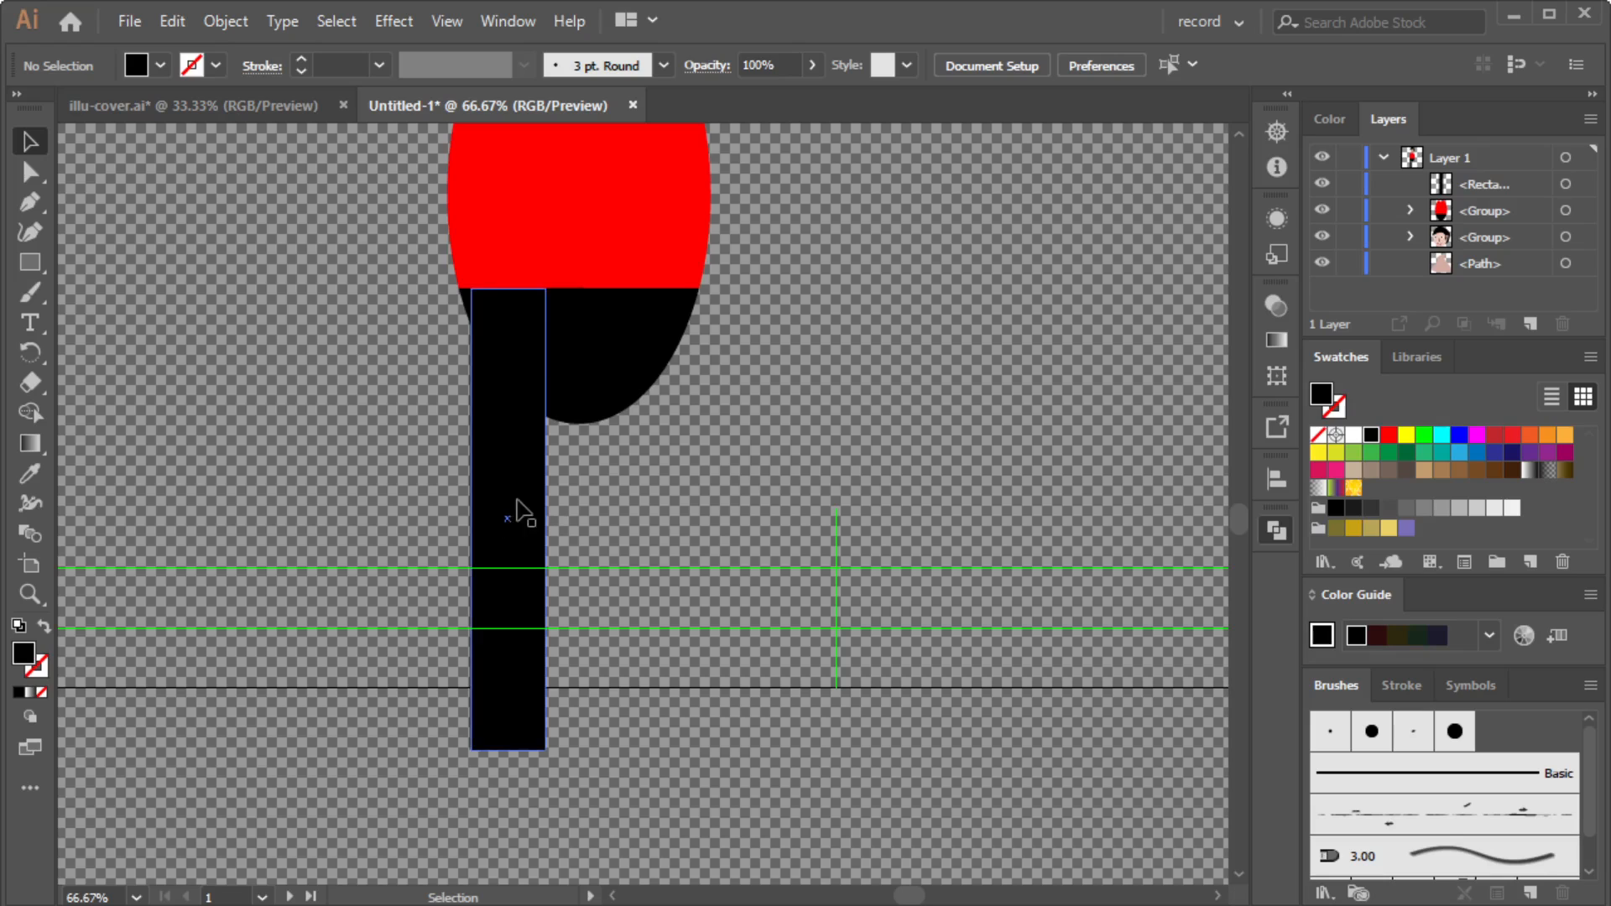
Duplicate the leg horizontally about 130 px to the right, under the other side of the hip section.
left_click_drag(526, 468, 670, 475)
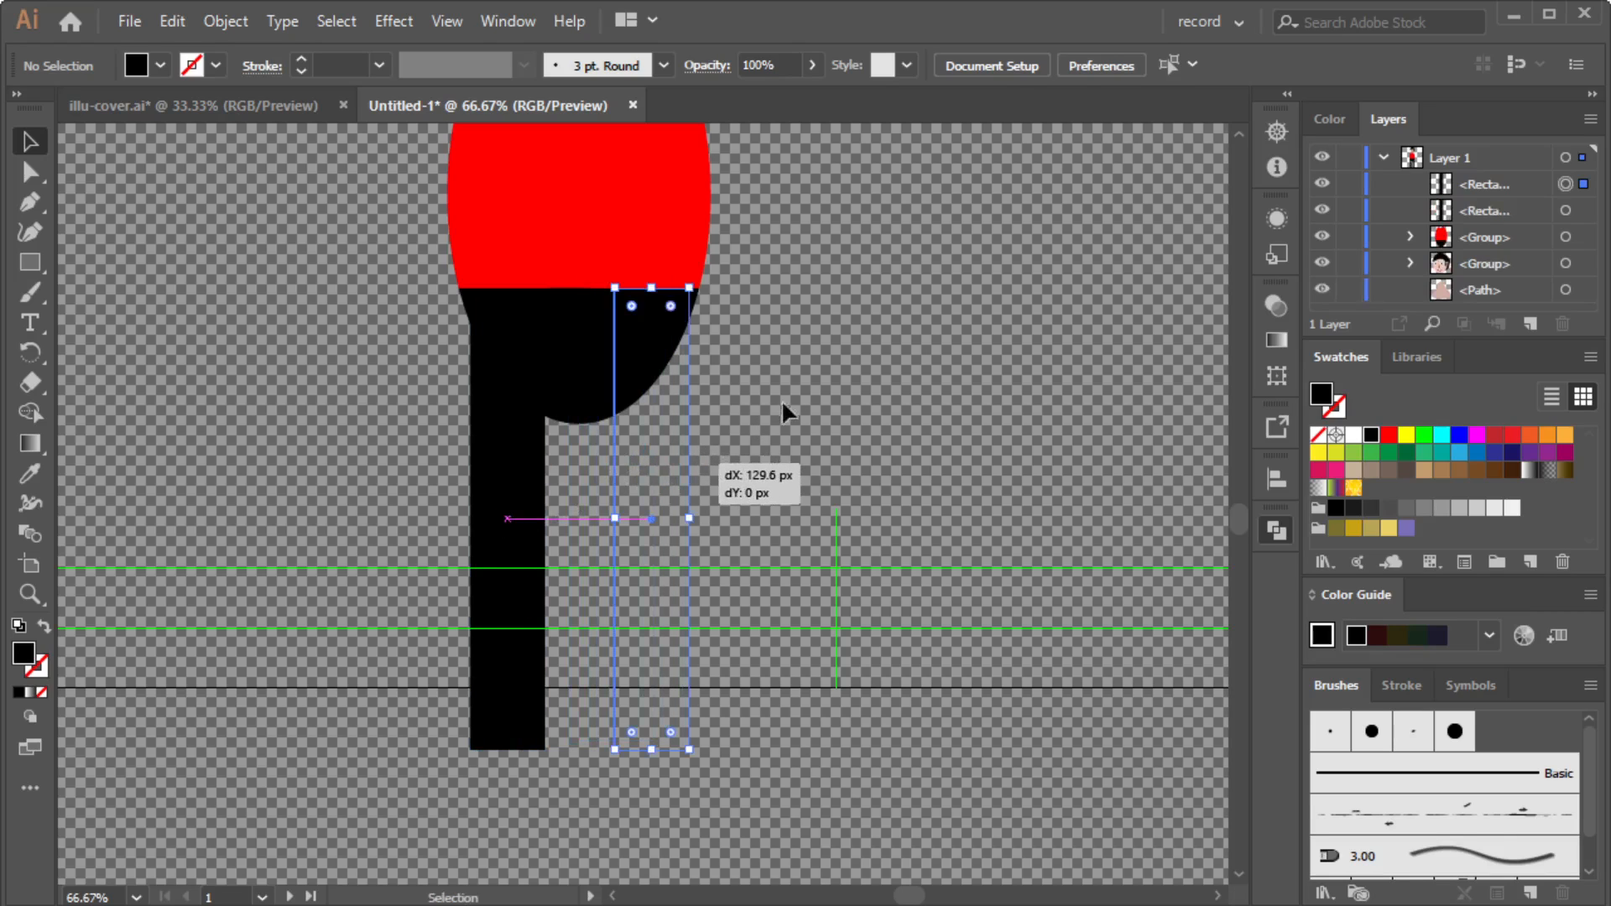
left_click(794, 369)
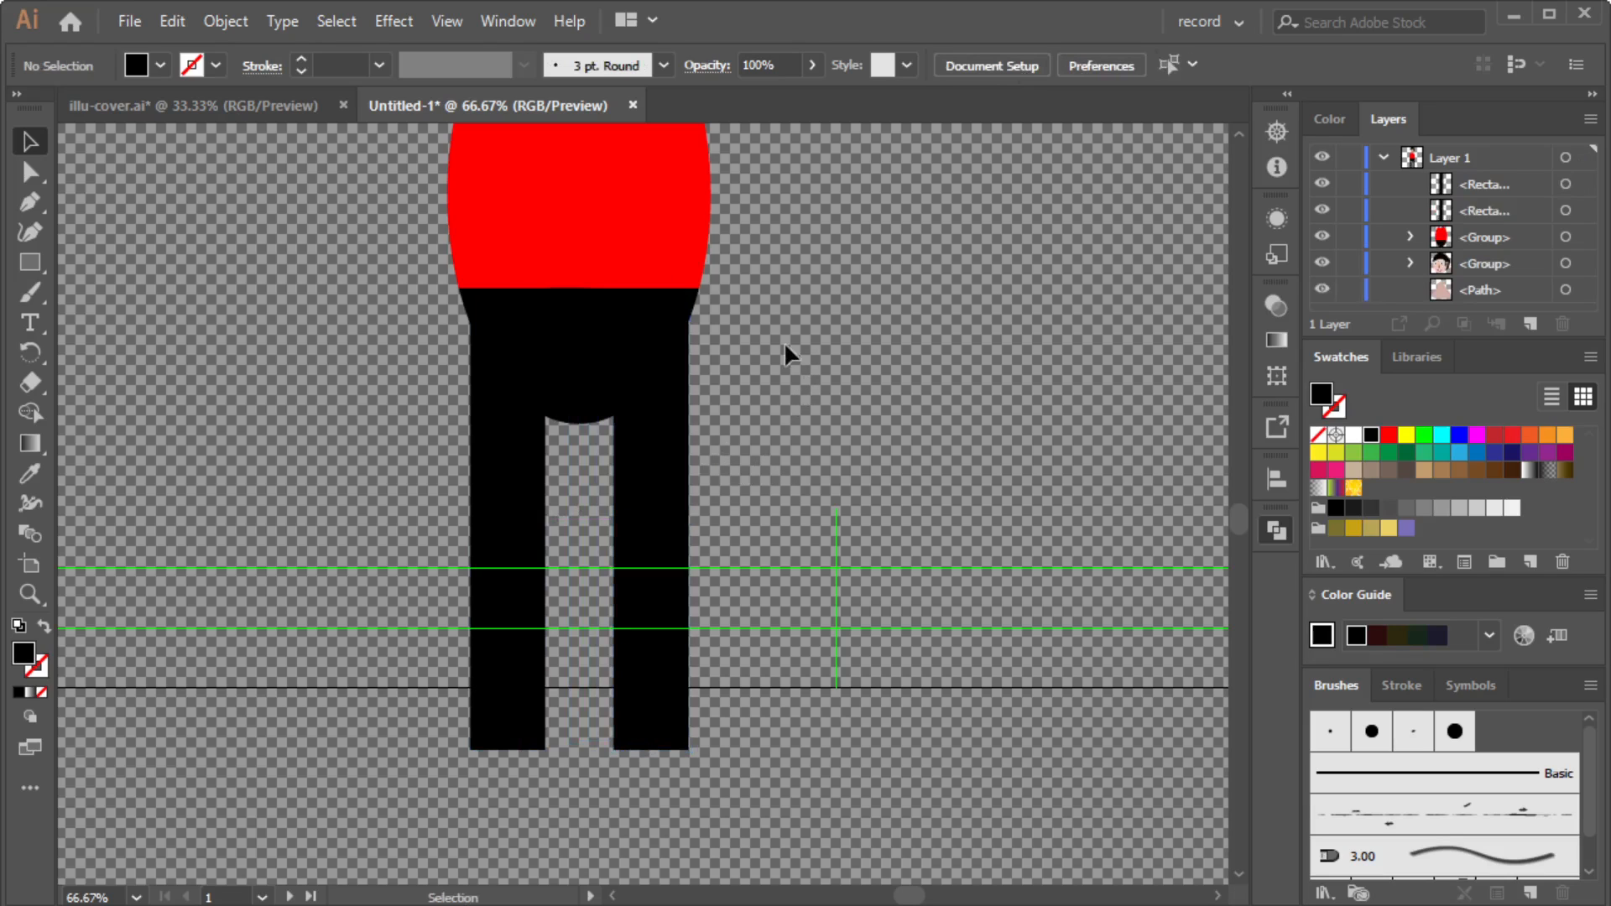
Move both legs inward so that only a narrow gap remains between them.
scroll(785, 322, "down", 5)
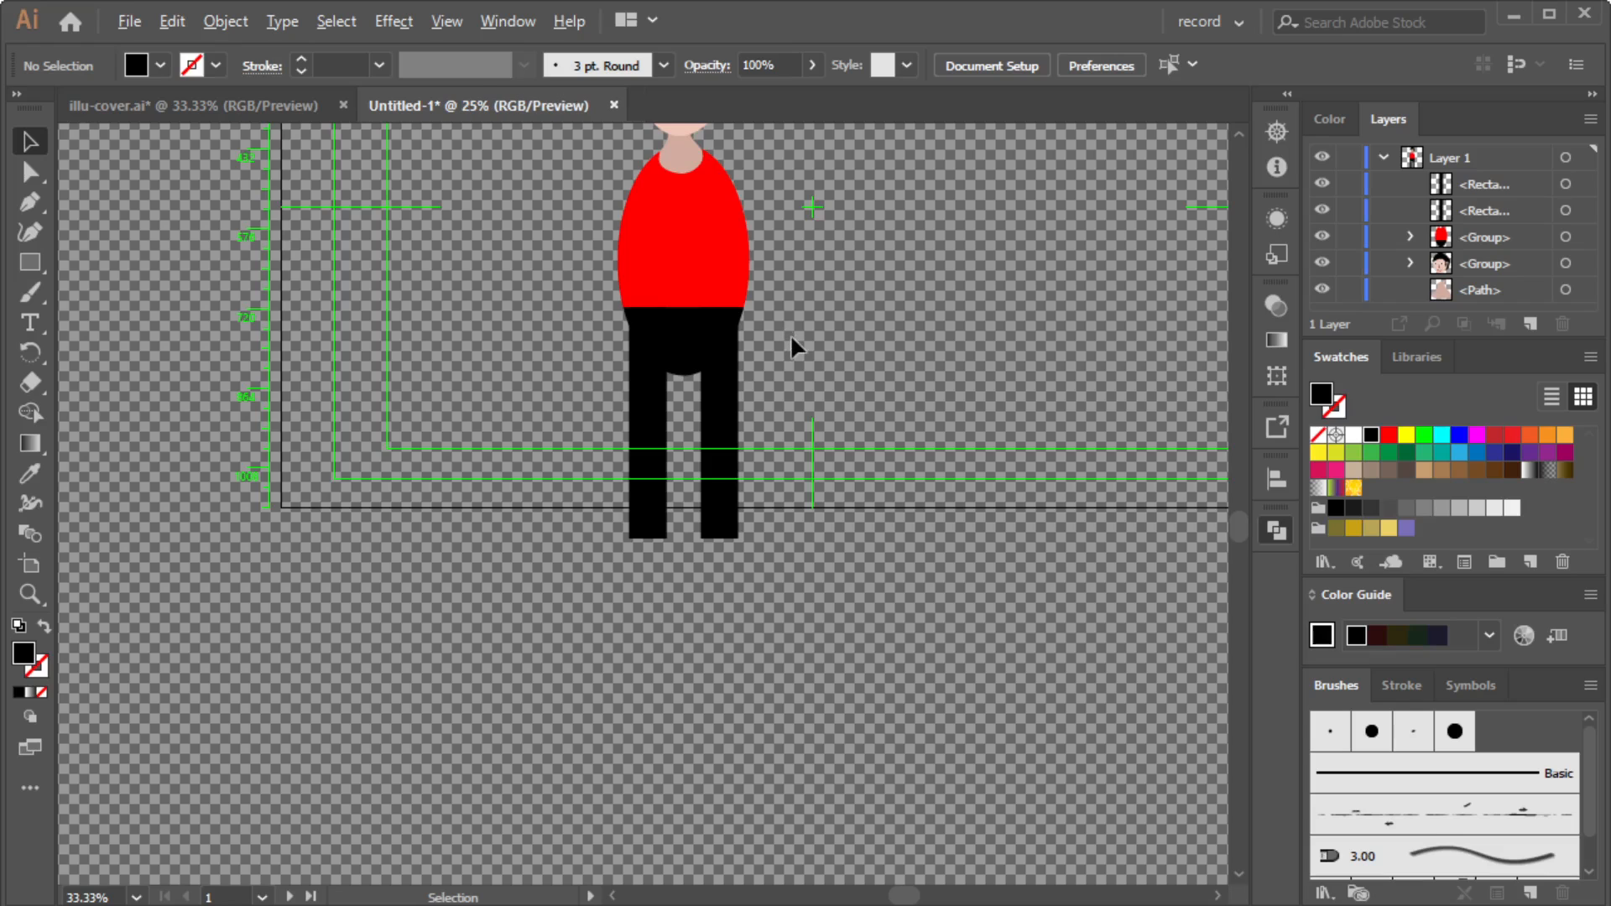
scroll(823, 294, "up", 3)
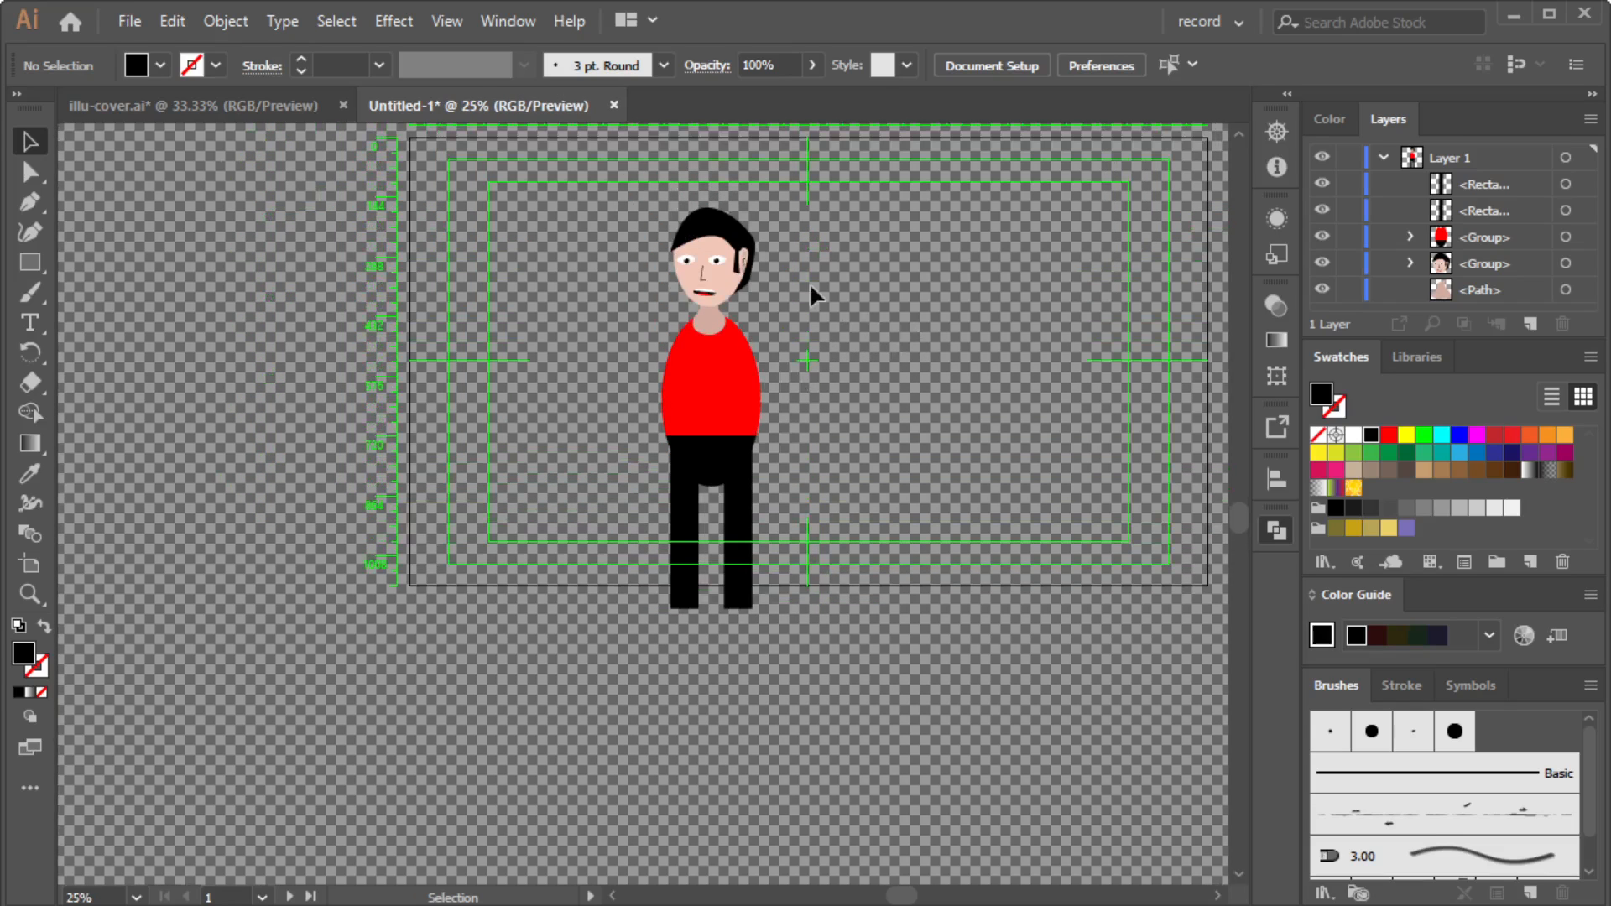
scroll(824, 469, "up", 2)
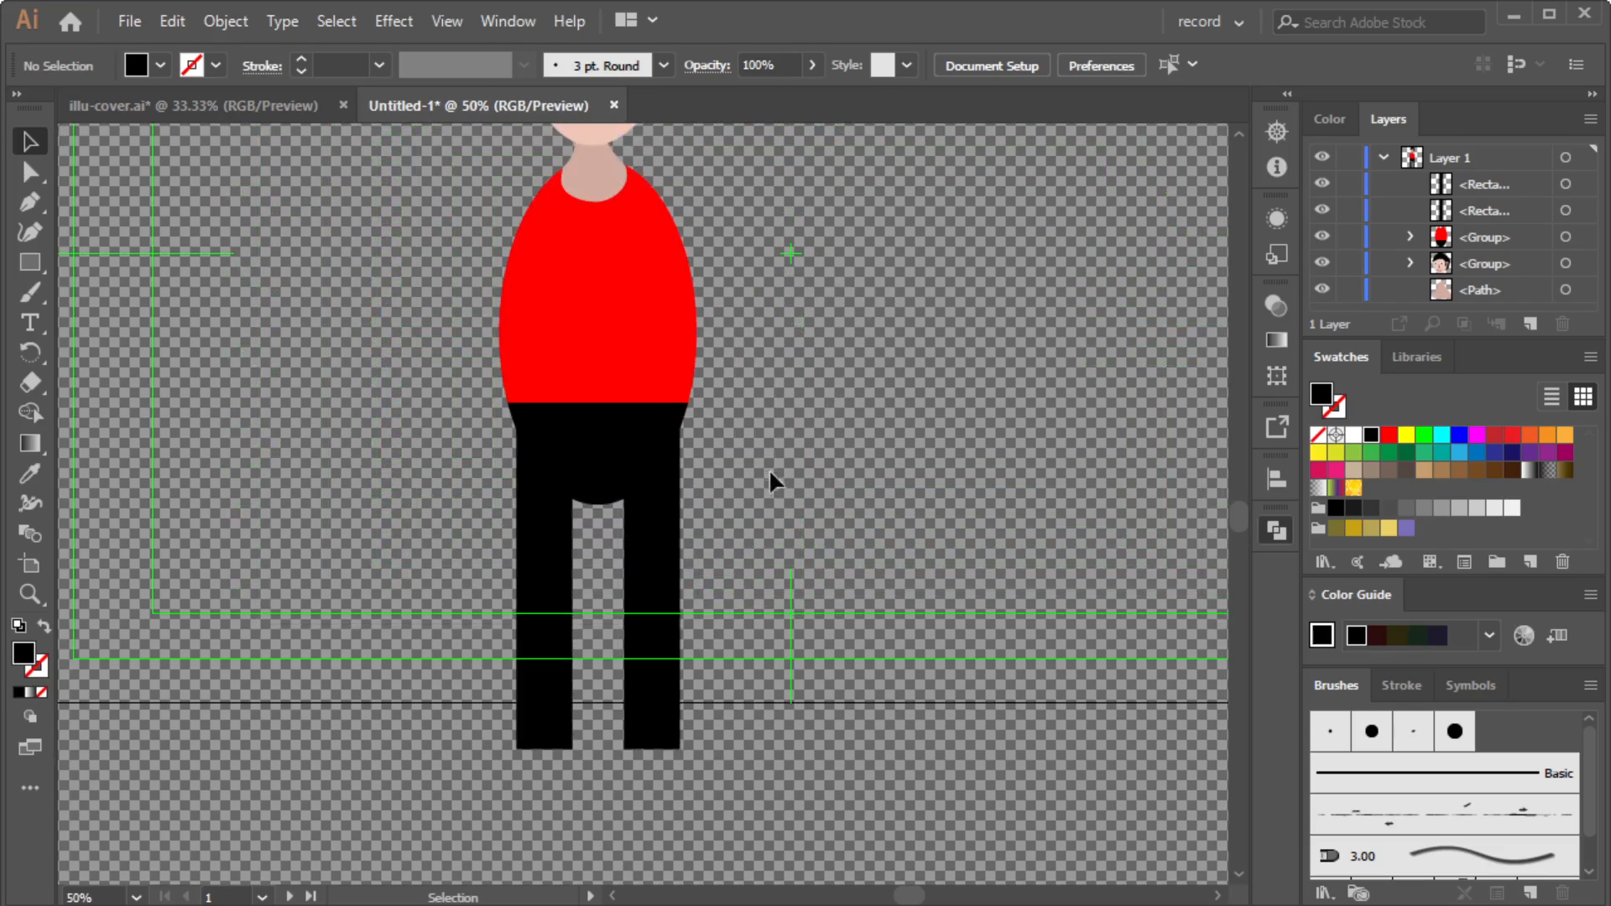
left_click_drag(643, 549, 549, 545)
left_click(789, 542)
left_click(814, 457)
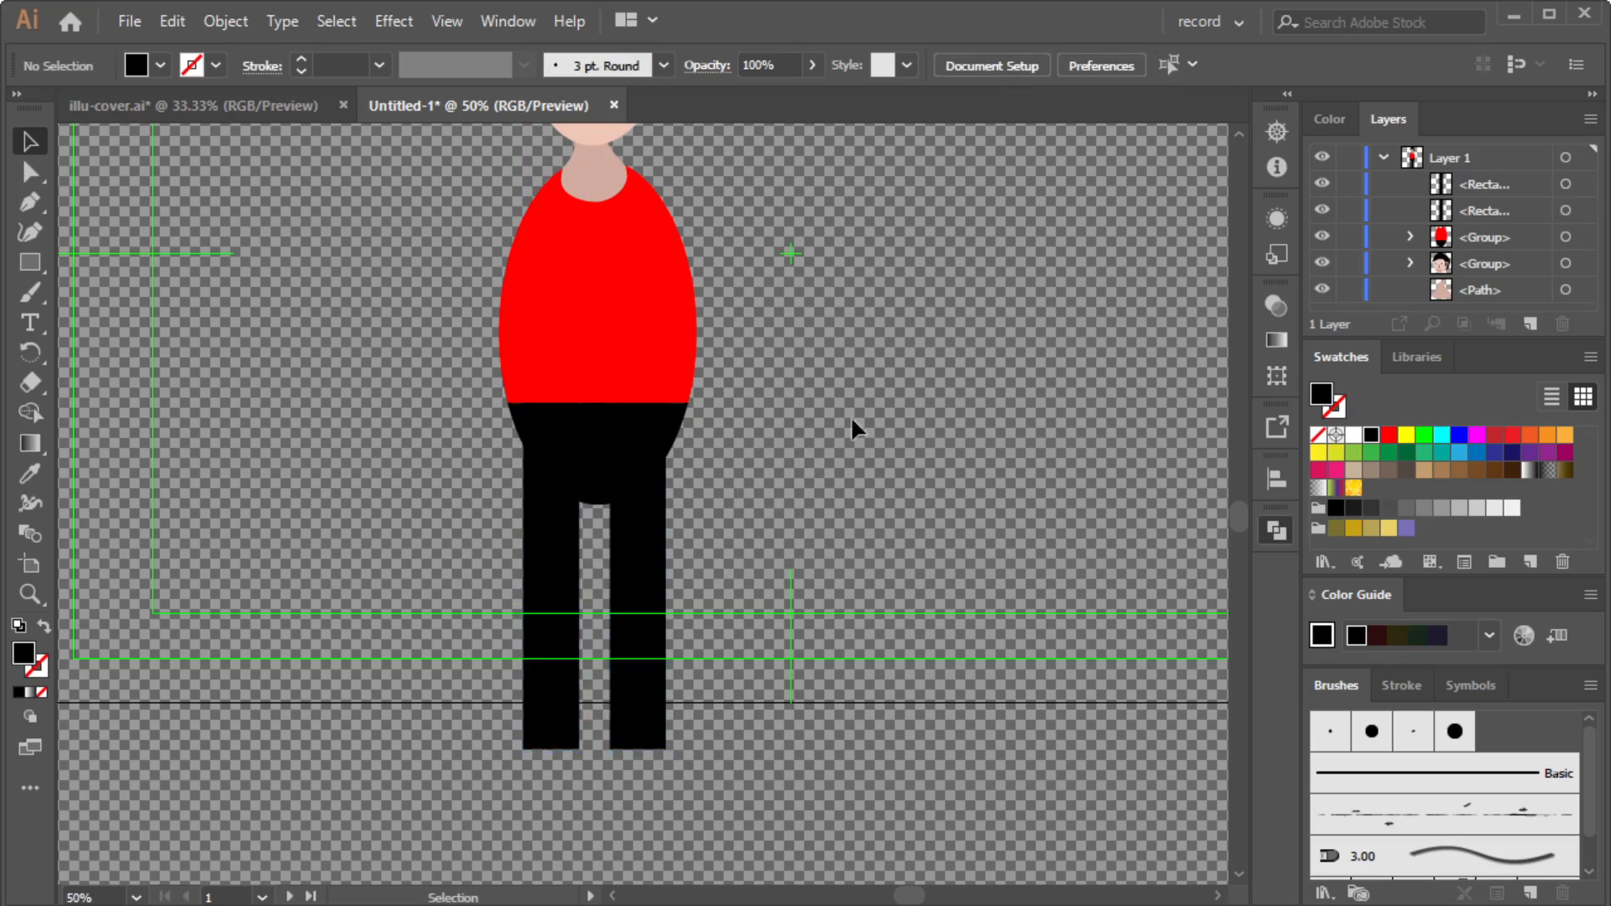
Copy one leg to the empty area beside the torso and recolour the copy with the red sampled from the shirt.
scroll(851, 416, "down", 1, "alt")
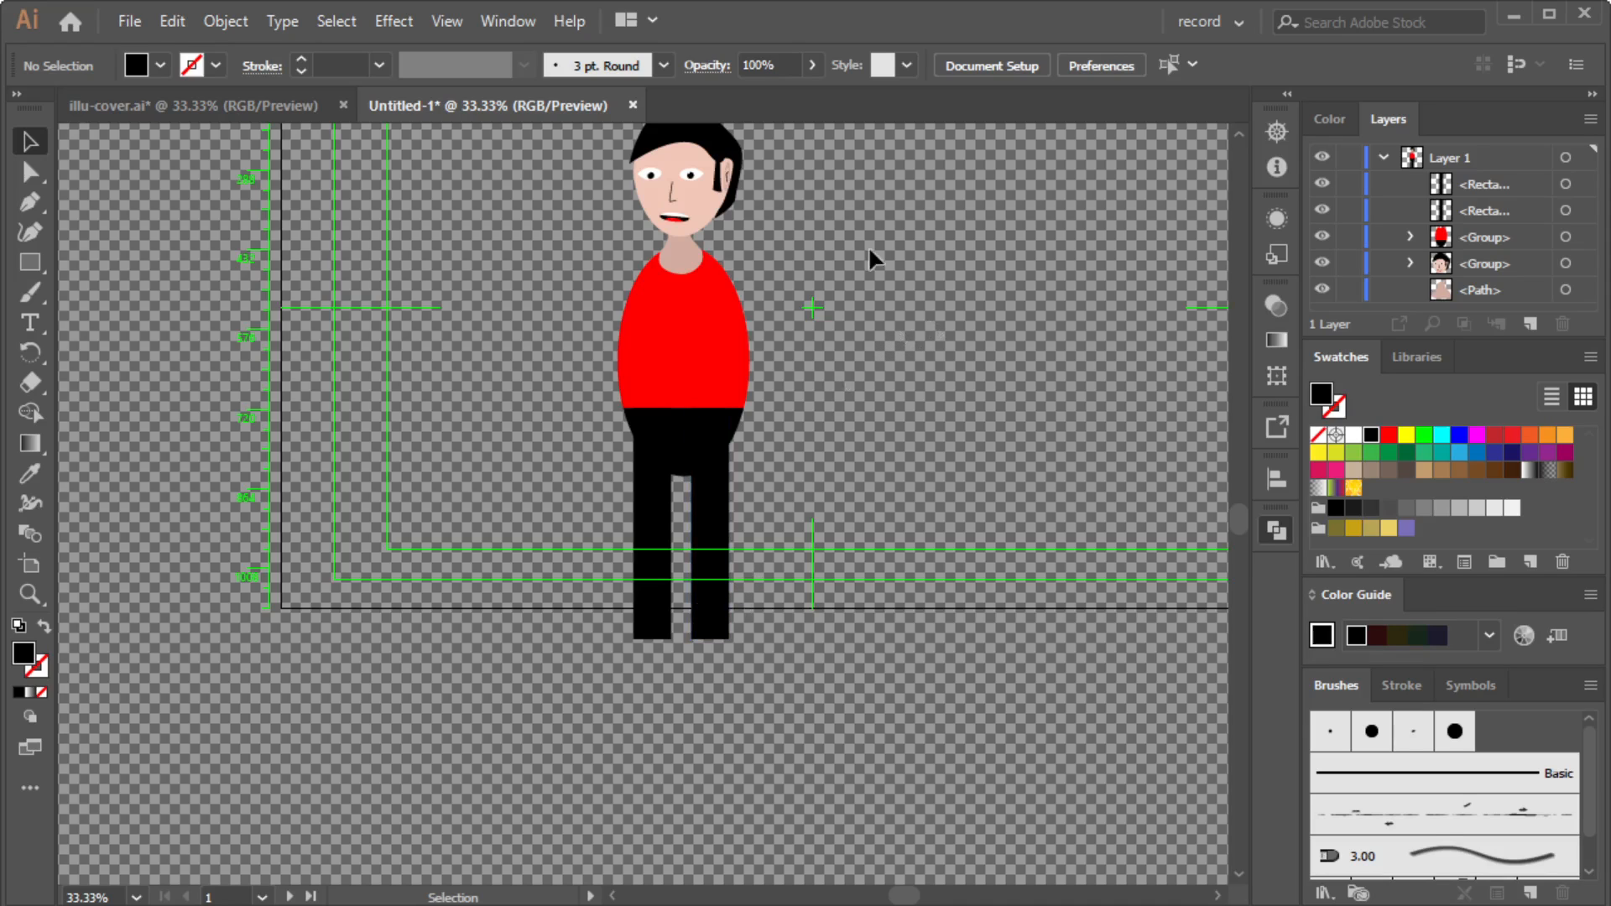
scroll(856, 258, "up", 1, "alt")
scroll(724, 255, "up", 2)
scroll(724, 256, "up", 1)
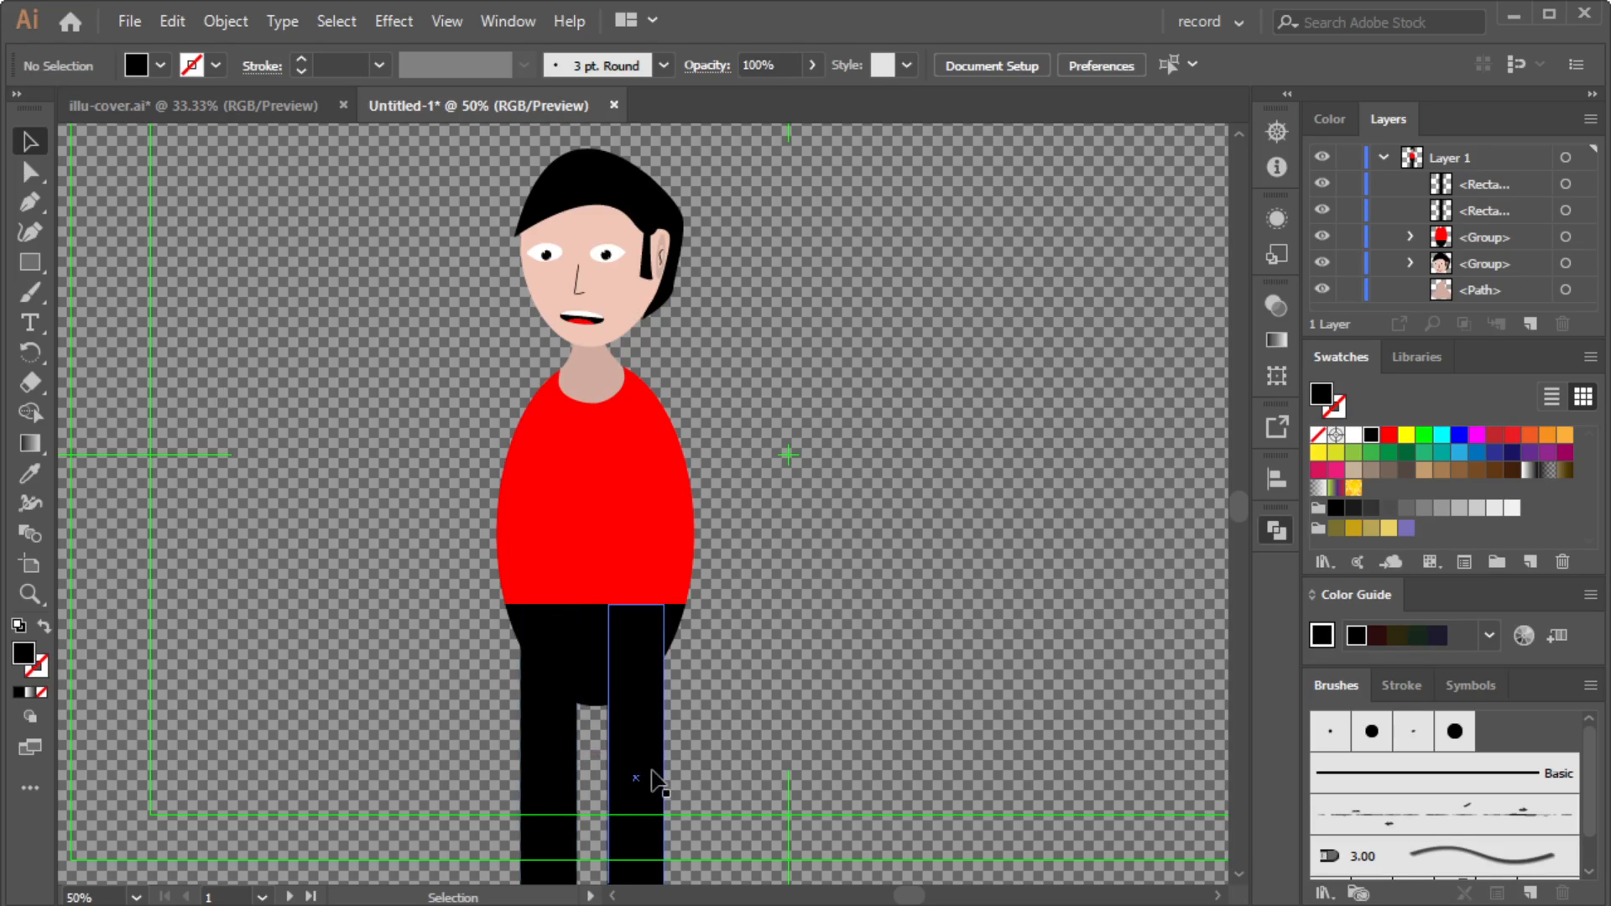
left_click_drag(648, 755, 817, 521)
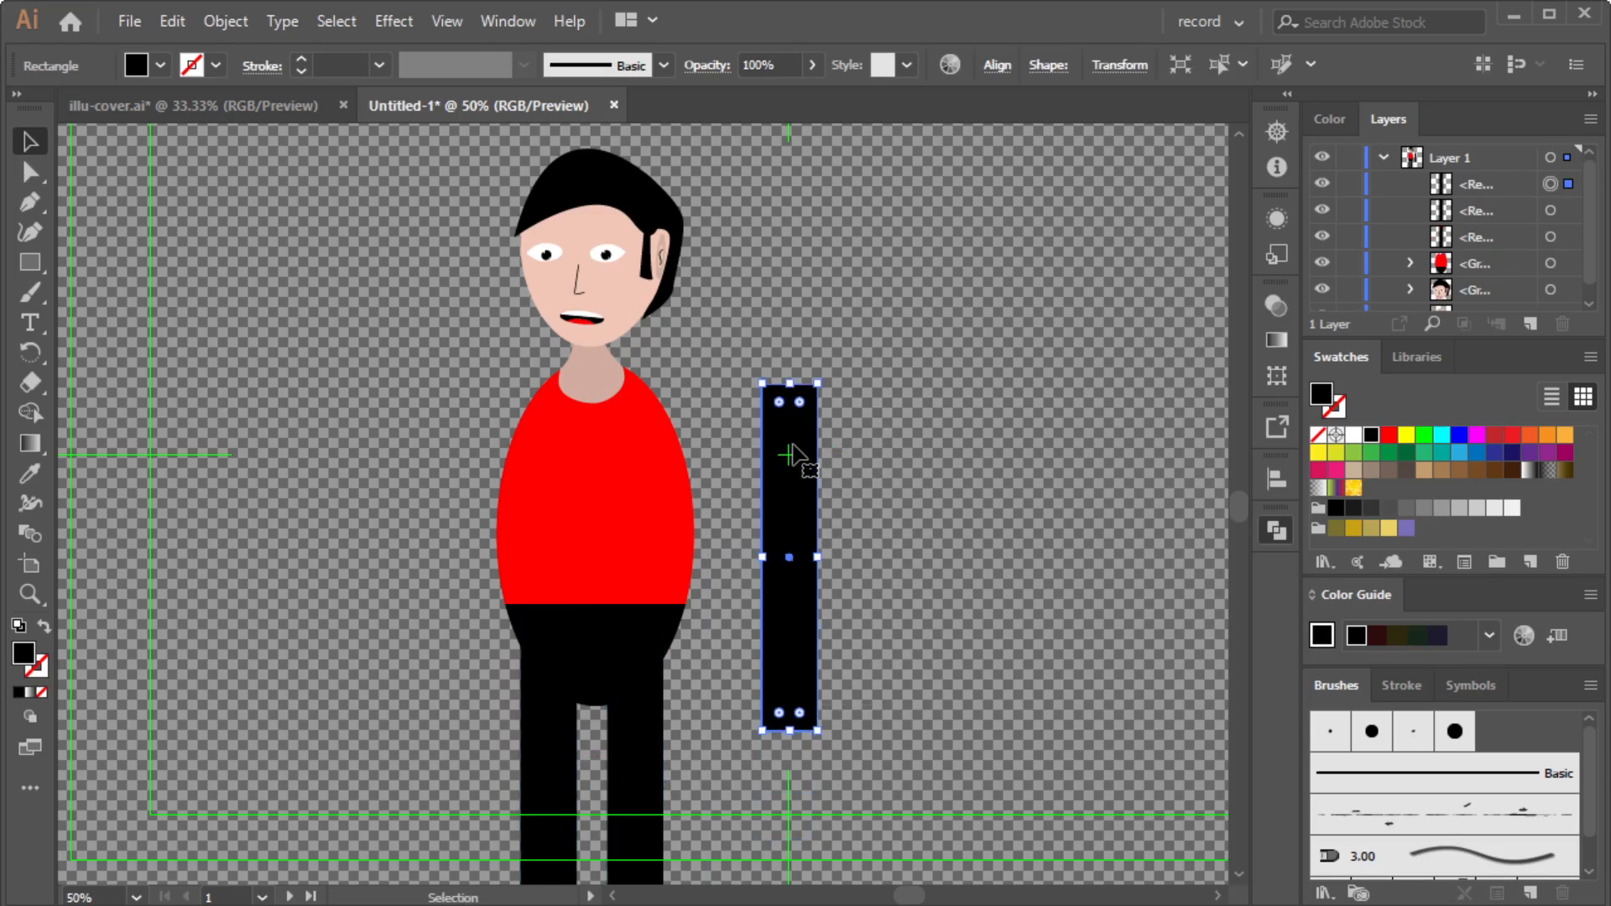
key("i")
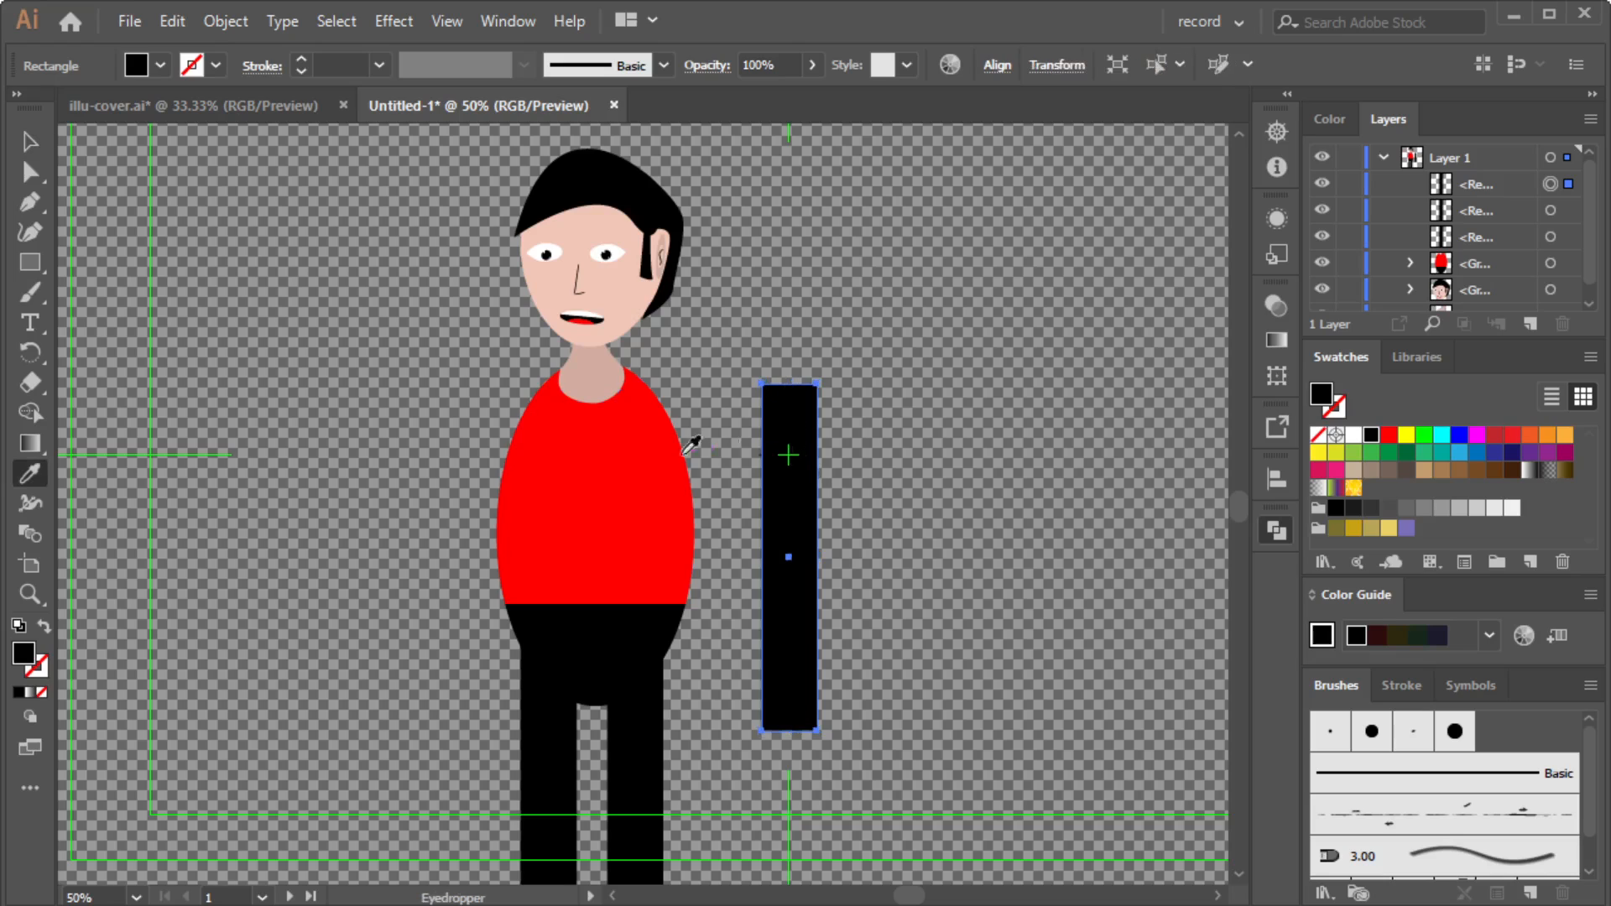
left_click(602, 440)
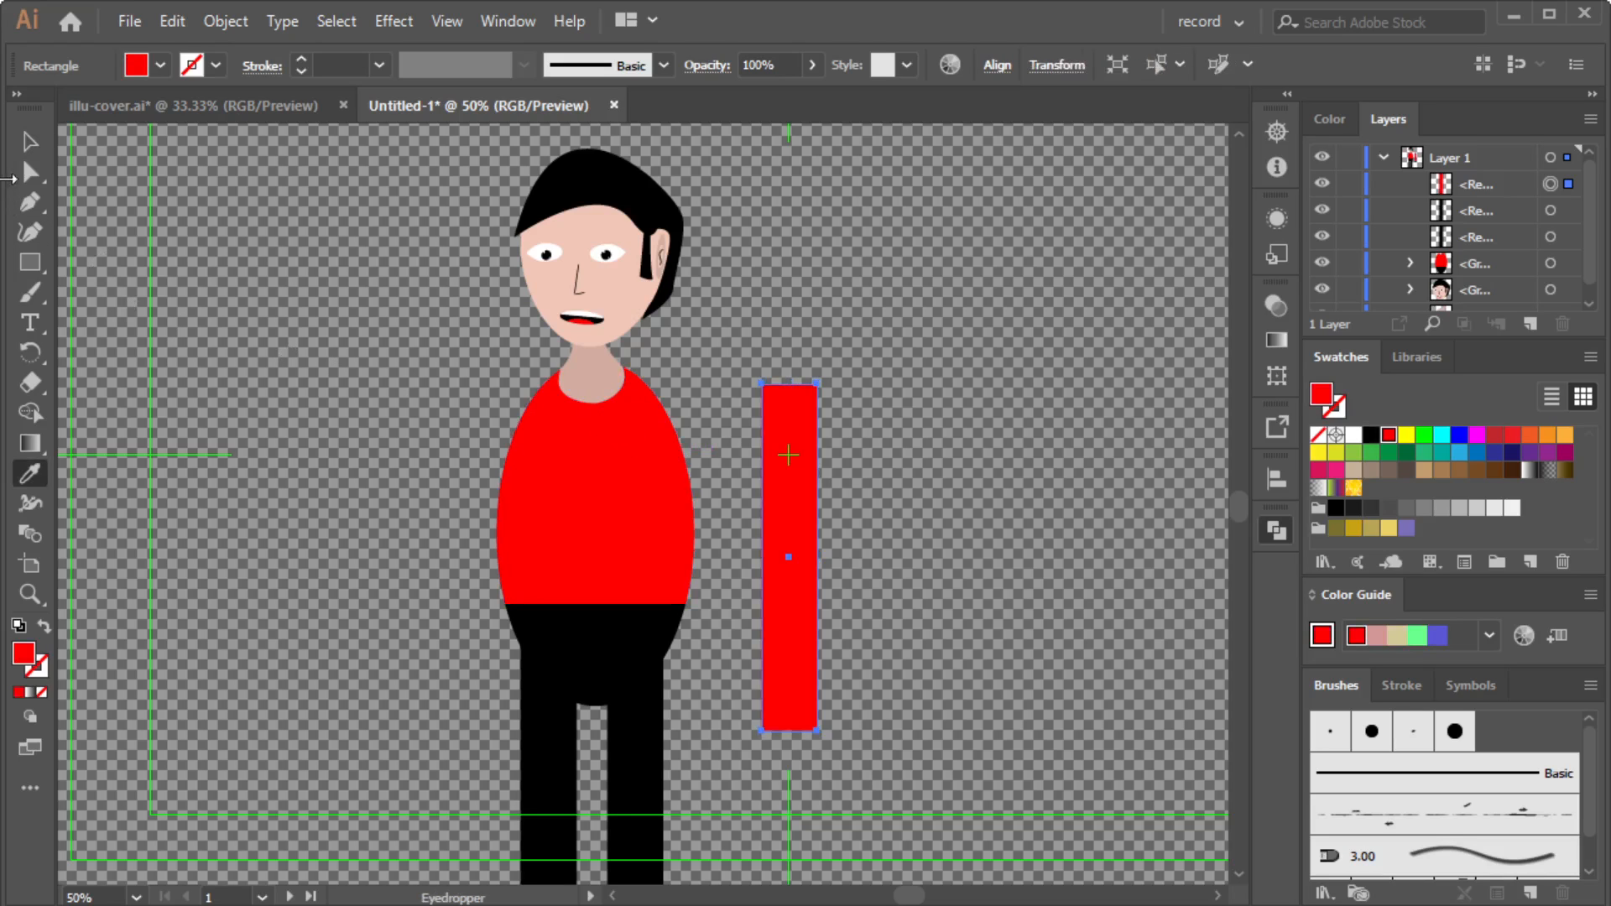
left_click(33, 149)
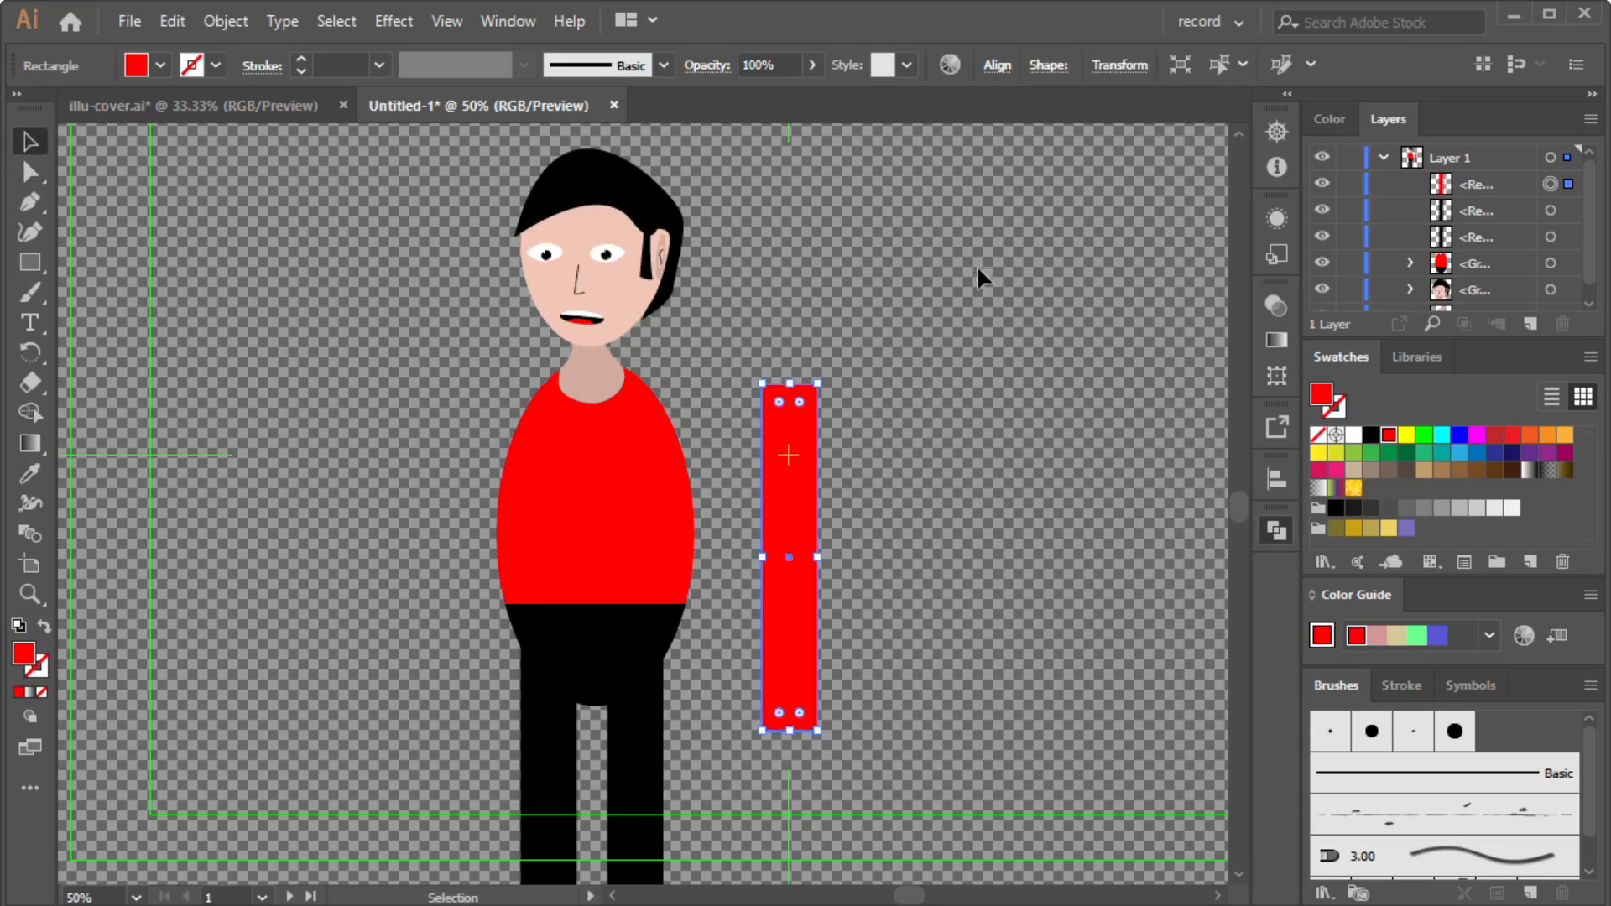
left_click(826, 371)
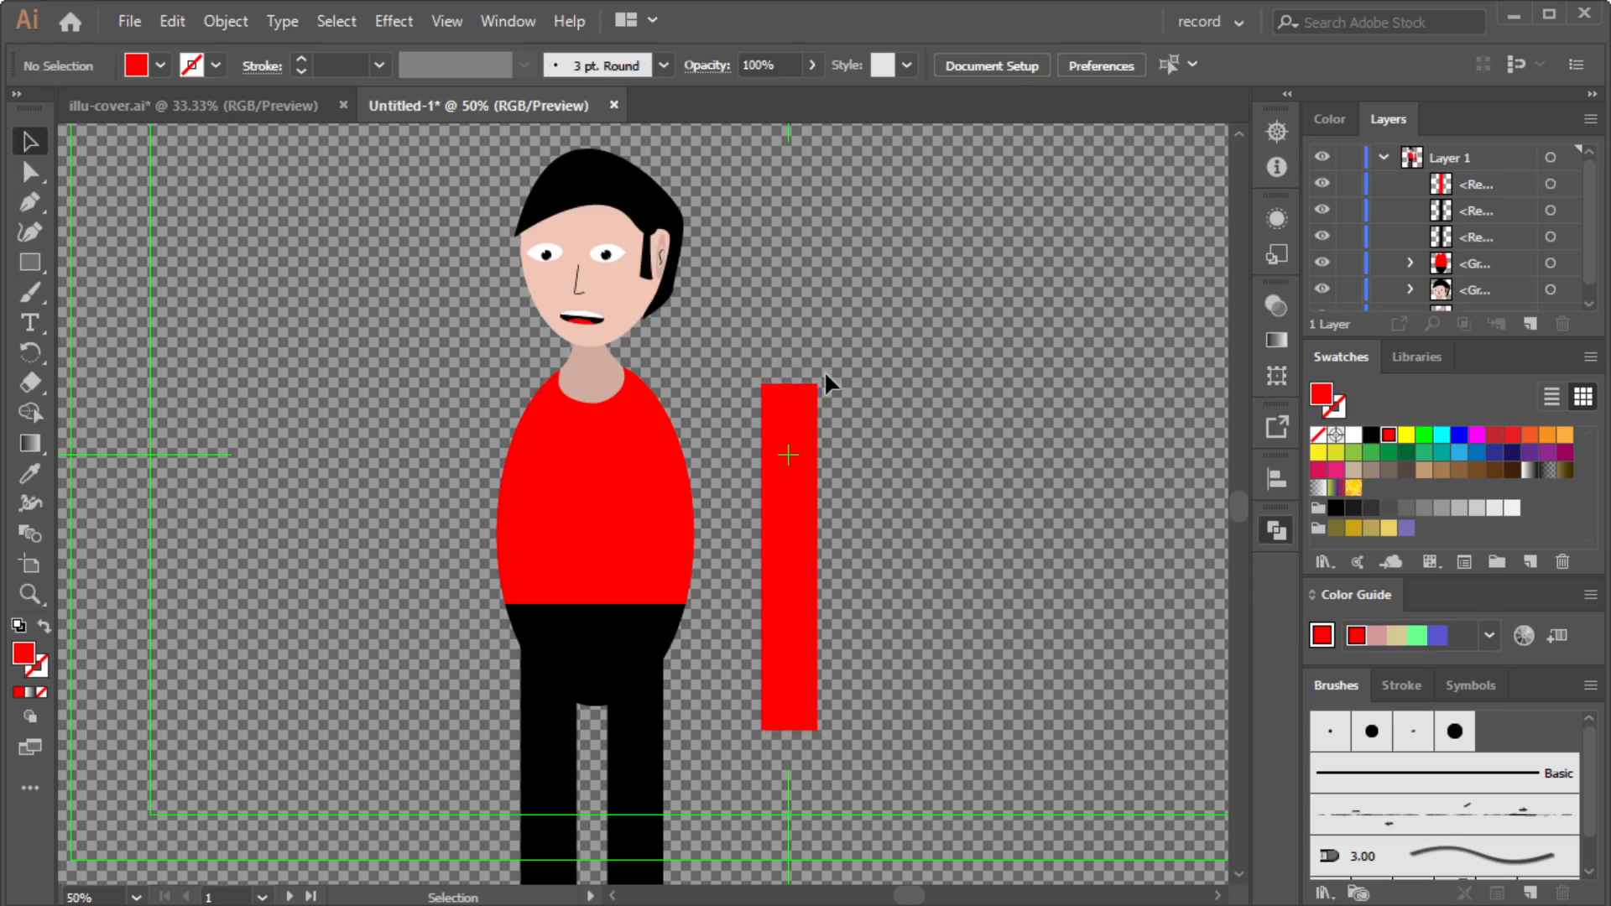
Tilt the red rectangle outward, place its upper end on the right shoulder, and scale it down as a sleeve.
left_click(811, 408)
left_click_drag(828, 377, 753, 378)
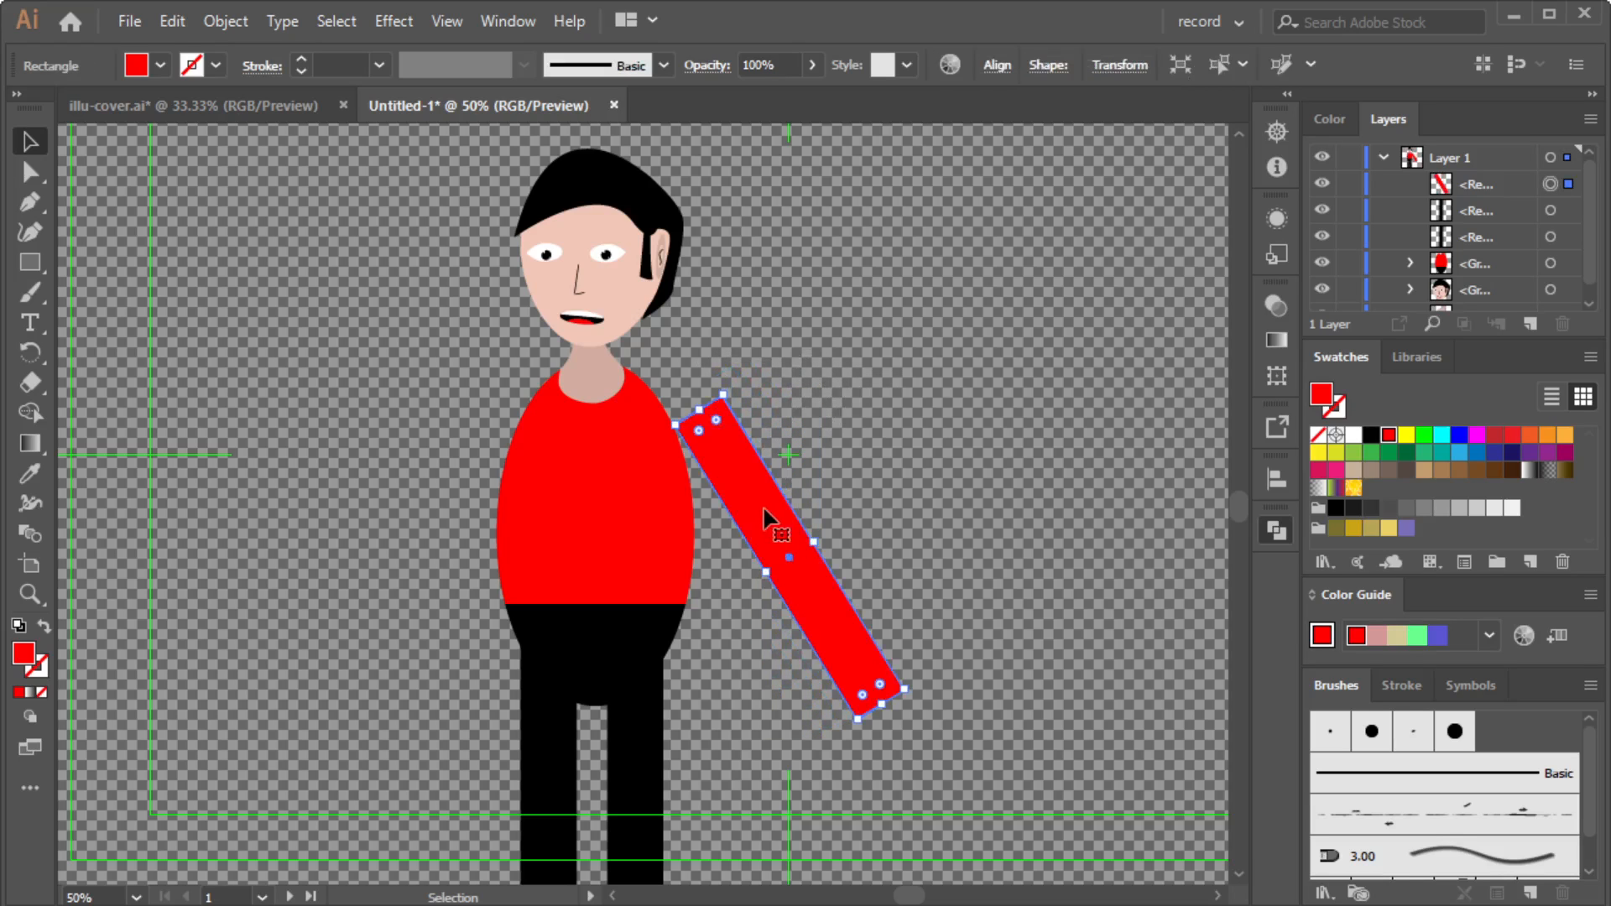
left_click_drag(763, 509, 694, 519)
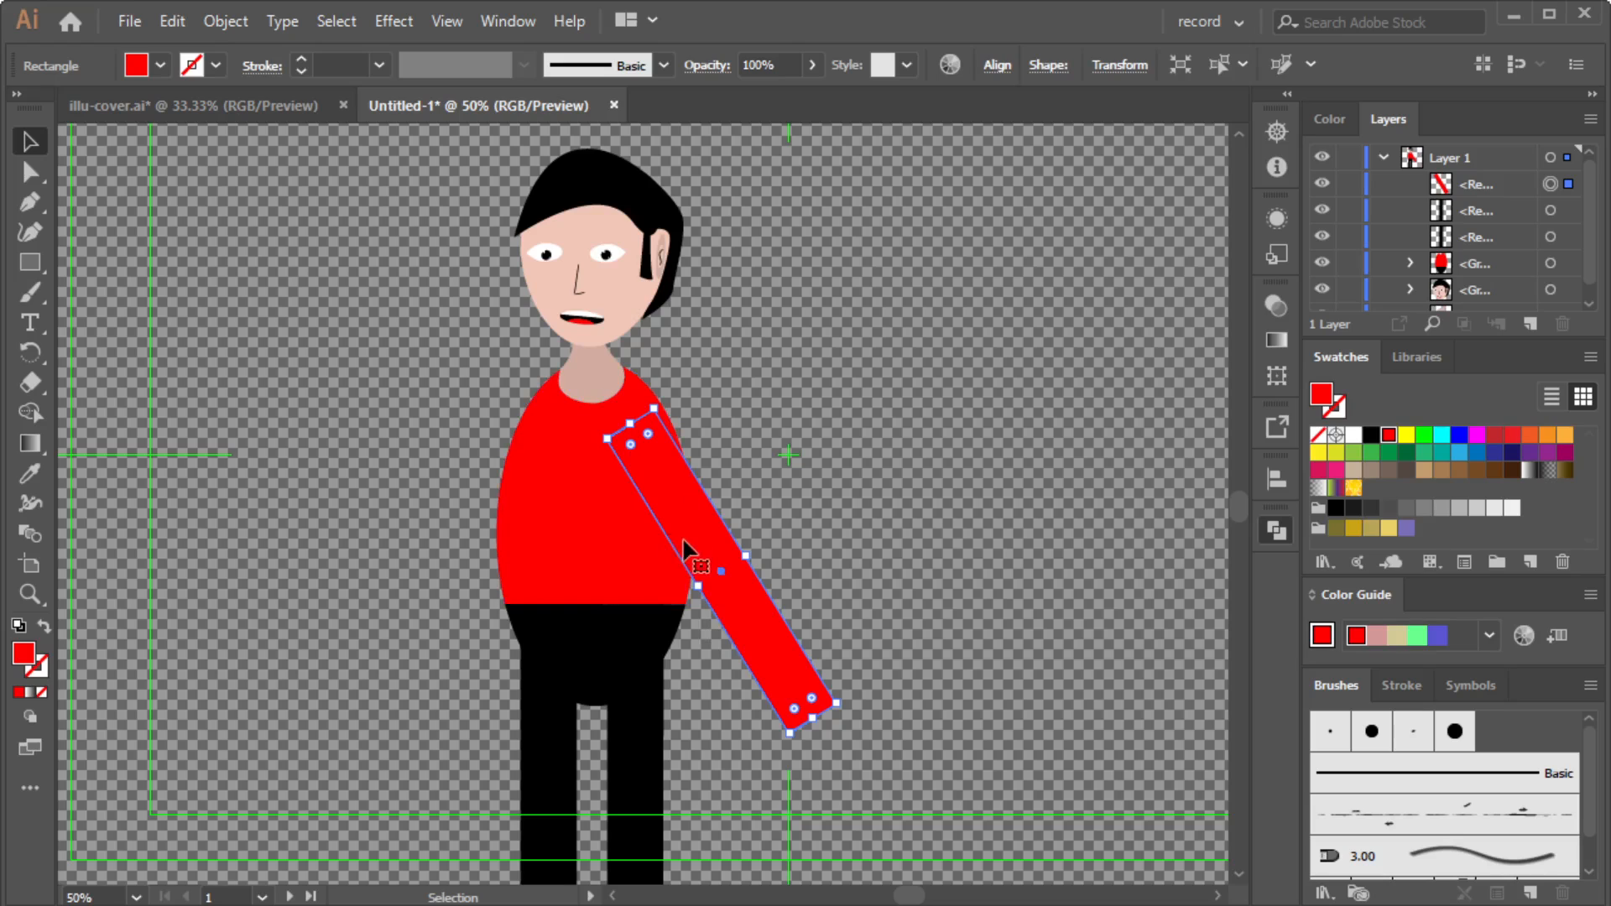
mouse_move(680, 504)
left_mouse_down()
mouse_move(677, 481)
mouse_move(681, 495)
left_mouse_up()
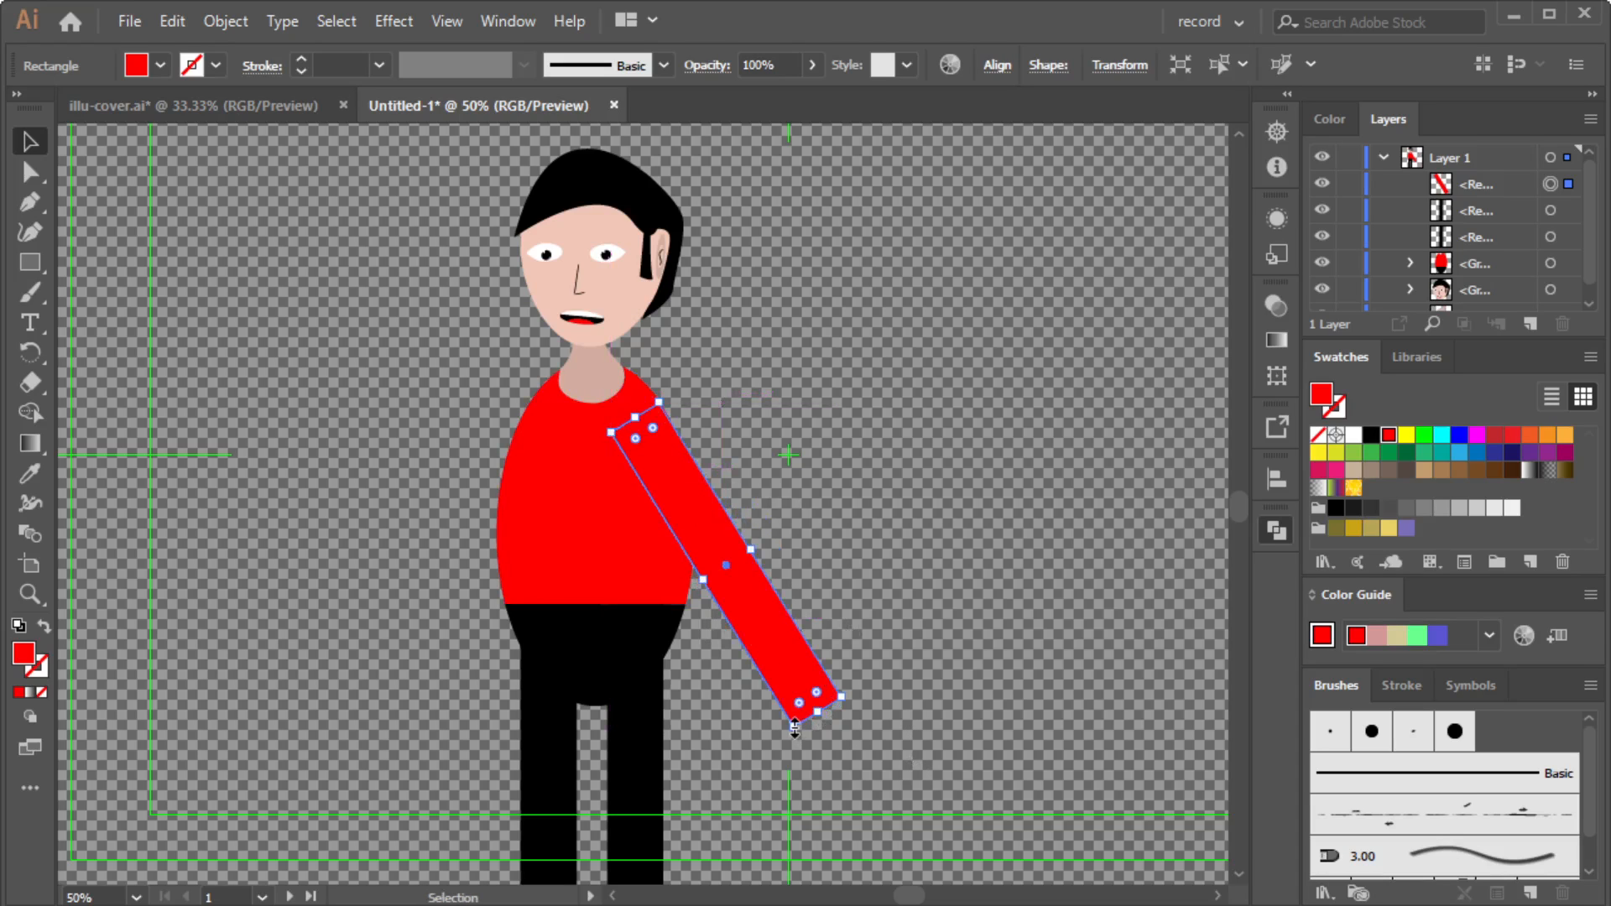
left_click_drag(794, 727, 719, 598)
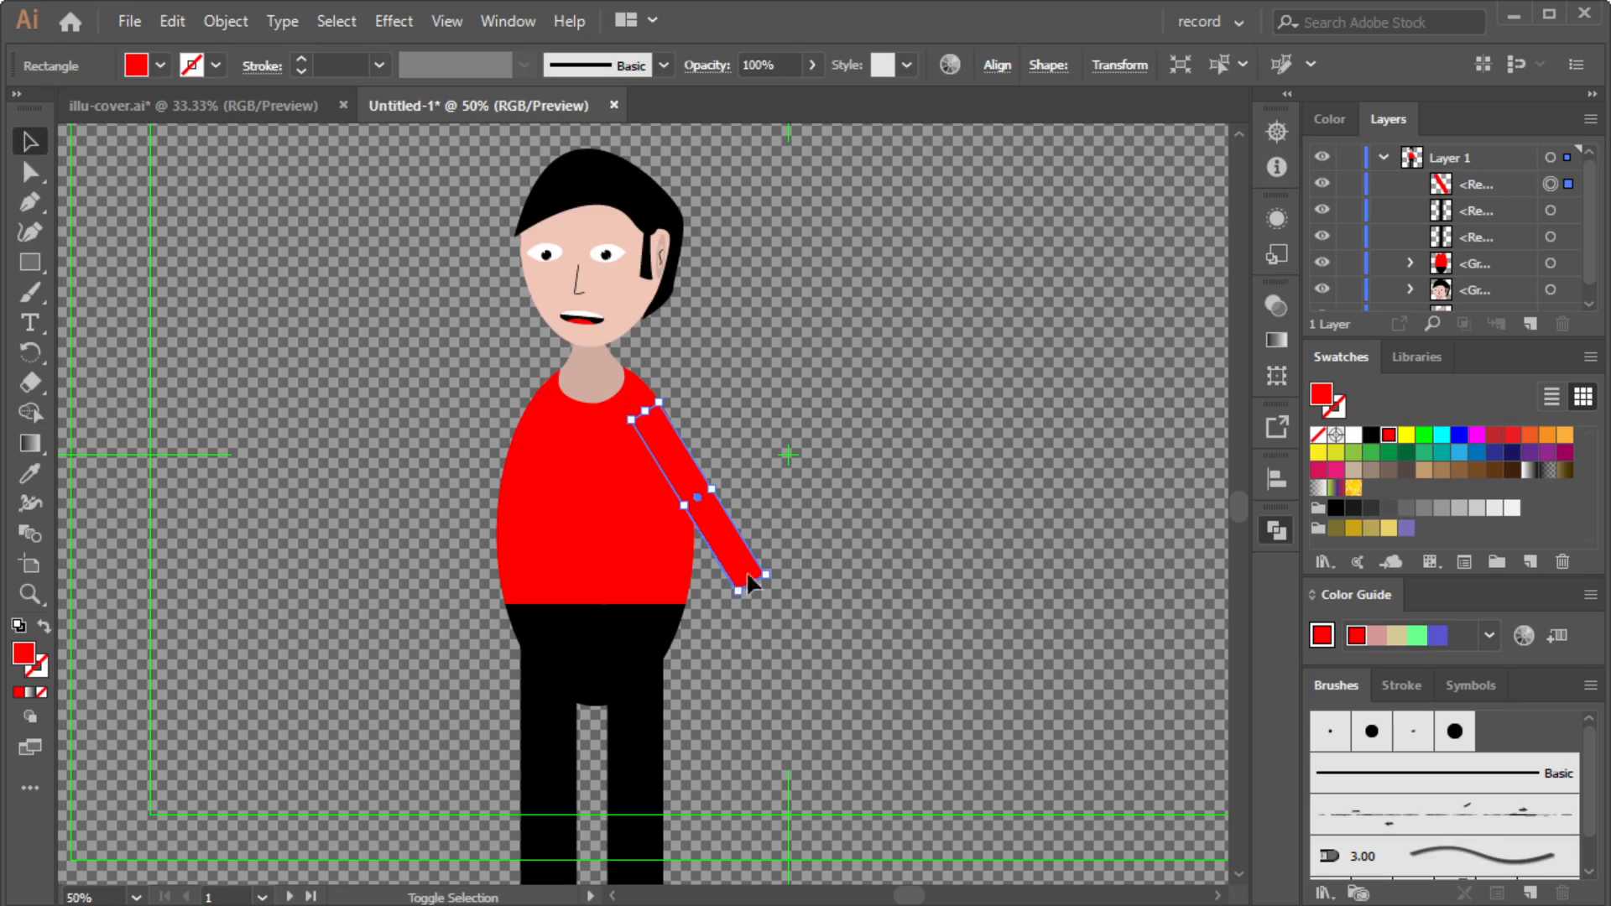
left_click(843, 443)
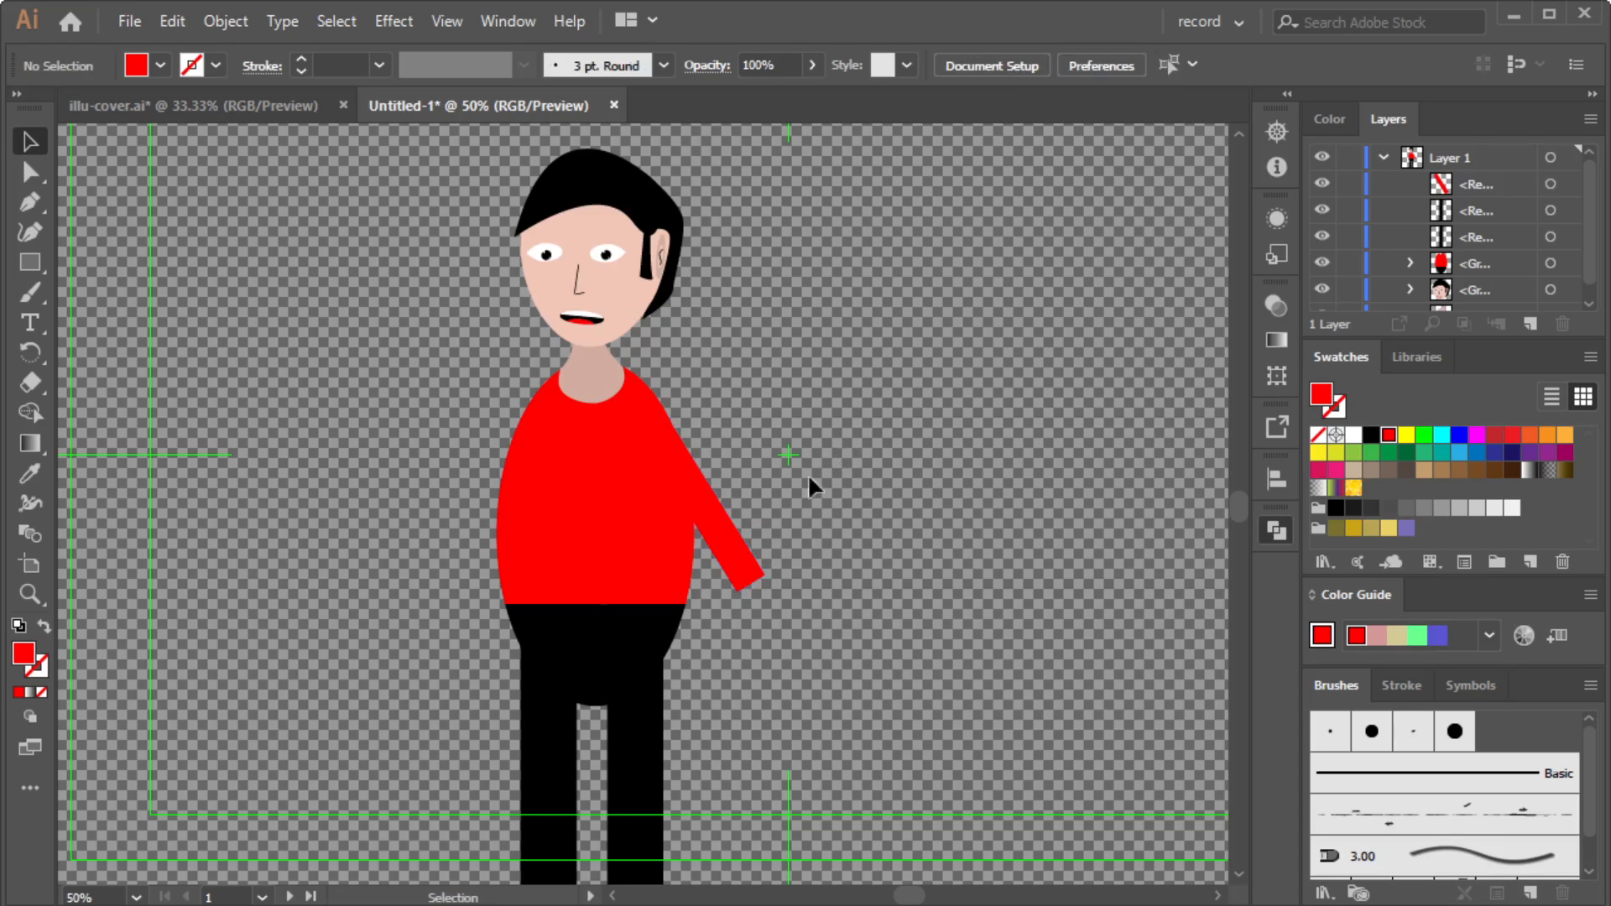
Move the sleeve aside, shorten it, and set it back flush against the shoulder's outline.
left_click_drag(691, 475, 841, 460)
left_click(745, 419)
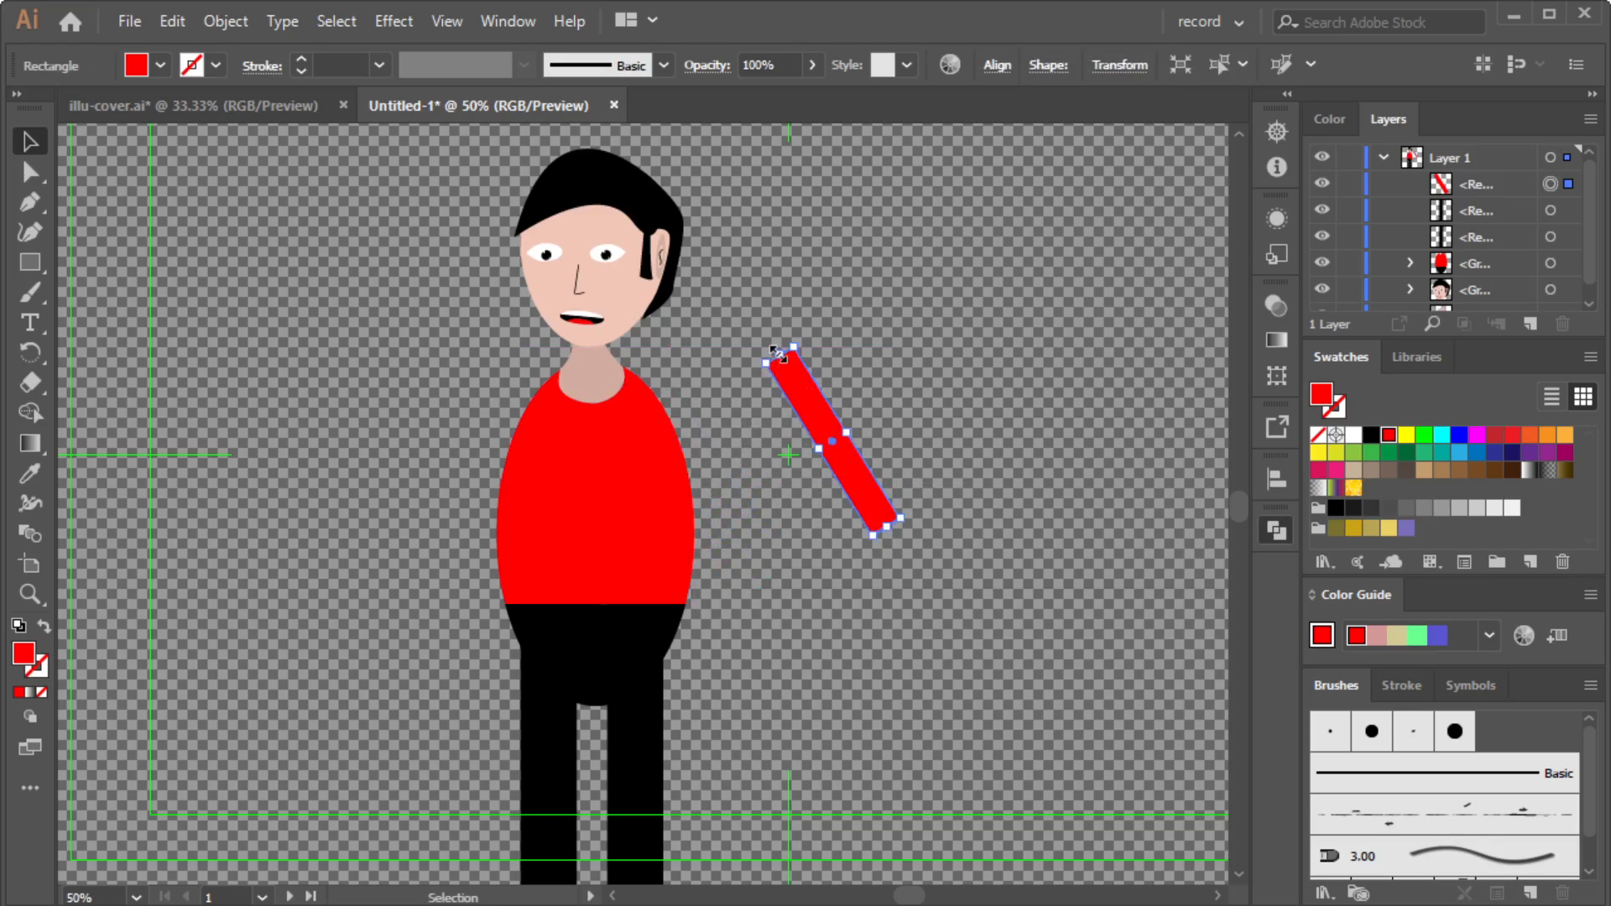
left_click_drag(778, 352, 669, 458)
left_click(844, 428)
left_click(876, 517)
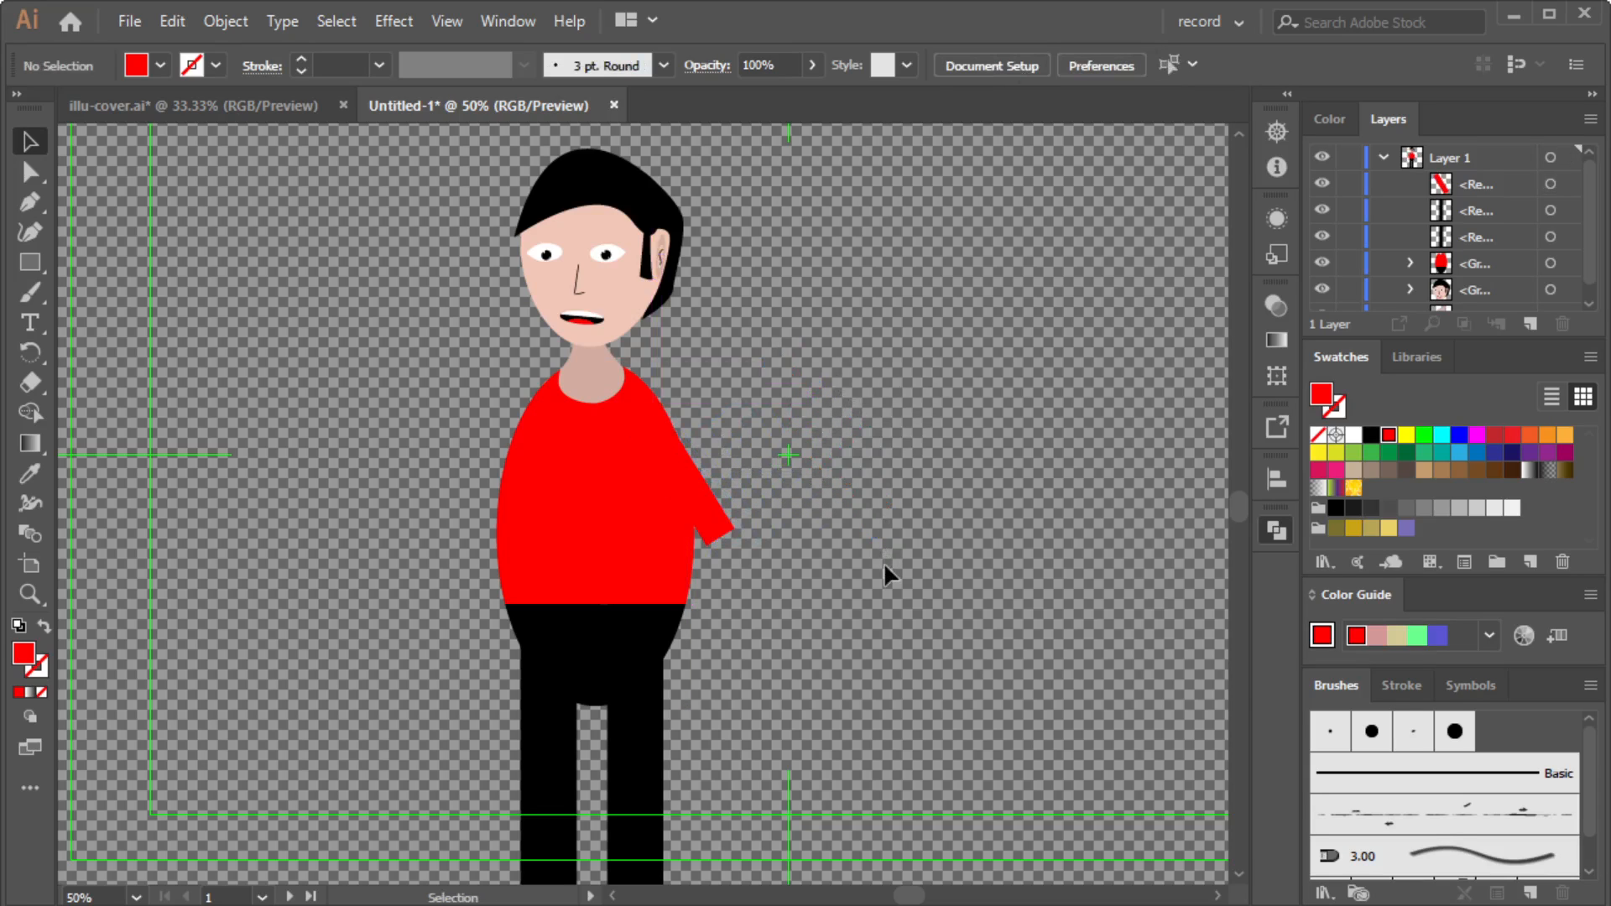
scroll(742, 580, "up", 1)
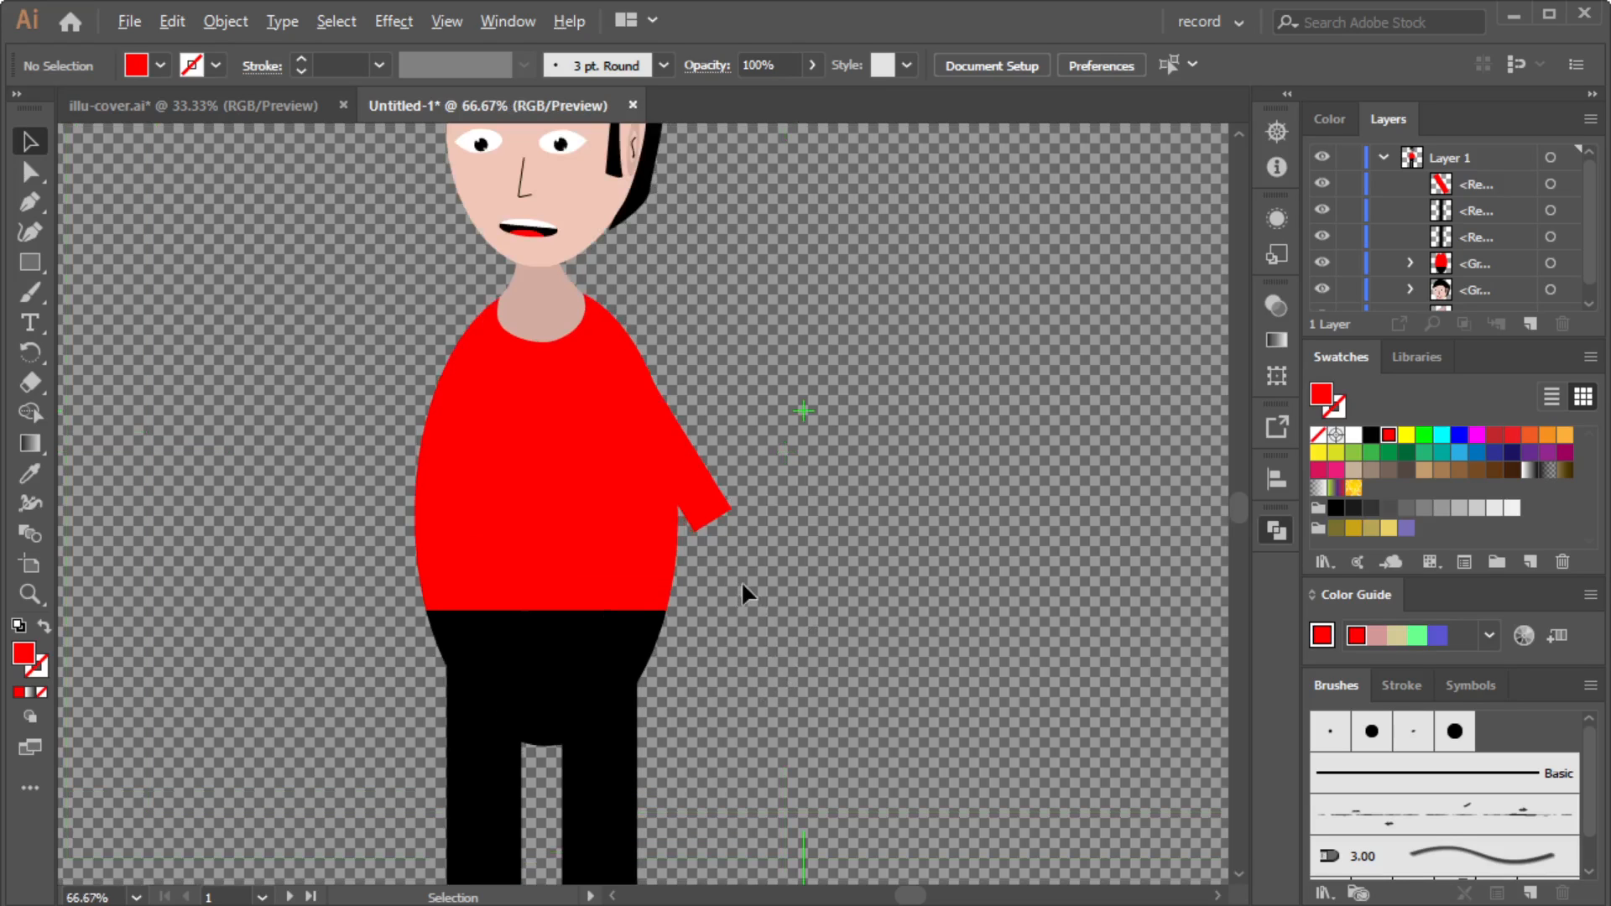
left_click(693, 478)
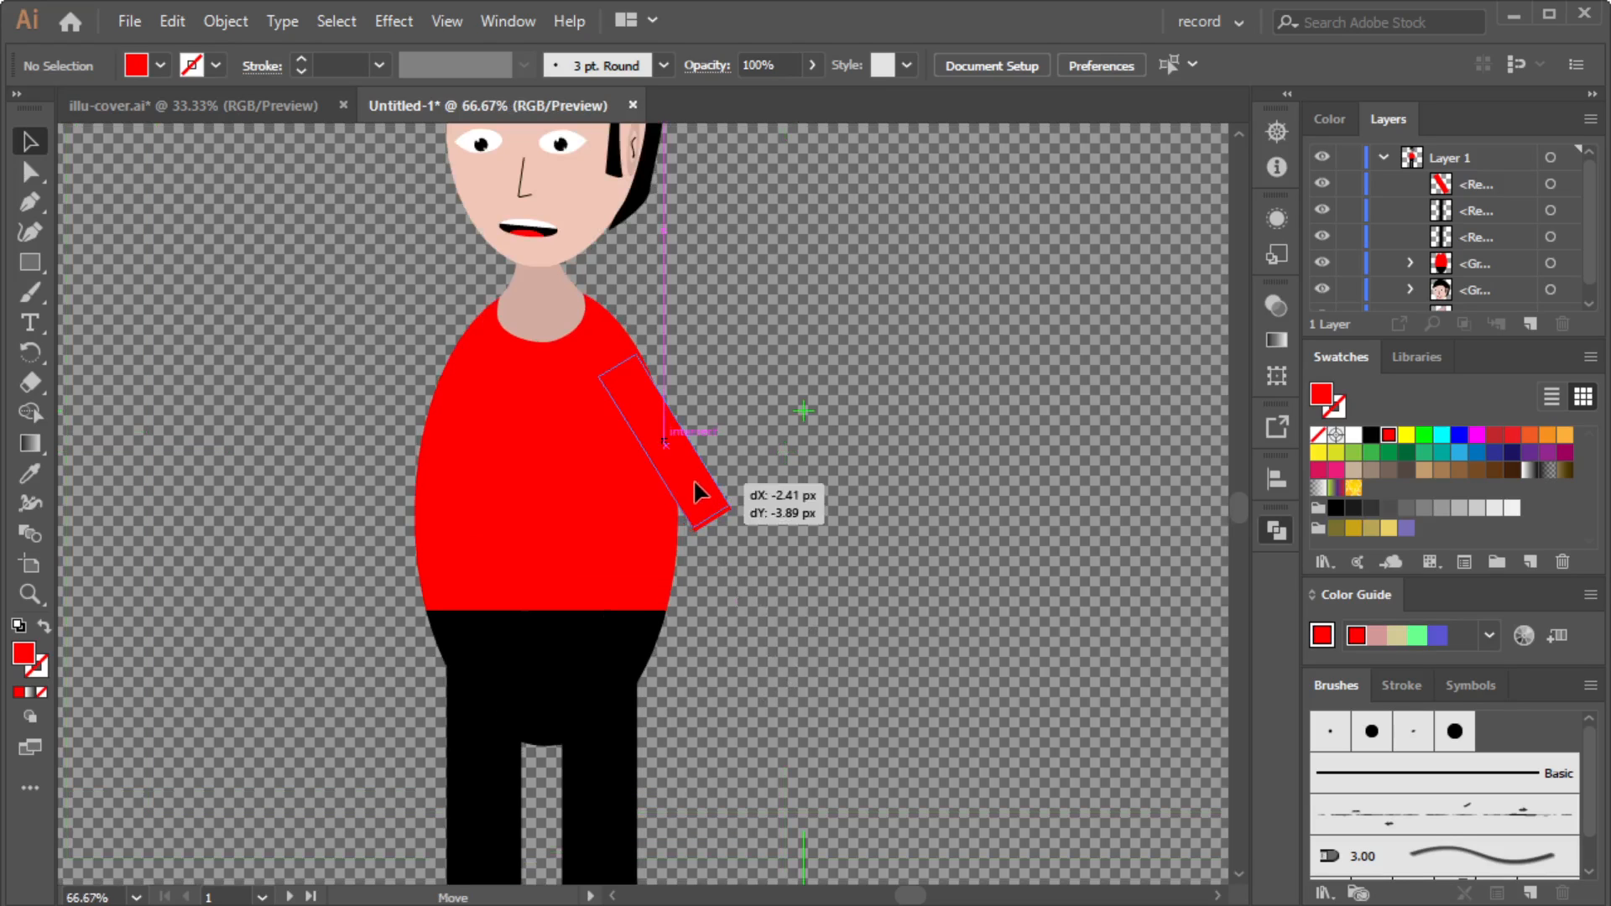
left_click(832, 419)
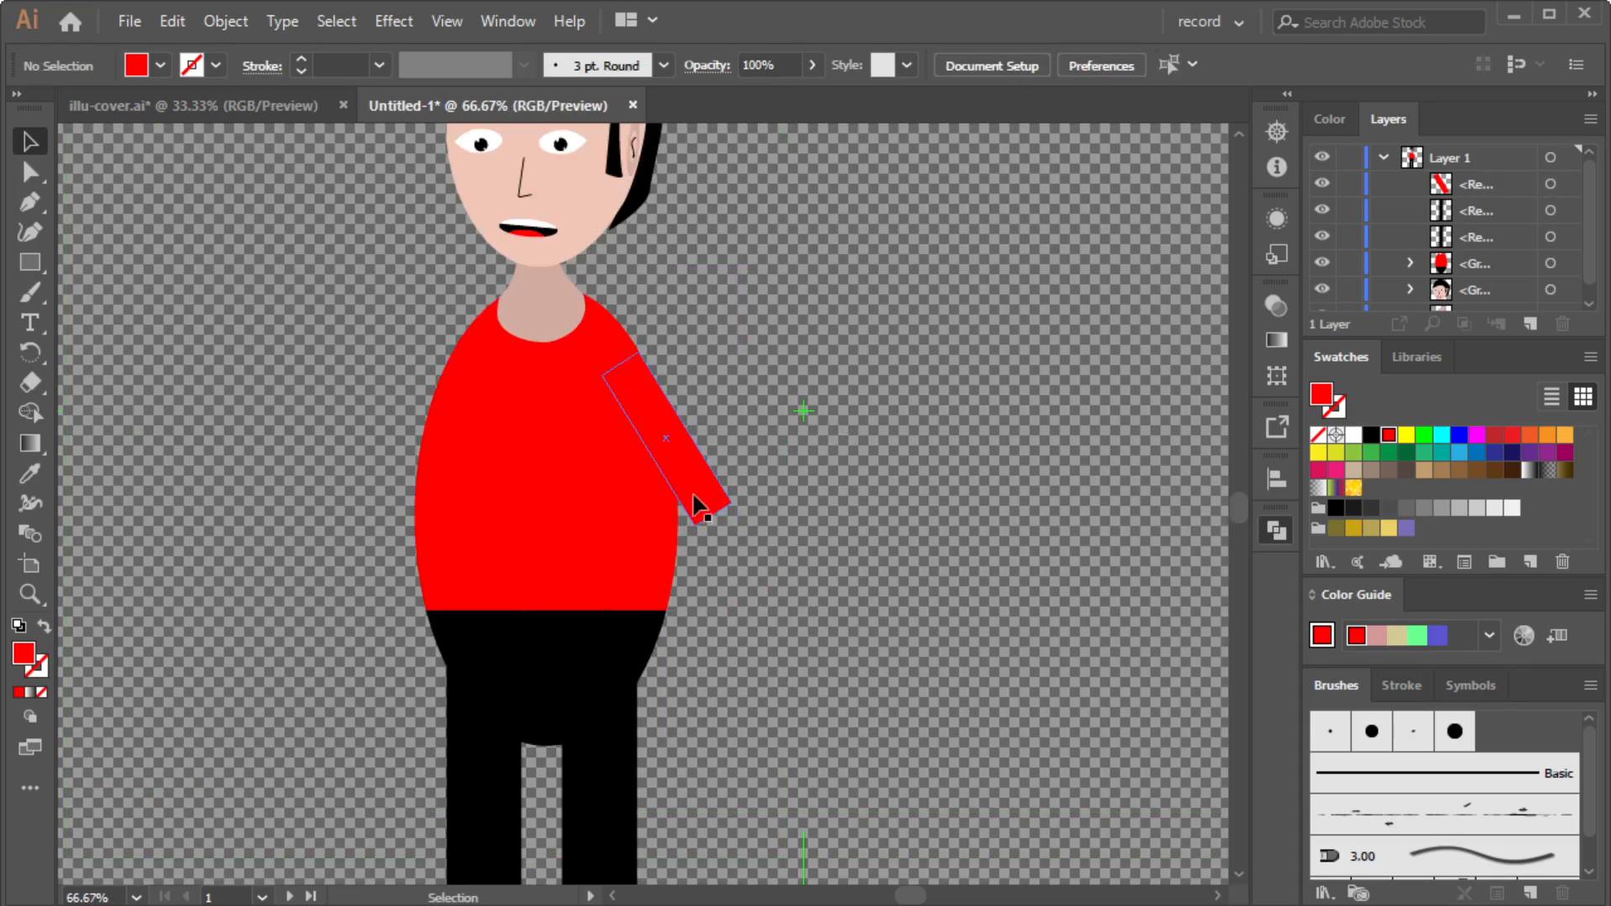
Start a Pen outline at the sleeve's lower inner corner and trace the forearm's inner edge and the first finger.
scroll(789, 574, "up", 1)
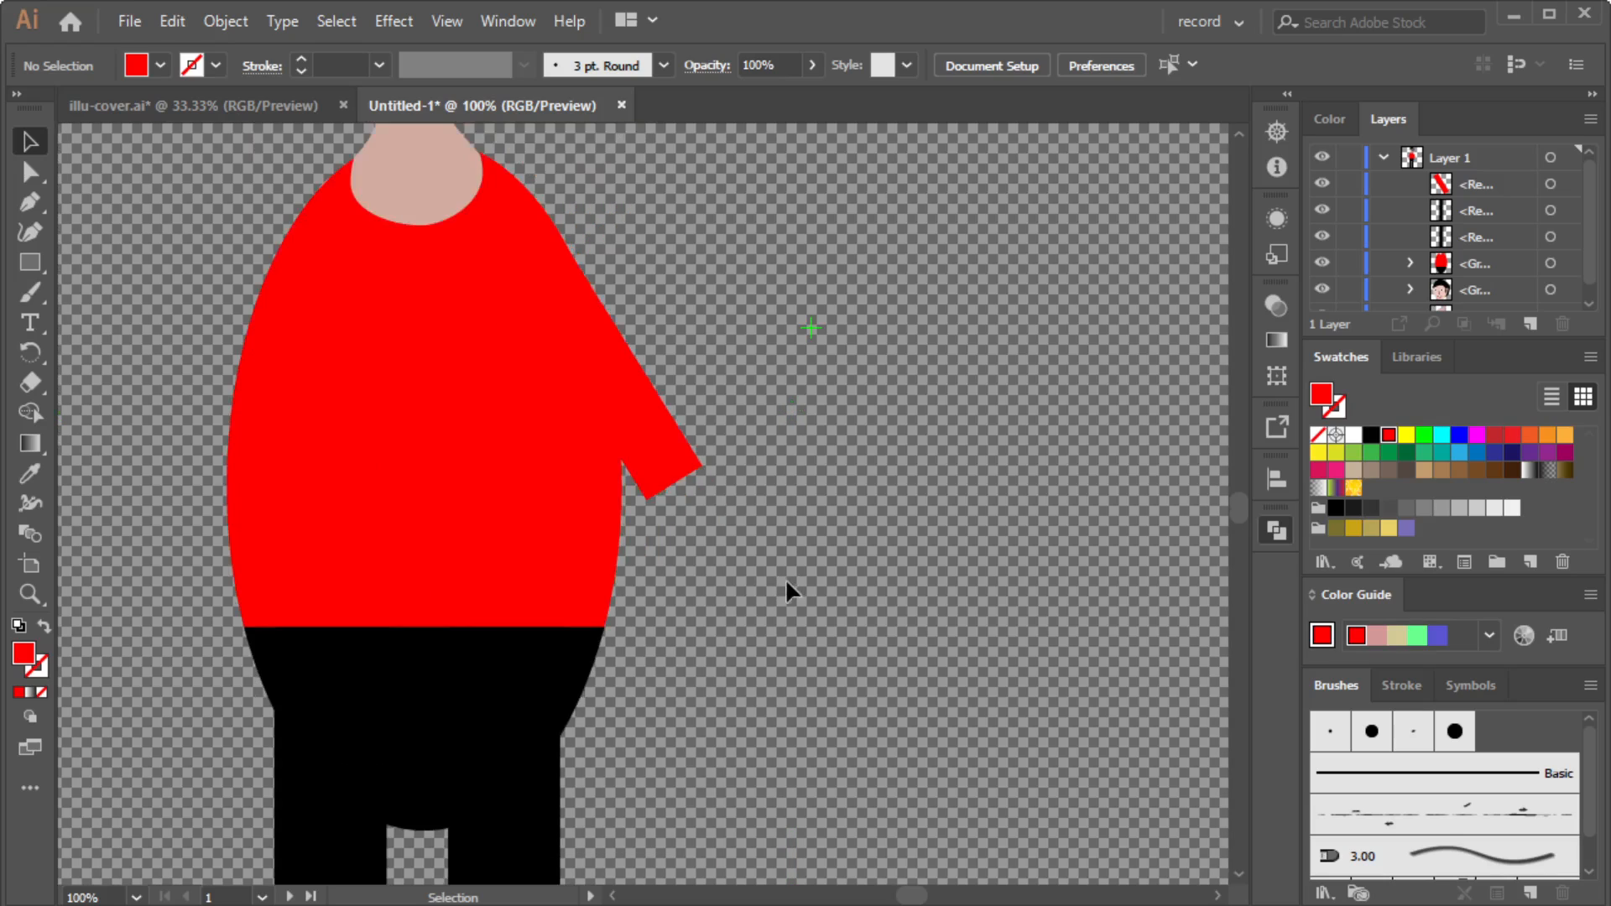
scroll(785, 582, "up", 1)
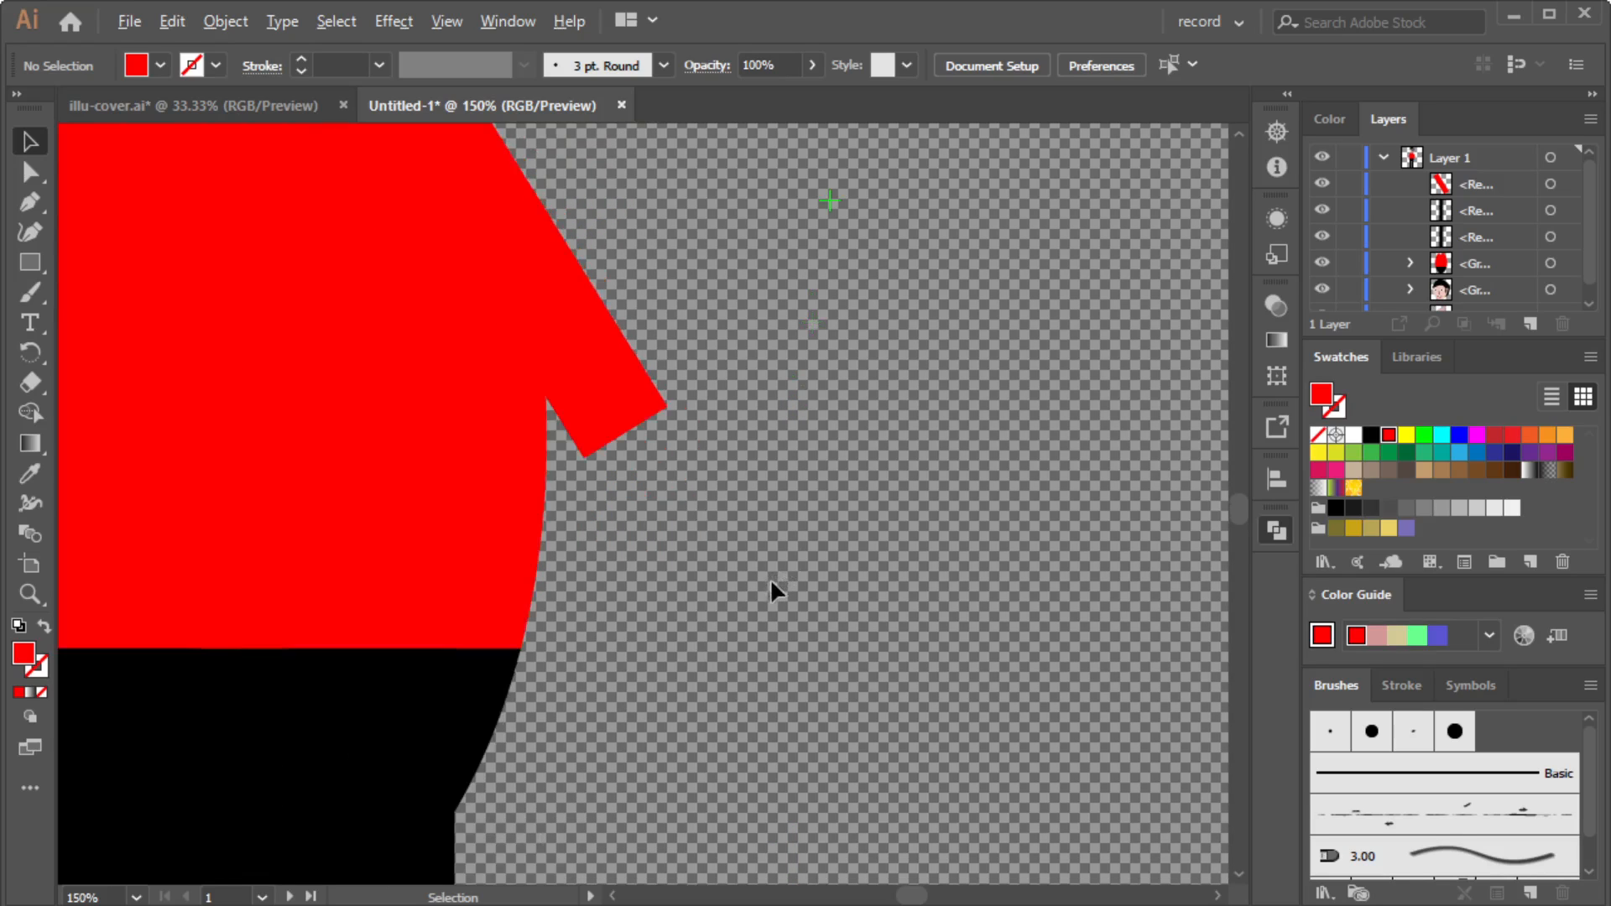
left_click(25, 201)
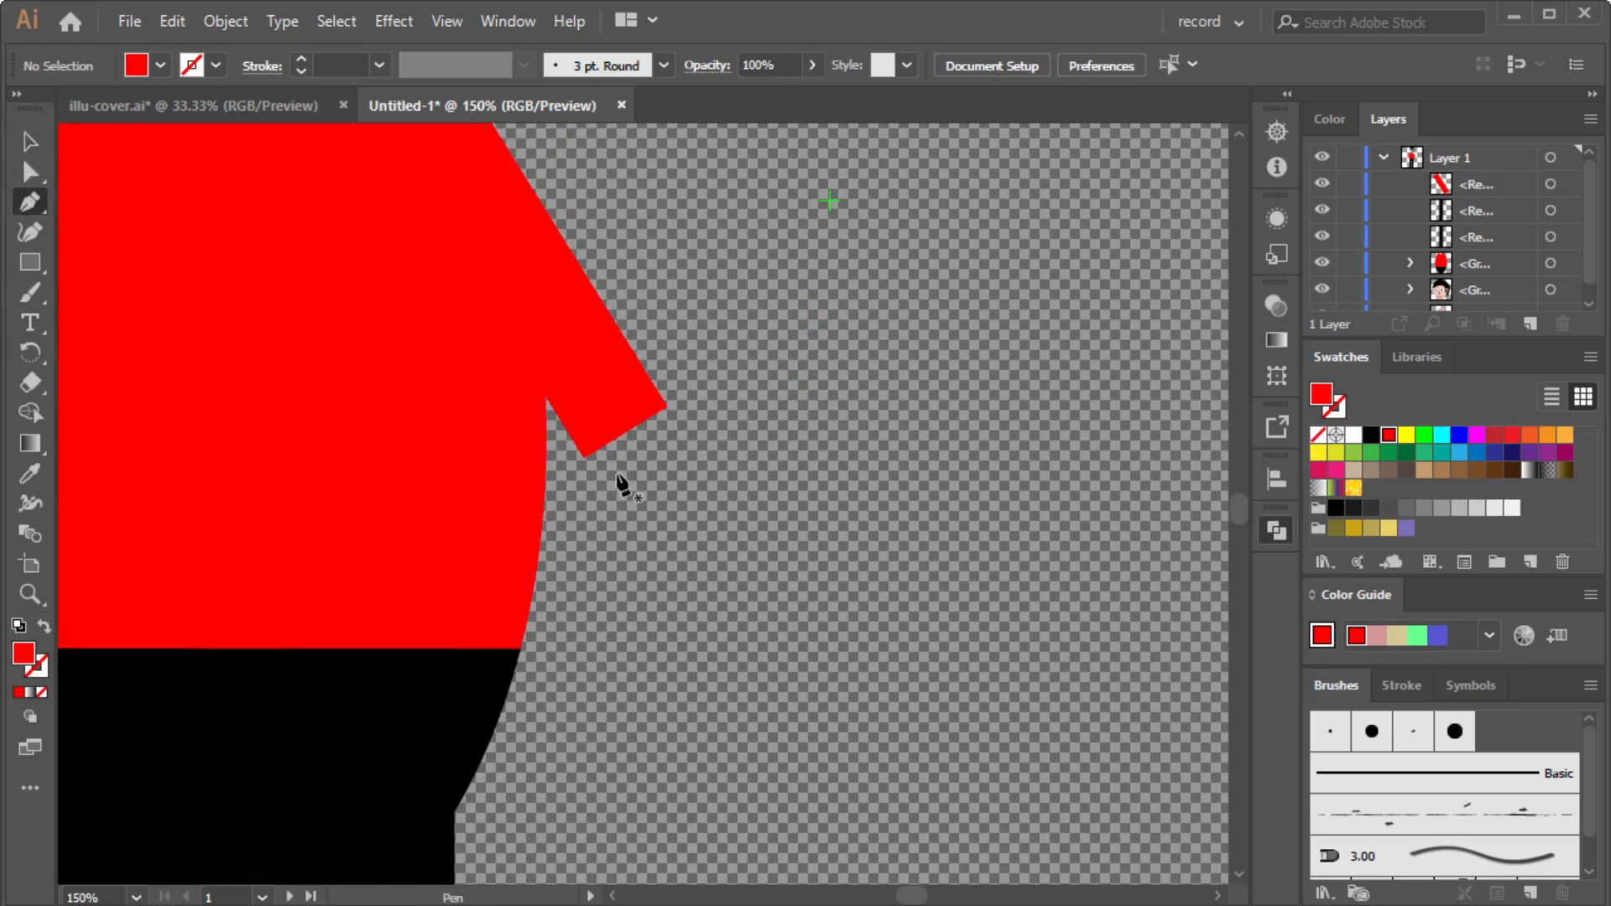
left_click(583, 456)
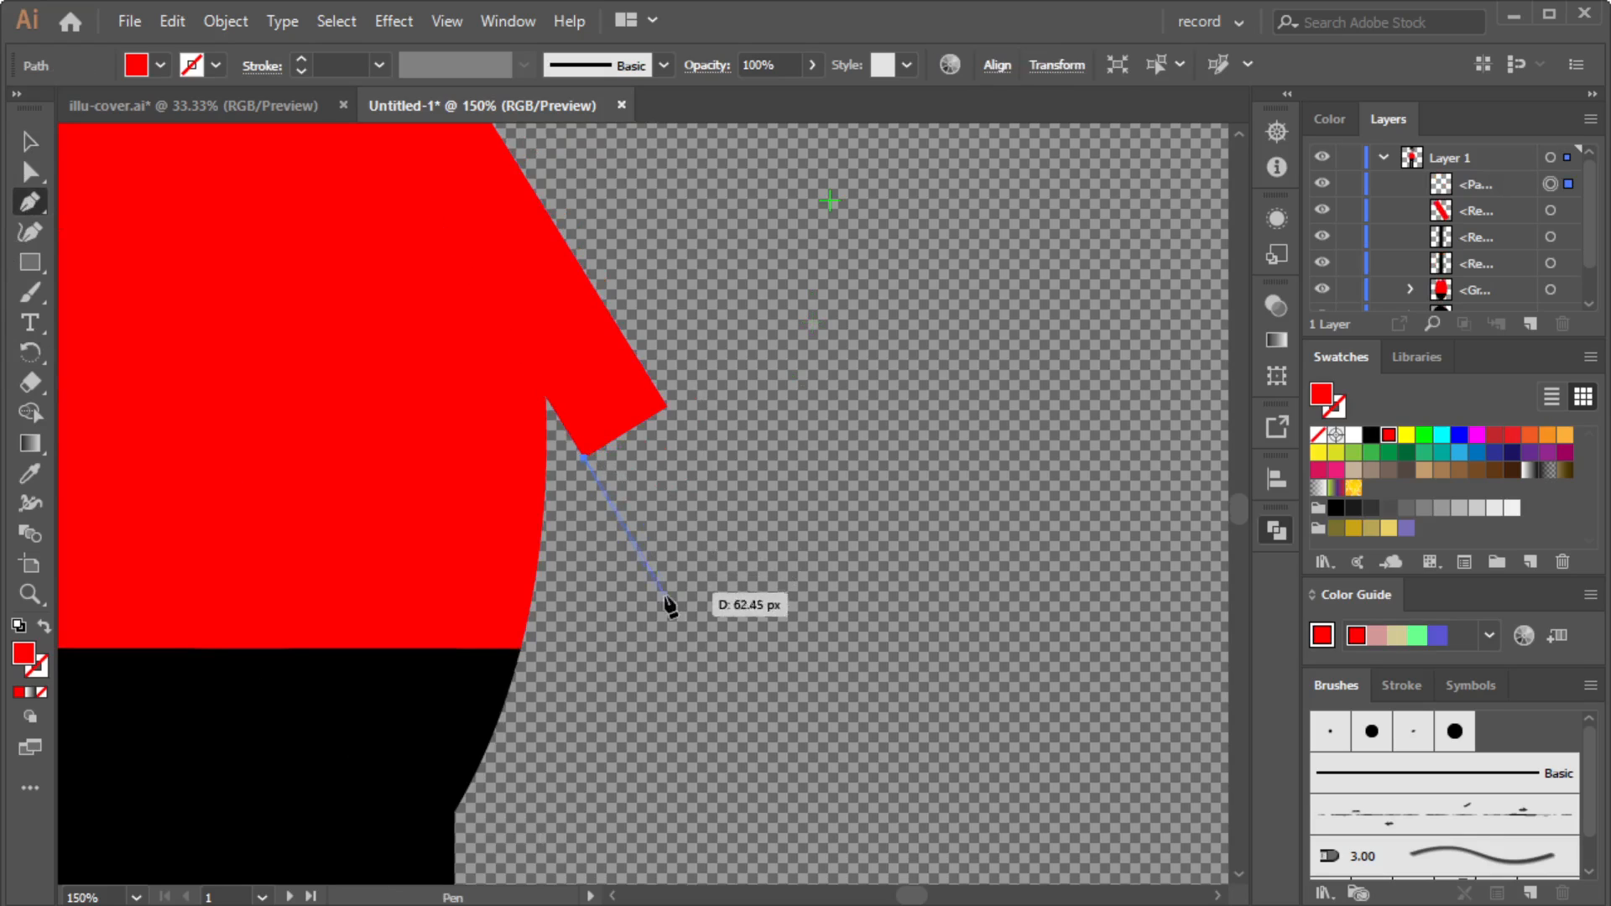
left_click_drag(722, 667, 730, 713)
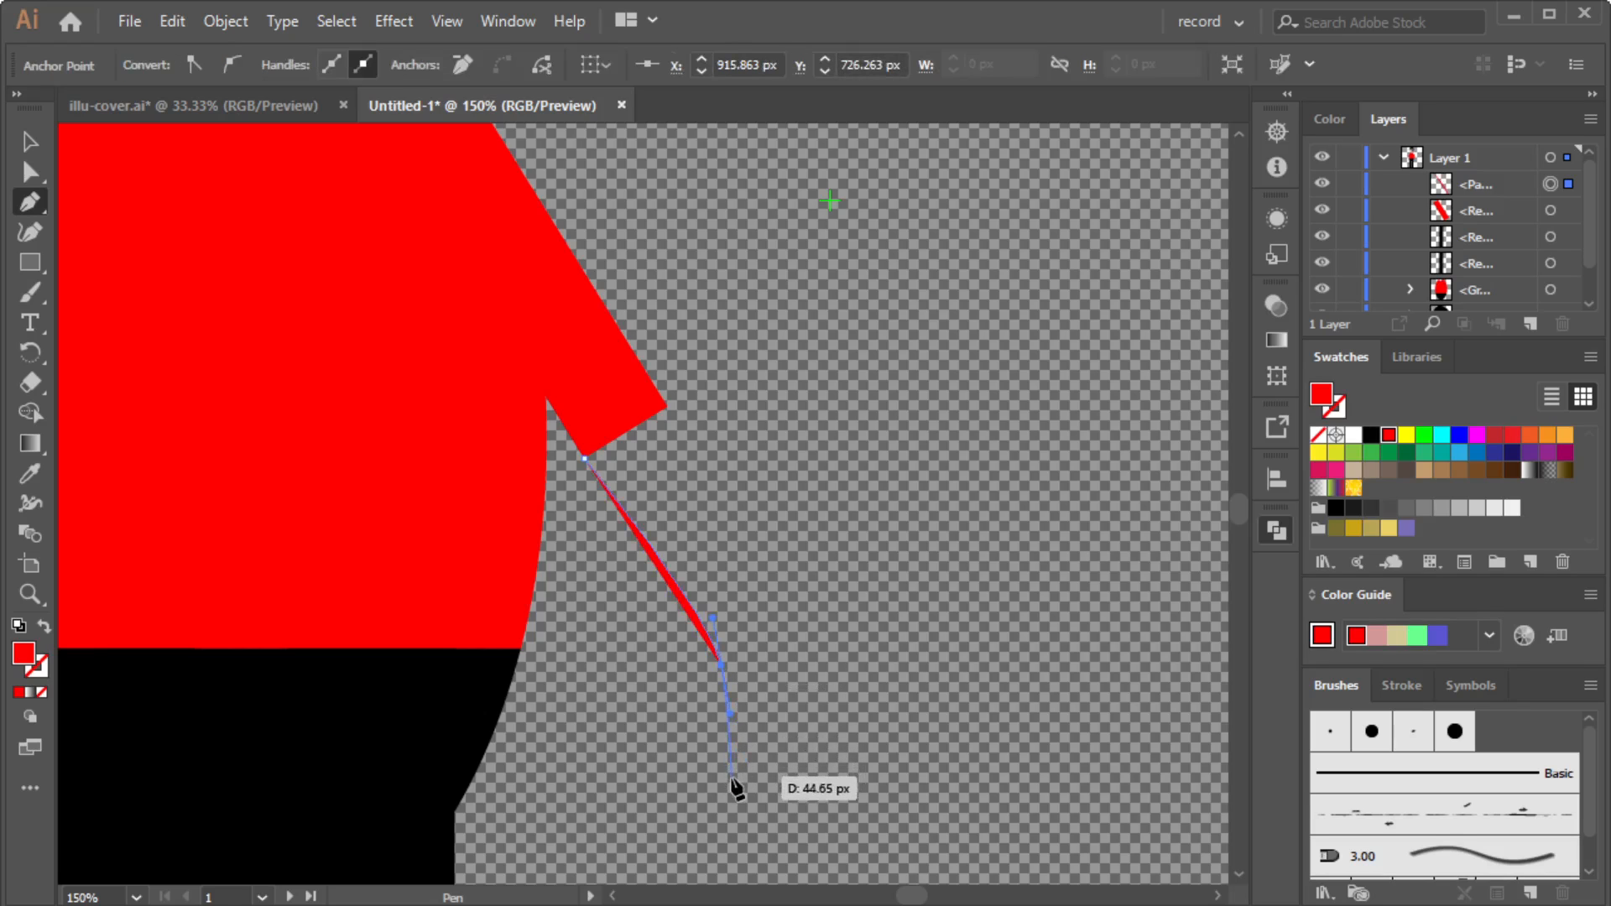
left_click_drag(725, 774, 751, 747)
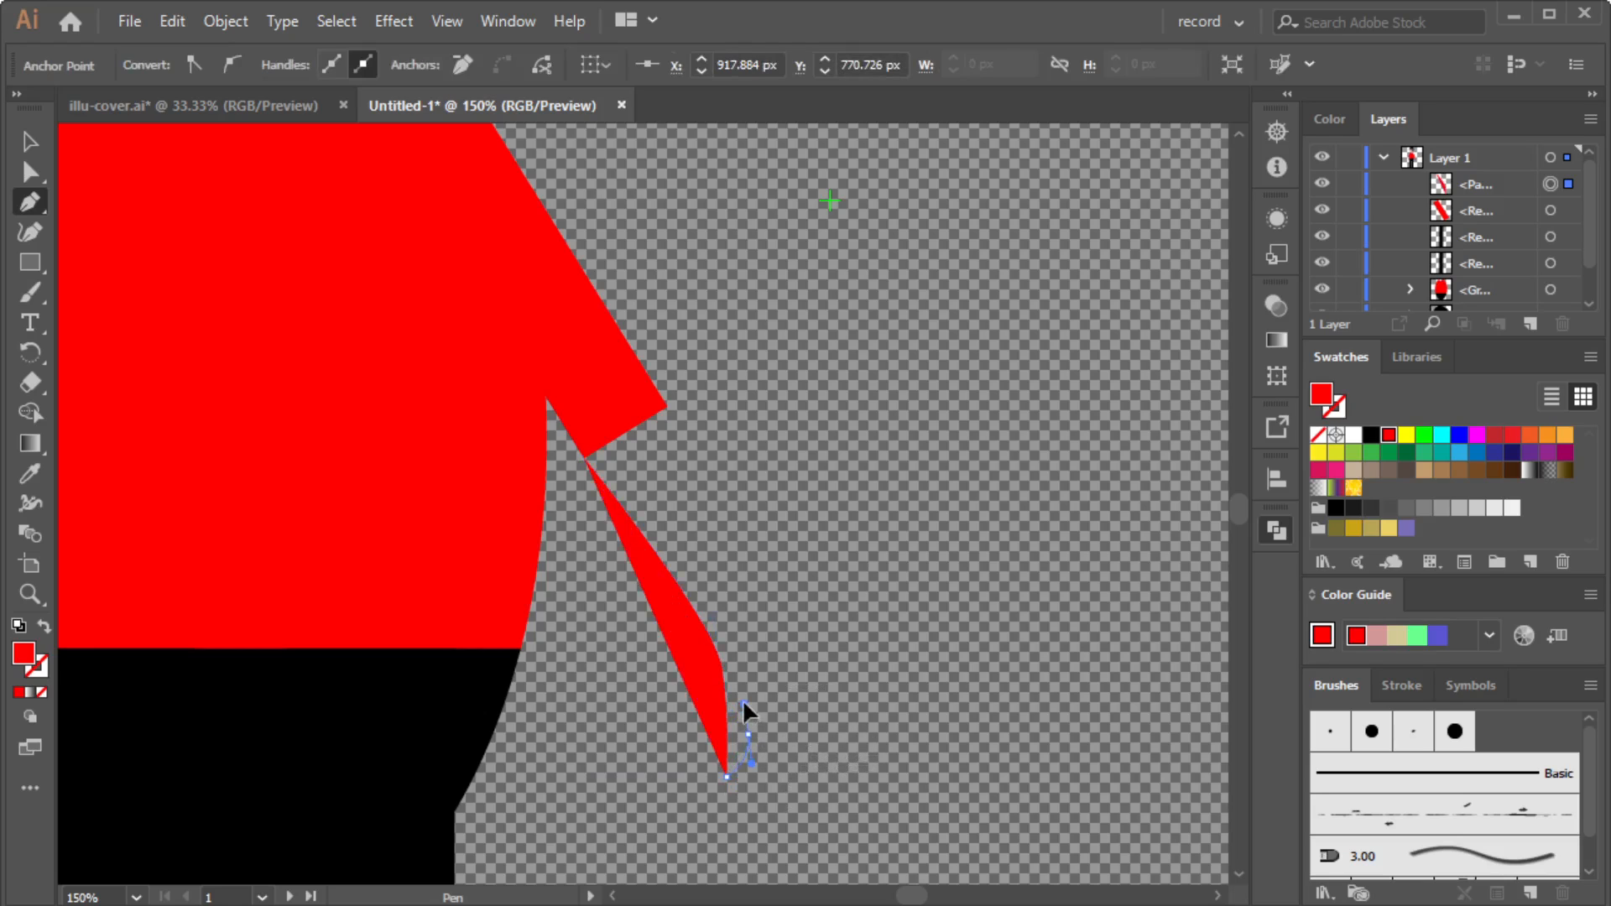
left_click(749, 653)
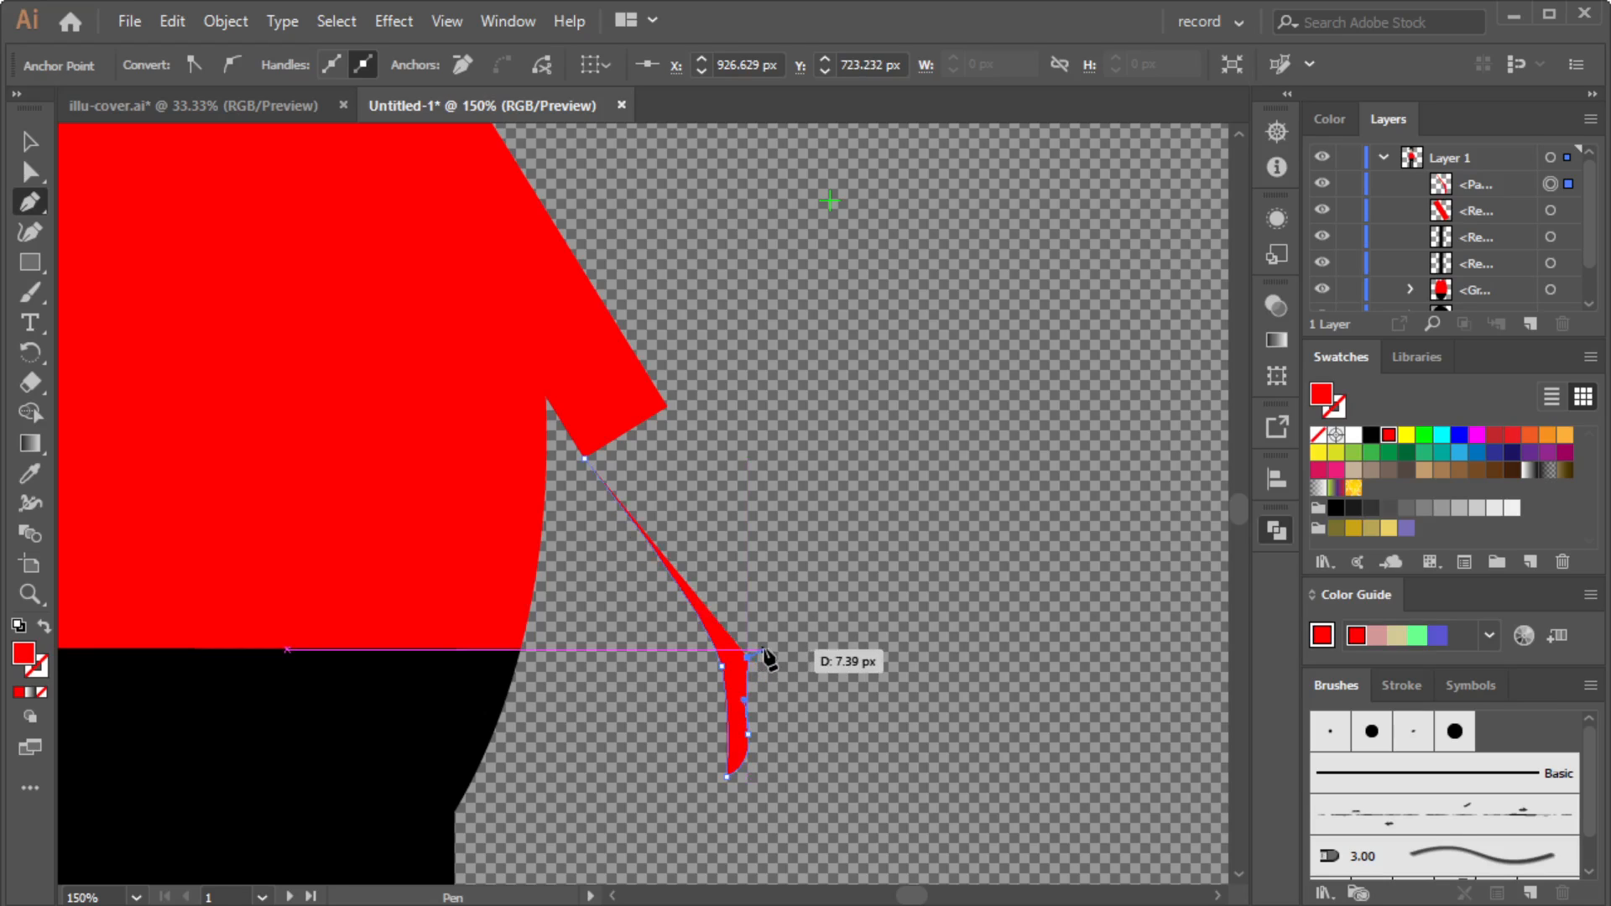
Continue the hand outline around the second and third fingers, with rounded gaps between them.
left_click_drag(782, 686, 854, 743)
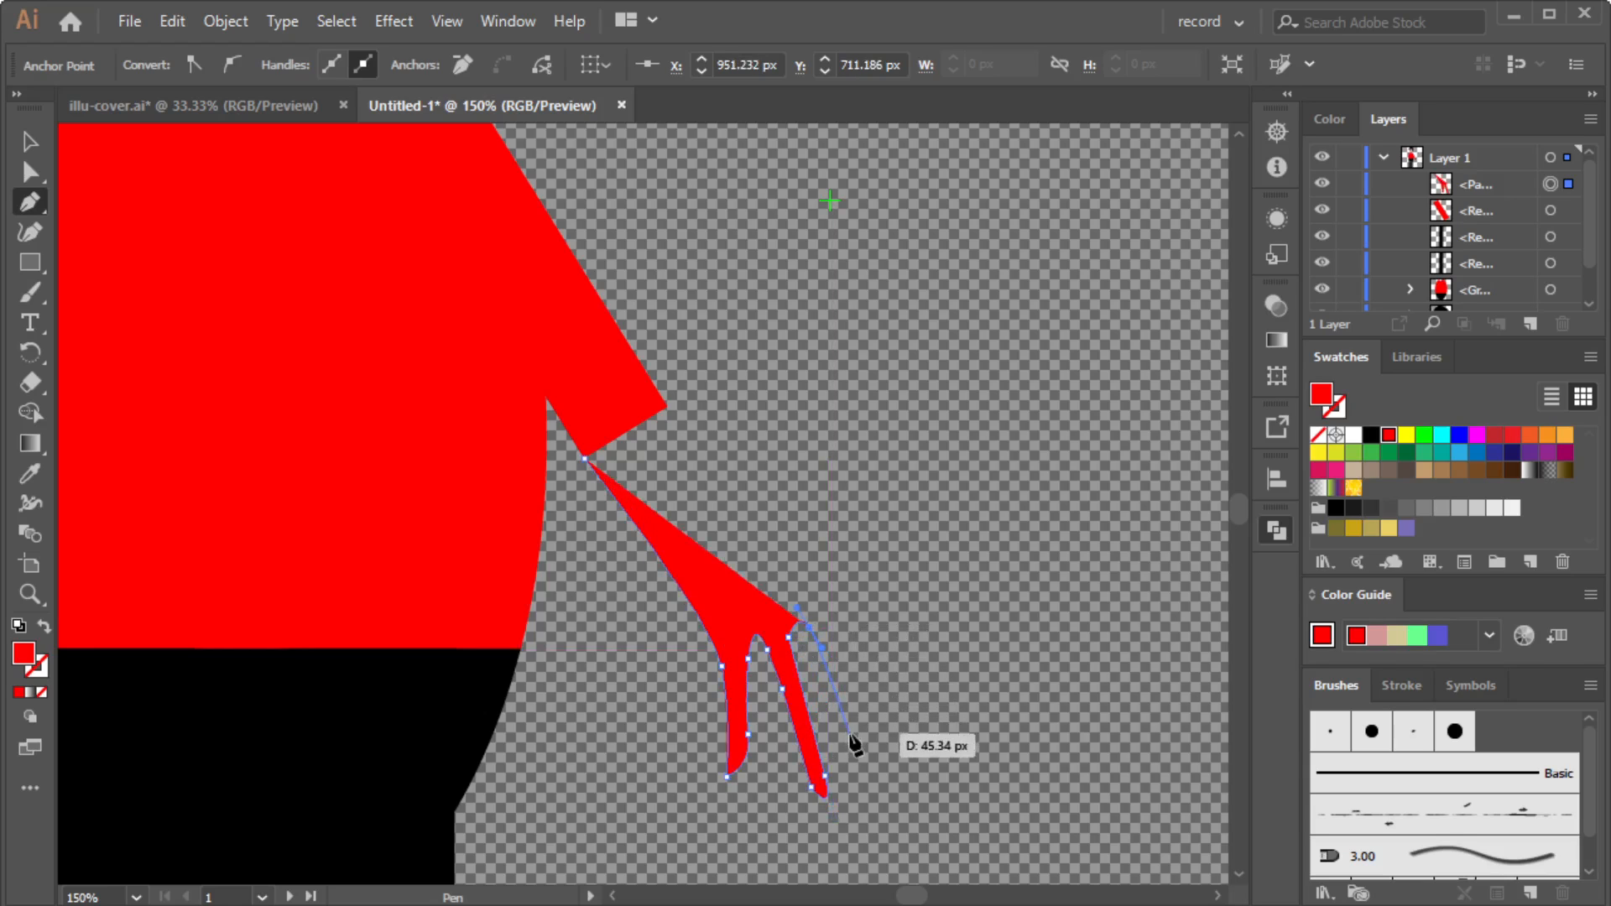
left_click(866, 804)
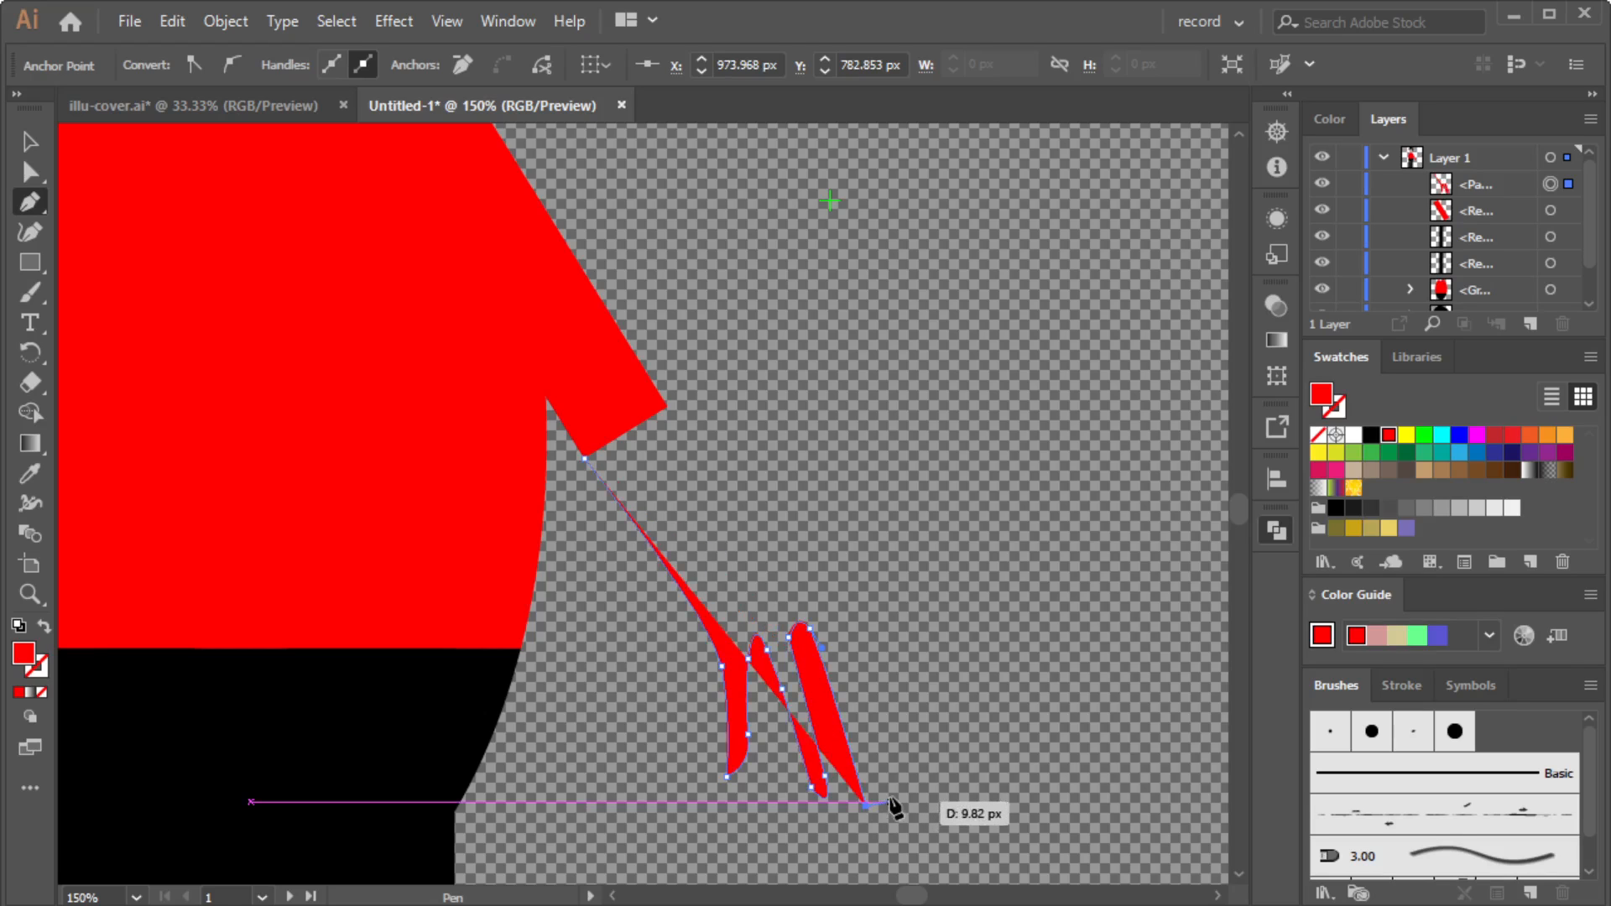
left_click_drag(890, 799, 876, 758)
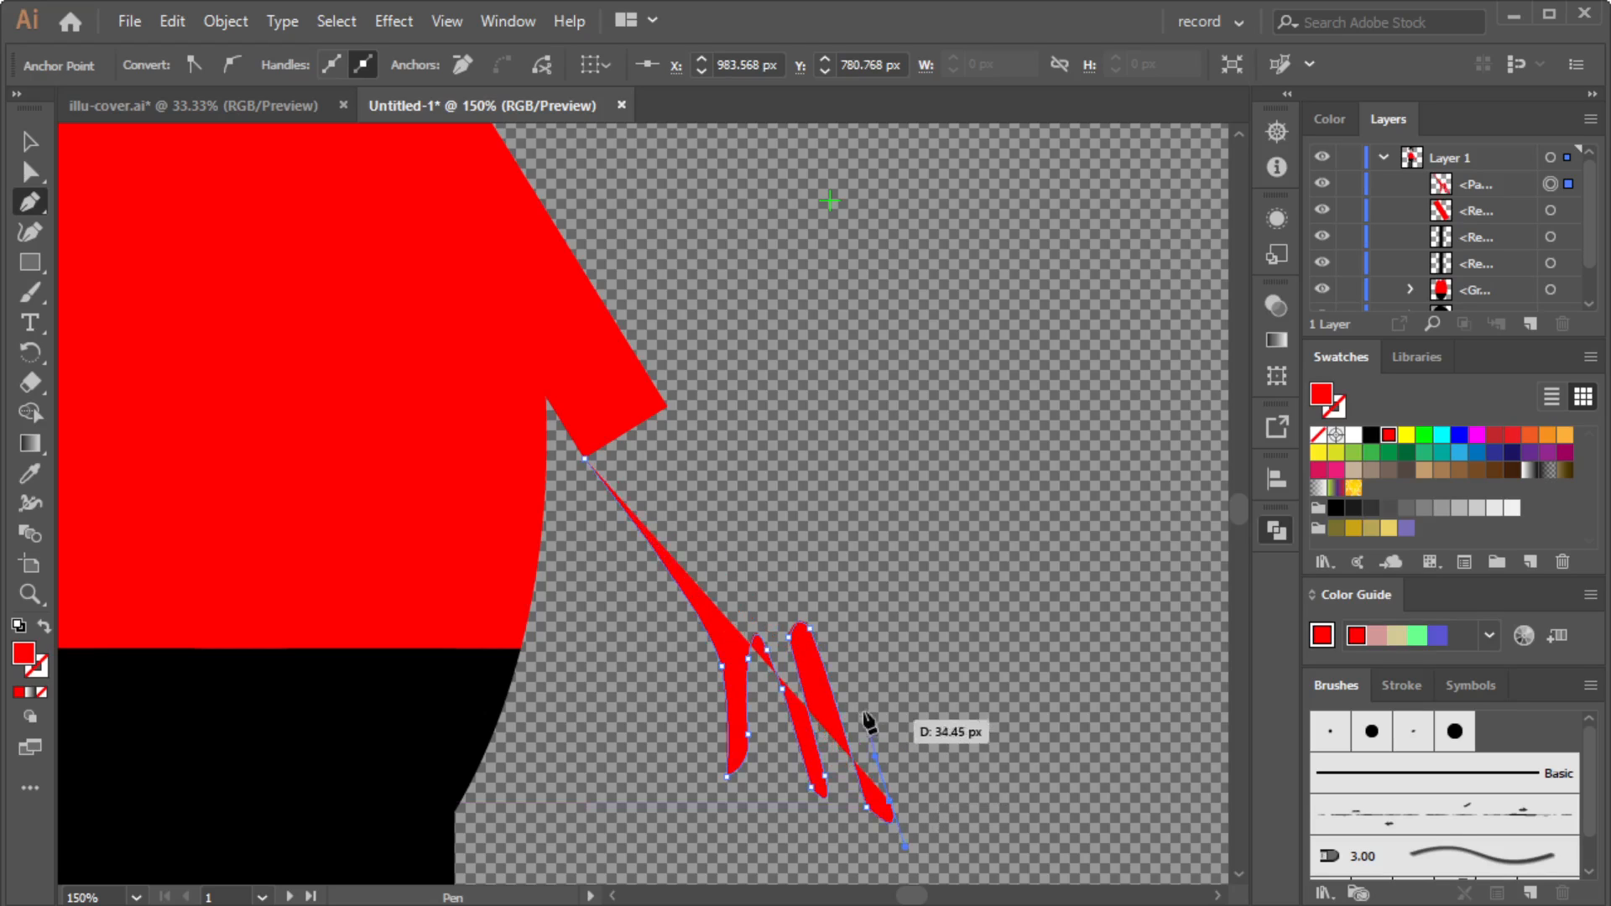
left_click(835, 615)
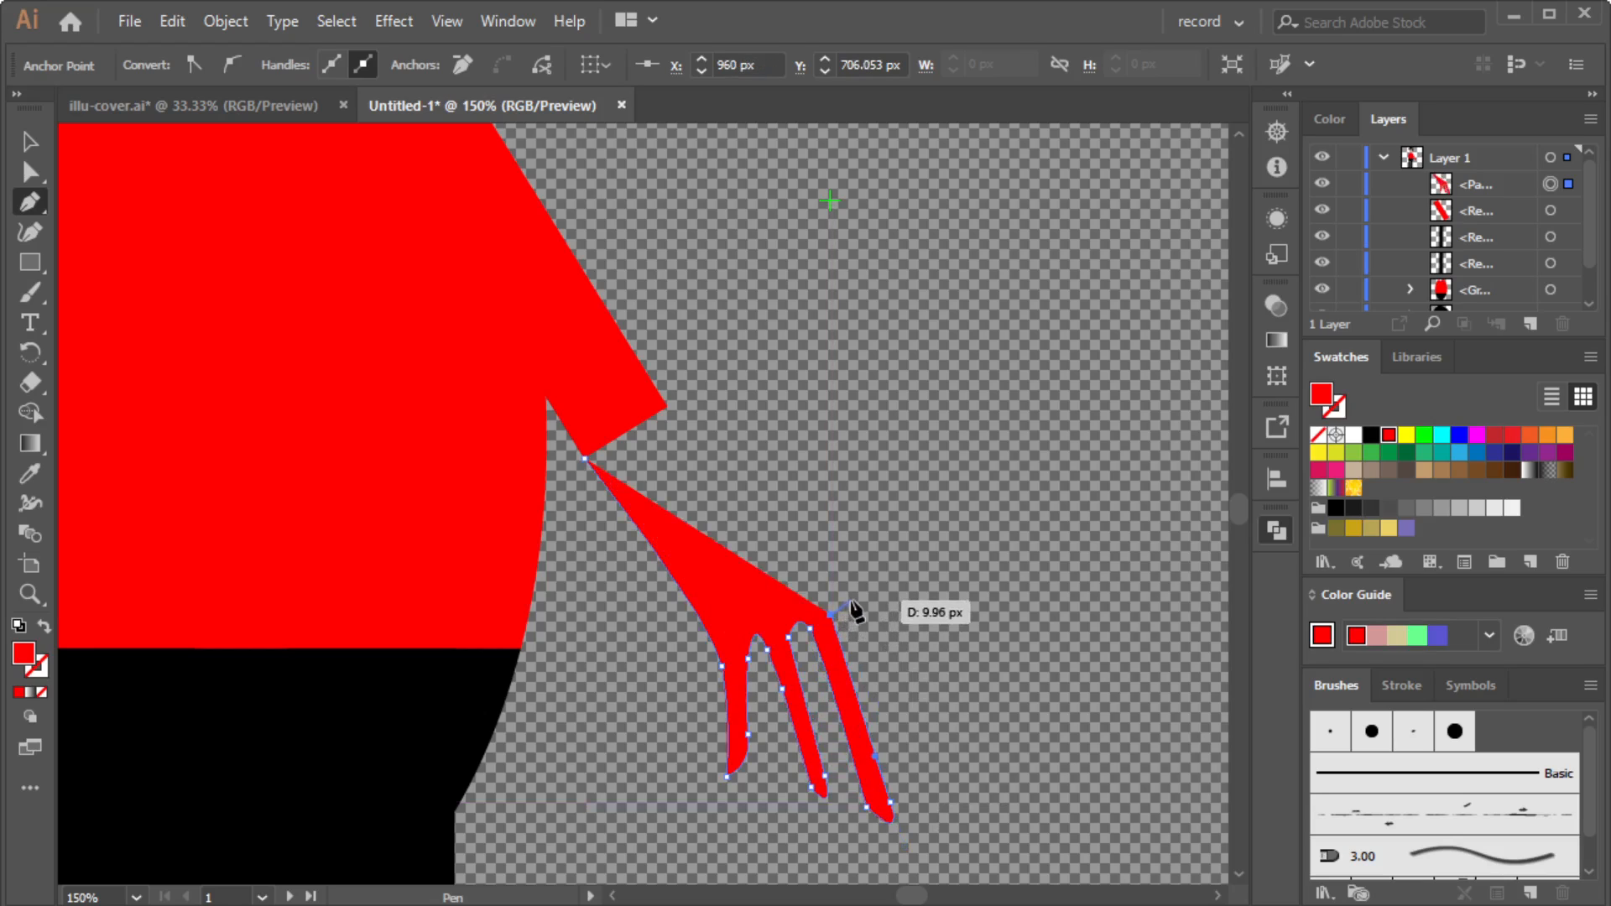
left_click_drag(851, 601, 874, 647)
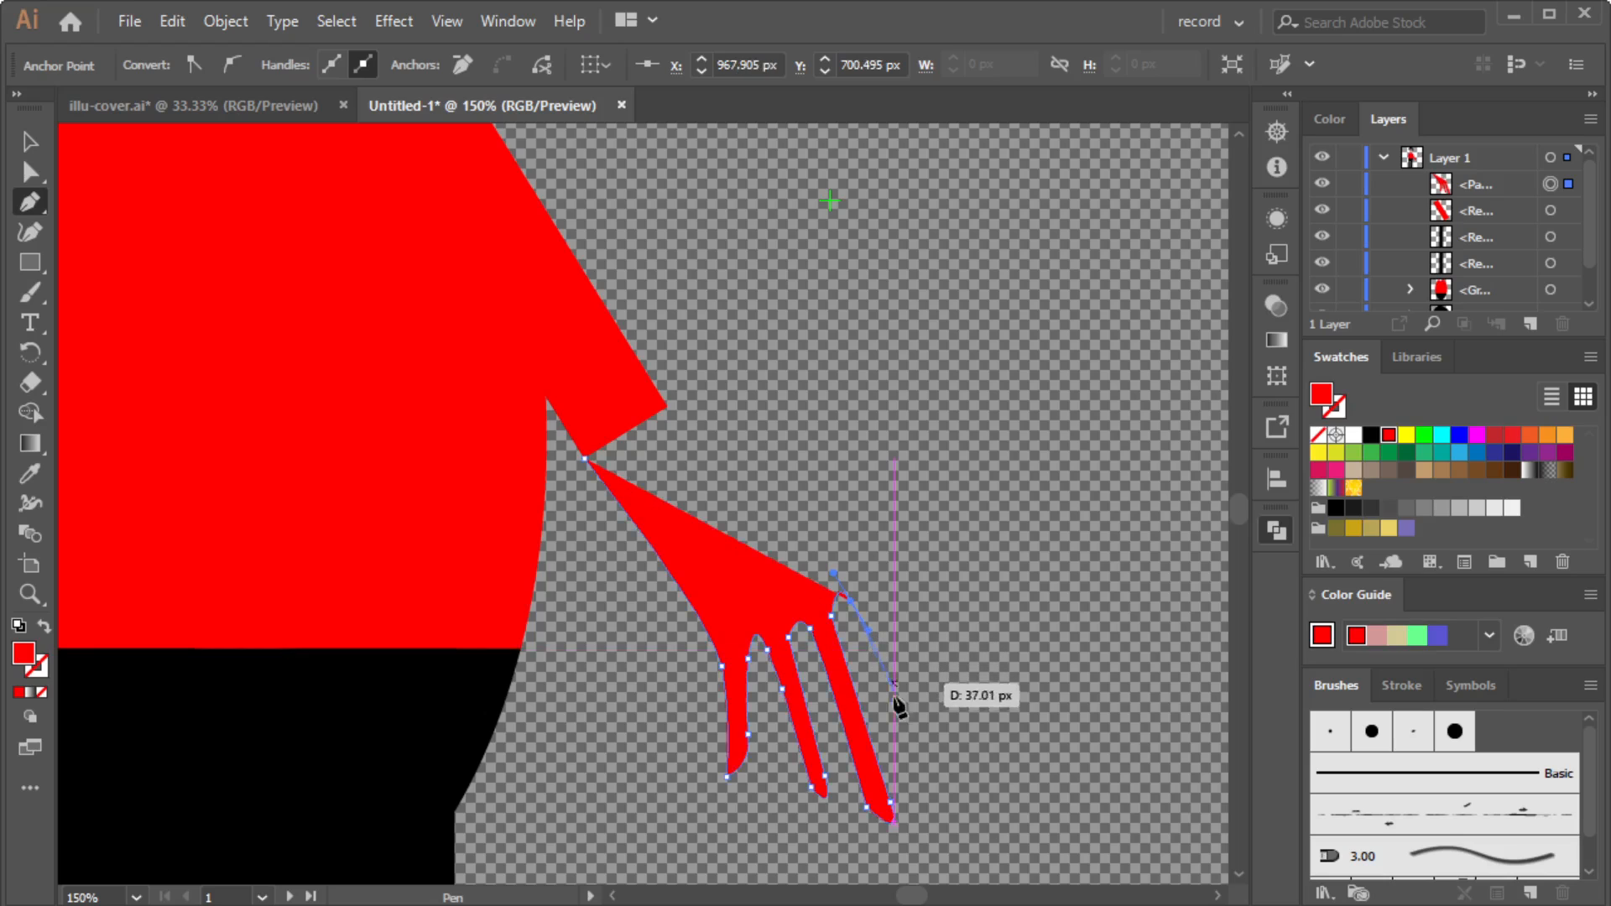
Trace the fourth and fifth fingers of the hand, rounding their tips and the gap between them.
left_click(915, 748)
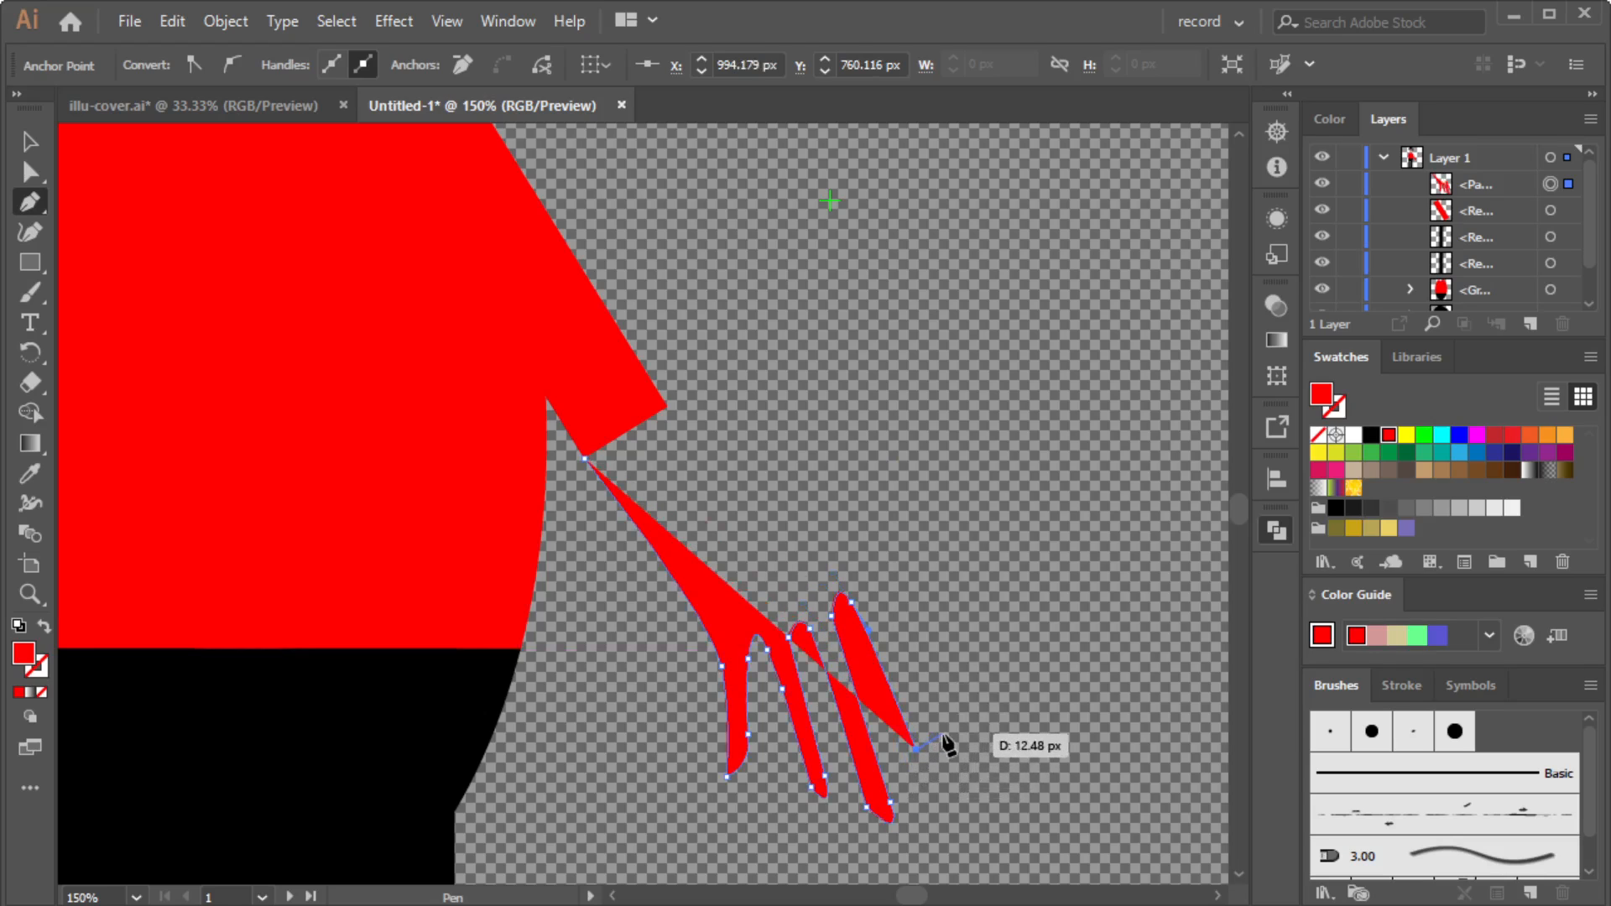
left_click_drag(935, 737, 925, 698)
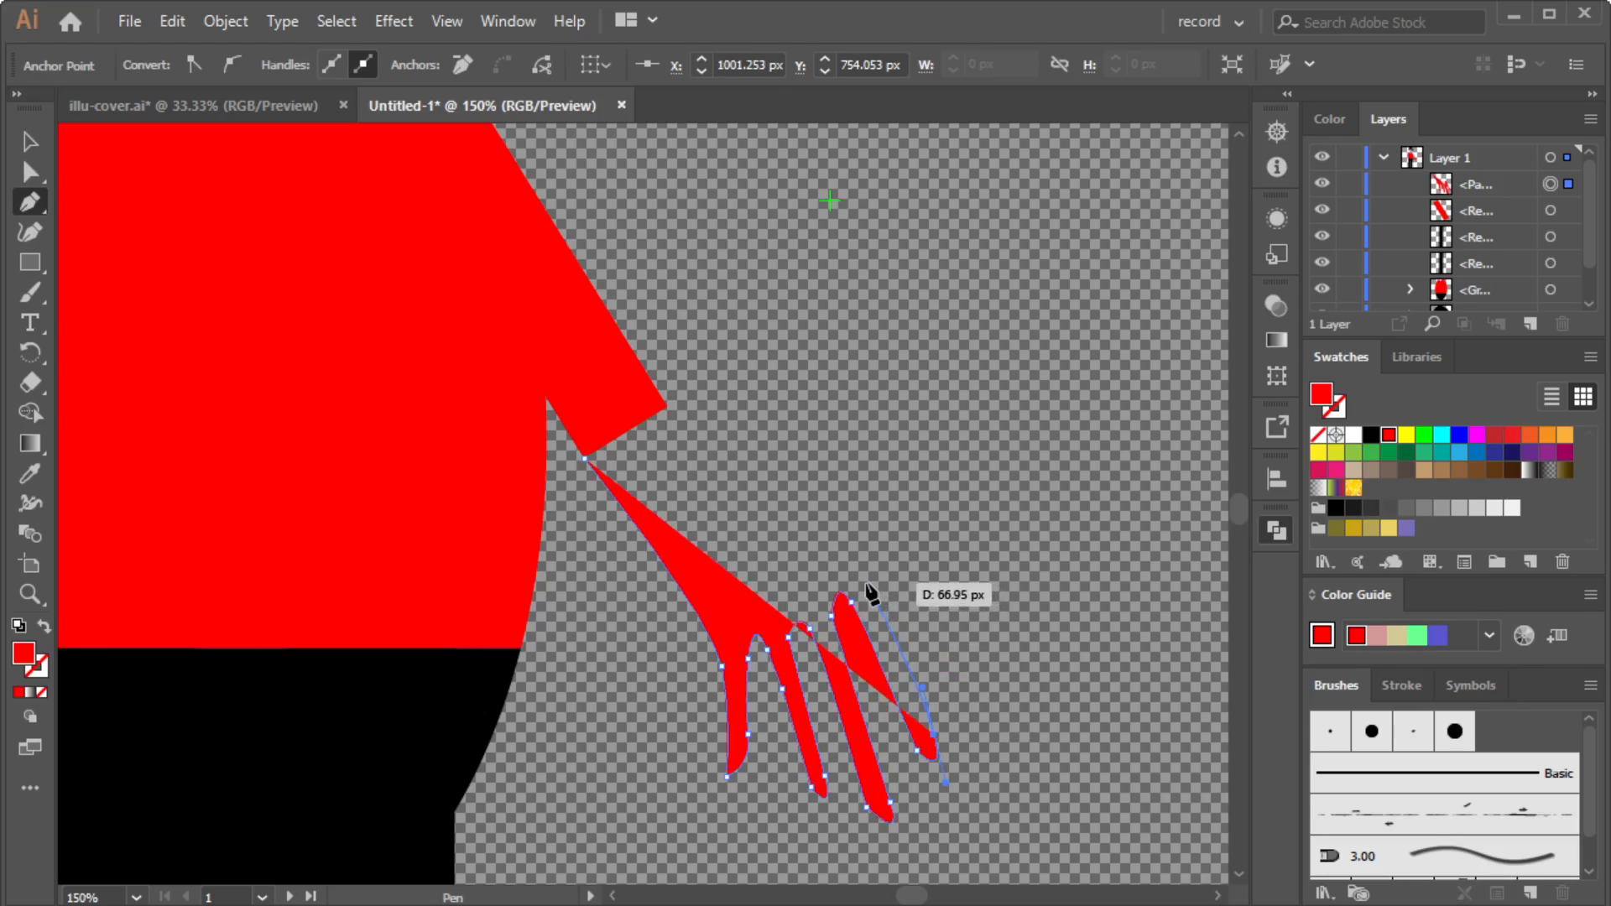
left_click(865, 582)
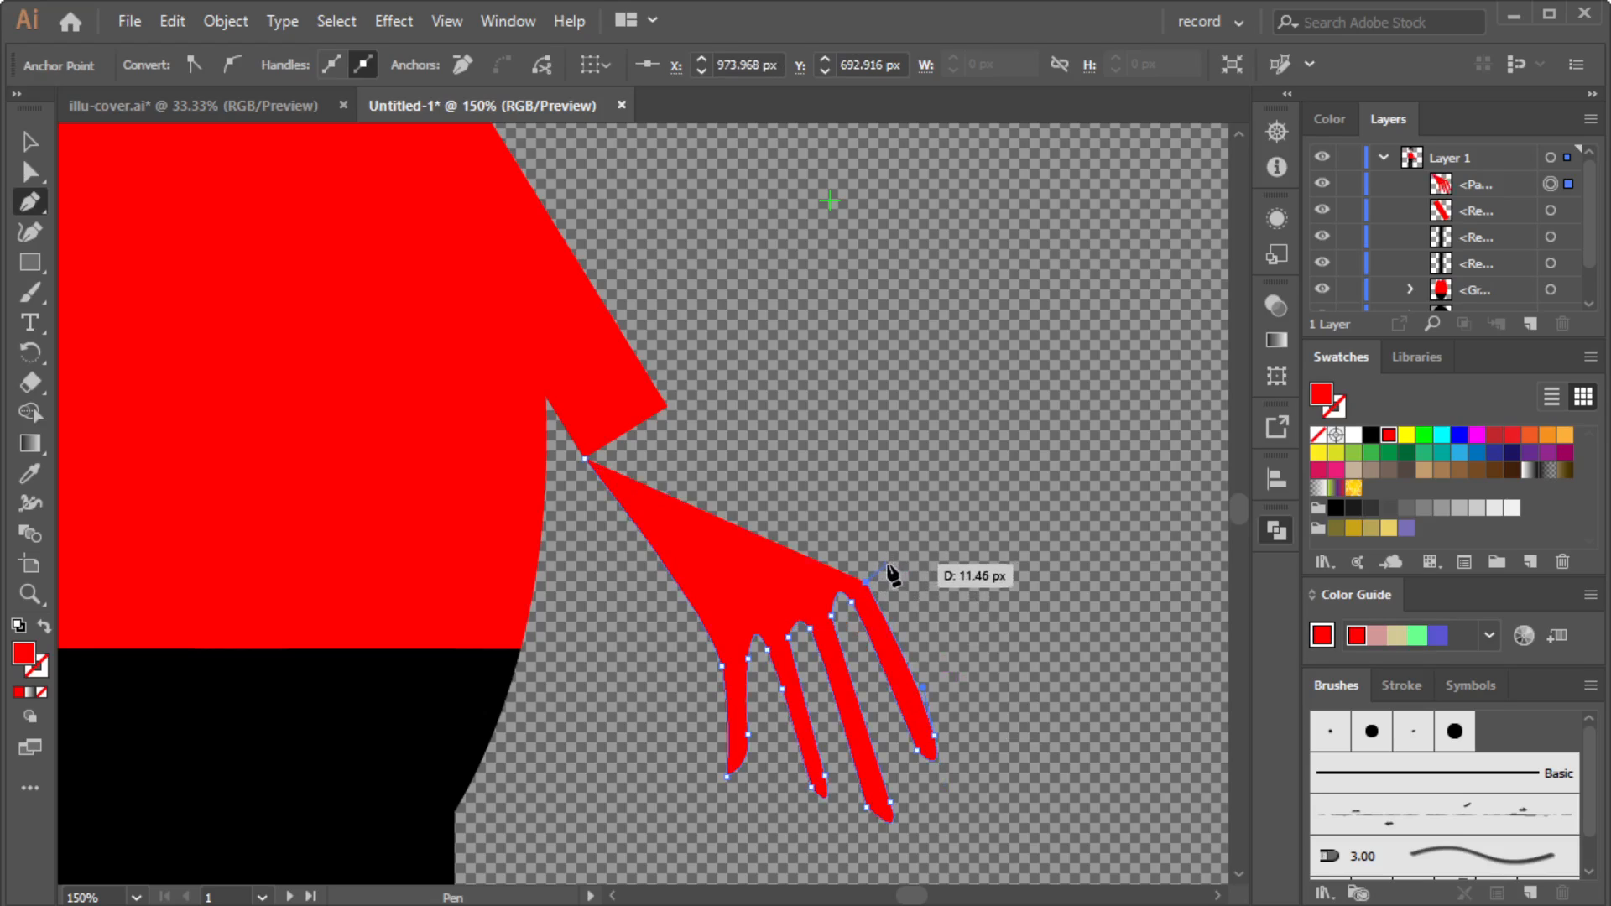
left_click_drag(888, 570, 918, 618)
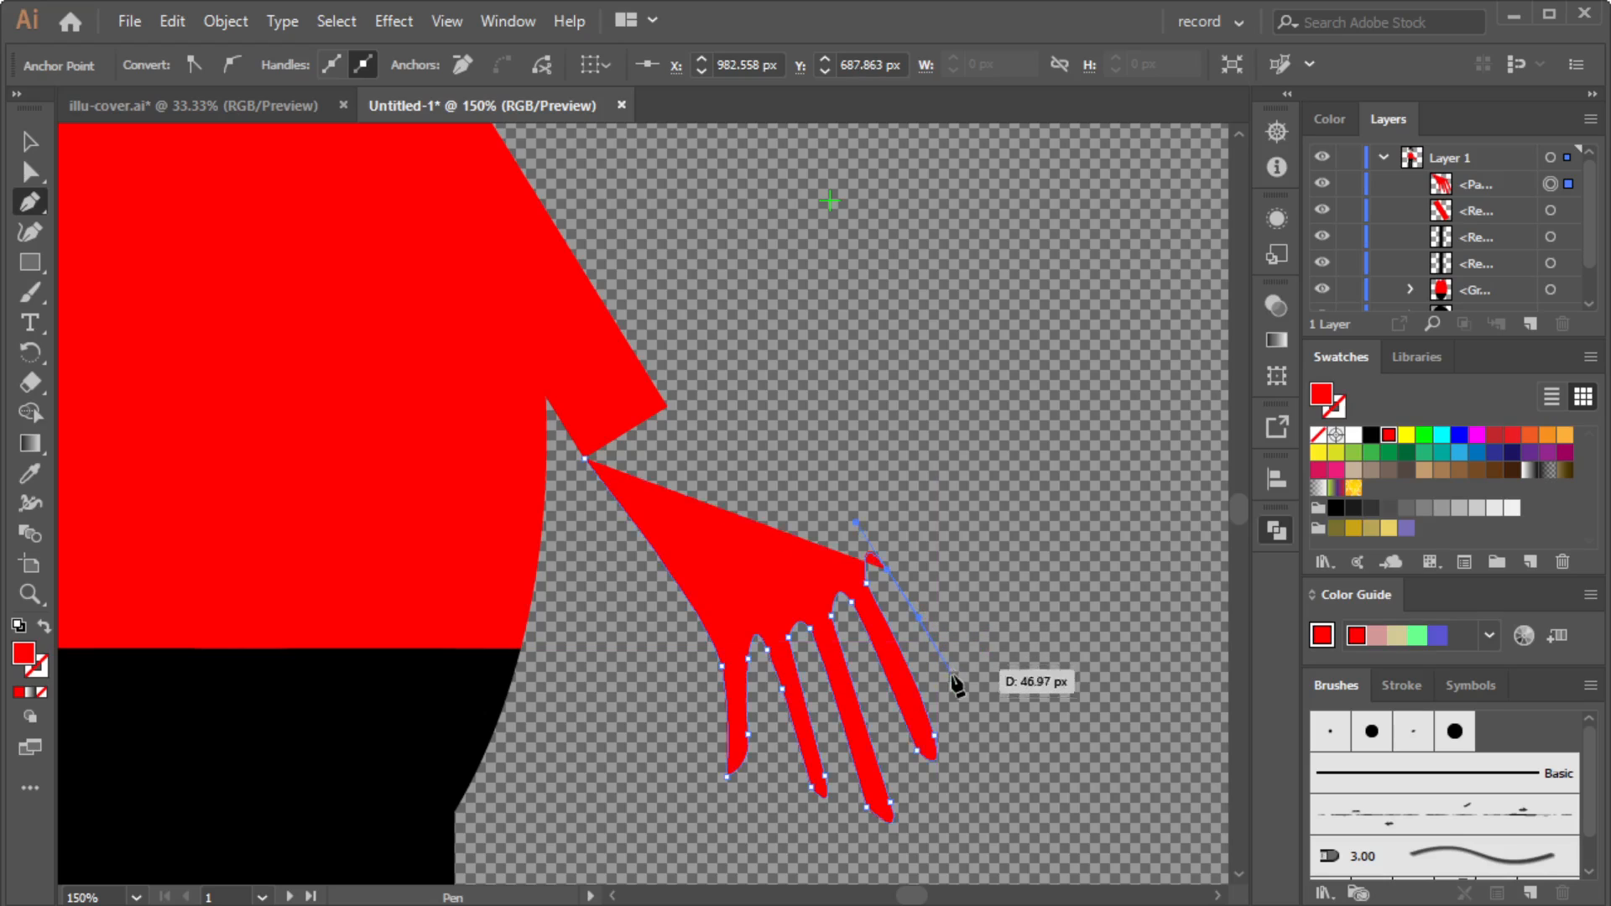
left_click(953, 674)
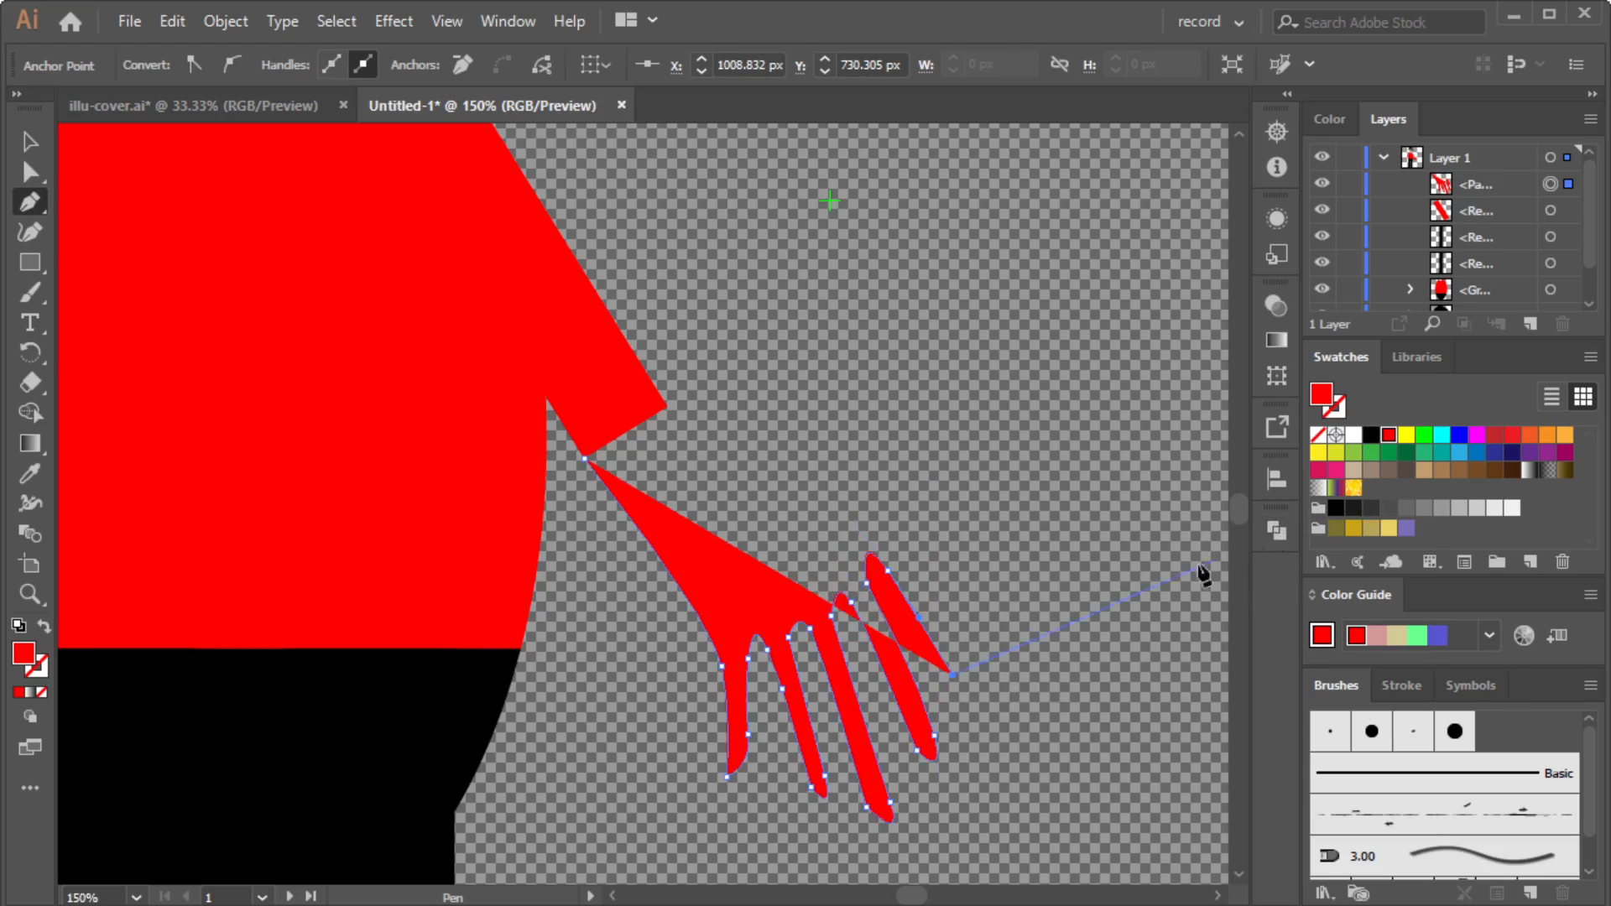
left_click_drag(971, 651, 937, 600)
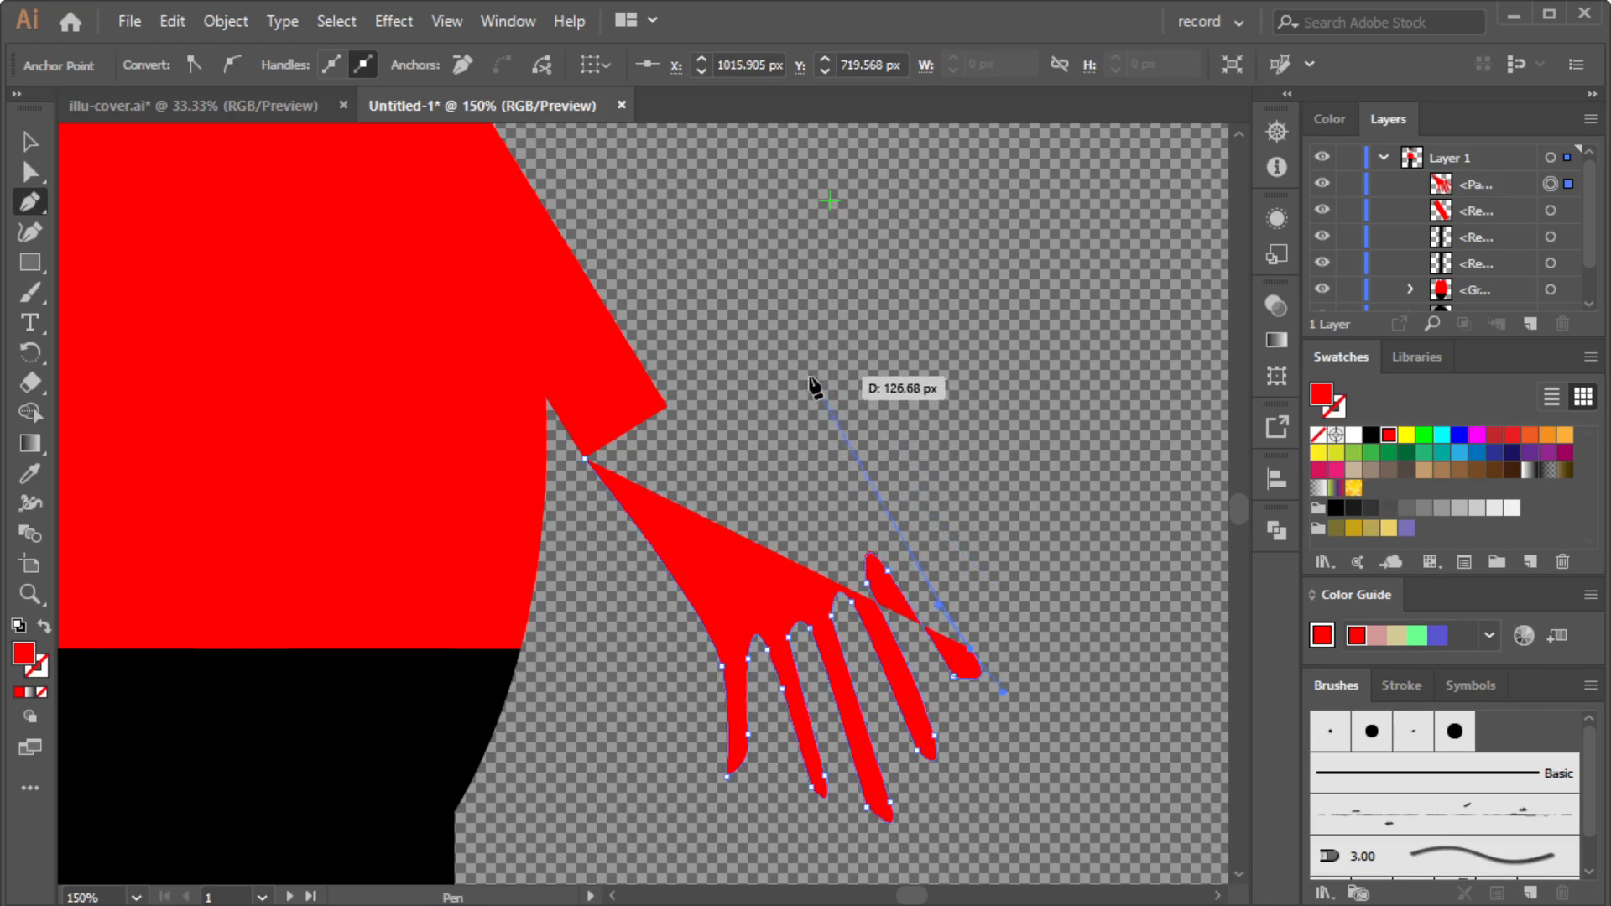
Curve the outline along the back of the hand to the sleeve's outer edge and close it at its starting point.
left_click_drag(767, 381, 690, 351)
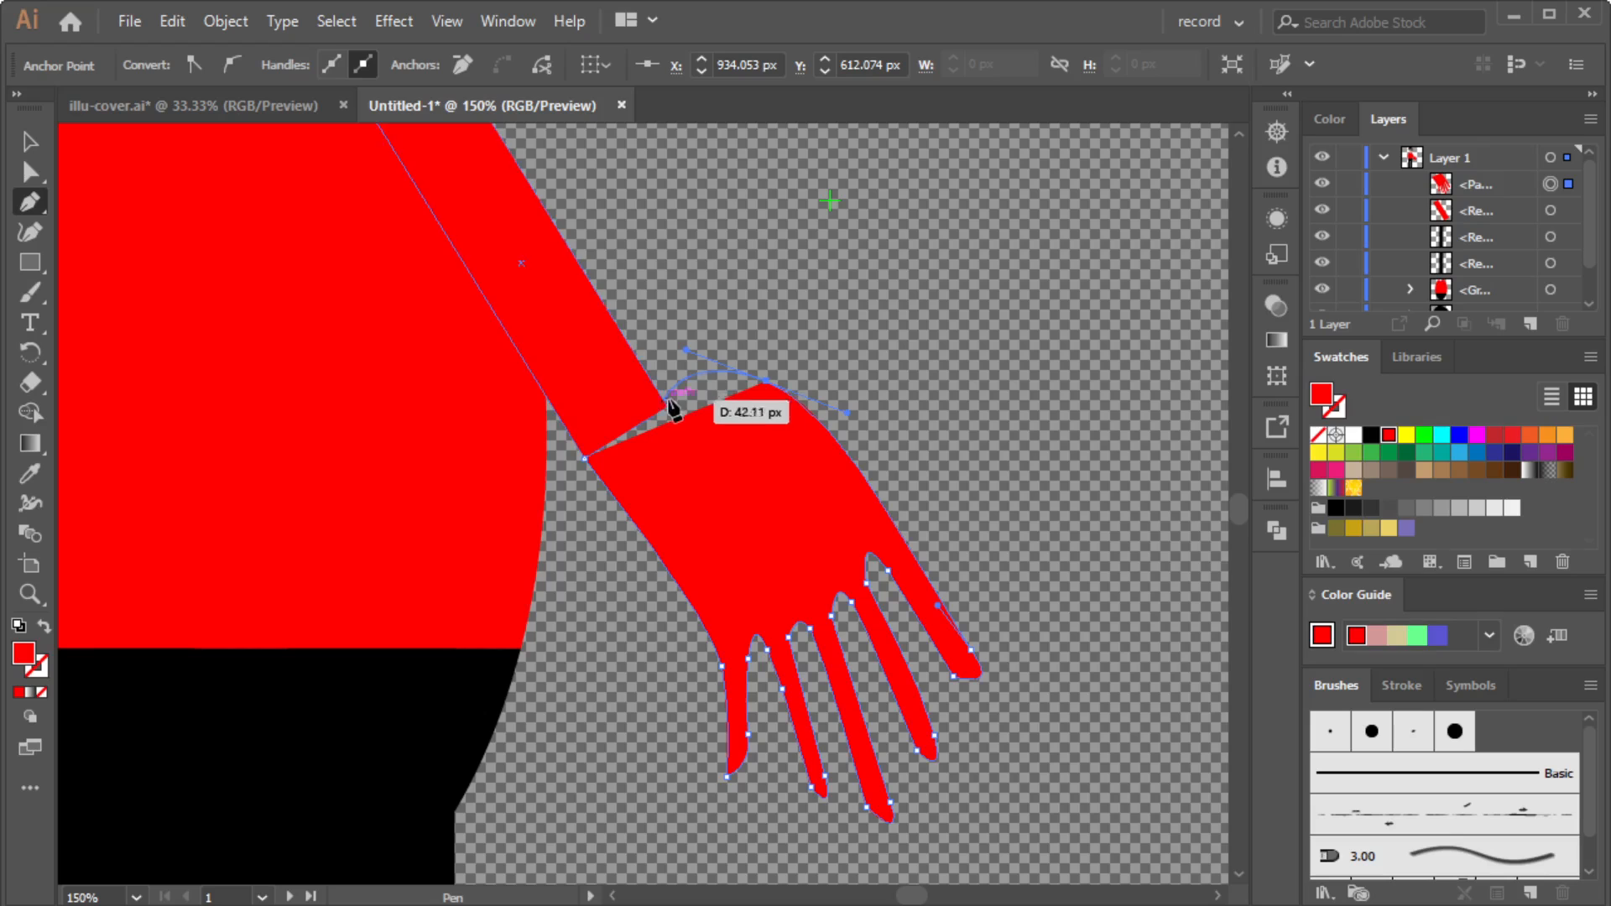
left_click(602, 300)
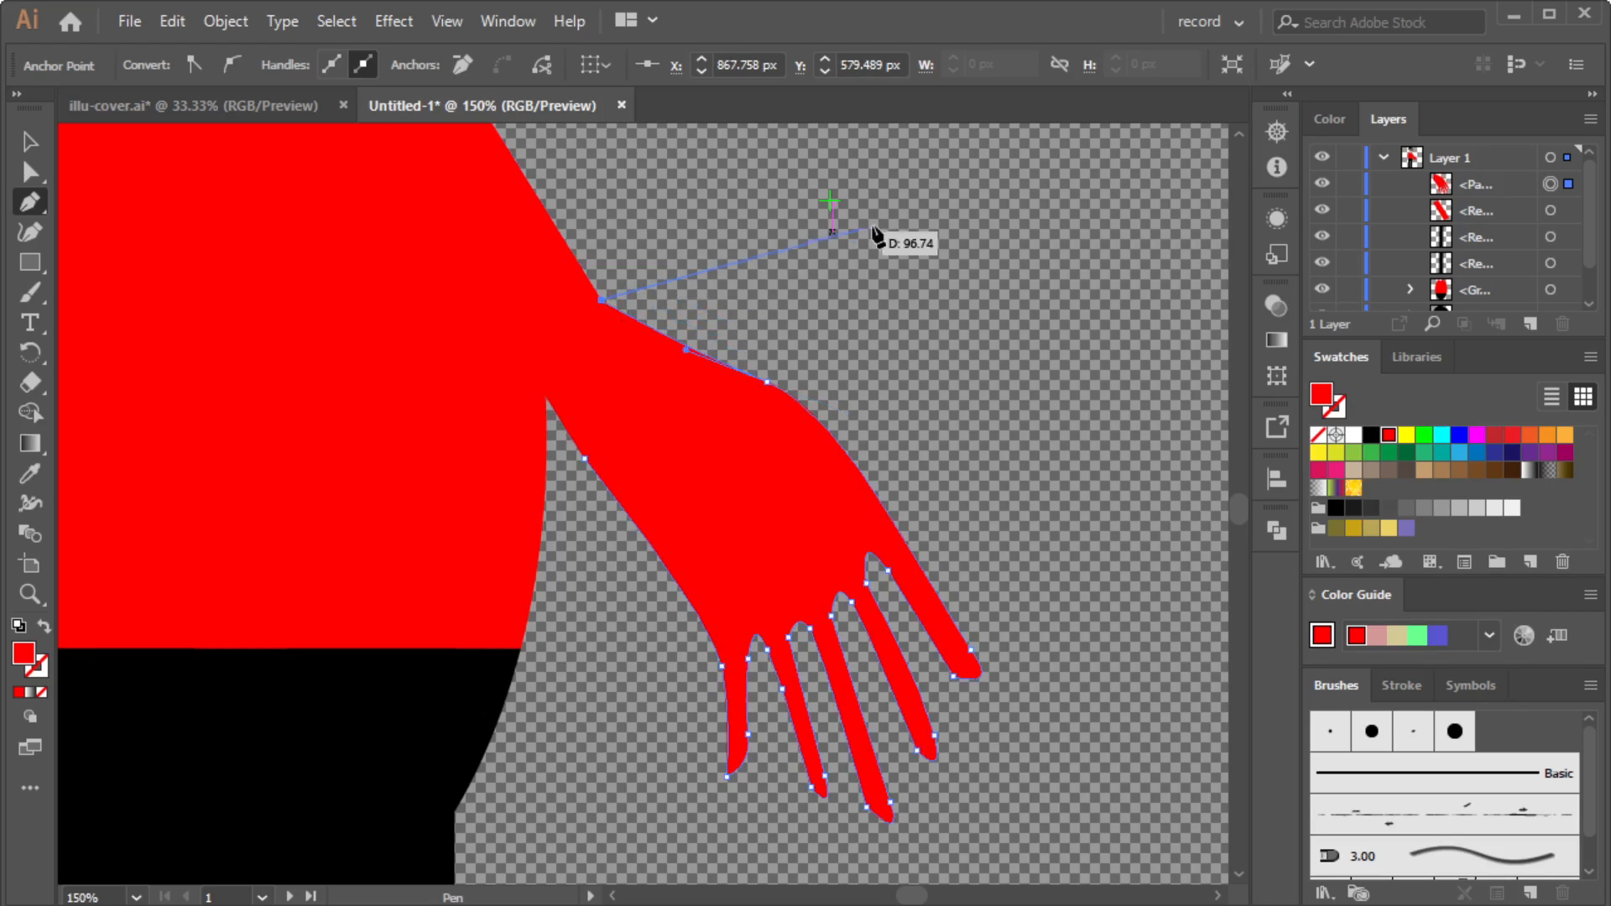
left_click(585, 458)
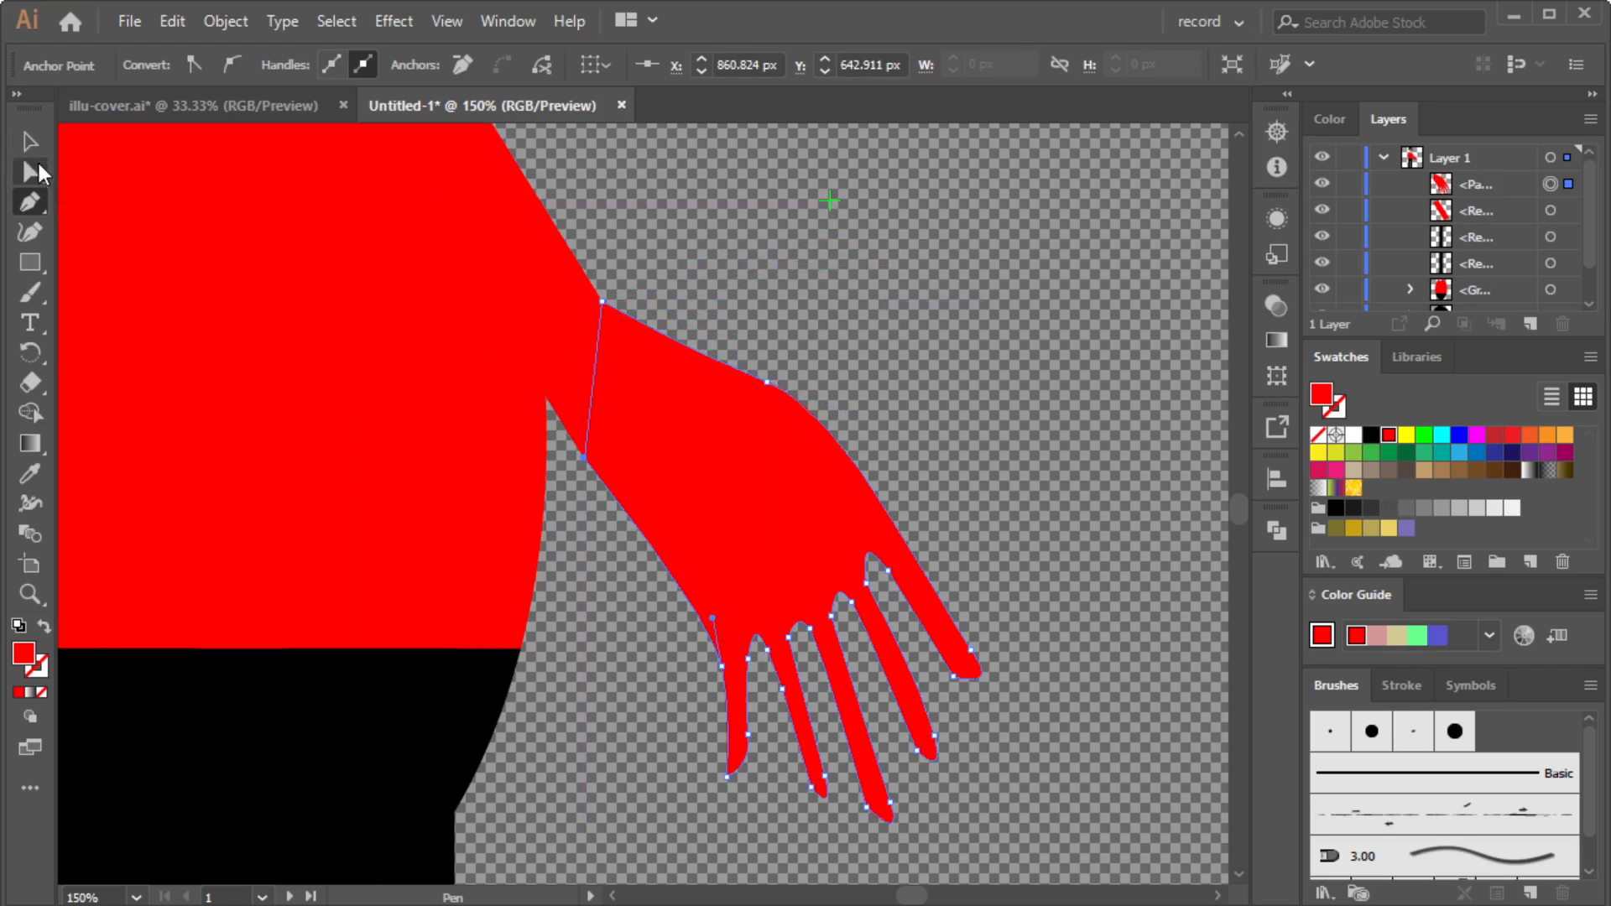
Squeeze the hand shape slightly in height and width, and rotate it a little clockwise so the fingers point downward.
left_click(31, 142)
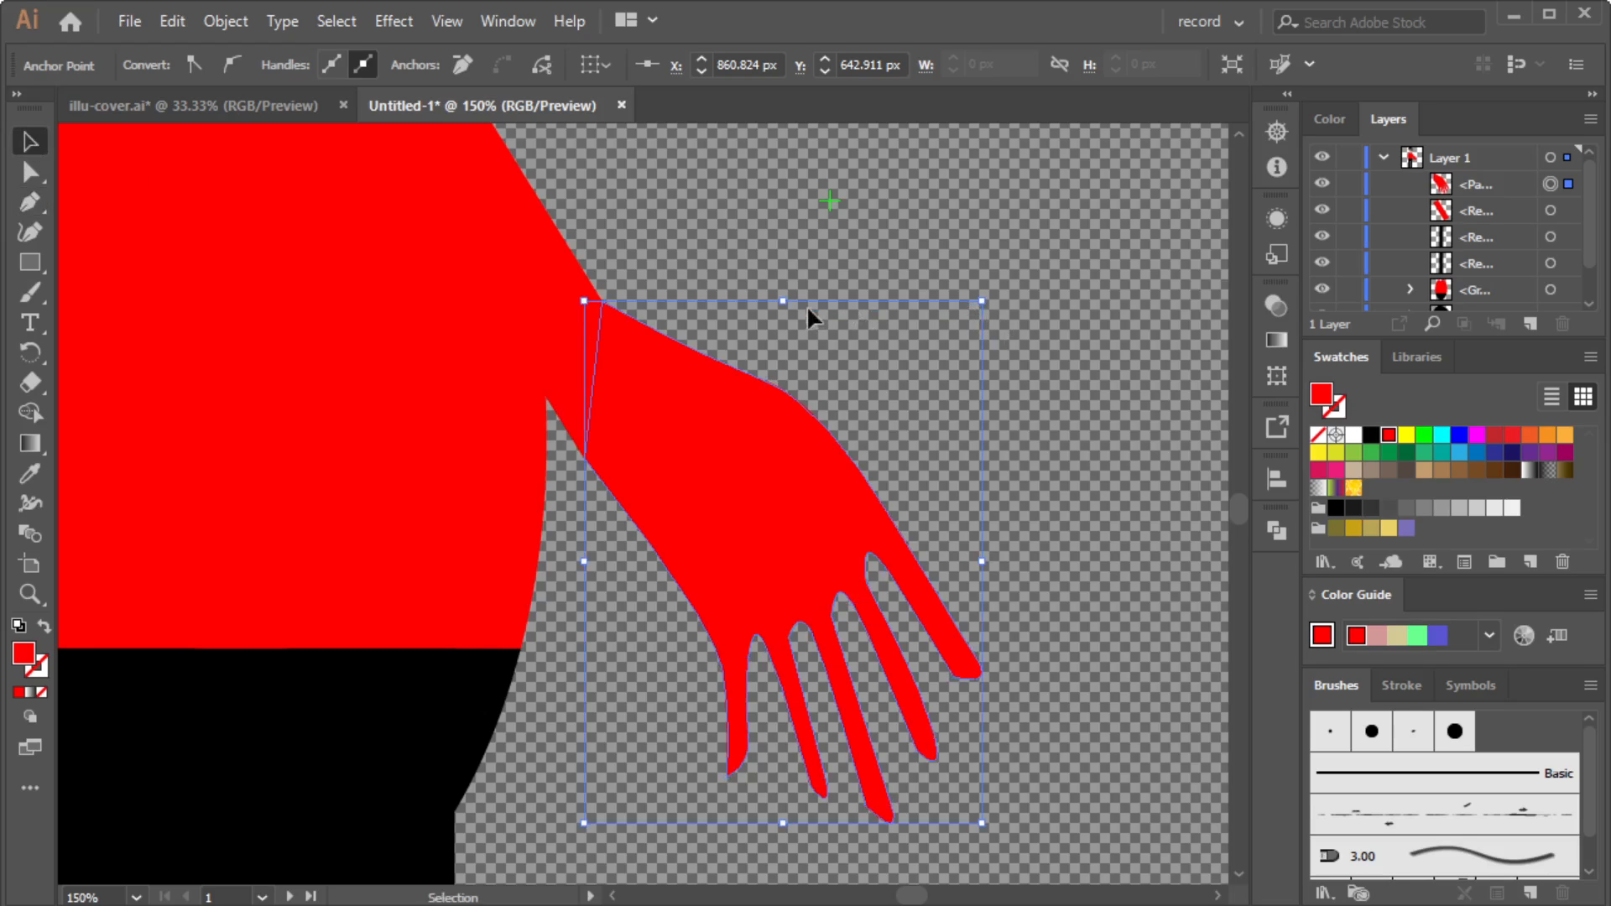
left_click_drag(793, 304, 792, 348)
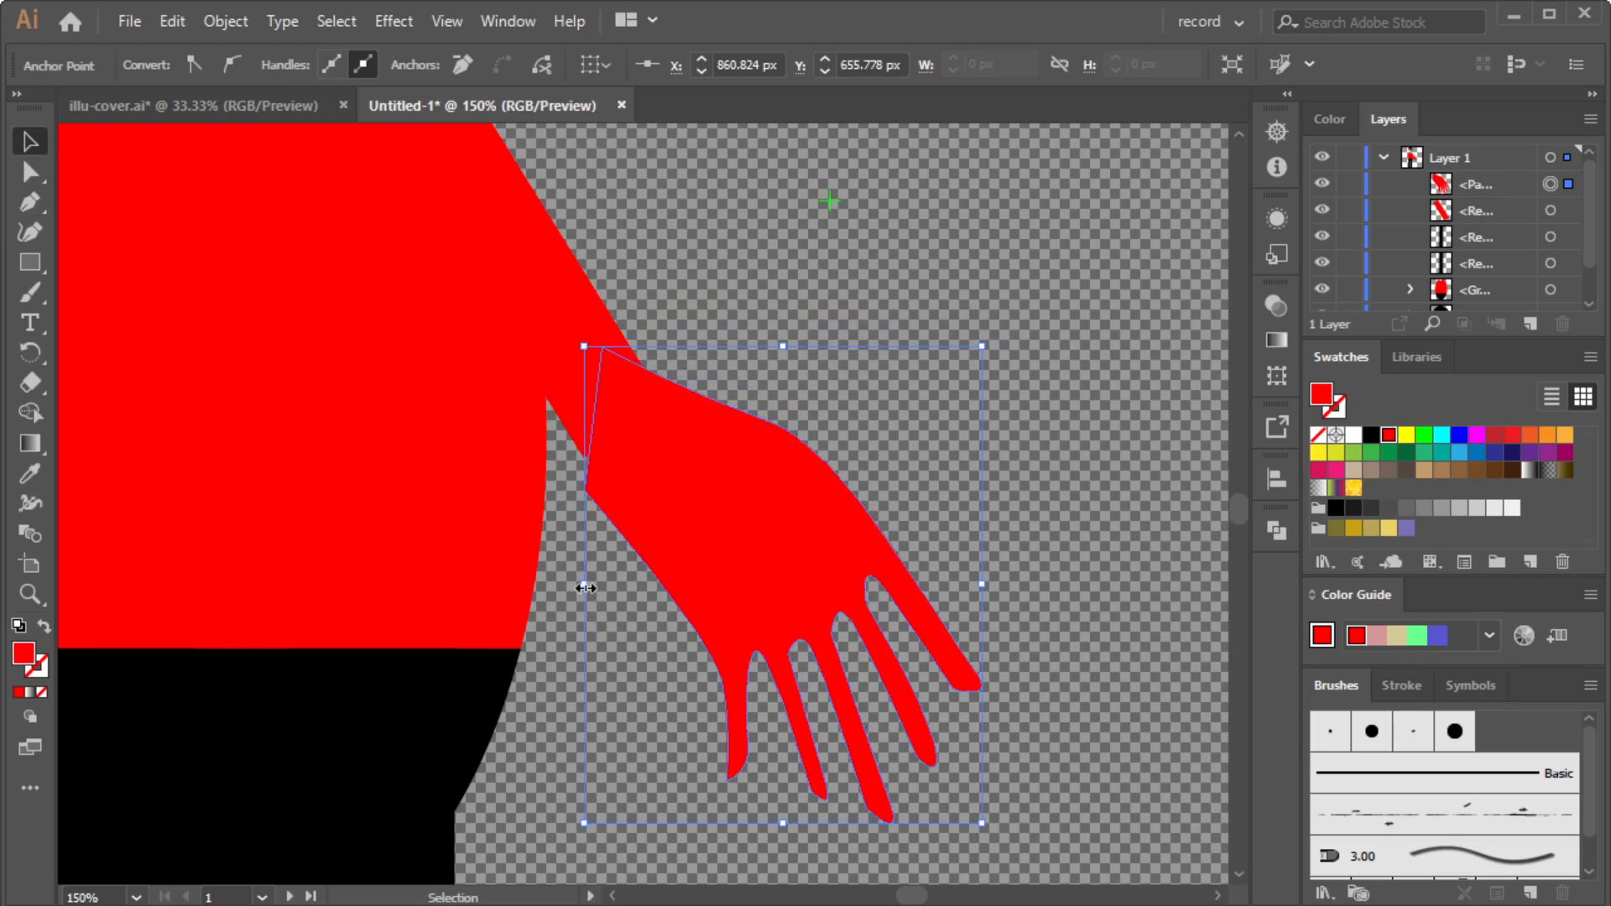
left_click_drag(585, 584, 604, 533)
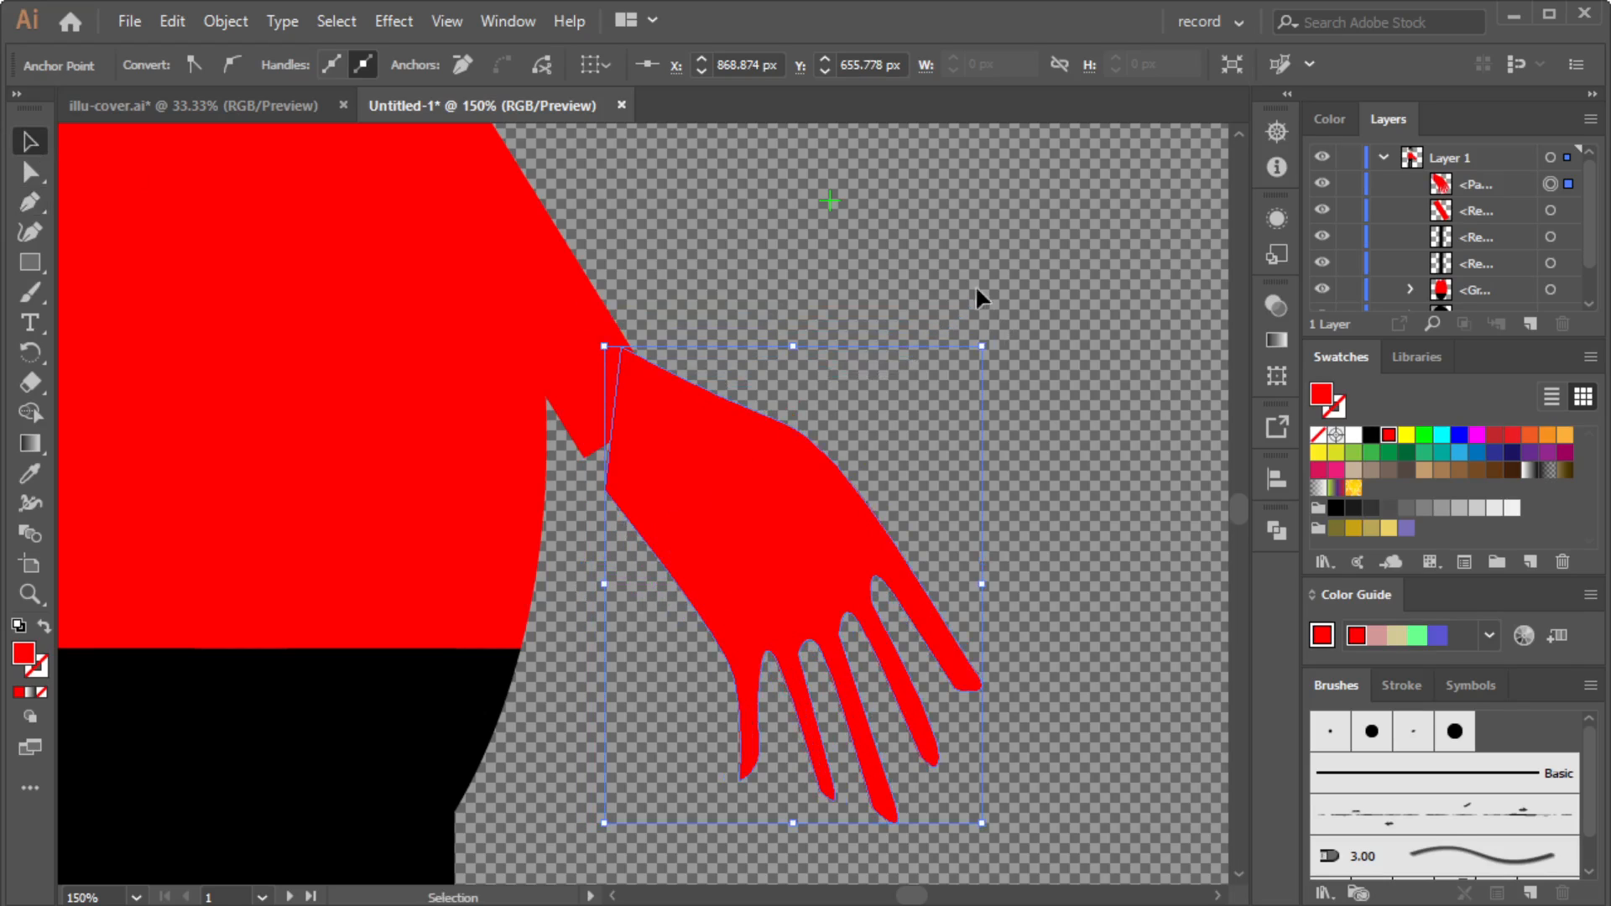
left_click_drag(993, 339, 942, 461)
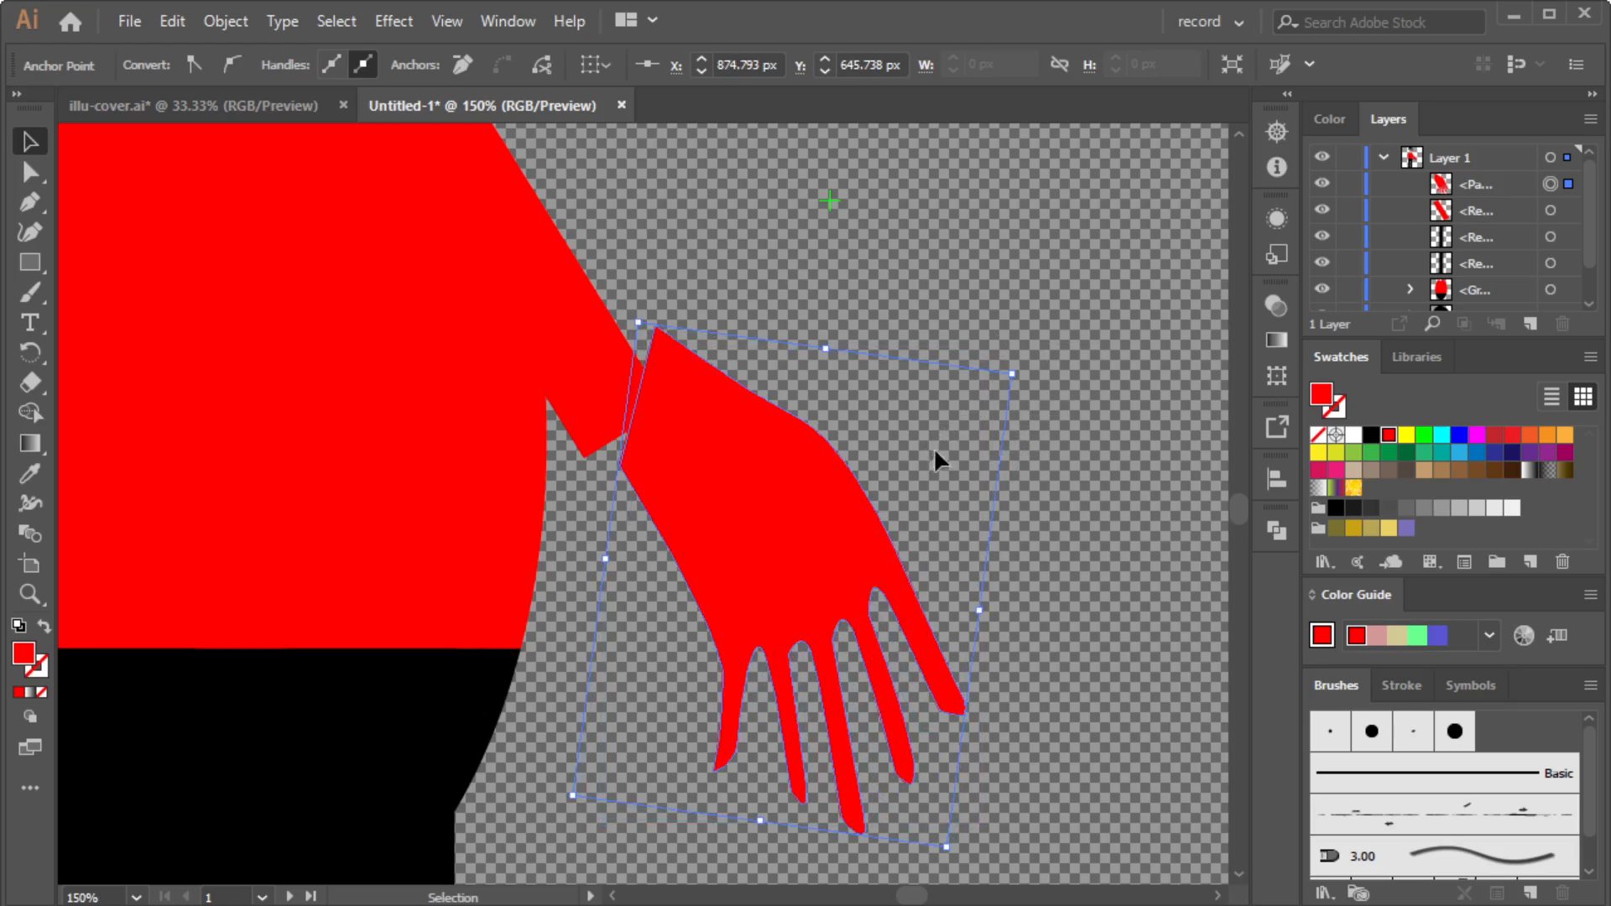
Scale the hand down and place its wrist end at the sleeve's opening.
left_click_drag(1007, 399, 894, 454)
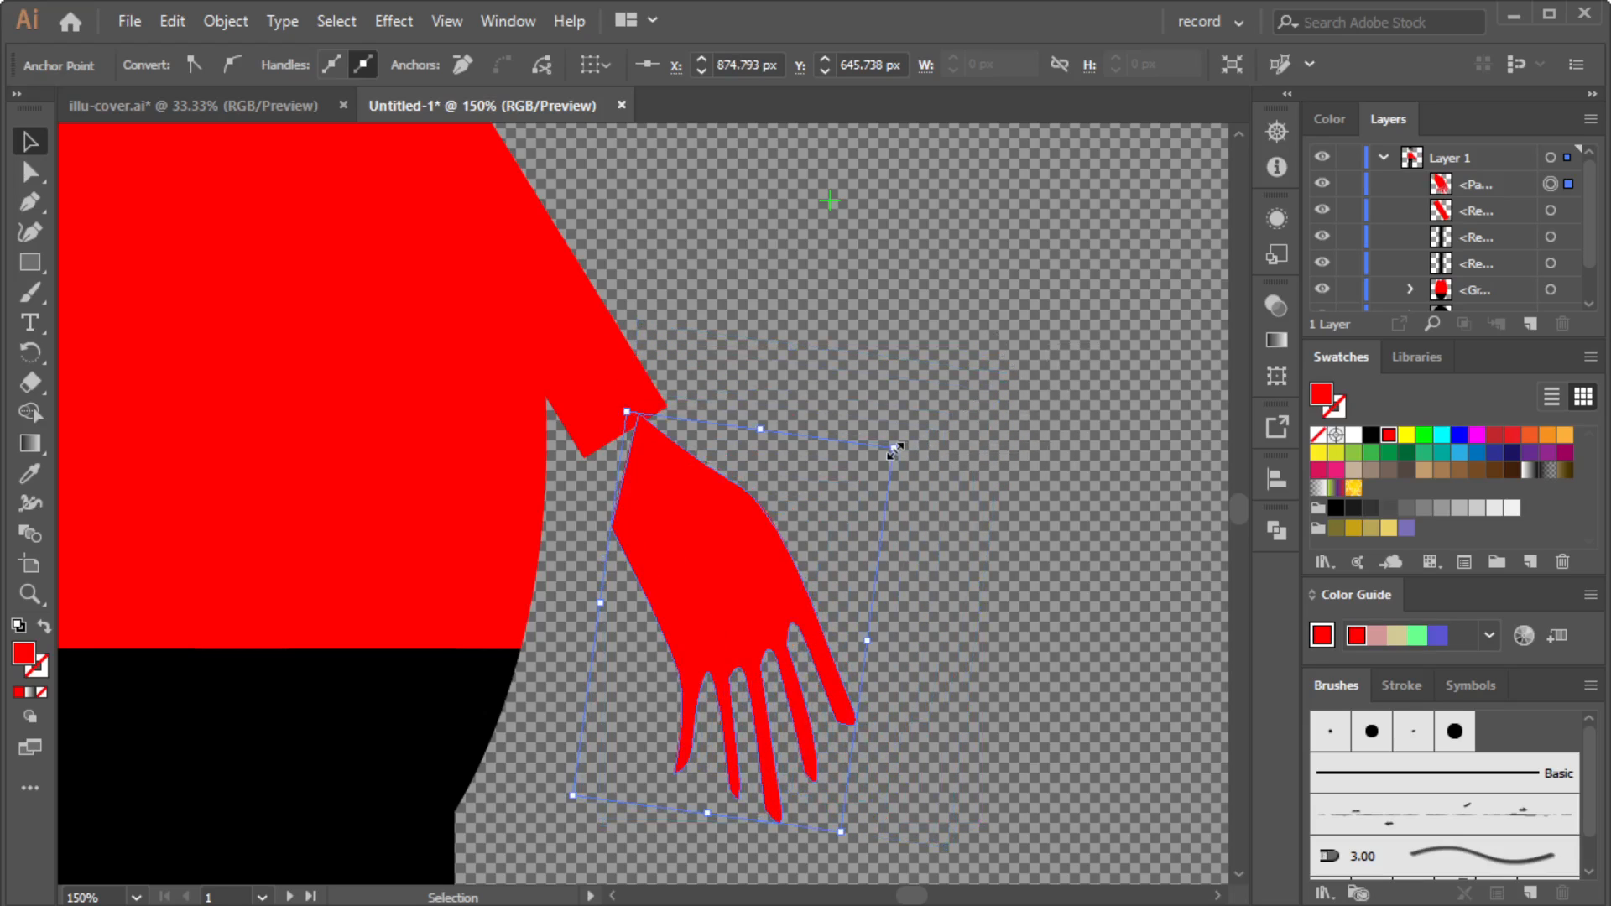
left_click_drag(738, 567, 730, 539)
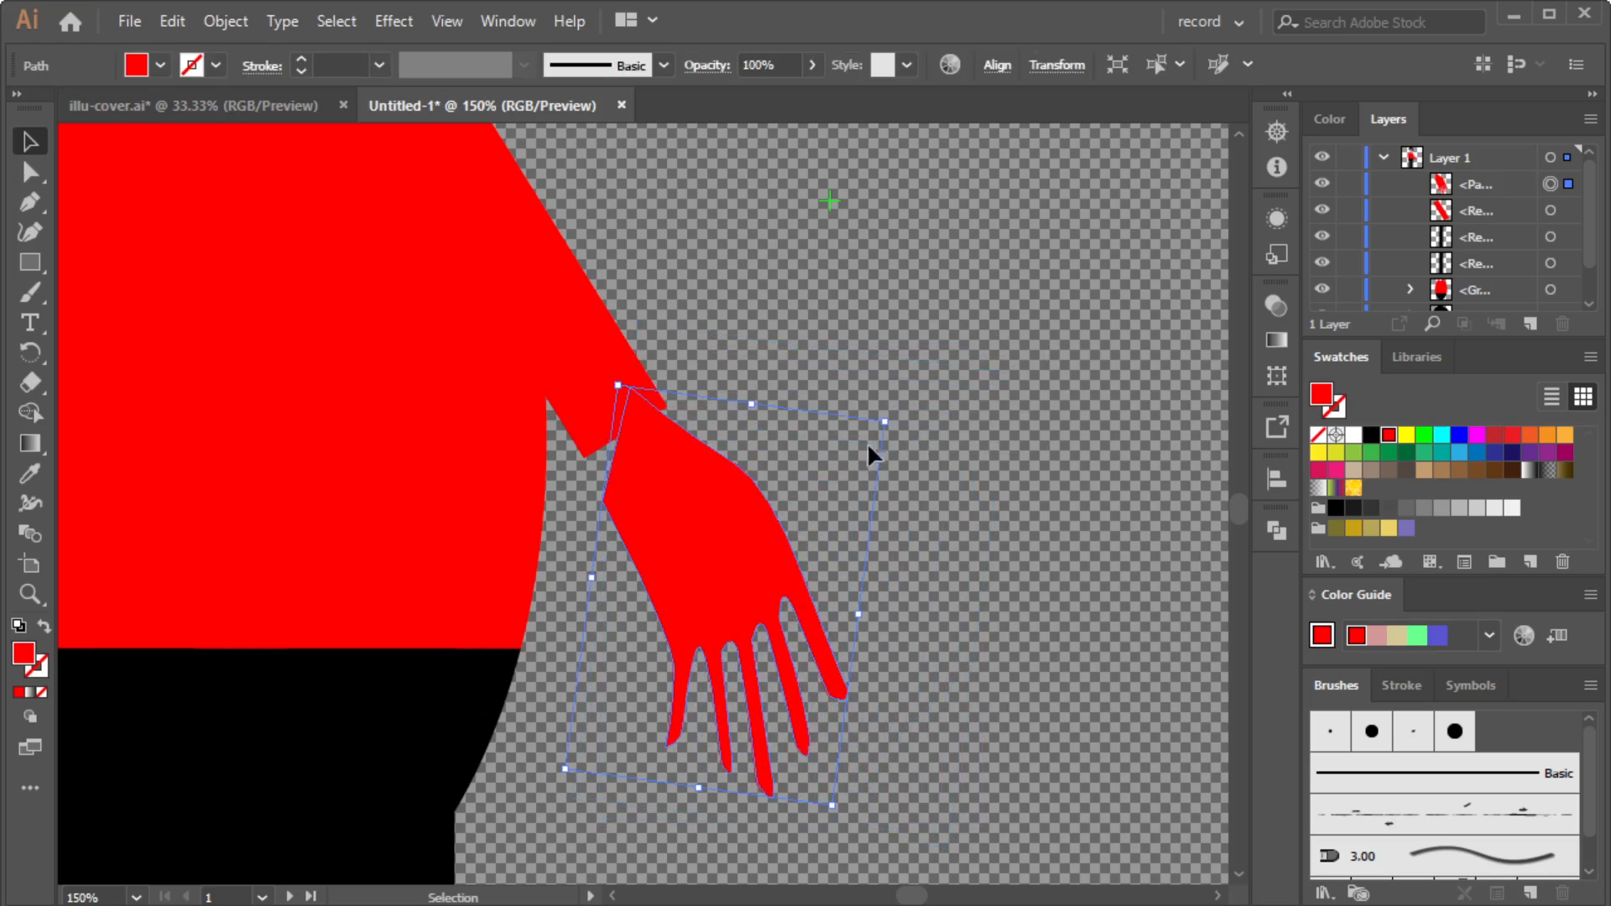
left_click_drag(886, 423, 864, 456)
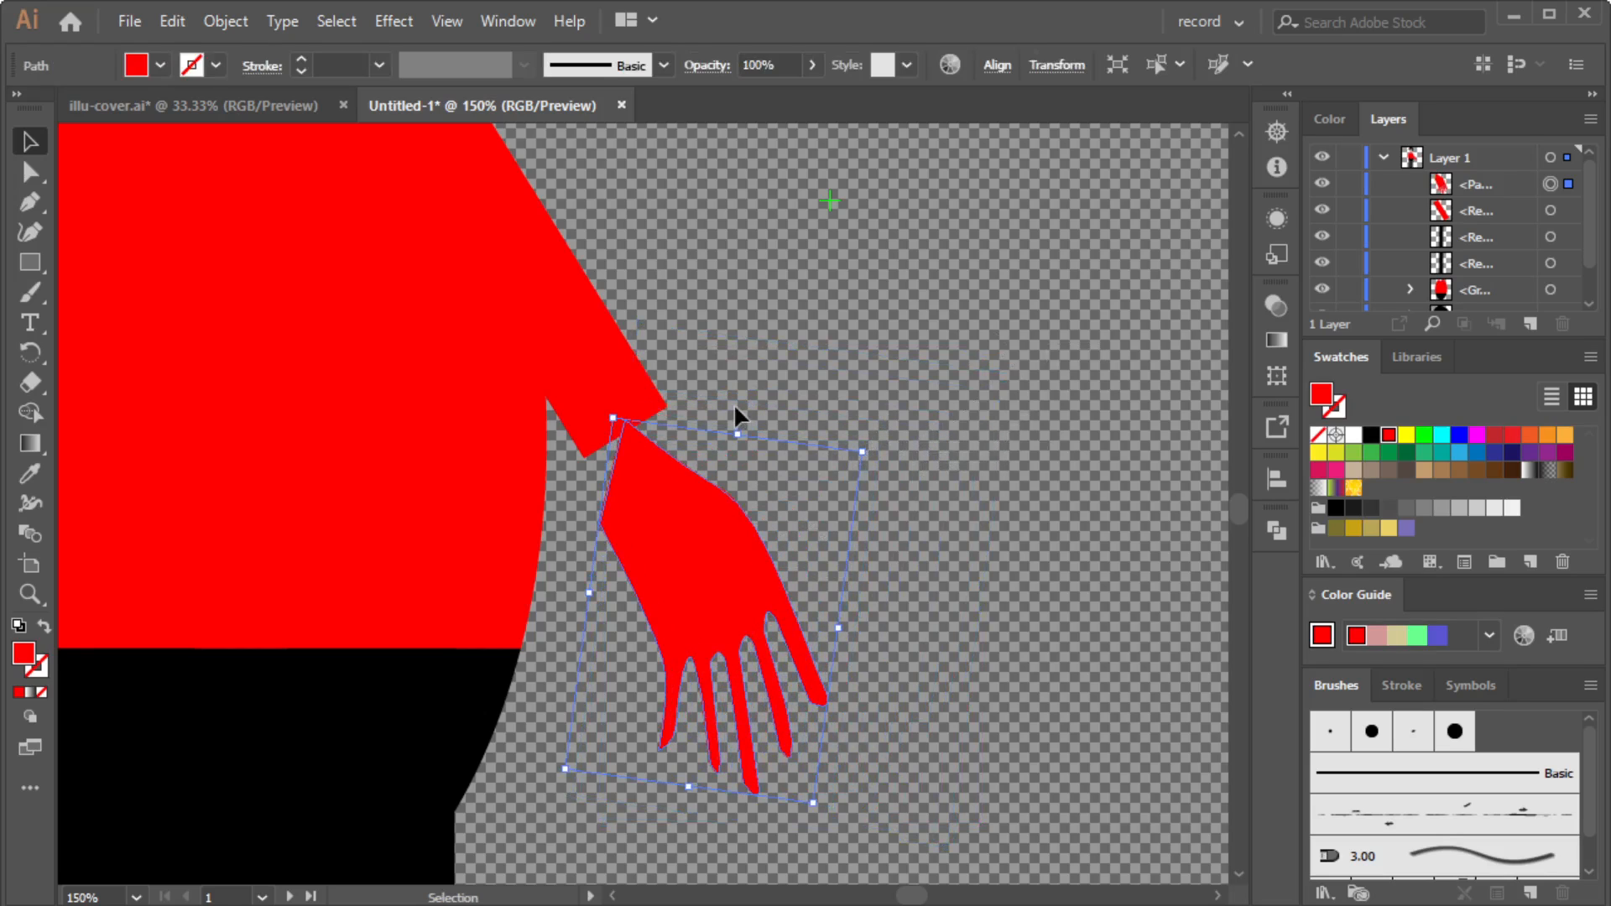
Recolour the hand with the skin tone sampled from the face.
scroll(688, 331, "up", 2)
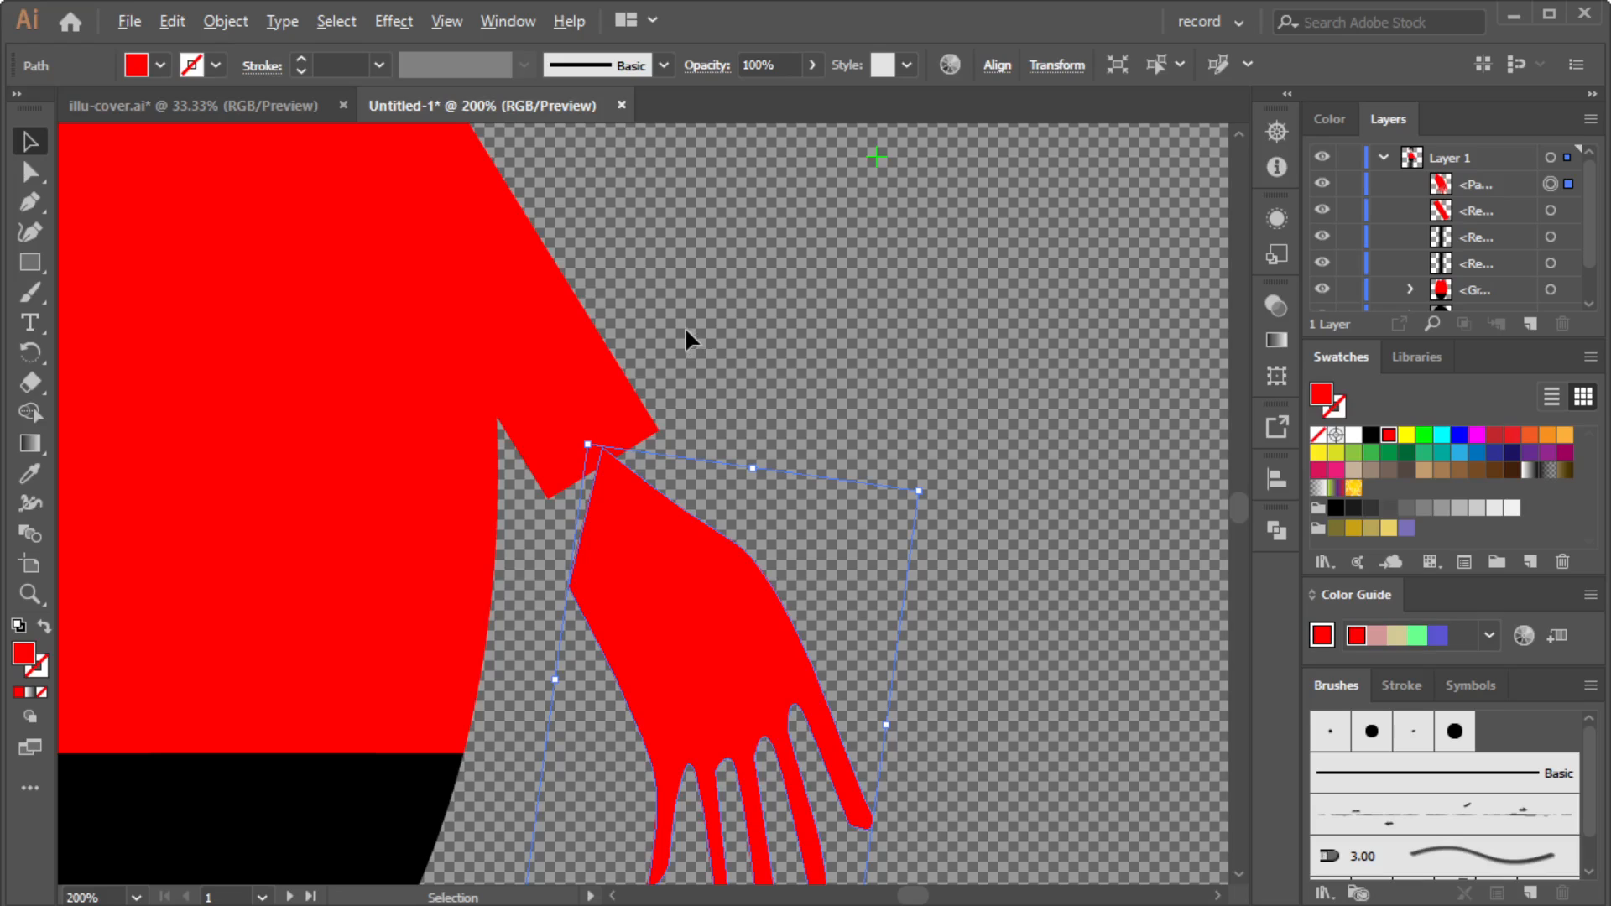
scroll(639, 267, "down", 8)
scroll(561, 239, "up", 3)
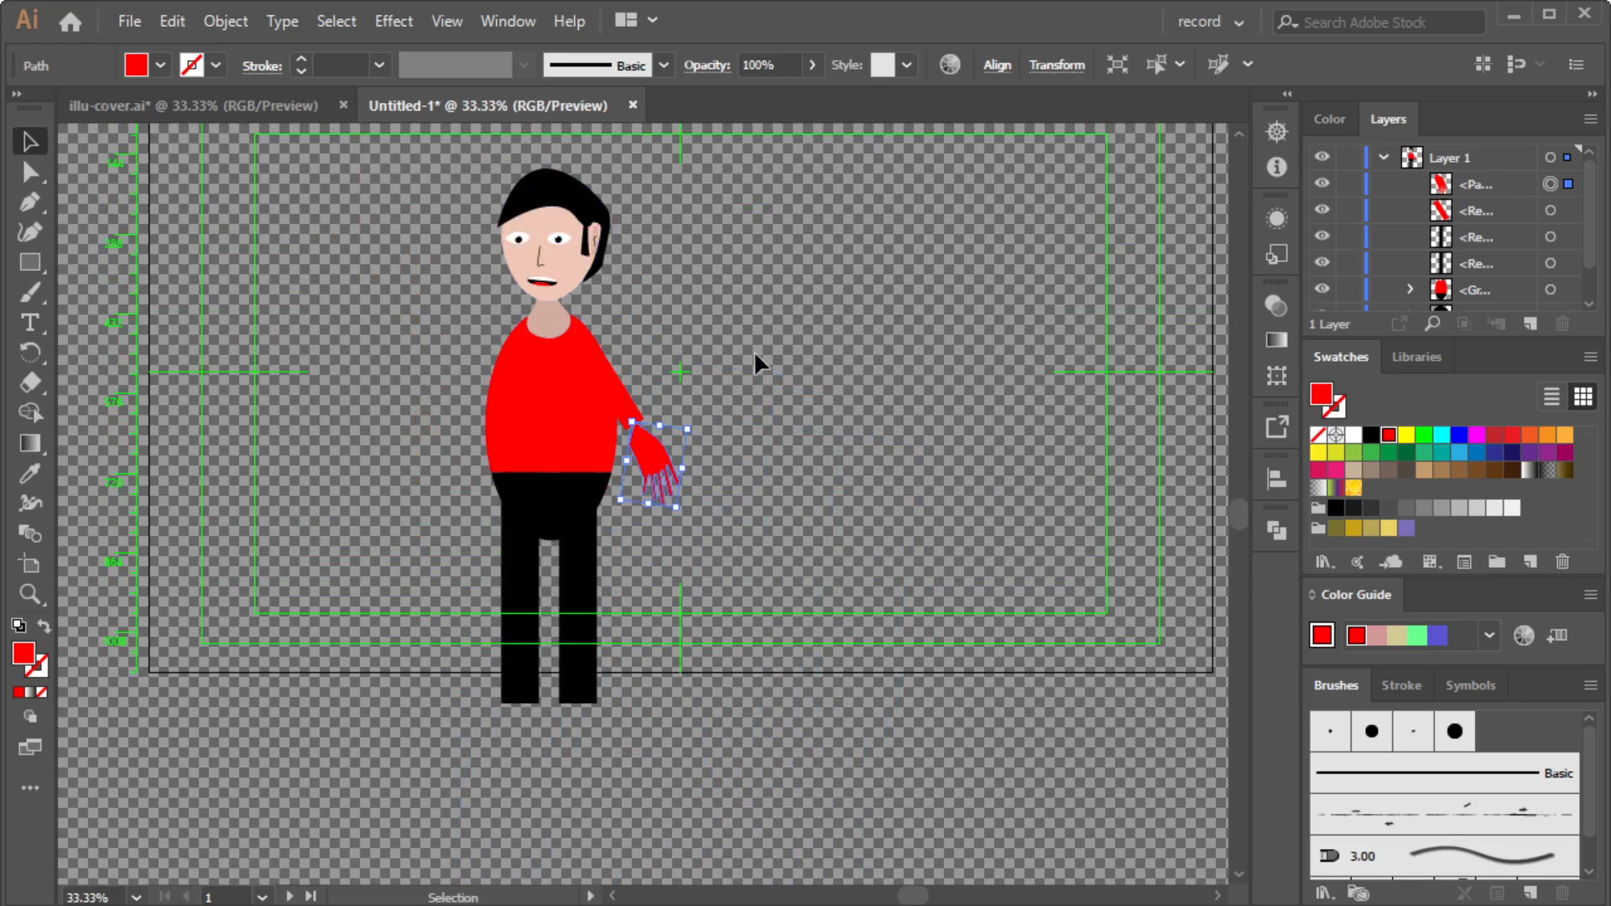
key("i")
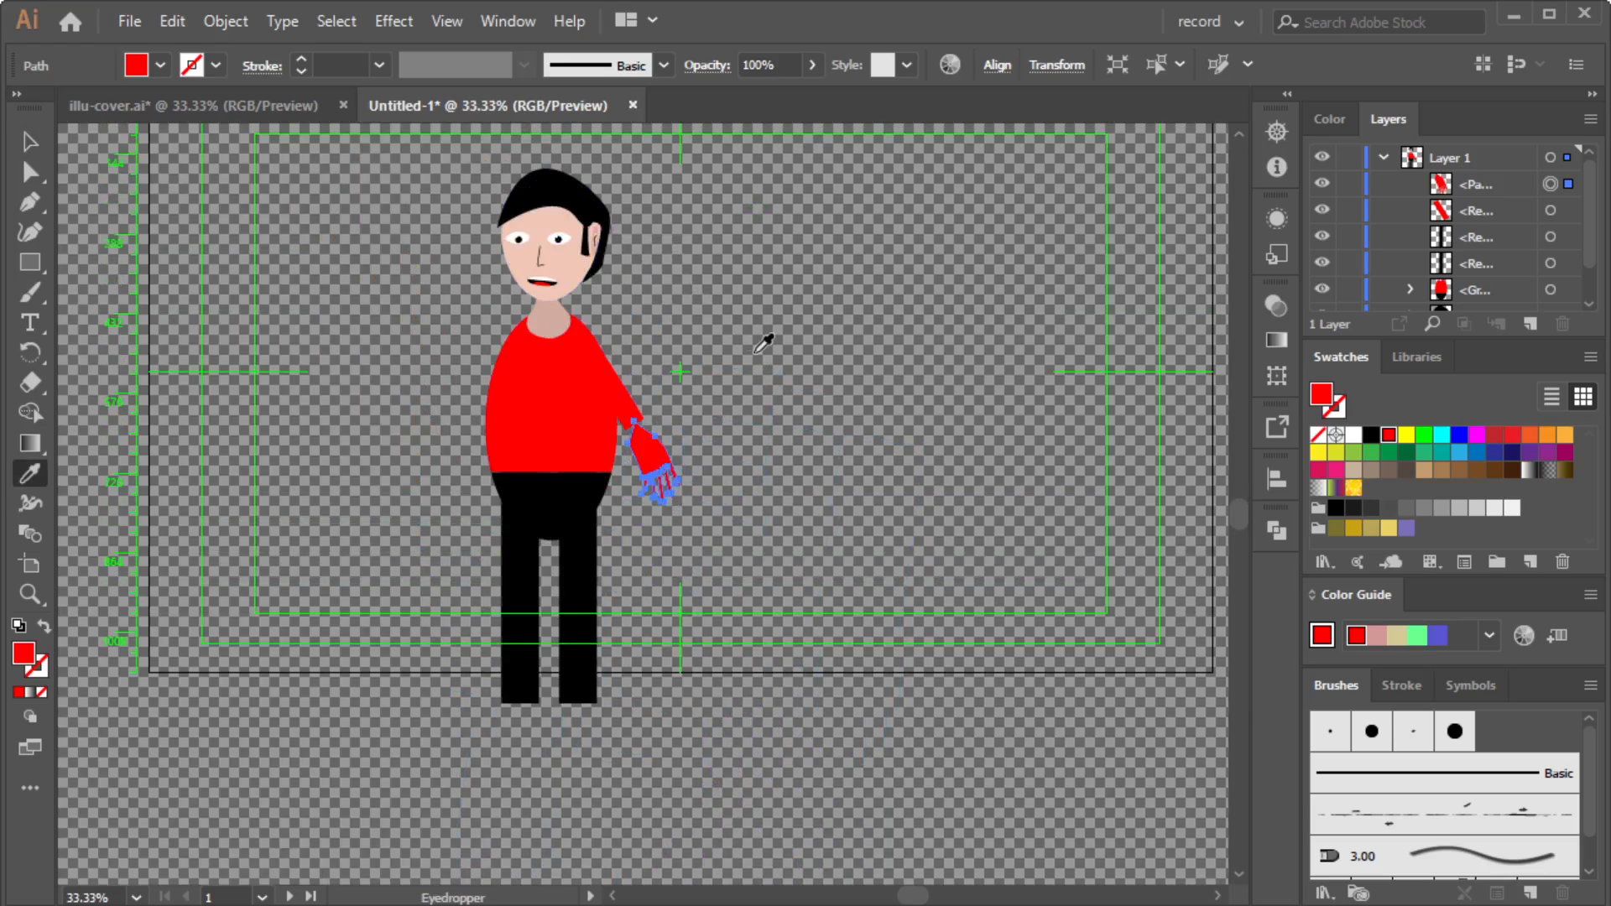
left_click(559, 252)
left_click(29, 143)
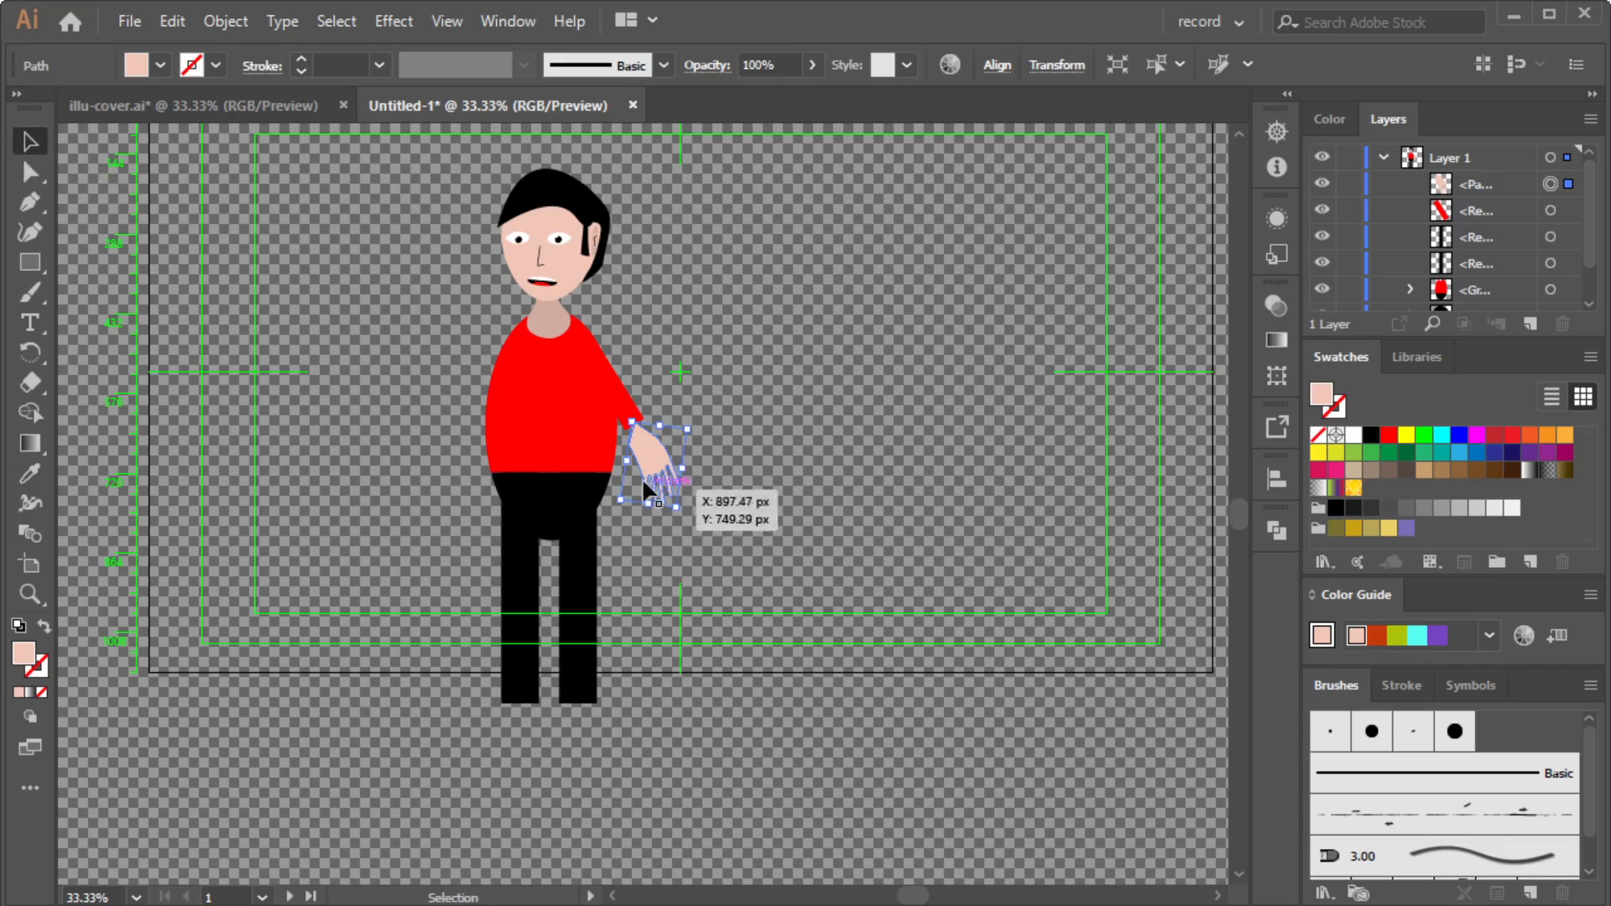
Scale the skin-coloured hand down further so its wrist better suits the sleeve's width.
scroll(609, 424, "up", 1)
scroll(708, 450, "up", 2)
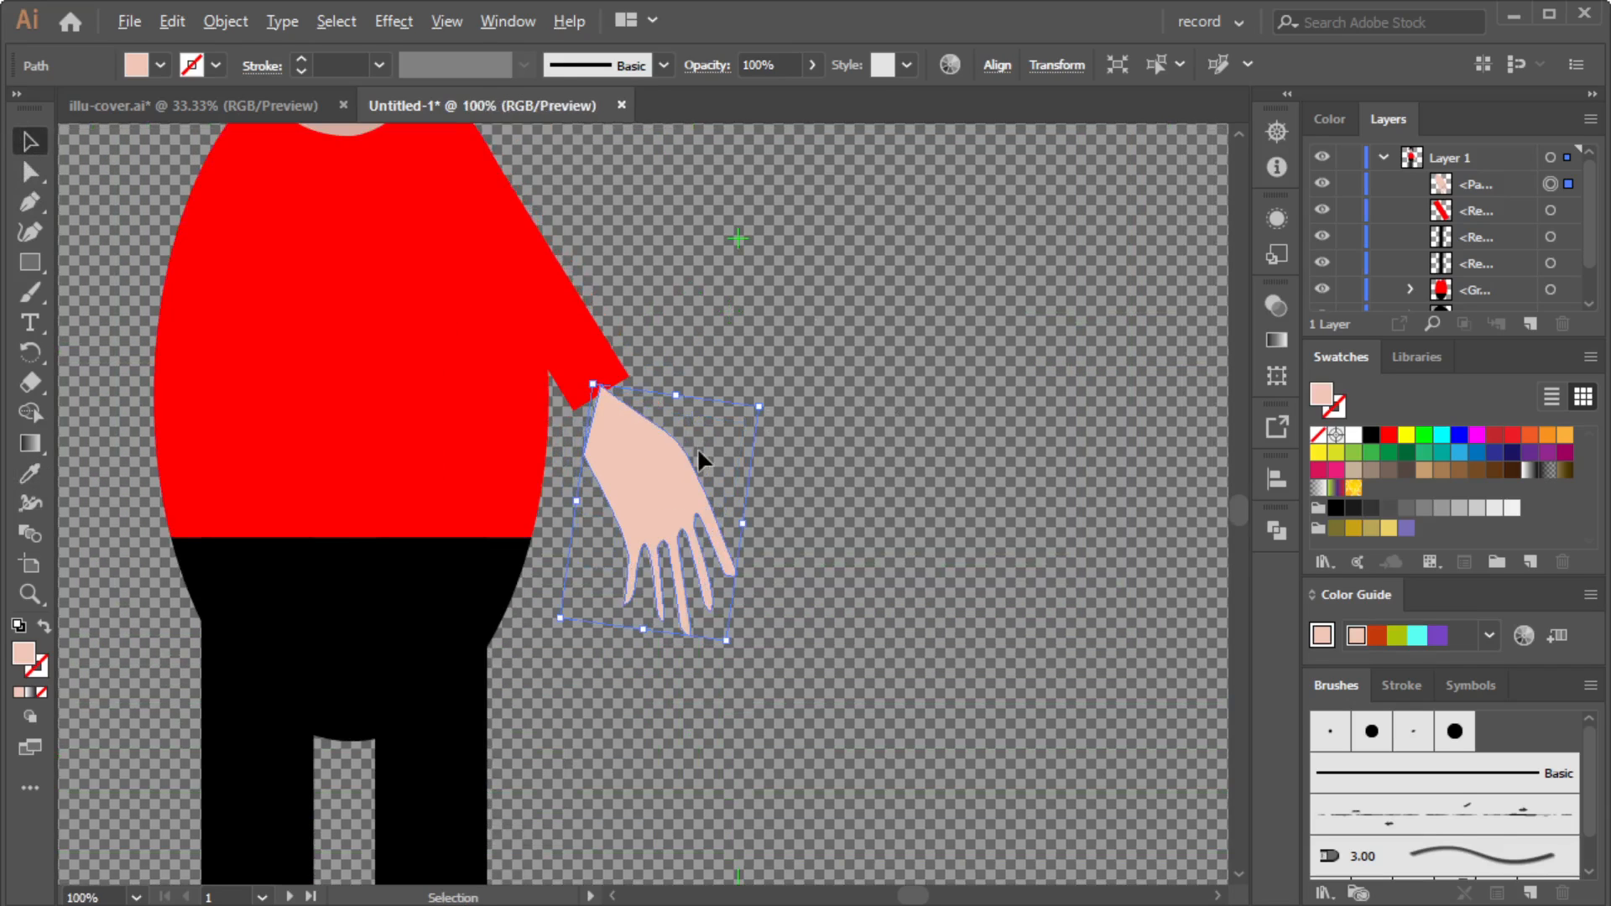
scroll(700, 447, "up", 1)
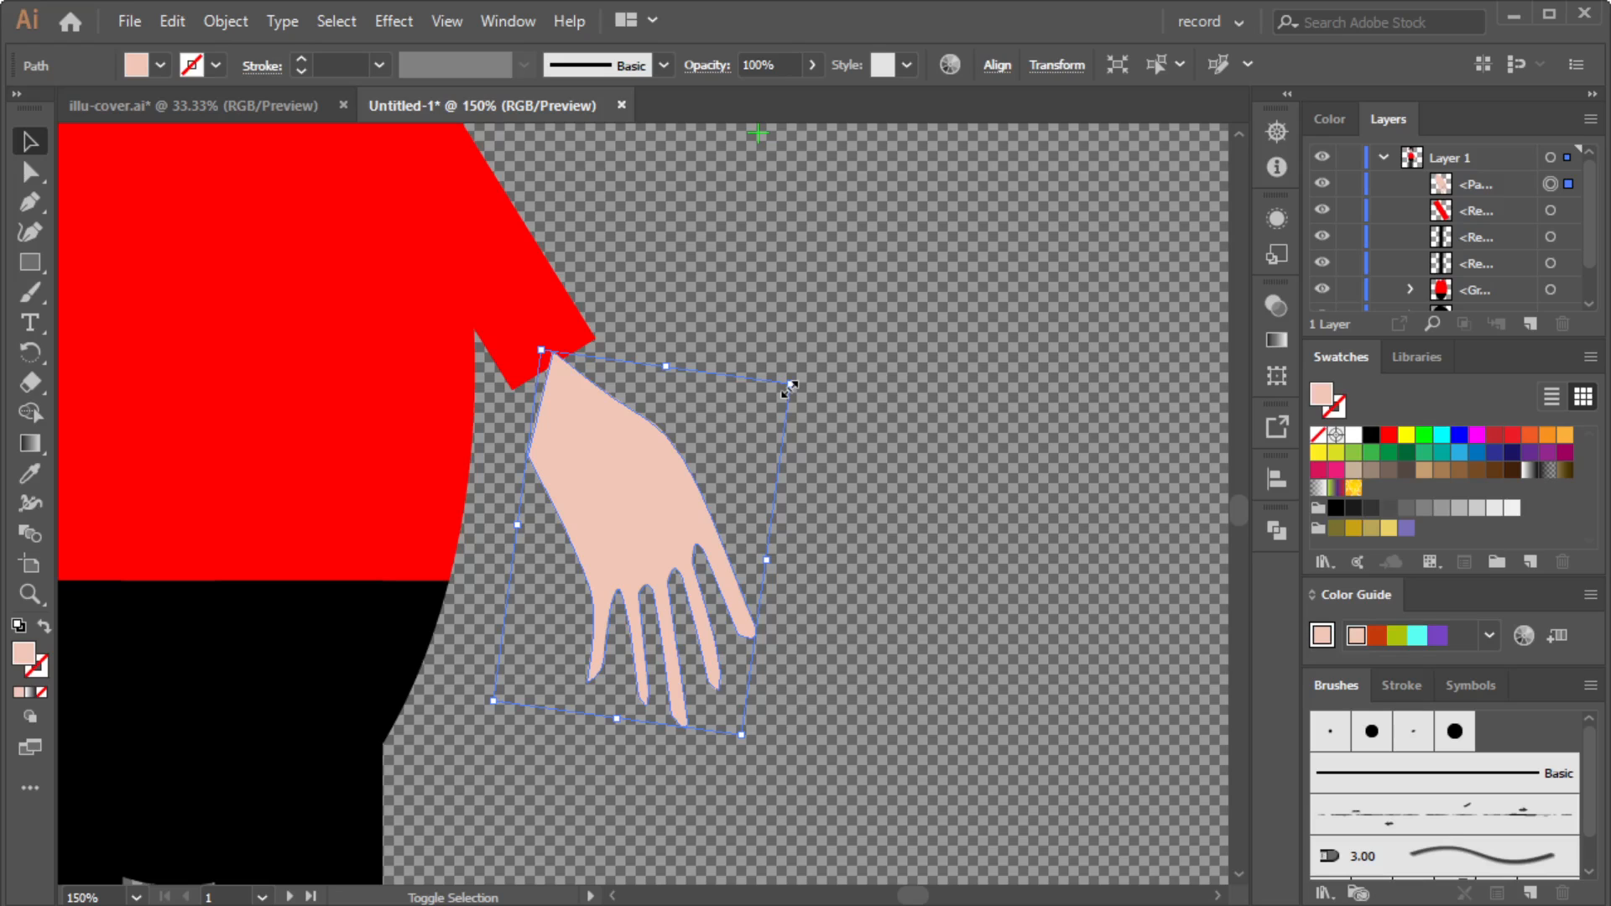
left_click_drag(789, 388, 705, 475)
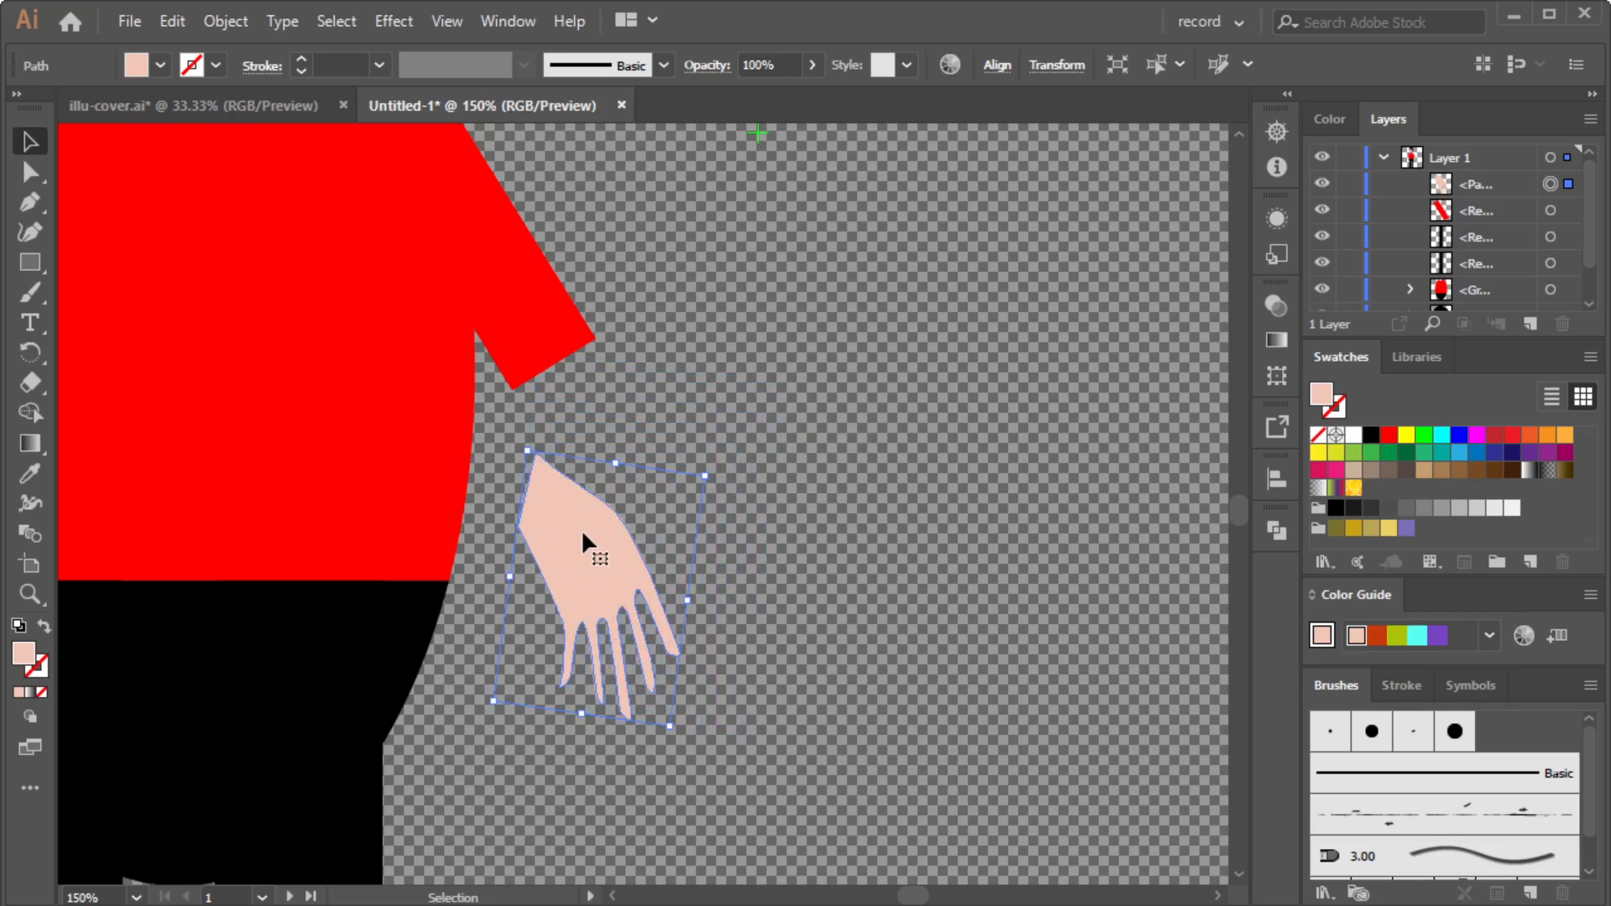
Scale the skin-coloured hand down a little more and place it just below the sleeve's opening.
left_click_drag(586, 547, 609, 453)
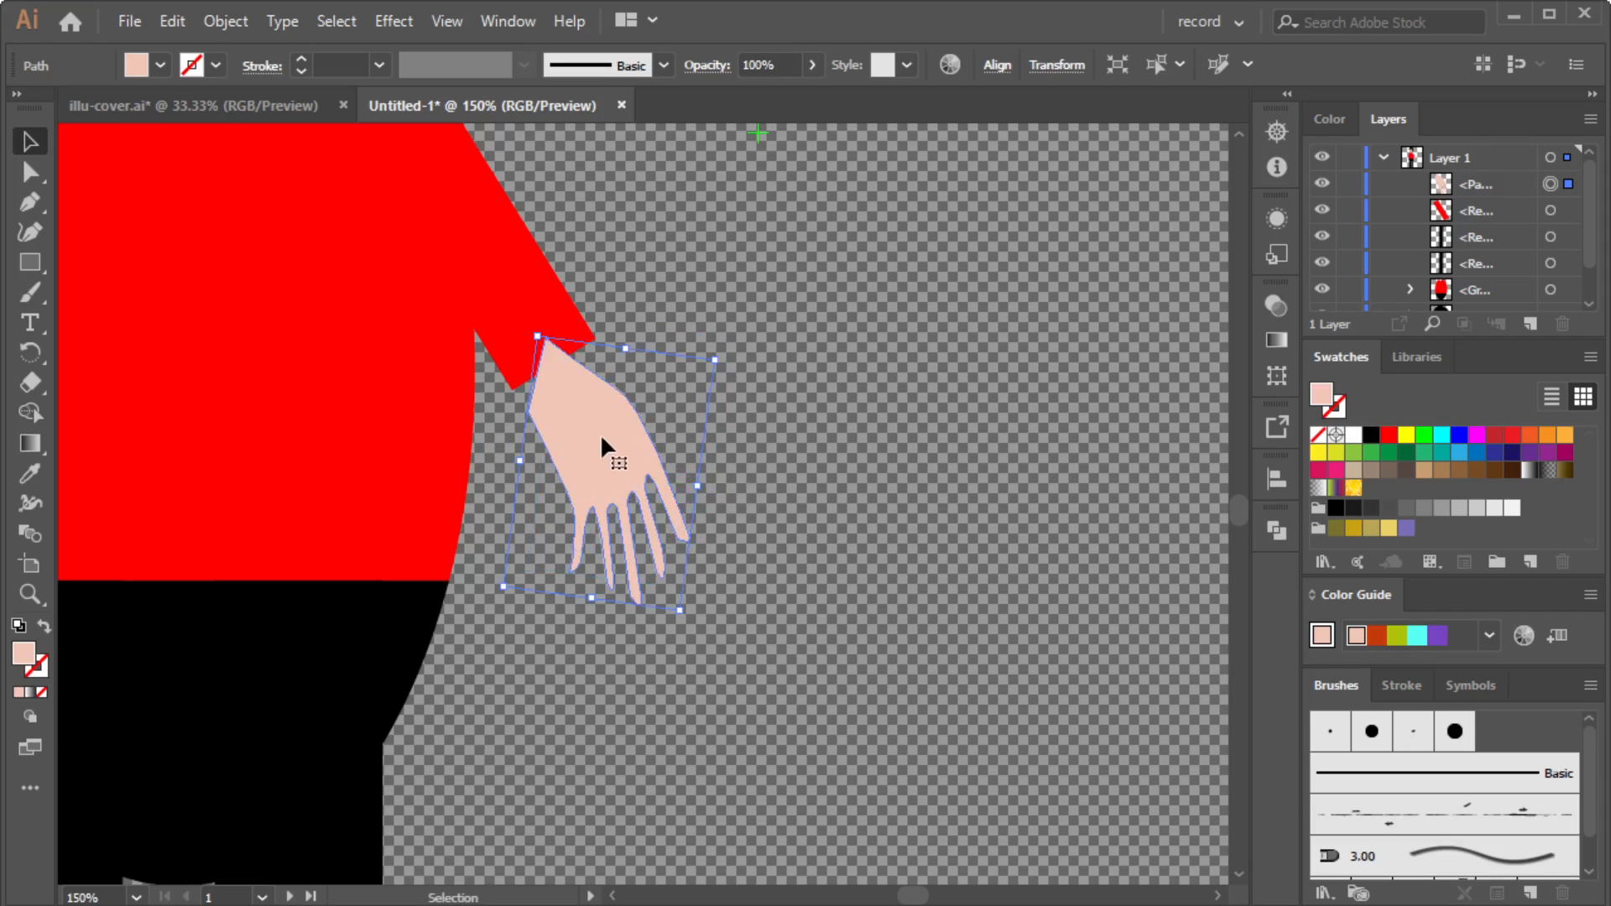
mouse_move(717, 361)
left_mouse_down()
mouse_move(739, 368)
mouse_move(693, 383)
left_mouse_up()
left_click_drag(590, 441, 618, 478)
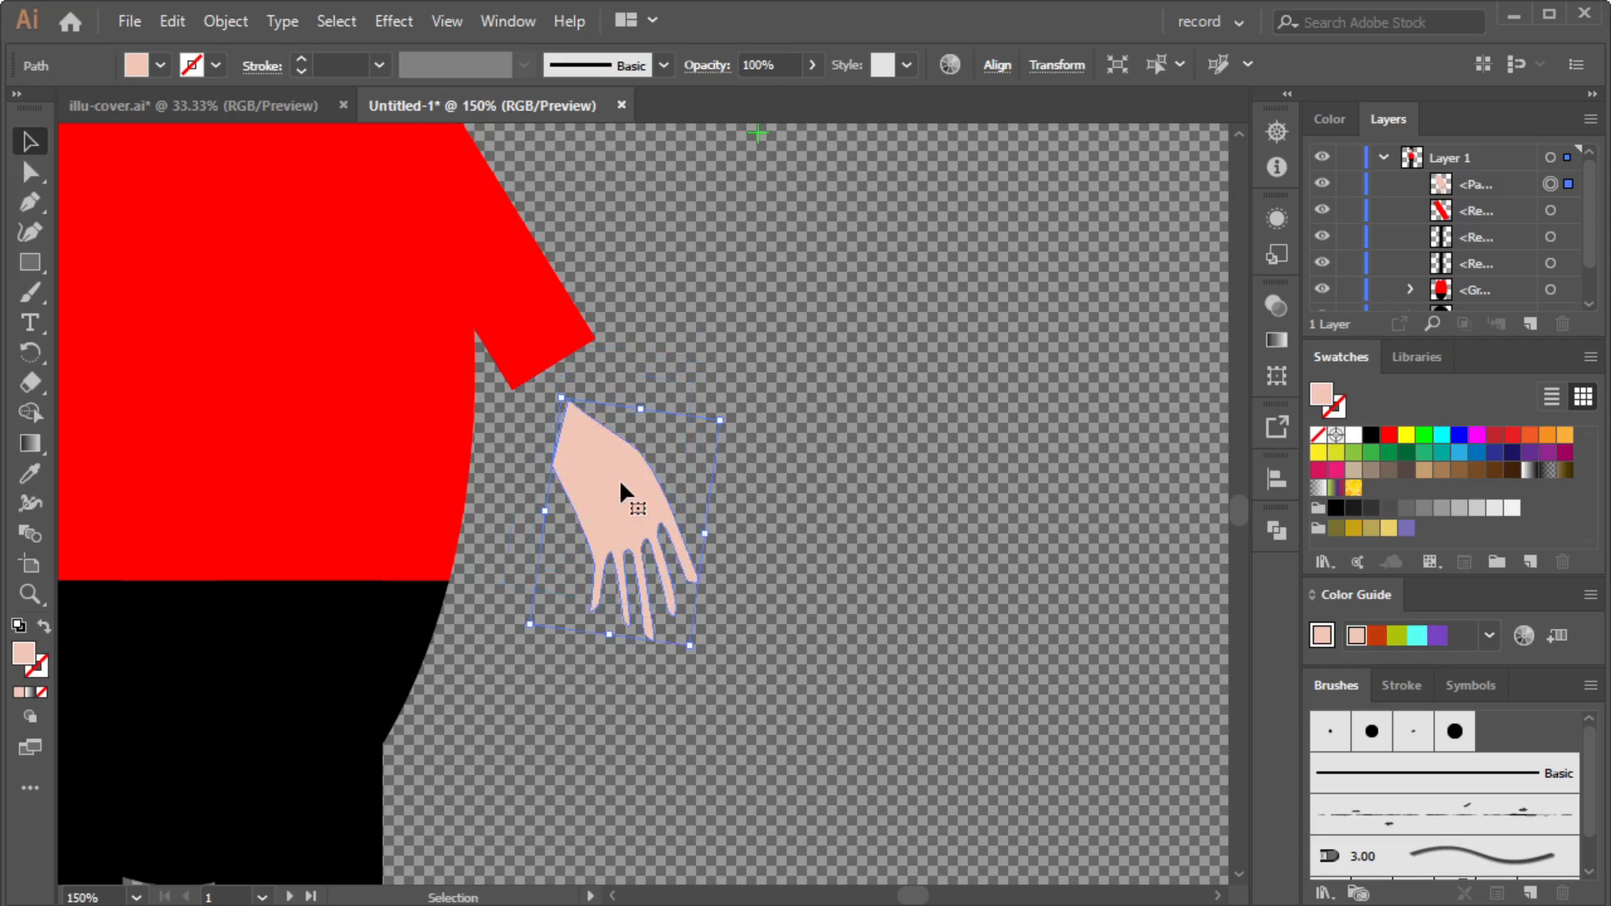
Stretch the hand's wrist into a forearm by snapping its two end anchor points to the sleeve's lower corners.
left_click(32, 174)
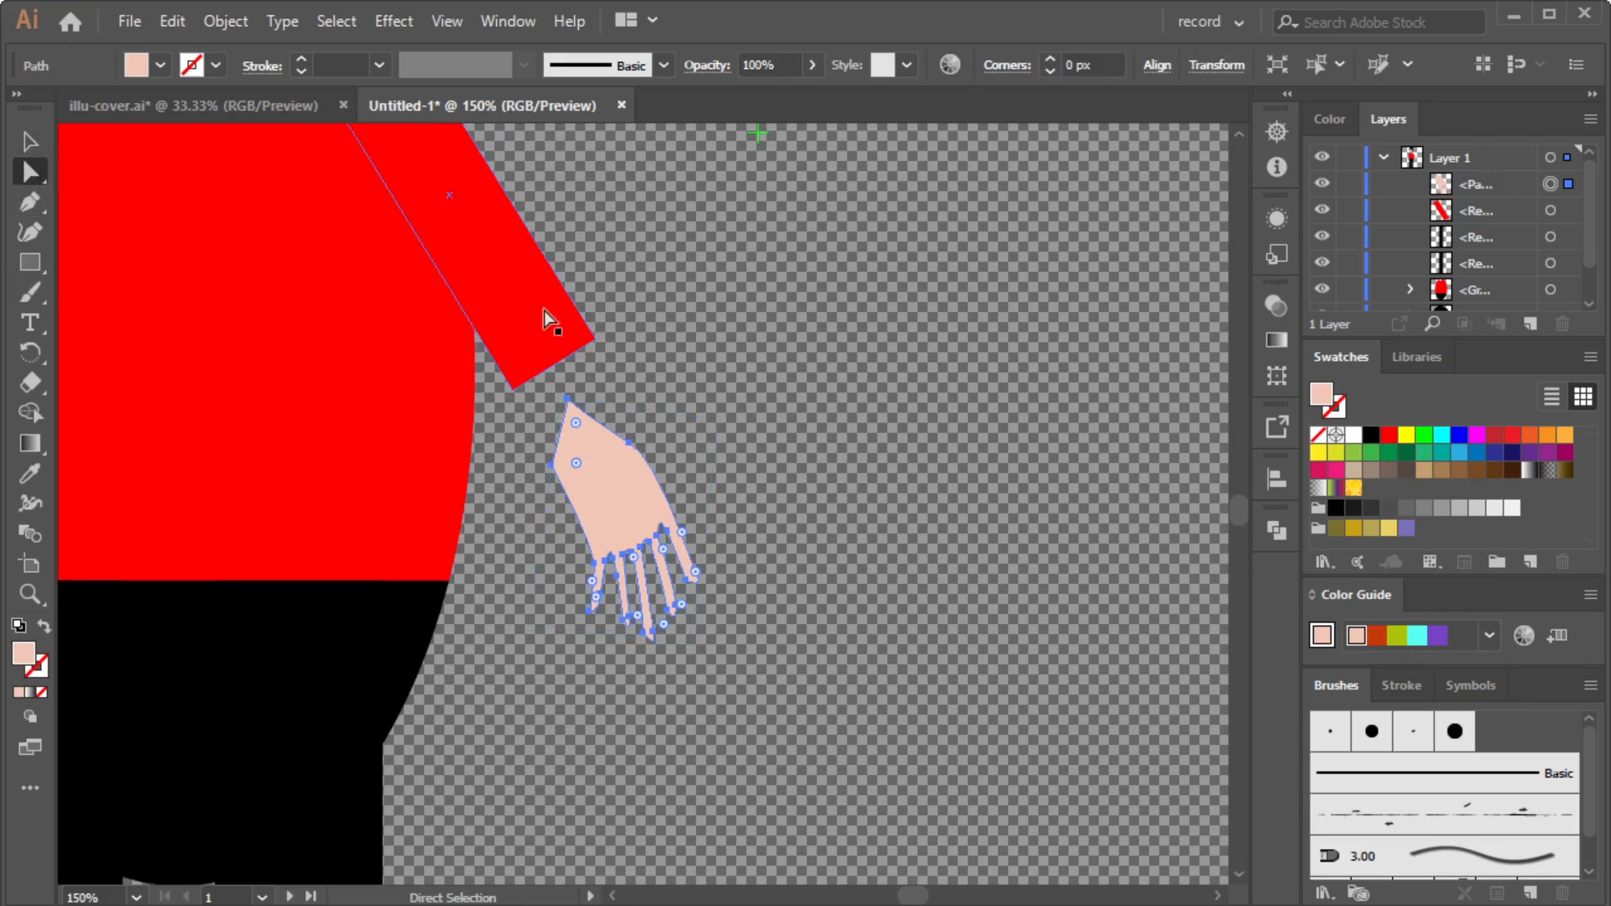
left_click_drag(568, 403, 591, 341)
left_click_drag(551, 470, 604, 517)
left_click(631, 432)
left_click_drag(631, 432, 593, 335)
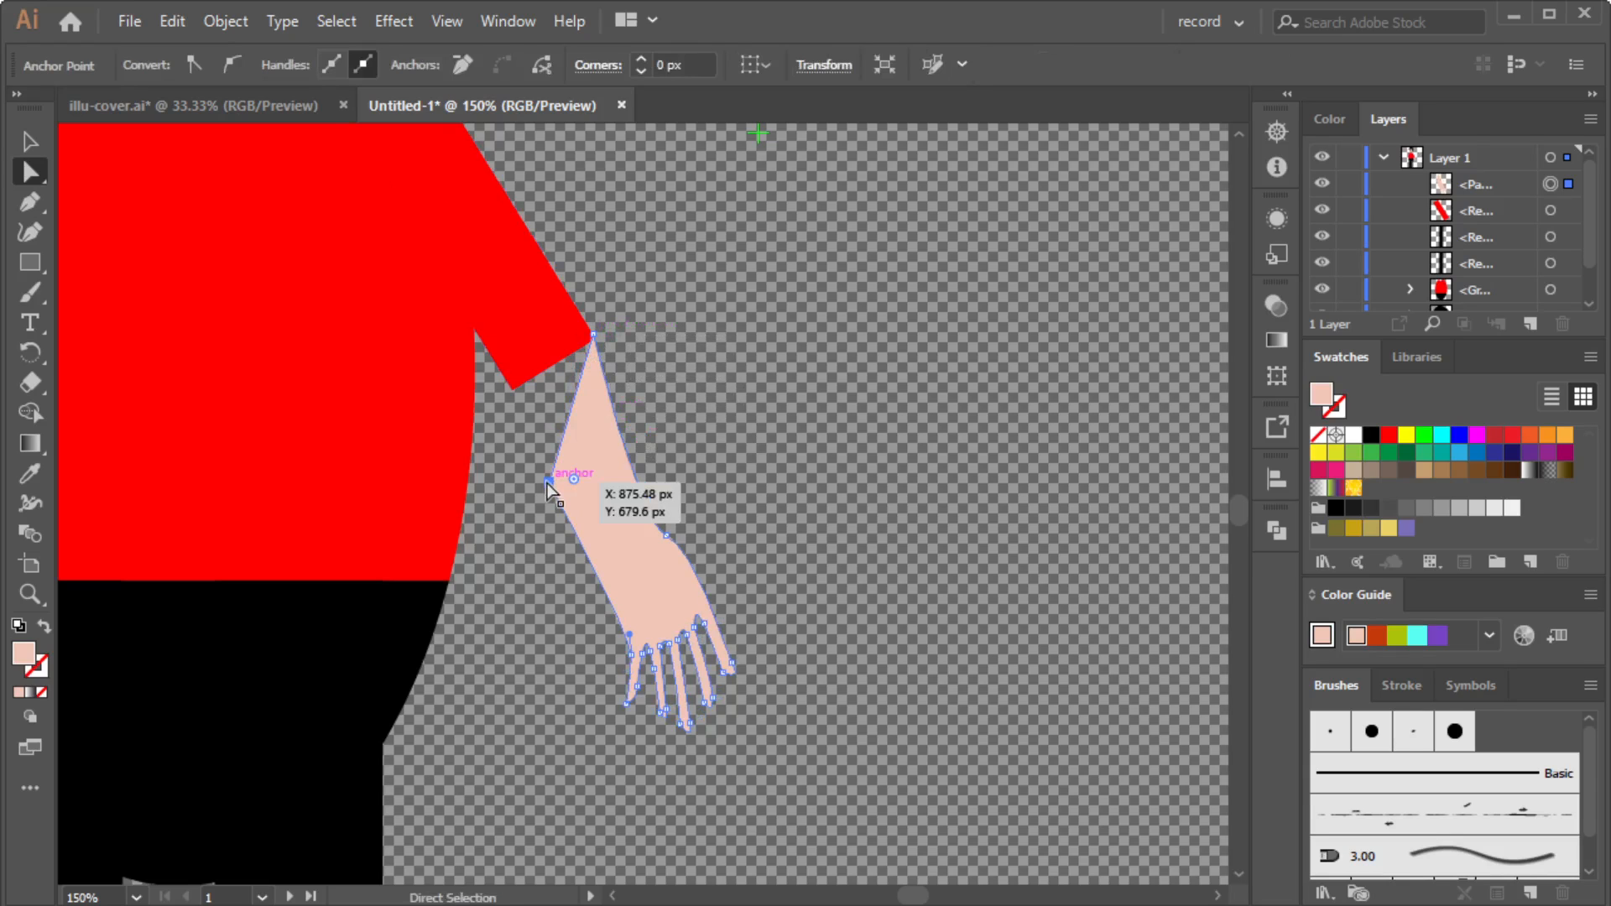
left_click_drag(536, 452, 516, 391)
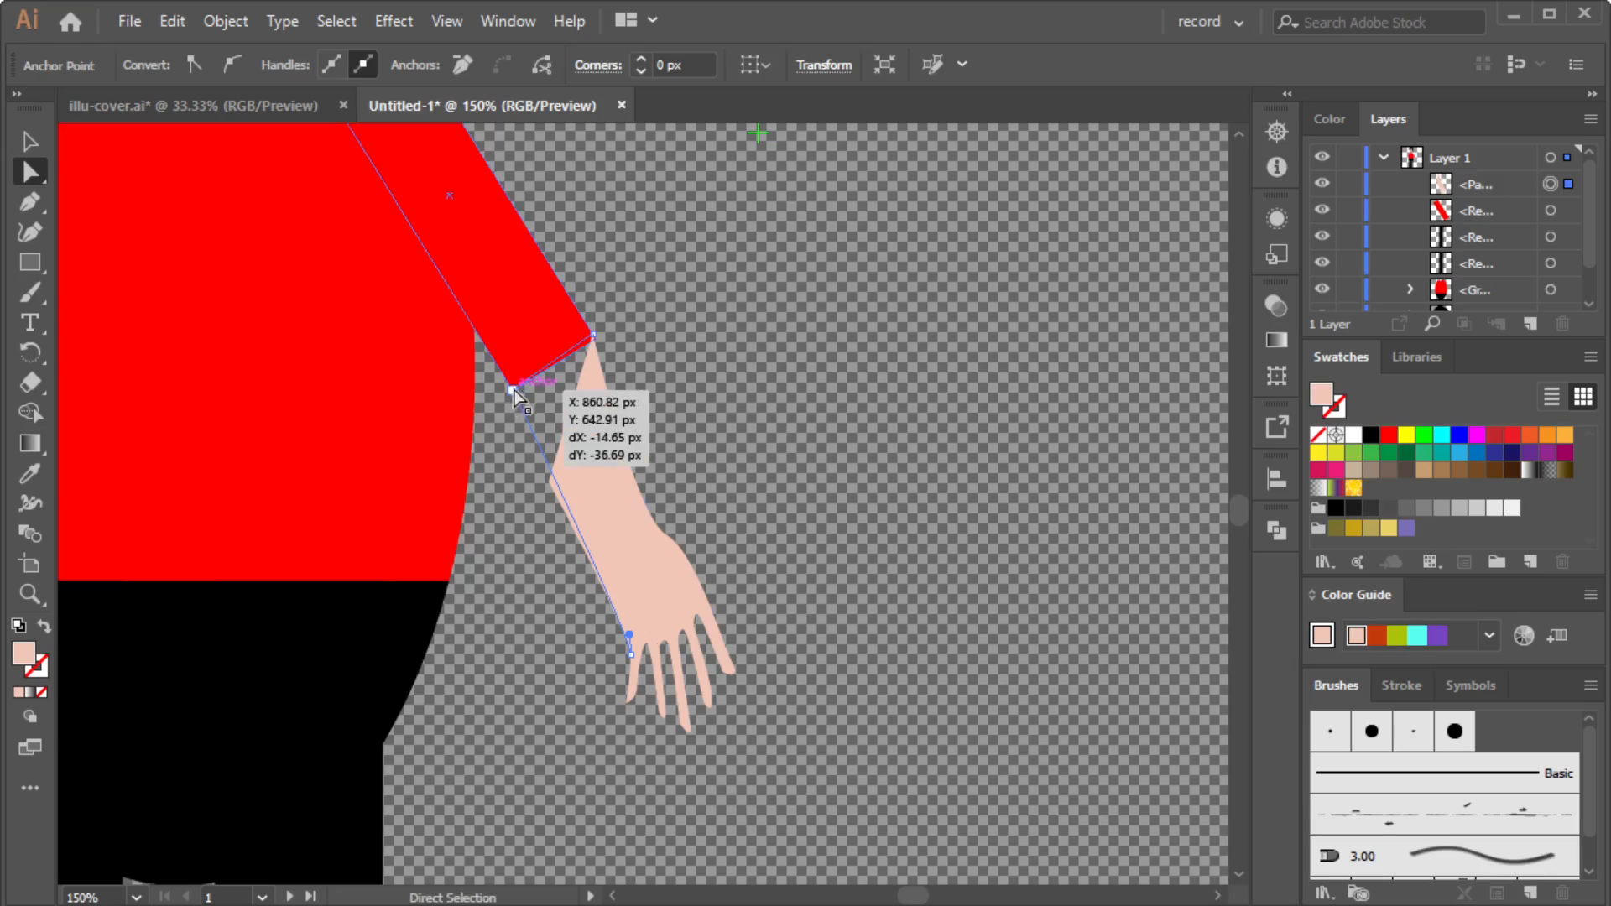
left_click(697, 389)
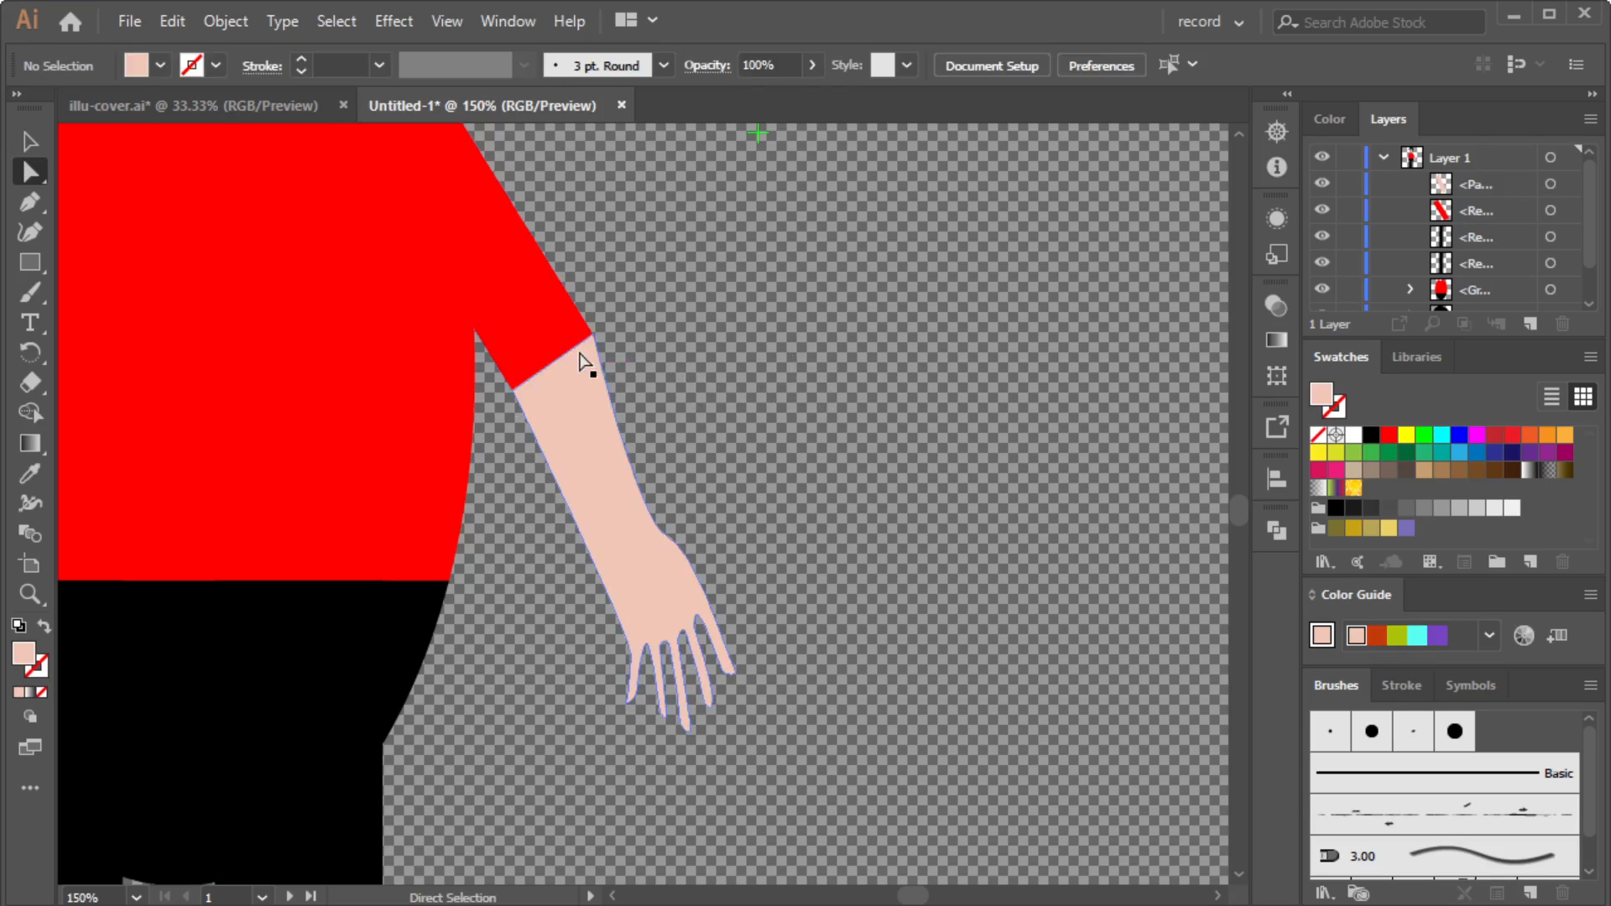
Group the red sleeve with the skin-coloured forearm and hand as one arm.
scroll(697, 248, "down", 1)
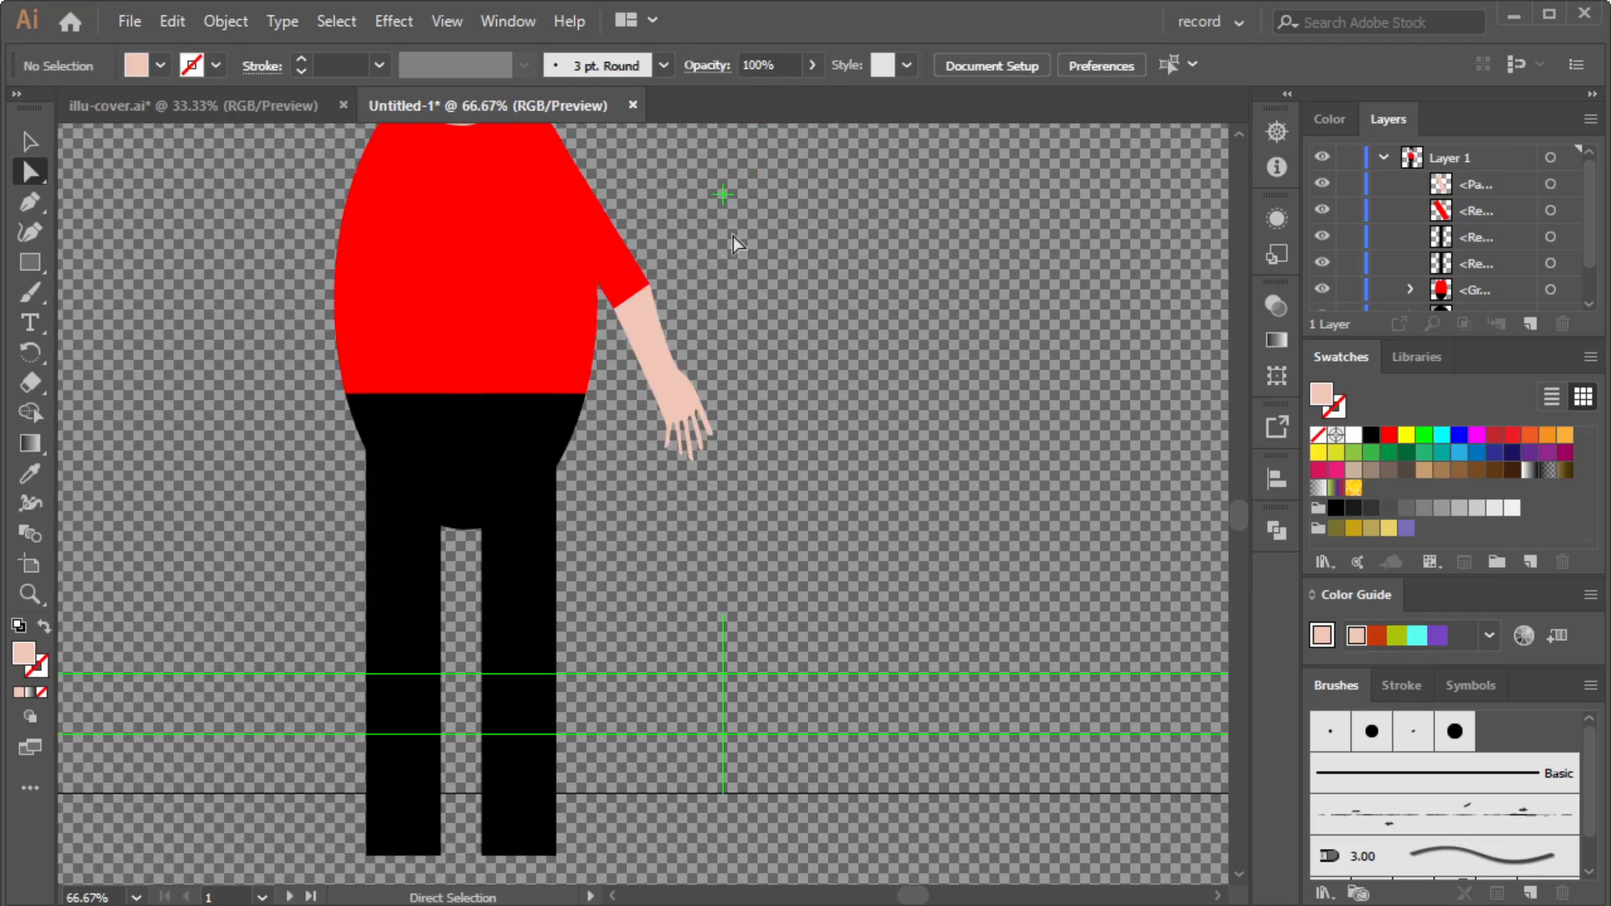
scroll(756, 290, "down", 3)
scroll(754, 258, "up", 2)
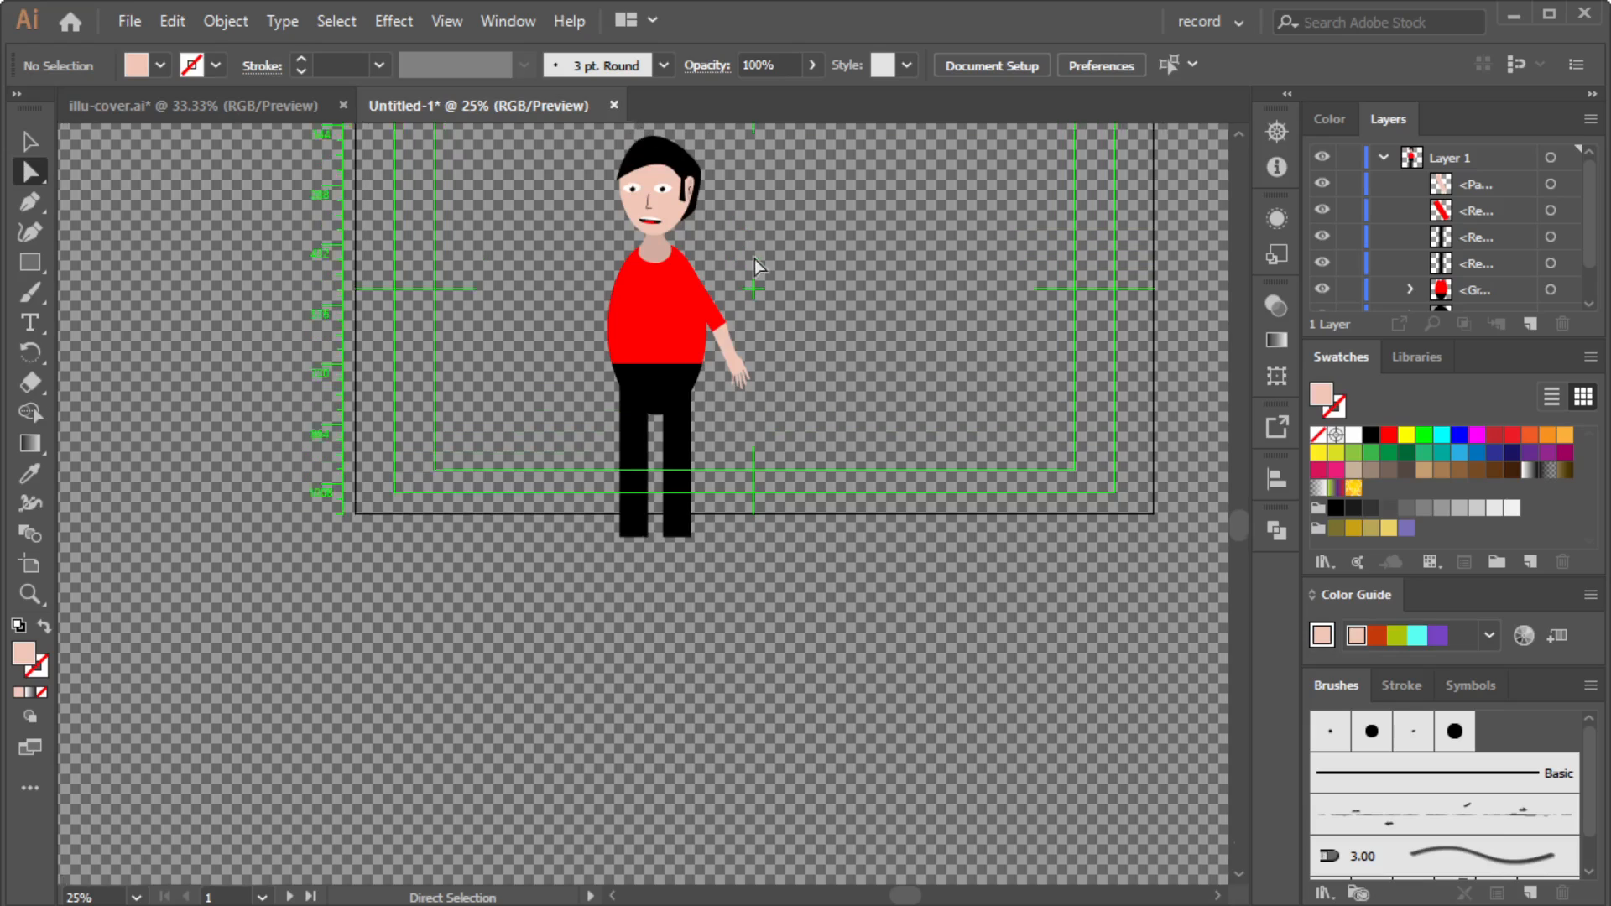
scroll(820, 370, "up", 2)
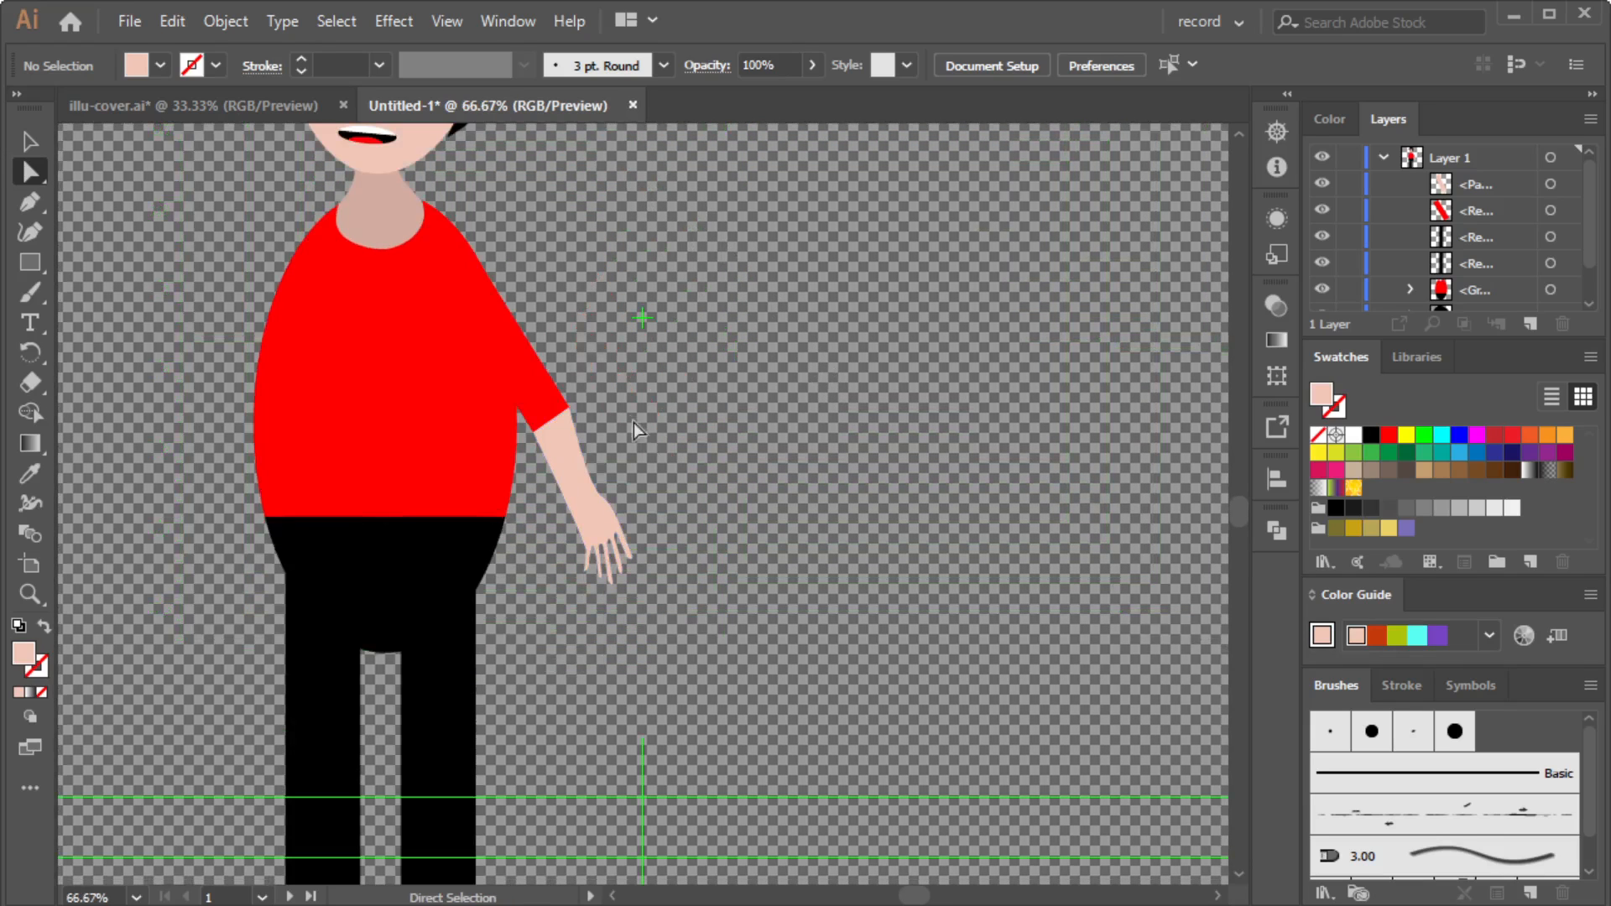
left_click(541, 394)
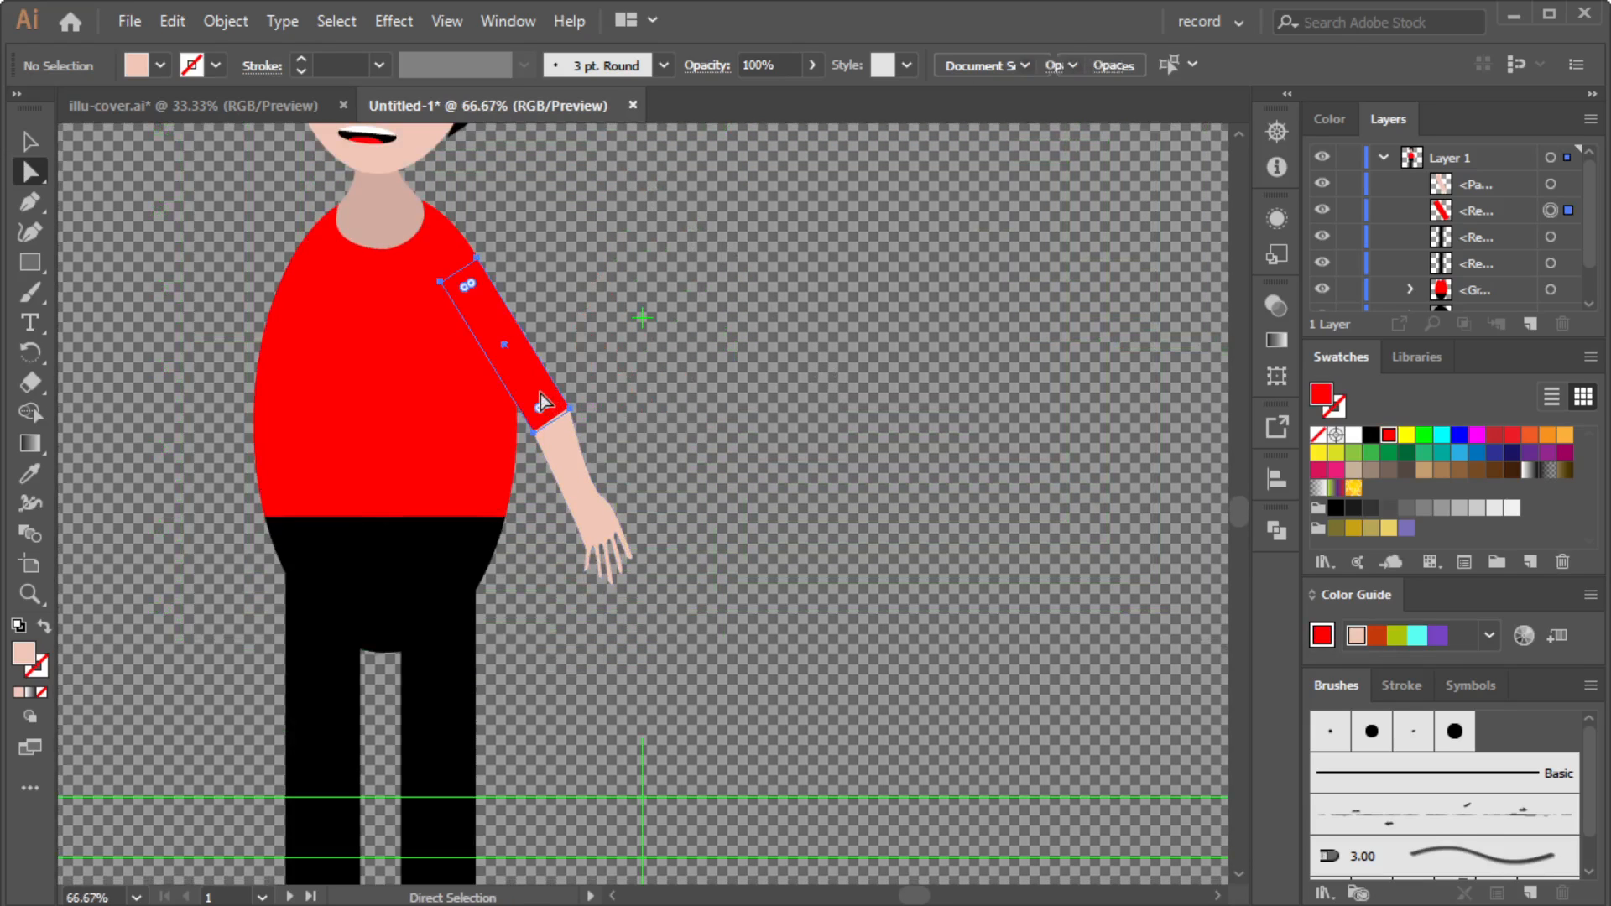
left_click(572, 474, "shift")
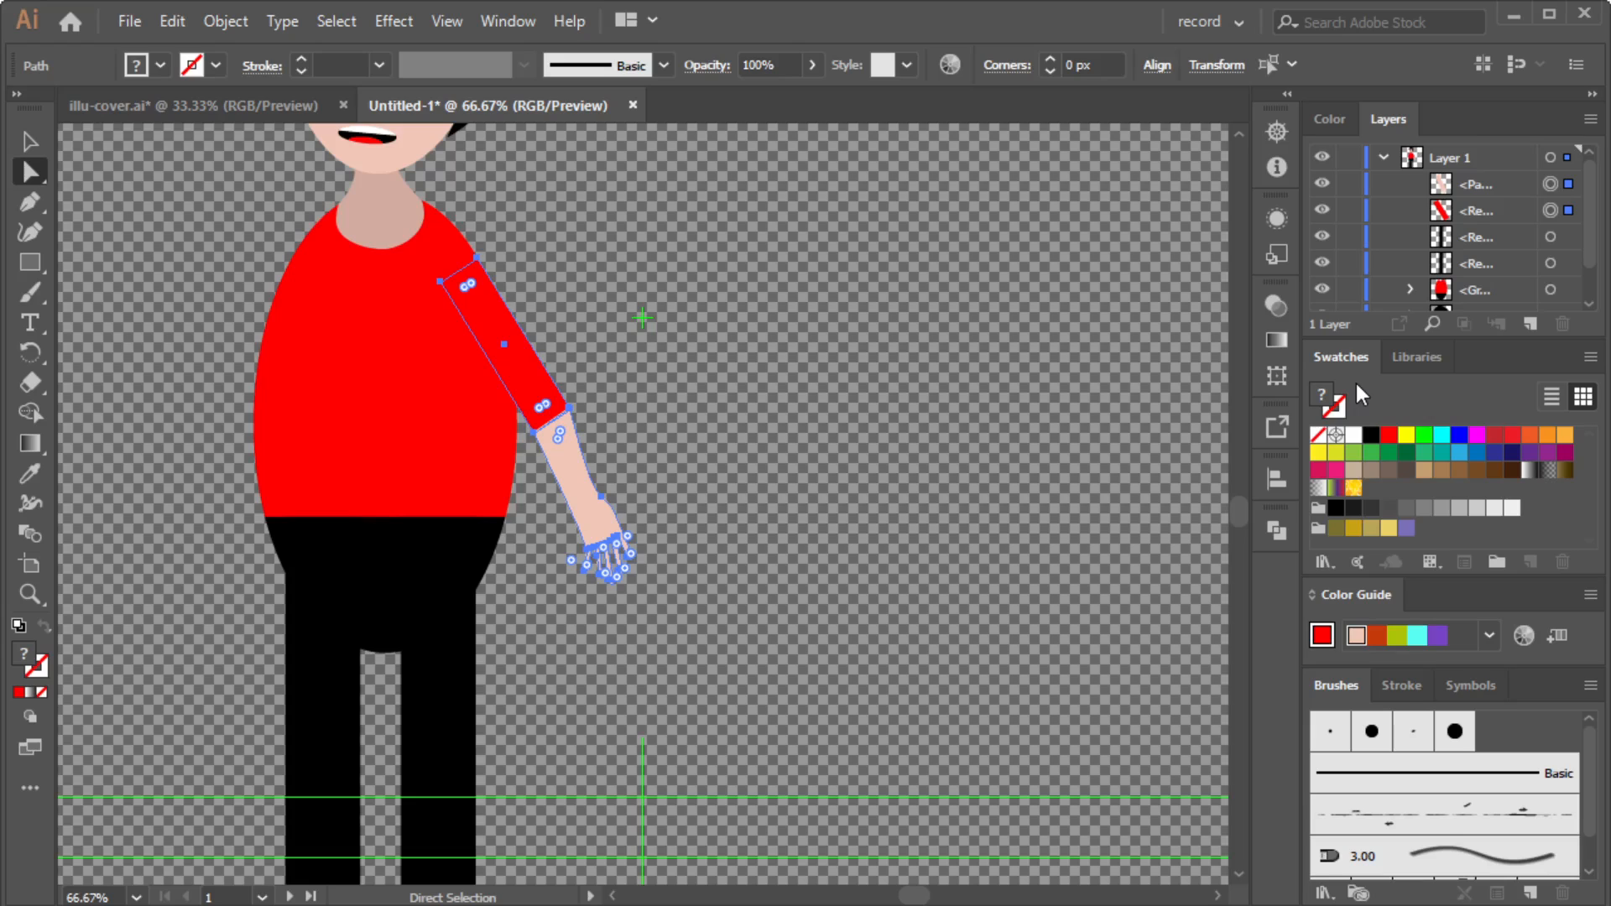
key("ctrl+g")
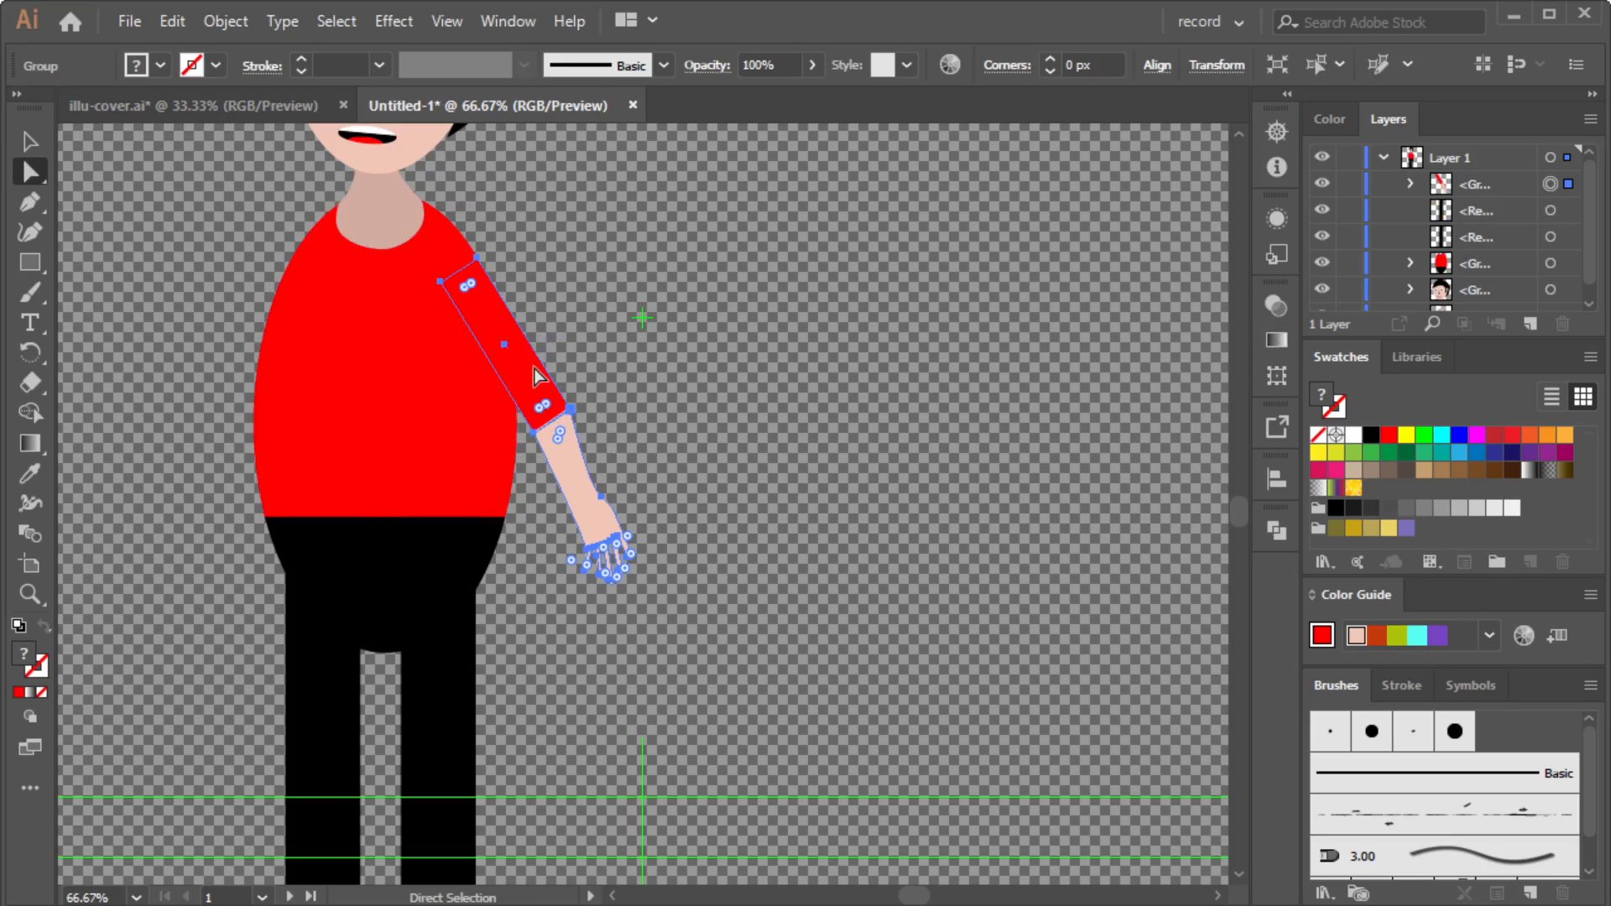
Duplicate the arm group, mirror it horizontally and align it with the shirt's opposite shoulder.
left_click(31, 149)
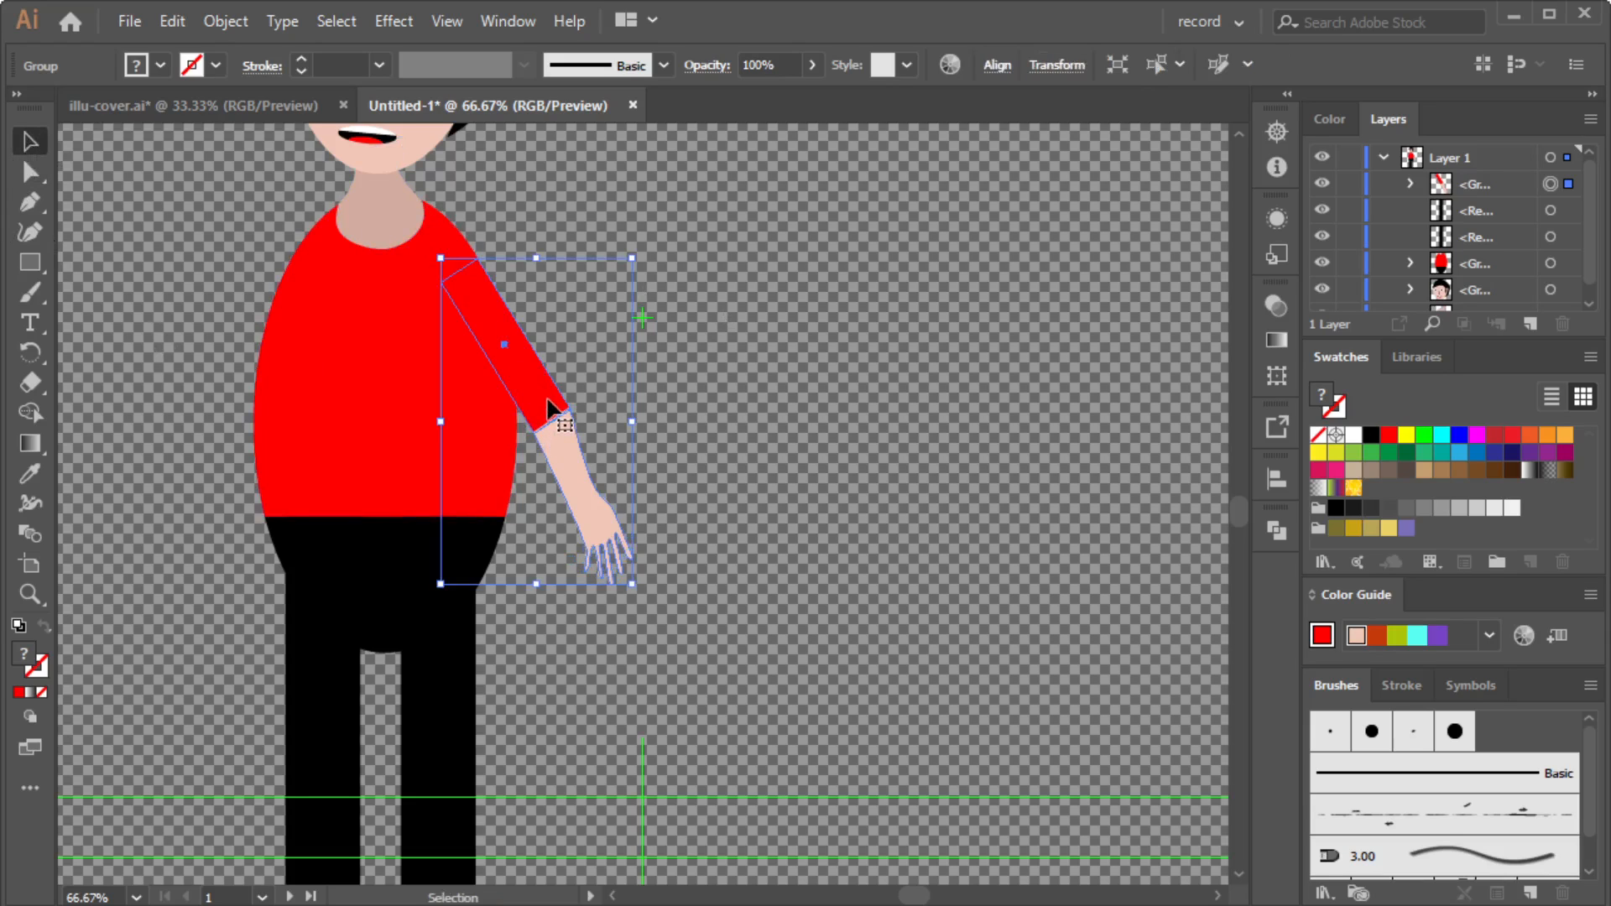
left_click_drag(527, 375, 203, 369)
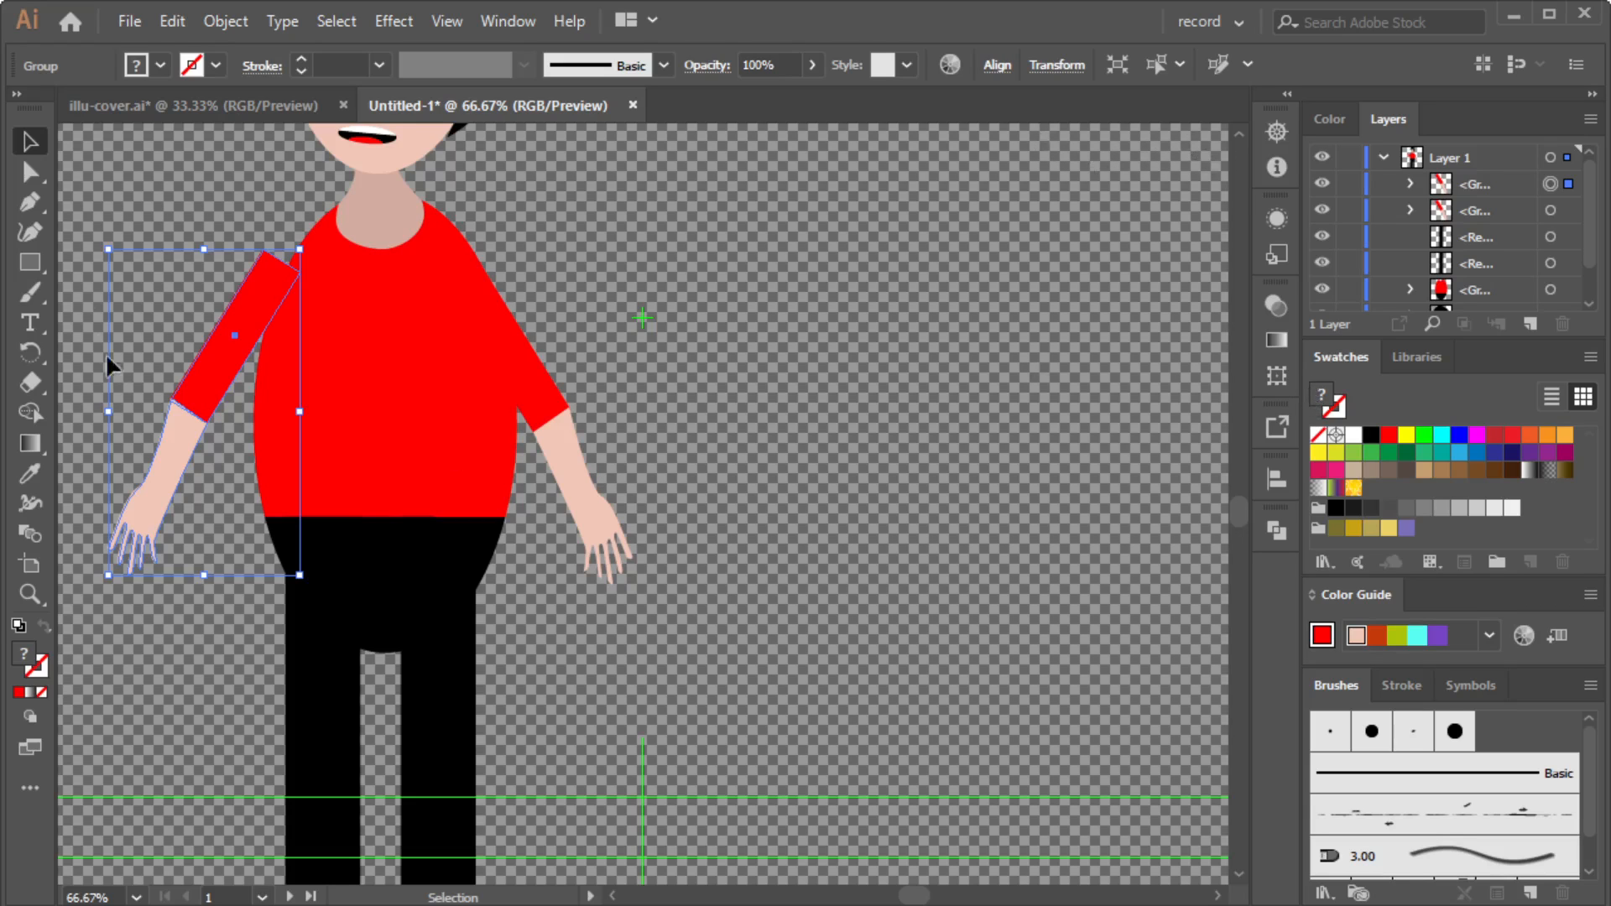
left_click_drag(270, 312, 293, 315)
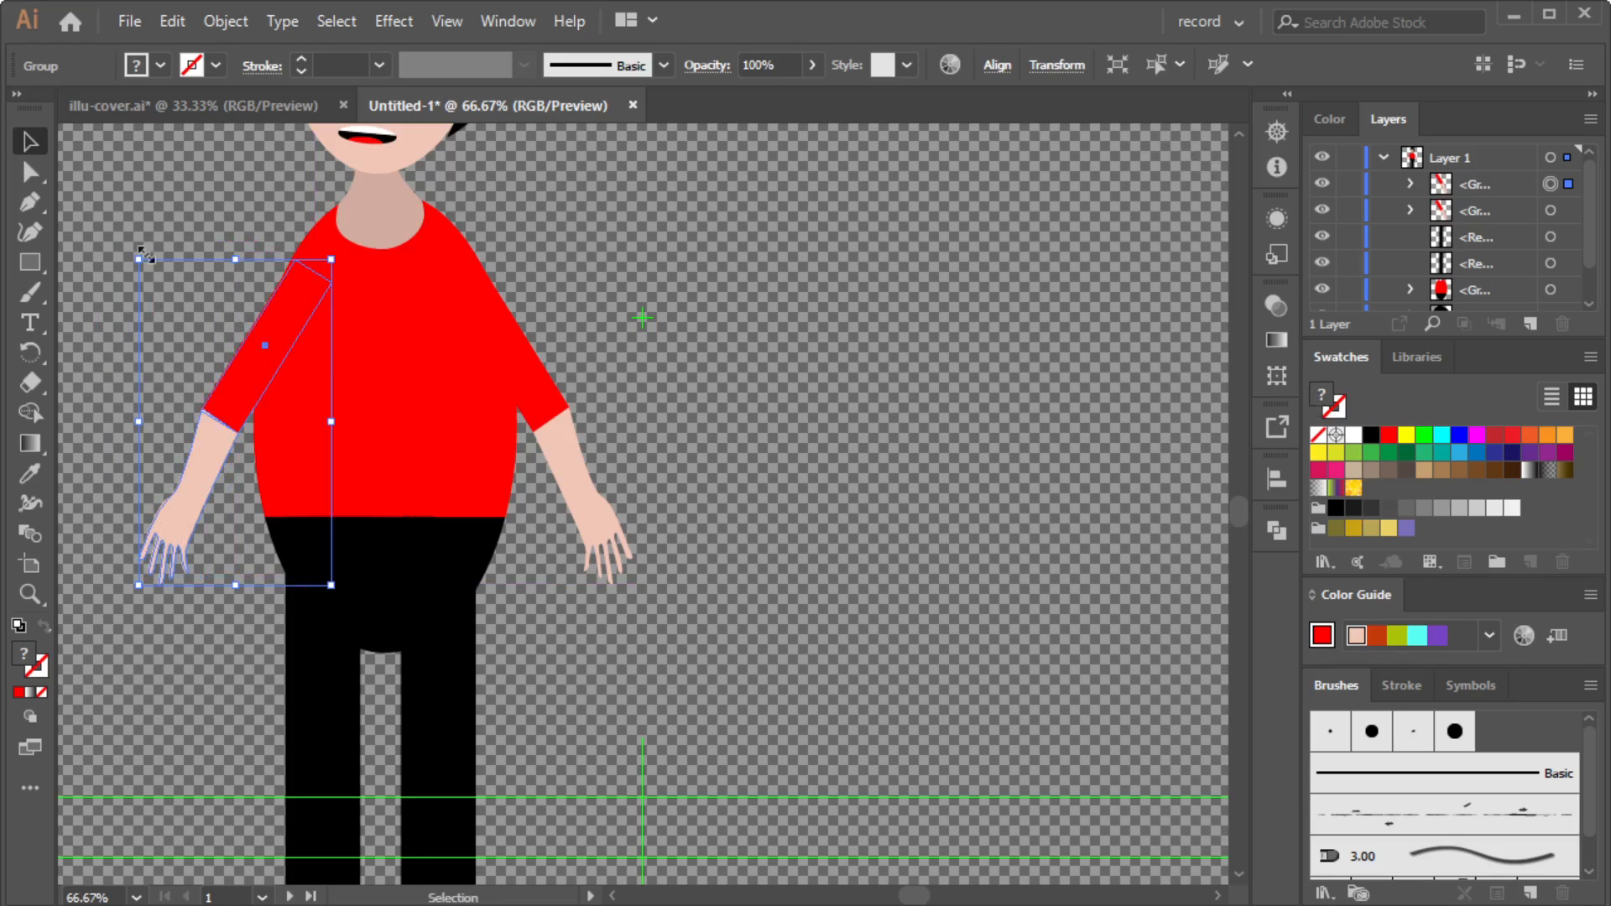
left_click(185, 192)
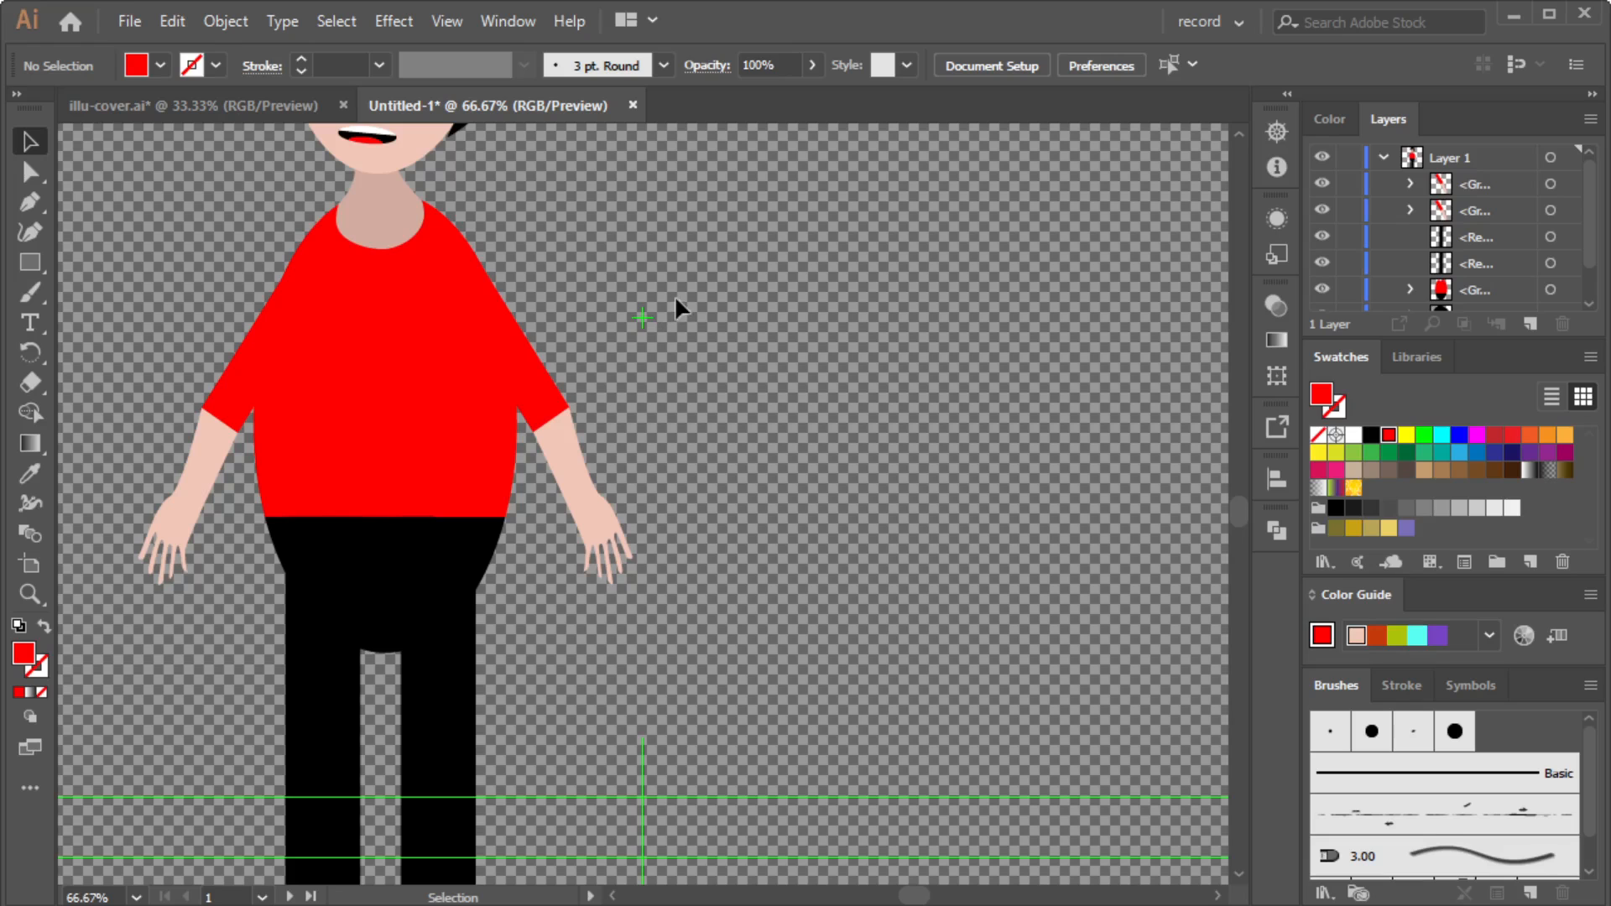
Scale the whole character down proportionally so the legs fit inside the artboard.
scroll(662, 268, "down", 2)
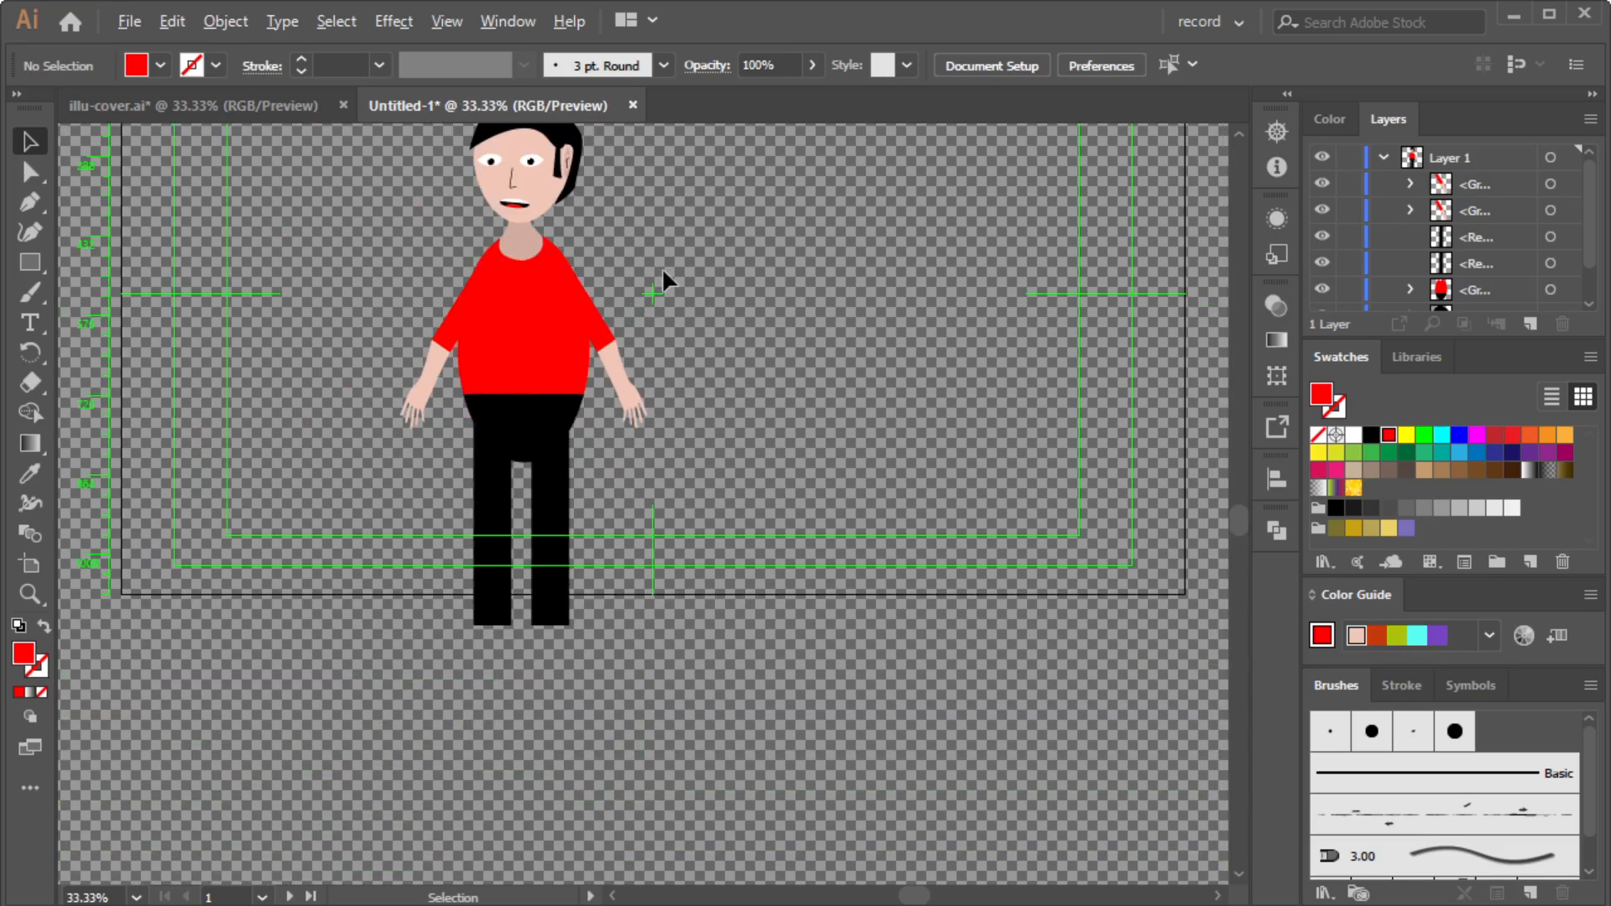
scroll(705, 280, "up", 2)
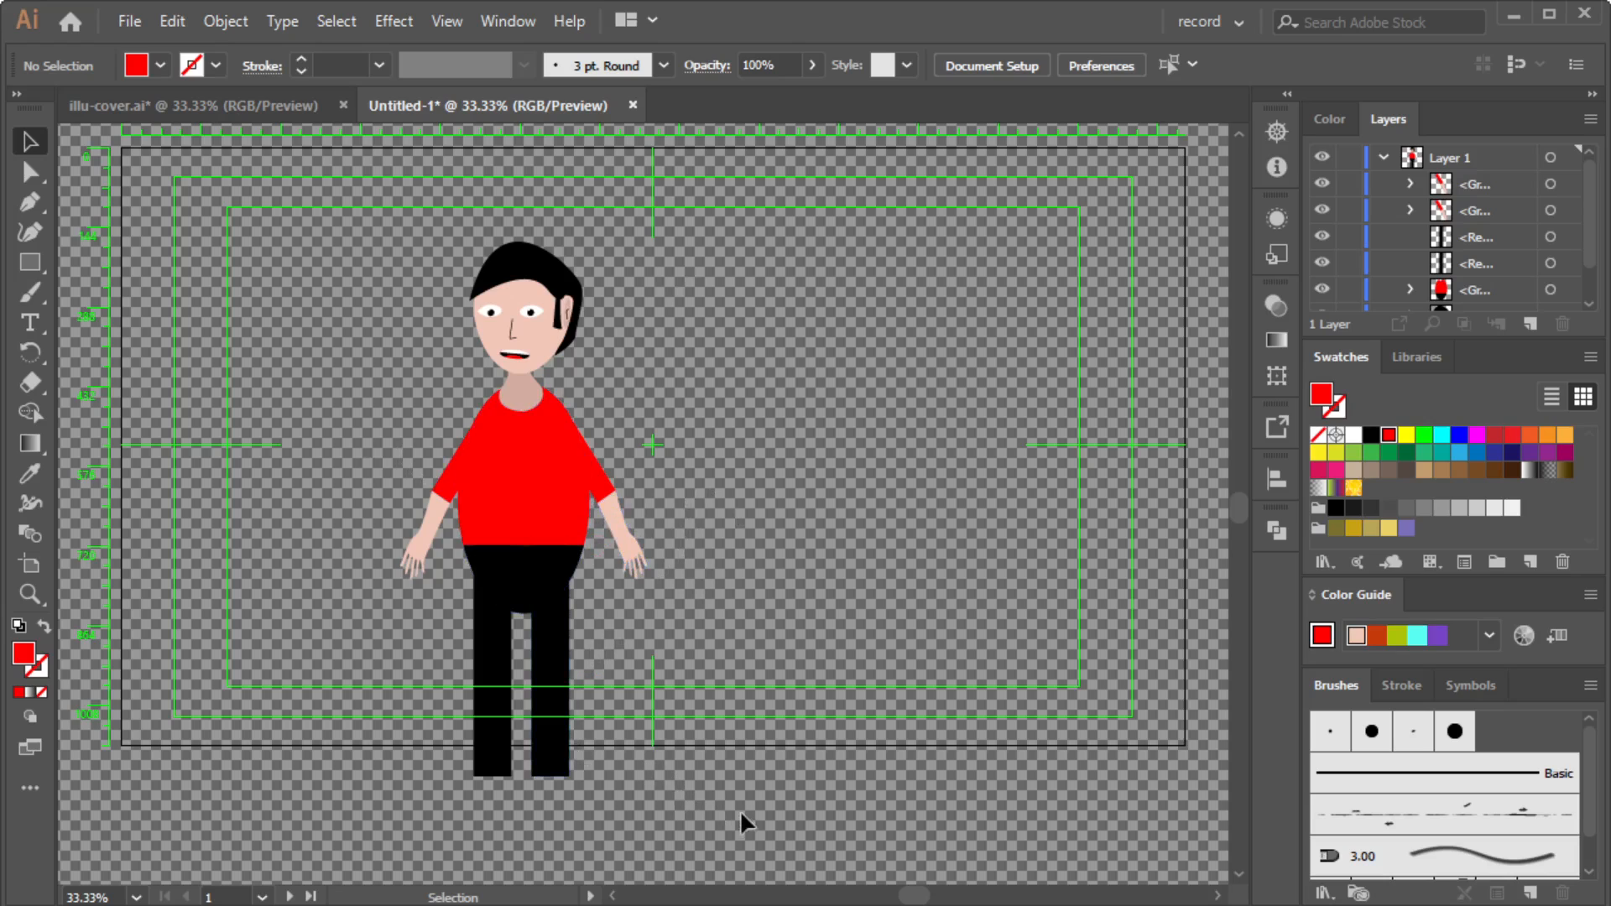
key("Page_Down")
key("ctrl+a")
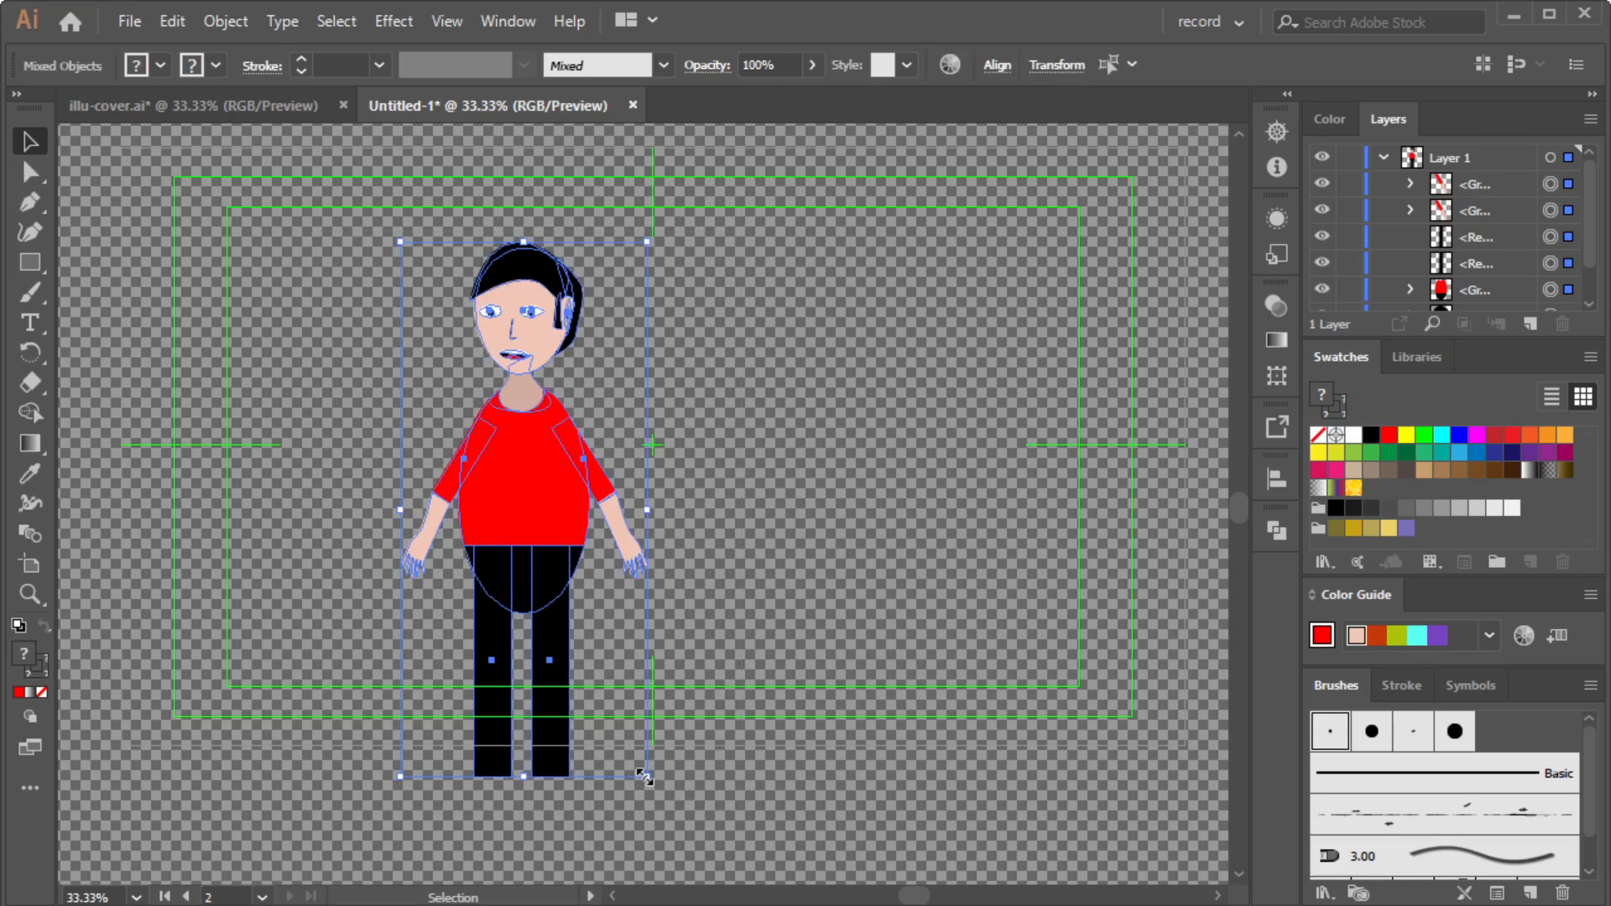
key("shift")
left_click_drag(648, 776, 550, 547)
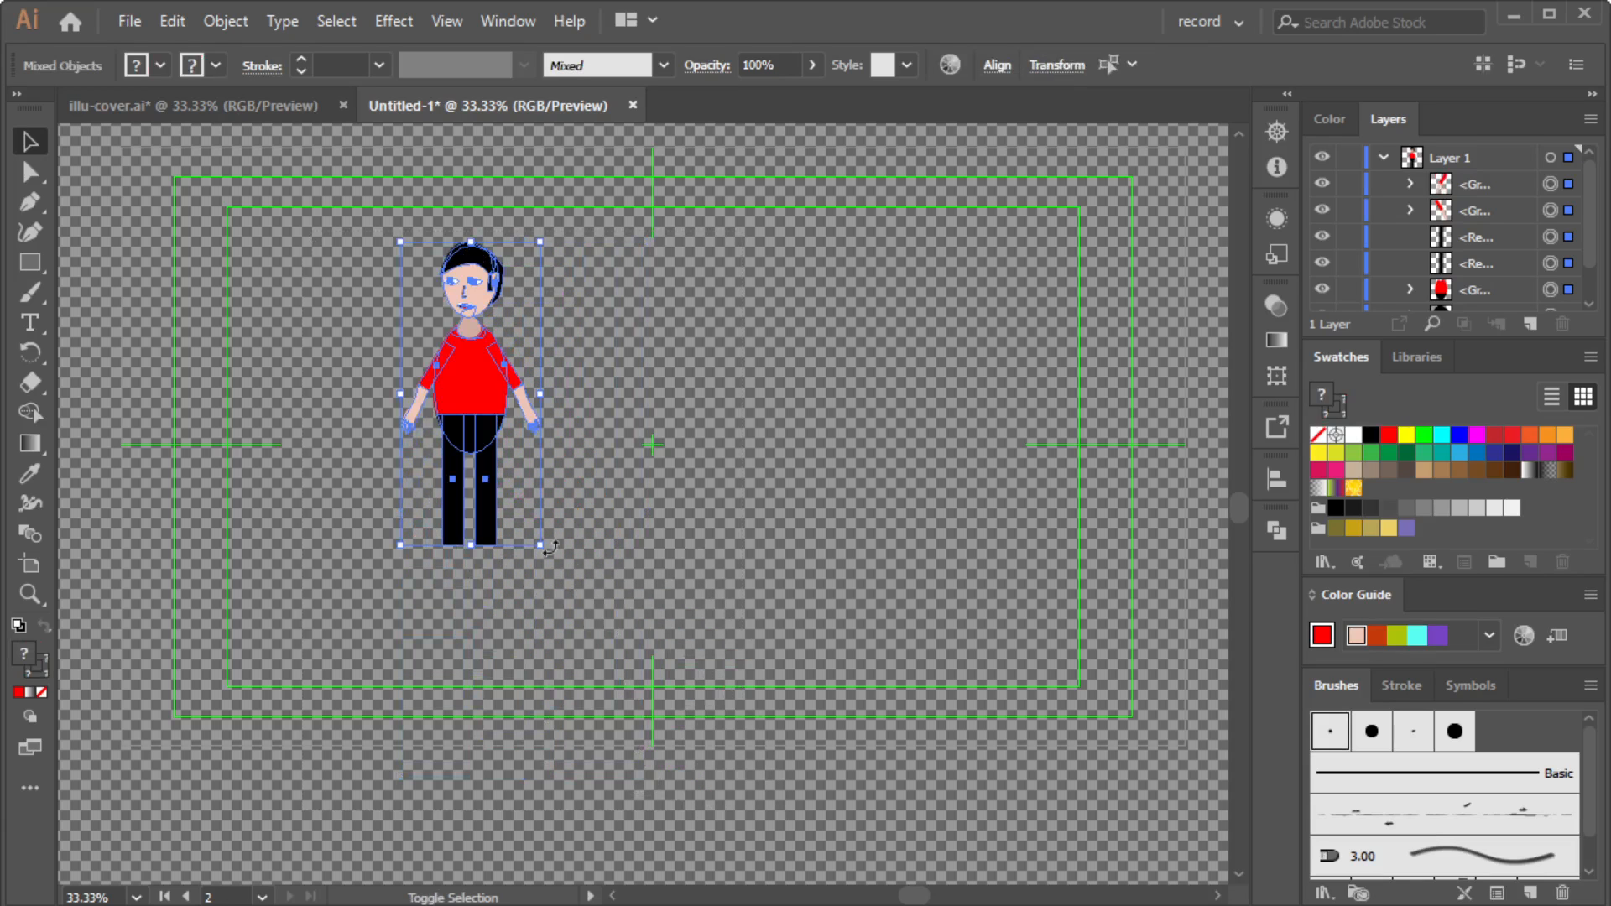
left_click(613, 350)
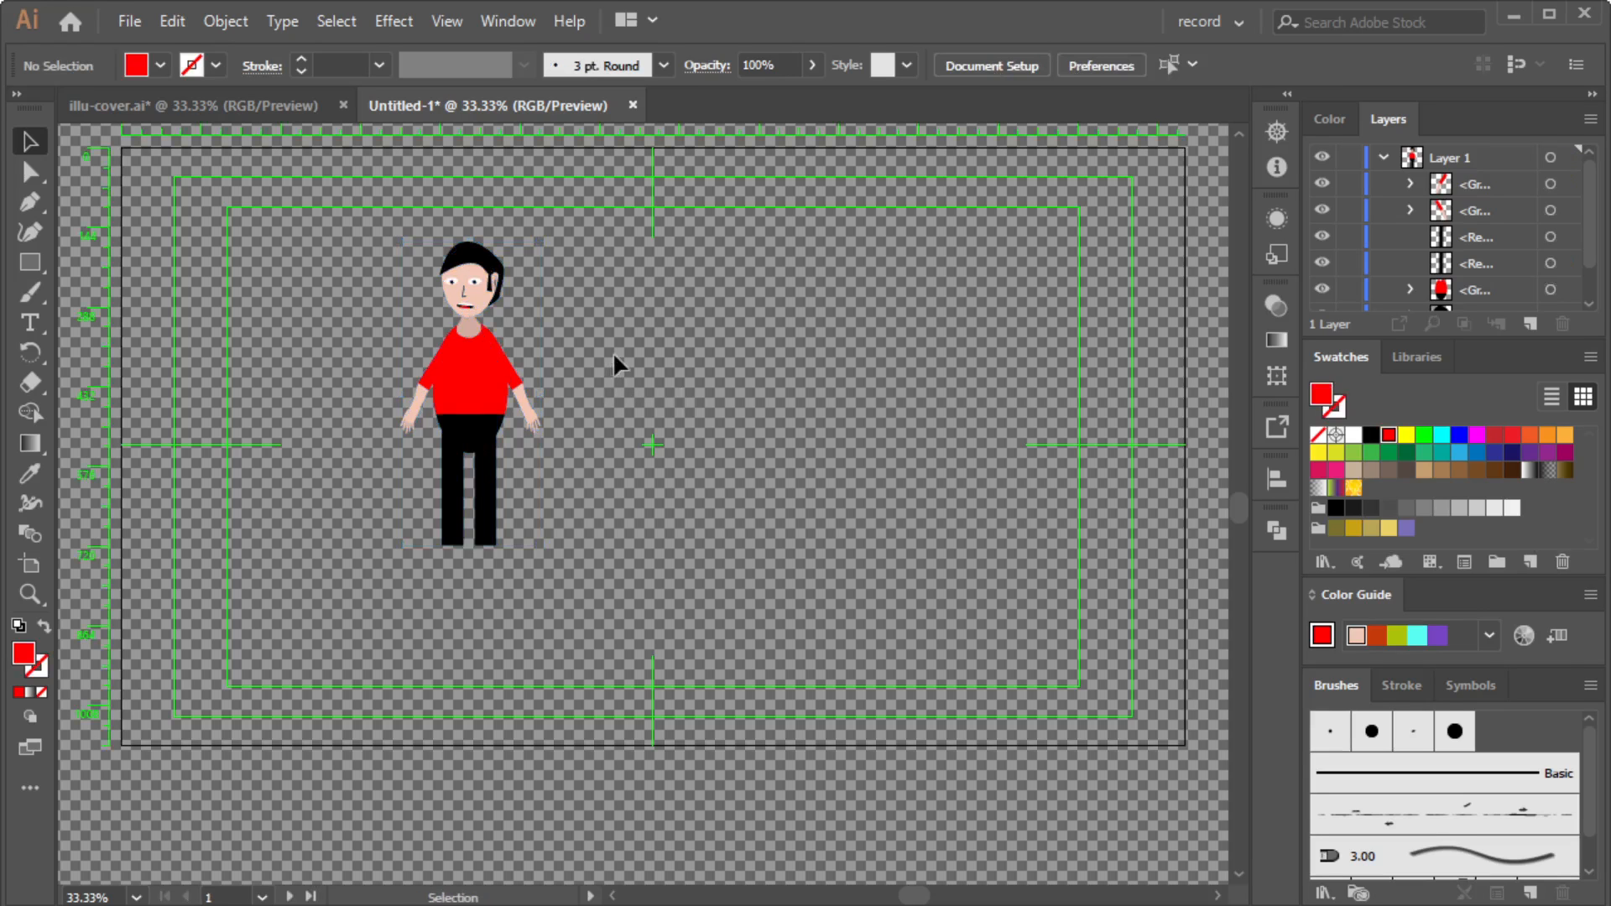
Examine the scaled-down character from the head to the lower ends of the legs.
scroll(449, 455, "up", 2)
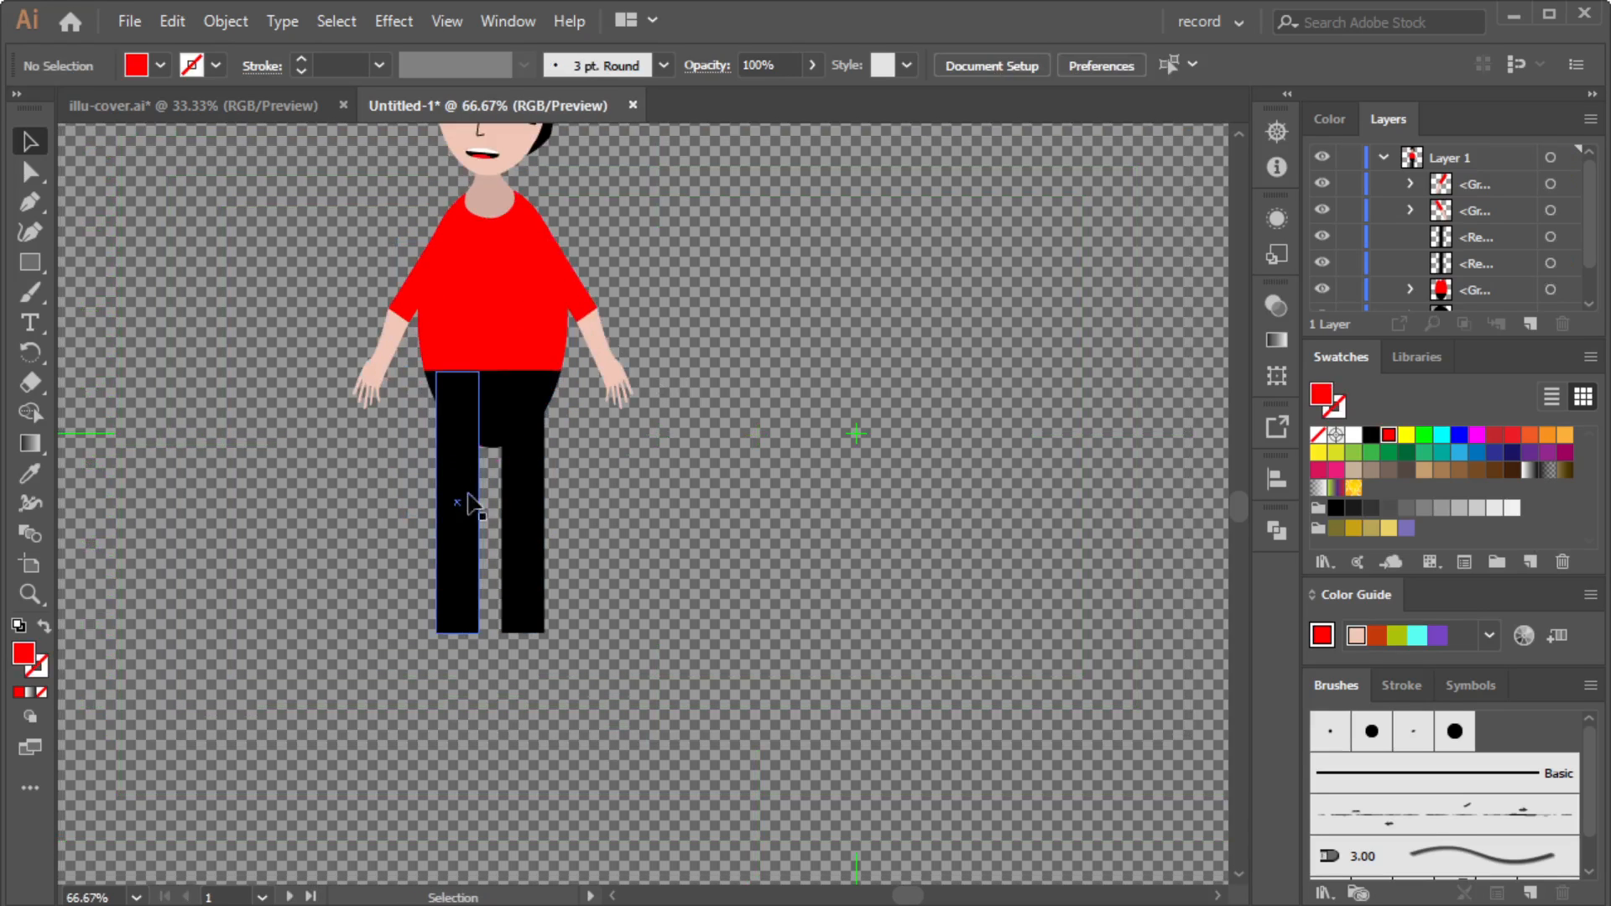
scroll(486, 534, "up", 4)
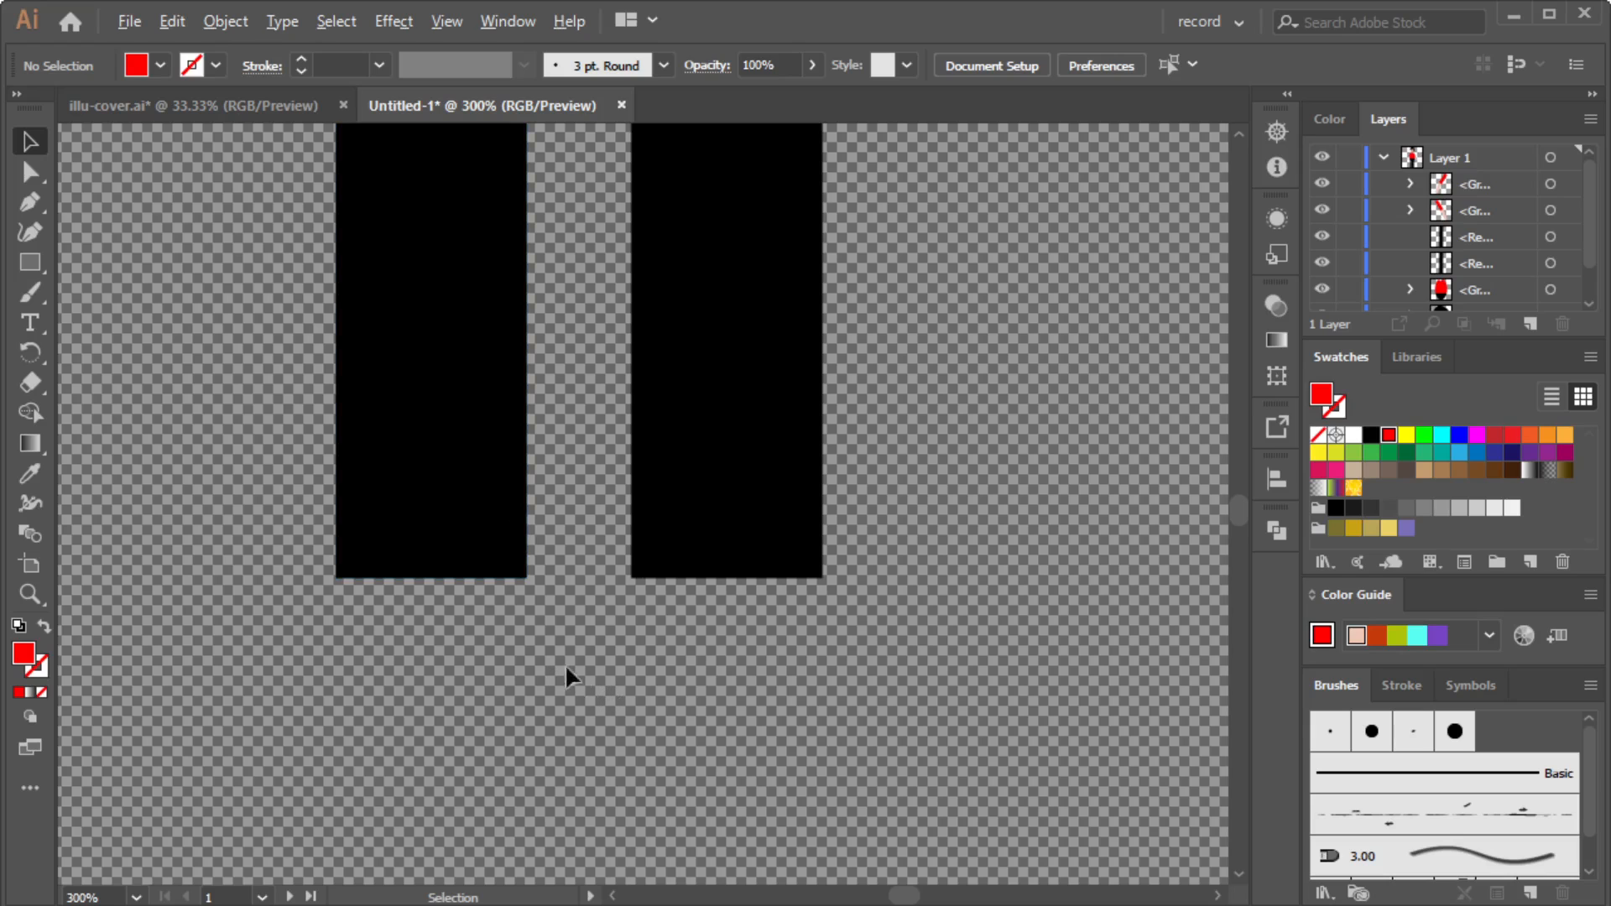
scroll(496, 615, "down", 4)
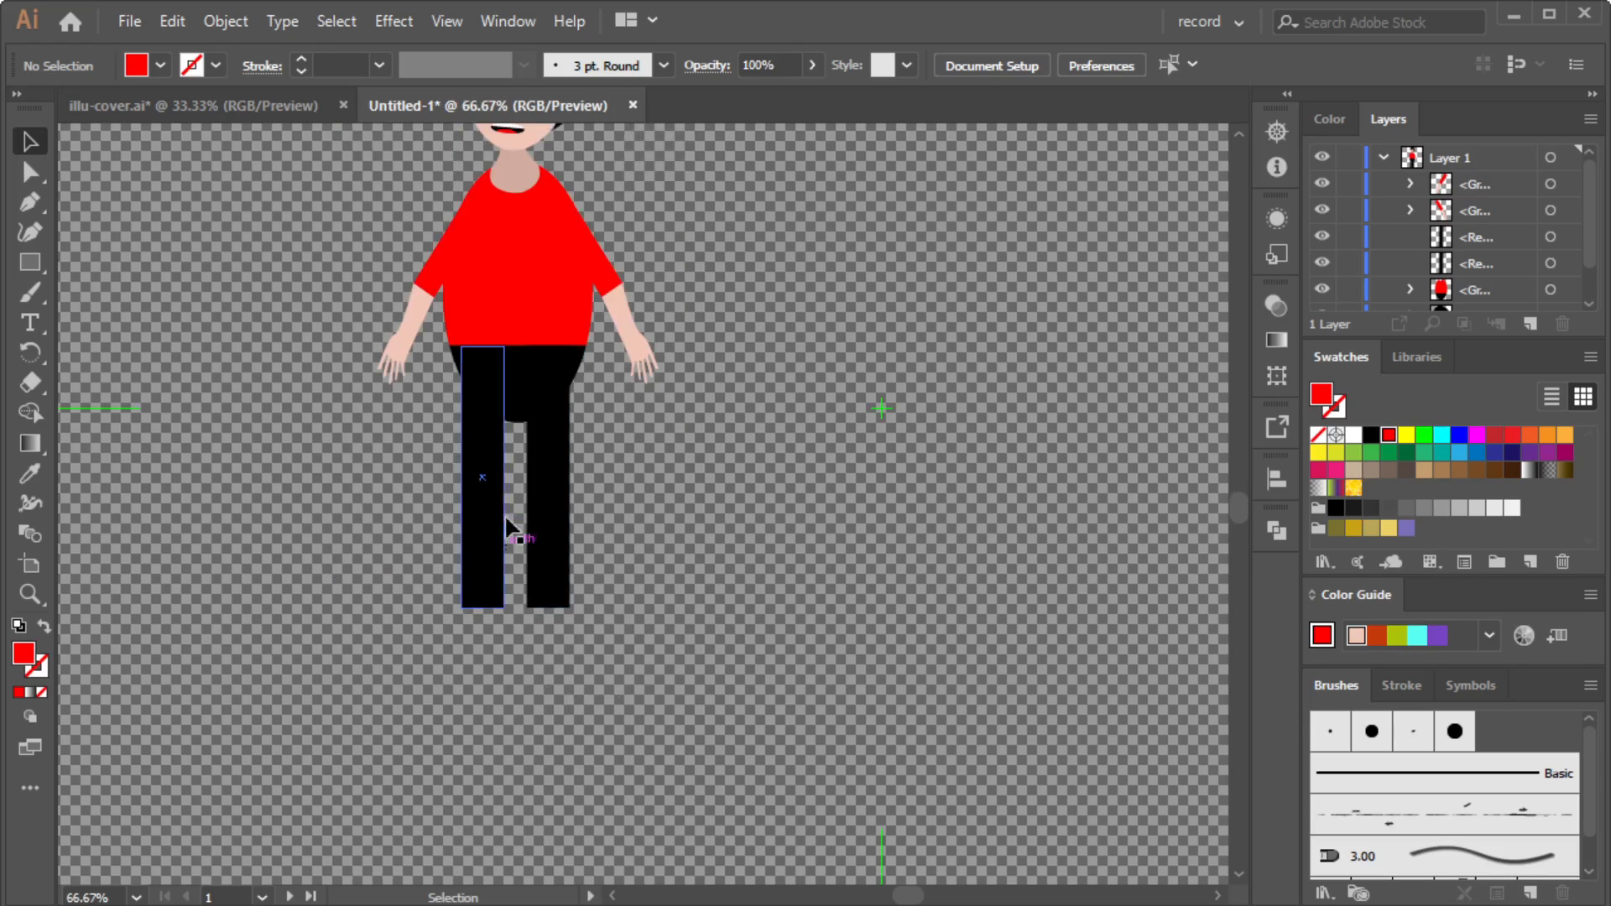
scroll(640, 649, "up", 2)
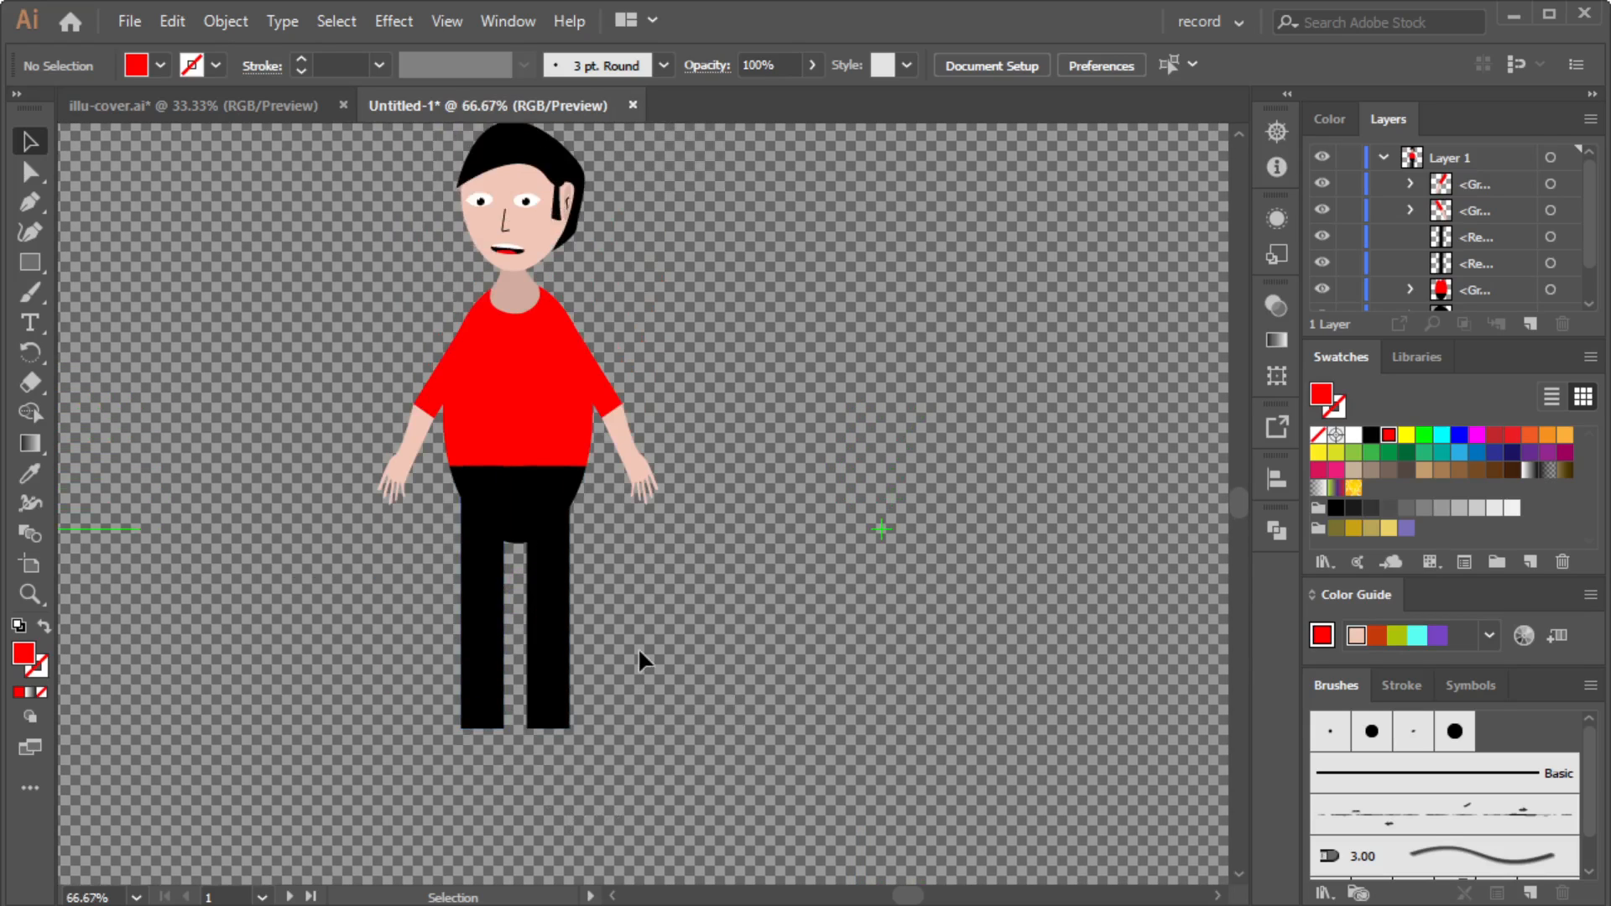
scroll(637, 647, "down", 2)
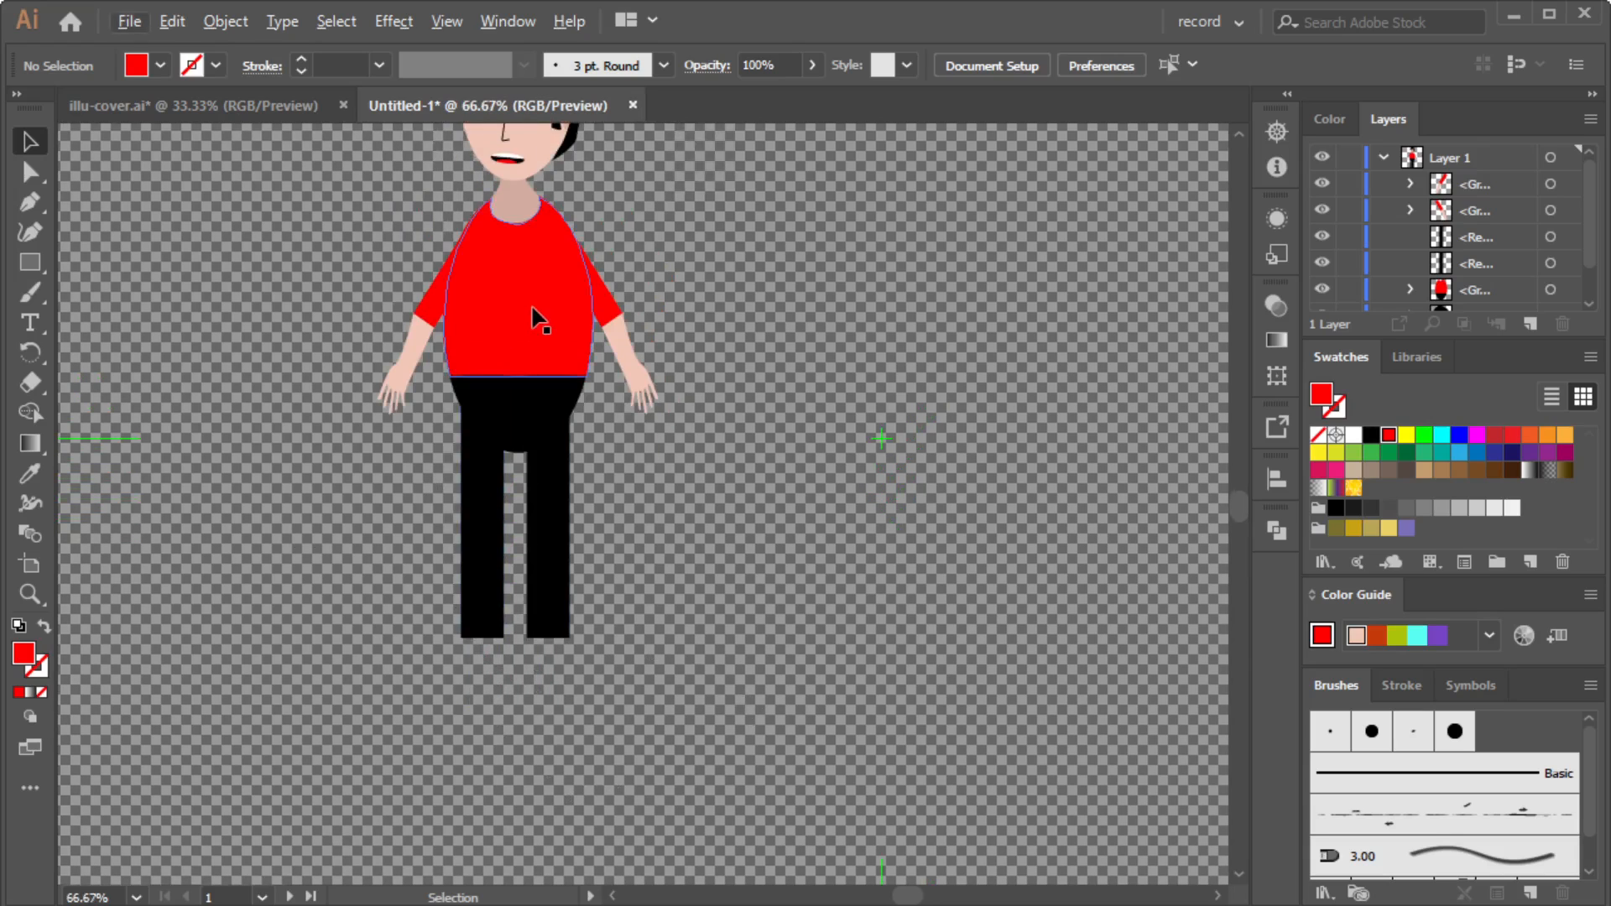
scroll(537, 323, "up", 2)
scroll(536, 354, "down", 4)
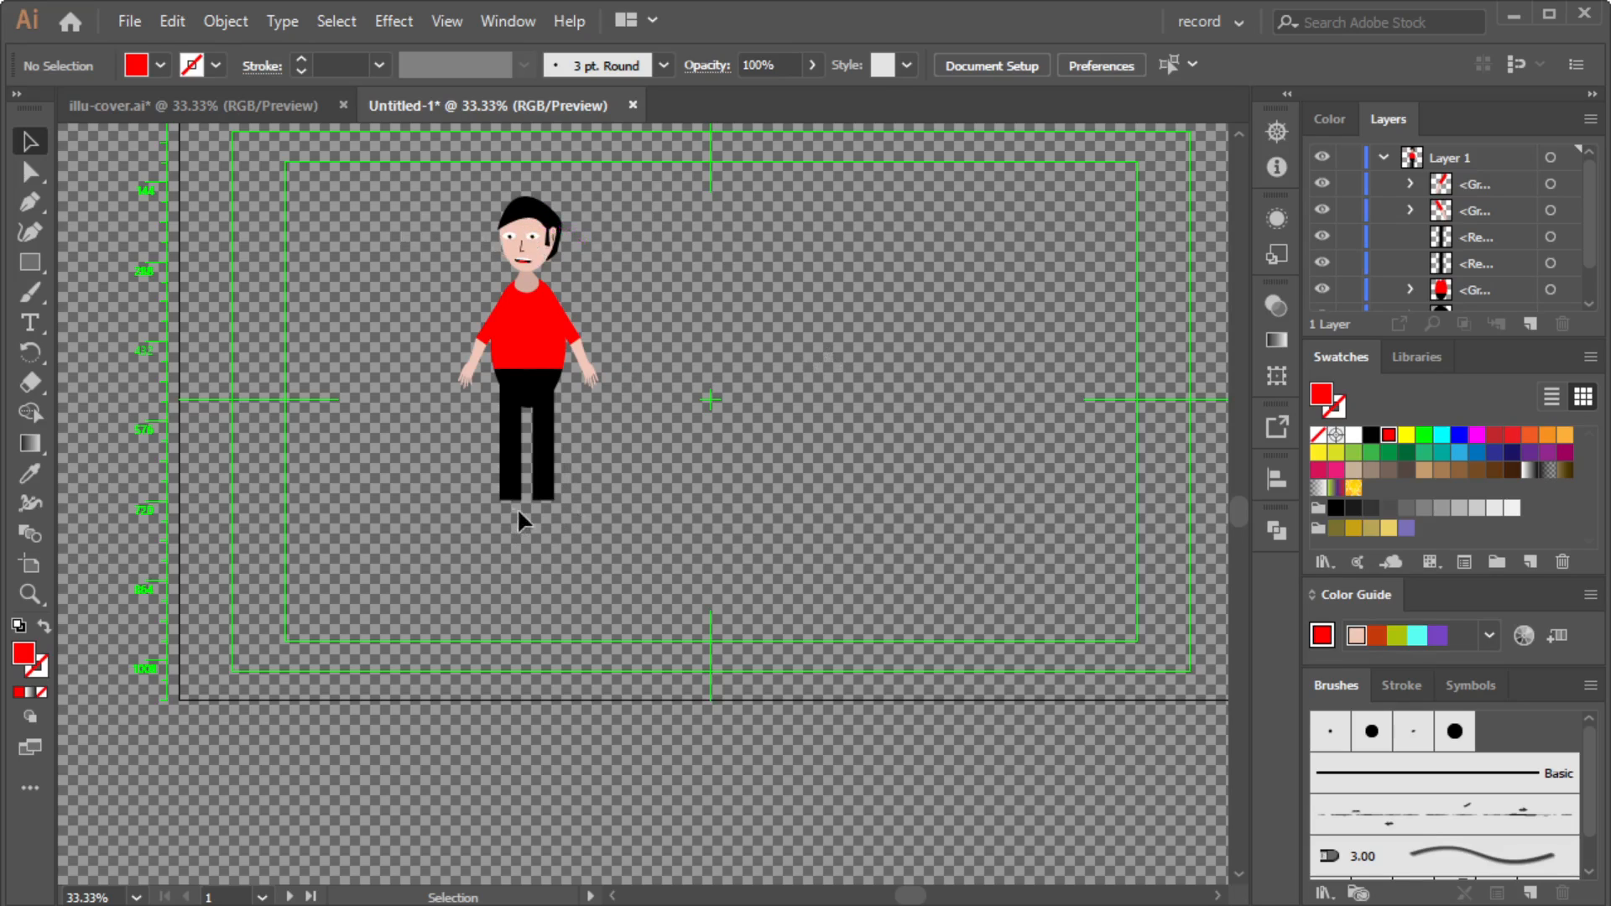
Start a red foot outline with the Pen tool from the left leg's outer lower corner, curving down and outward to the toe tip.
scroll(554, 501, "up", 2)
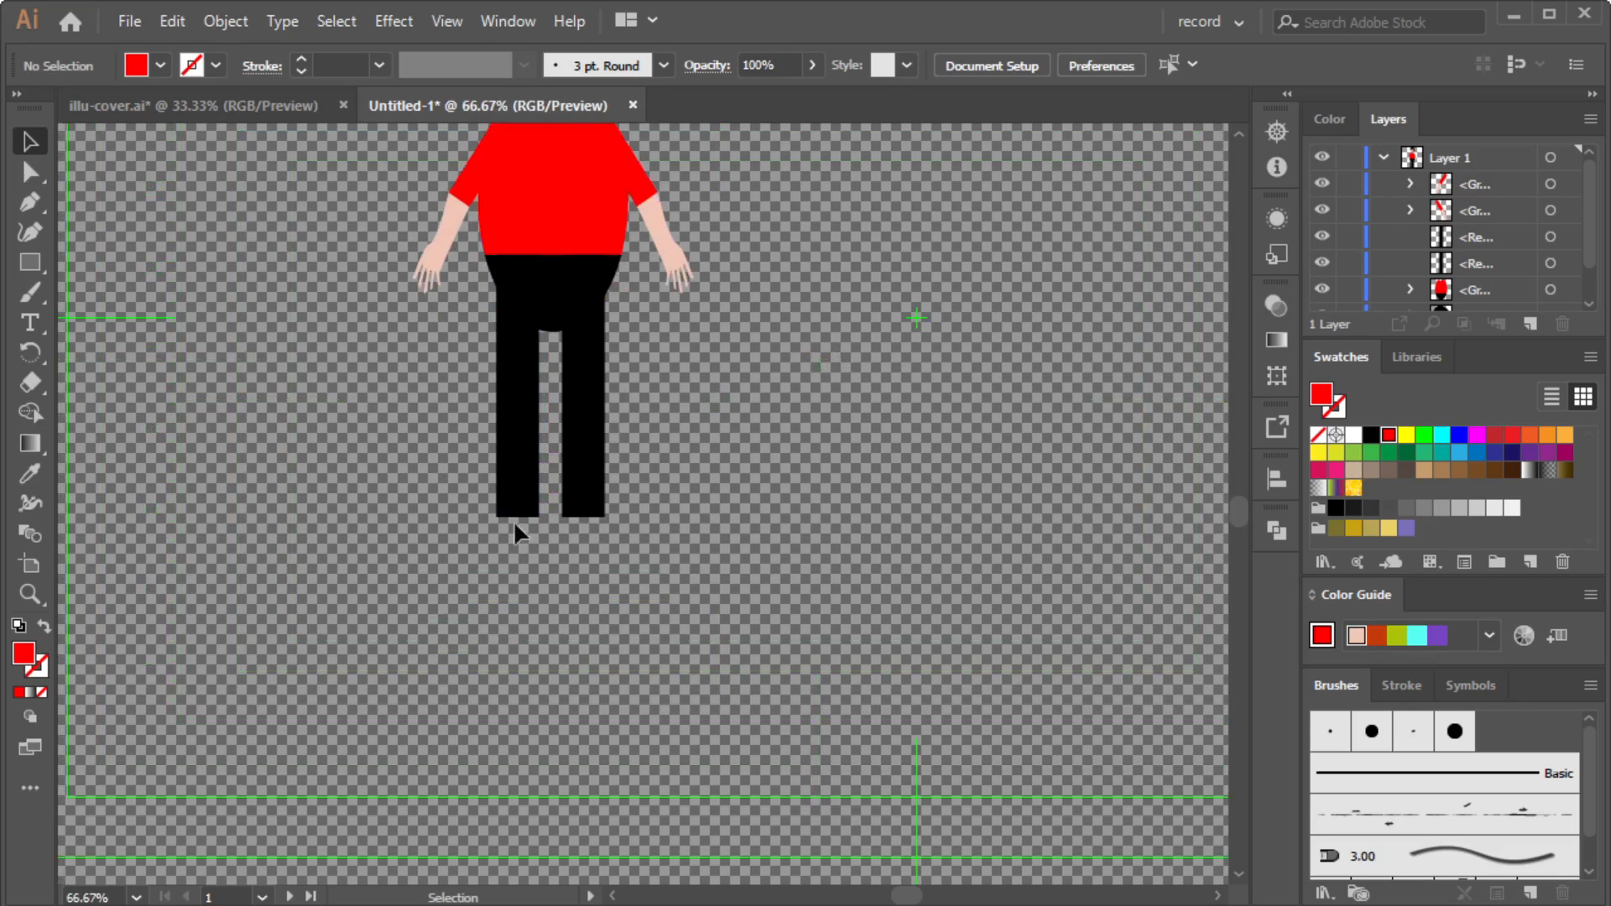
scroll(530, 554, "up", 2)
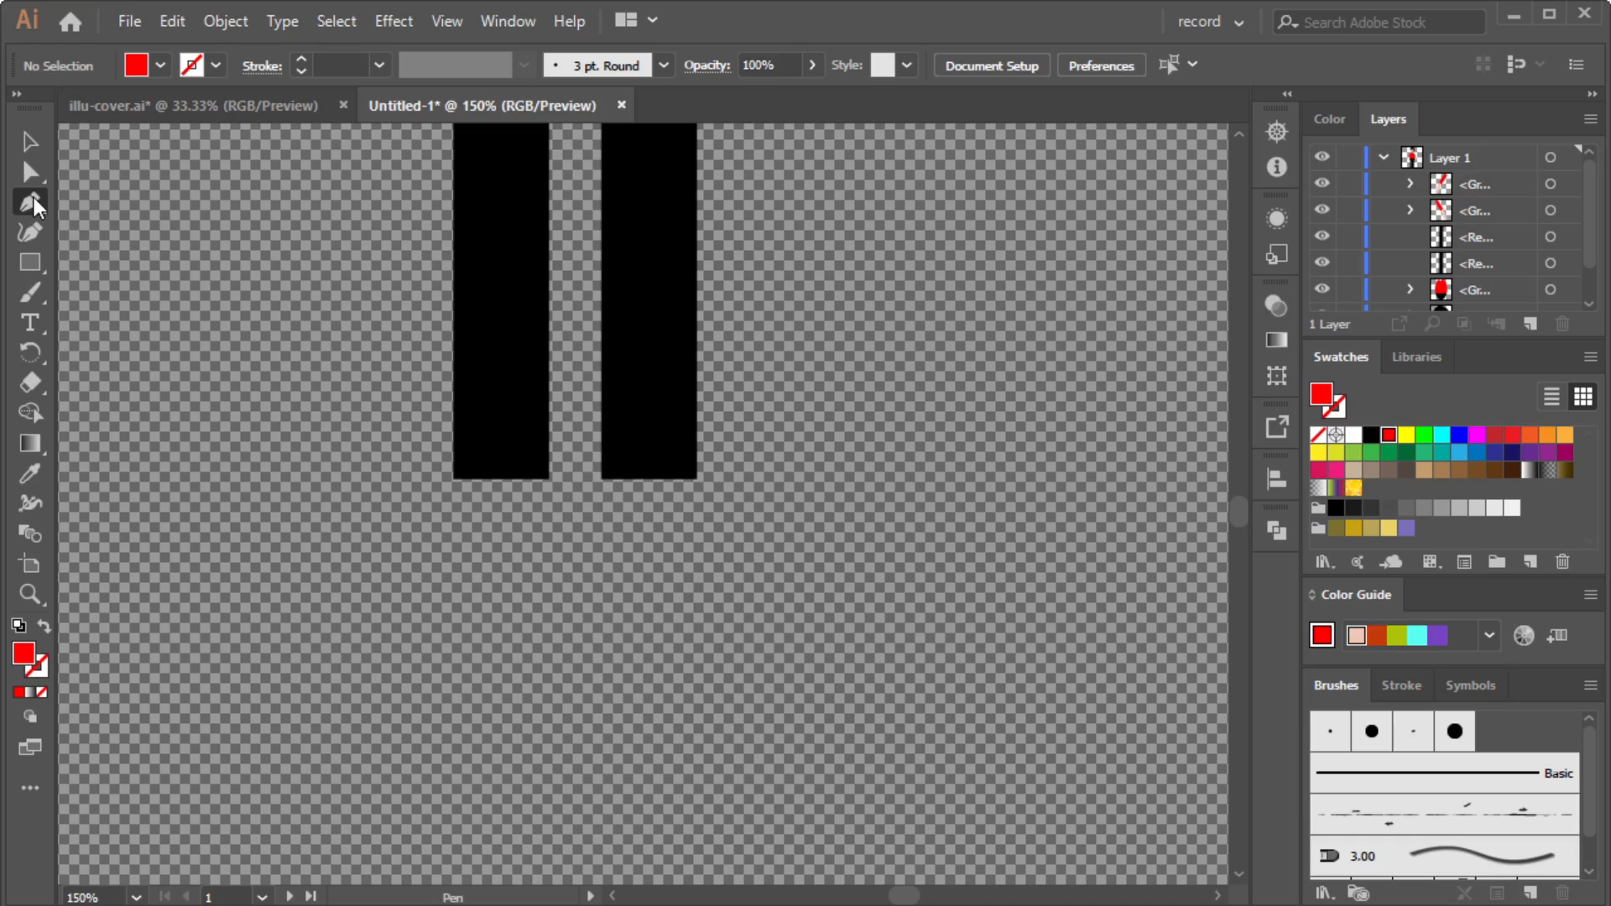
left_click(453, 480)
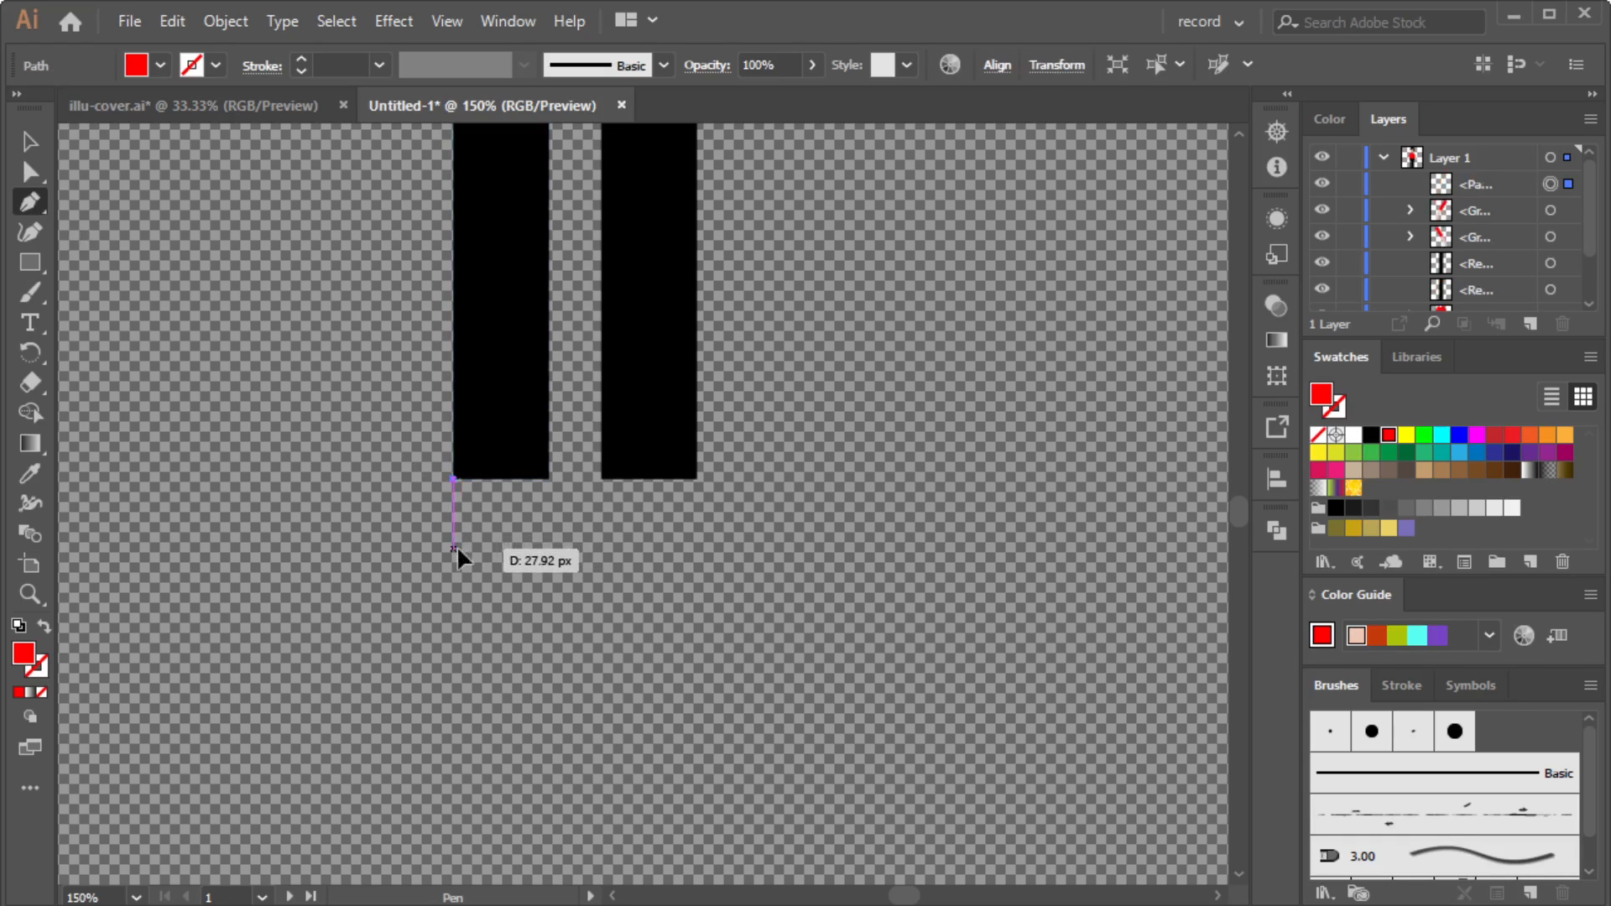
left_click_drag(454, 549, 443, 569)
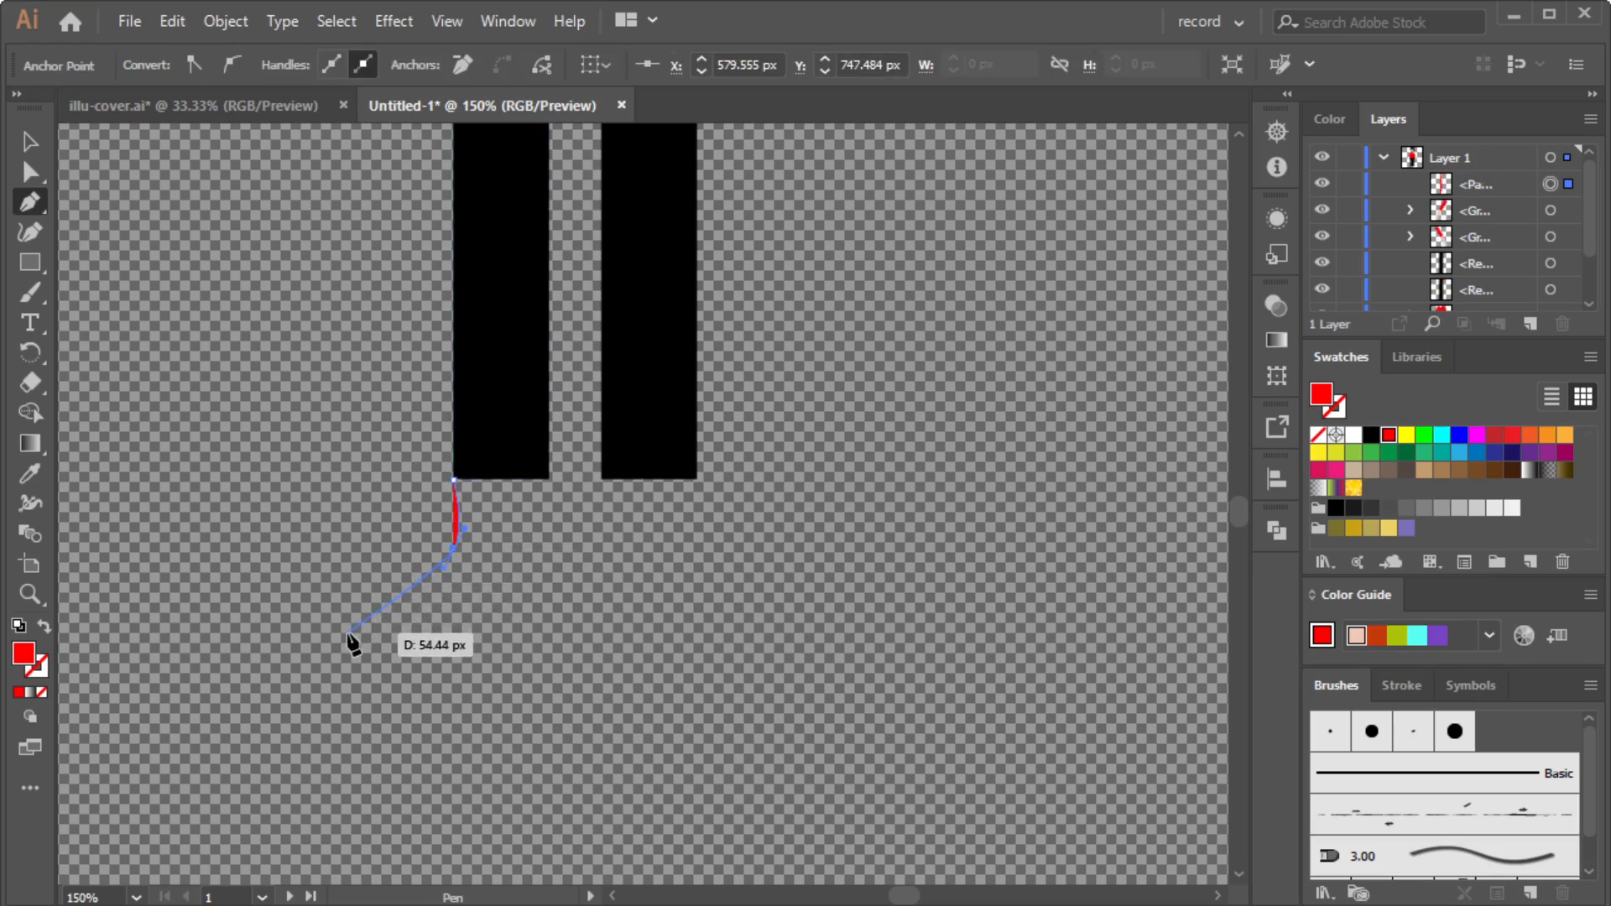
left_click(347, 632)
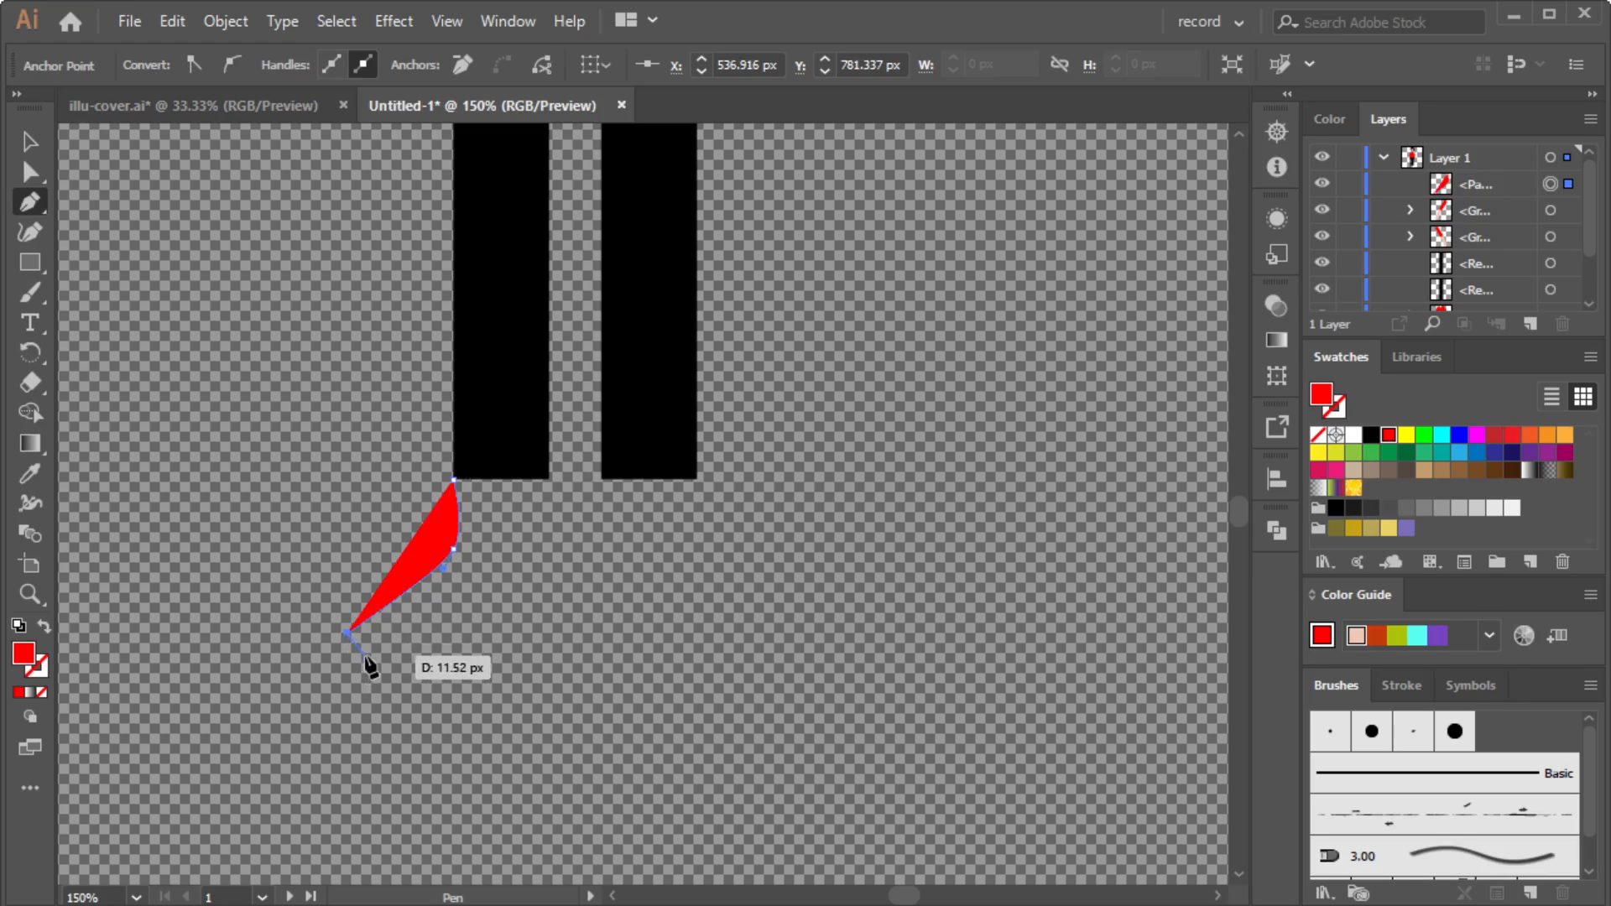
Continue the red foot outline with the Pen tool, curving around the first two toe tips and the gap between them.
scroll(365, 649, "up", 1)
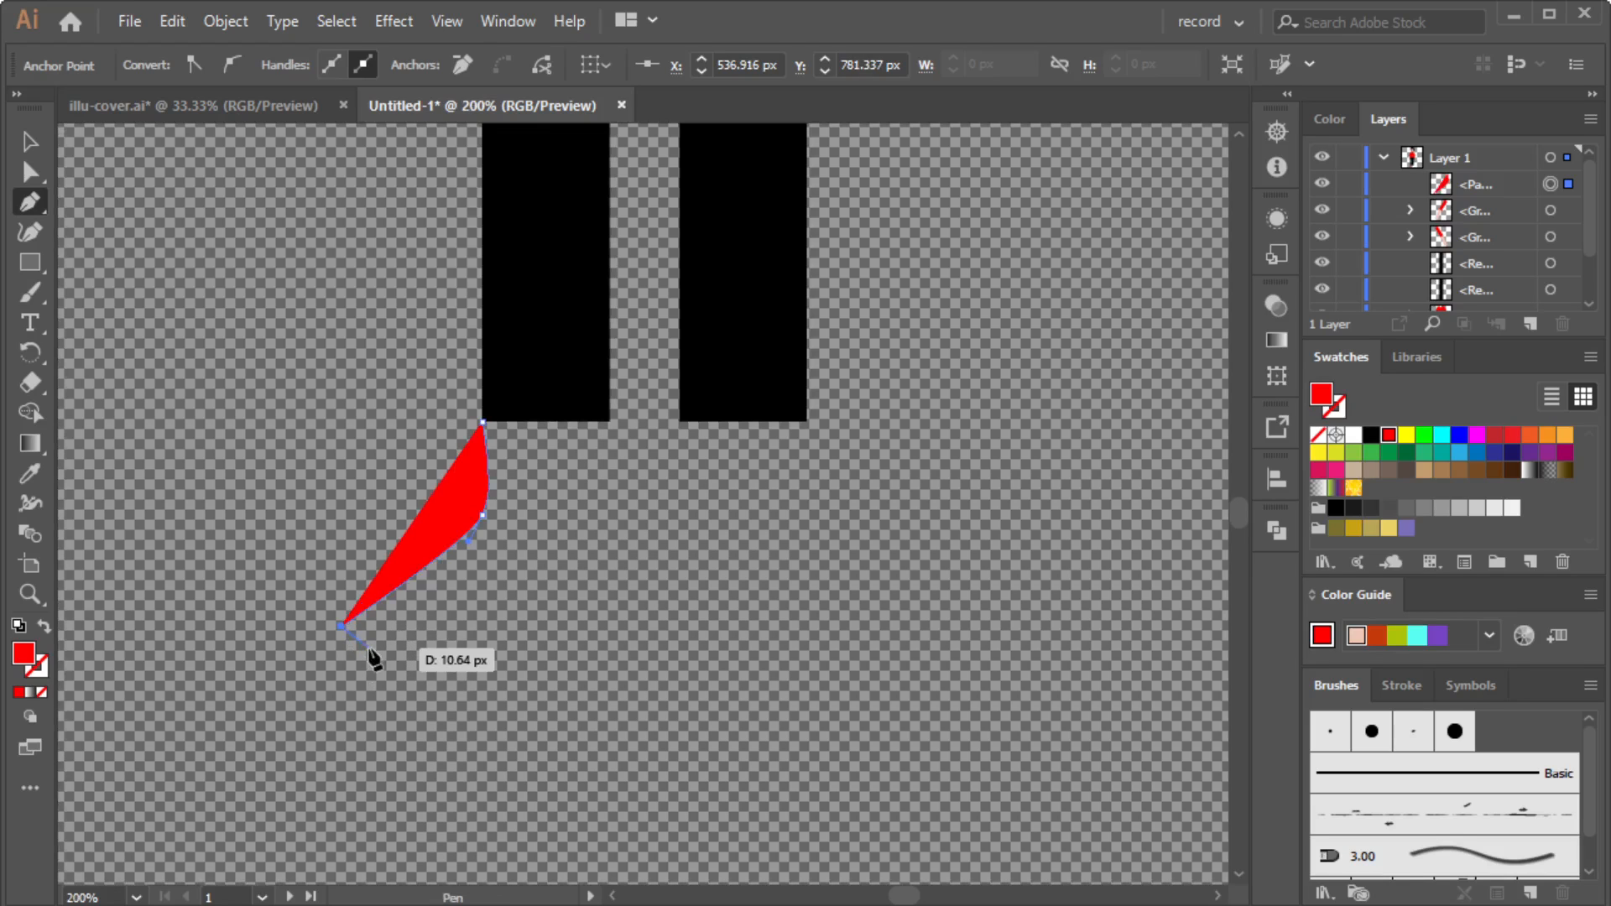
mouse_move(362, 638)
left_mouse_down()
mouse_move(387, 613)
mouse_move(386, 637)
left_mouse_up()
left_click(387, 615)
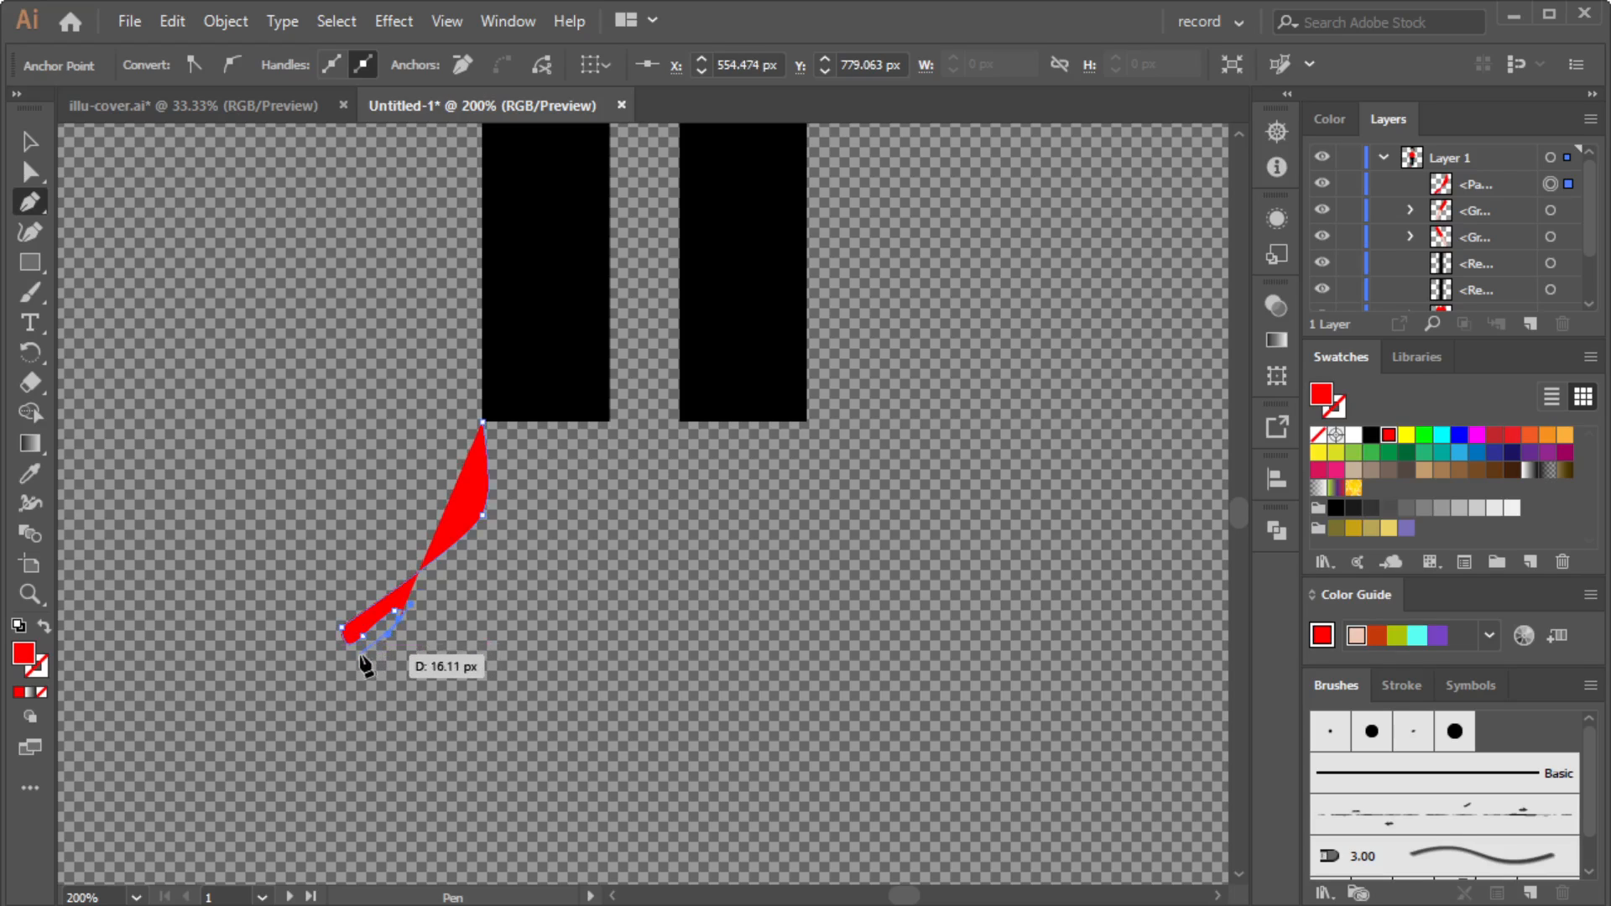
left_click(366, 644)
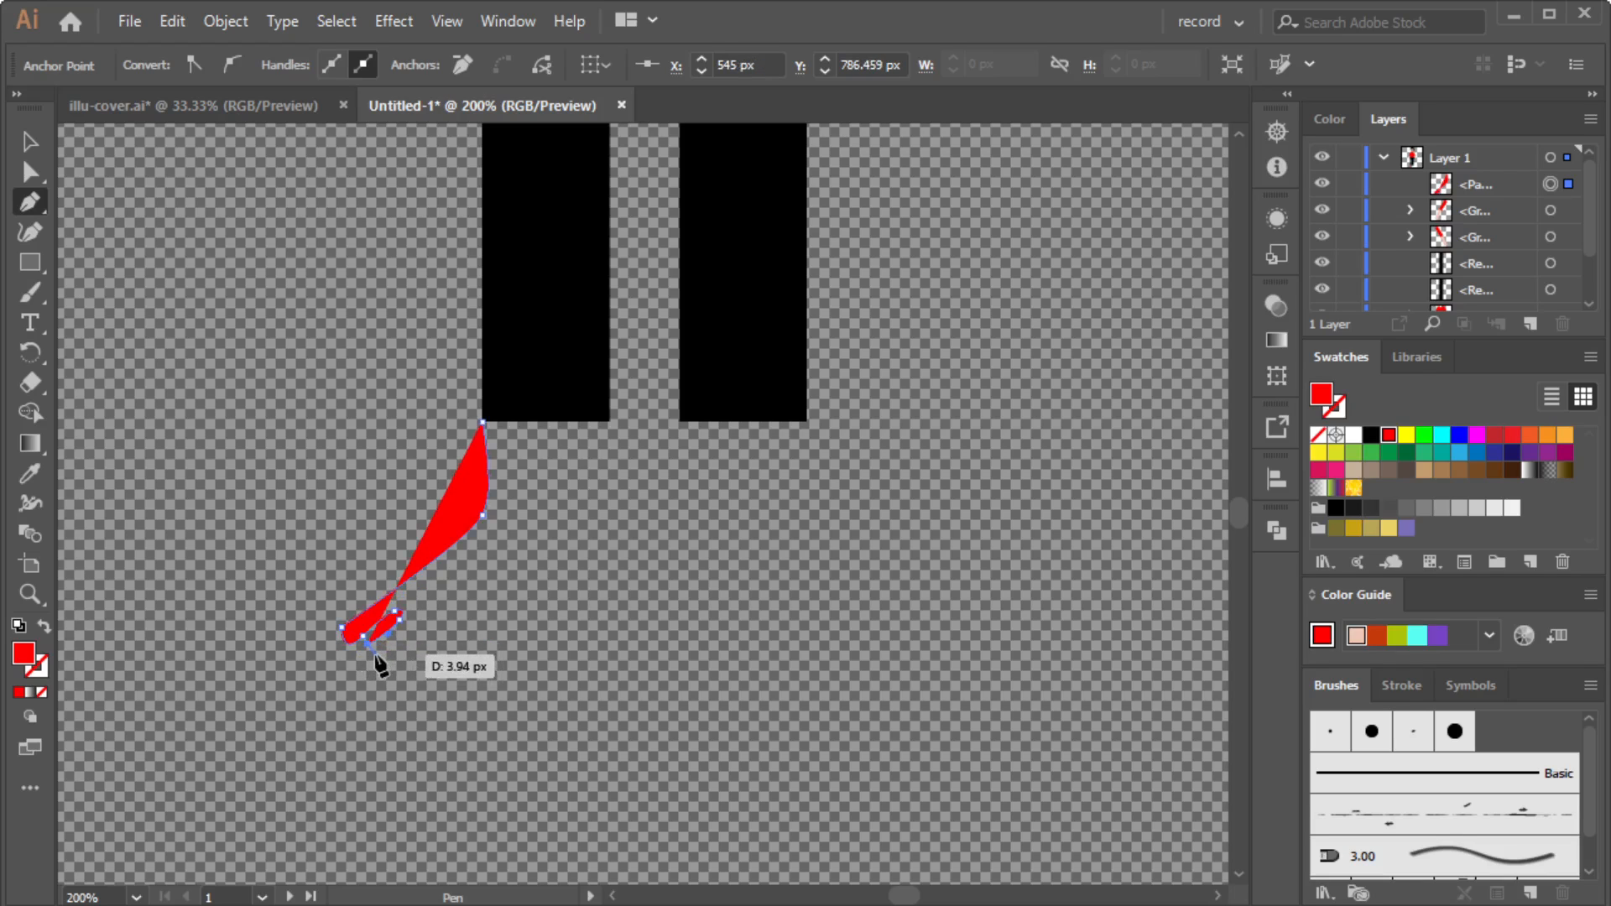
left_click_drag(386, 643, 415, 630)
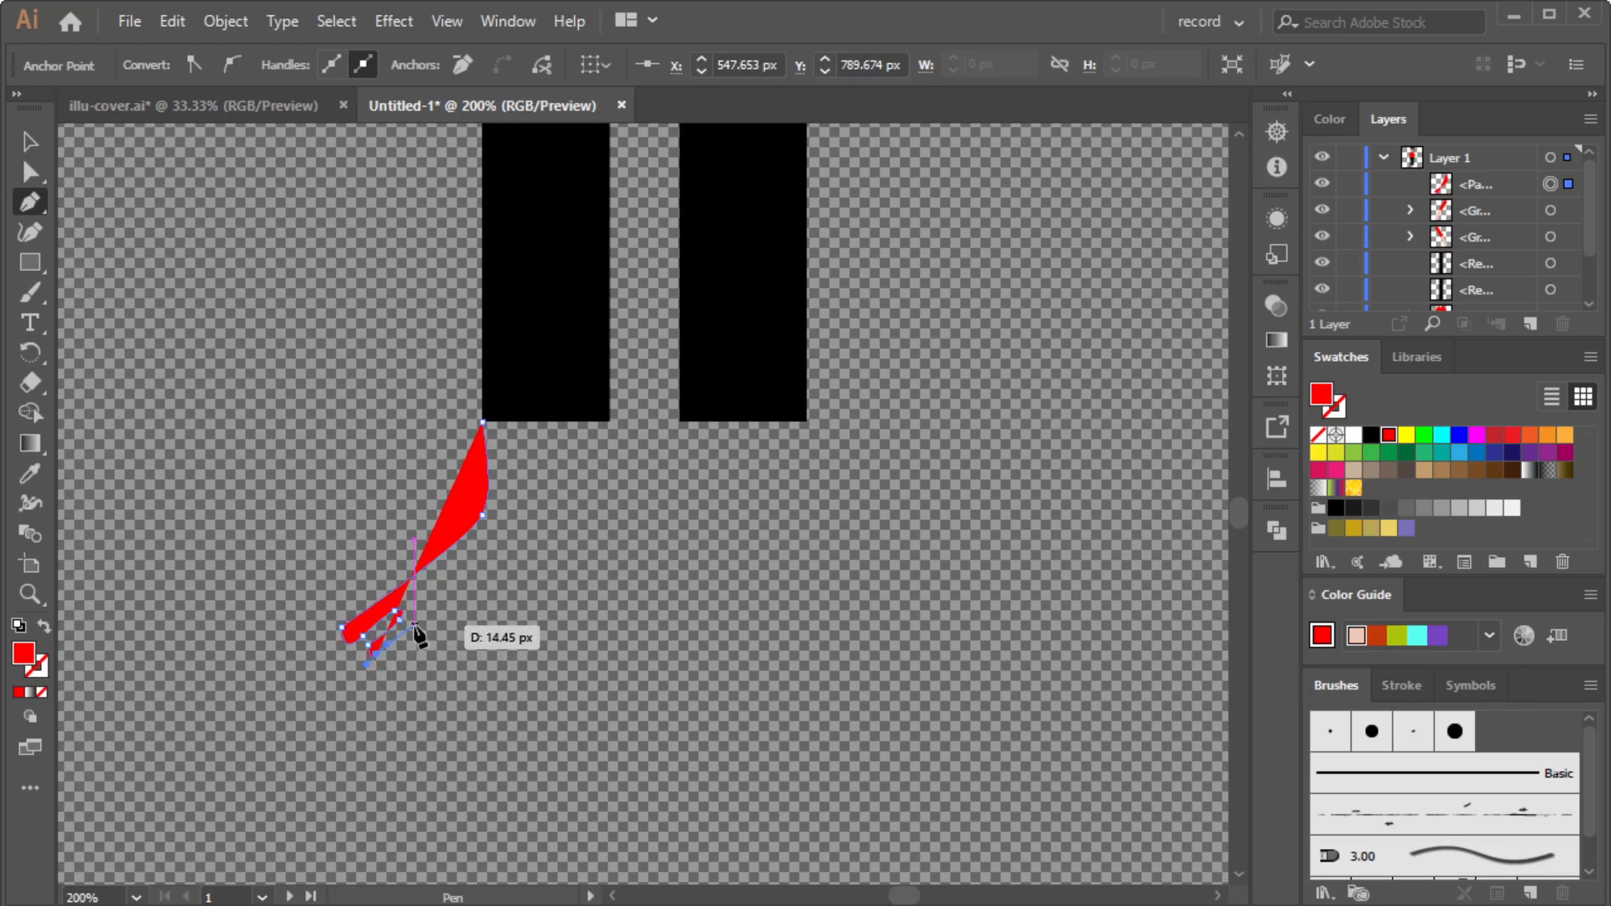
left_click(414, 625)
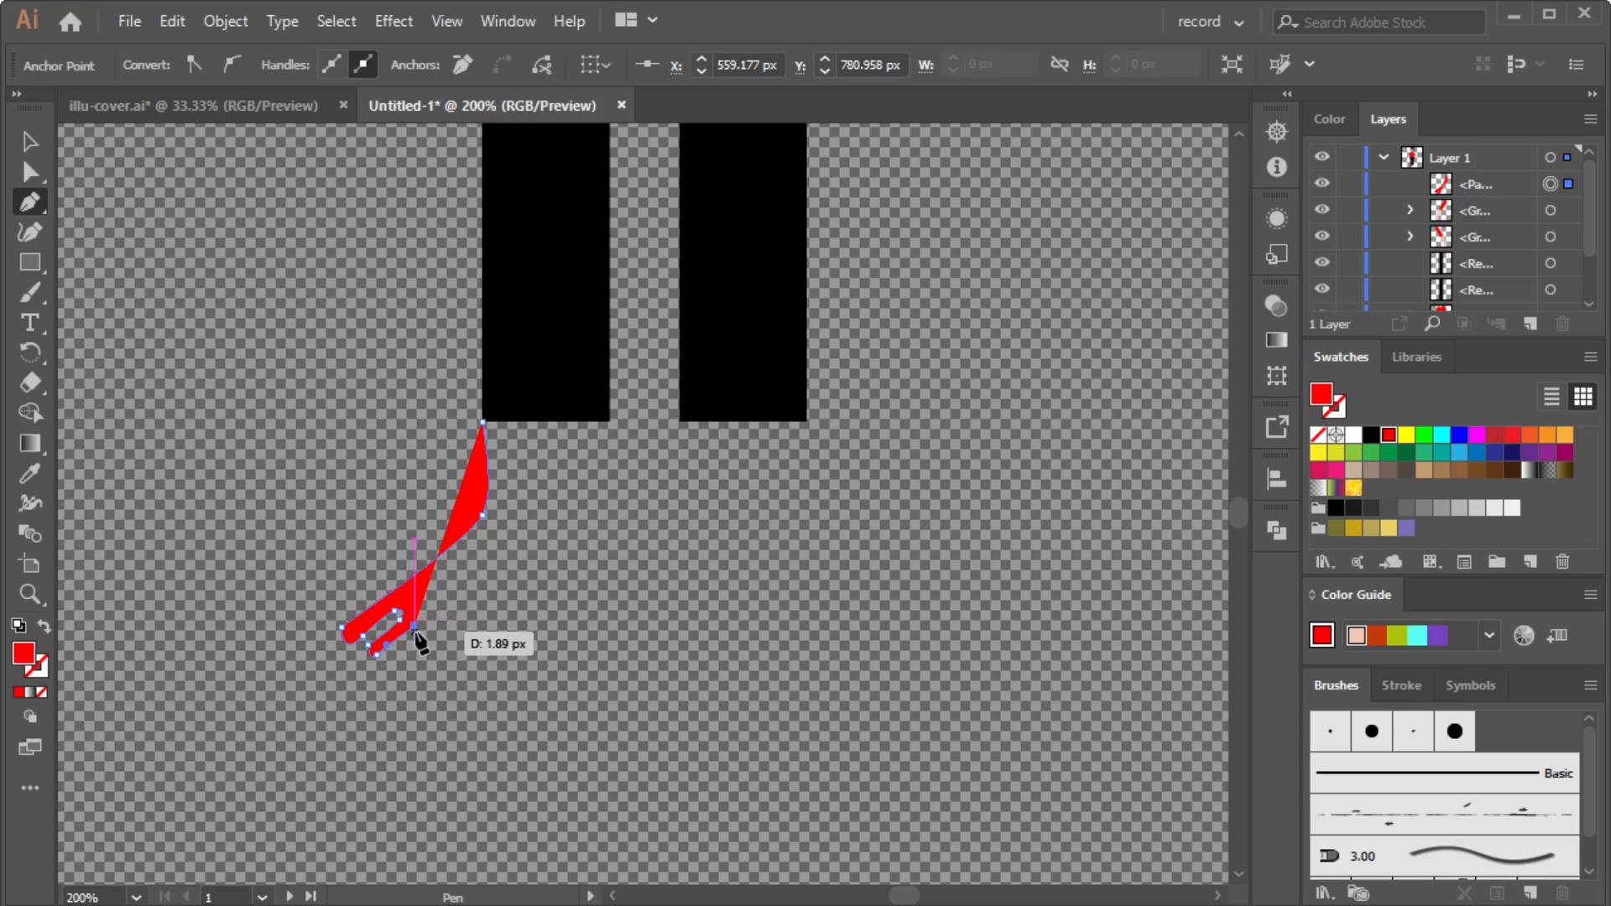
Draw the remaining toes, the sole and the heel, and close the foot path along the left leg's lower edge.
left_click_drag(415, 631, 581, 508)
left_click(435, 637)
left_click(422, 668)
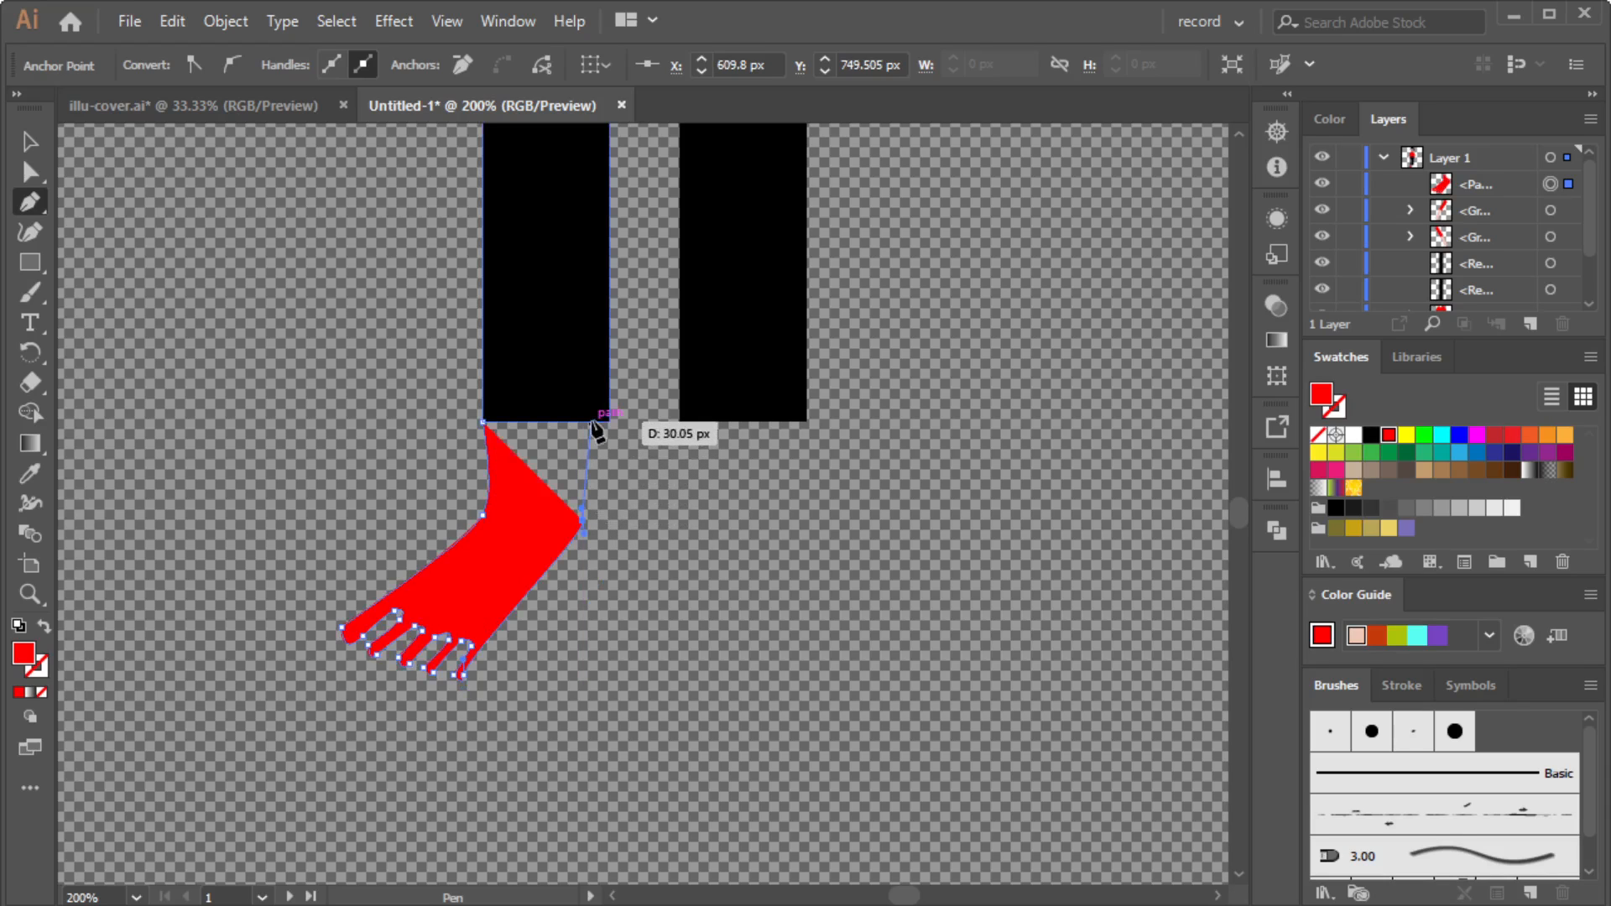
left_click(591, 422)
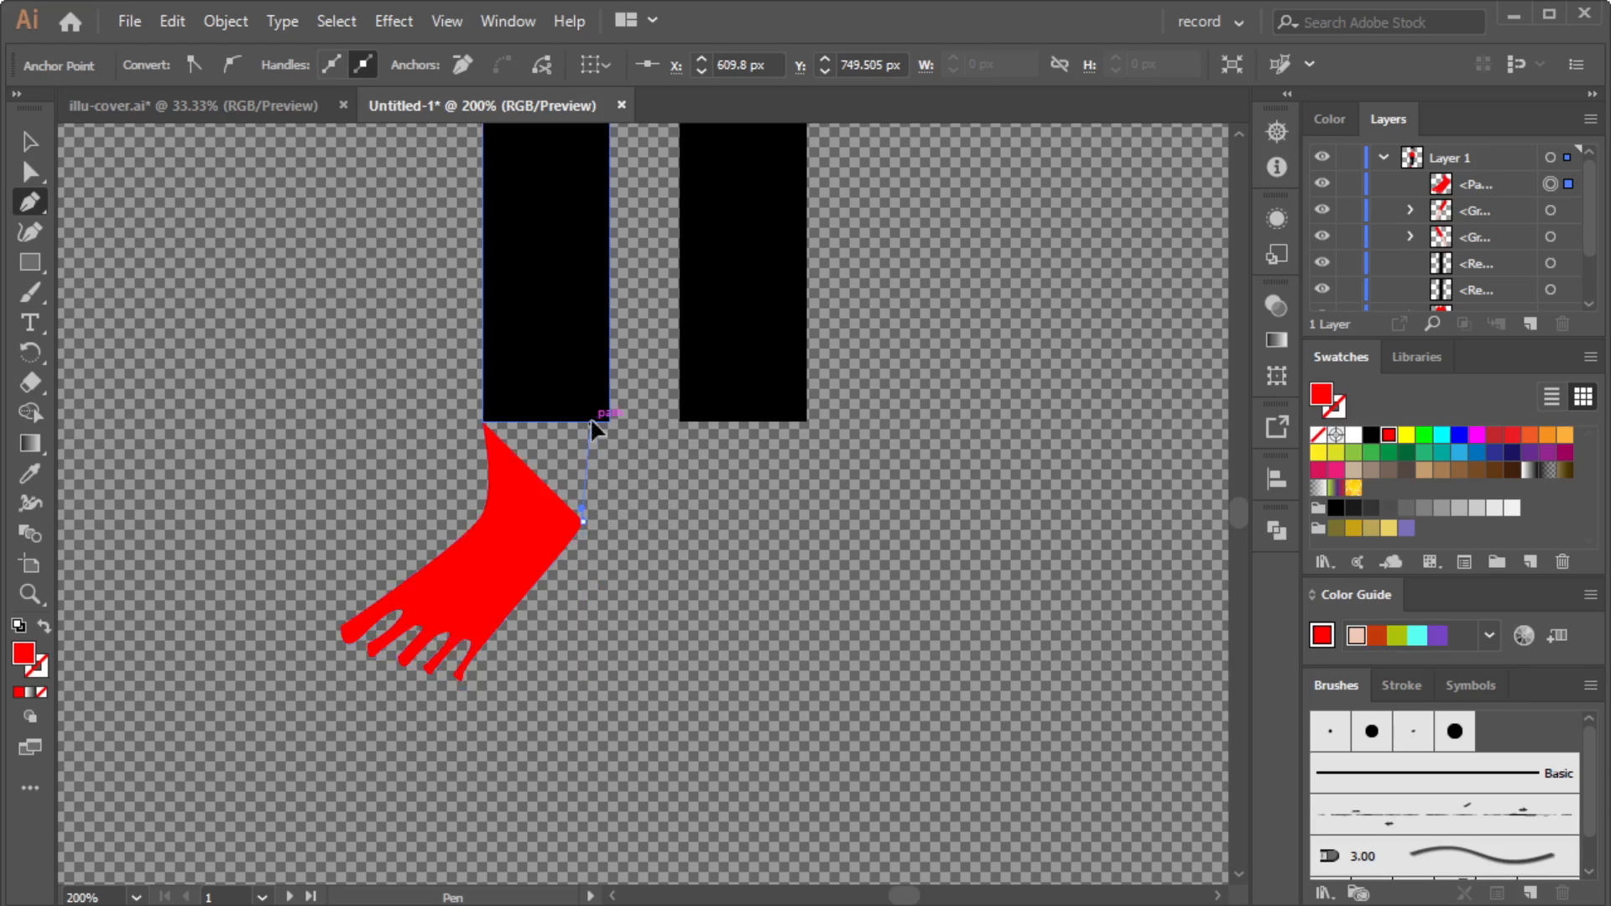
left_click(483, 422)
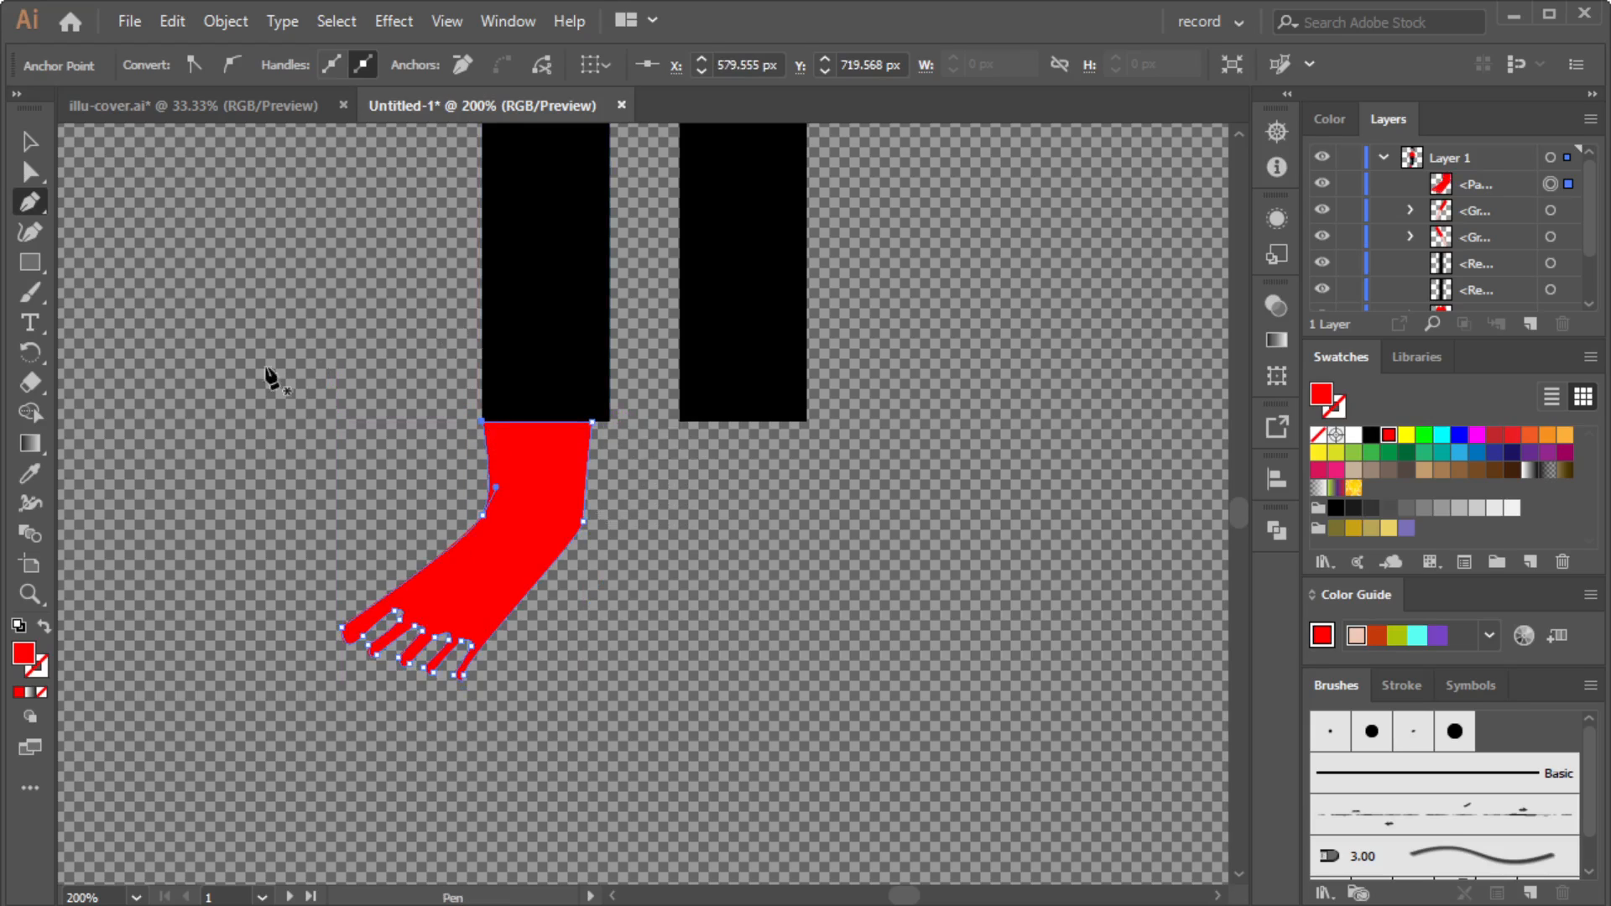
Widen the tip of the toe nearest the heel by moving its inner corner anchor outward with Direct Selection.
left_click(30, 173)
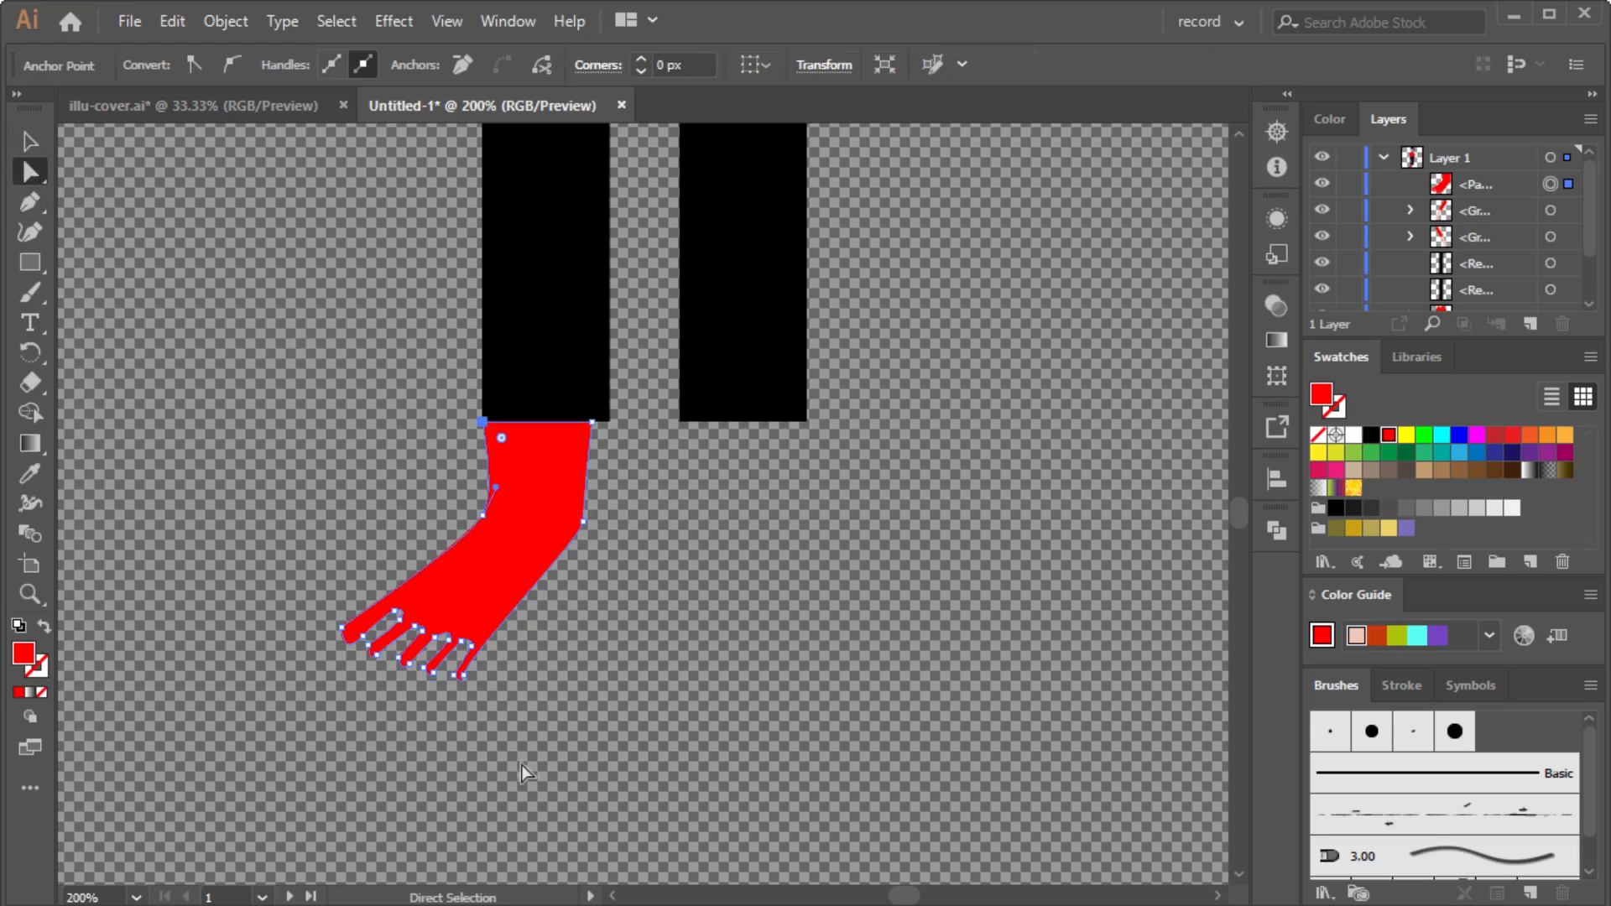
scroll(458, 684, "up", 2)
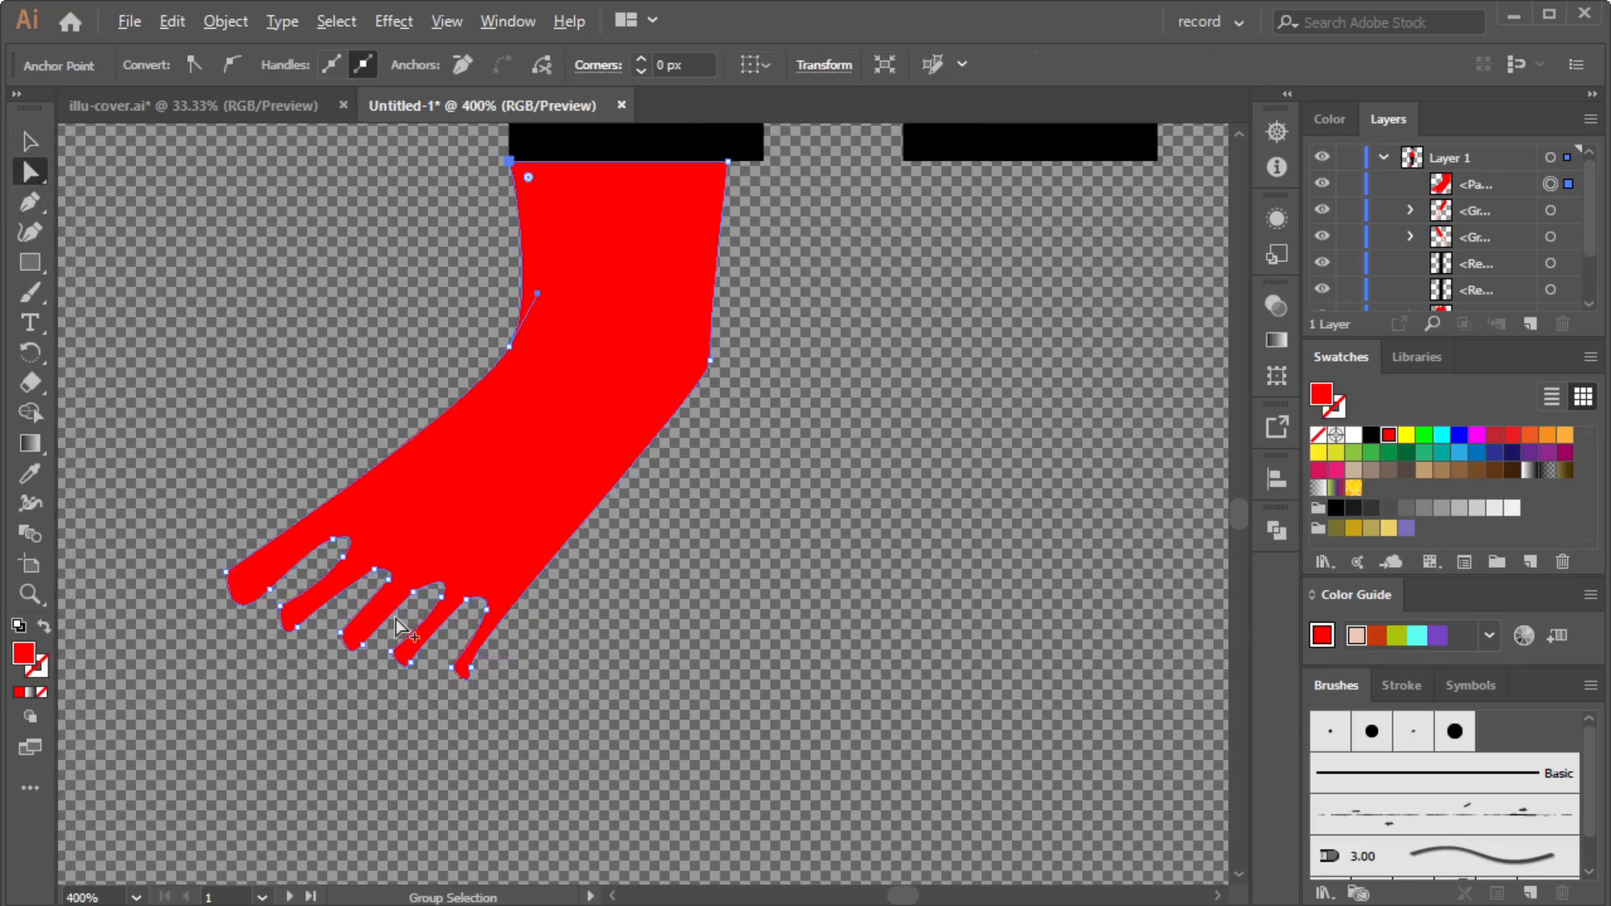
scroll(398, 628, "up", 2)
scroll(570, 686, "up", 2)
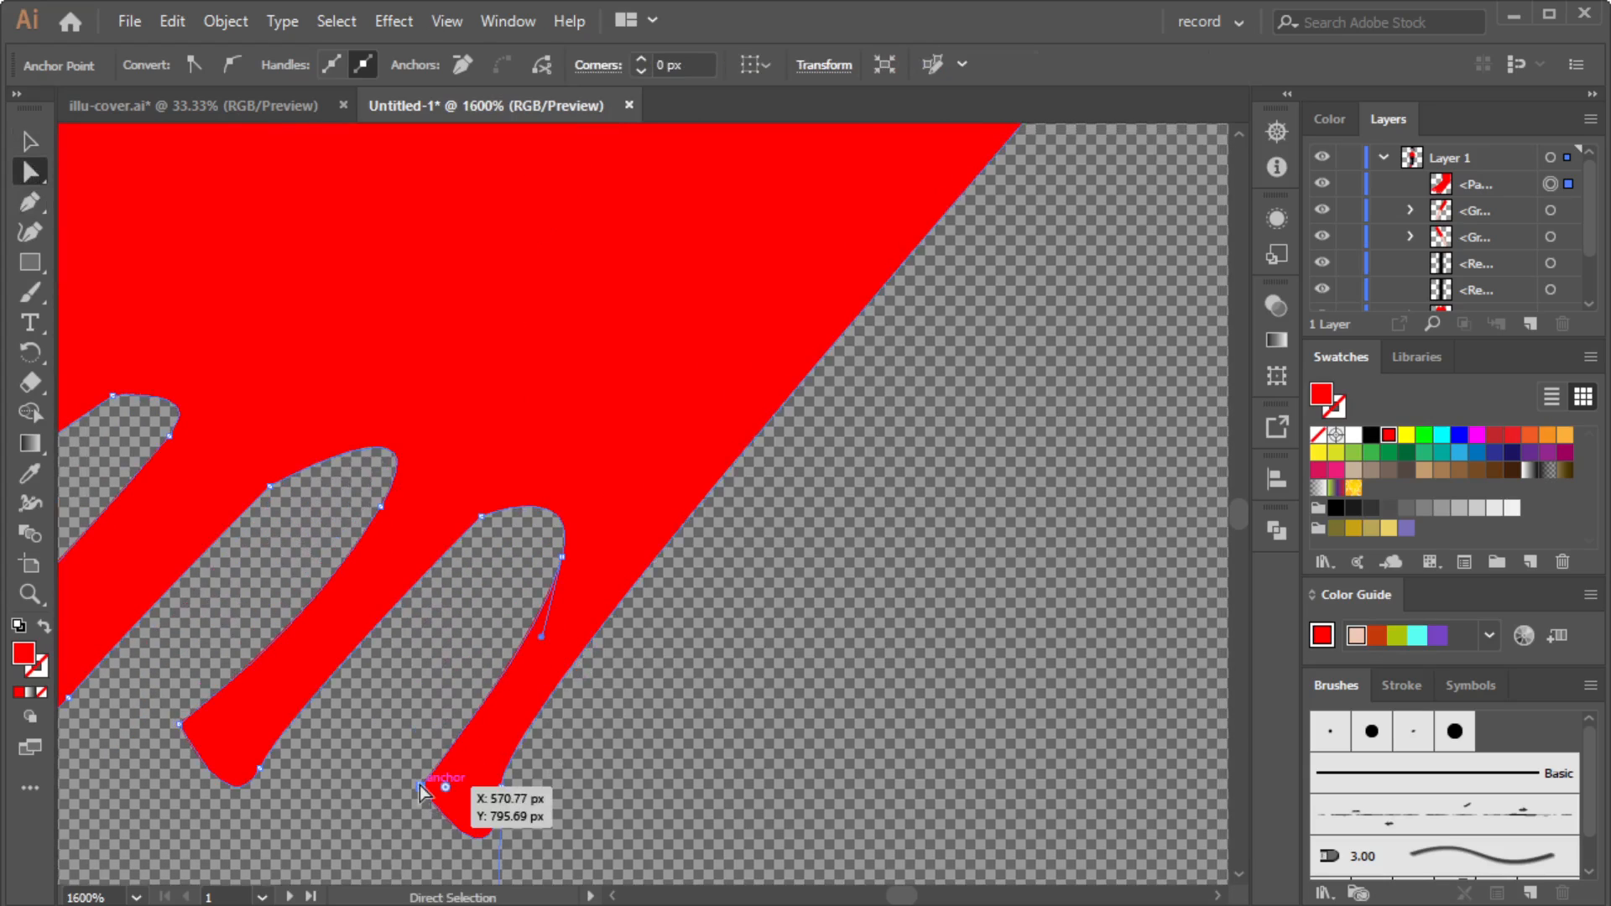
left_click_drag(420, 788, 395, 763)
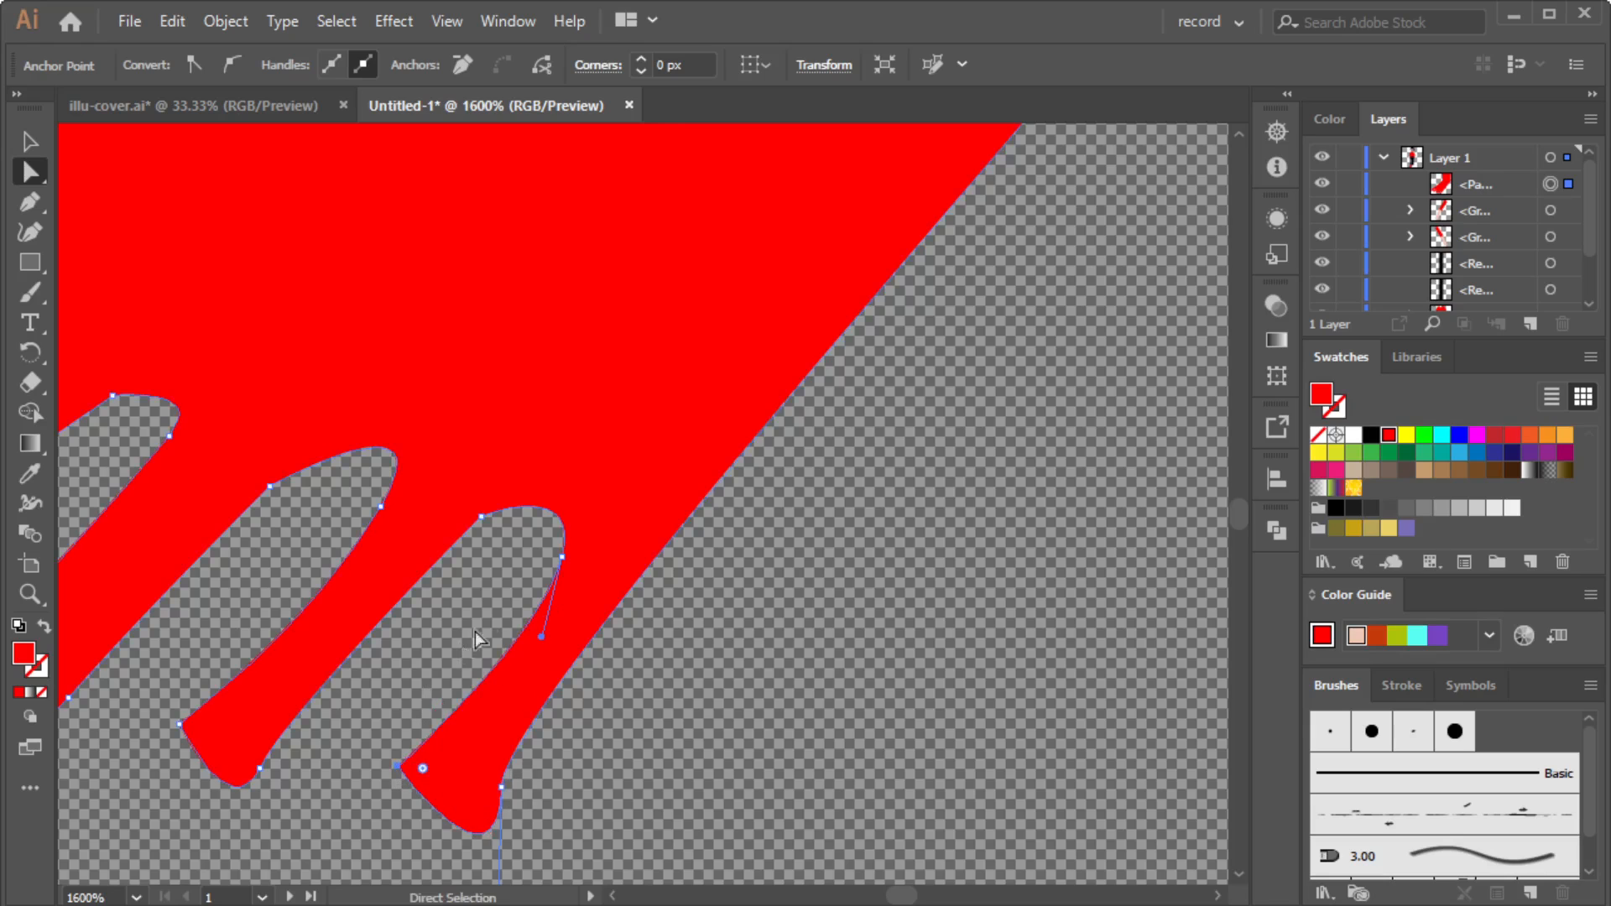
Thicken the toe nearest the heel by shifting the curved gap anchor beside it and its tip corner slightly up and outward.
left_click(562, 557)
left_click(562, 557)
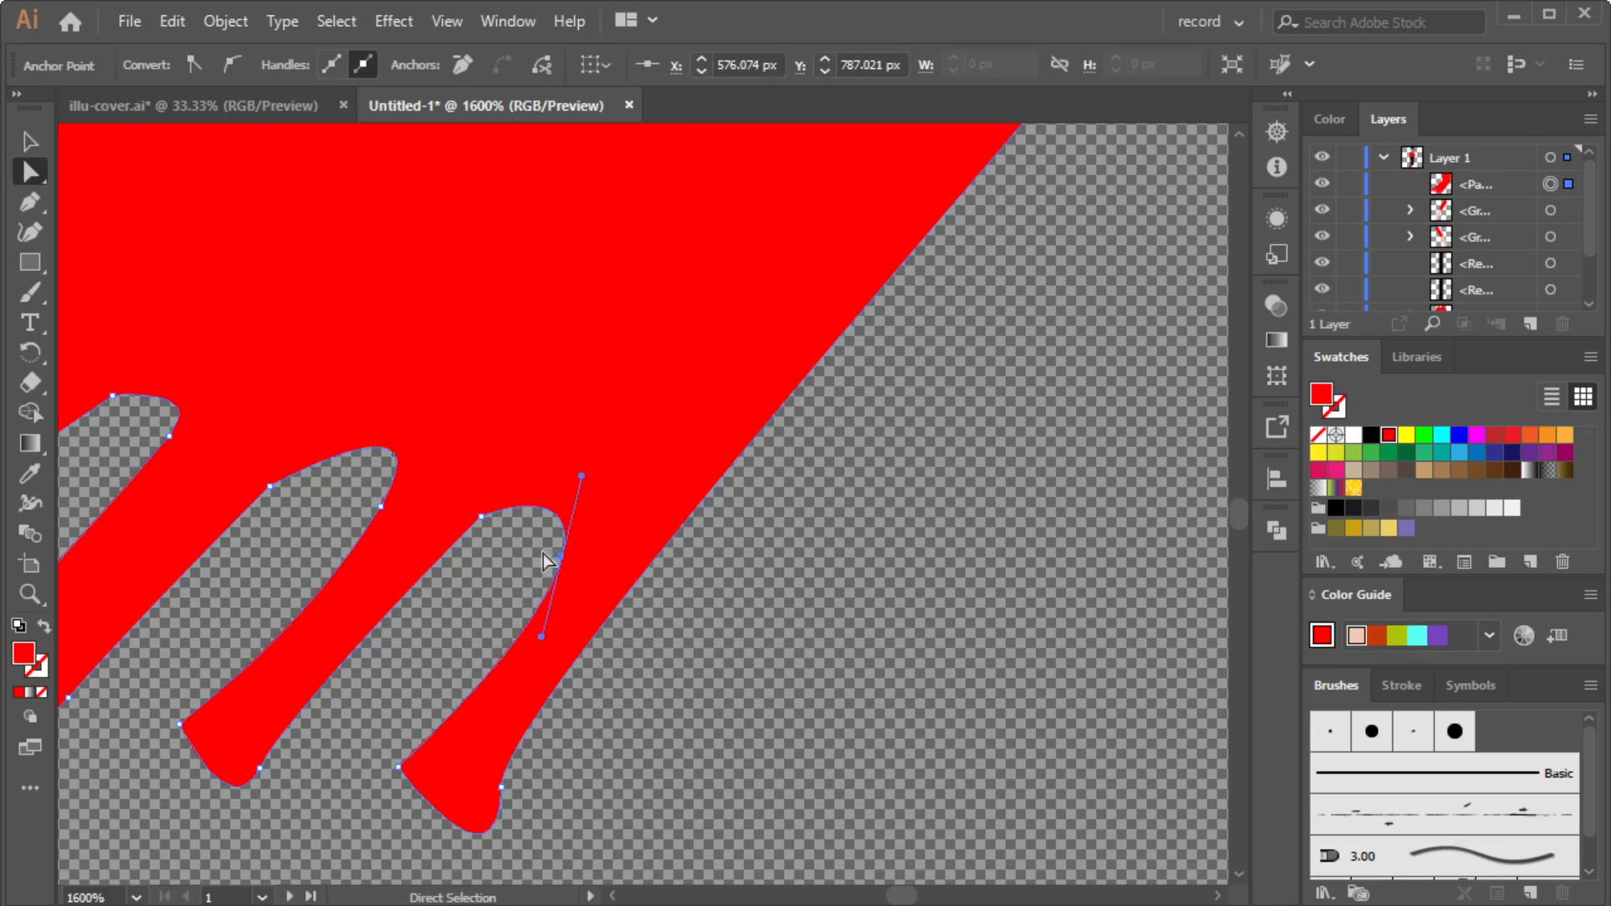
left_click(546, 557)
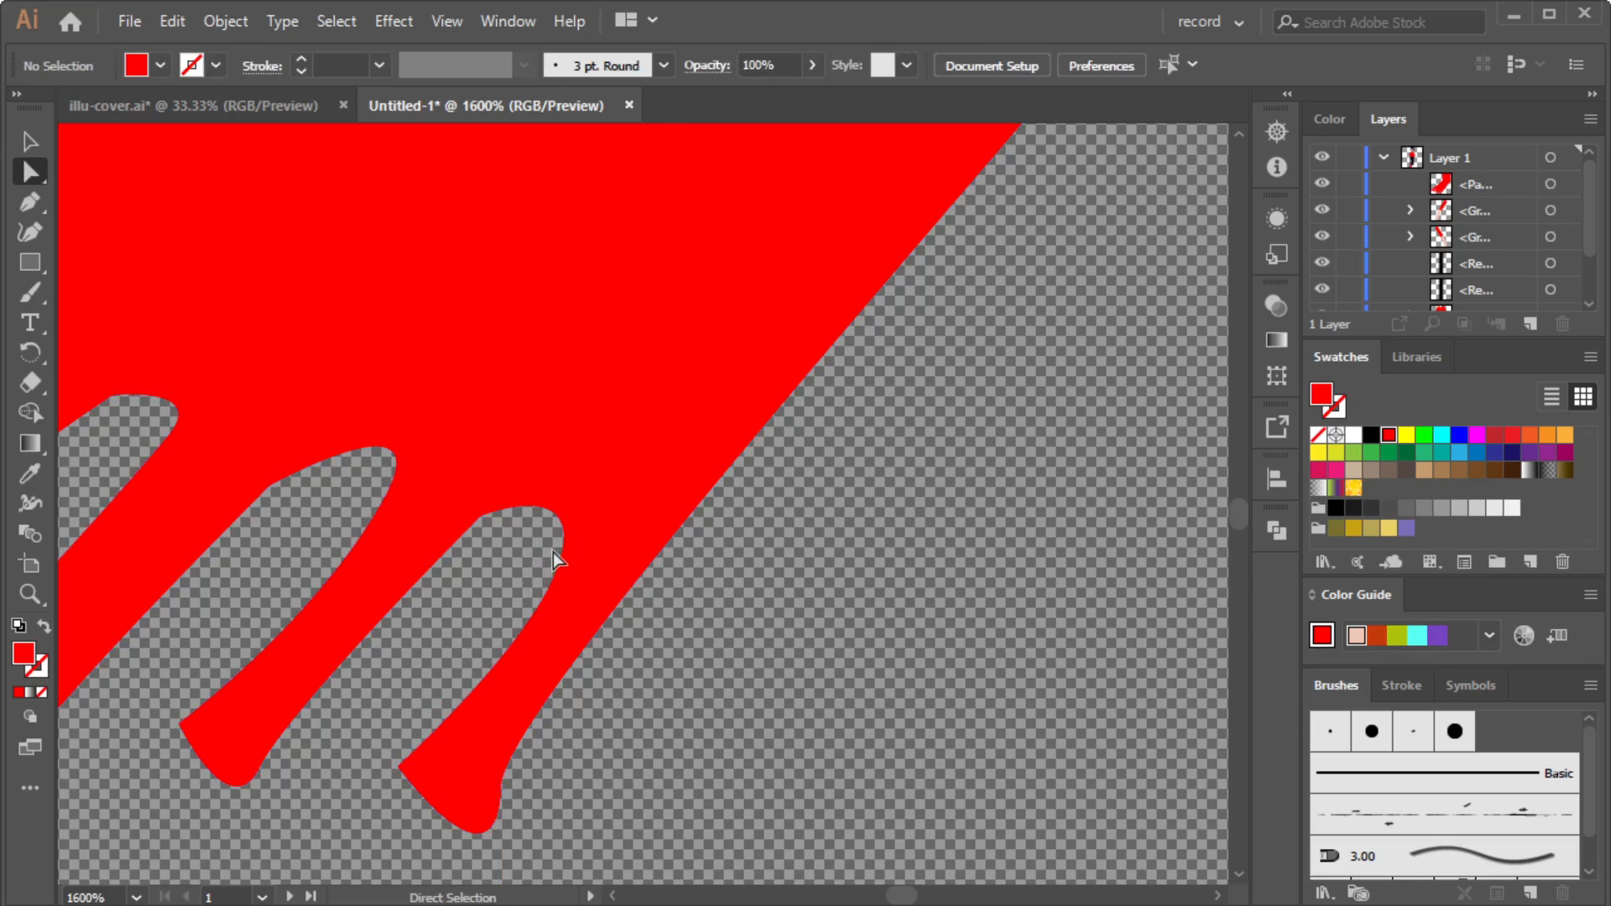
left_click(561, 567)
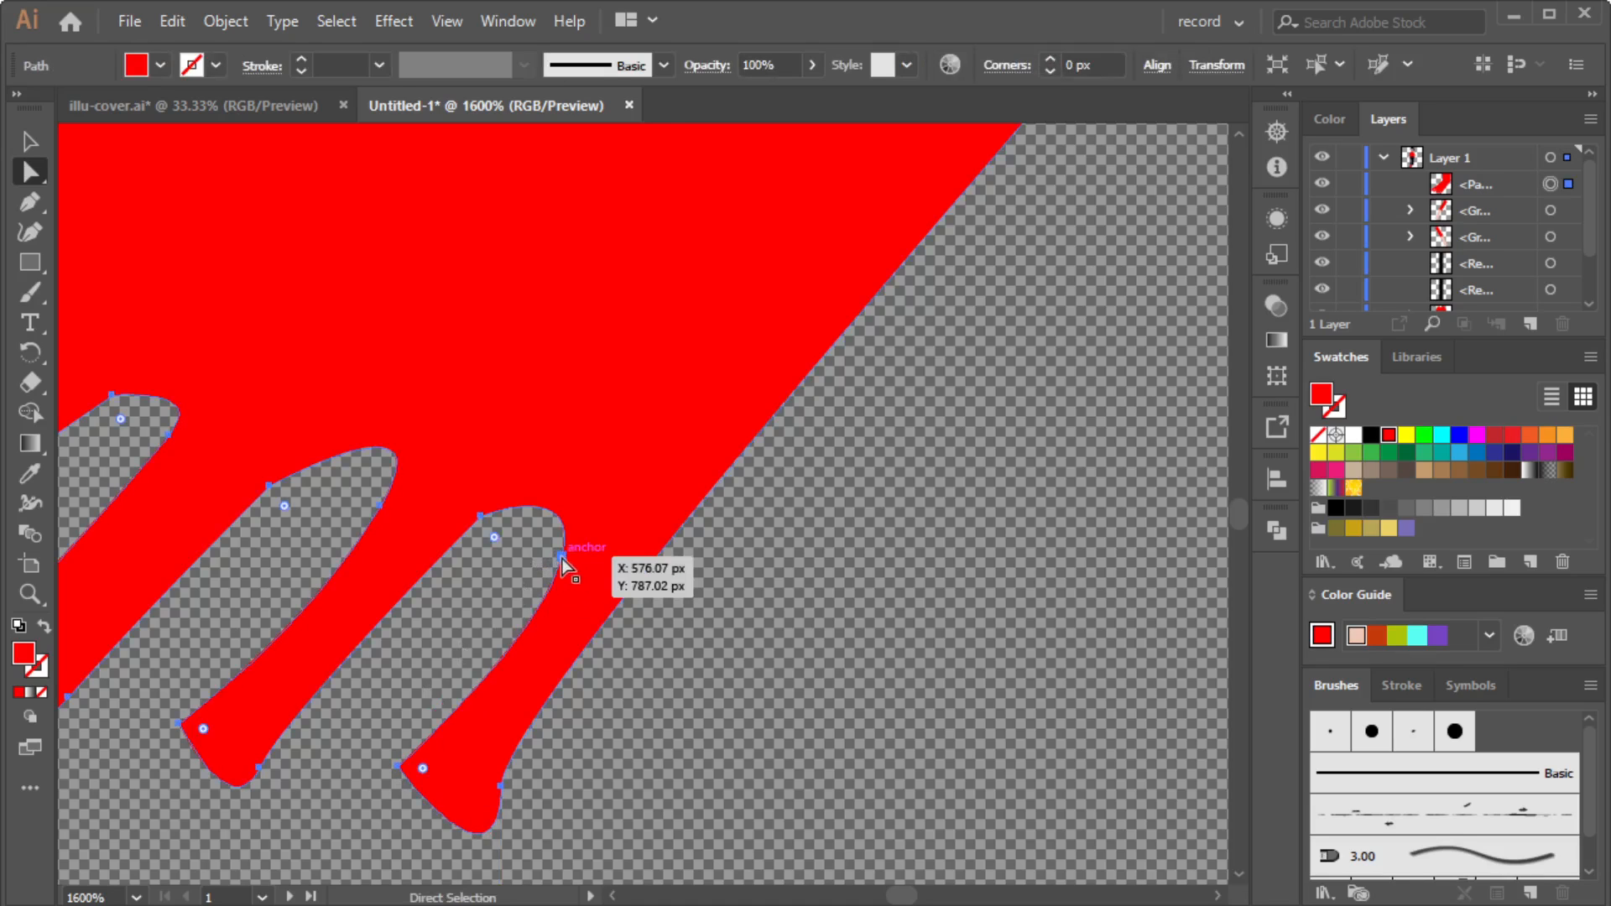
left_click_drag(560, 556, 551, 547)
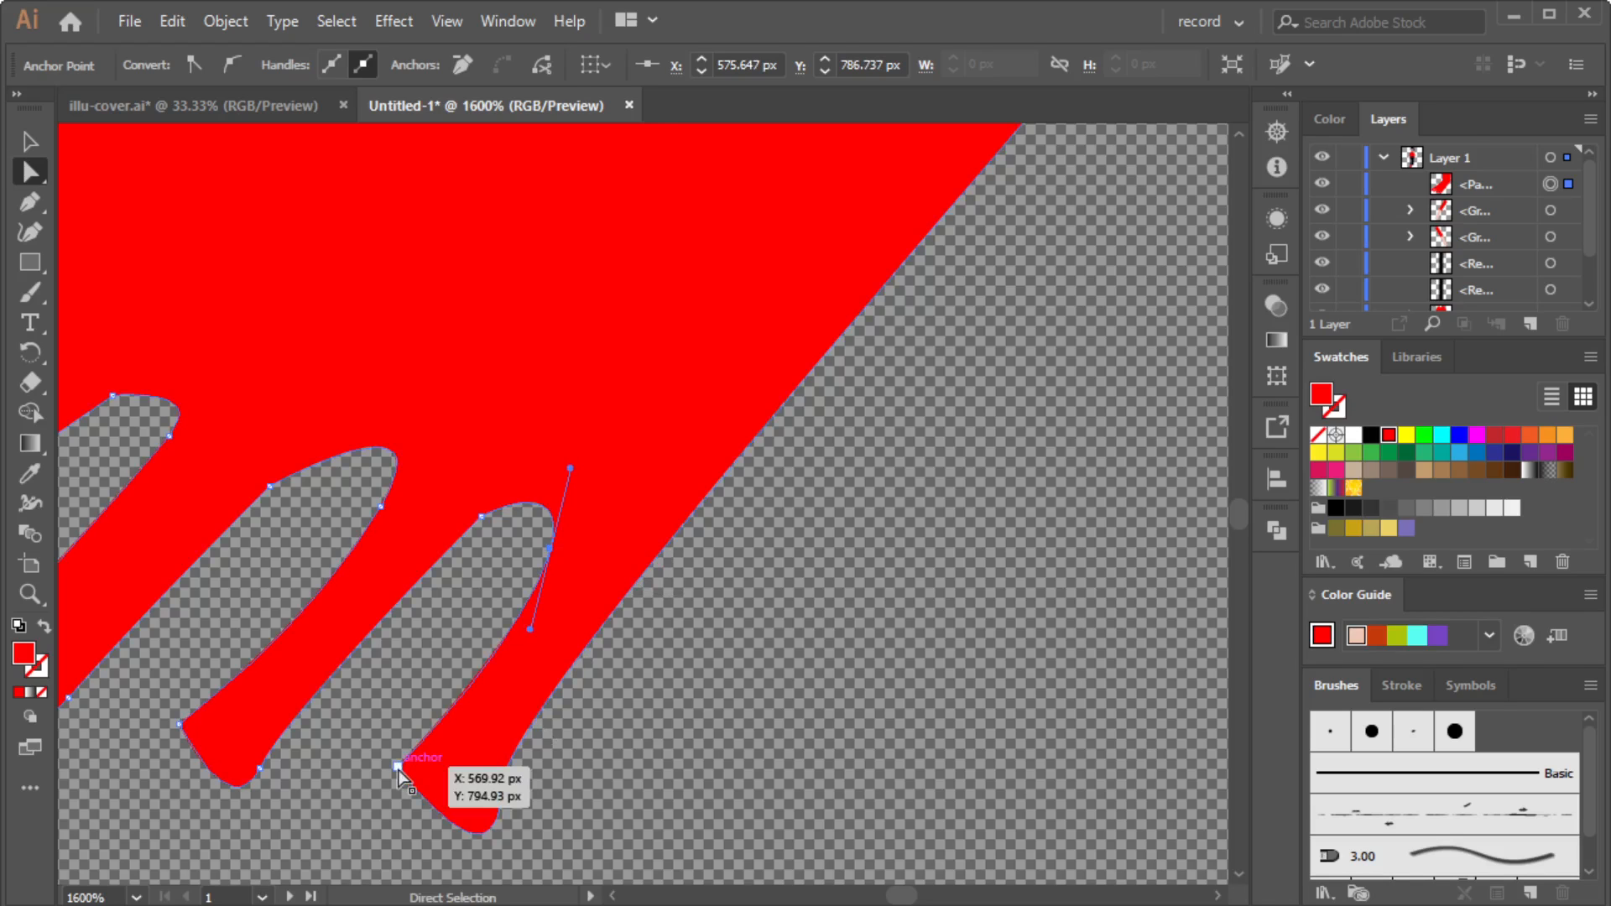
left_click_drag(397, 767, 387, 752)
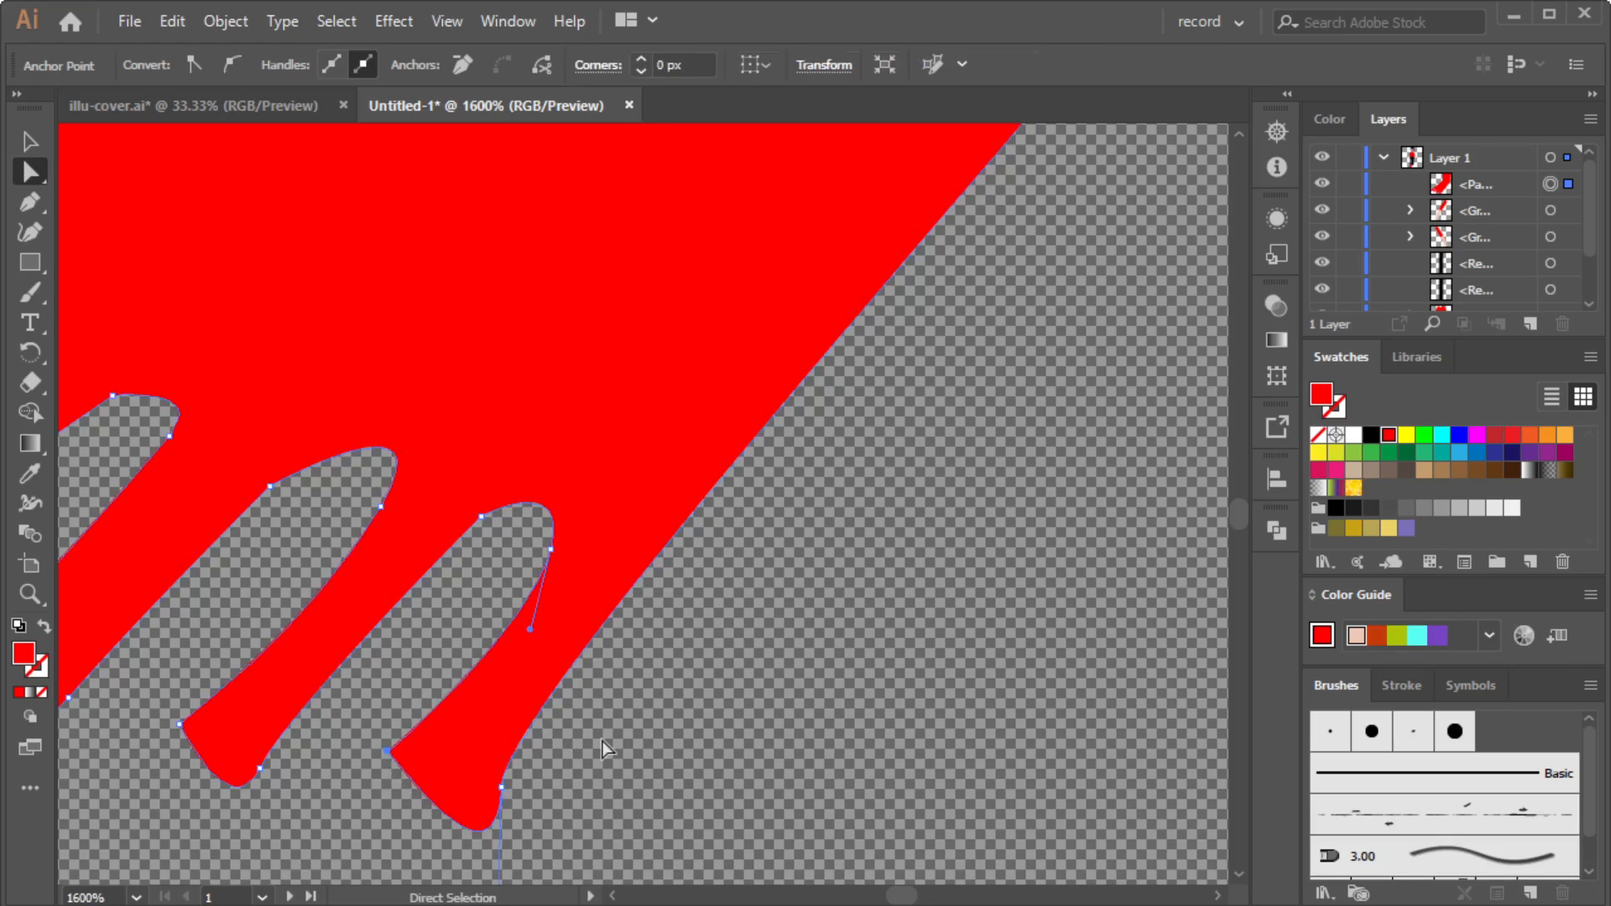
left_click(588, 713)
Shift the red foot slightly sideways so its ankle is centred under the left trouser leg.
scroll(597, 668, "down", 6)
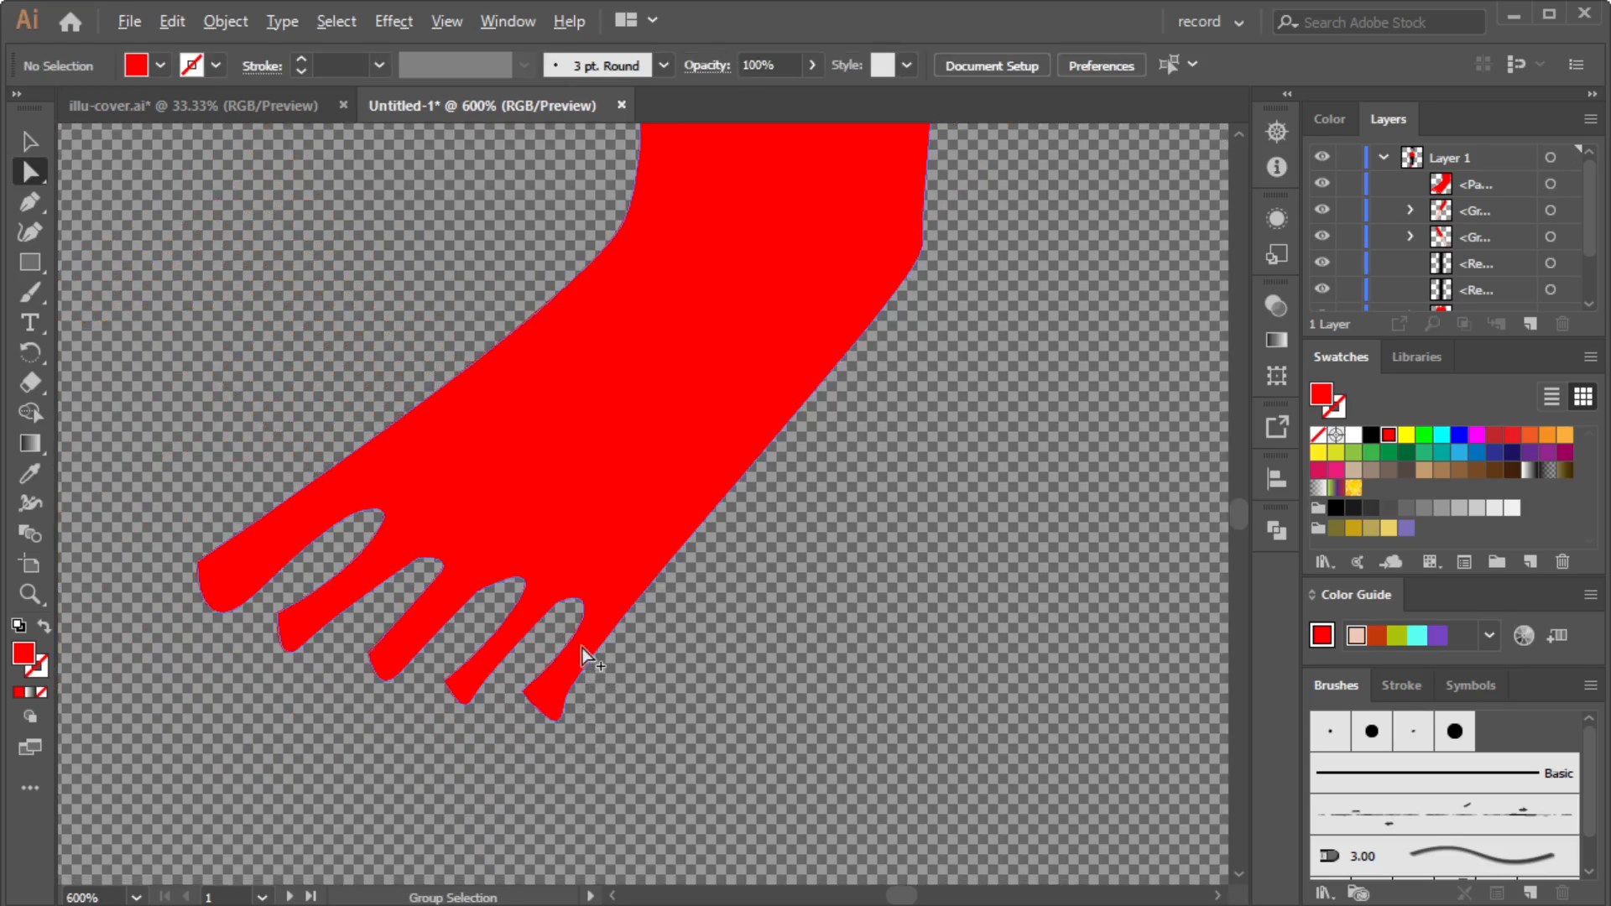
scroll(934, 557, "down", 2)
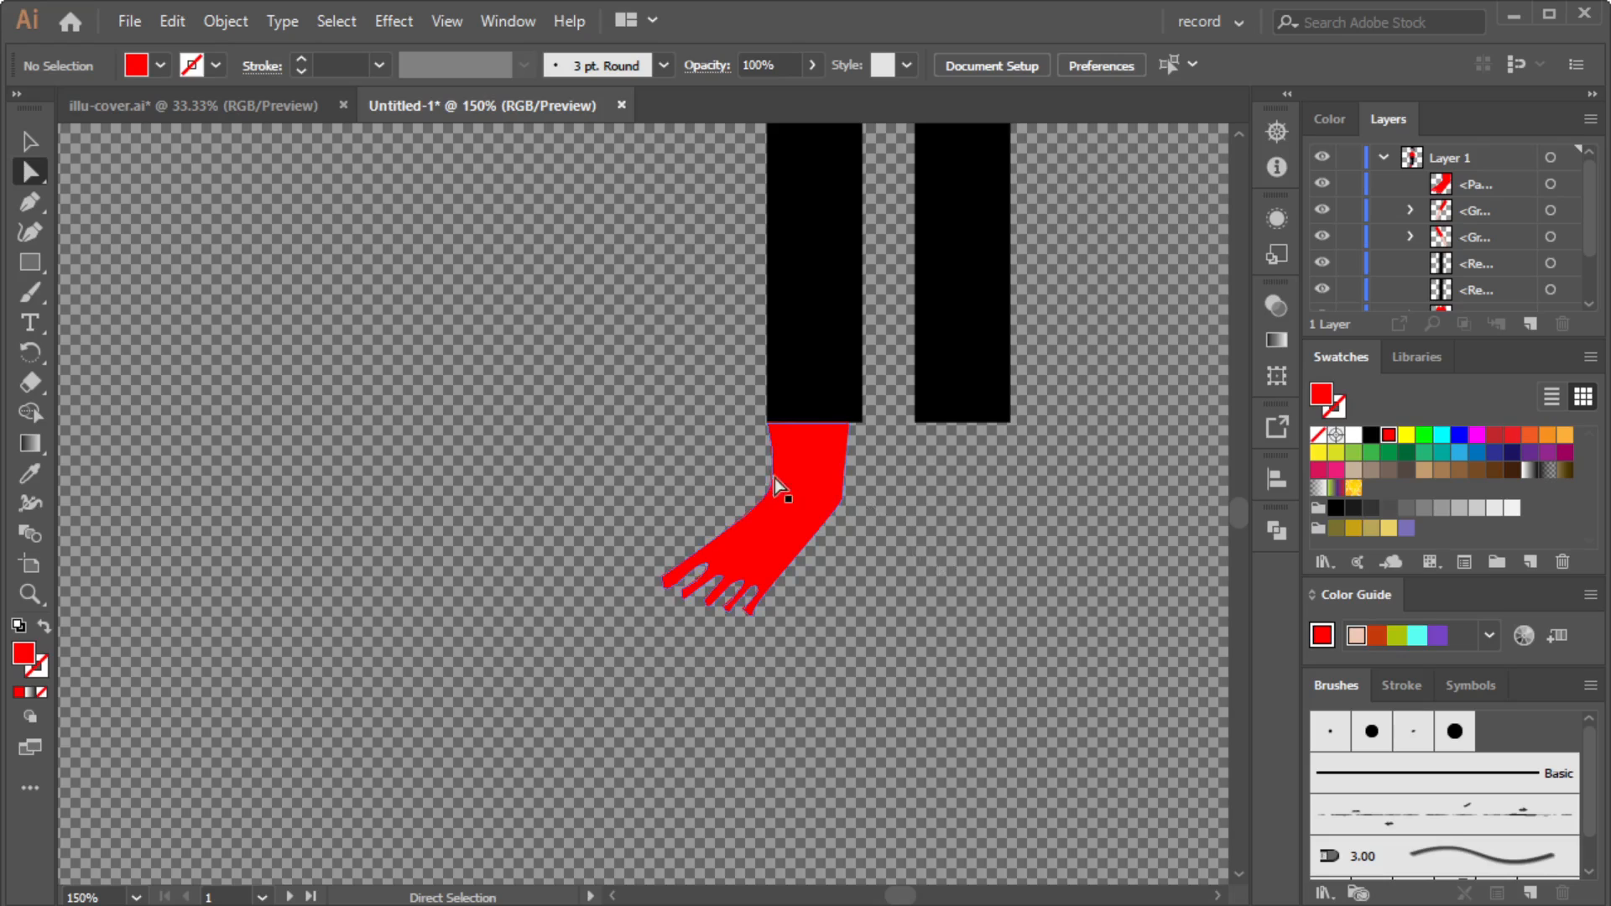
scroll(982, 495, "up", 1)
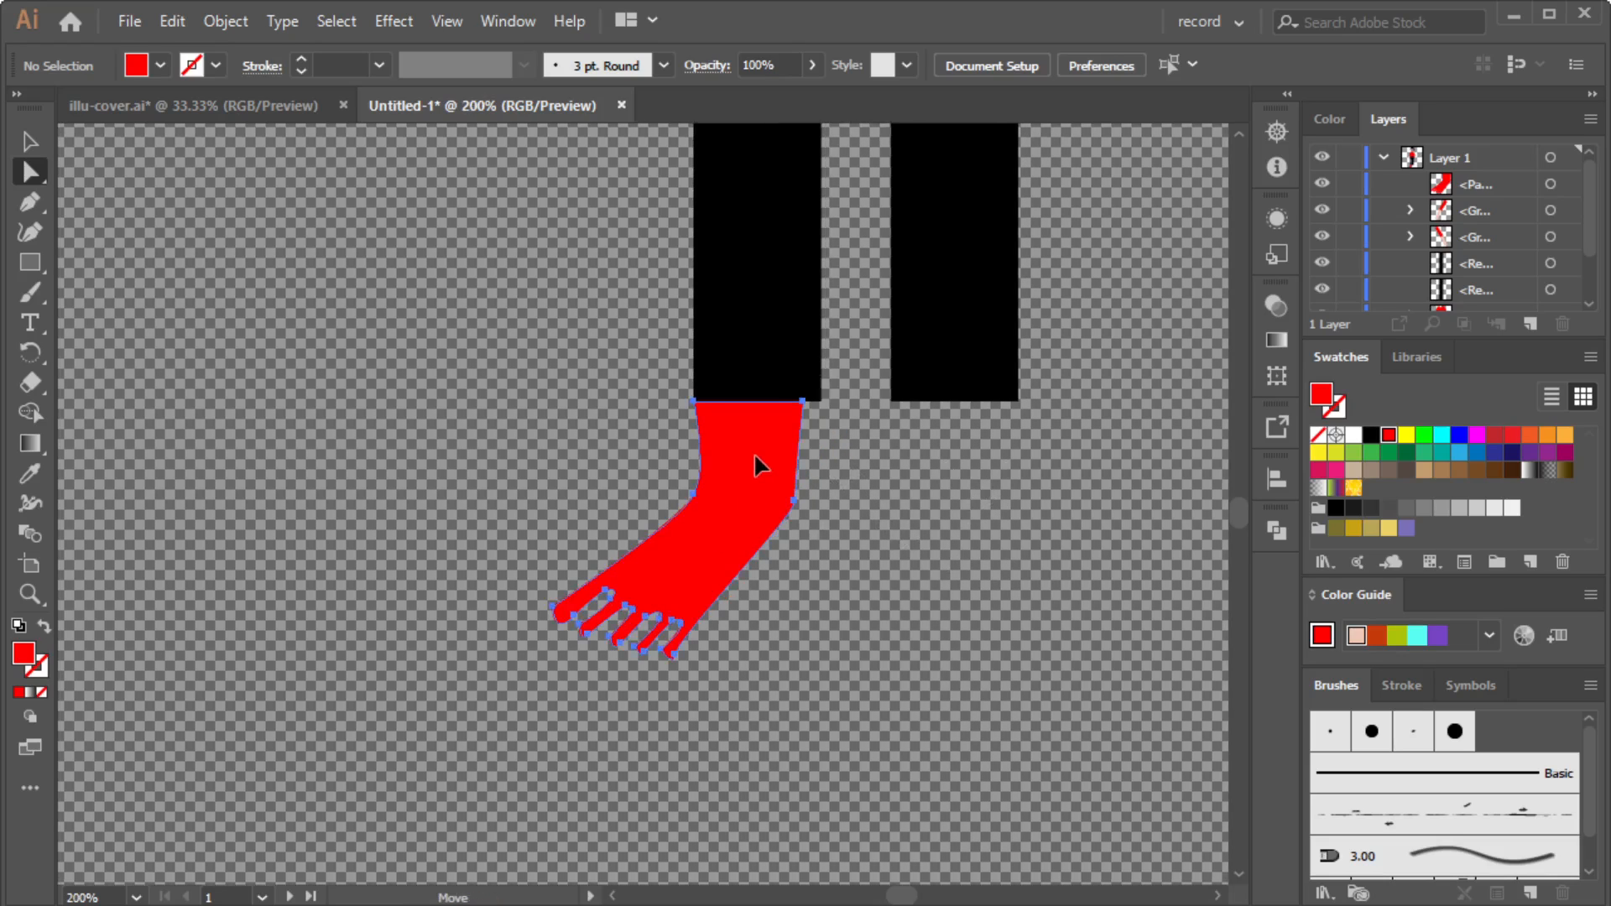
left_click_drag(754, 451, 765, 454)
left_click(943, 512)
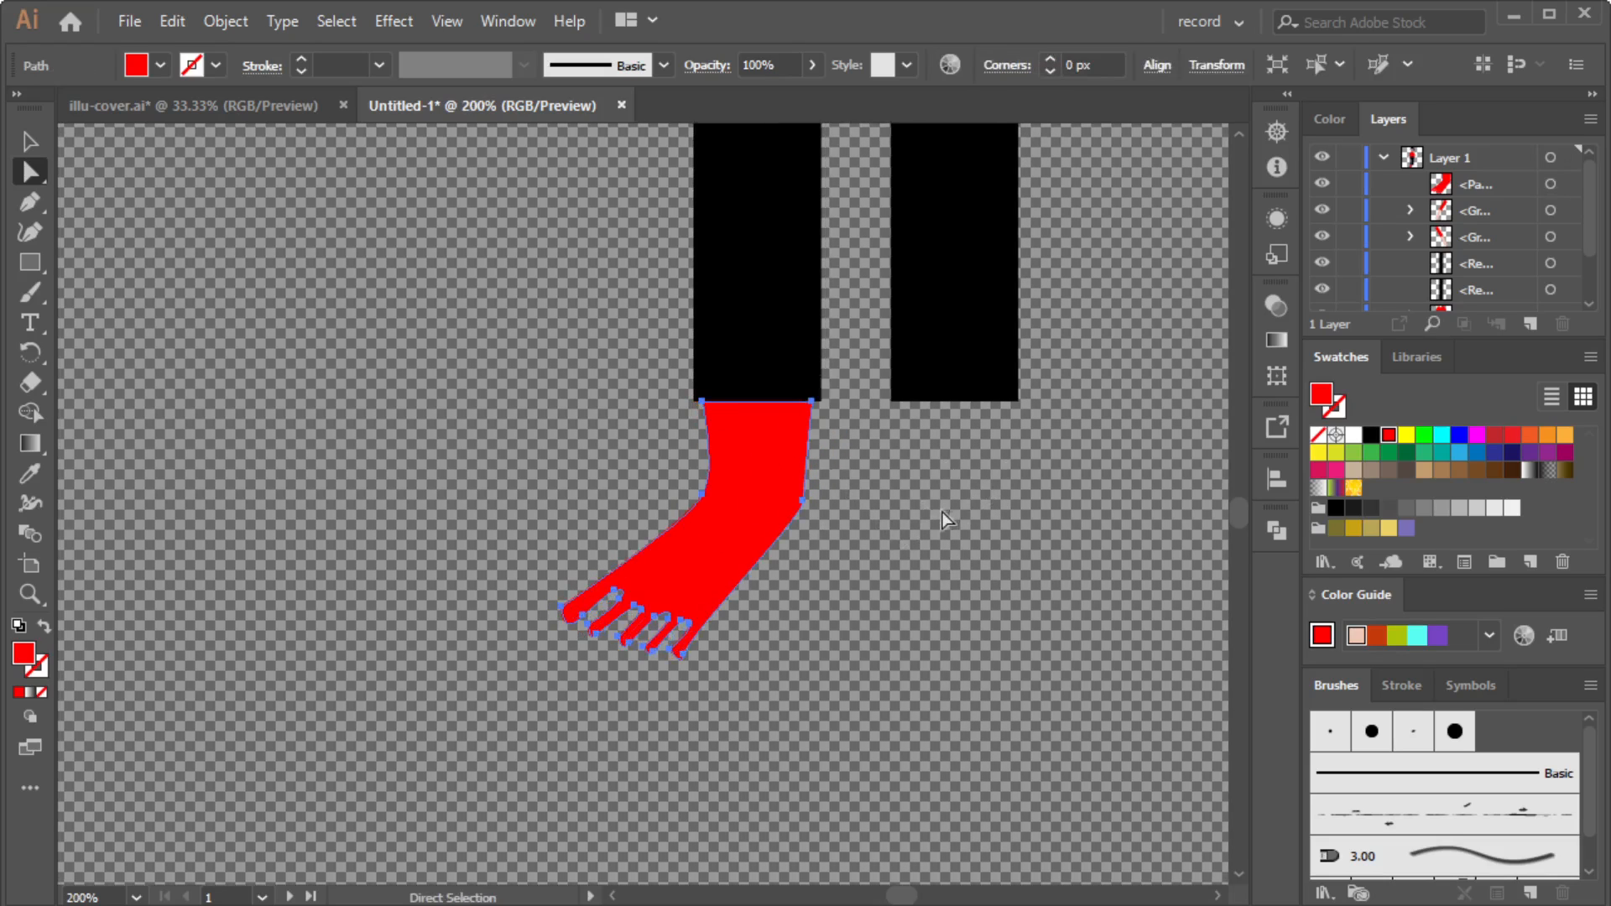
Recolour the foot with the skin tone sampled from the character's arm using the Eyedropper.
scroll(934, 511, "down", 1)
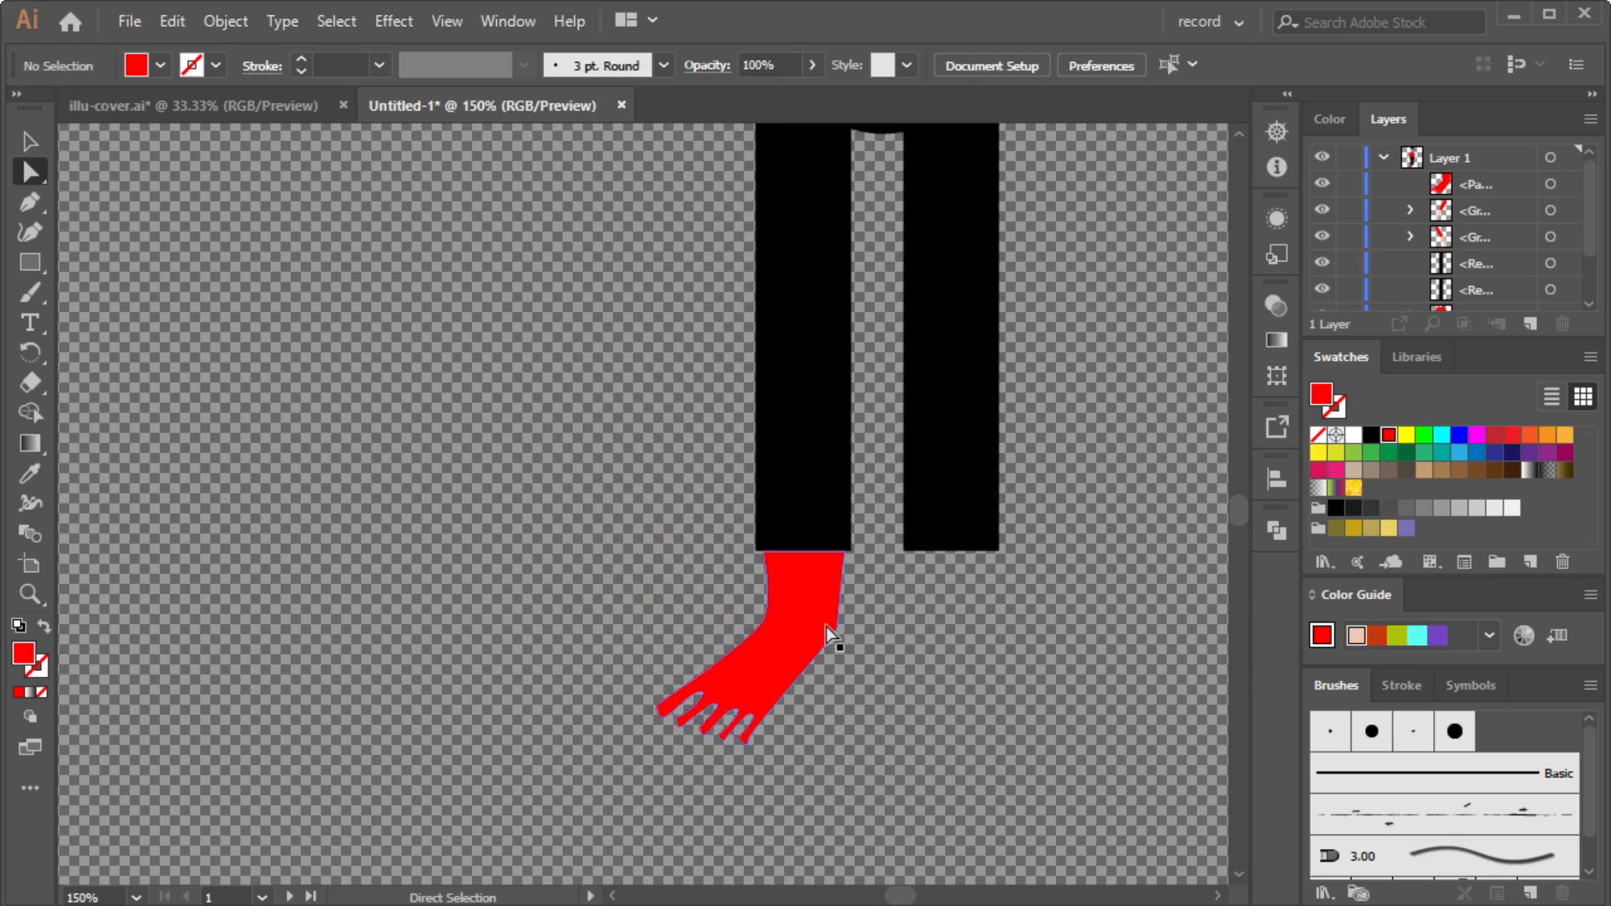
left_click(827, 617)
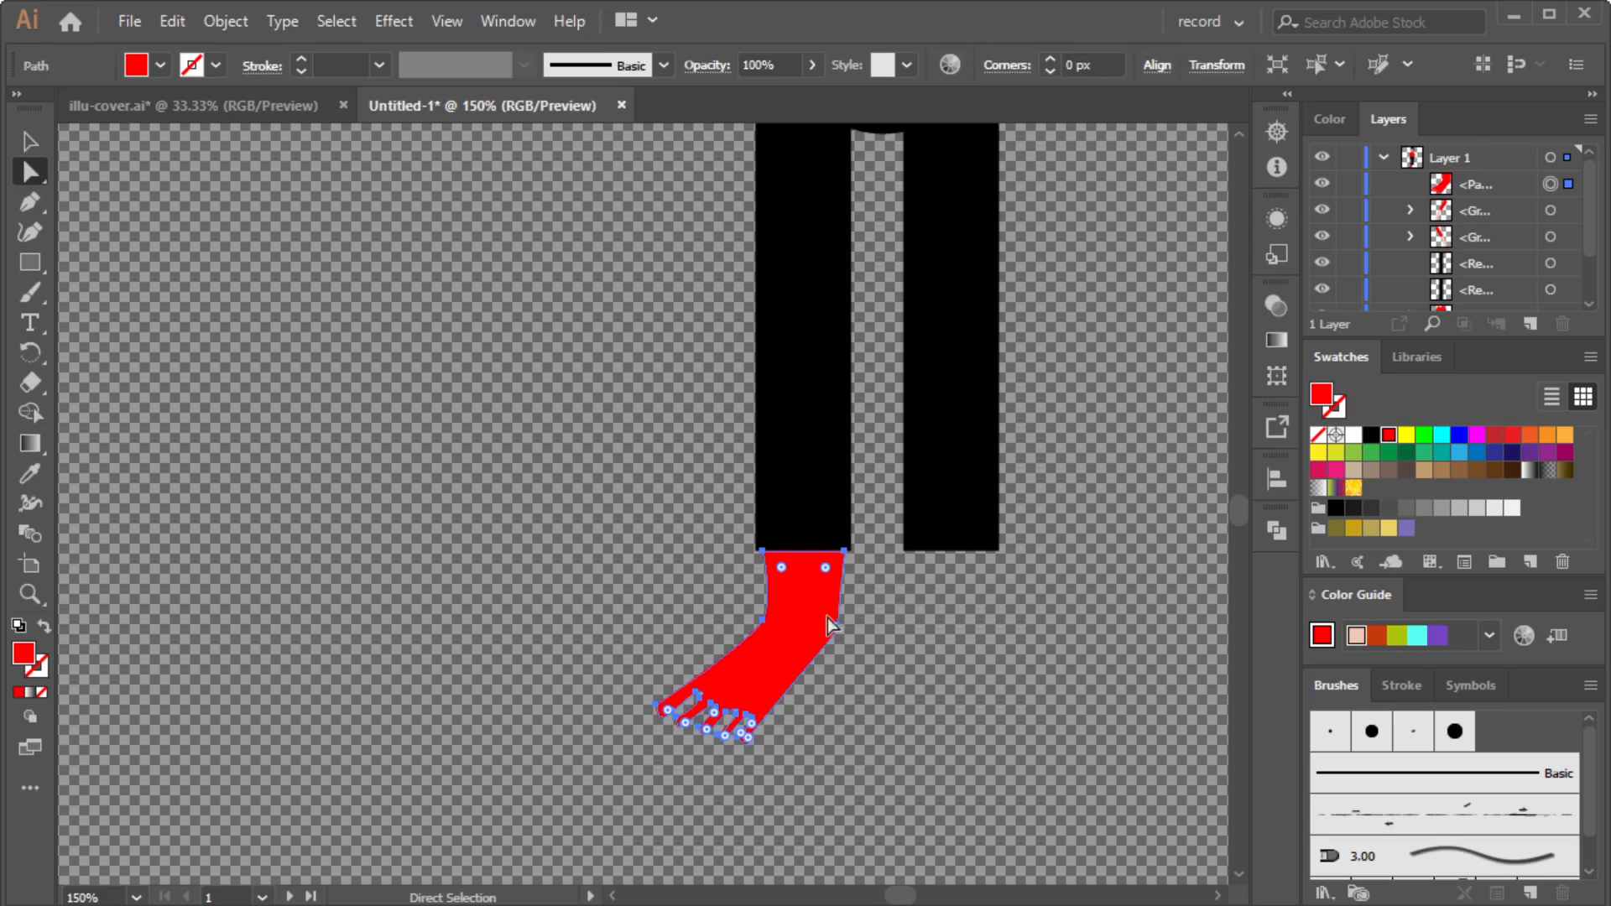
scroll(1050, 532, "up", 5)
scroll(1012, 436, "up", 3)
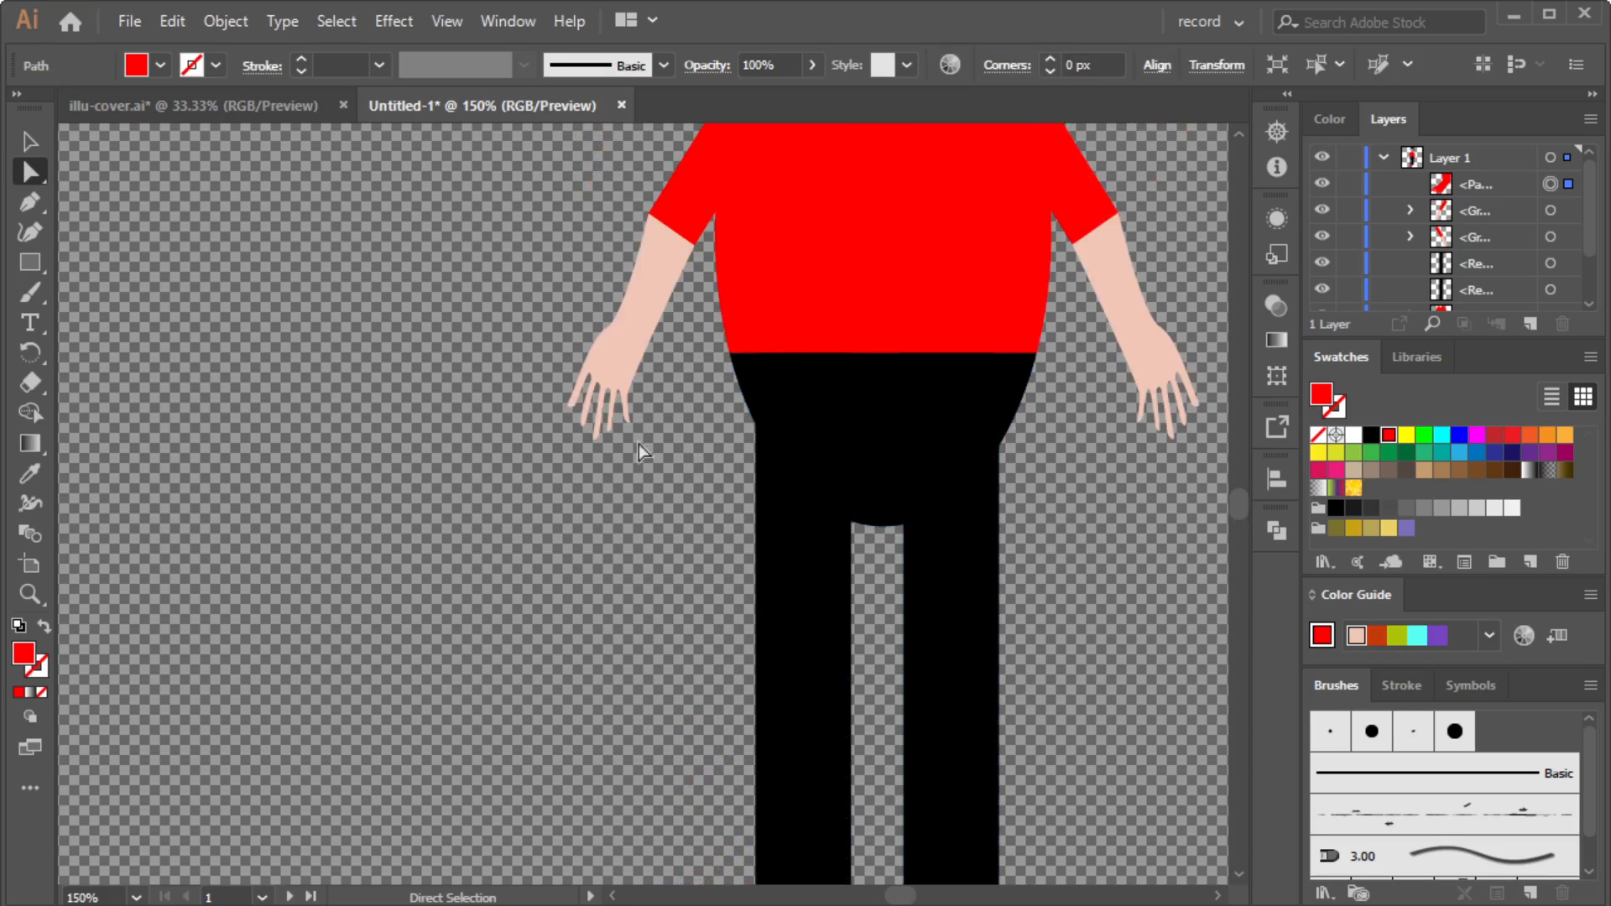
key("i")
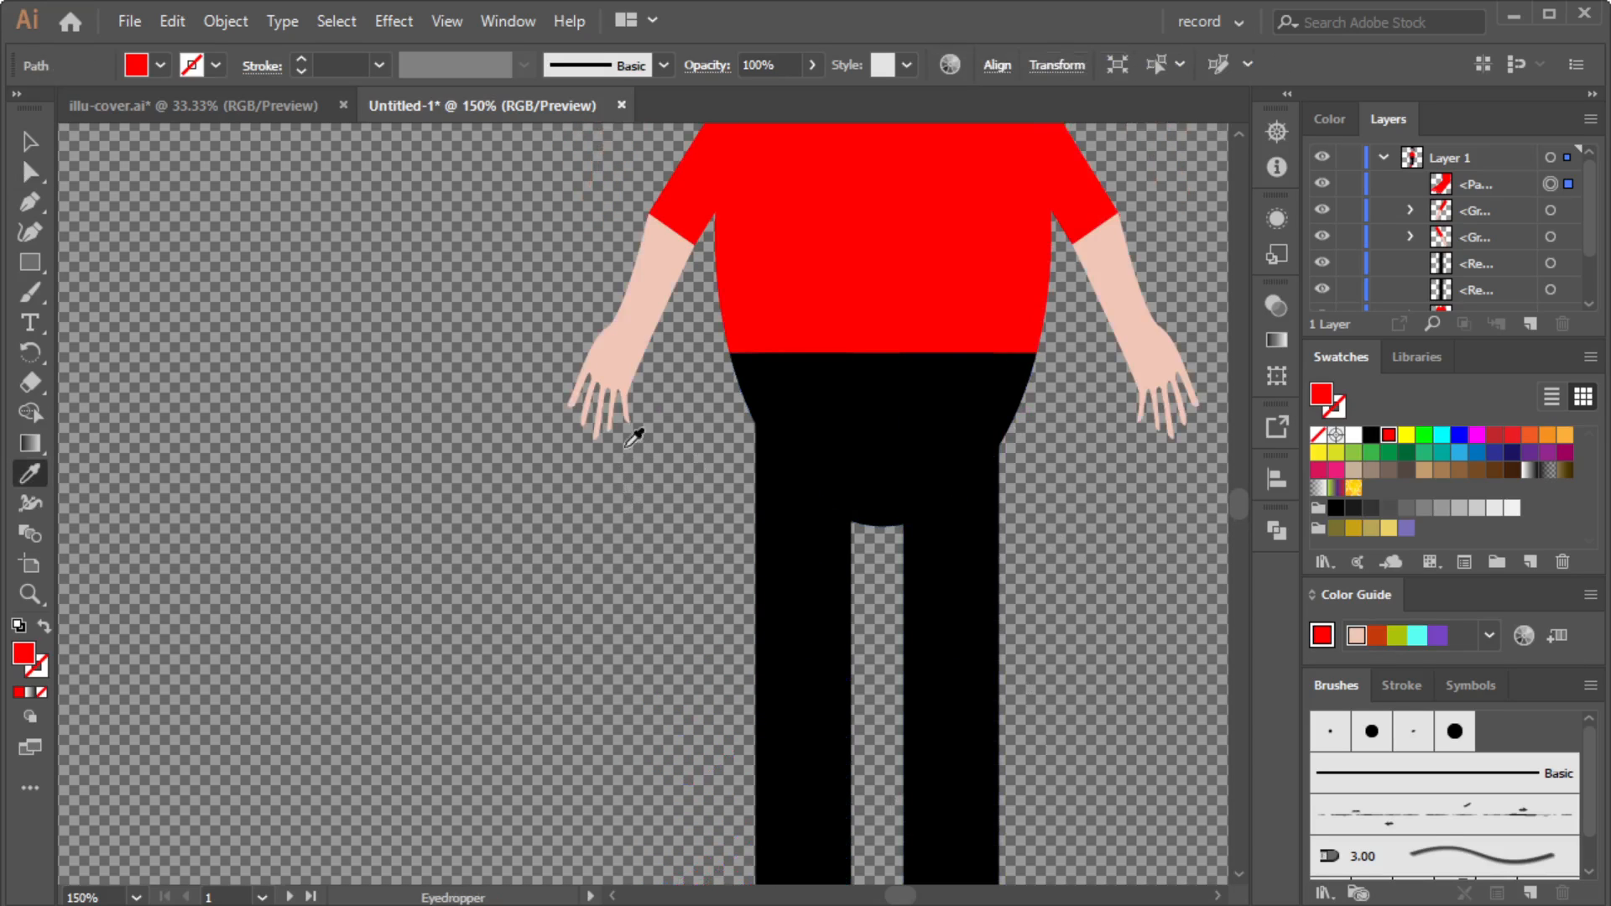
left_click(642, 319)
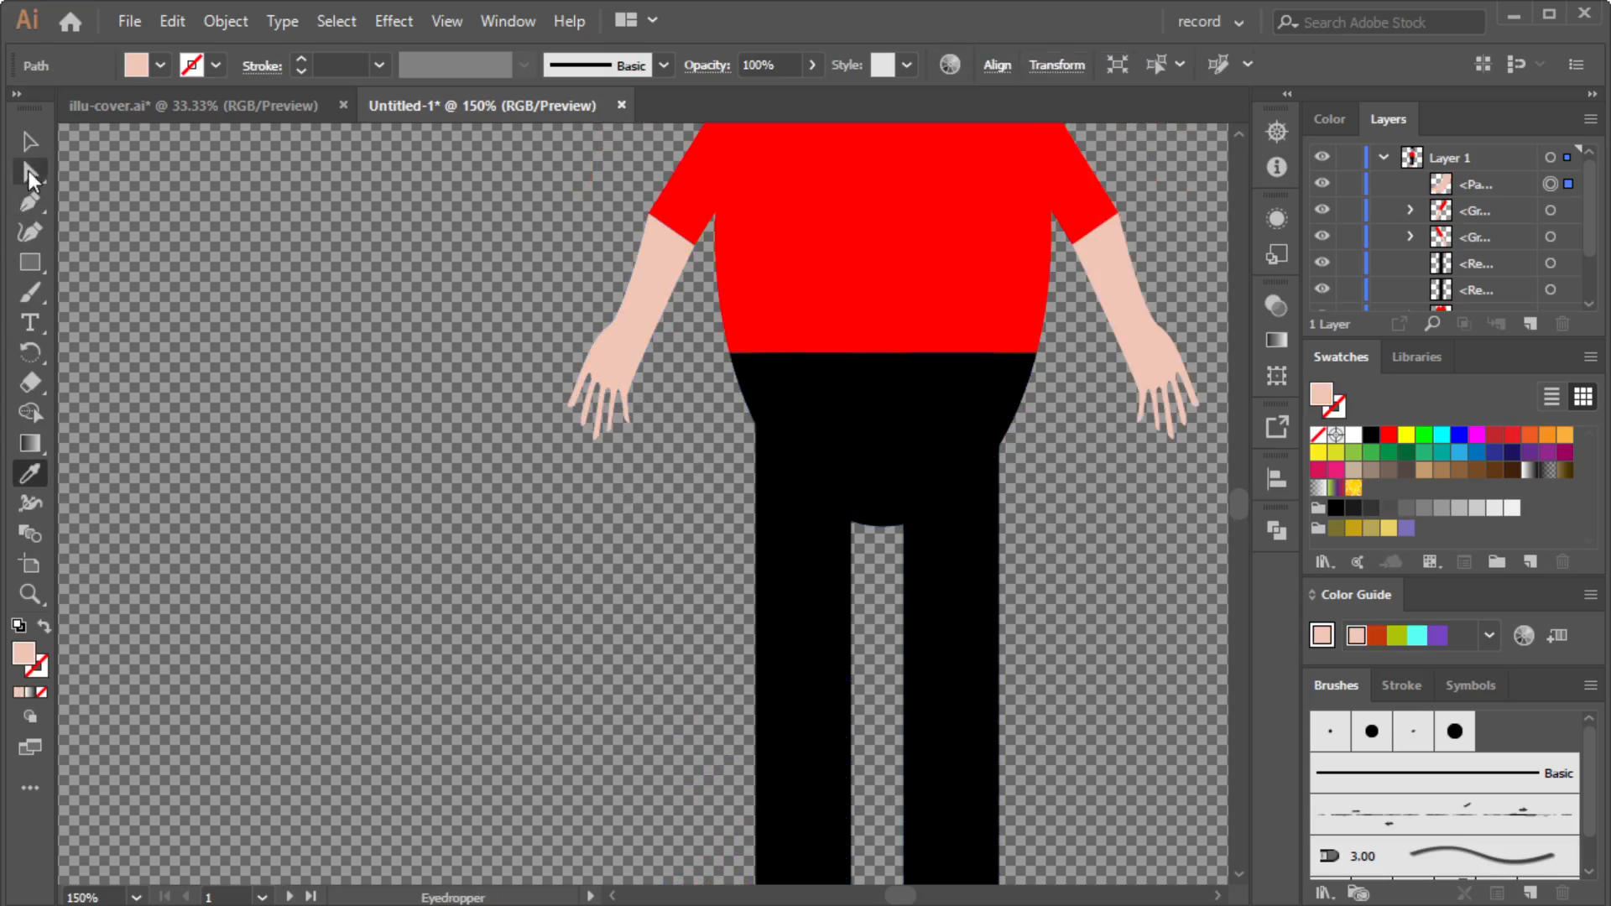
Duplicate the skin-coloured foot and place the copy under the right trouser leg, level with the original.
left_click(30, 141)
scroll(447, 495, "down", 2)
scroll(446, 492, "down", 4)
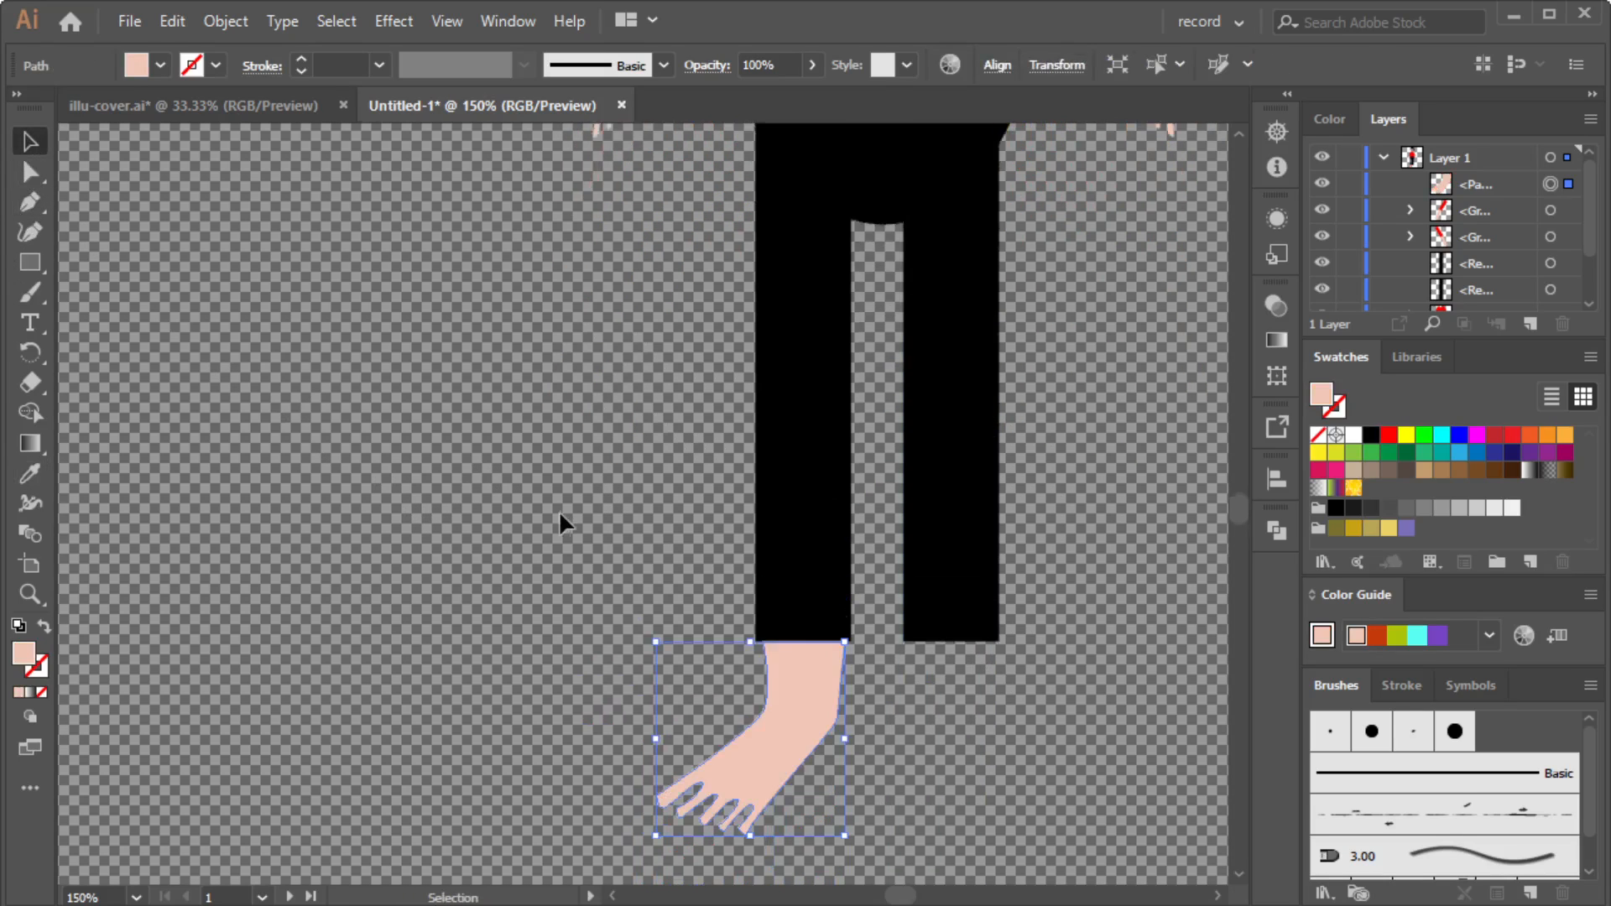
left_click(984, 757)
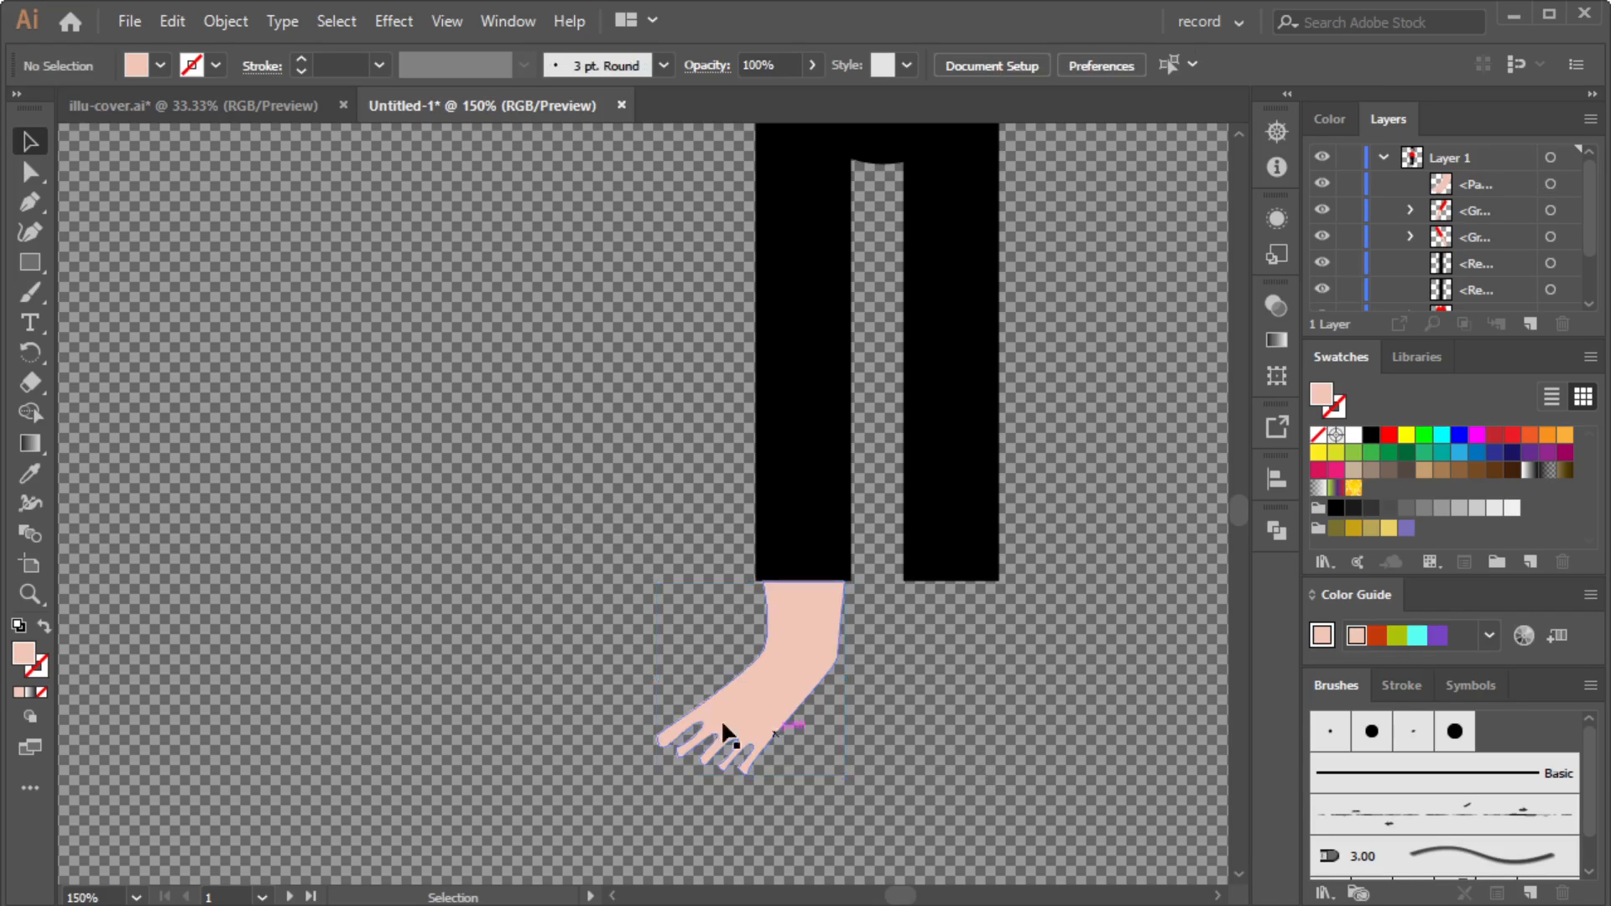
left_click_drag(794, 643, 994, 663)
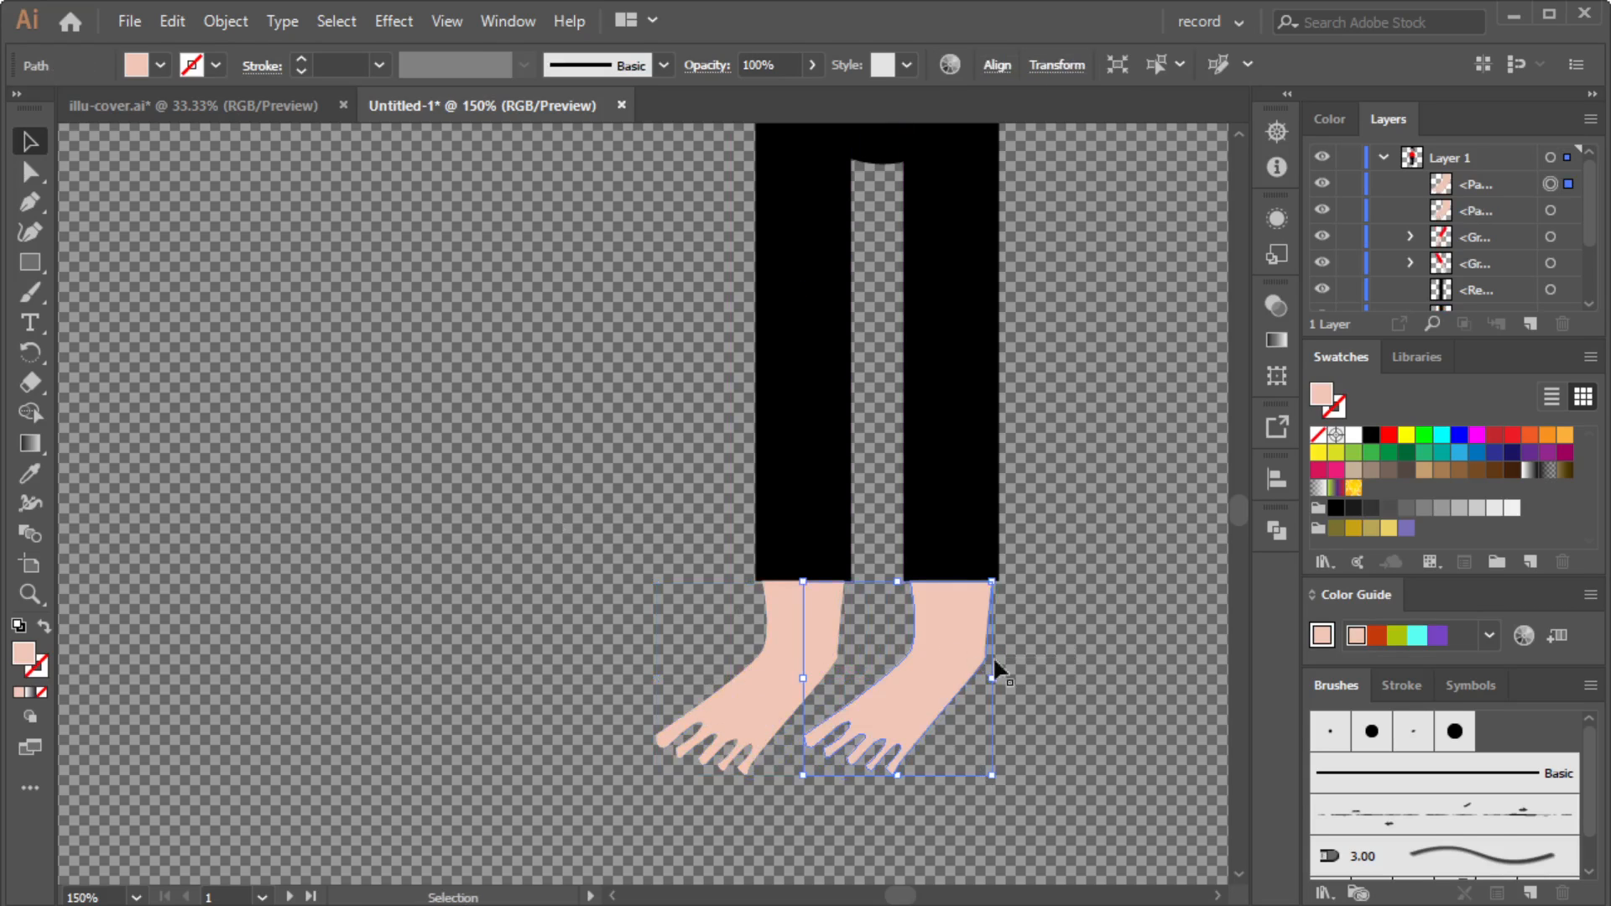
left_click(1040, 639)
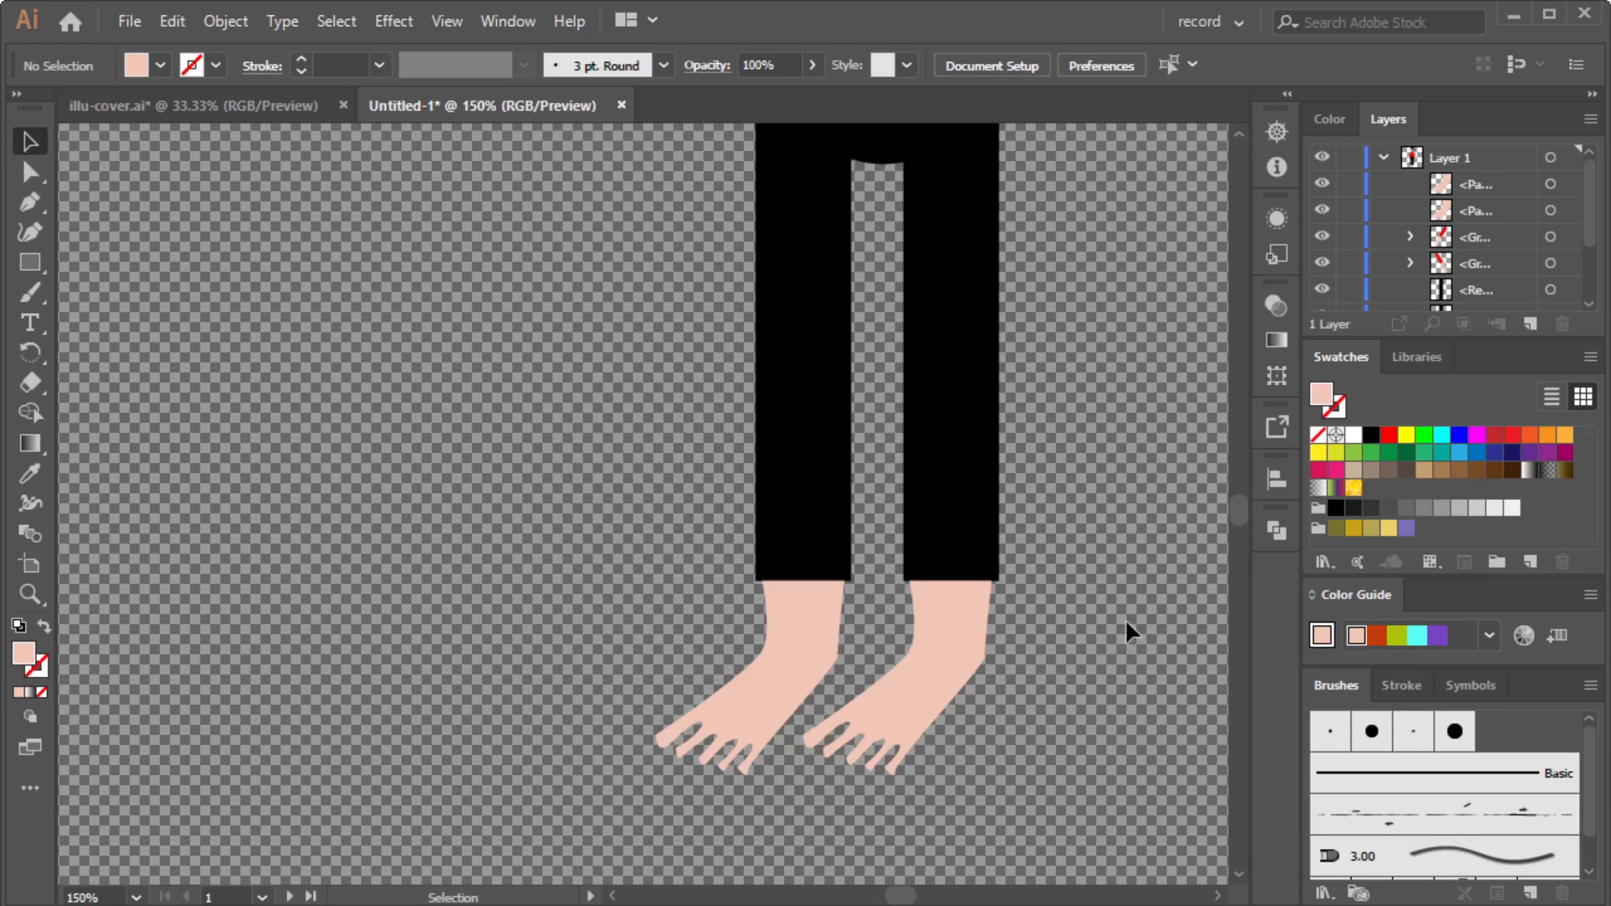
Narrow and slightly shorten the duplicated foot, keeping its ankle centred under the right trouser leg.
scroll(1126, 618, "down", 4)
key("ctrl")
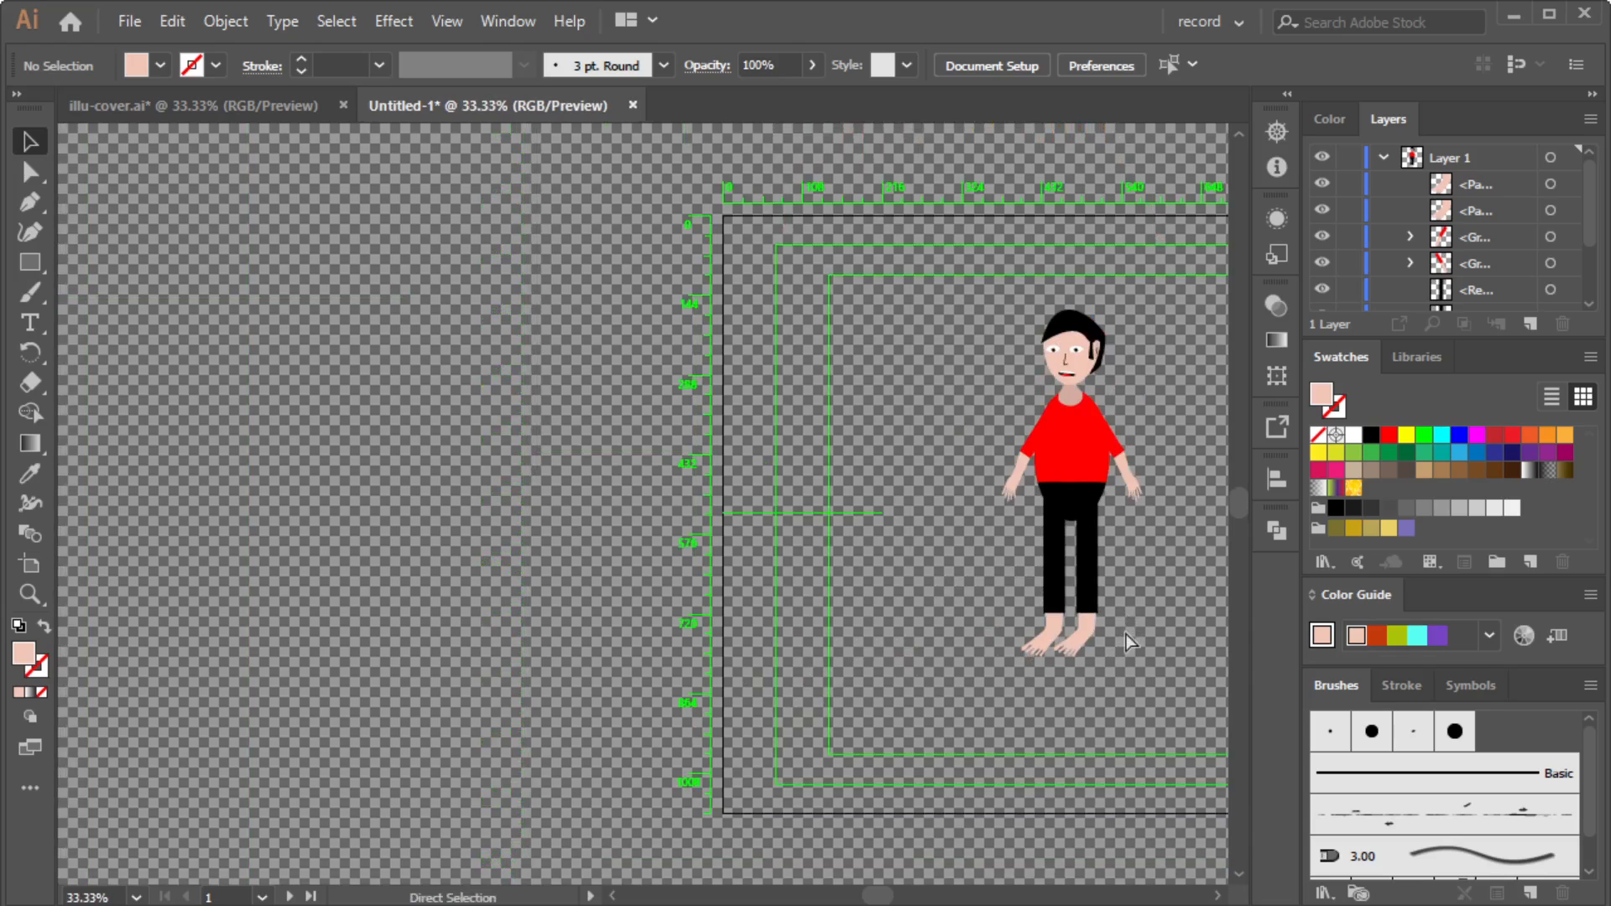
key("alt")
scroll(1133, 626, "up", 5)
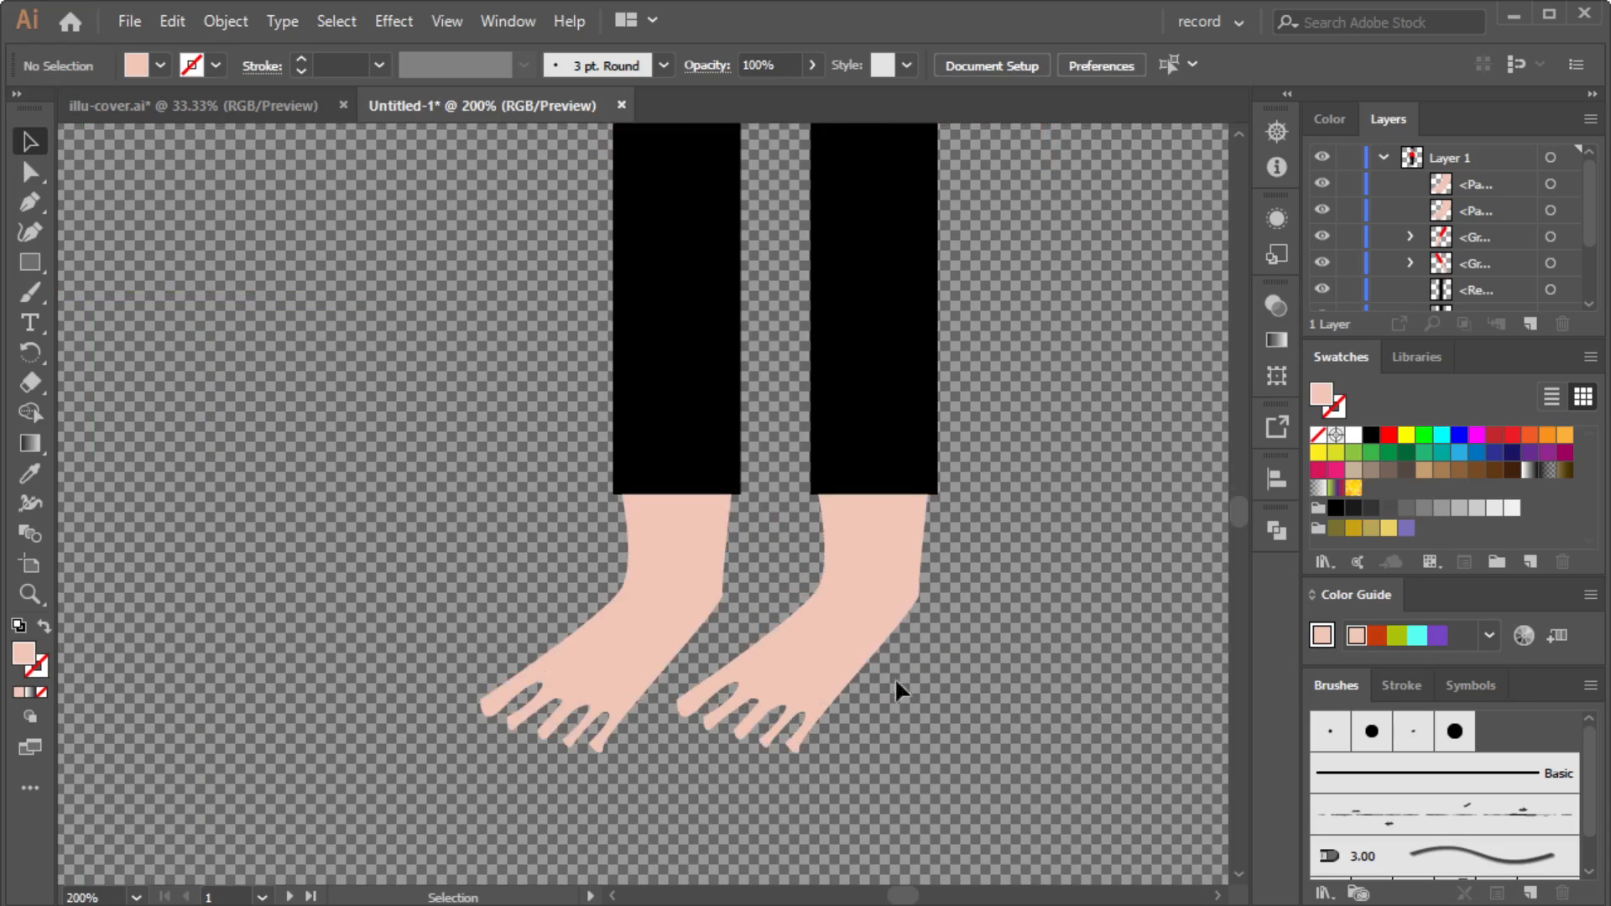
left_click(869, 627)
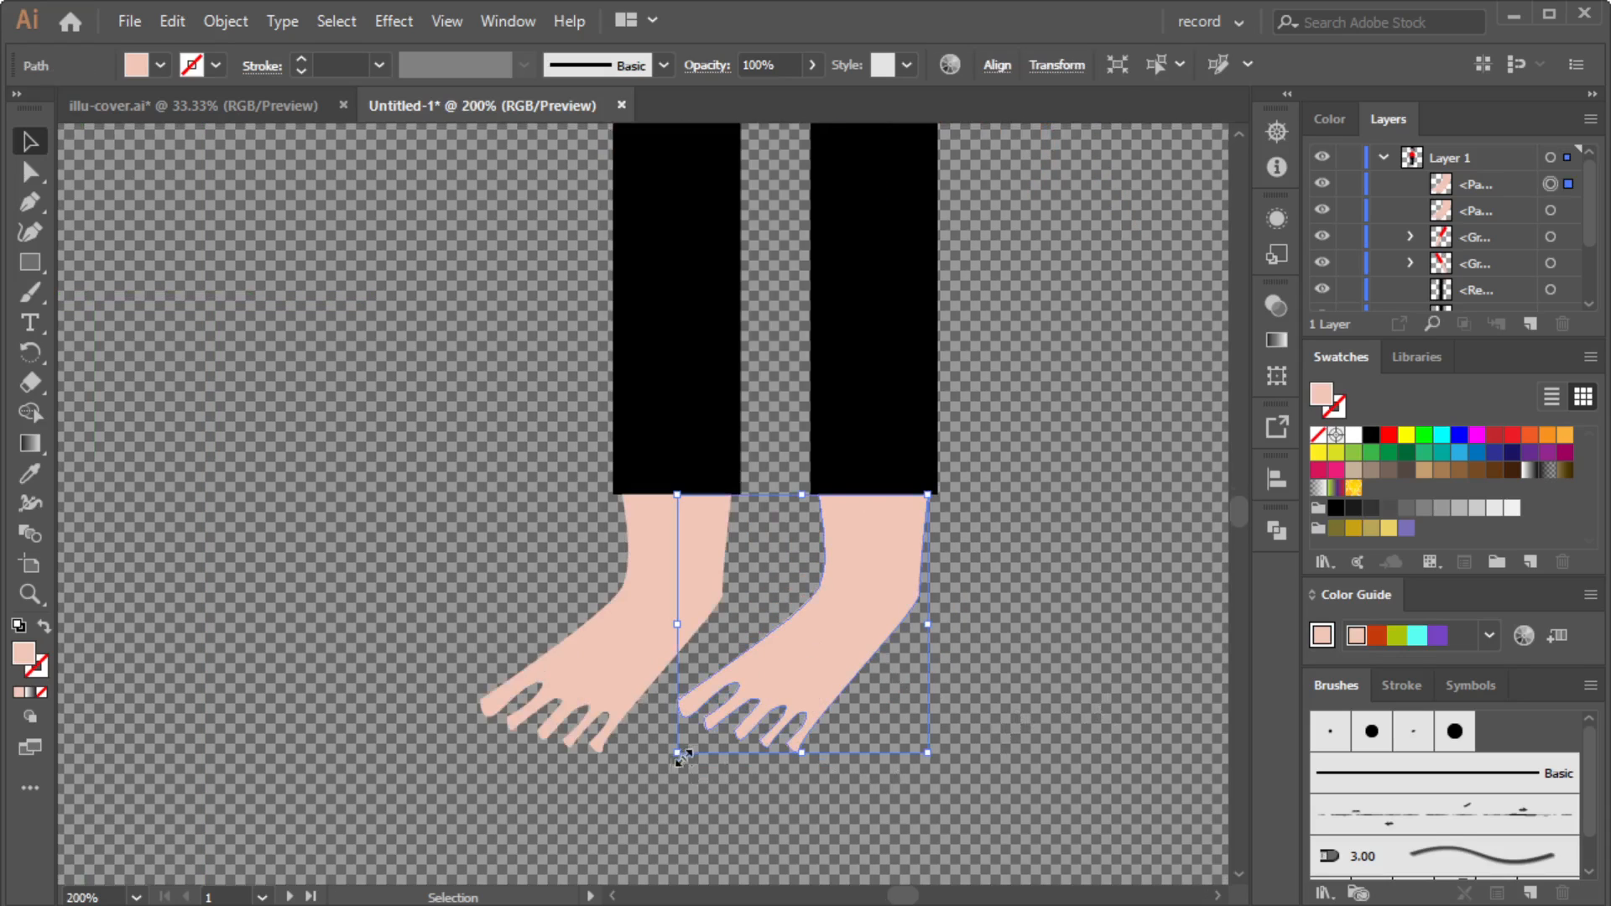
left_click_drag(677, 626, 696, 625)
left_click_drag(930, 628, 917, 628)
left_click_drag(829, 594, 841, 596)
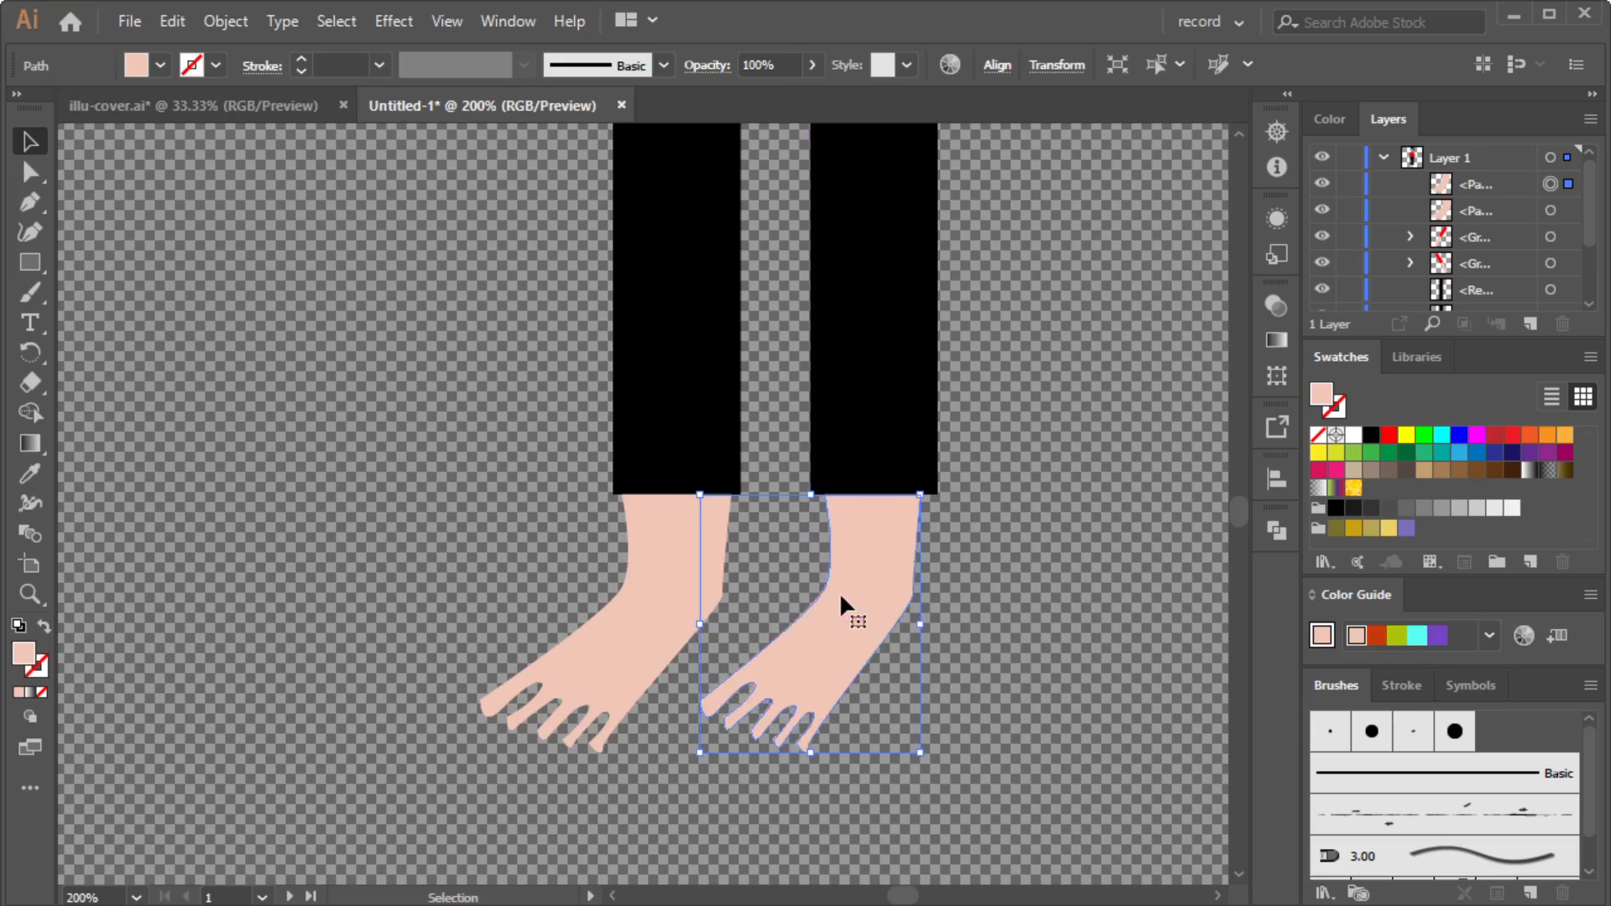
left_click_drag(814, 761, 811, 755)
left_click_drag(702, 621, 710, 620)
left_click(1050, 636)
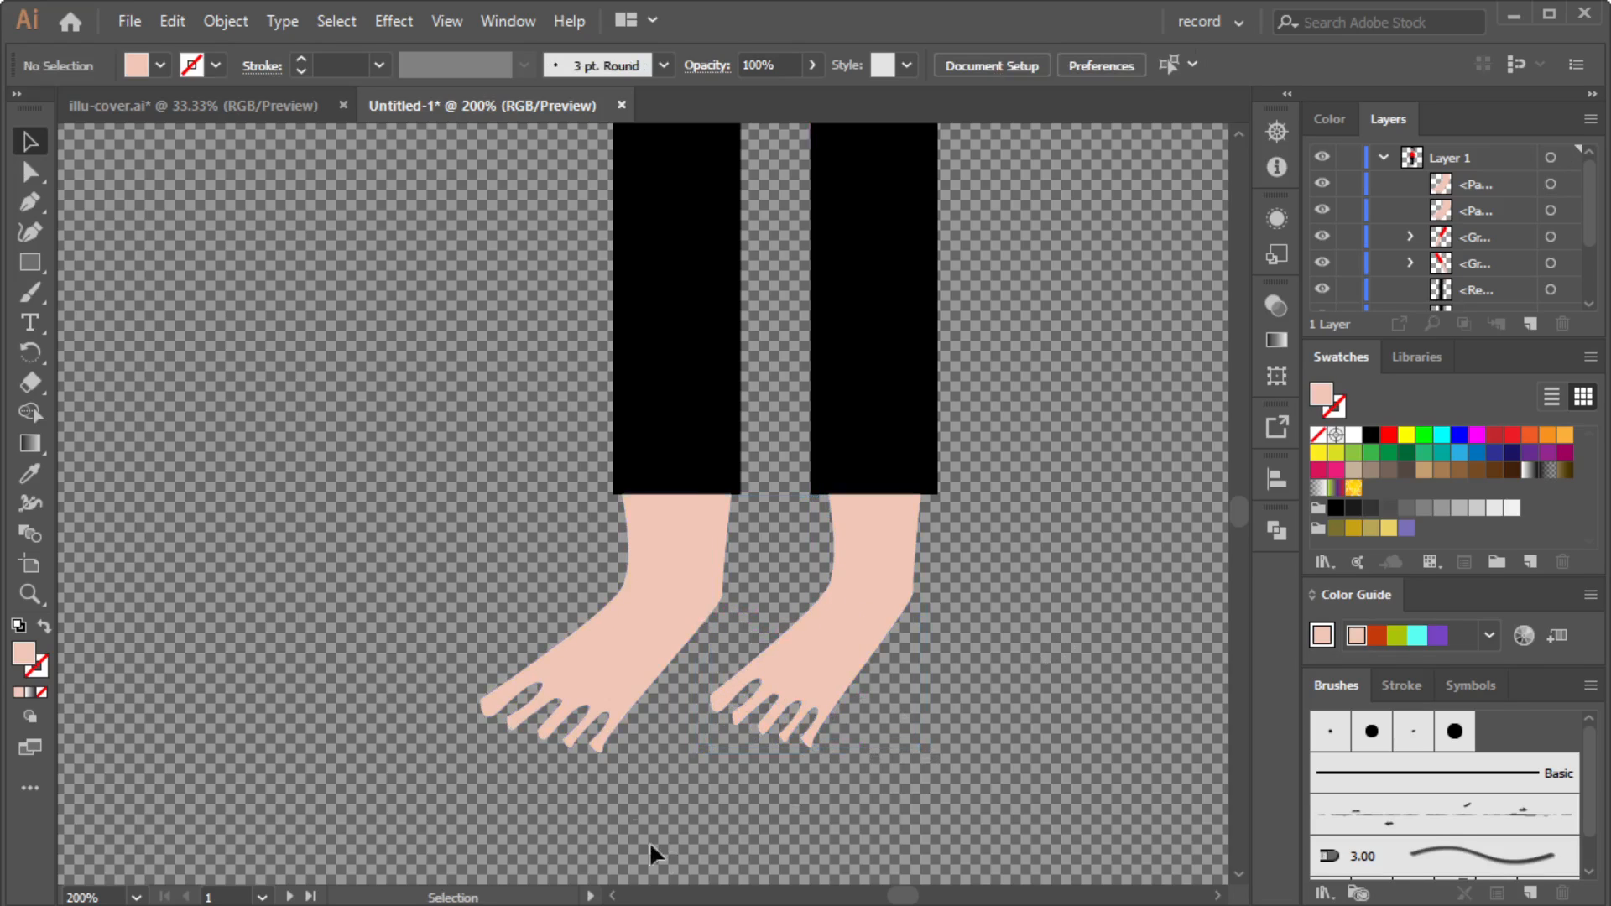
Replace the wider foot under the left trouser leg with a copy of the narrowed right foot, level with the original.
left_click(634, 667)
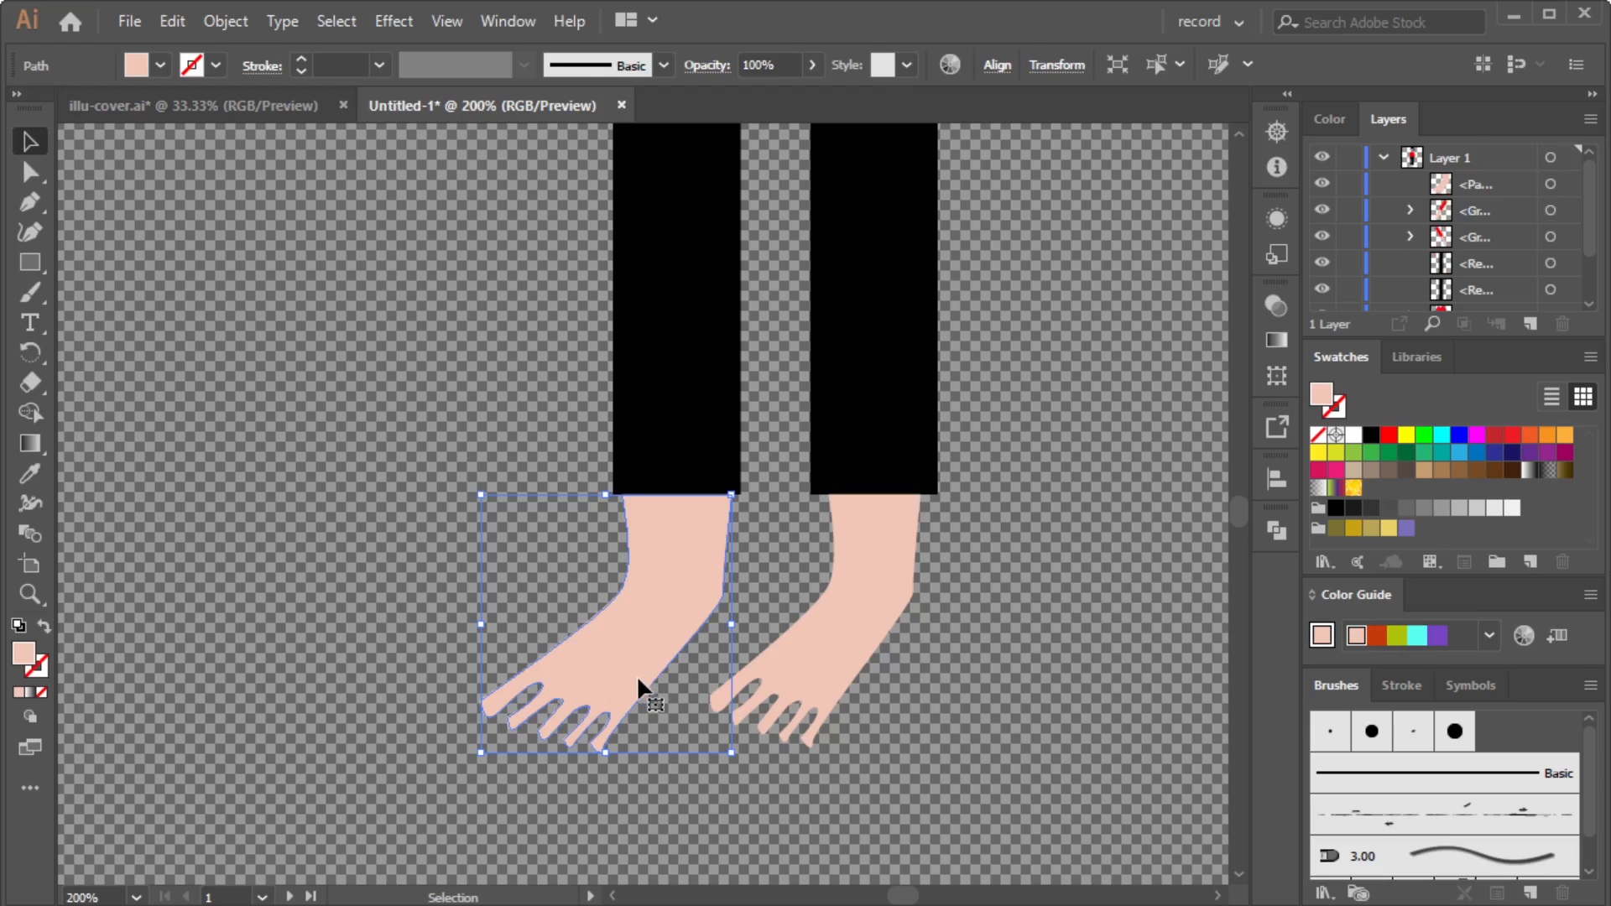
key("Delete")
left_click_drag(849, 610, 655, 613)
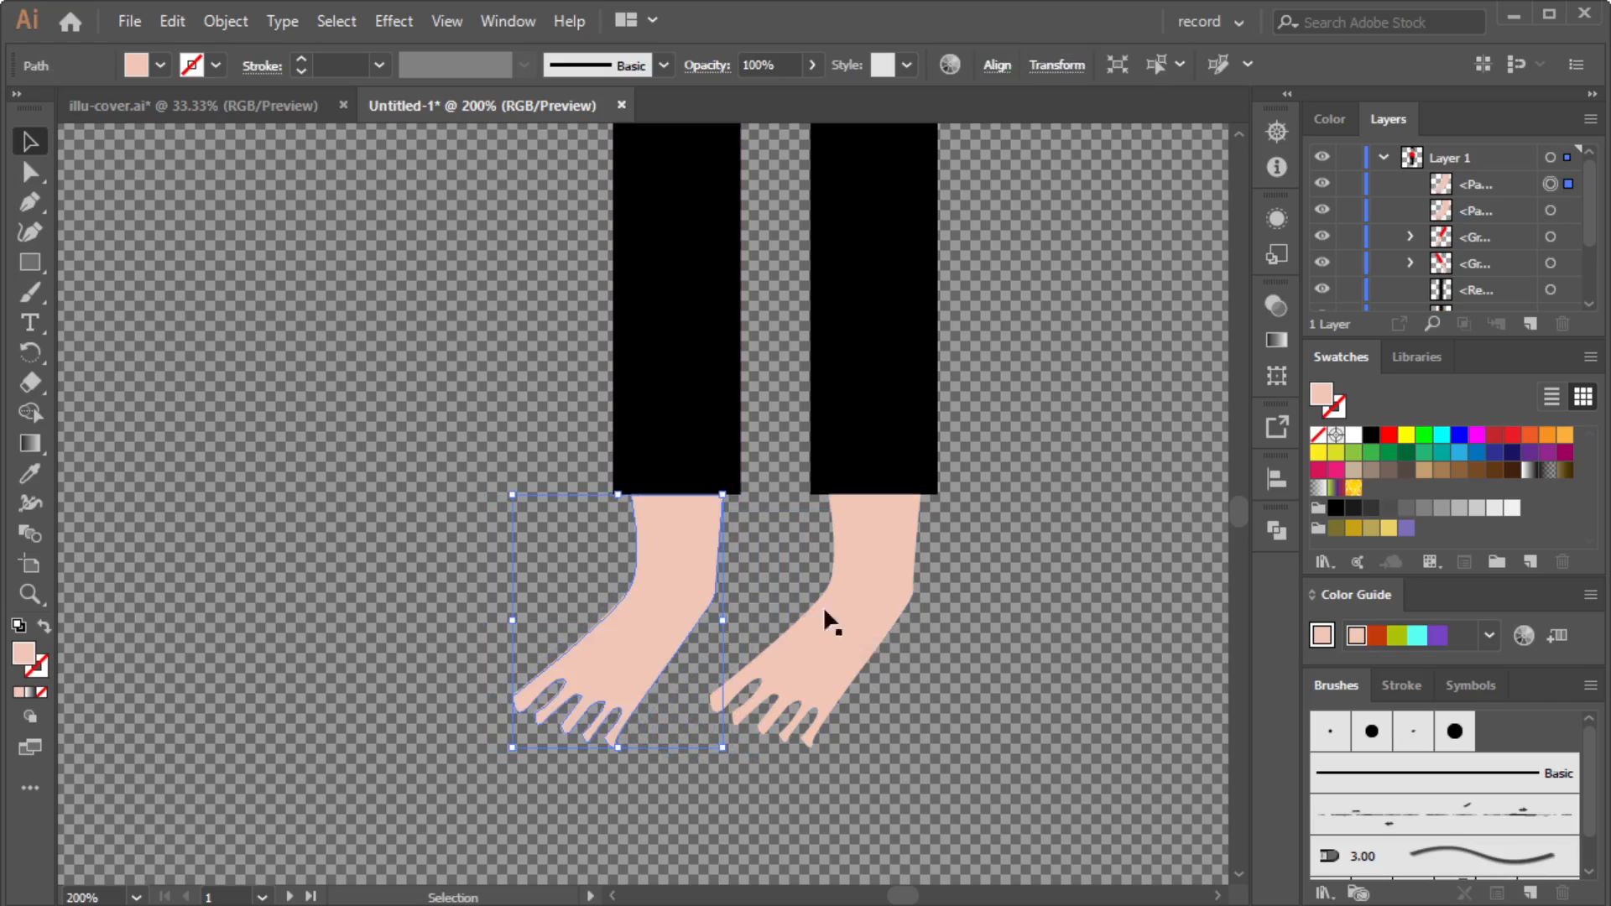
left_click(1076, 551)
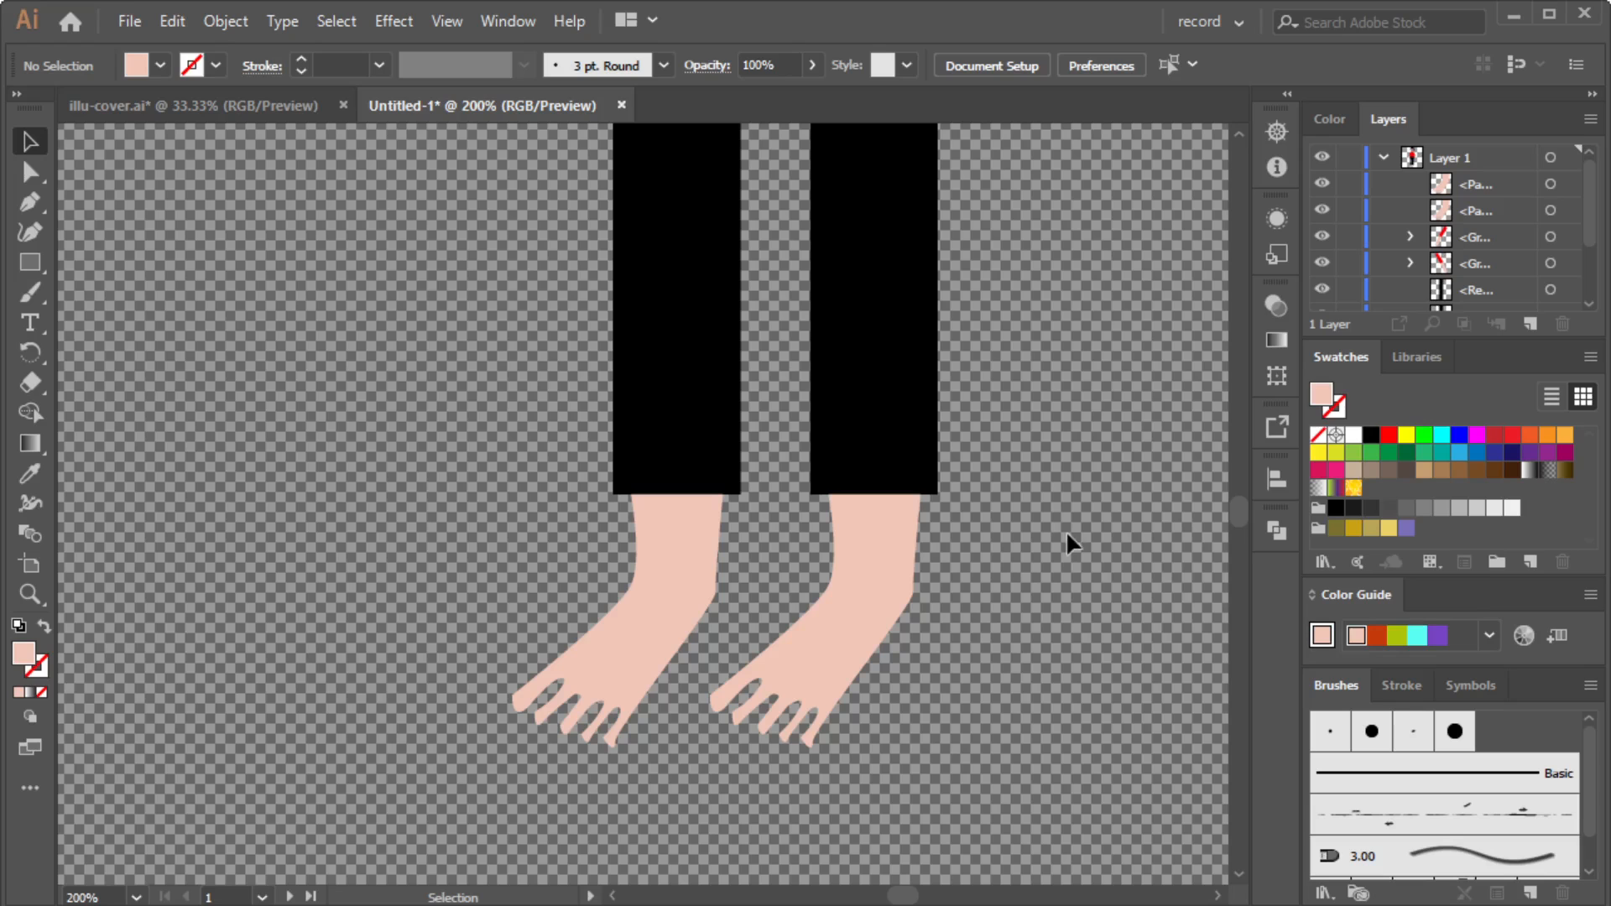
Review the whole character from head to feet, checking the proportions of the arms, trousers and matching feet.
scroll(1048, 508, "up", 3)
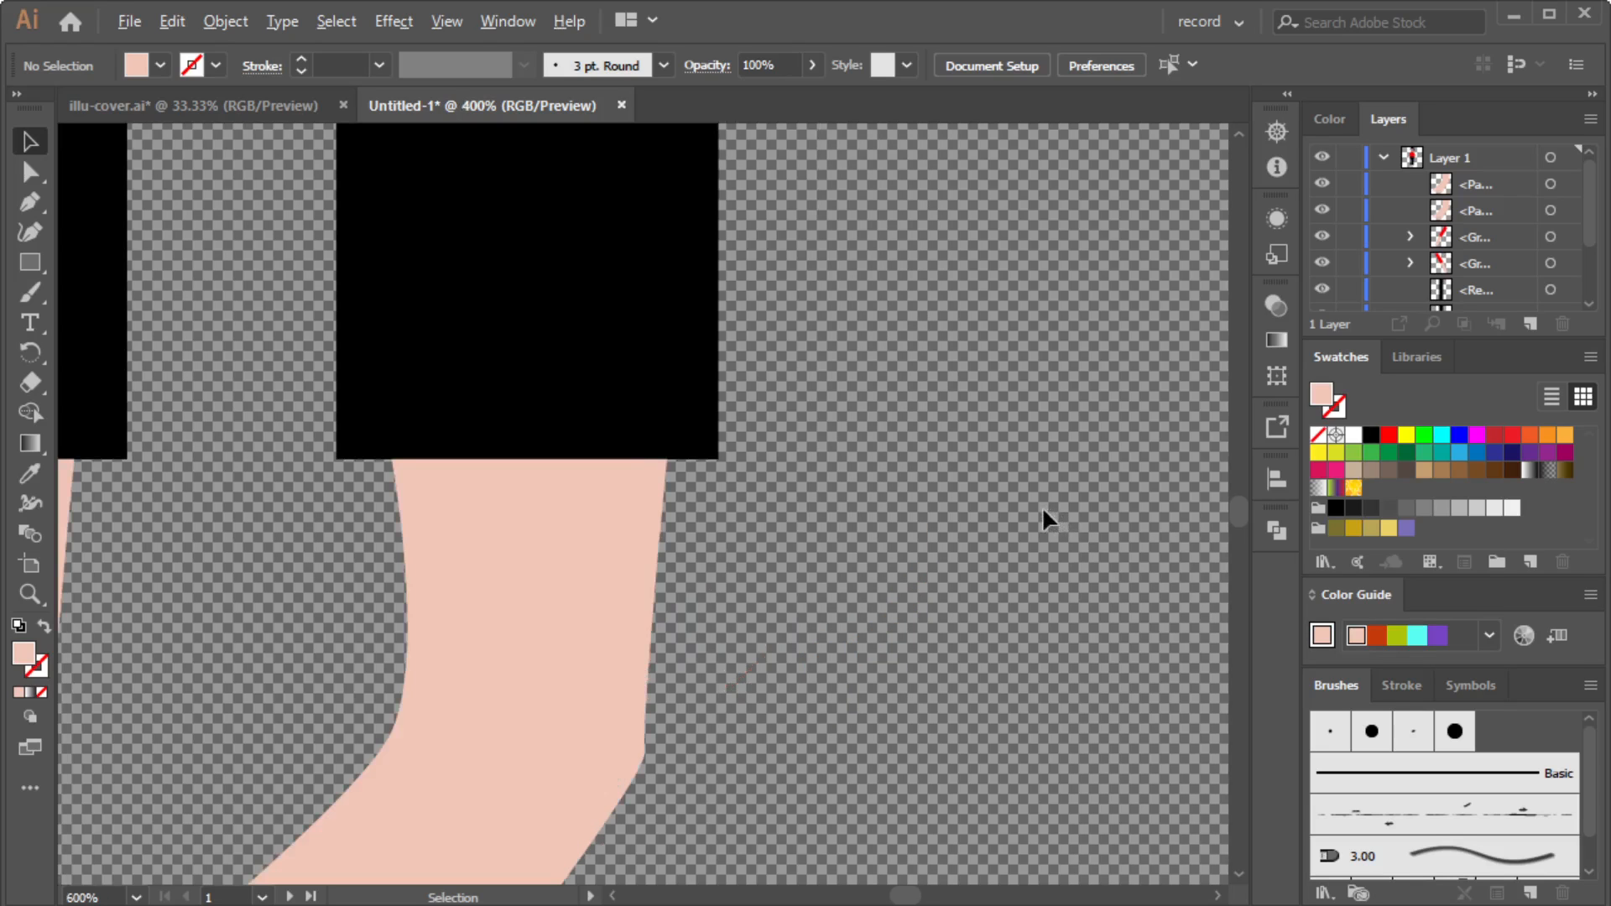
scroll(1042, 507, "down", 3)
scroll(1044, 510, "down", 3)
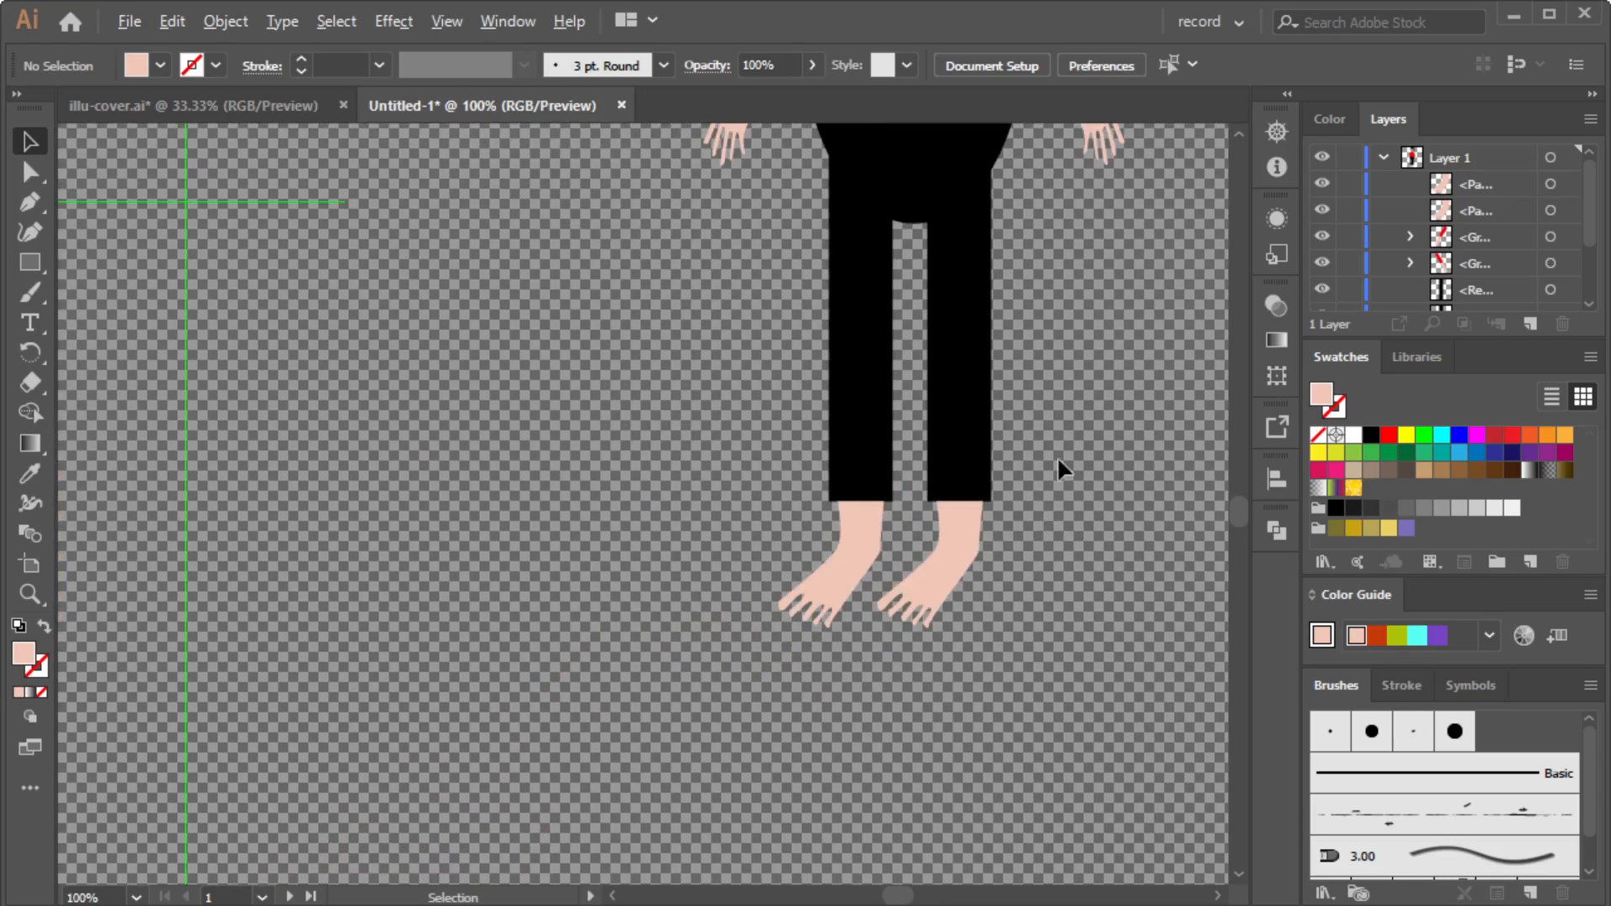
scroll(1058, 457, "down", 3)
scroll(1067, 430, "up", 3)
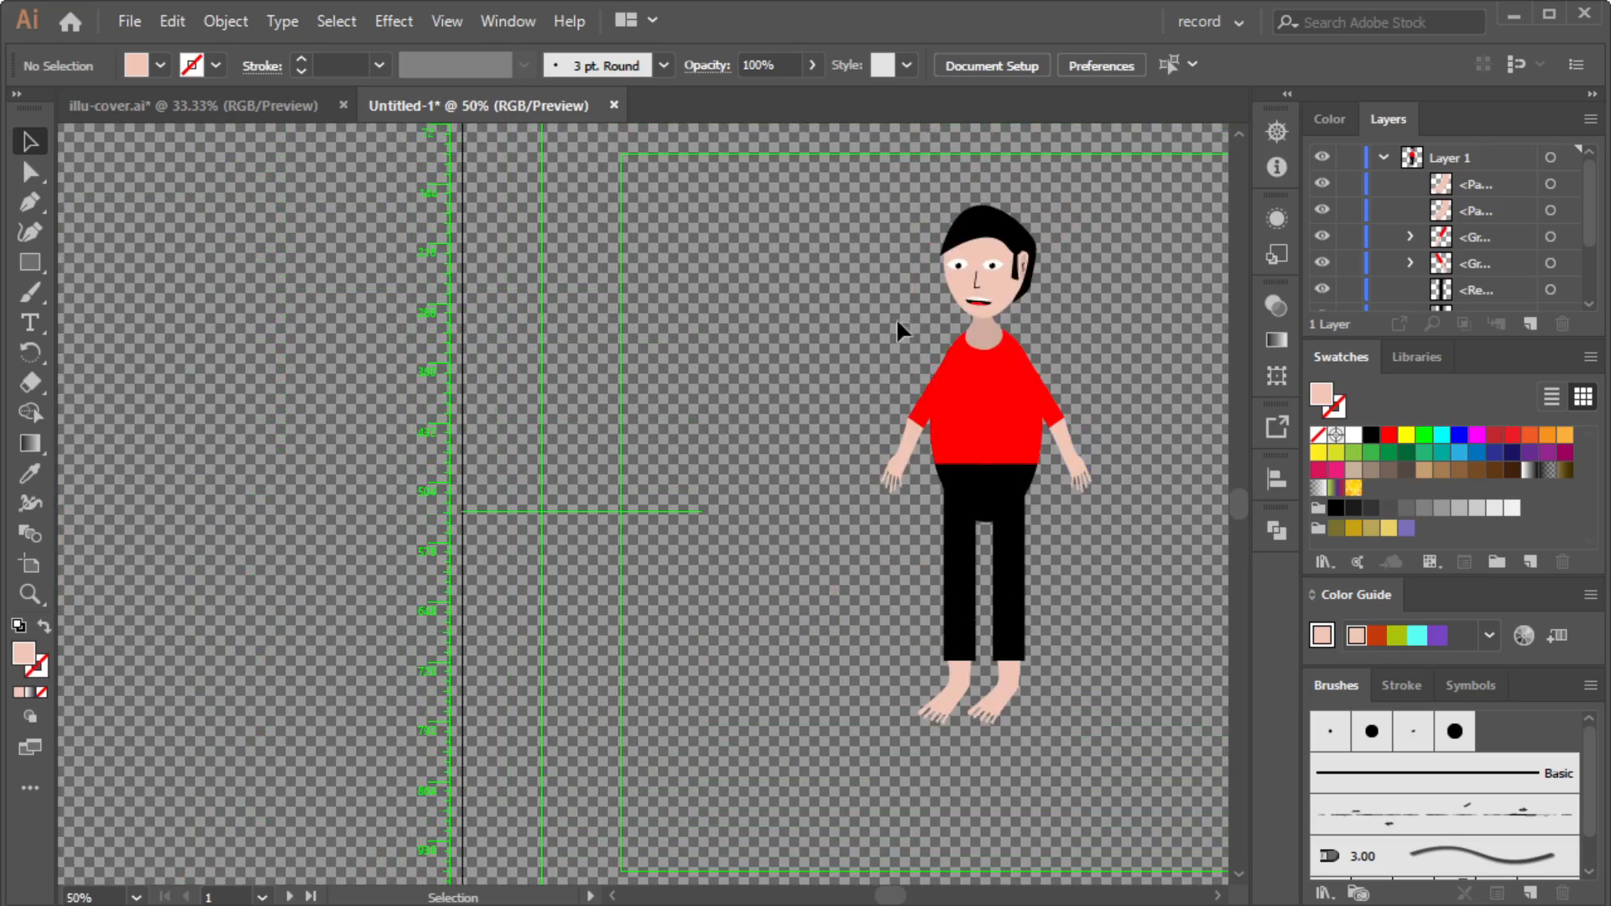
scroll(1103, 374, "up", 1)
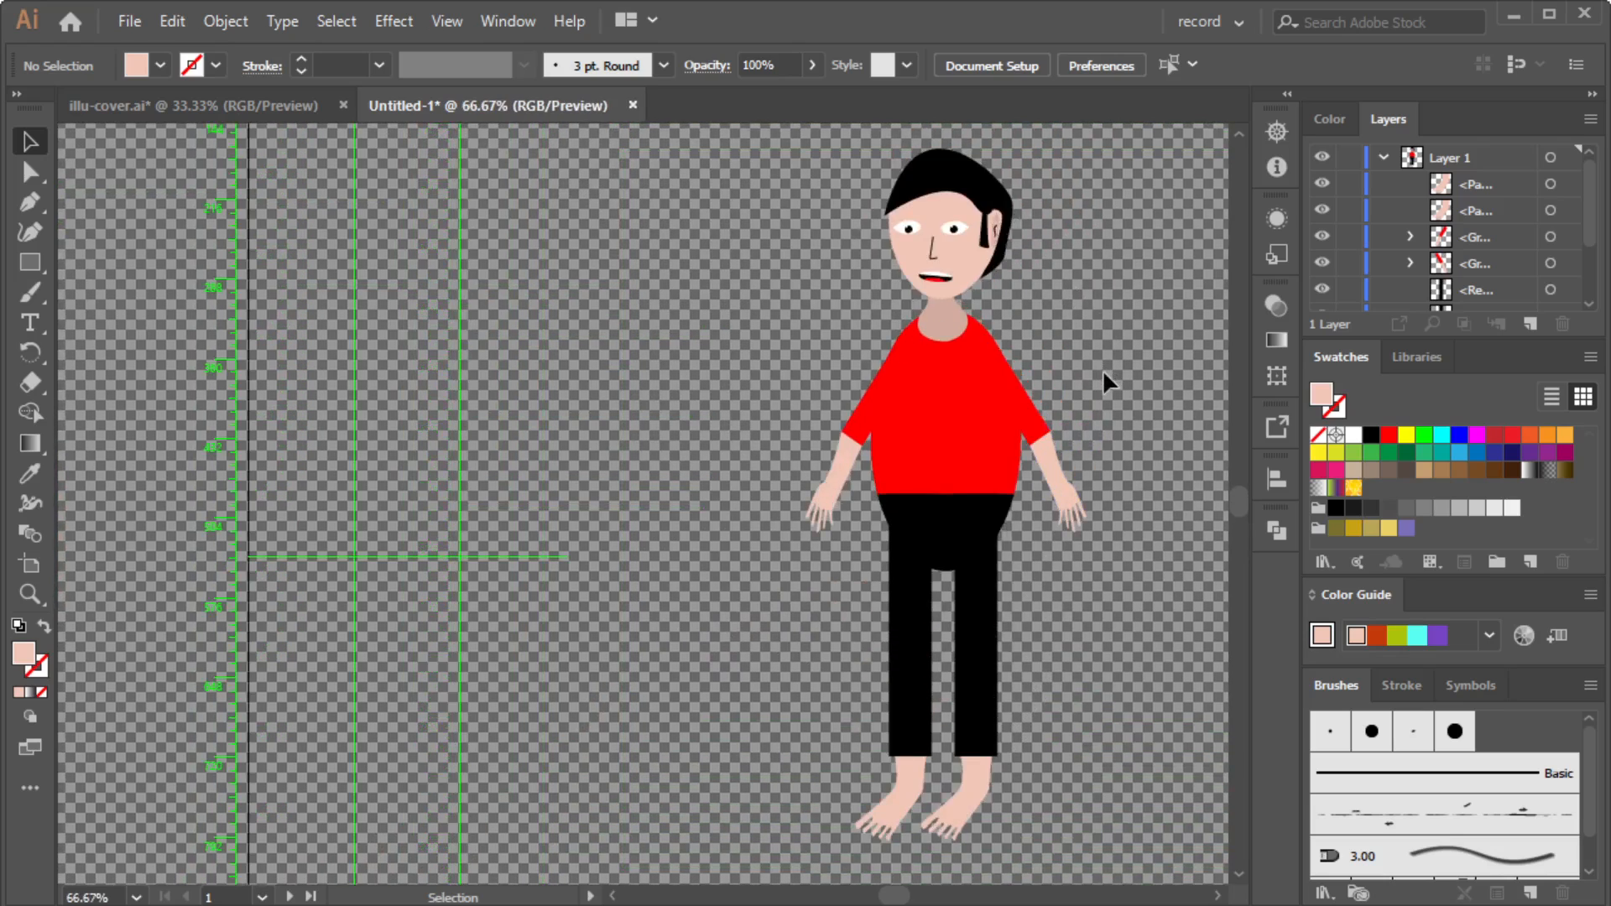
scroll(1101, 371, "right", 5)
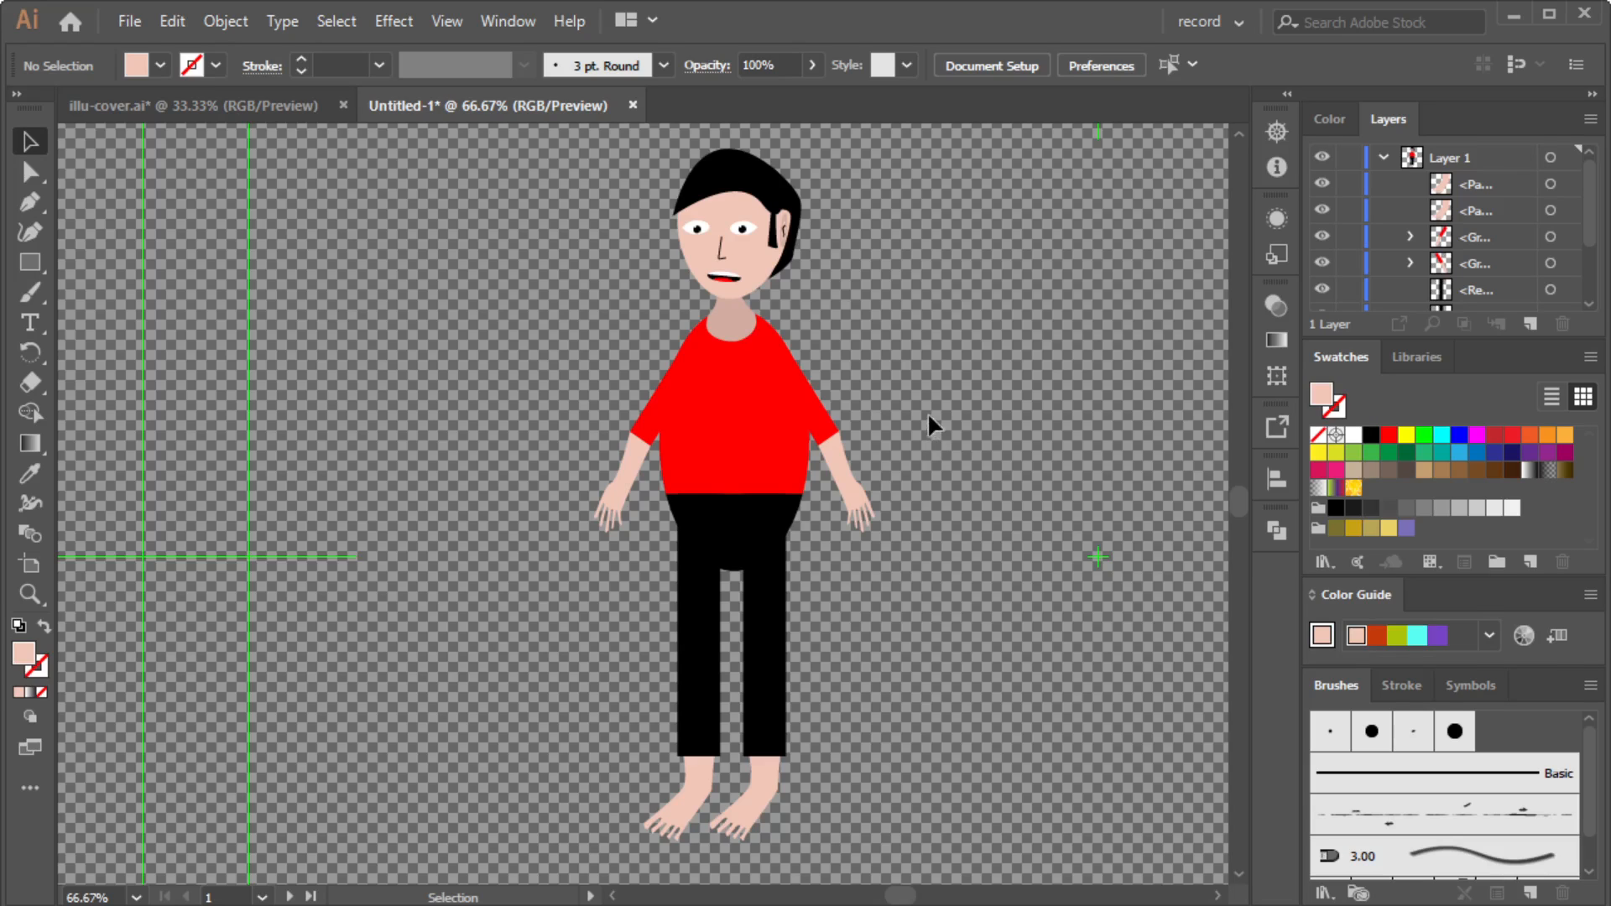
scroll(794, 621, "up", 4)
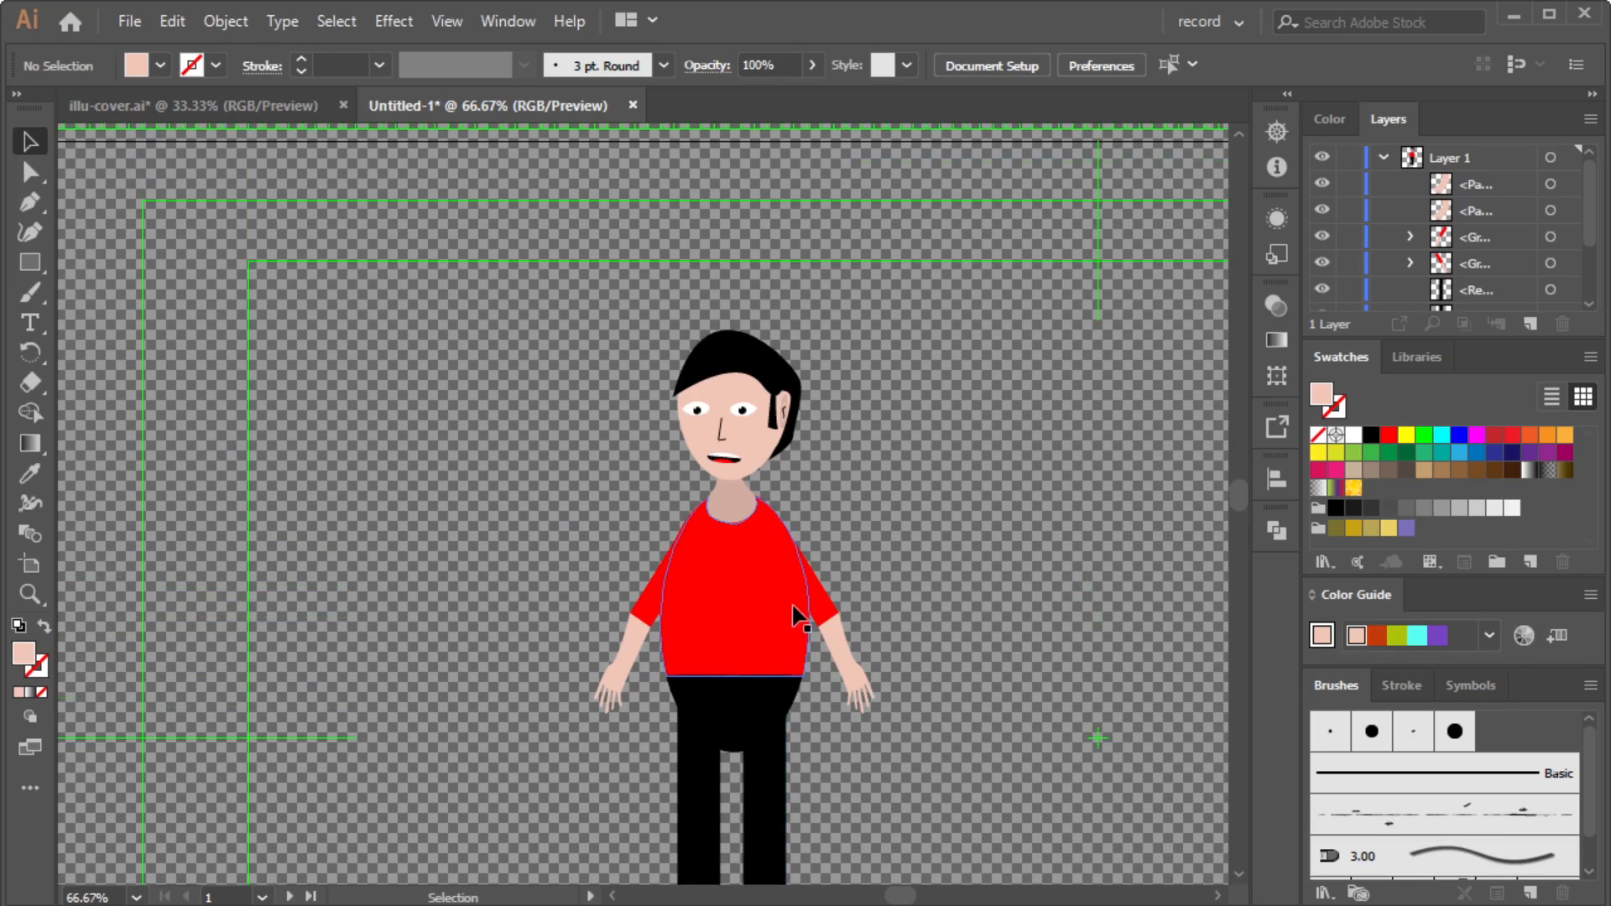
scroll(793, 605, "down", 3)
scroll(805, 576, "down", 2)
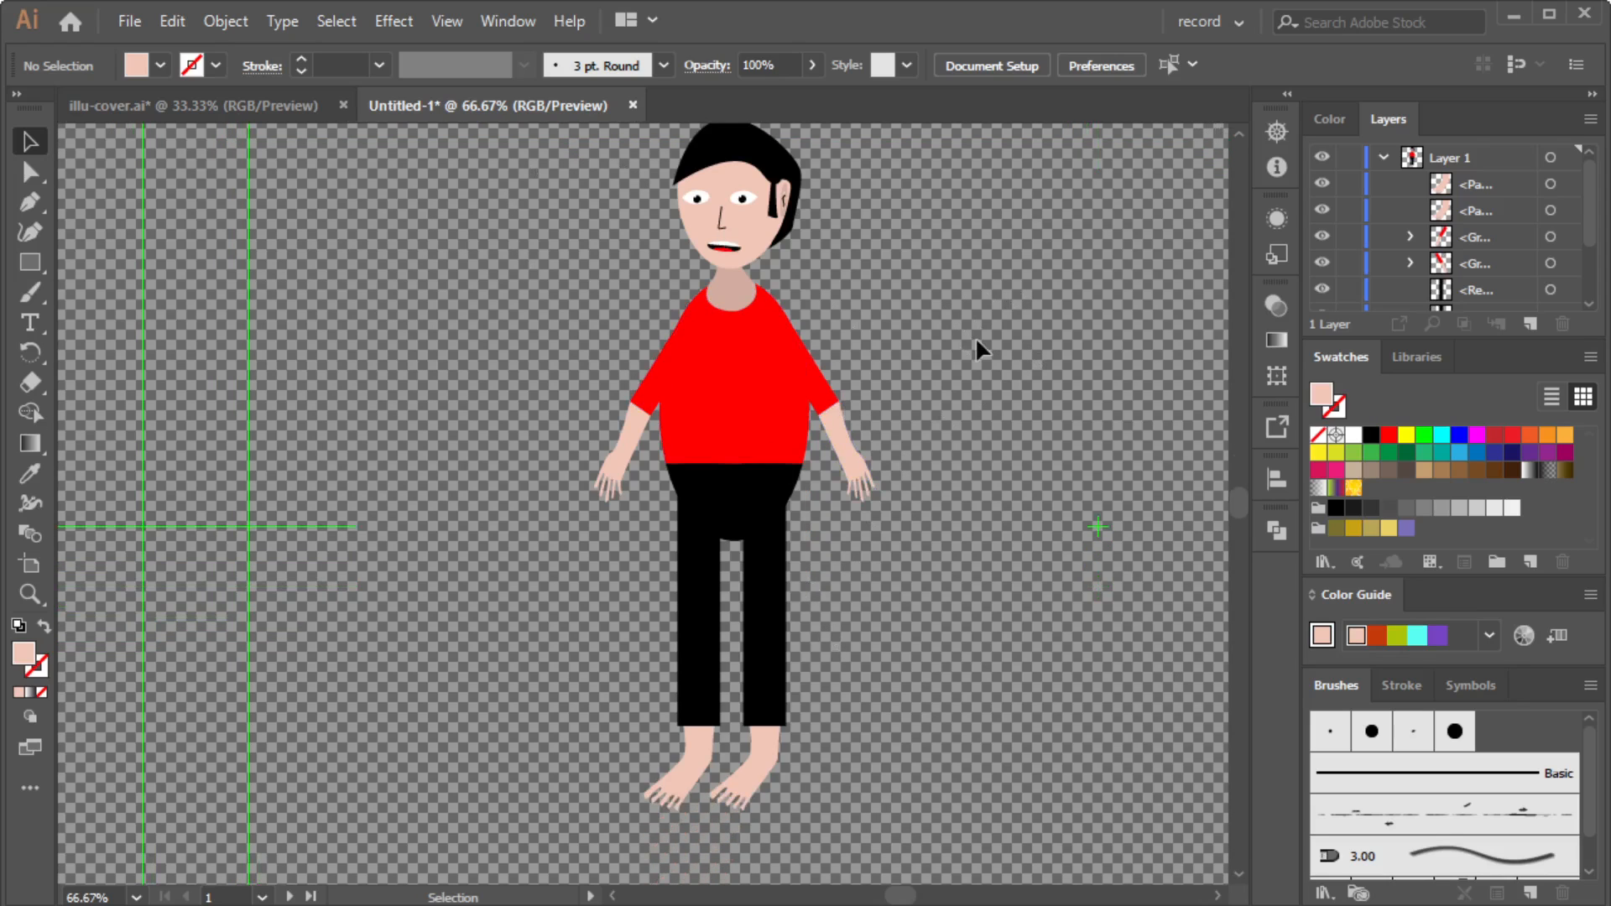
scroll(929, 282, "up", 2)
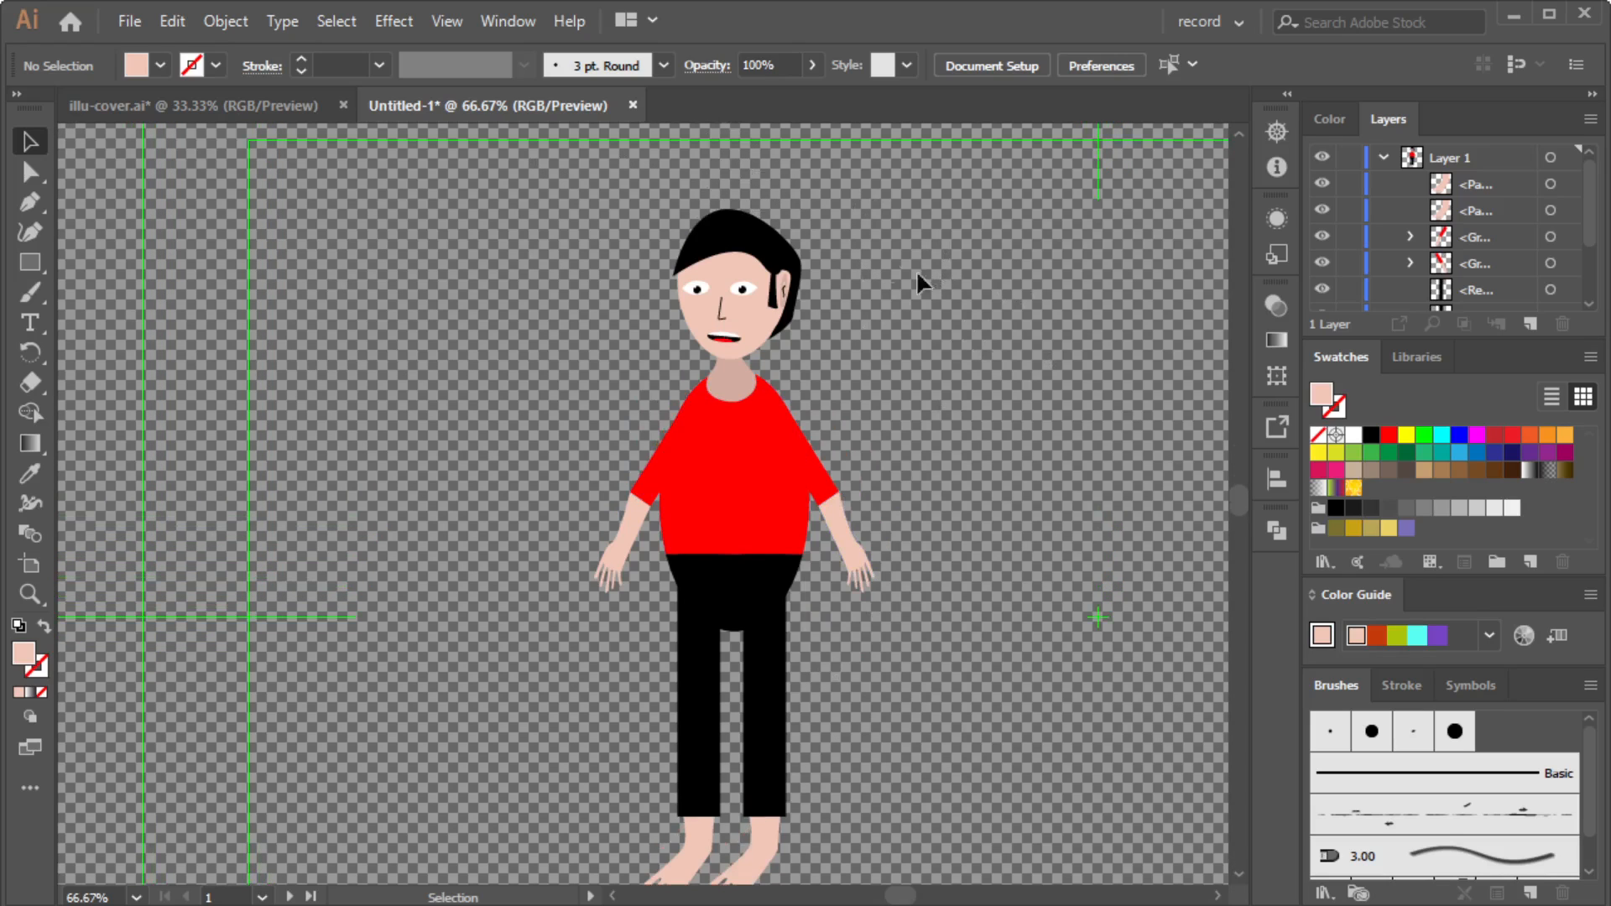
scroll(402, 408, "down", 2)
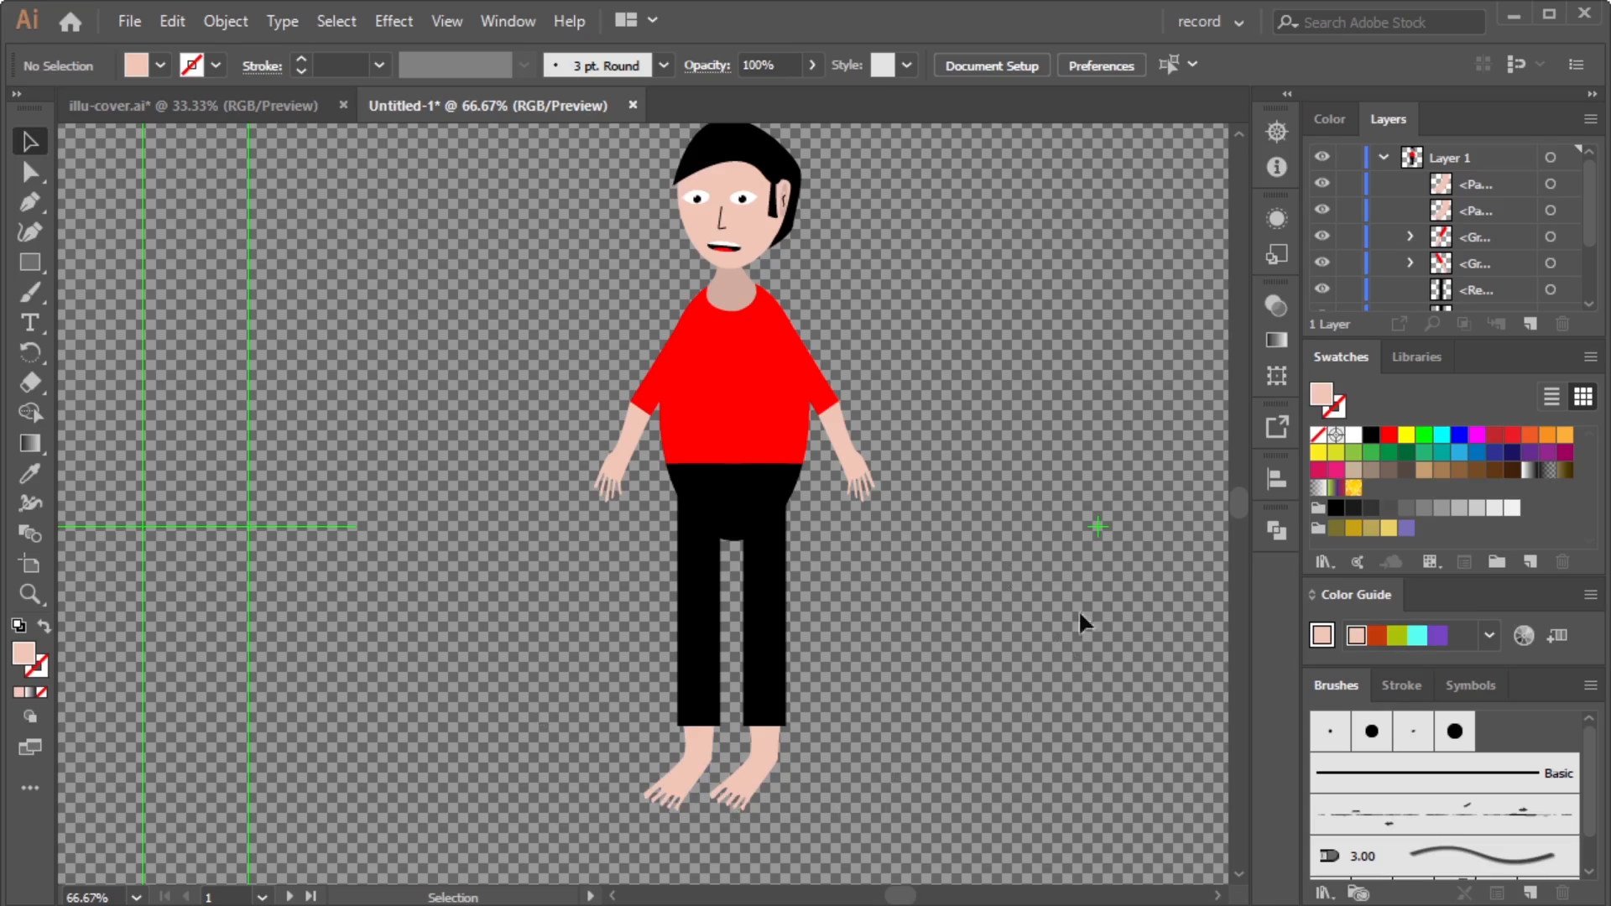
scroll(859, 291, "up", 2)
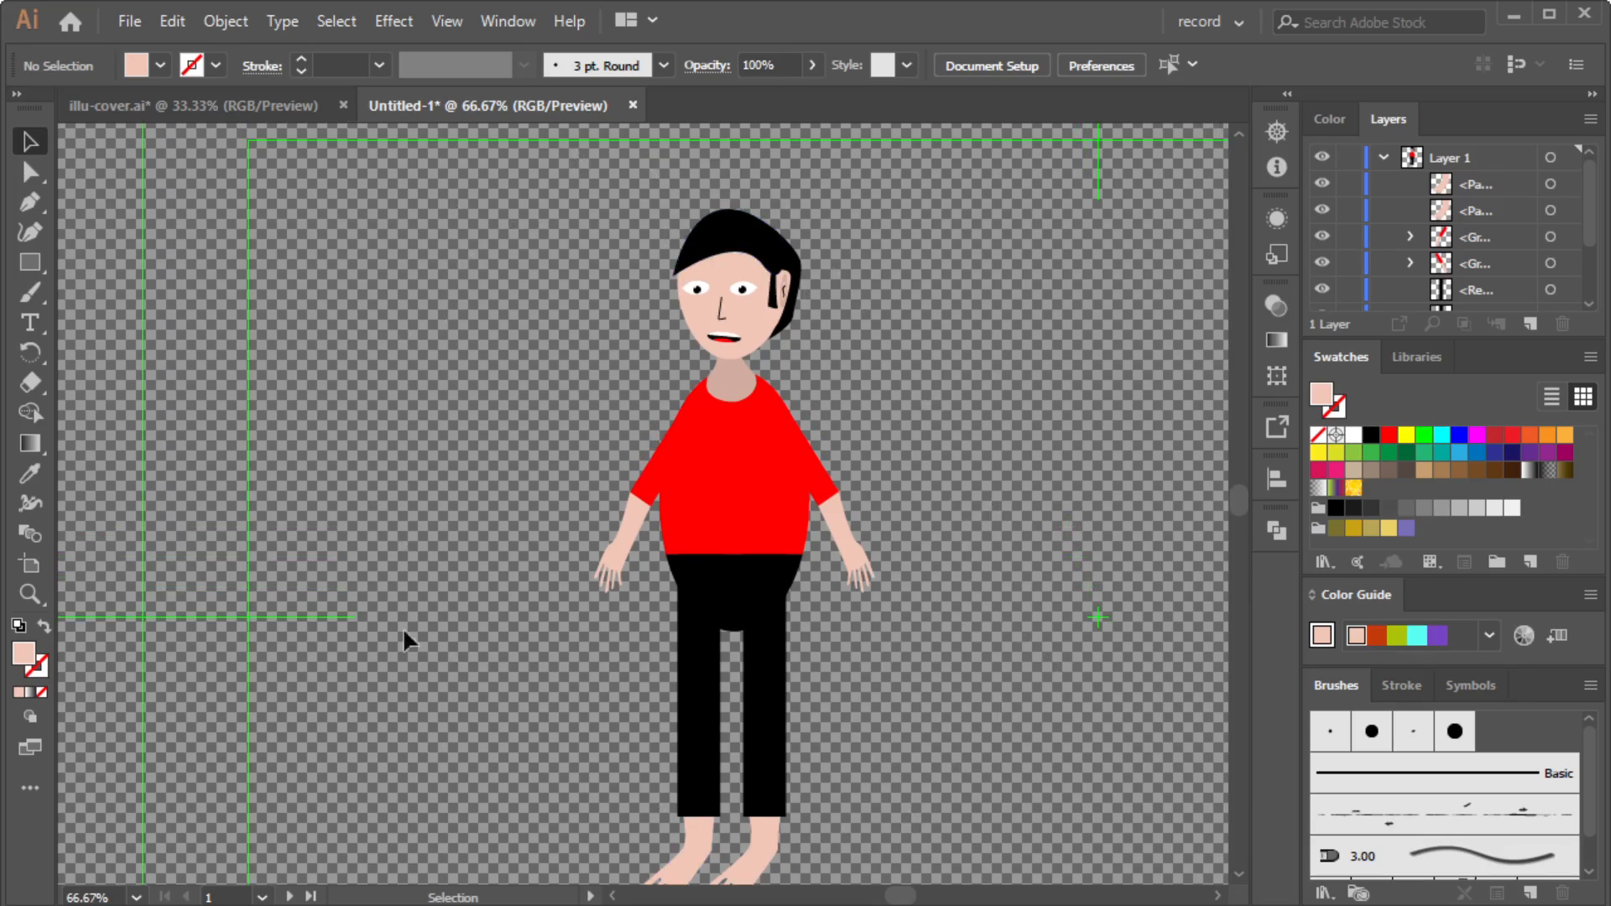
scroll(853, 687, "down", 1)
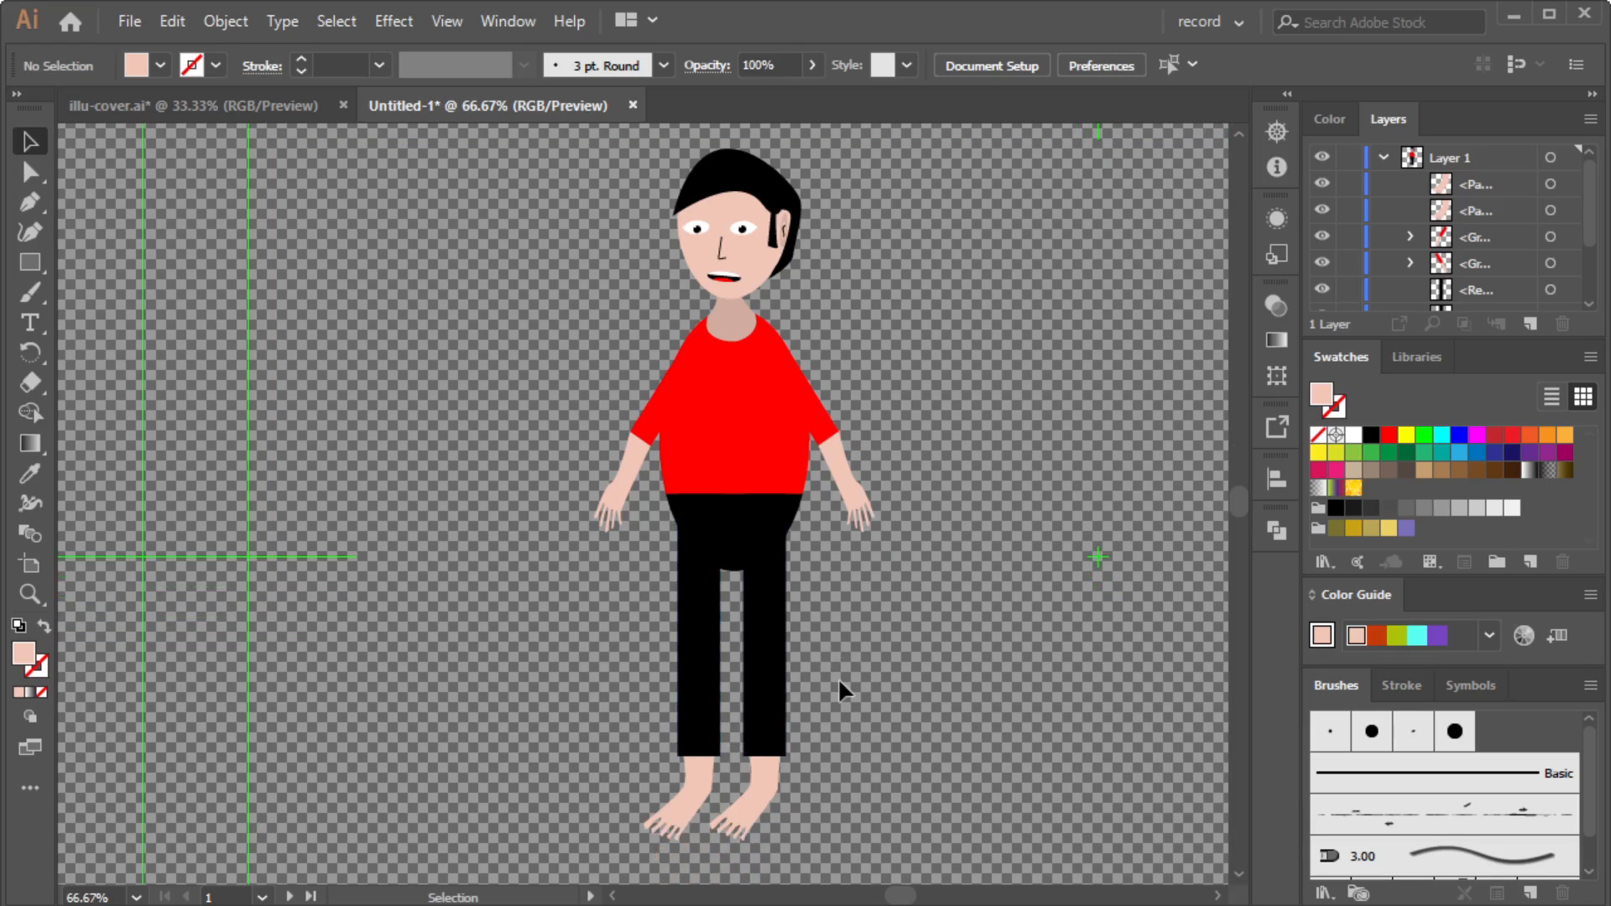